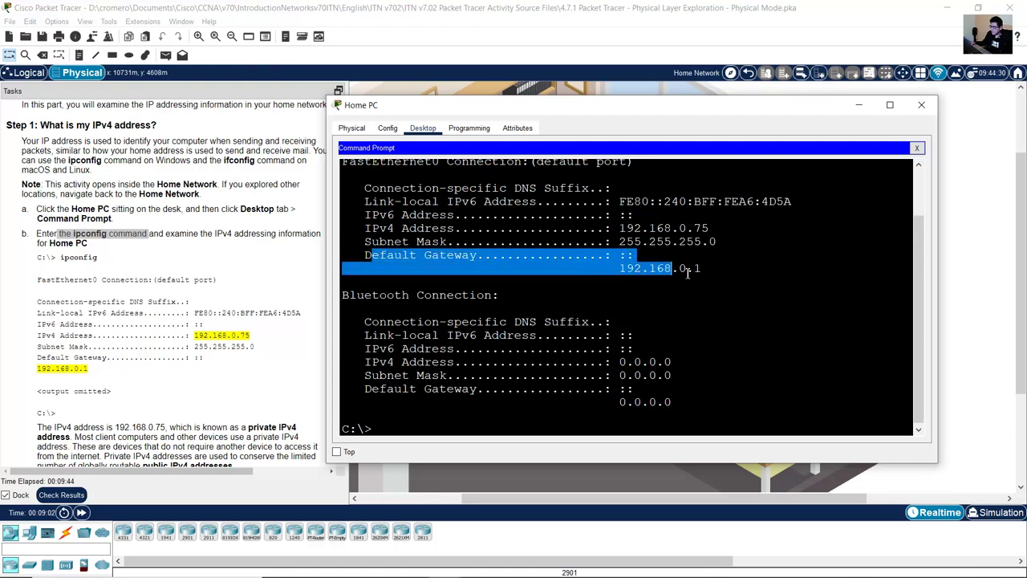
Step: Review the Home PC's default gateway, then read the private IPv4 address notes and the own-device question in Step 1
drag(616, 268, 716, 269)
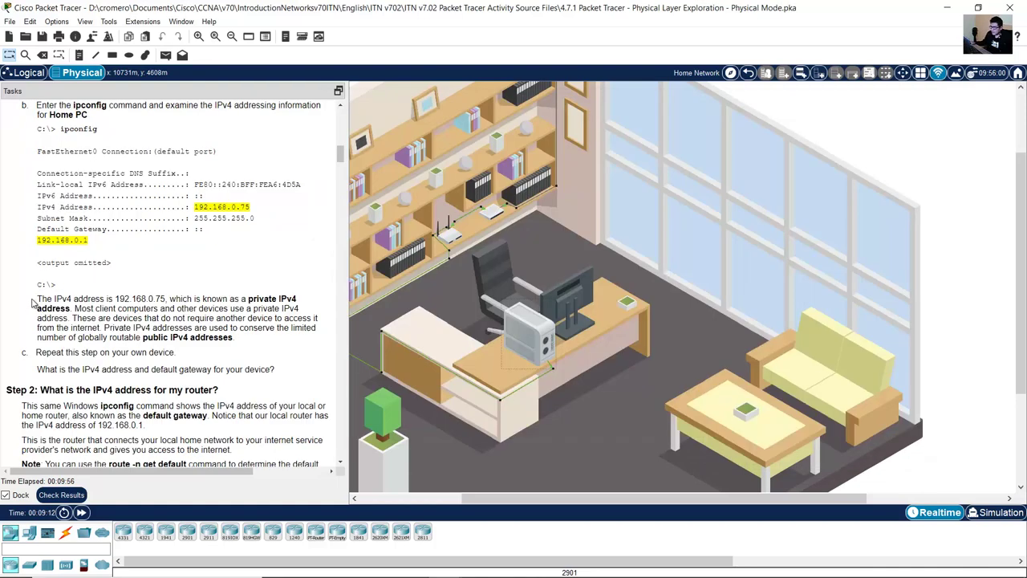
drag(33, 301, 231, 339)
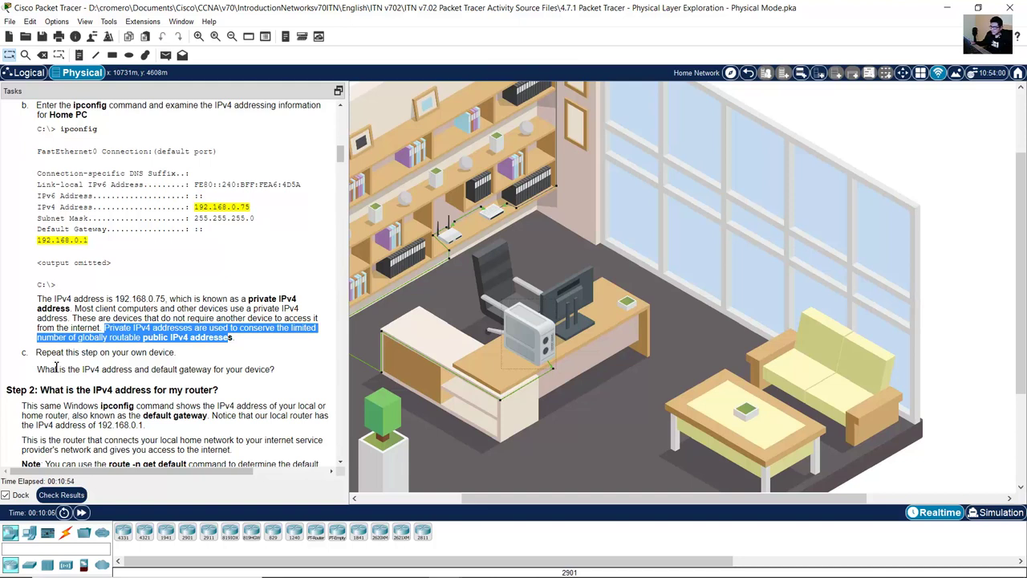
drag(41, 353, 186, 355)
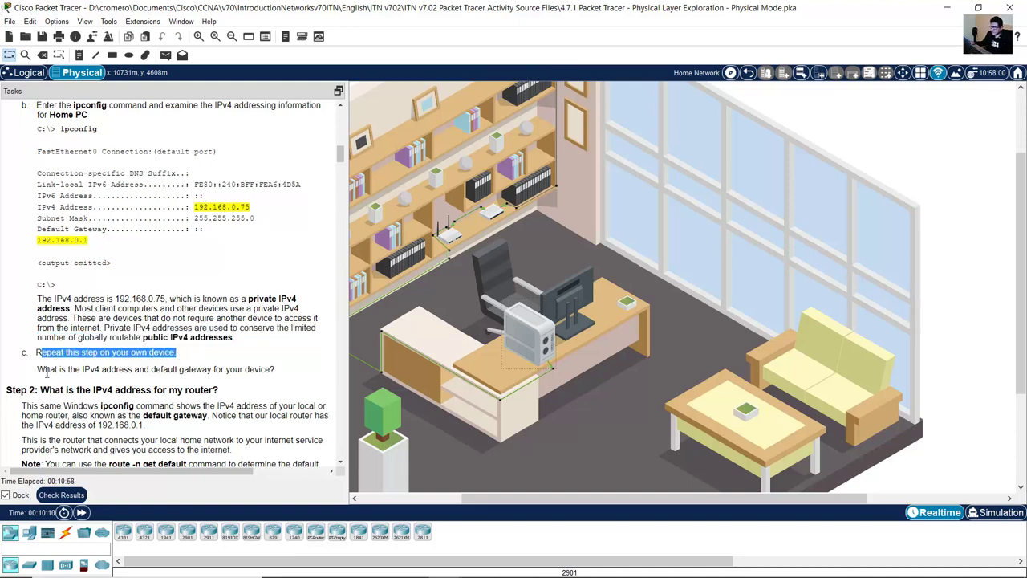
drag(46, 371, 278, 373)
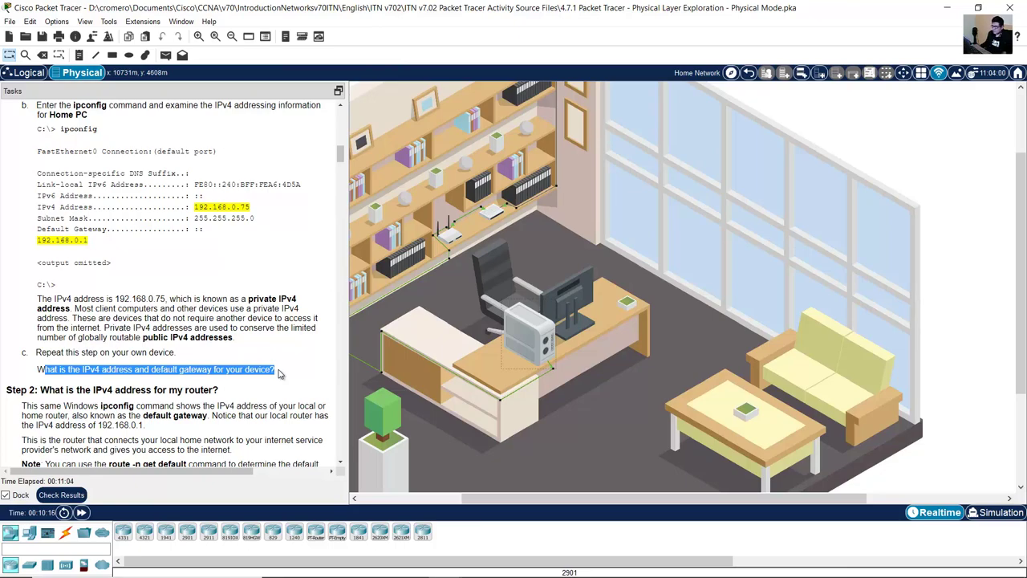
key(super+d)
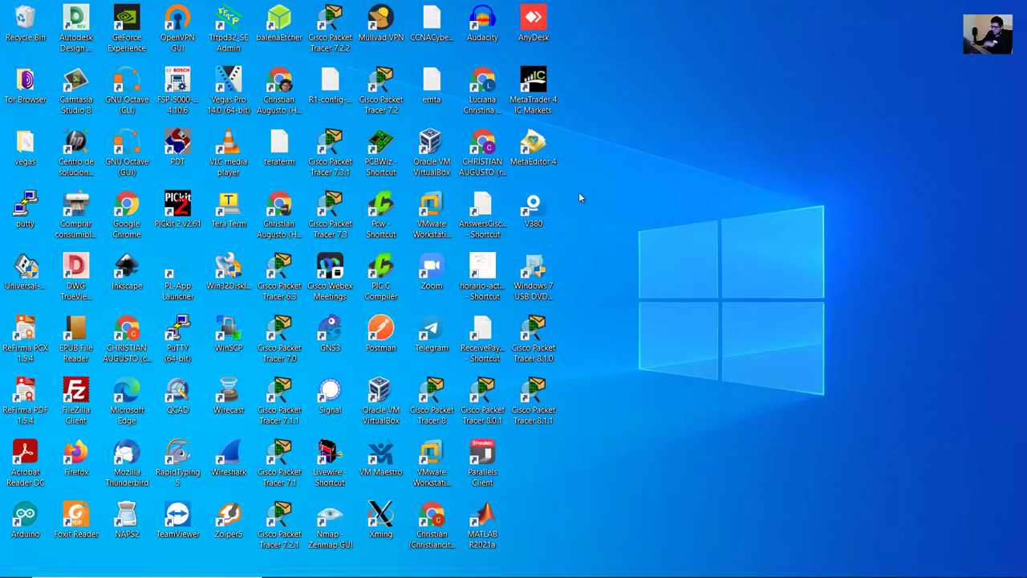
key(super+r)
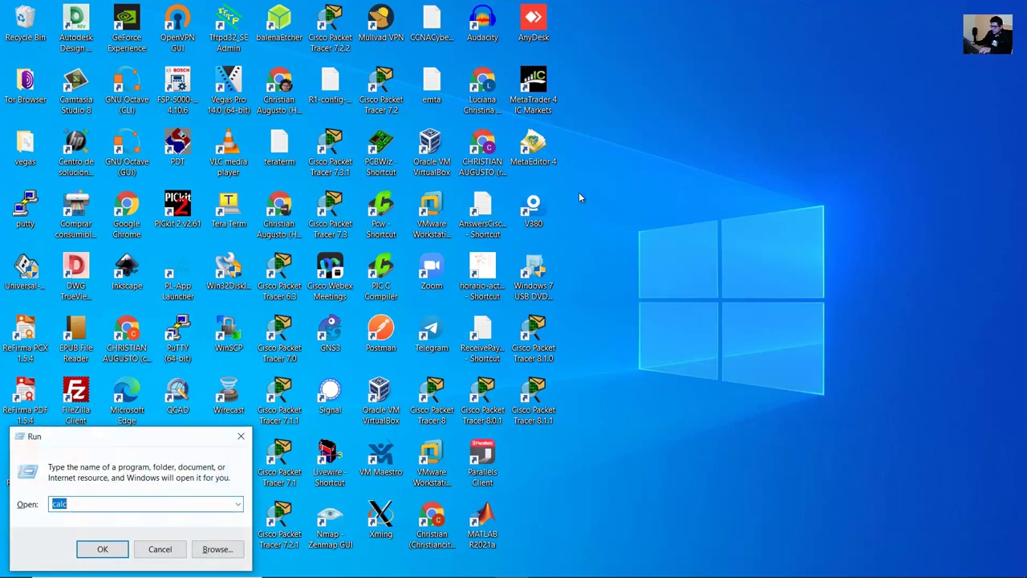
text(cmd)
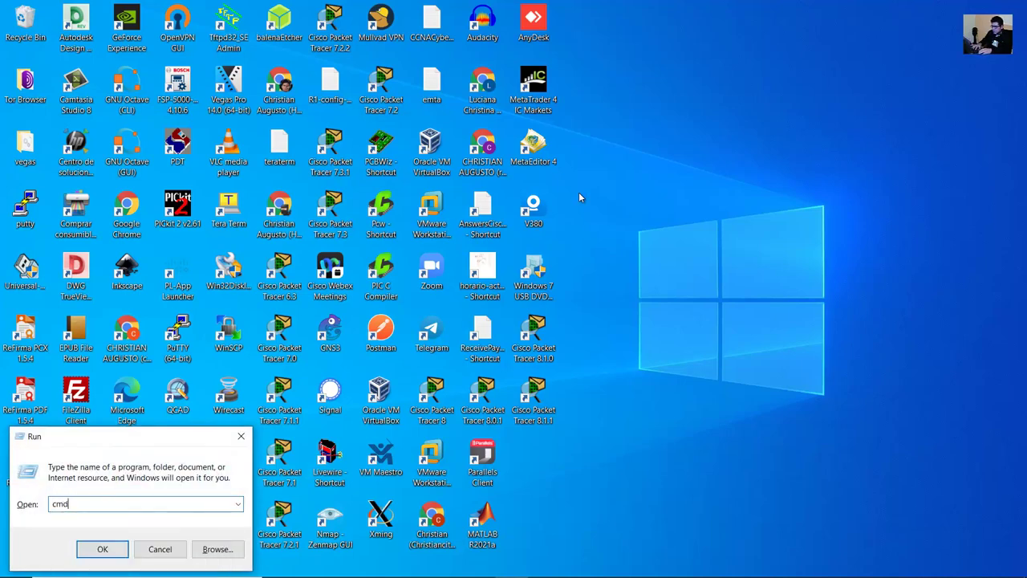
key(ctrl+a)
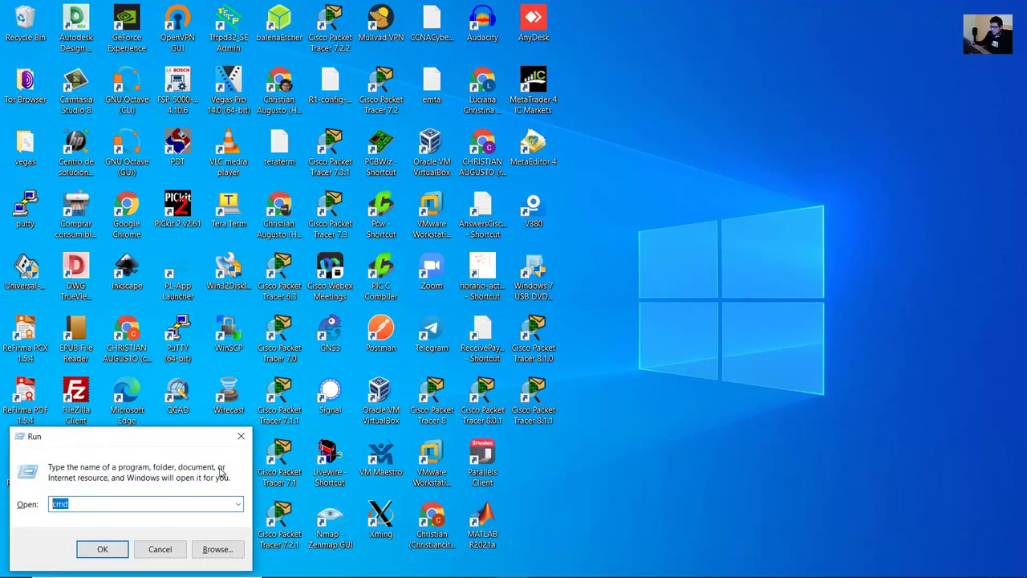
click(240, 438)
Step: Open the Windows Command Prompt on the host computer and run ipconfig
key(super)
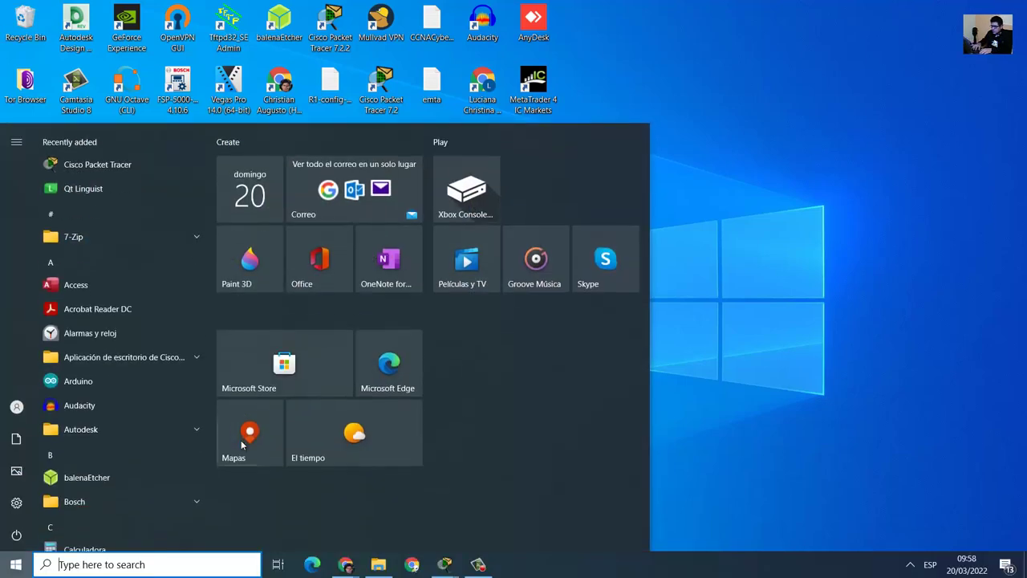
text(cmd)
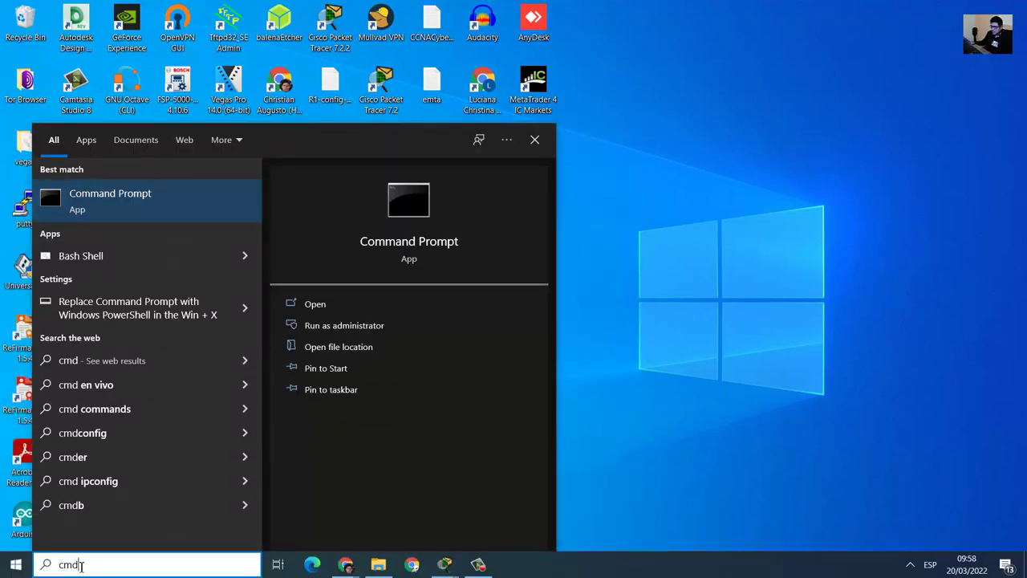
click(116, 209)
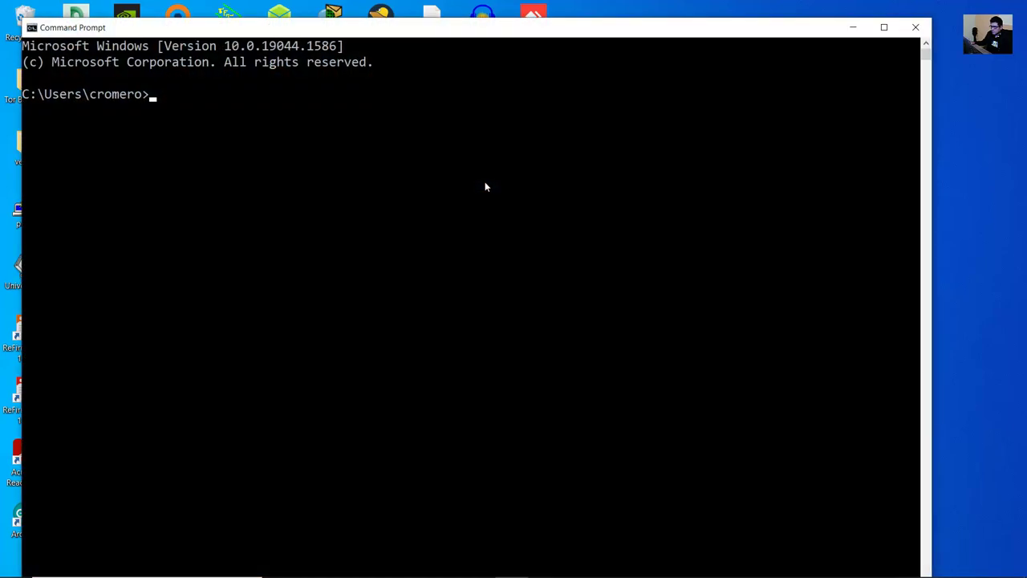
drag(644, 20, 655, 51)
click(612, 127)
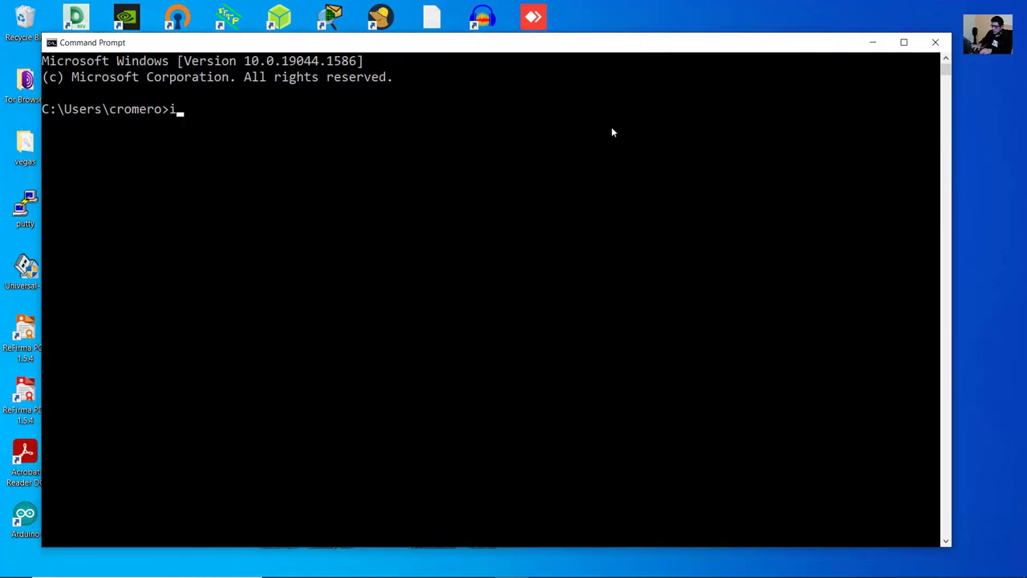
text(ipconfig)
key(Return)
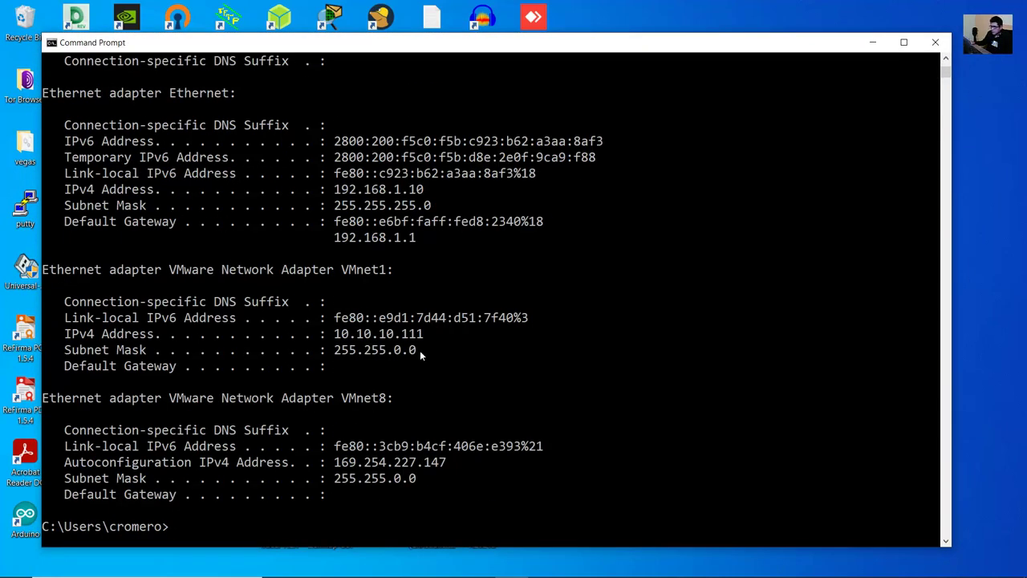
Step: Find the Ethernet adapter section in the ipconfig output and examine its IPv4 address and IPv4 default gateway
scroll(412, 350, up, 7)
scroll(411, 351, down, 5)
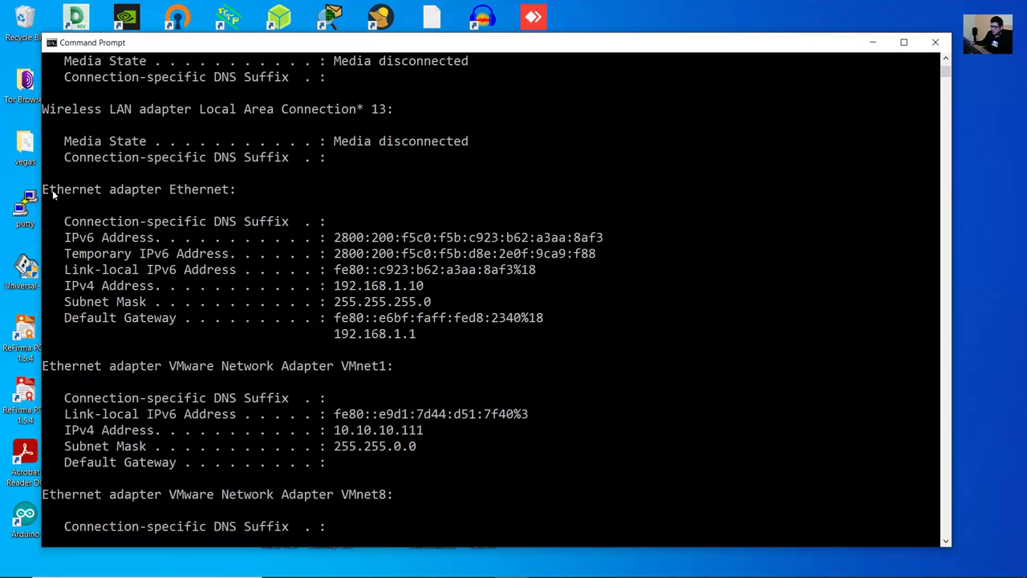
drag(46, 193, 236, 191)
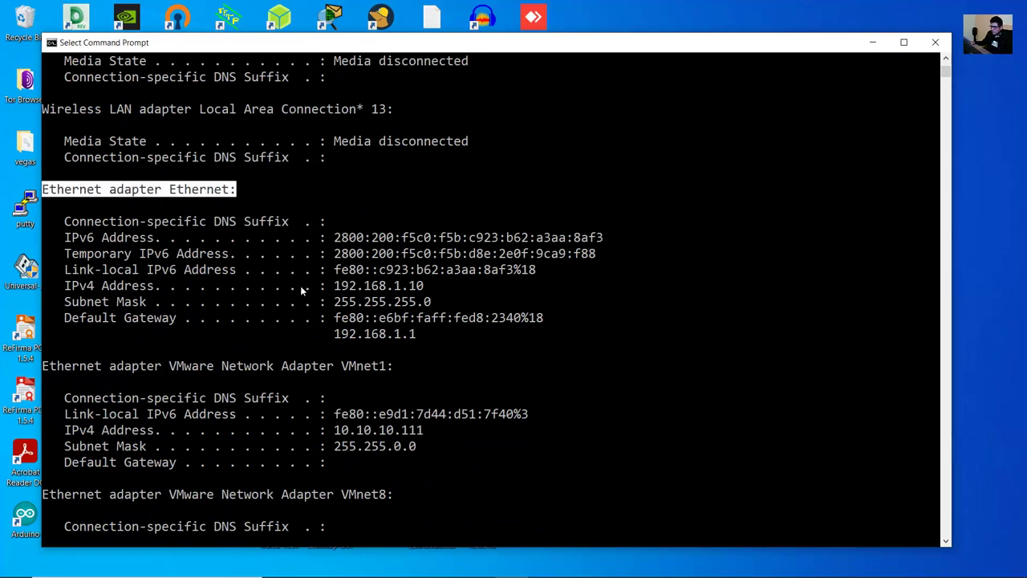
drag(60, 292, 426, 293)
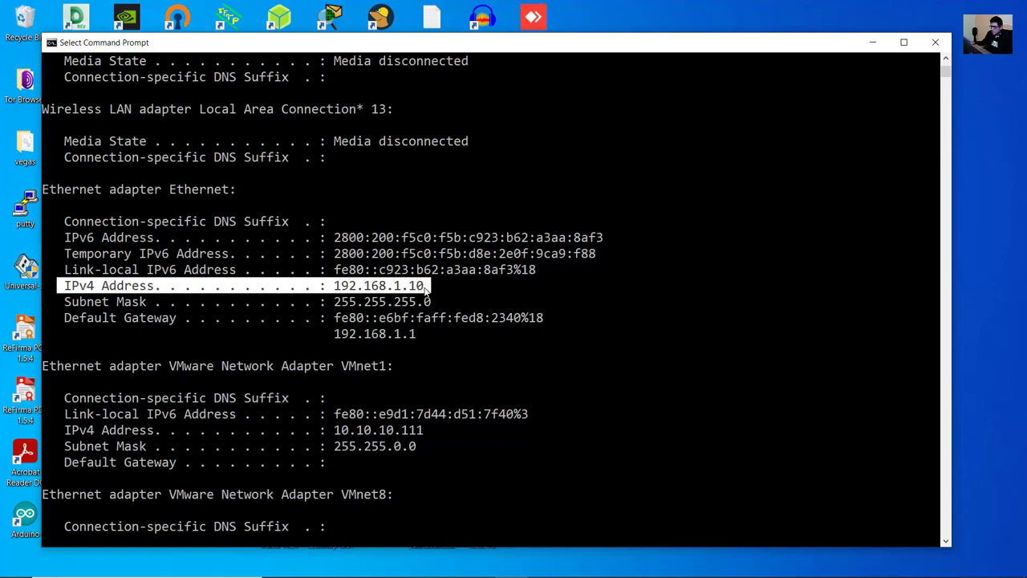
drag(330, 291, 427, 291)
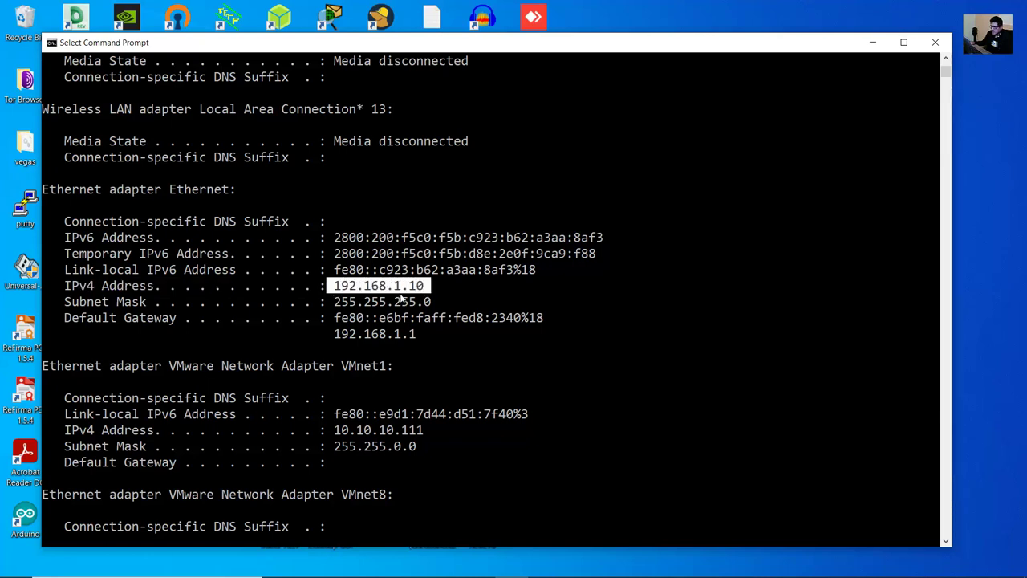
drag(67, 320, 454, 321)
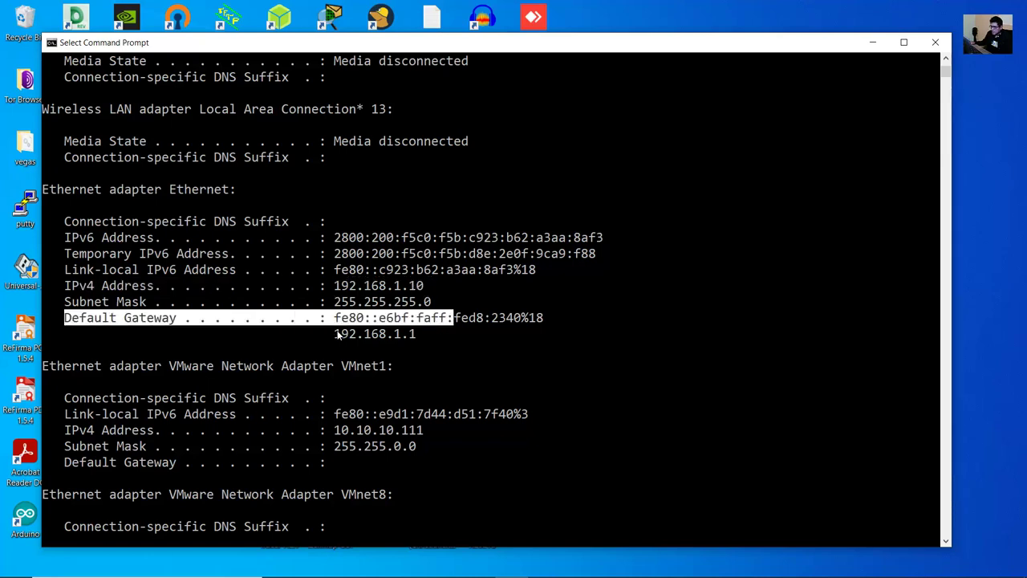
drag(336, 334, 419, 335)
click(411, 334)
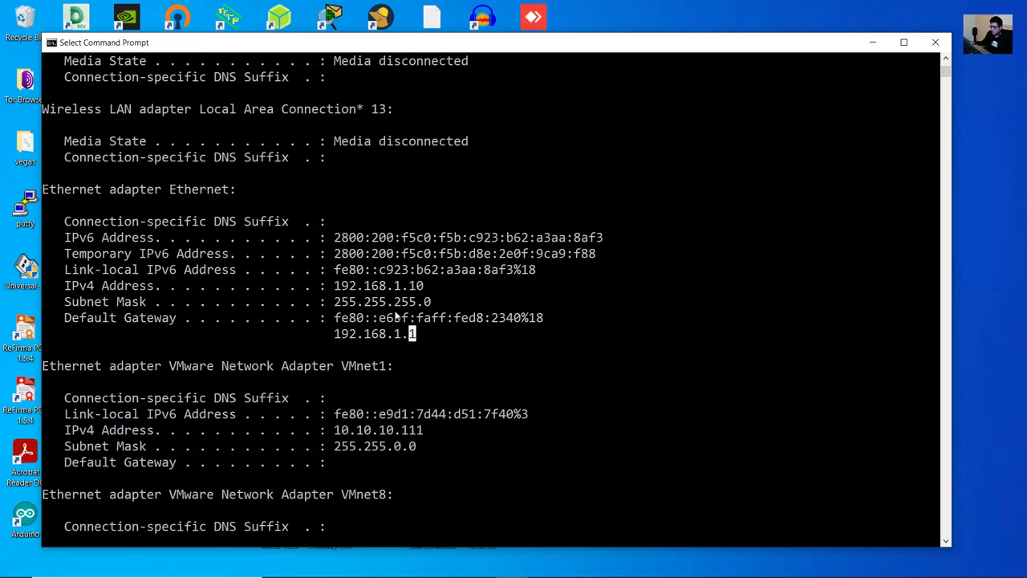
Step: Compare the Ethernet adapter's IPv4 address and default gateway entries with its IPv6 address and IPv6 gateway
drag(73, 287, 482, 290)
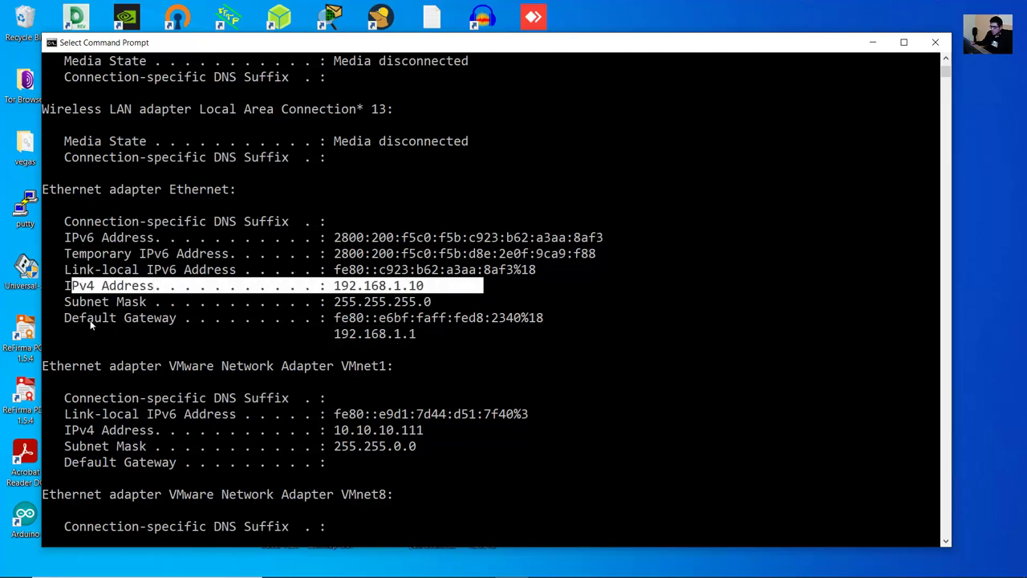
drag(91, 323, 451, 341)
click(335, 319)
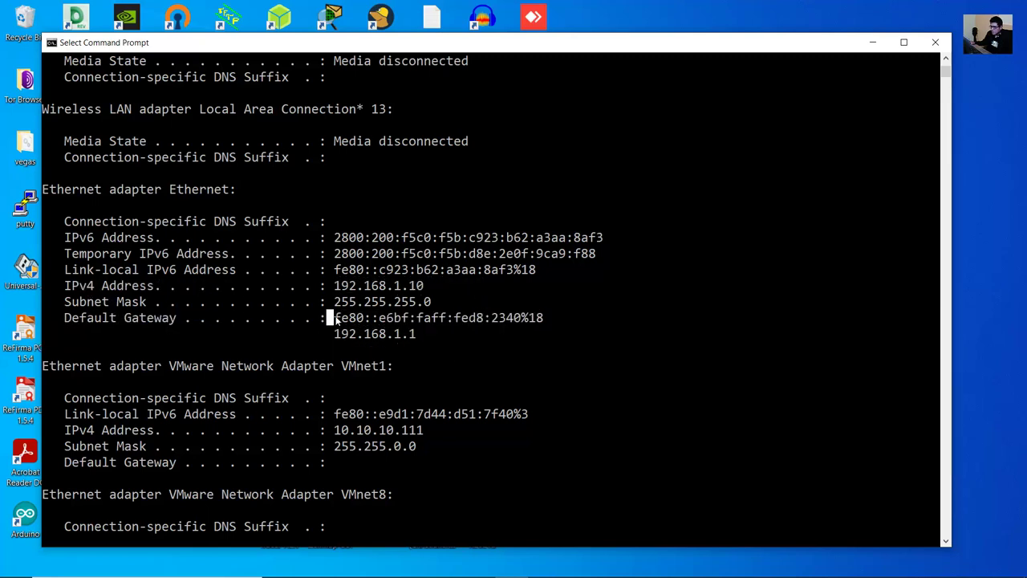
drag(335, 318, 551, 320)
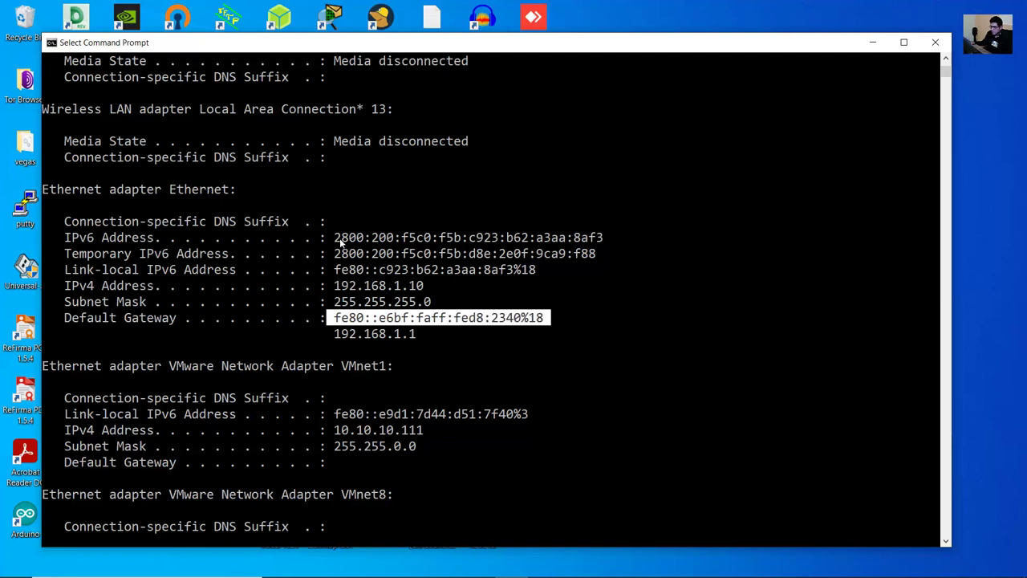
drag(341, 242, 615, 238)
click(526, 288)
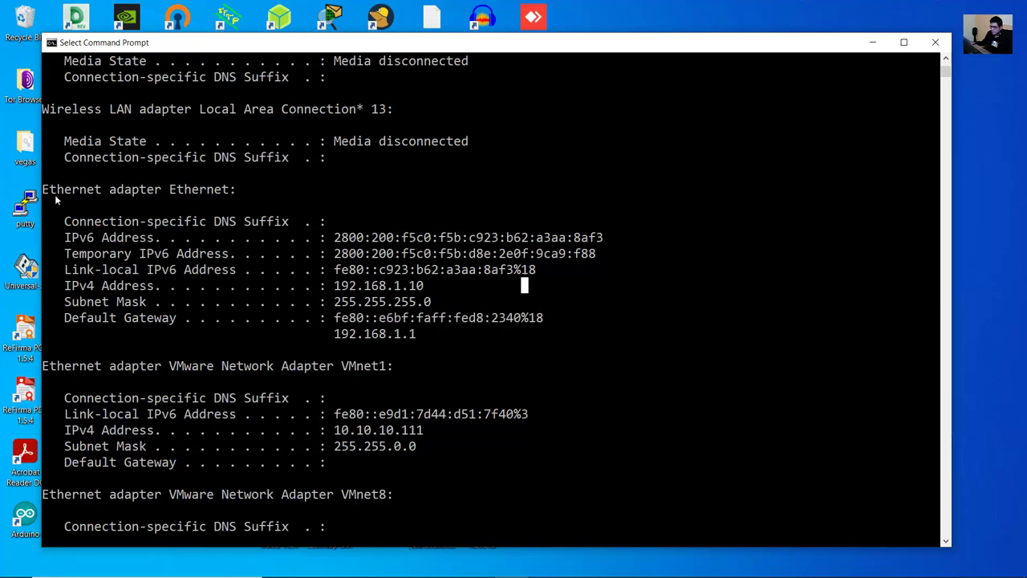
Step: Look through the other adapters in the ipconfig output, examining the Wireless LAN adapter Wi-Fi section alongside the Ethernet adapter
drag(45, 191, 280, 195)
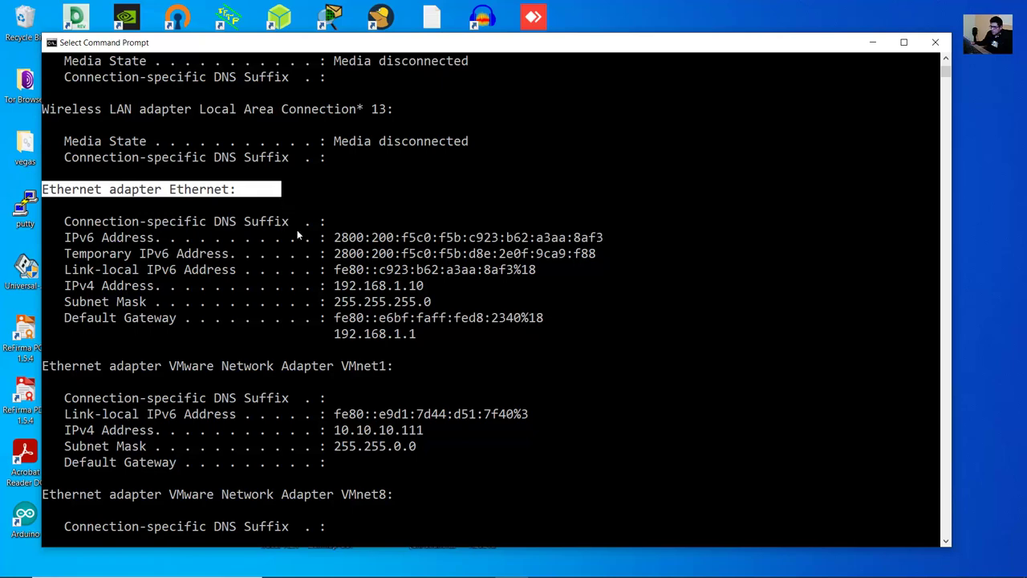
scroll(353, 335, up, 9)
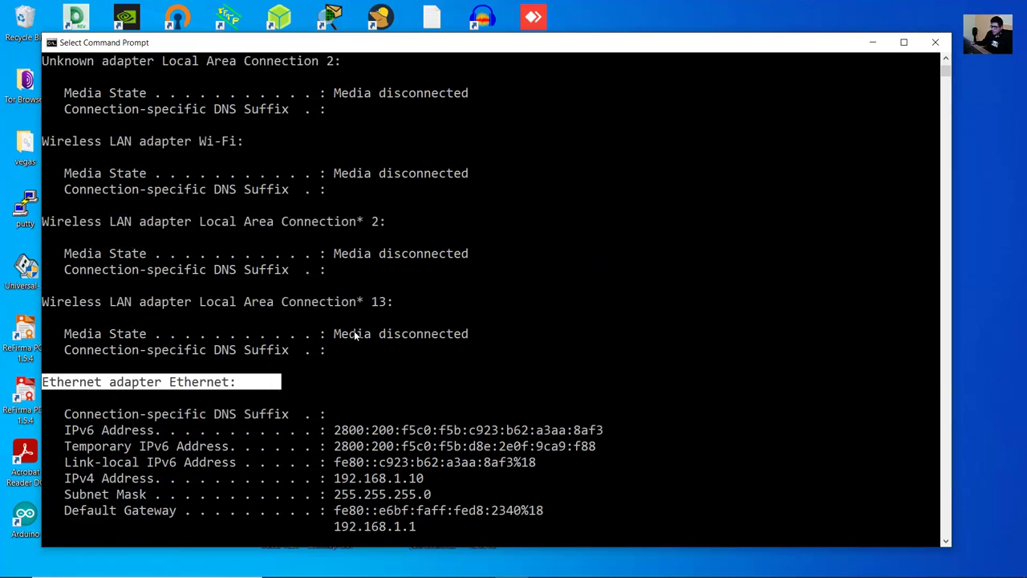
scroll(354, 336, up, 5)
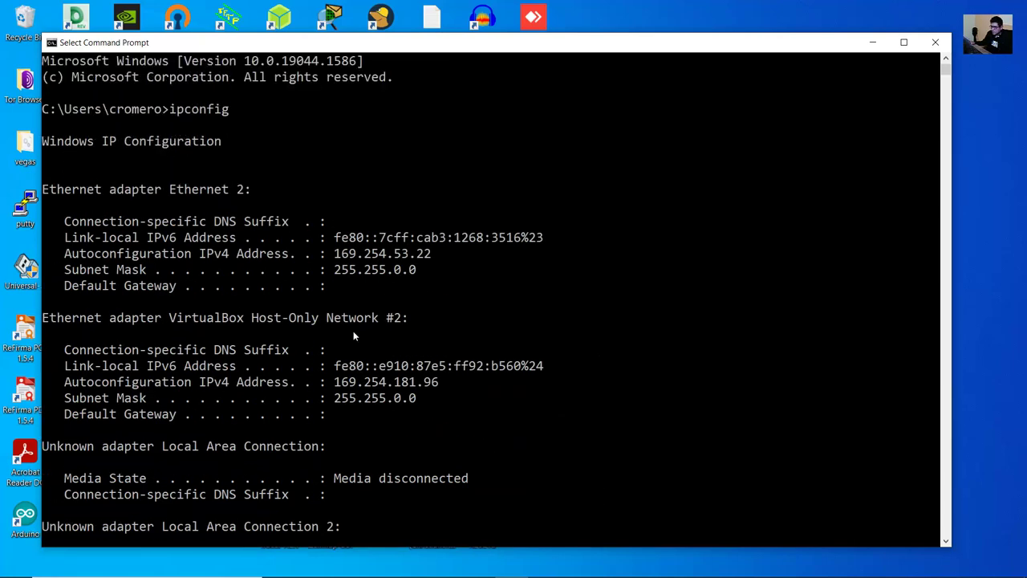
scroll(353, 336, down, 10)
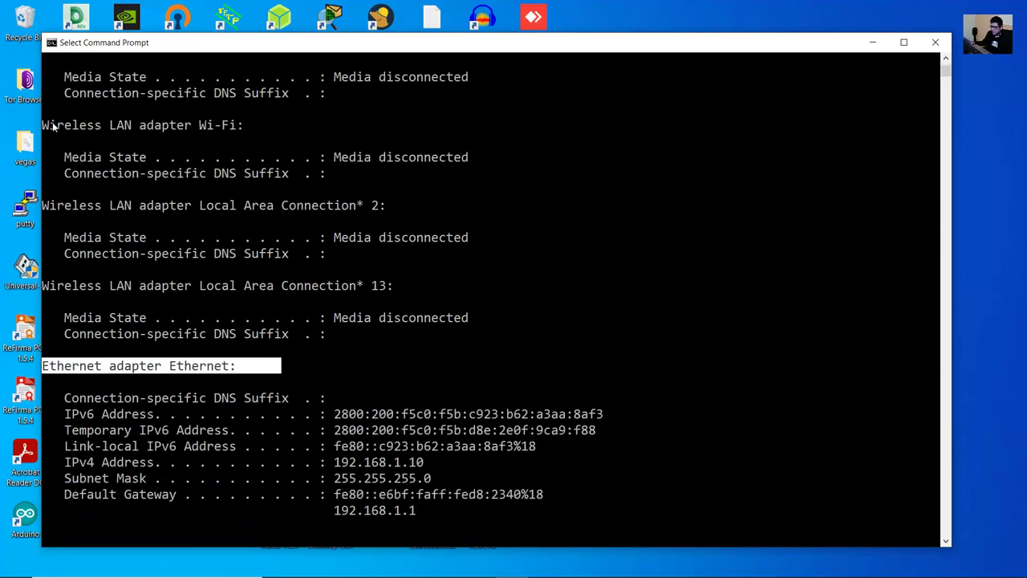
drag(52, 124, 356, 186)
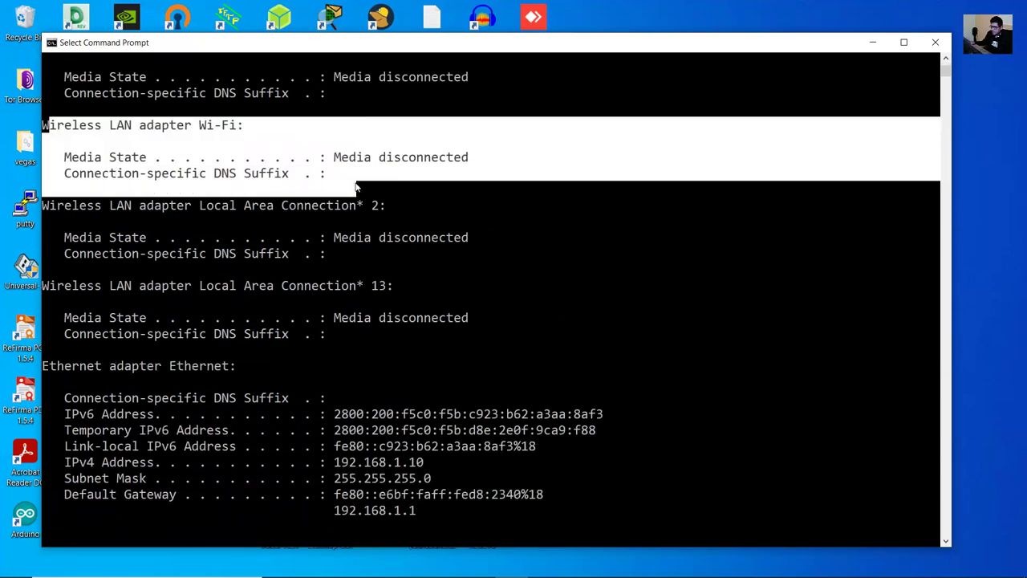
click(241, 164)
drag(50, 126, 363, 187)
right_click(390, 237)
scroll(390, 237, down, 5)
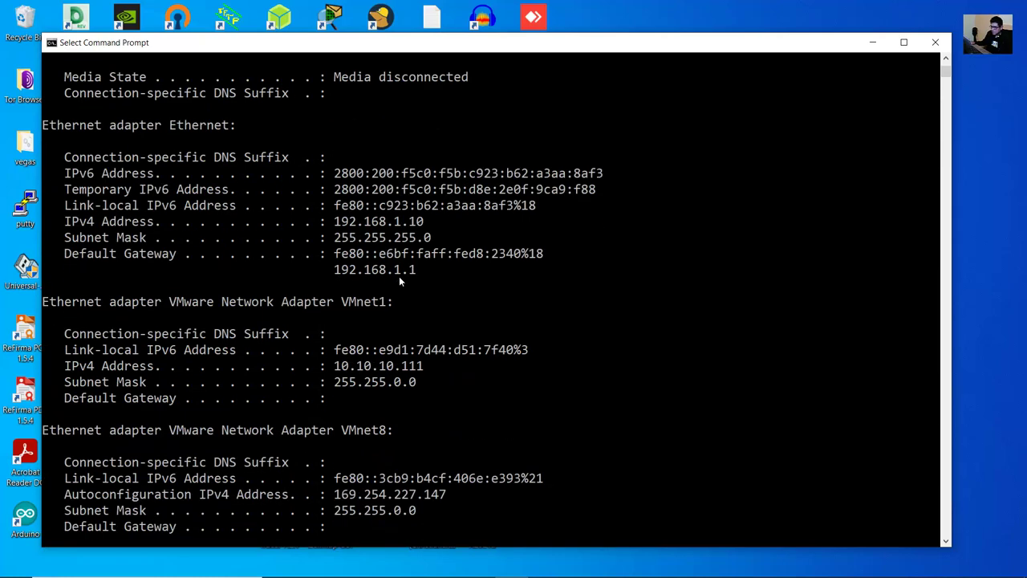
Step: Switch back to Cisco Packet Tracer and read the Step 2 instructions about the home router's IPv4 address and default gateway
key(alt+Tab)
scroll(190, 401, down, 4)
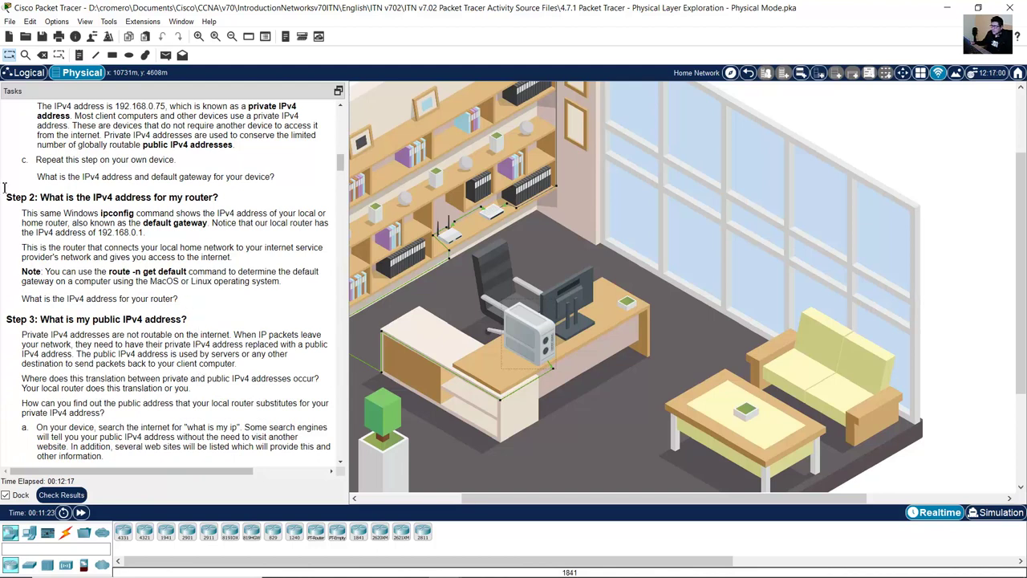
drag(41, 201, 223, 204)
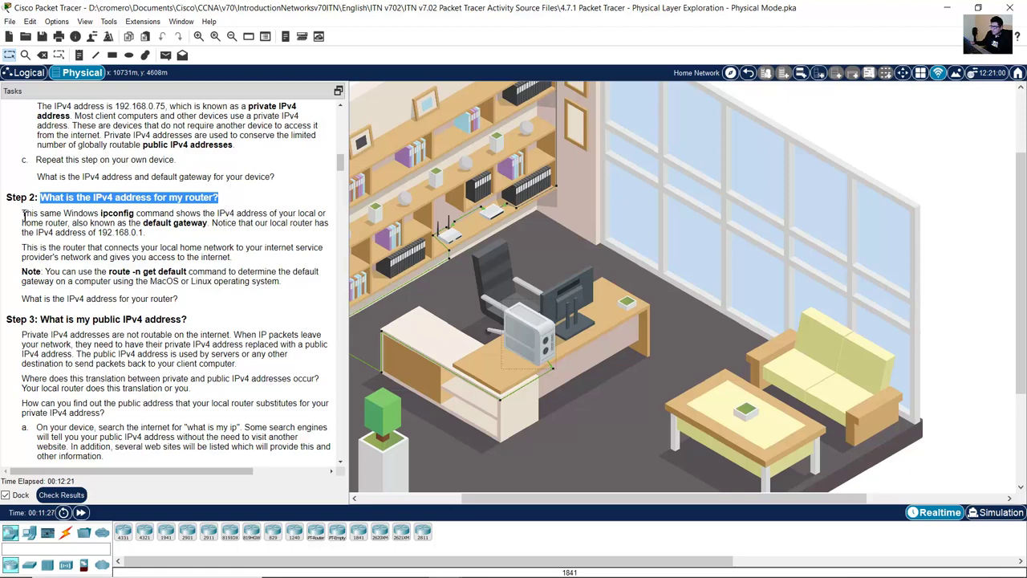
drag(22, 215, 329, 227)
drag(221, 239, 137, 239)
drag(153, 471, 122, 475)
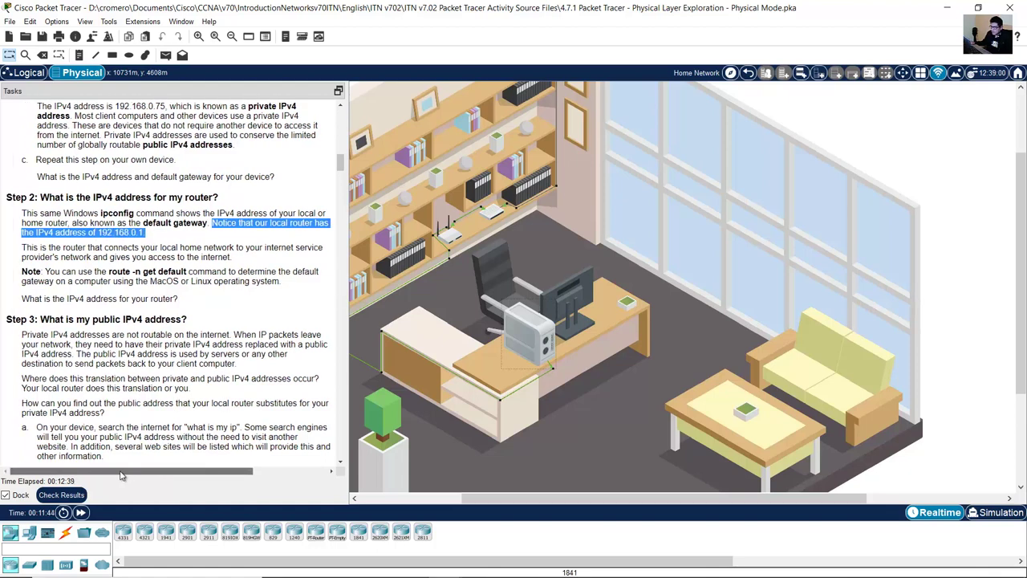
click(541, 336)
drag(618, 328, 713, 326)
click(131, 271)
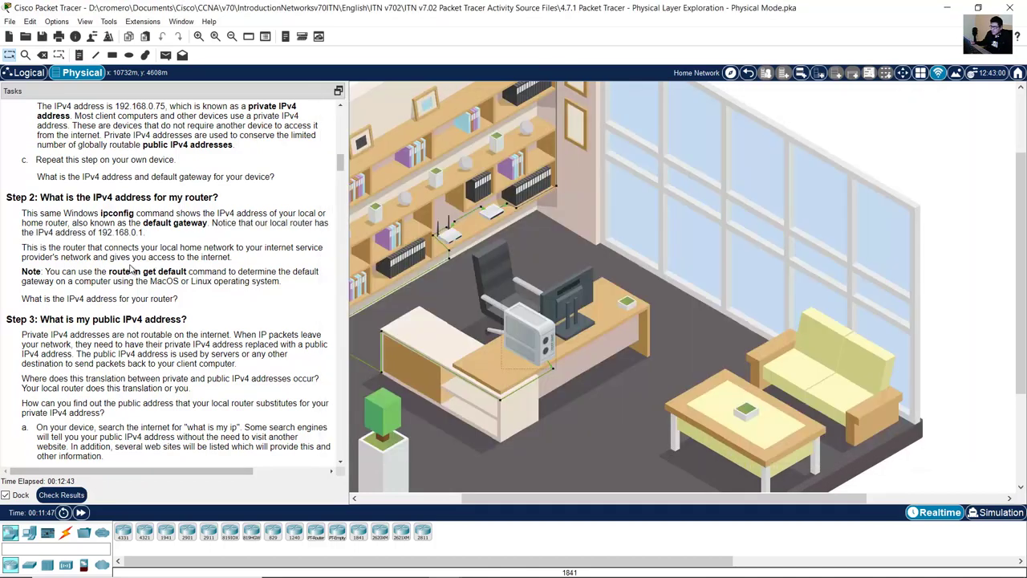
drag(21, 250, 233, 258)
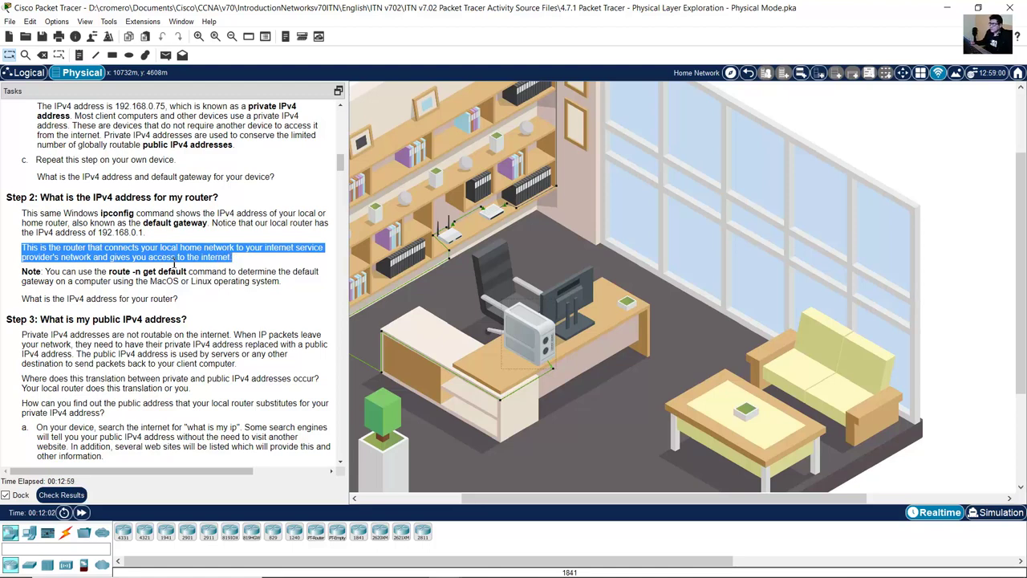
click(51, 294)
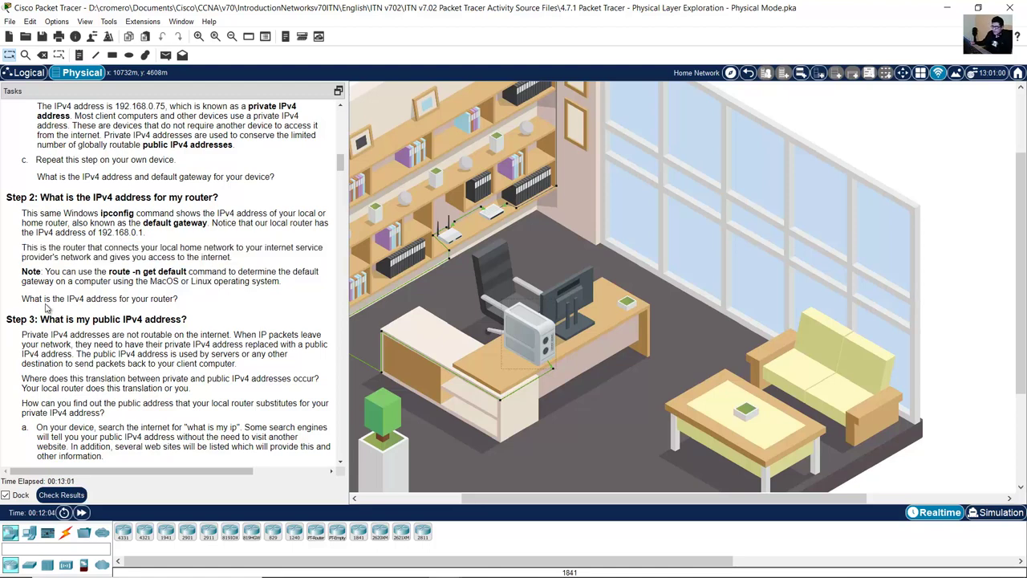
Step: Check the question about the router's IPv4 address, and find the Ethernet adapter's IPv4 default gateway in the host's Command Prompt output
drag(28, 301, 188, 305)
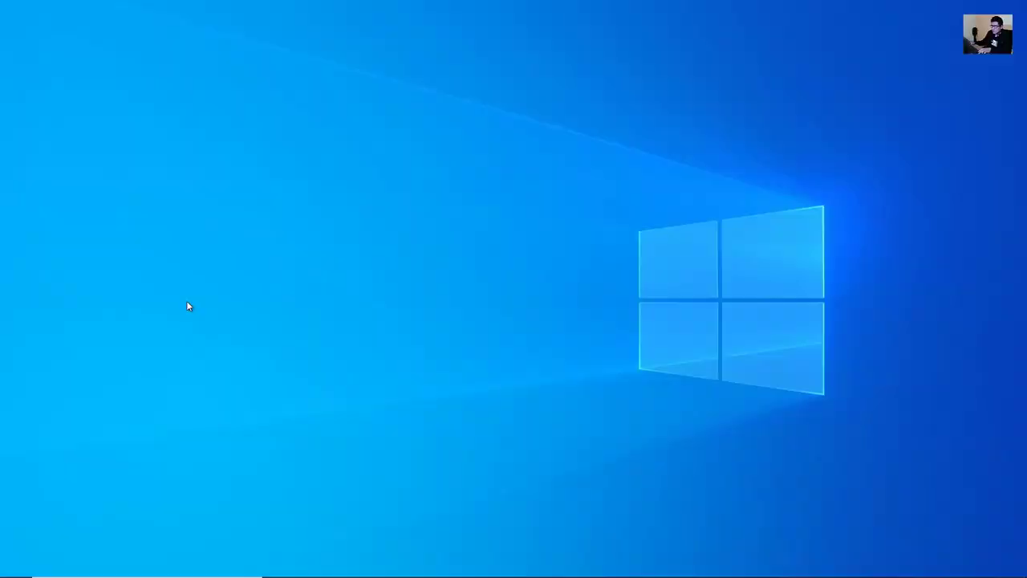
mouse_move(605, 575)
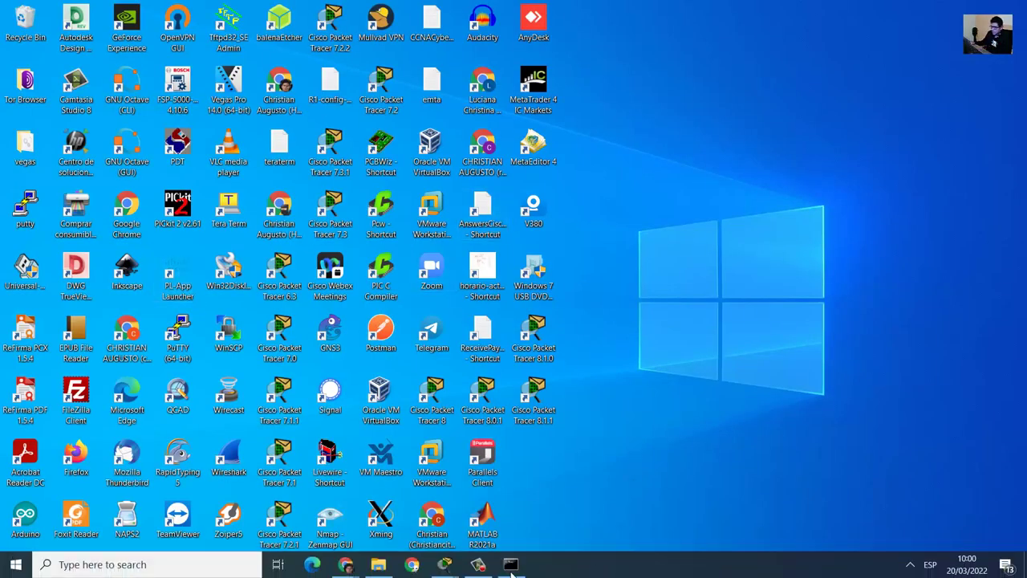
click(510, 564)
scroll(394, 283, up, 5)
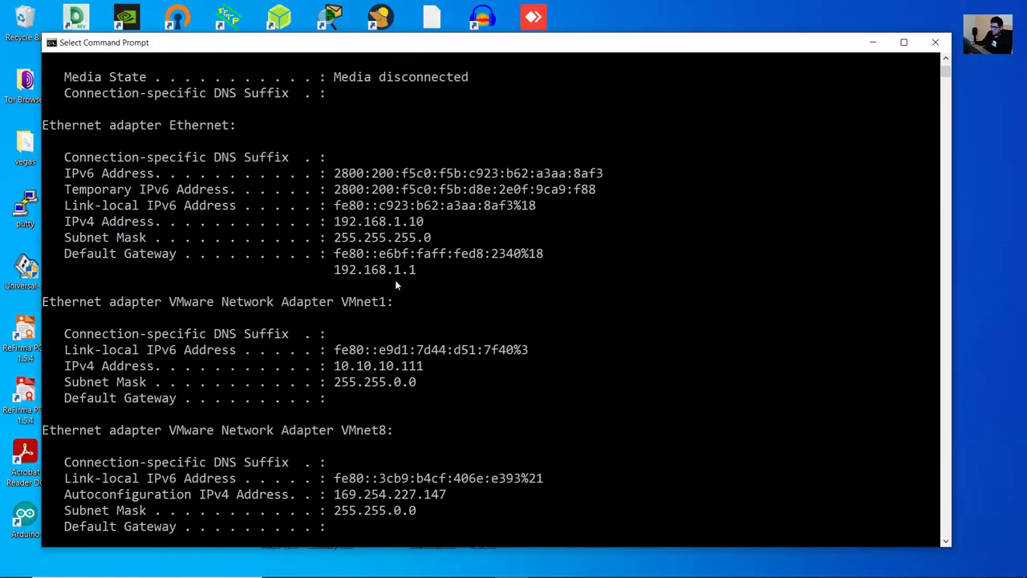
drag(327, 271, 432, 274)
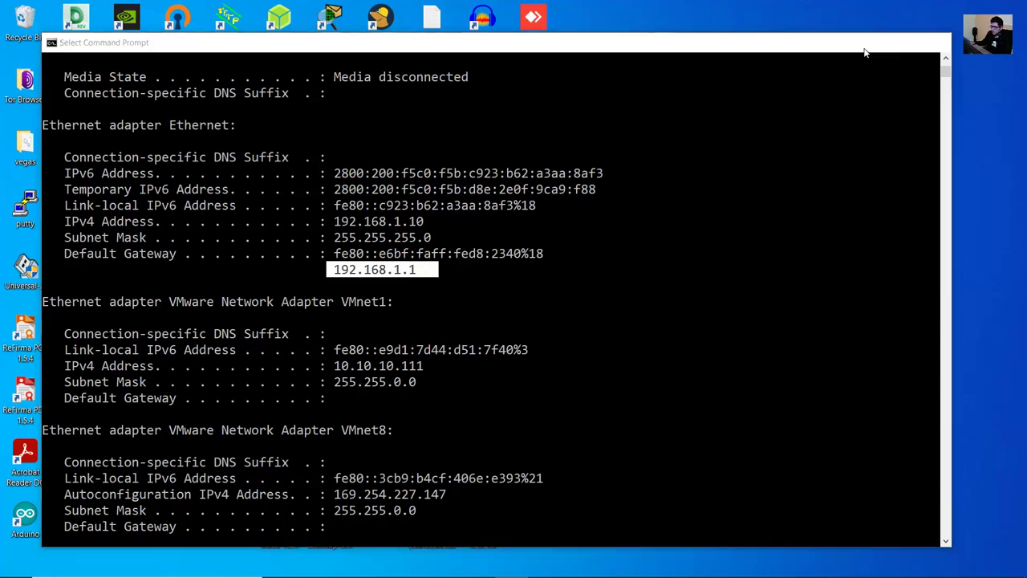
Step: Switch back to Cisco Packet Tracer and read Step 3's opening paragraph on replacing private IPv4 addresses with public ones
click(510, 564)
click(412, 564)
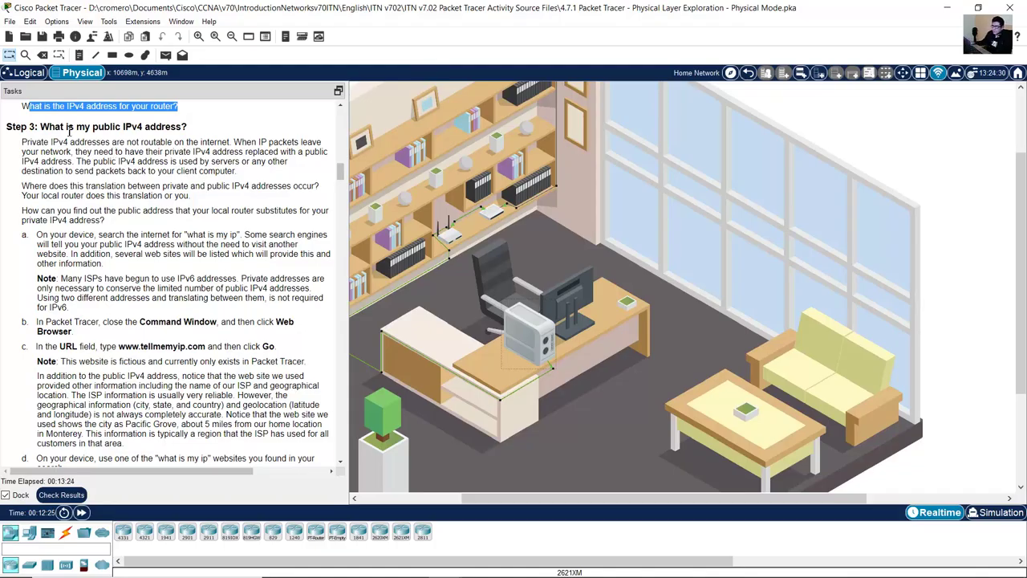
drag(40, 126, 190, 130)
drag(22, 142, 48, 163)
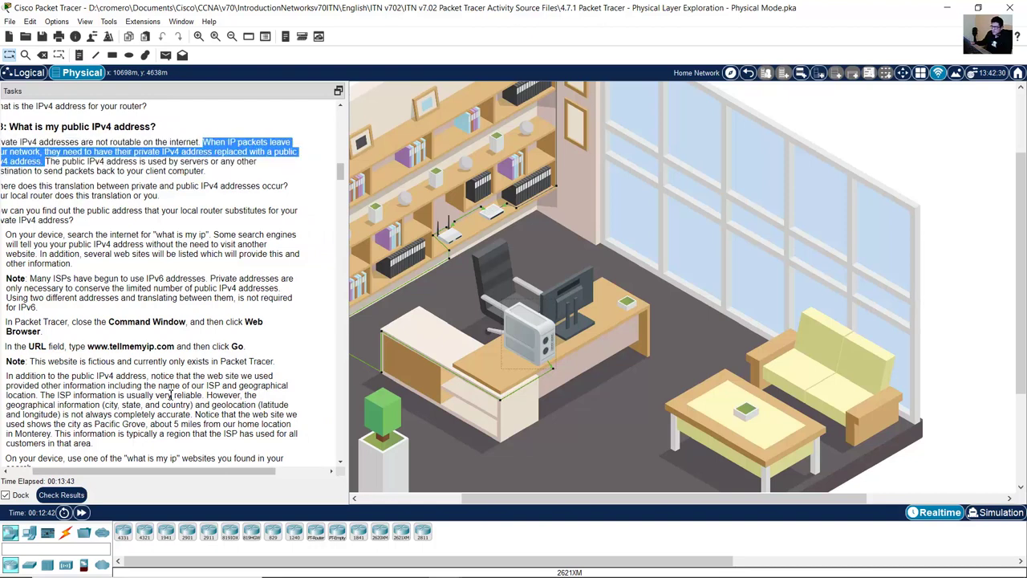
drag(170, 472, 146, 476)
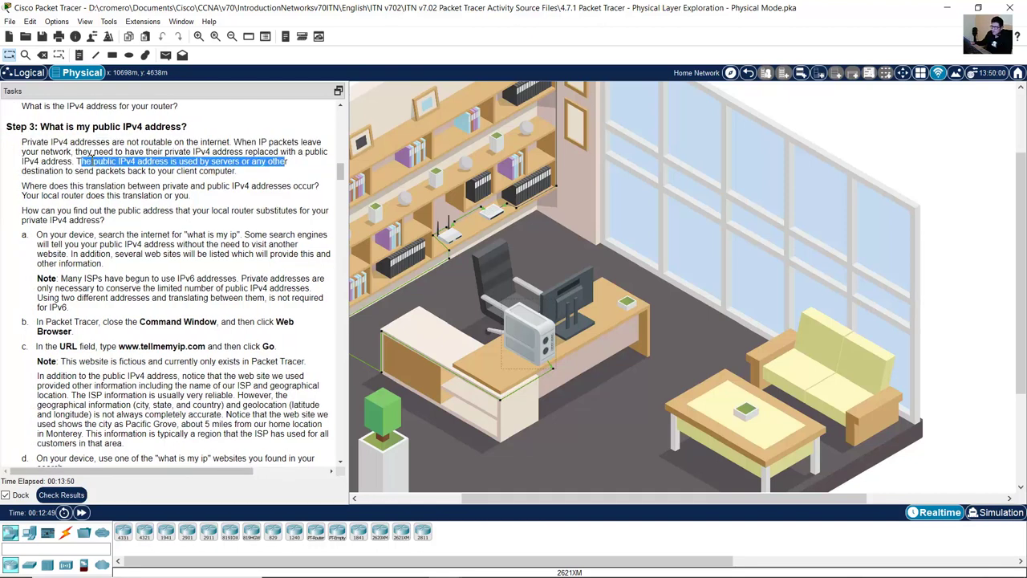
drag(77, 162, 238, 175)
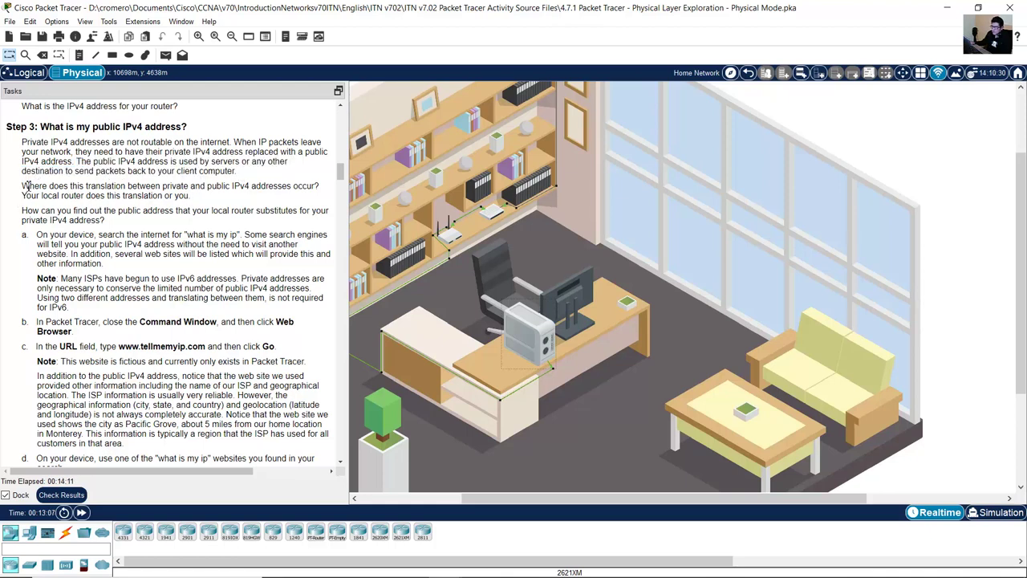
Step: Read where the private-to-public address translation occurs and the question about finding the router's substituted public address
drag(23, 186, 314, 186)
triple_click(315, 186)
drag(23, 196, 191, 196)
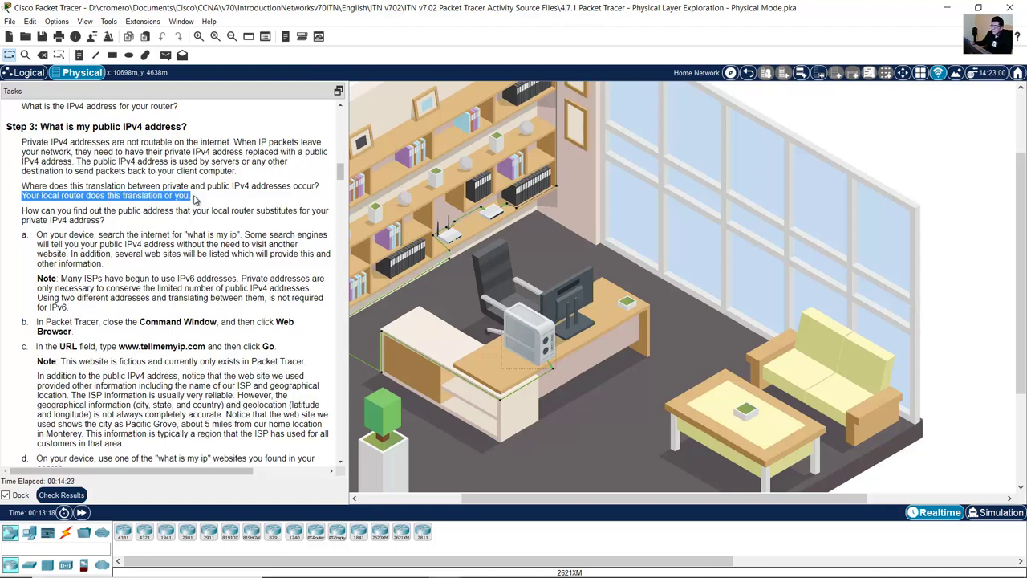
drag(22, 210, 111, 225)
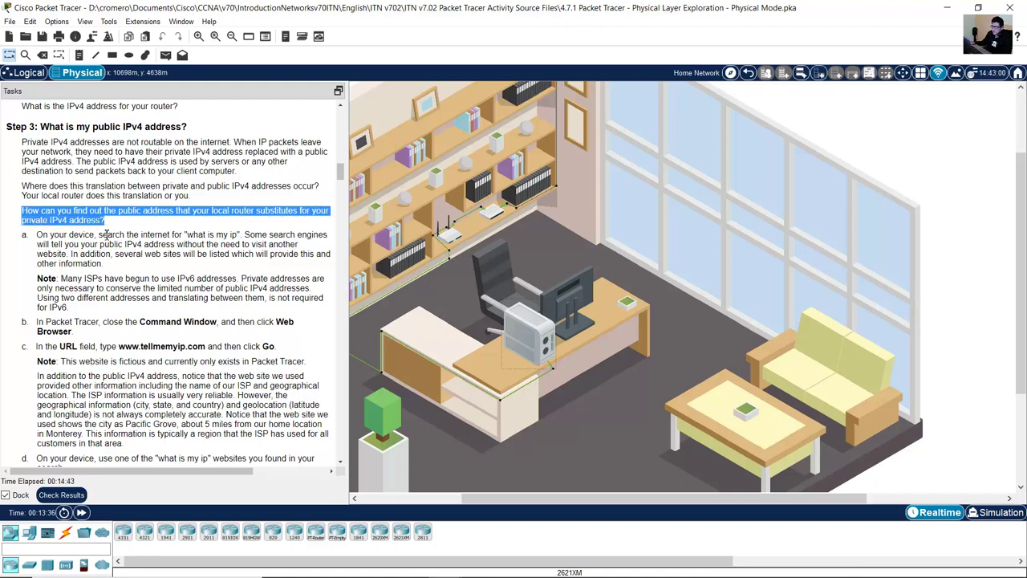
Step: Read Step 3 instructions a and b, including the "what is my ip" search and the note on IPv6 addresses
drag(36, 234, 68, 253)
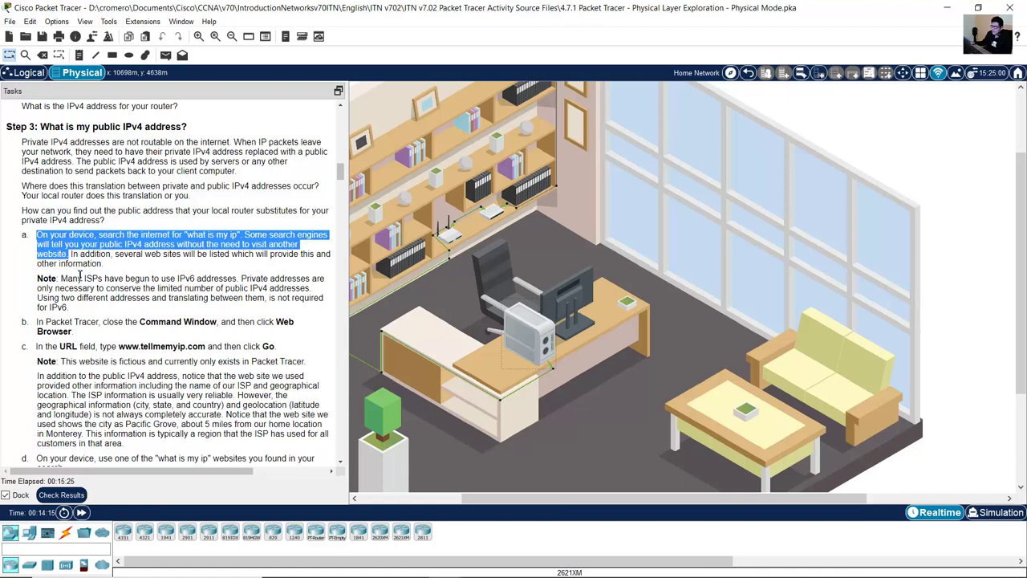
drag(62, 279, 312, 292)
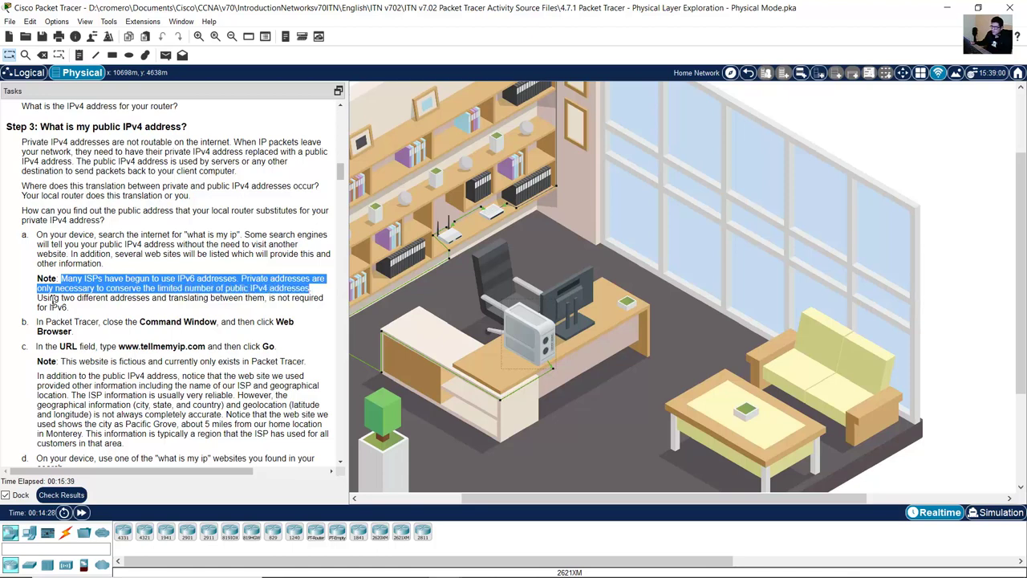
drag(37, 299, 90, 313)
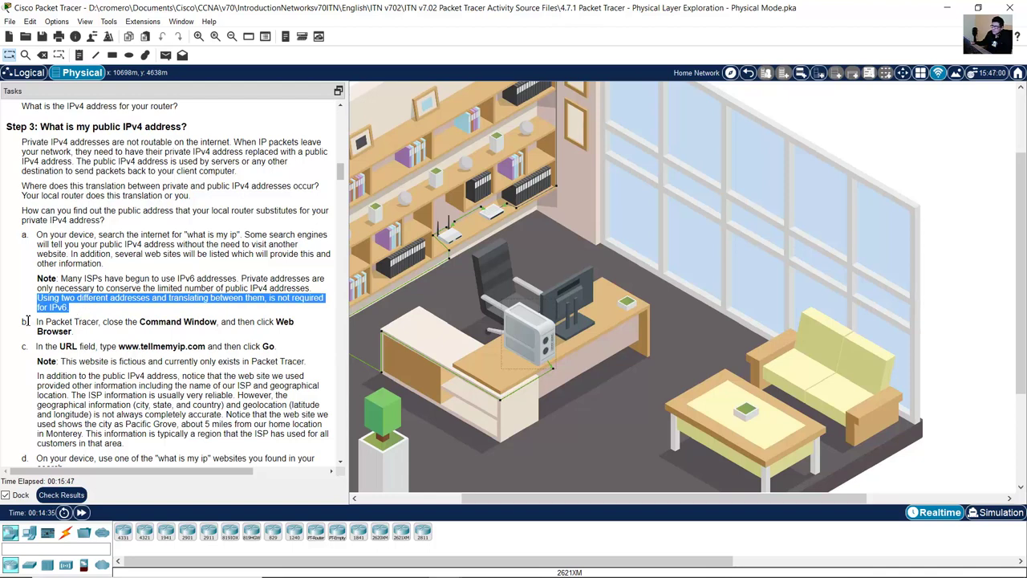
drag(37, 321, 178, 338)
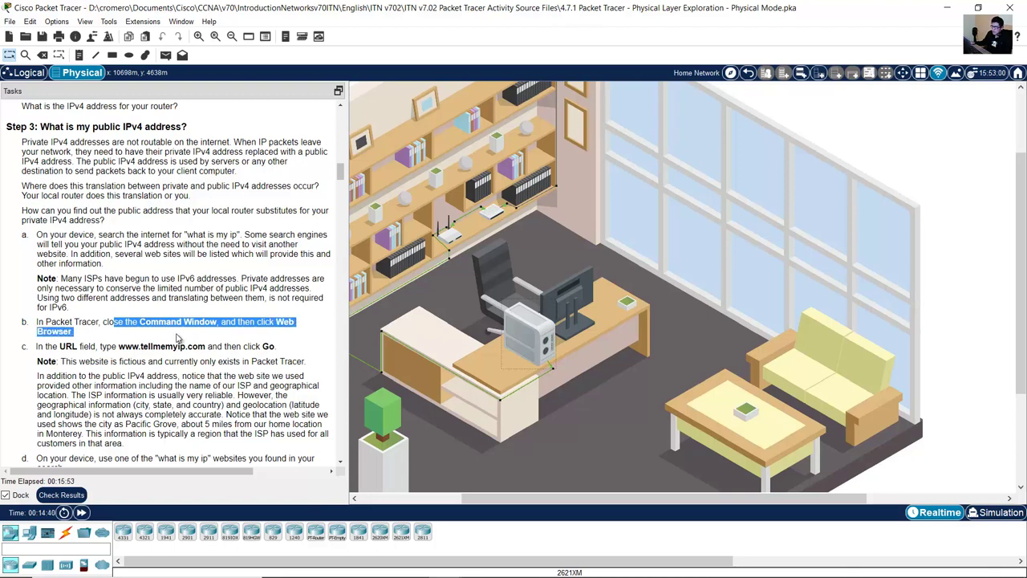
Step: Close the Command Prompt on the Home PC and open its Web Browser
click(530, 327)
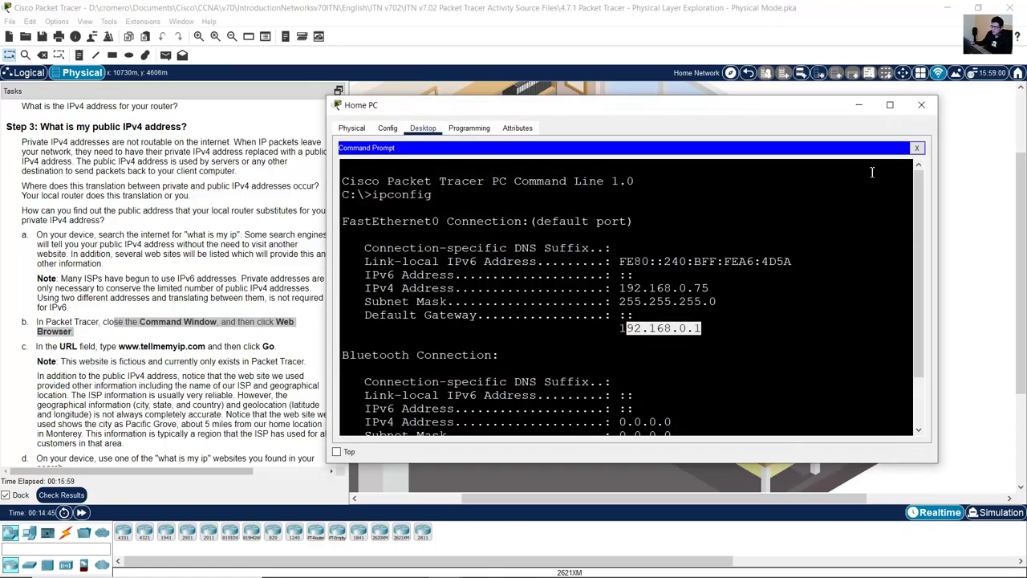
click(916, 150)
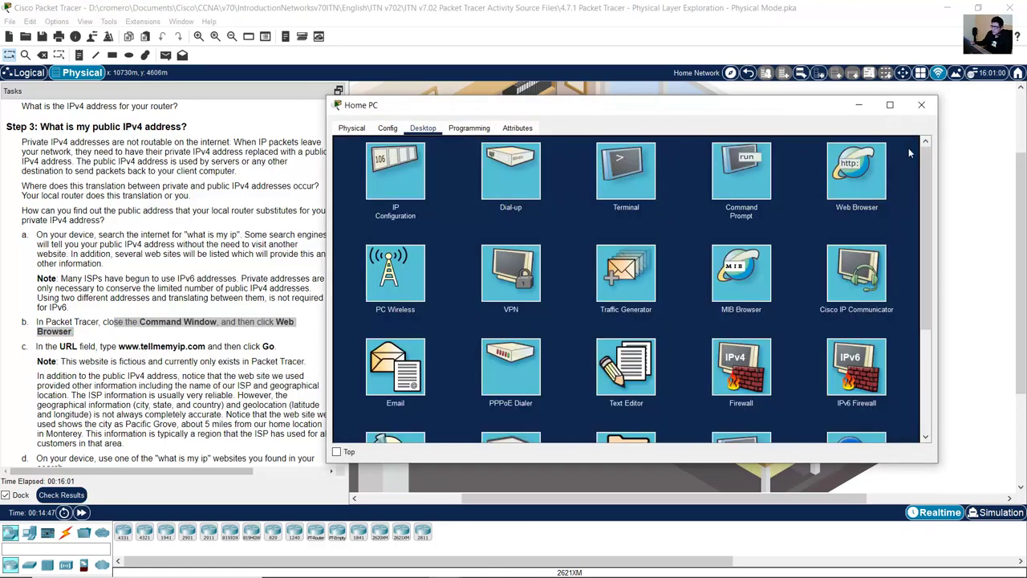
click(846, 180)
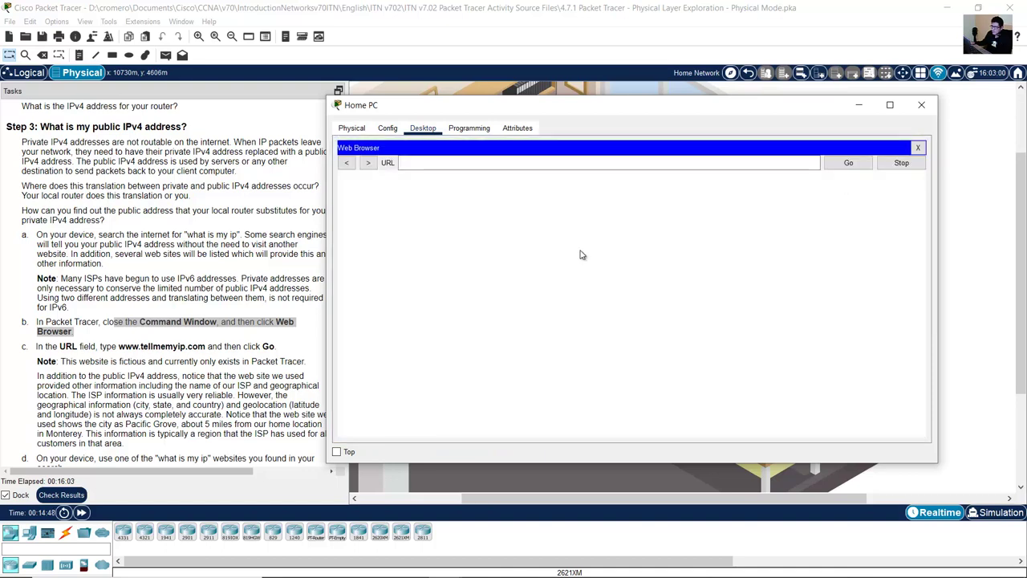
click(64, 345)
drag(107, 350, 208, 347)
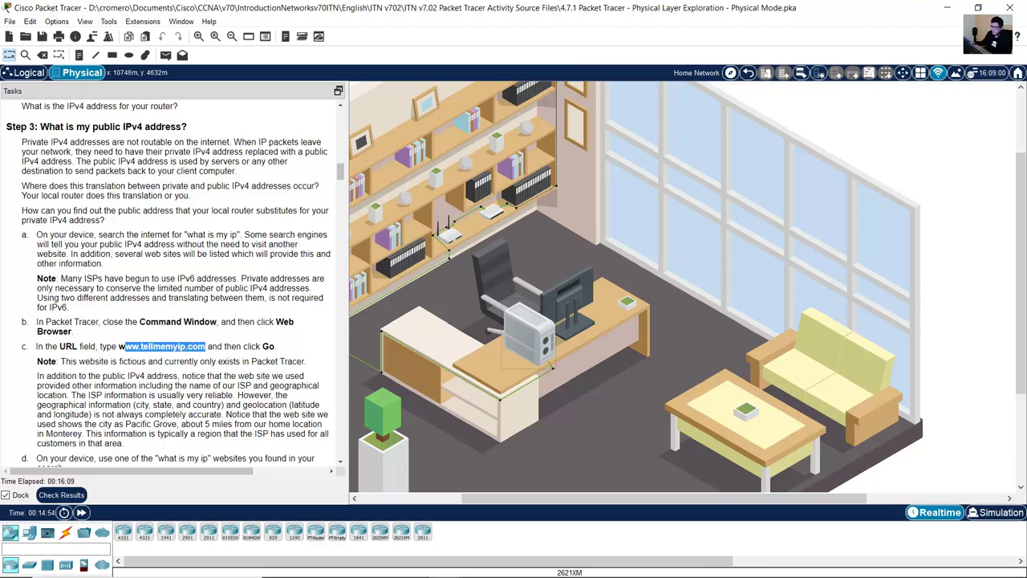
click(518, 330)
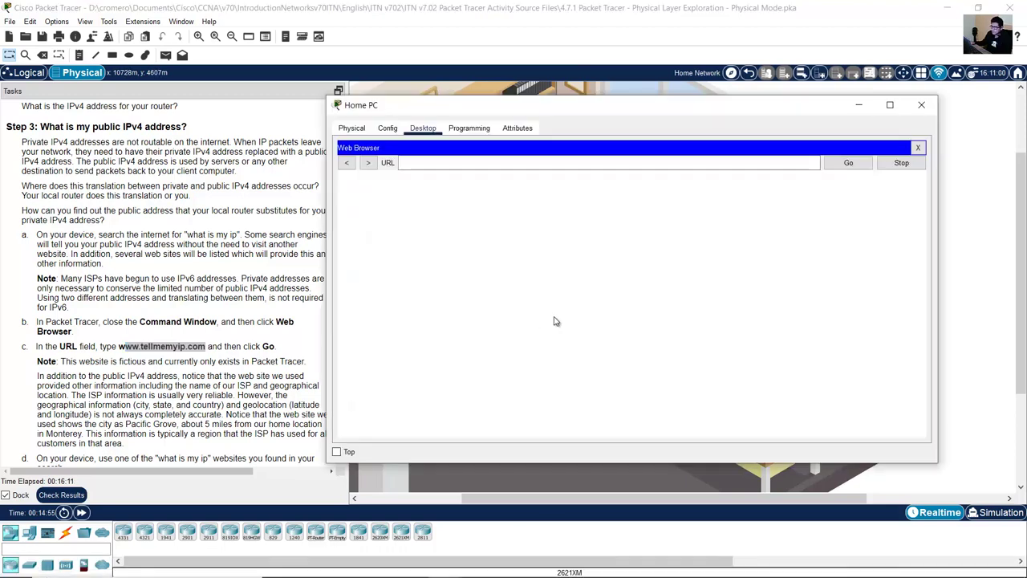
click(633, 163)
text(www.tellmemyip.c)
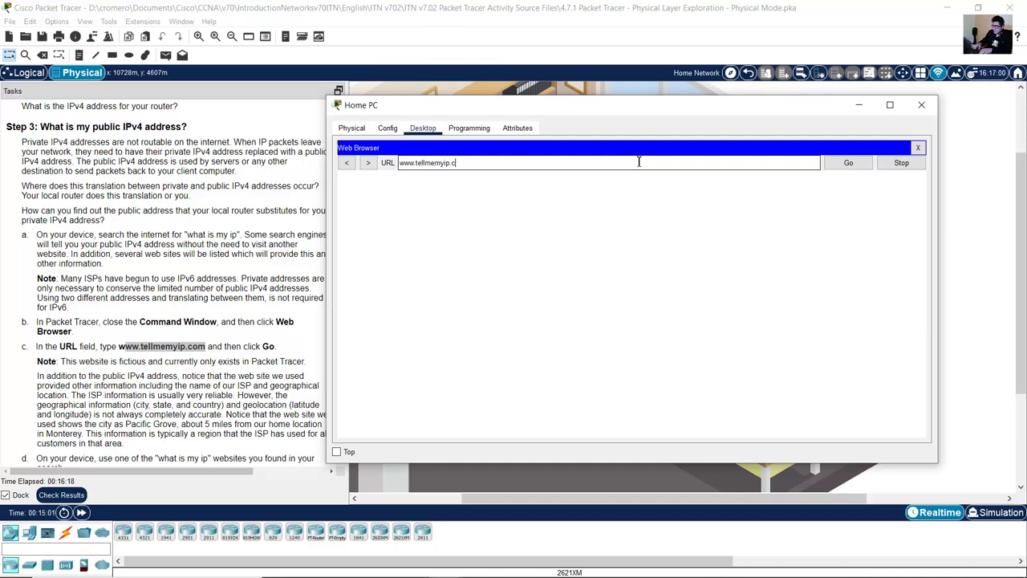
text(om)
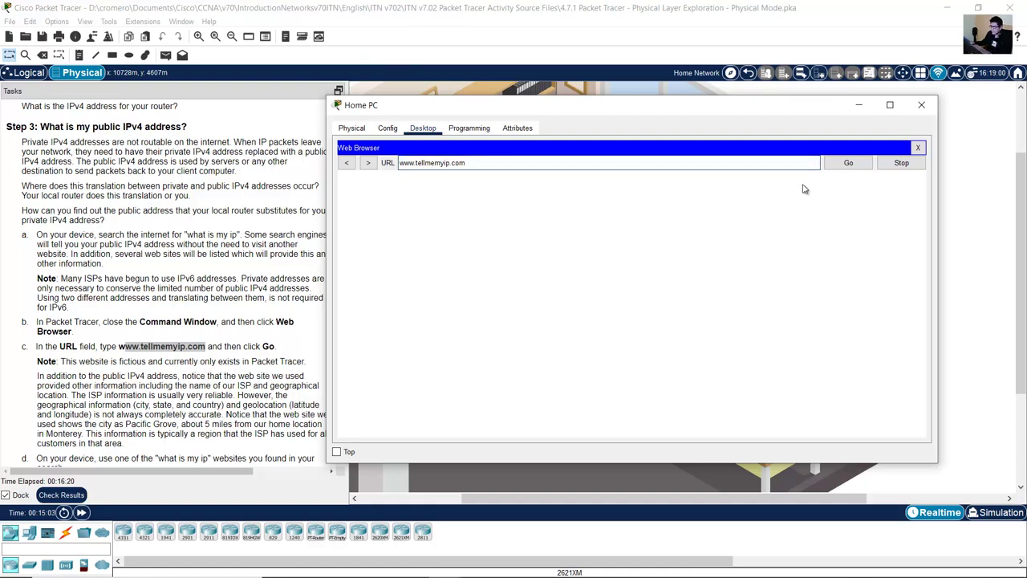
click(848, 163)
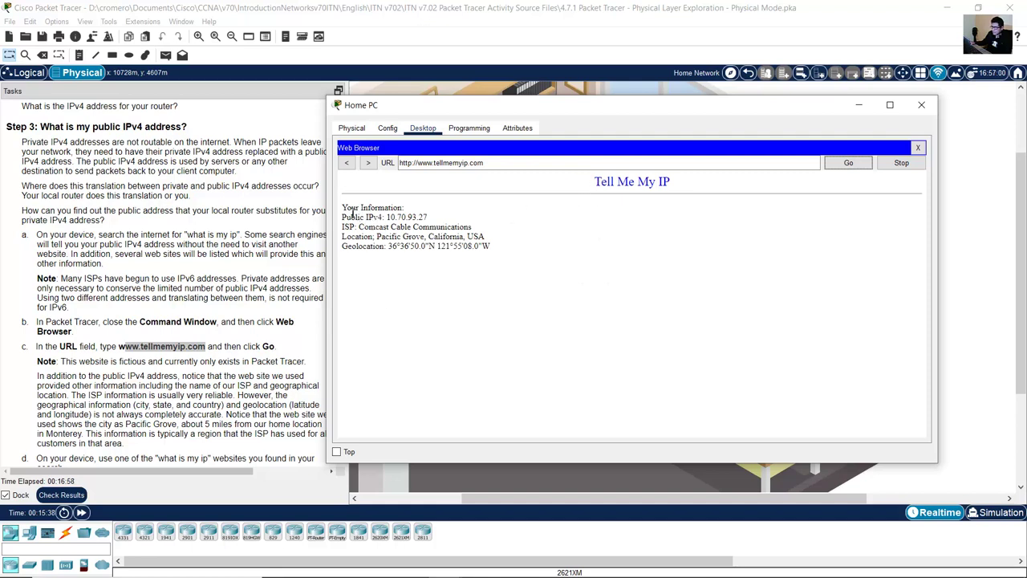
Step: Examine the public IPv4 address, ISP, location and geolocation entries on the Tell Me My IP page
drag(347, 216, 431, 220)
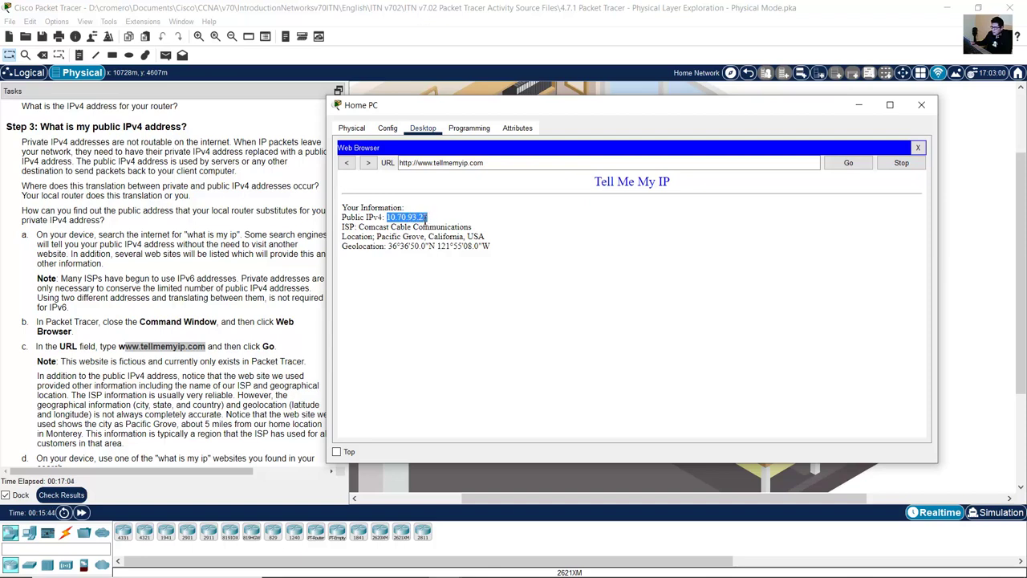
drag(344, 226, 480, 231)
click(360, 227)
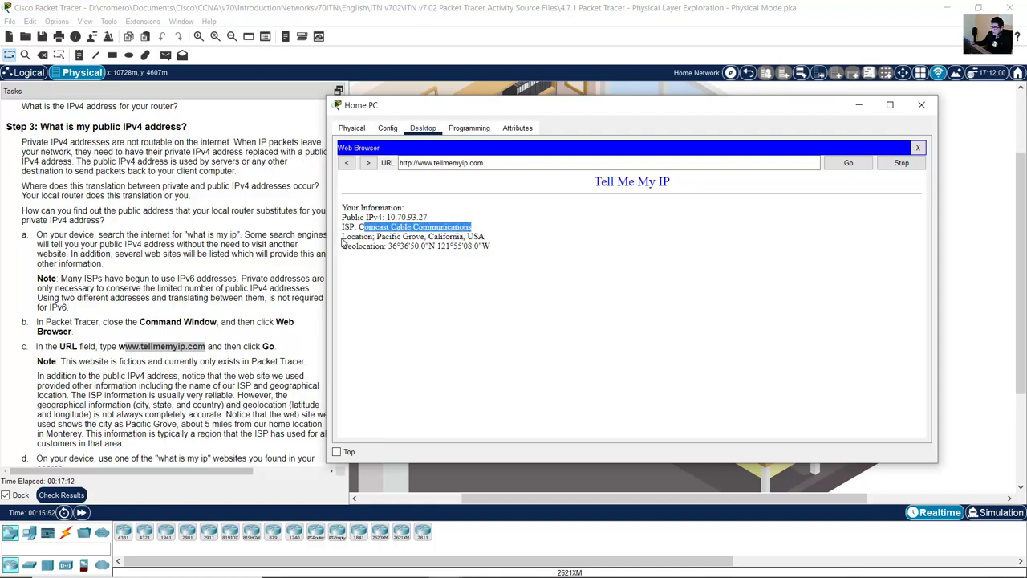
drag(345, 238, 487, 237)
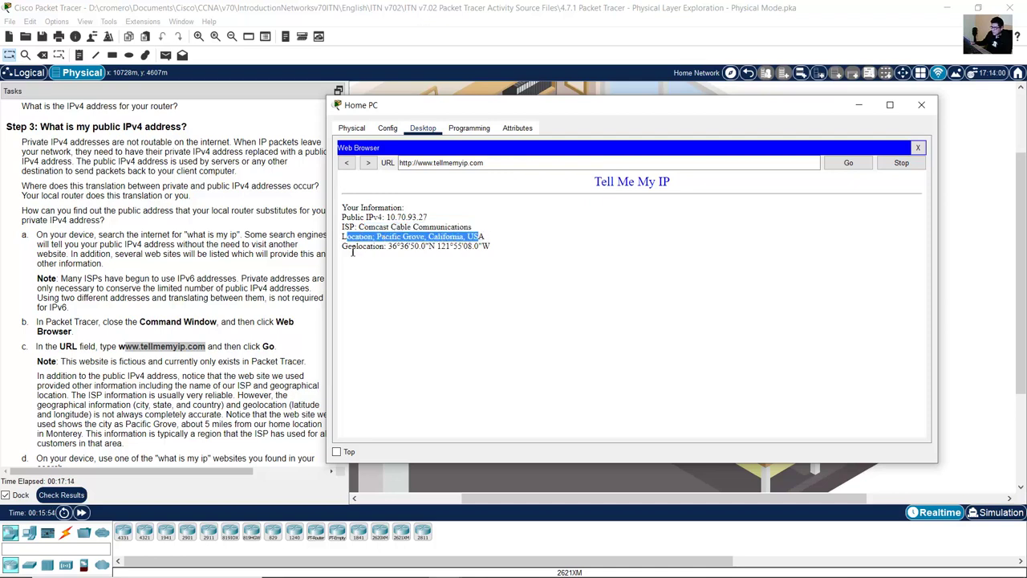
drag(347, 247, 500, 248)
click(491, 260)
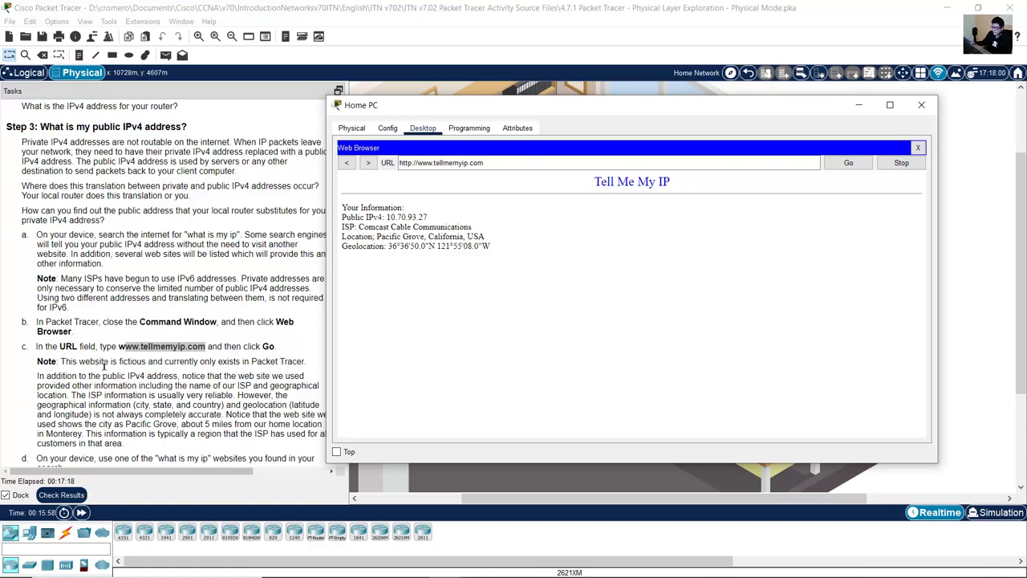
Step: Return to the instructions and read the note on the fictitious website and the paragraph on ISP and geolocation accuracy
click(65, 363)
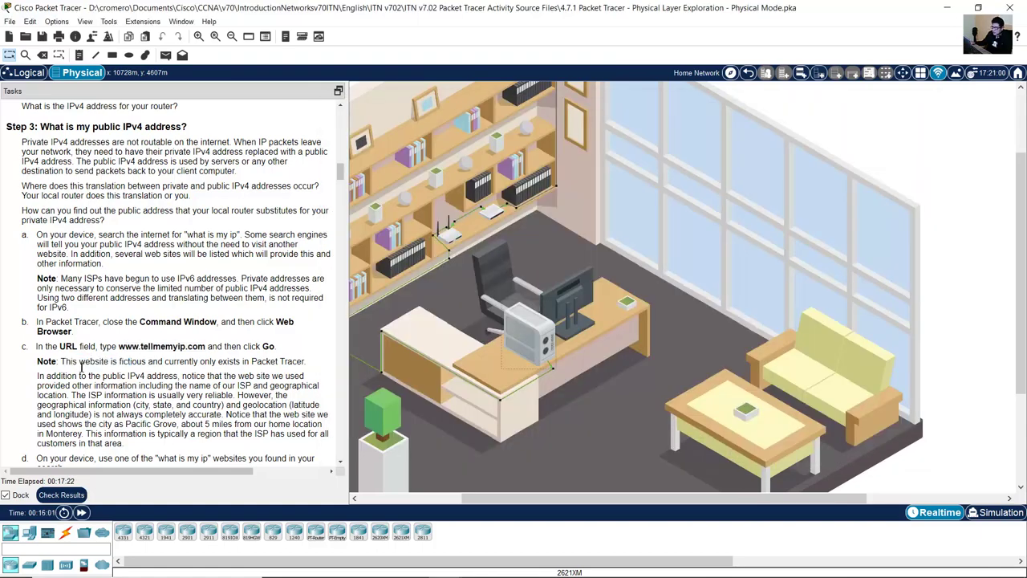
drag(63, 362, 306, 362)
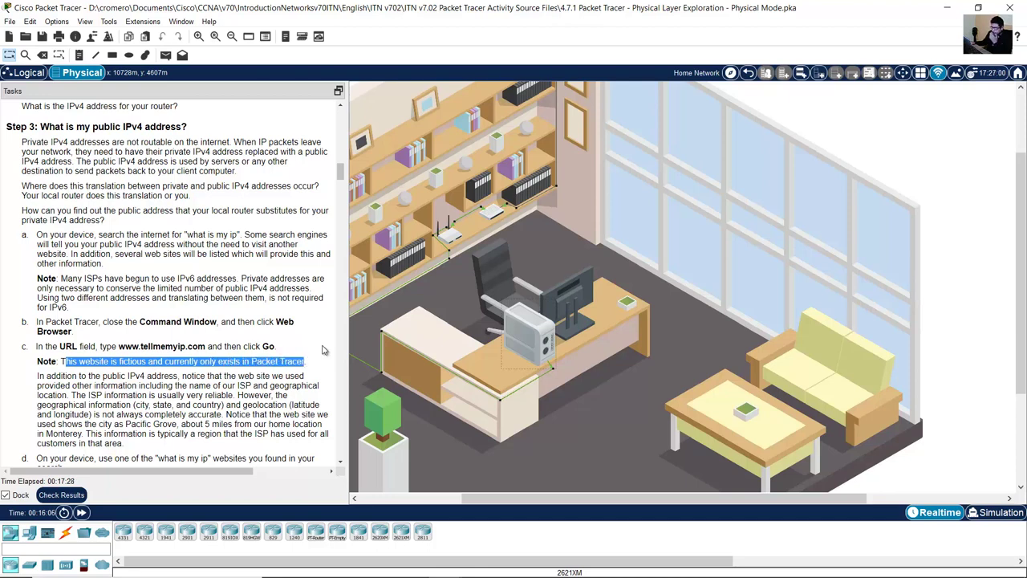
click(40, 316)
scroll(40, 317, down, 2)
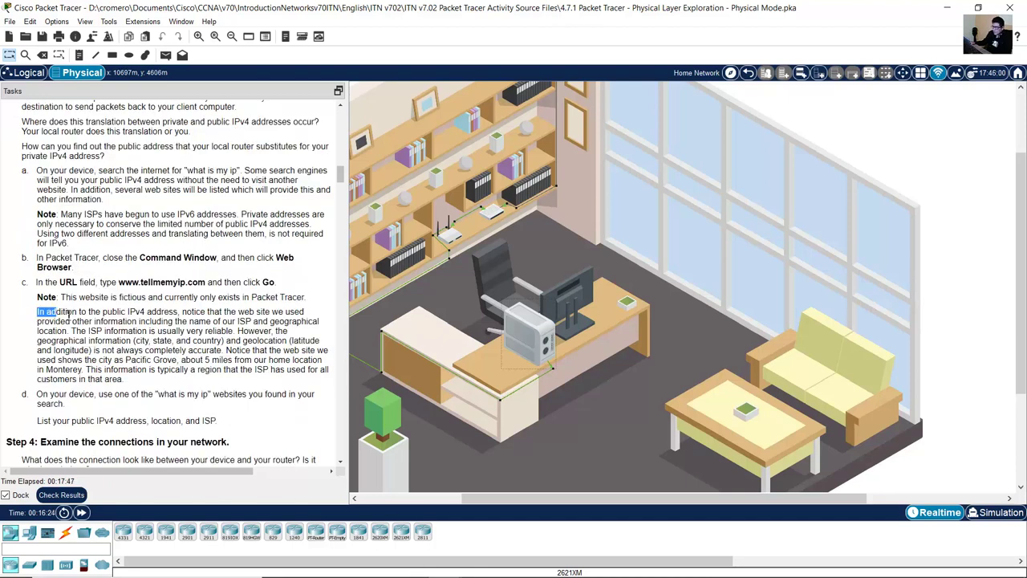
drag(129, 317, 90, 353)
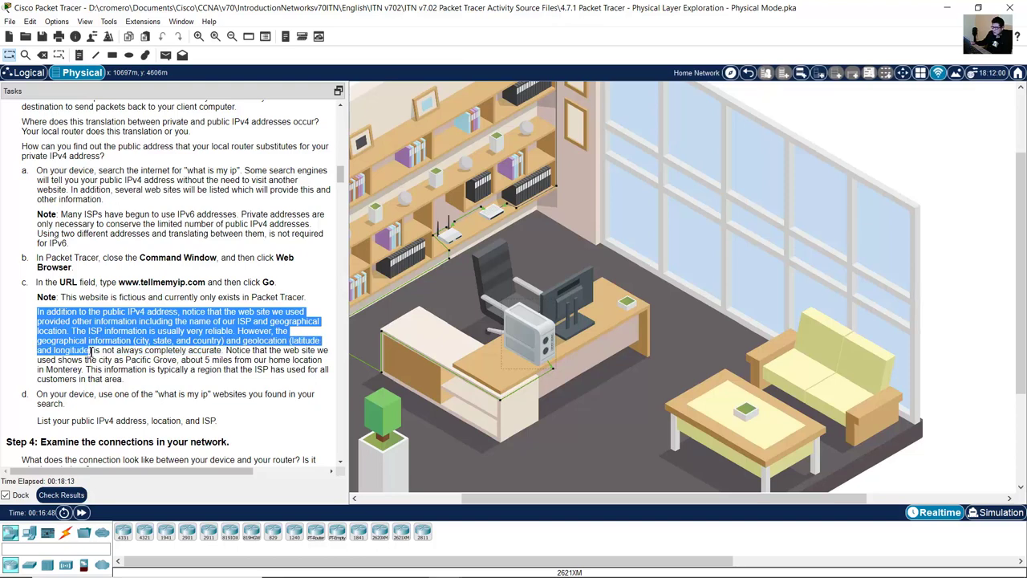
drag(91, 353, 224, 351)
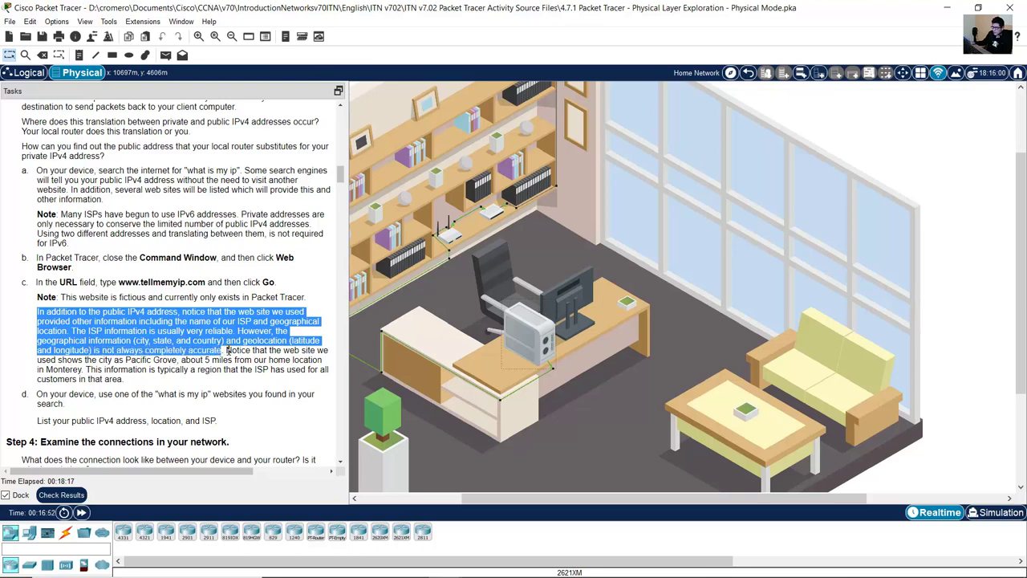
click(228, 351)
scroll(171, 472, right, 1)
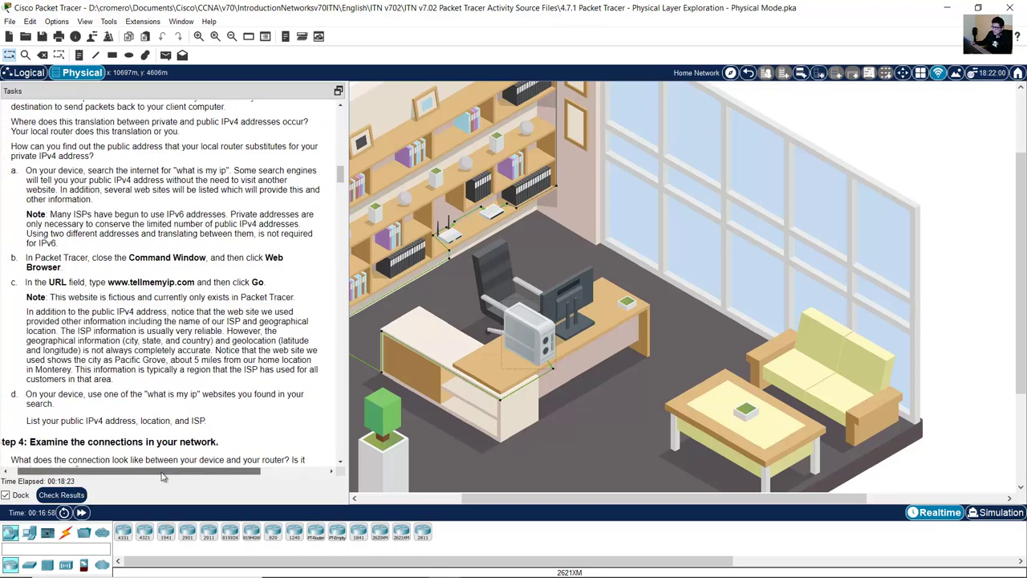
scroll(161, 476, left, 1)
scroll(202, 297, down, 3)
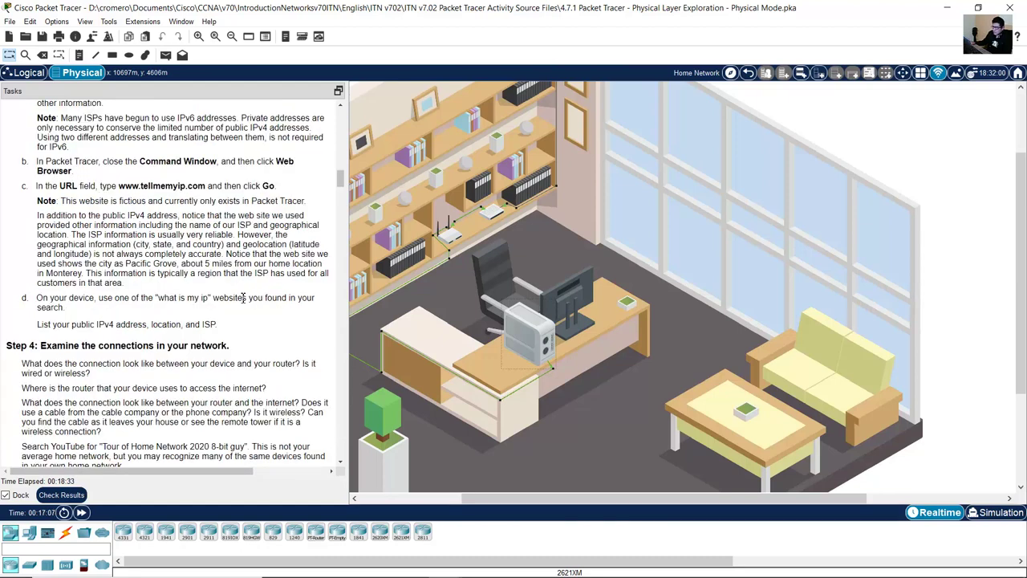
Step: Read instruction d about using a "what is my ip" website to list the device's public IPv4 address, location and ISP
drag(40, 300, 142, 299)
drag(165, 299, 113, 309)
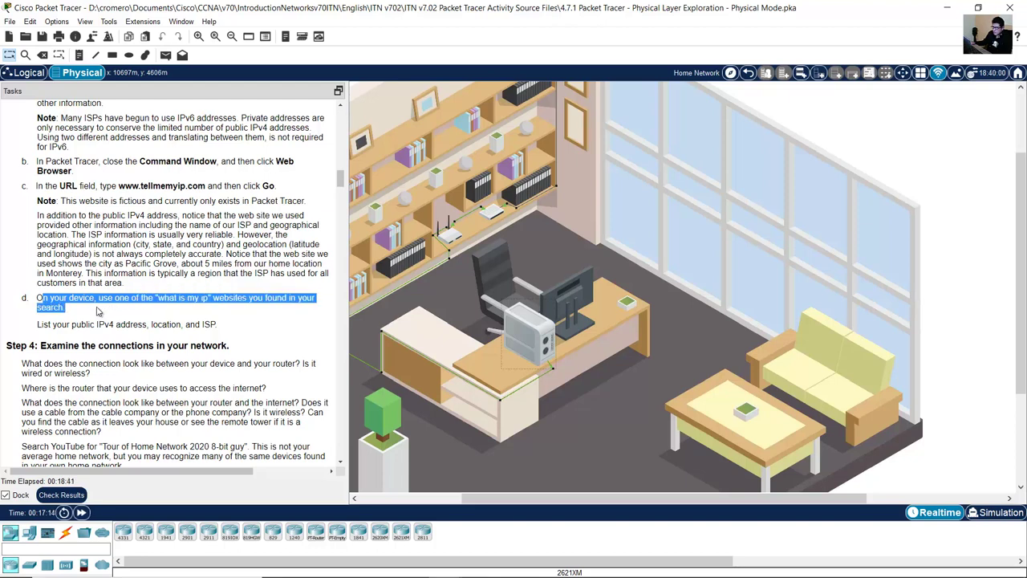
drag(41, 327, 219, 329)
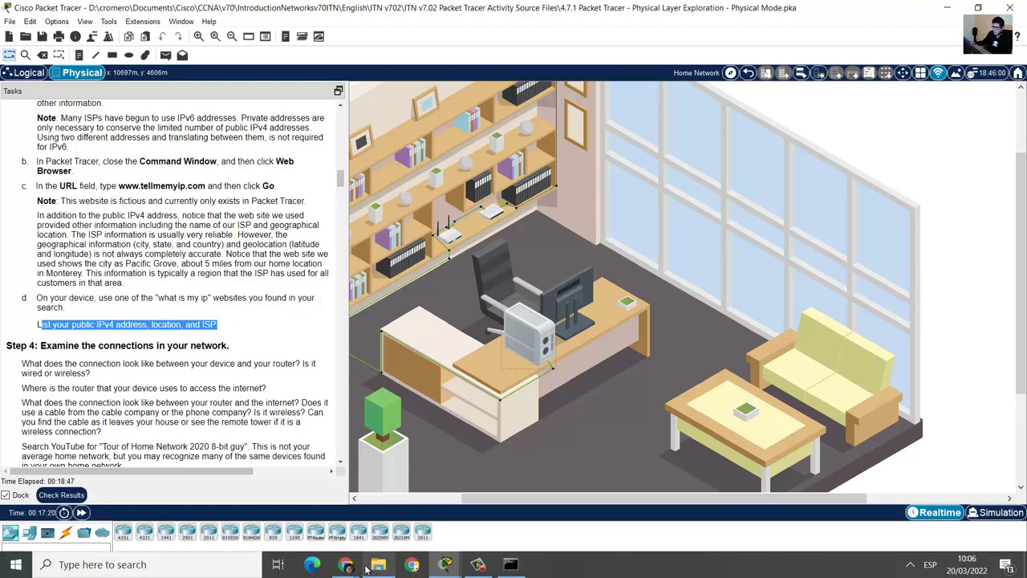
Step: Switch to the Chrome window and search Google for "whats is my ipv4"
key(alt+Tab)
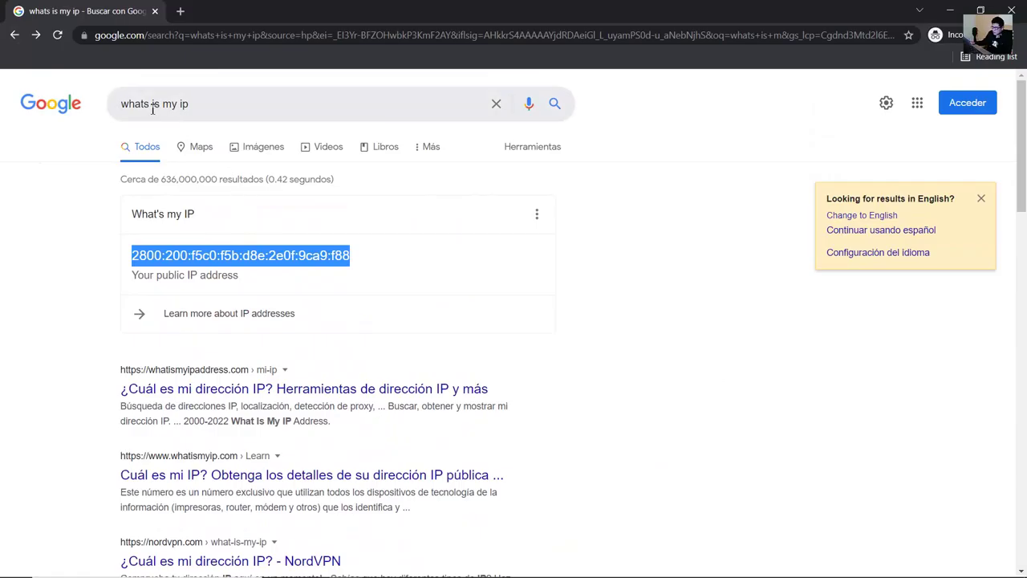
click(191, 107)
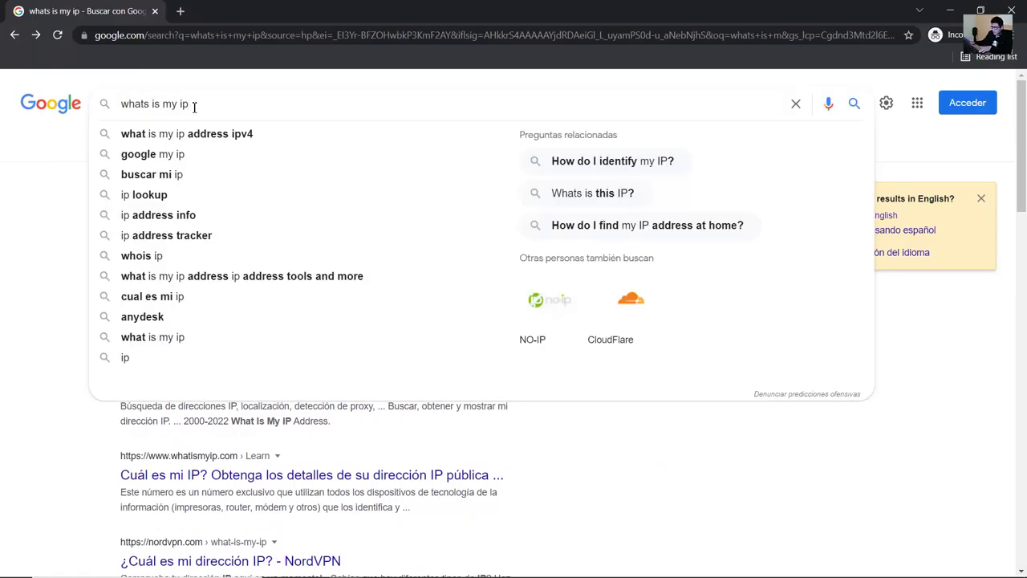
text(v4)
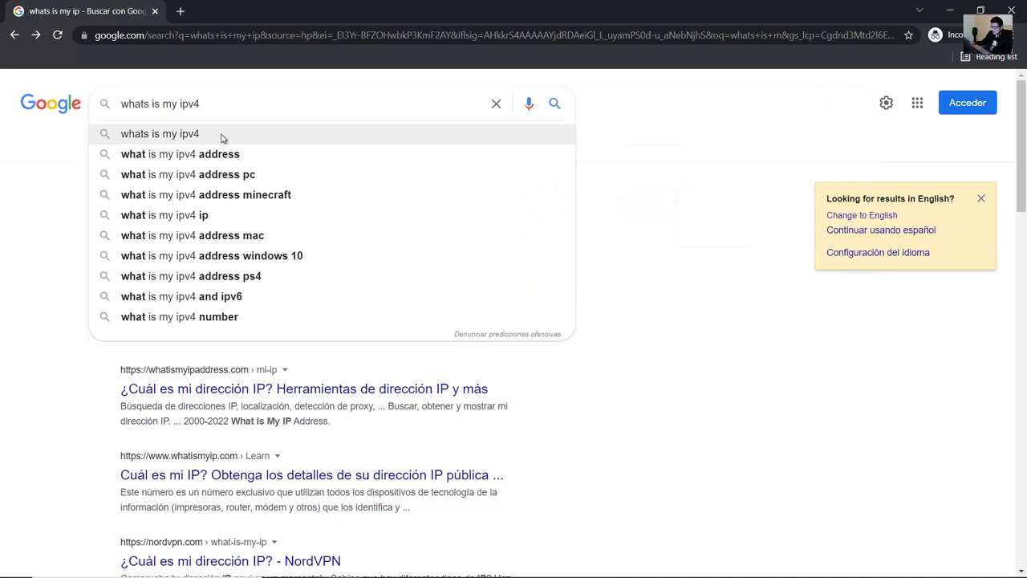
click(222, 134)
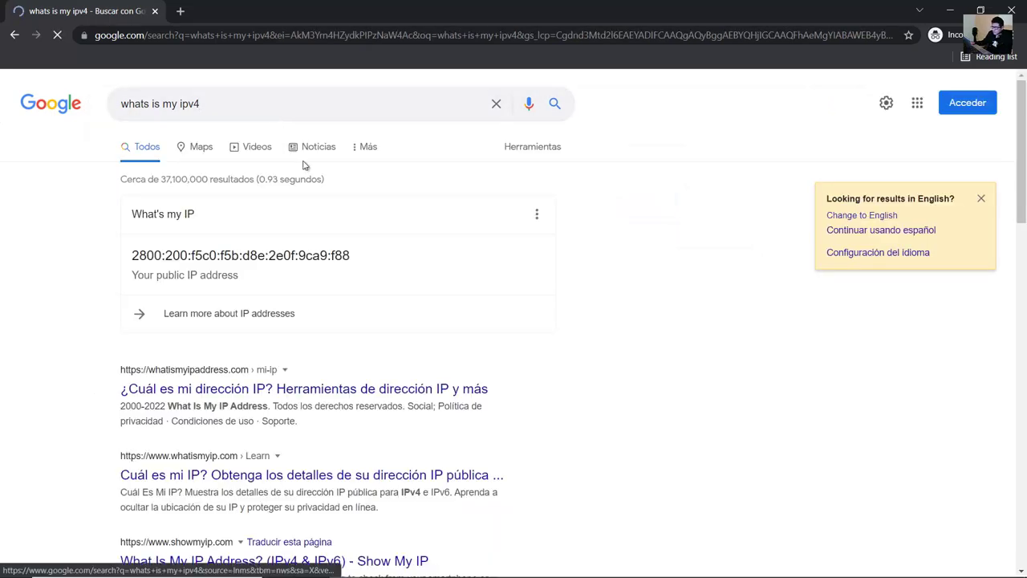
Step: Open the Show My IP website (showmyip.com) from the search results
scroll(339, 176, down, 1)
scroll(340, 176, down, 2)
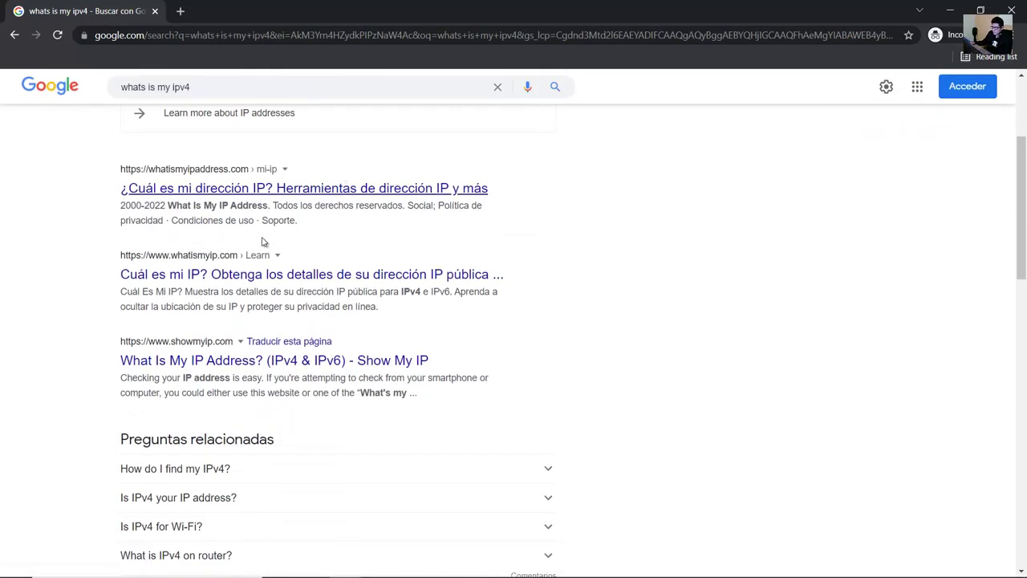
scroll(173, 275, down, 1)
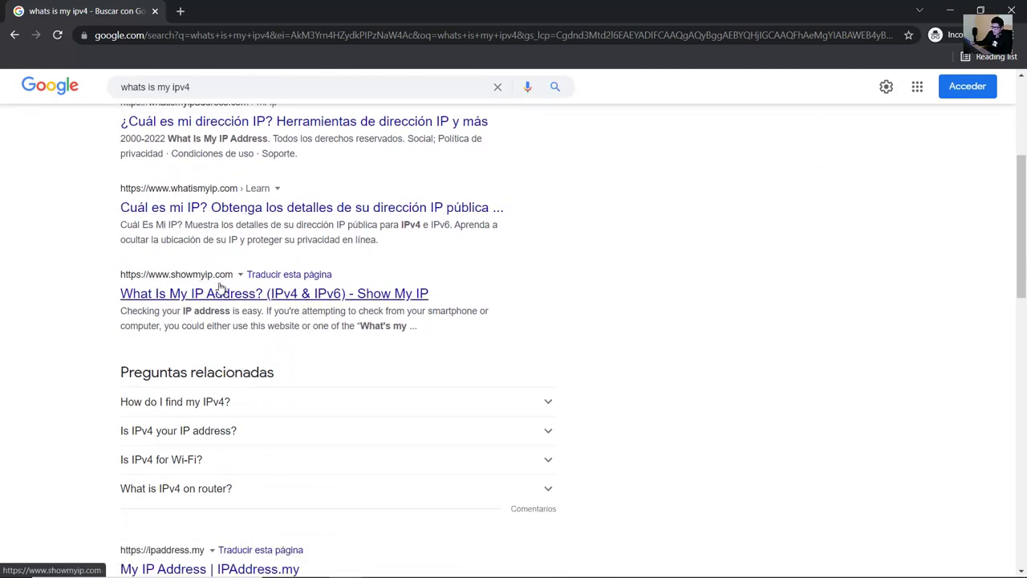
click(214, 292)
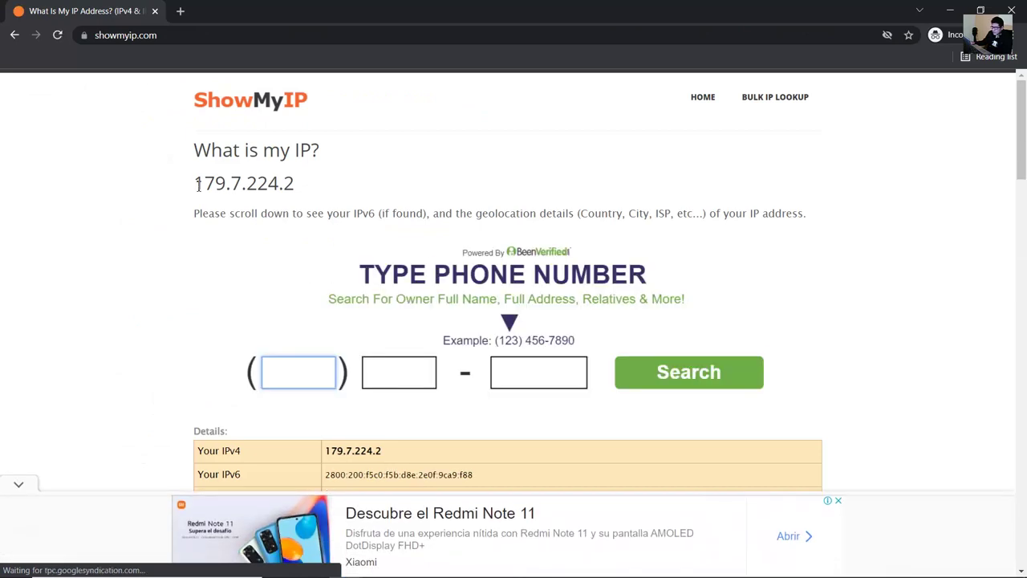
Step: Examine the public IPv4 address in the page heading and the IPv4 and IPv6 entries in the details table
drag(192, 183, 297, 182)
click(297, 183)
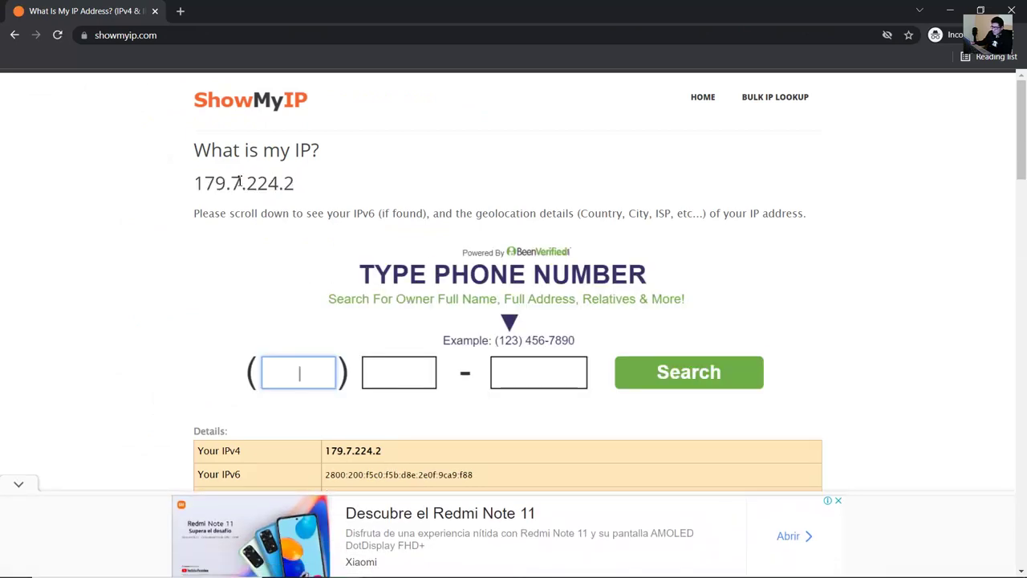
drag(196, 183, 310, 188)
click(344, 179)
scroll(337, 211, down, 3)
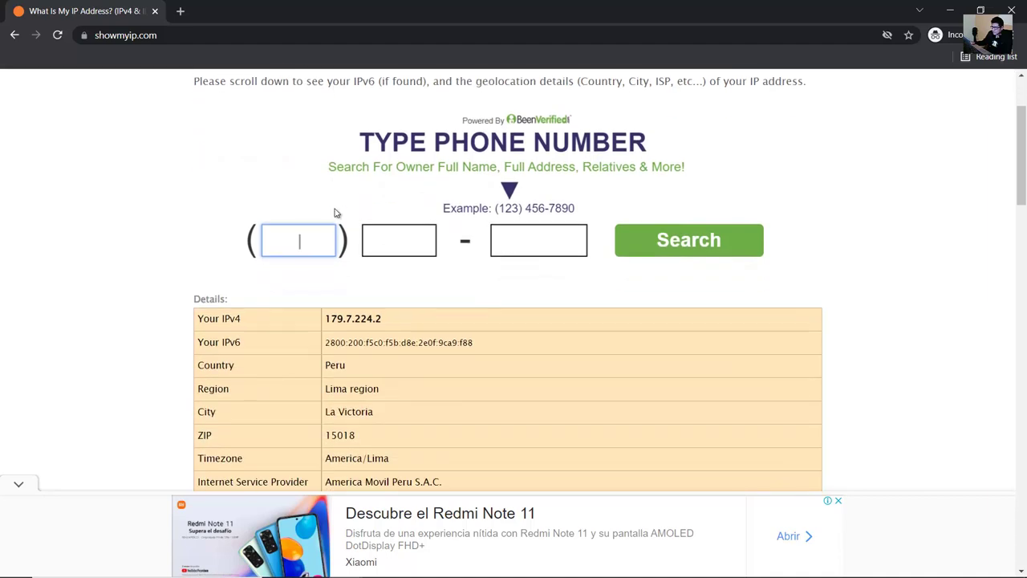
double_click(328, 251)
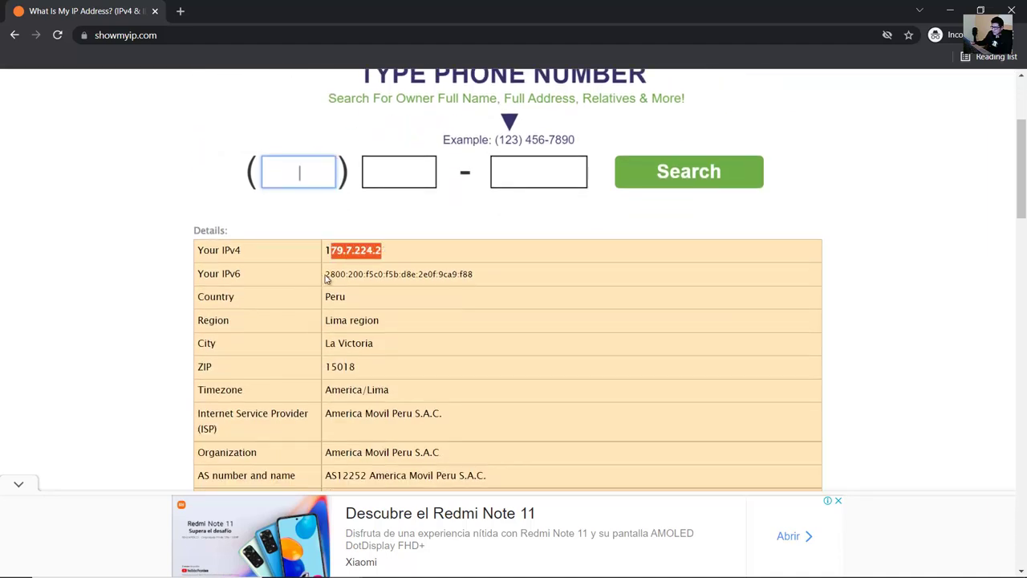
drag(323, 274, 449, 274)
Step: Examine the Internet Service Provider (ISP) entry in the details table
scroll(421, 289, down, 1)
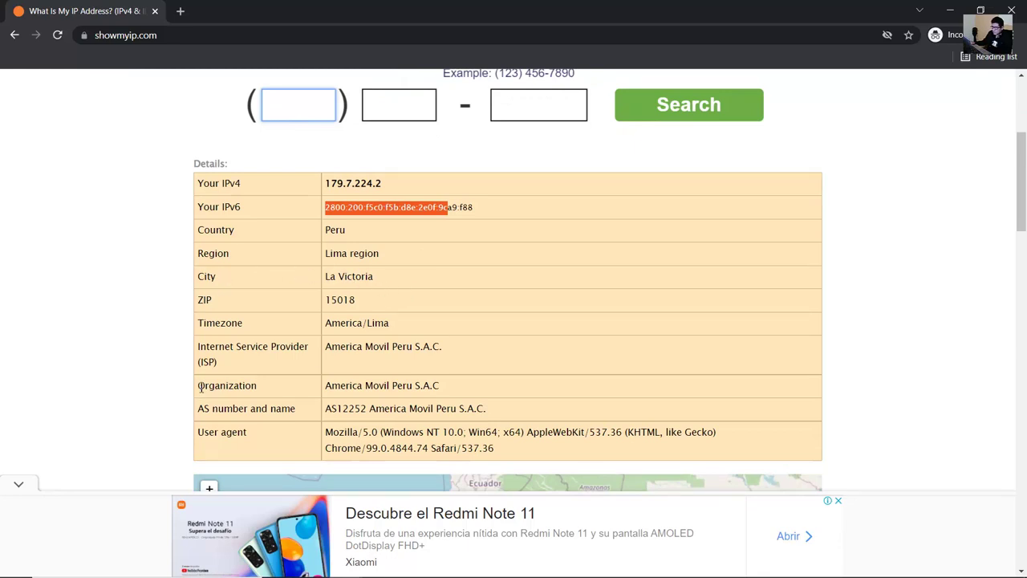
drag(199, 347, 246, 368)
click(328, 354)
drag(326, 348, 445, 347)
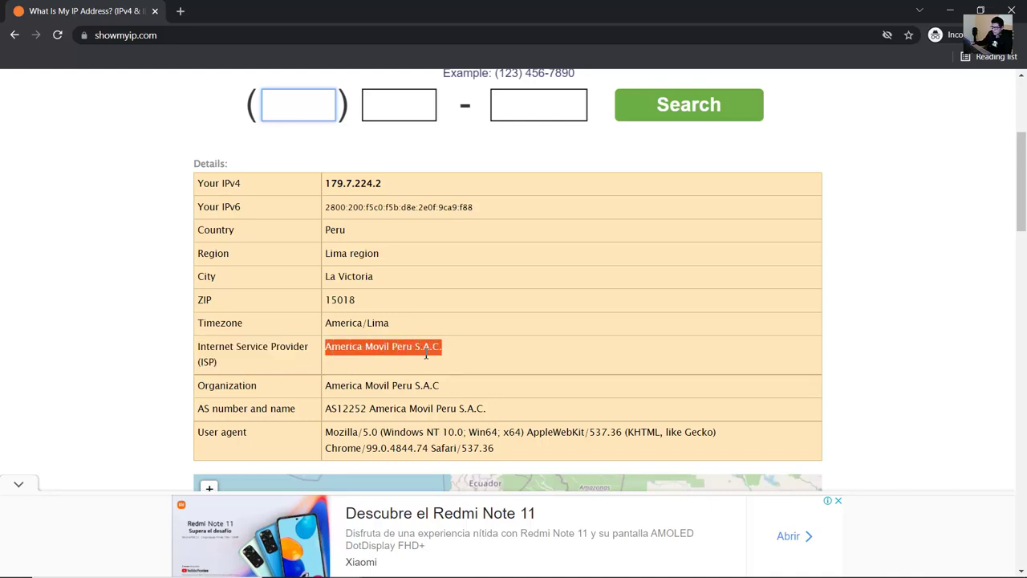
Step: Examine the geolocation map and compare it with the Region and City entries in the details table
scroll(226, 392, down, 1)
scroll(230, 391, up, 1)
scroll(230, 392, down, 4)
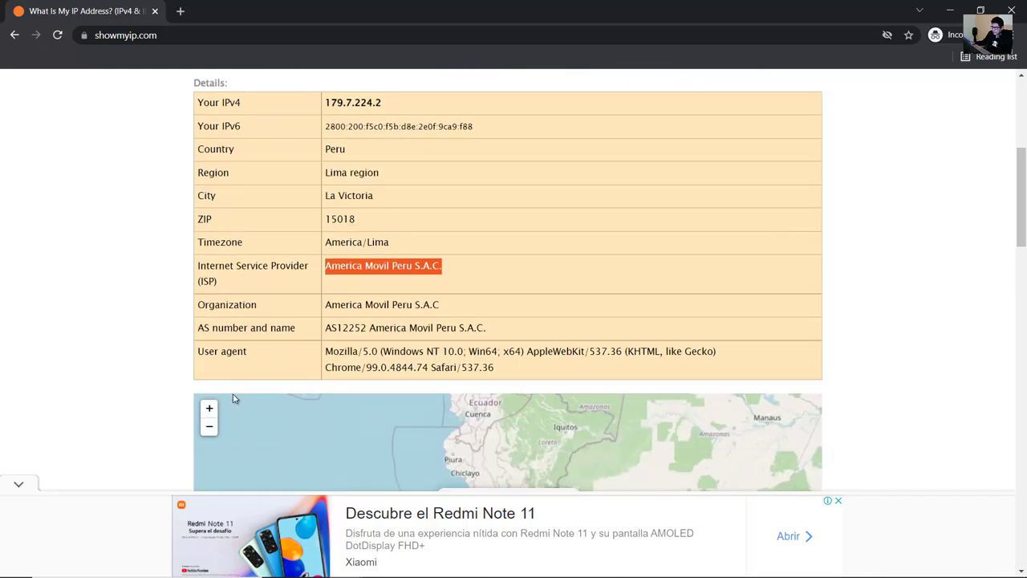
scroll(510, 368, up, 1)
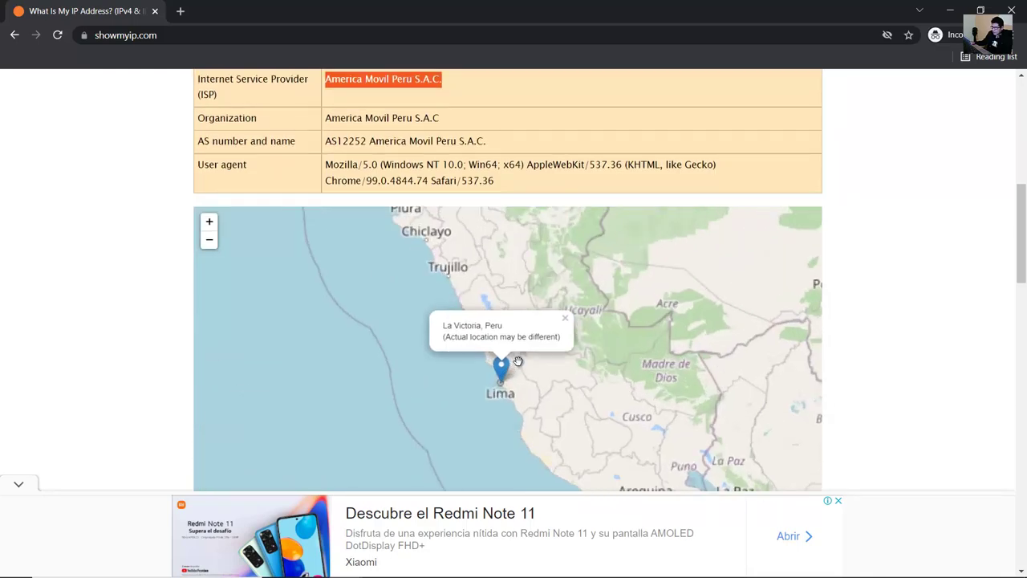
scroll(742, 353, down, 1)
drag(1017, 237, 1015, 183)
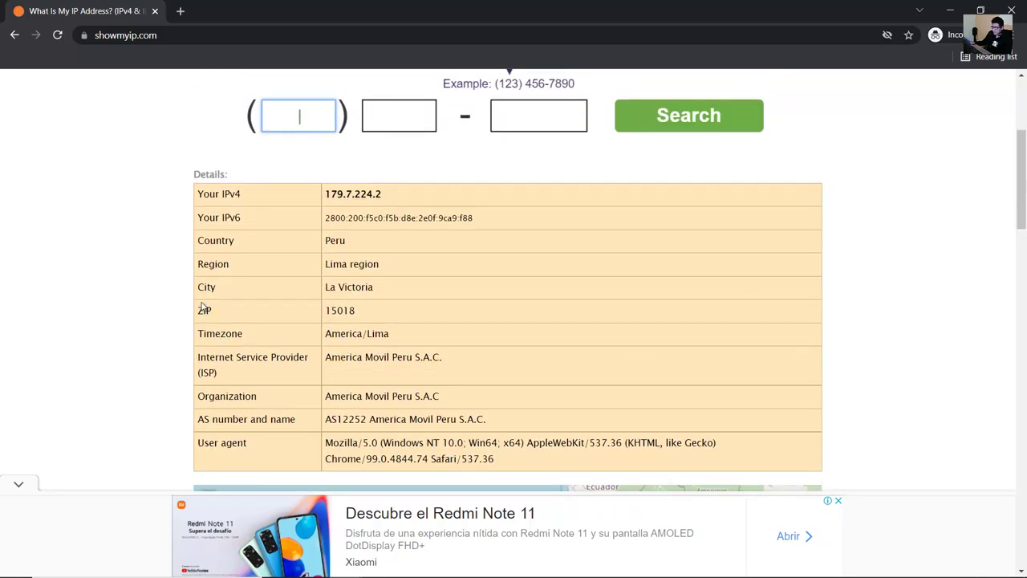
drag(203, 292, 379, 288)
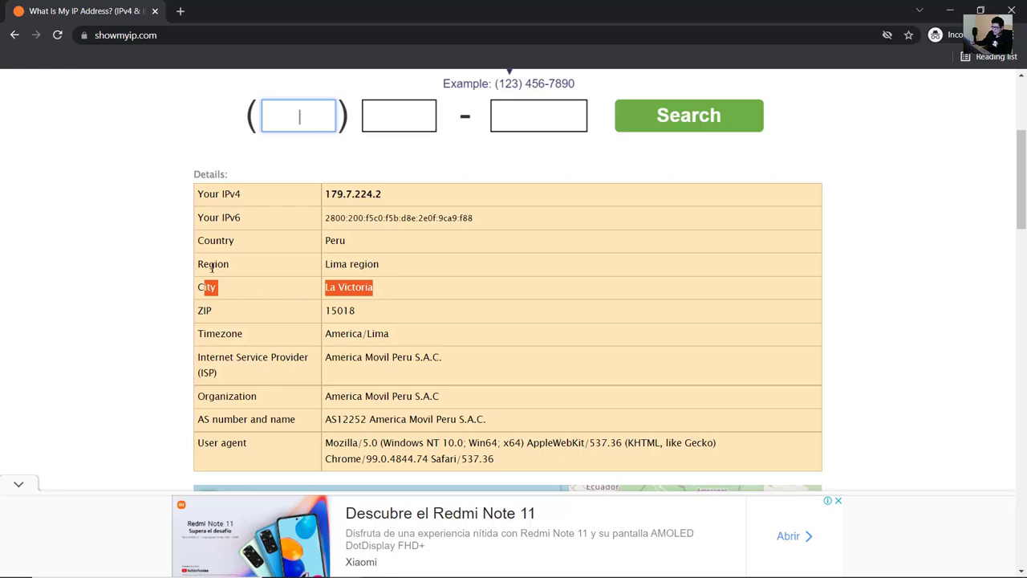
drag(203, 267, 381, 293)
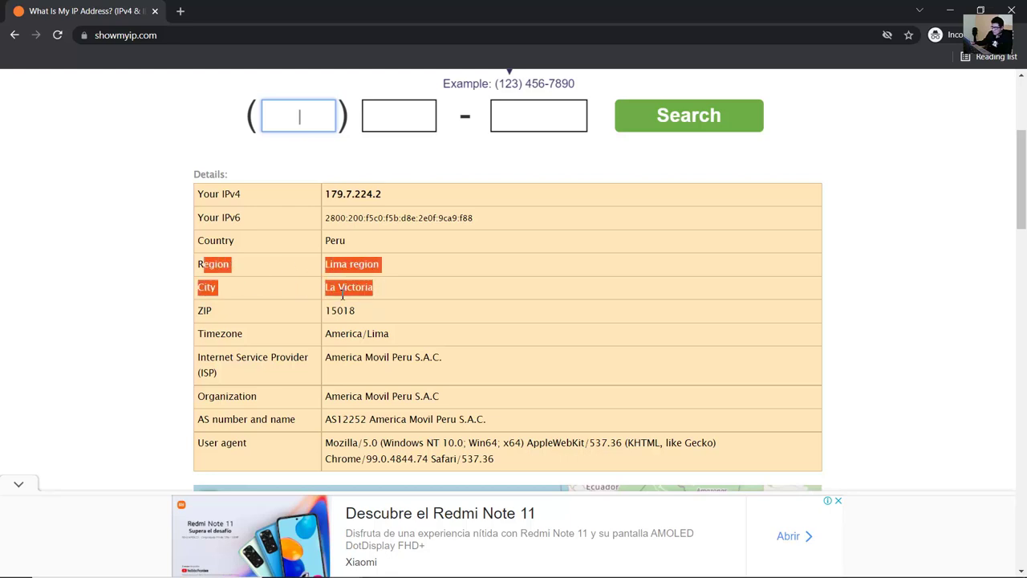
Step: Return to Packet Tracer and read the Step 4 heading and its question on the connection between device and router
key(alt+Tab)
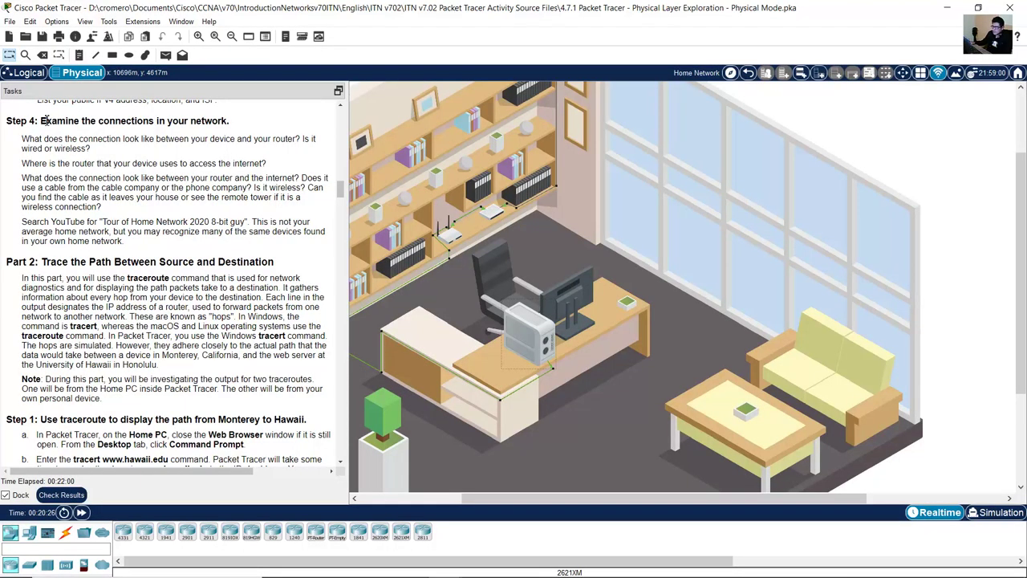
drag(46, 120, 231, 121)
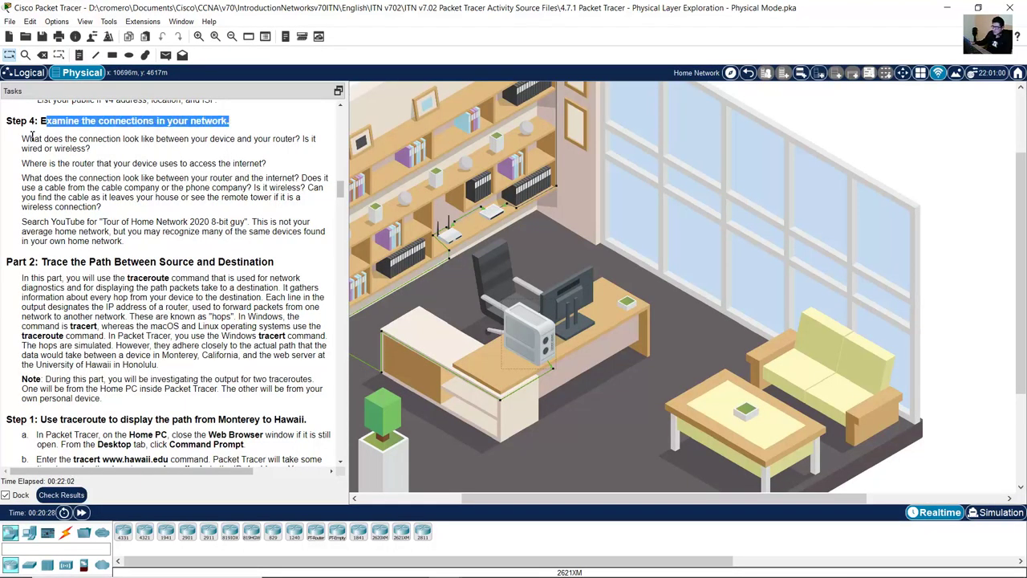
drag(24, 138, 135, 153)
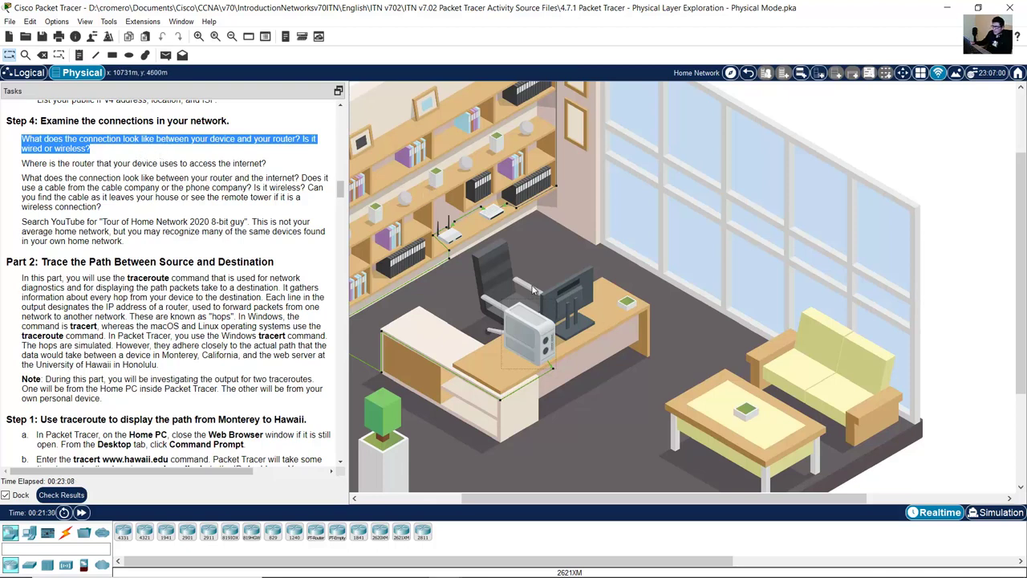
Step: Trace the cable in the Home Network view from the Home PC along the desk and shelves to the wireless router
click(200, 39)
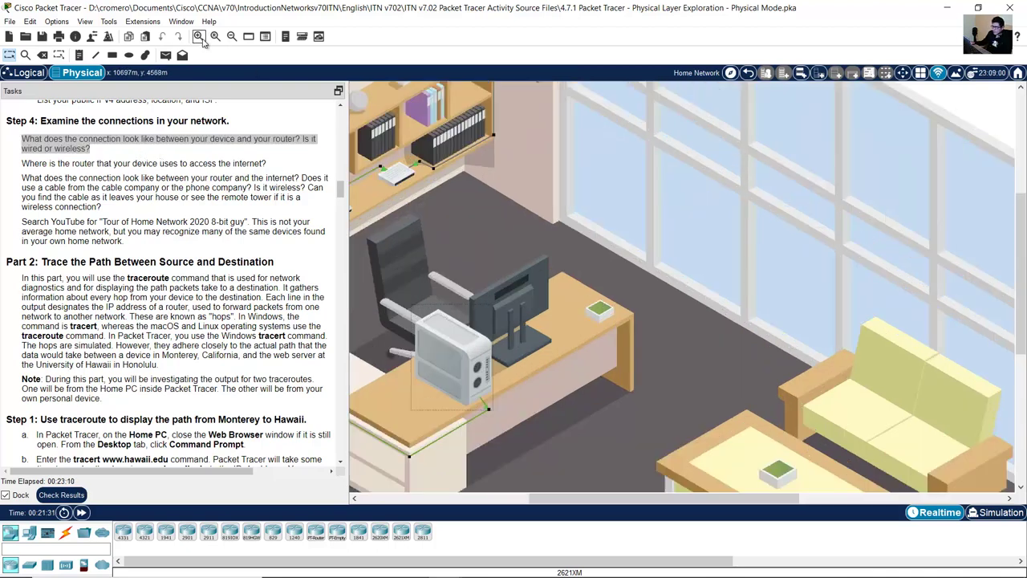
click(200, 38)
scroll(575, 393, down, 2)
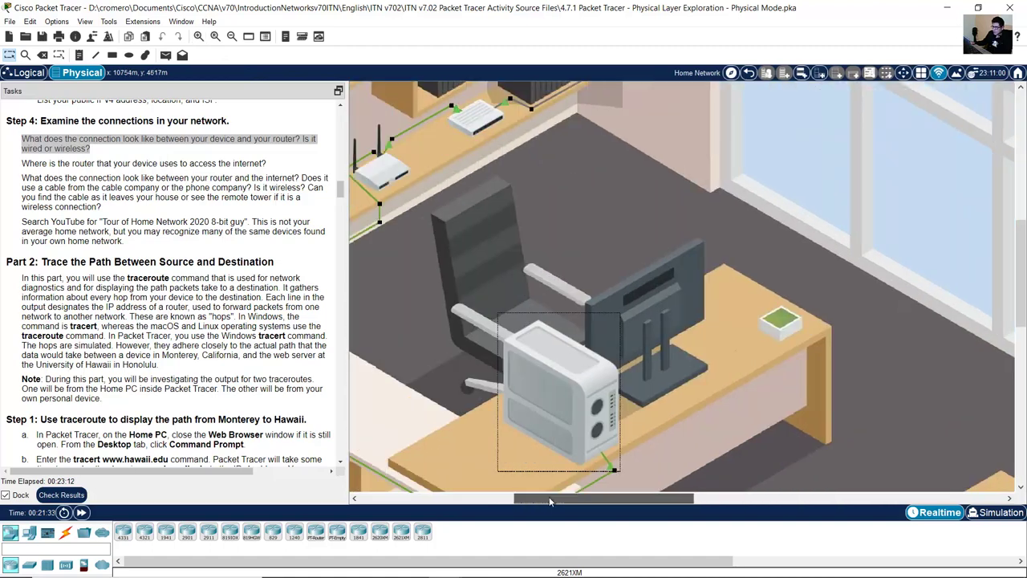
scroll(574, 393, up, 3)
scroll(575, 393, down, 1)
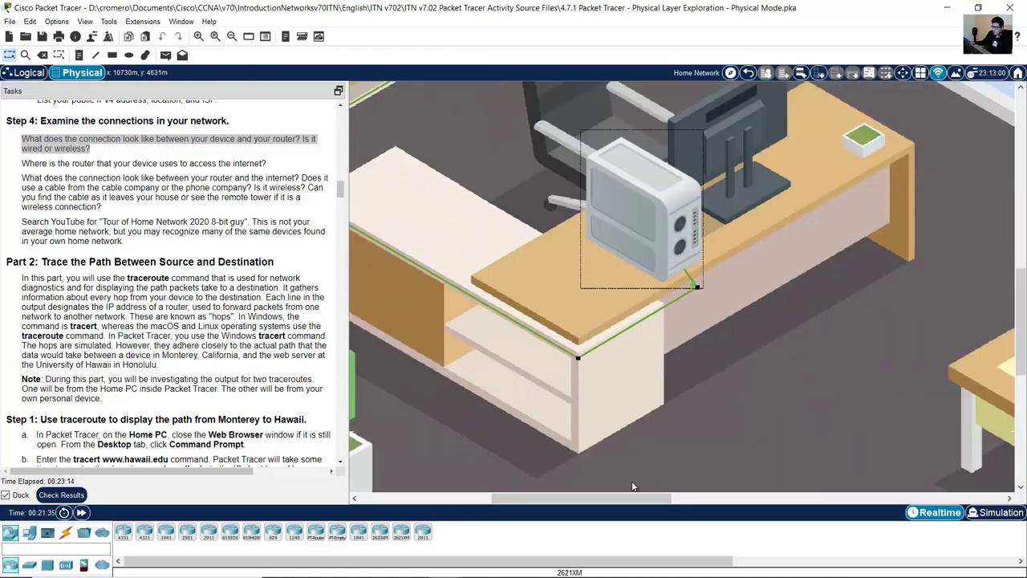
scroll(614, 499, left, 1)
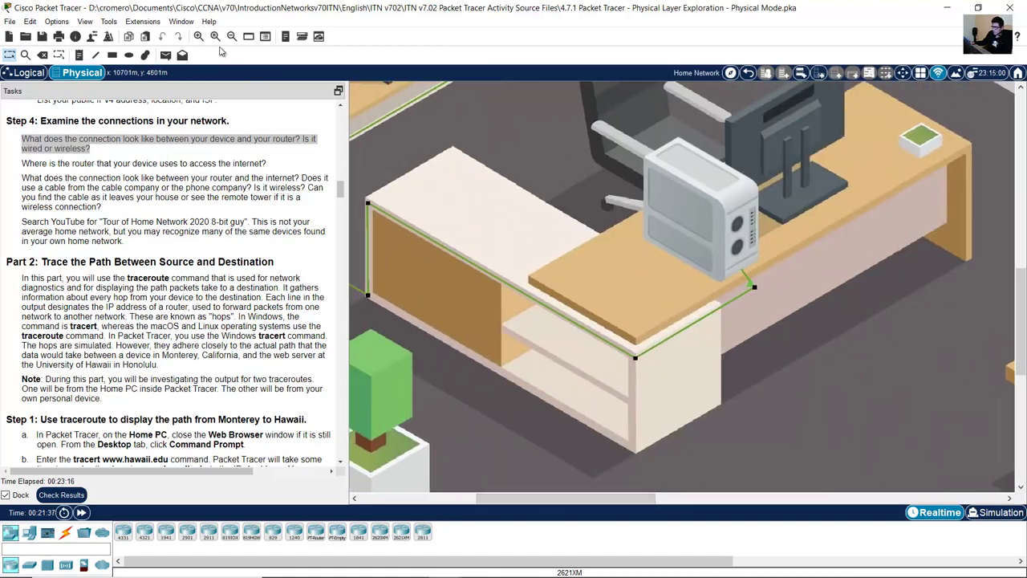
click(199, 36)
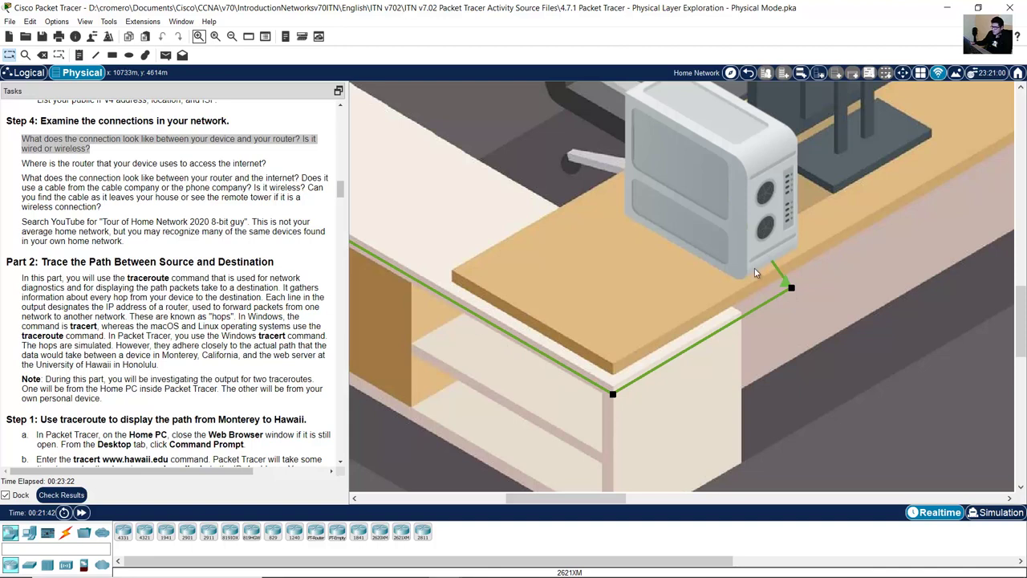
drag(602, 497, 515, 497)
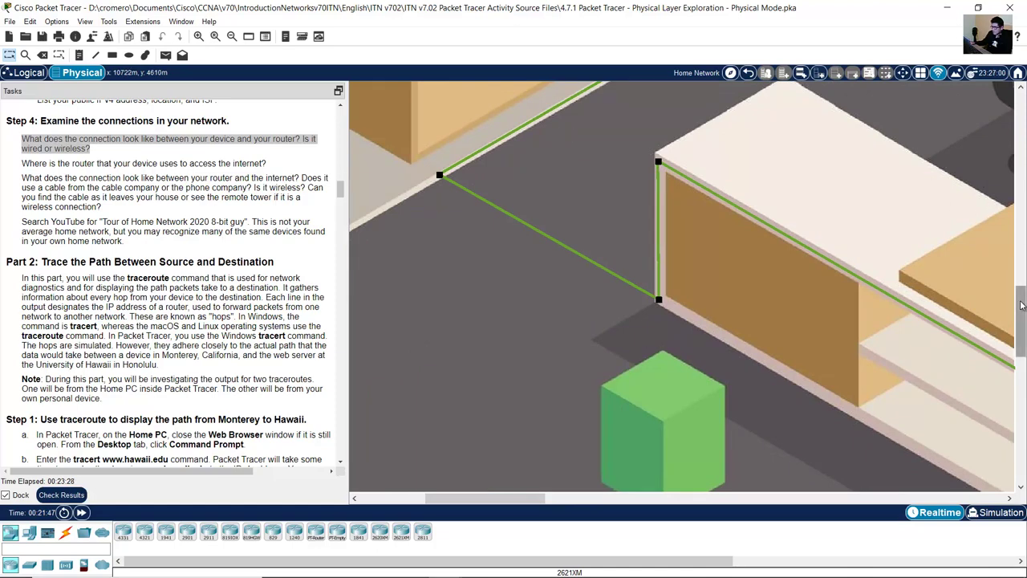
drag(1022, 321, 1022, 257)
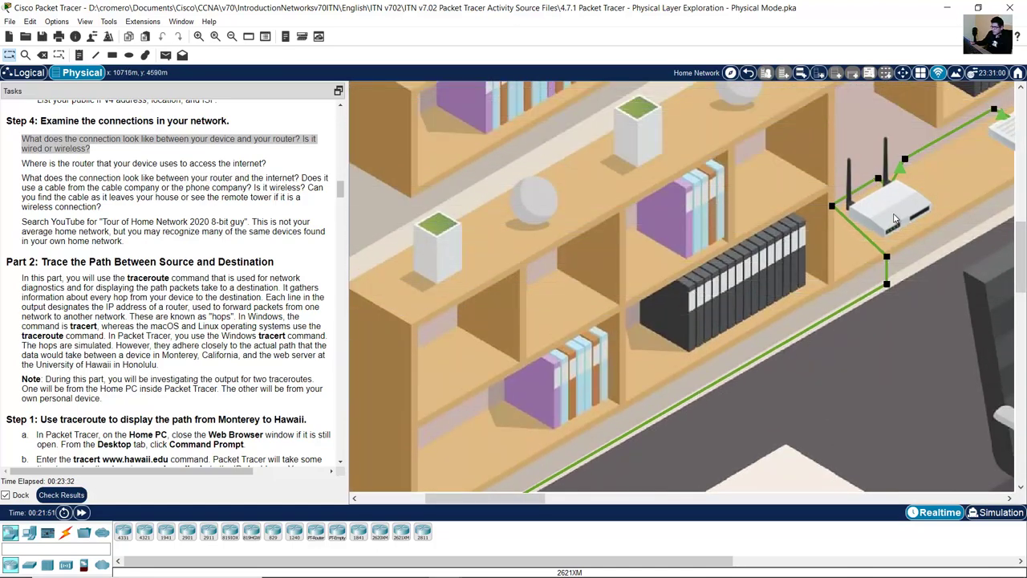
mouse_move(896, 218)
drag(500, 504, 557, 498)
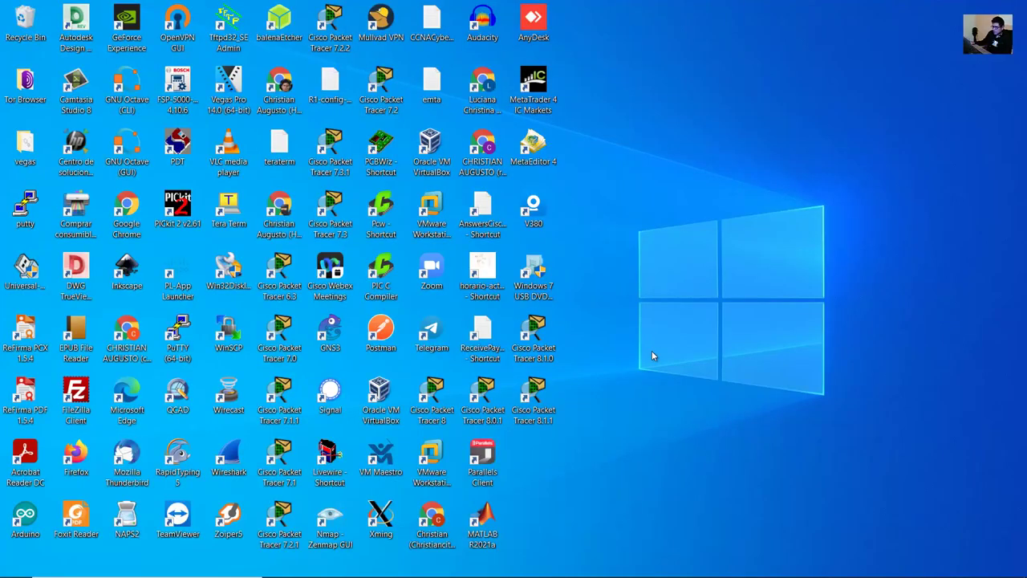
Step: Bring up the host computer's Command Prompt and examine the Ethernet adapter Ethernet section of the output
click(514, 565)
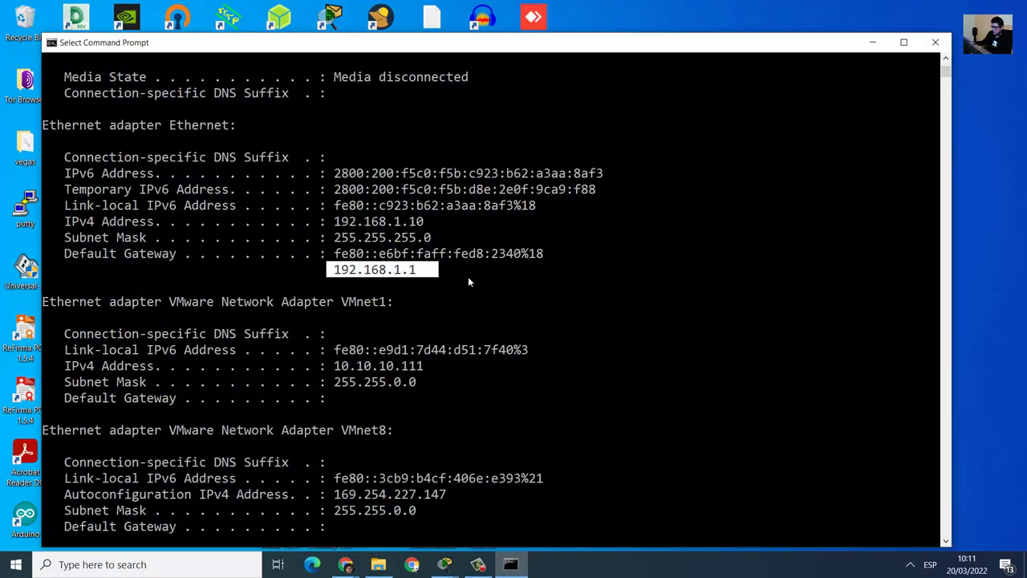
click(474, 255)
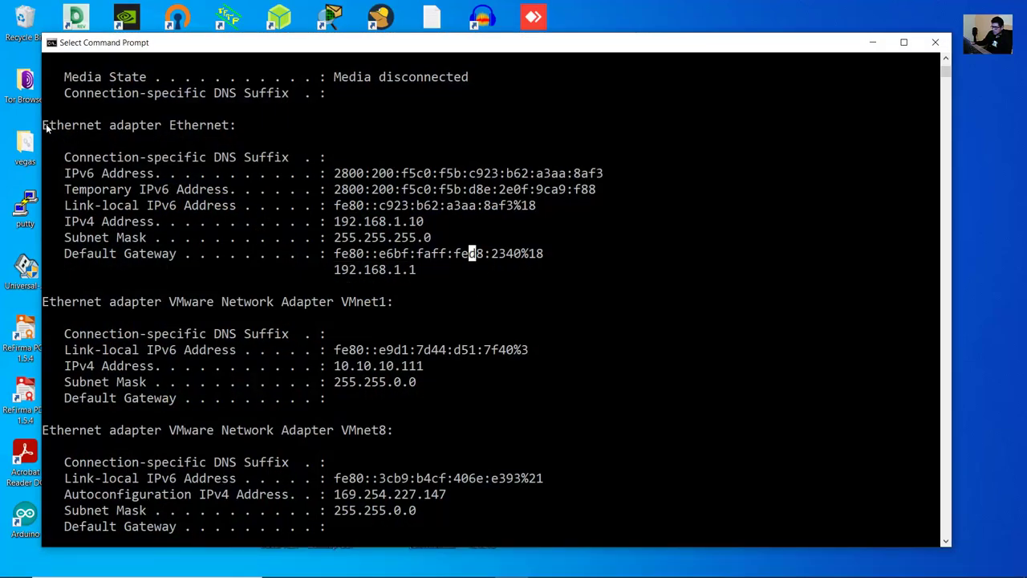
drag(43, 126, 239, 124)
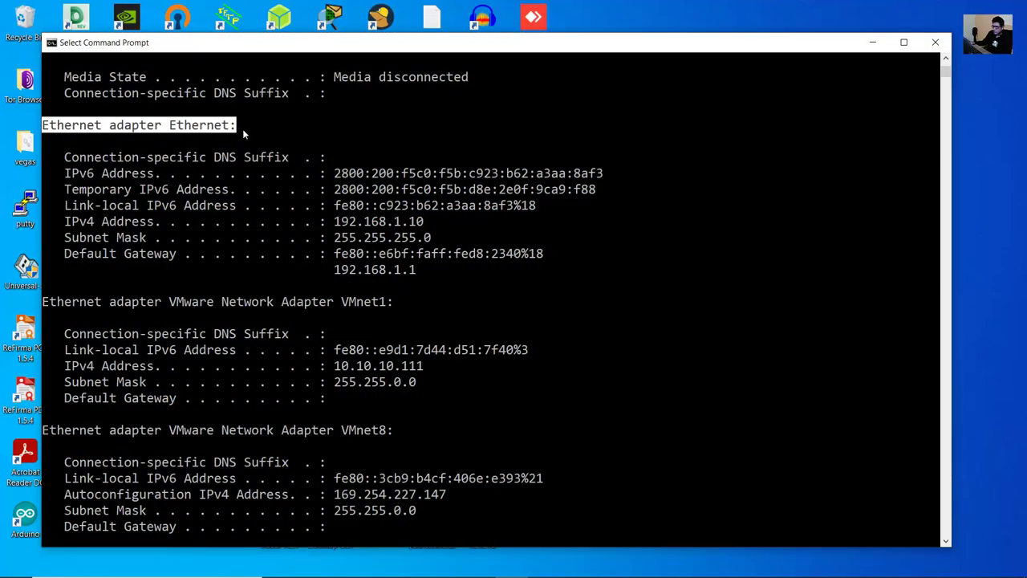
Step: Examine the media state of the Wireless LAN adapter Wi-Fi, and minimize the Command Prompt window
scroll(368, 361, up, 6)
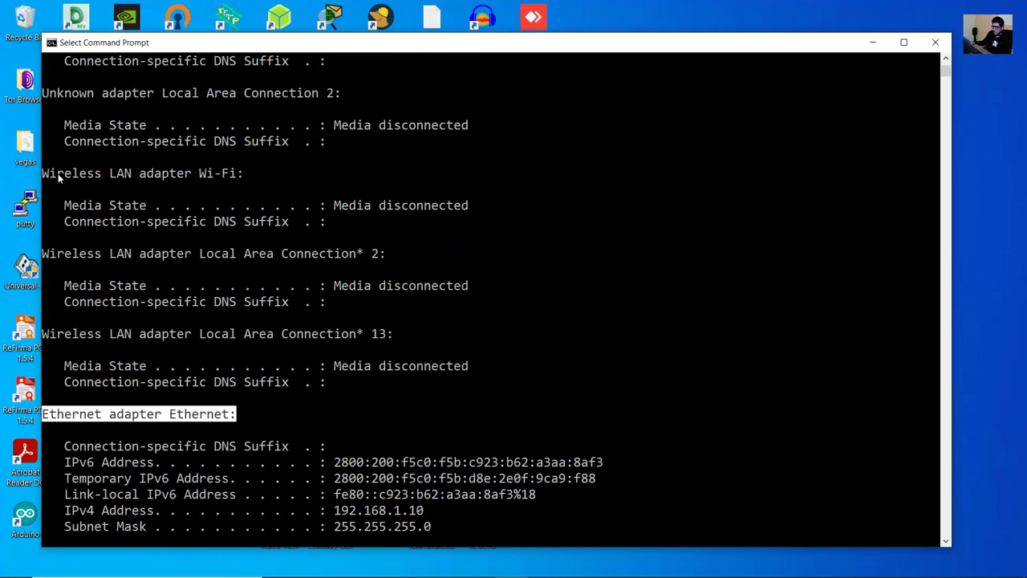
drag(58, 179, 355, 241)
click(172, 174)
click(50, 174)
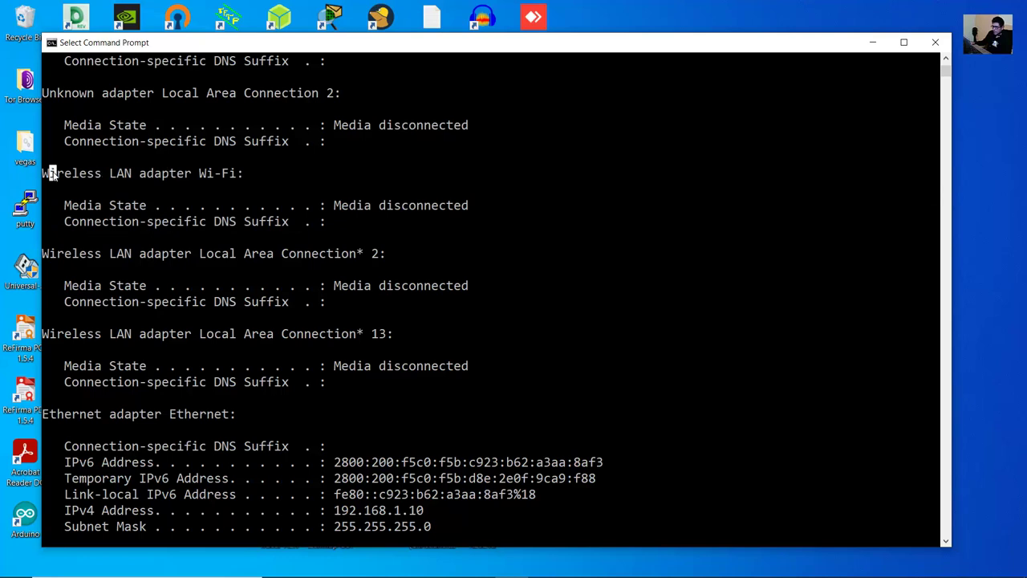
drag(50, 173, 405, 237)
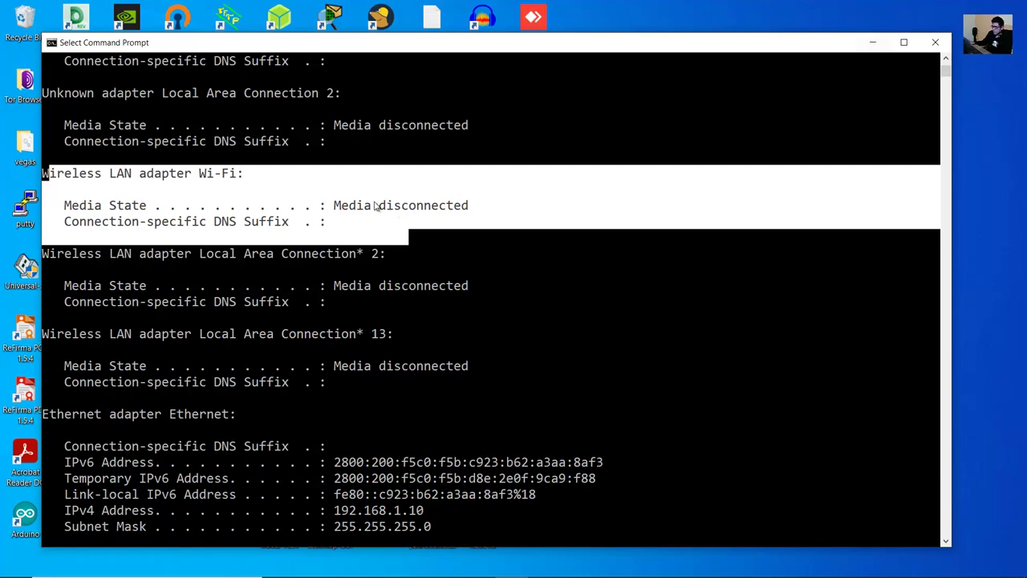
click(873, 42)
mouse_move(446, 564)
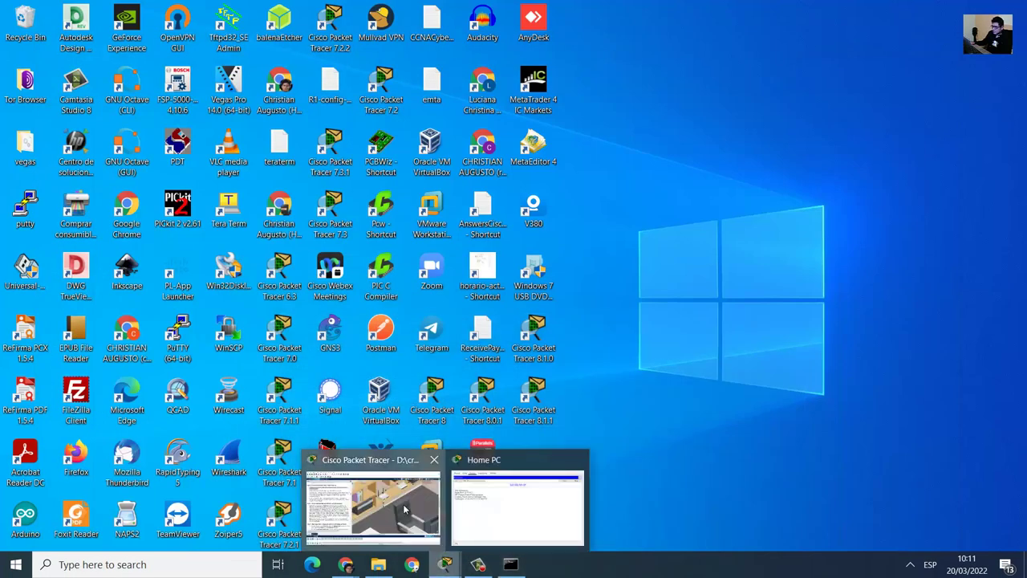
Step: Switch to Packet Tracer, read the Step 4 question on the router's location, and inspect the wireless router's device details
click(372, 500)
drag(23, 165, 271, 168)
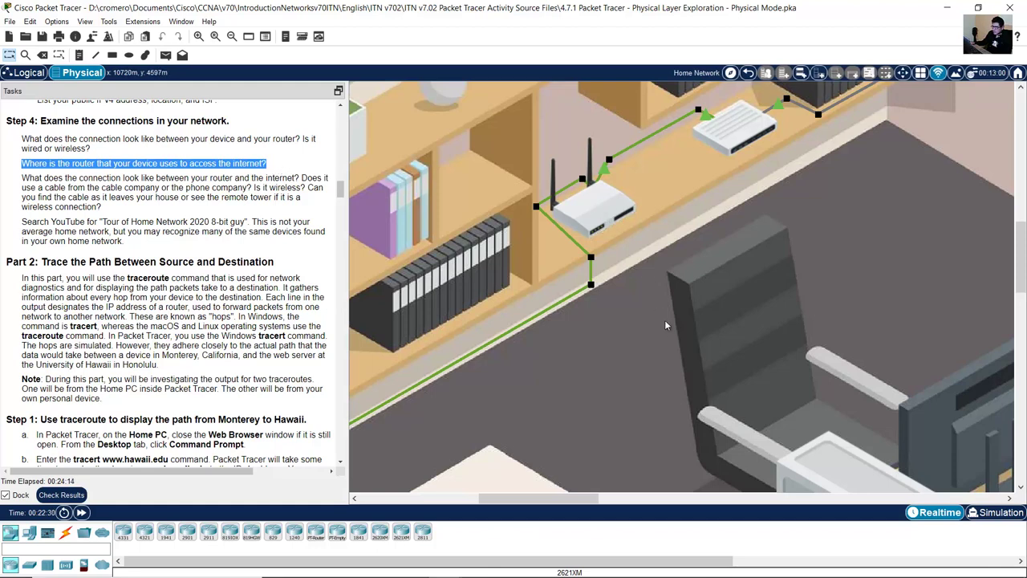
mouse_move(591, 217)
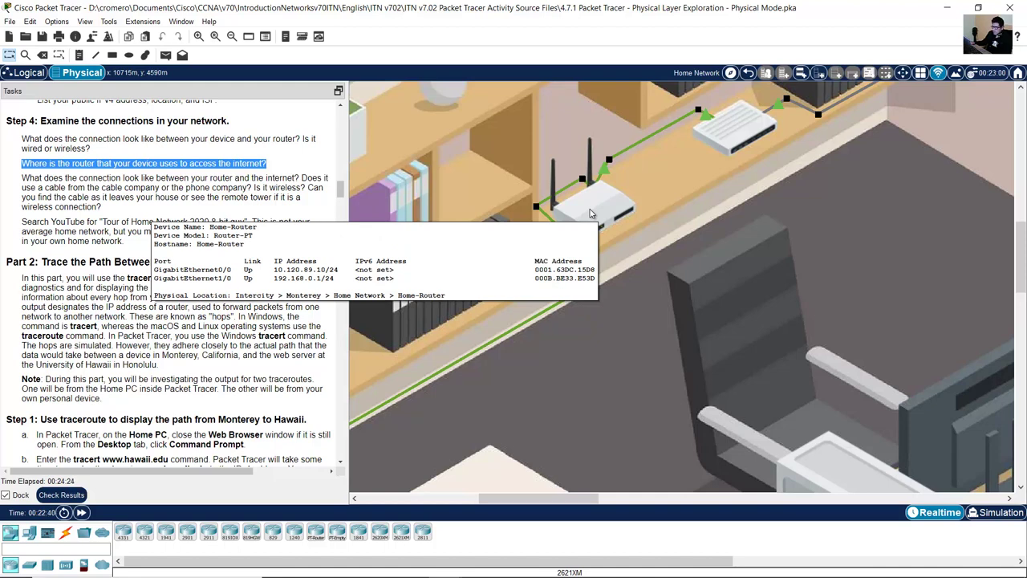
Step: Set the tooltip font size to 14 in the preferences, apply it and close the dialog
click(56, 22)
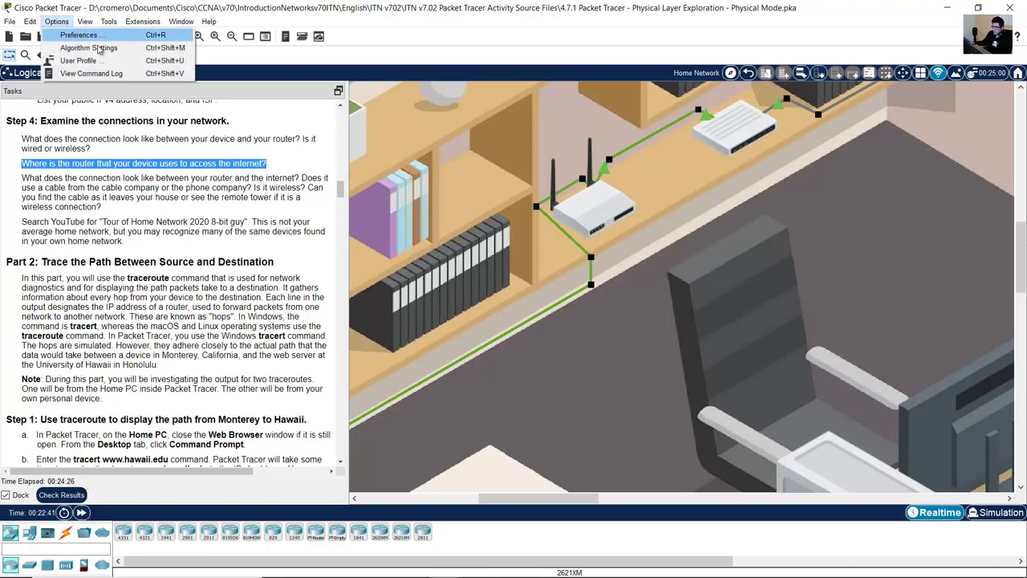
click(78, 34)
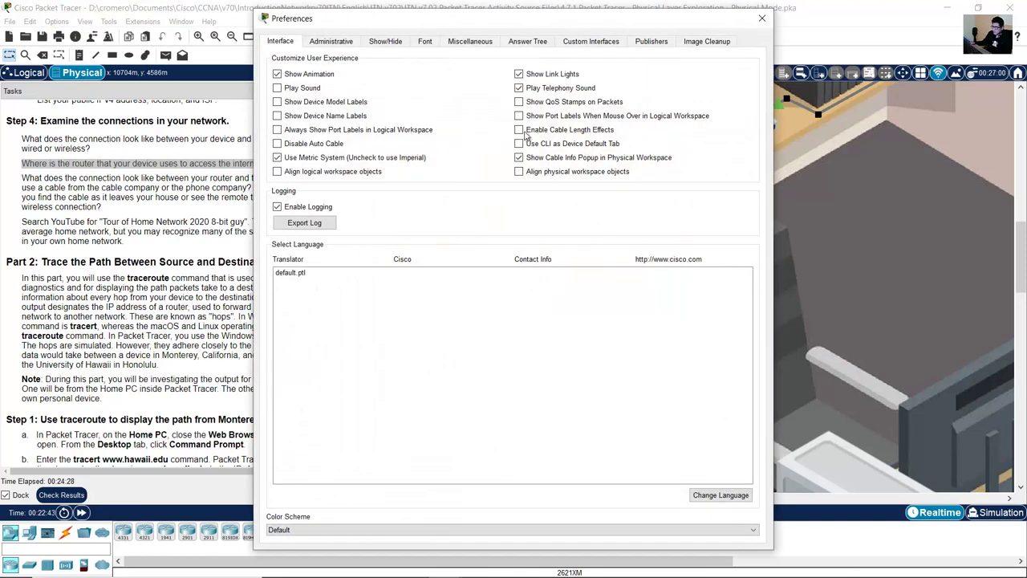
click(424, 42)
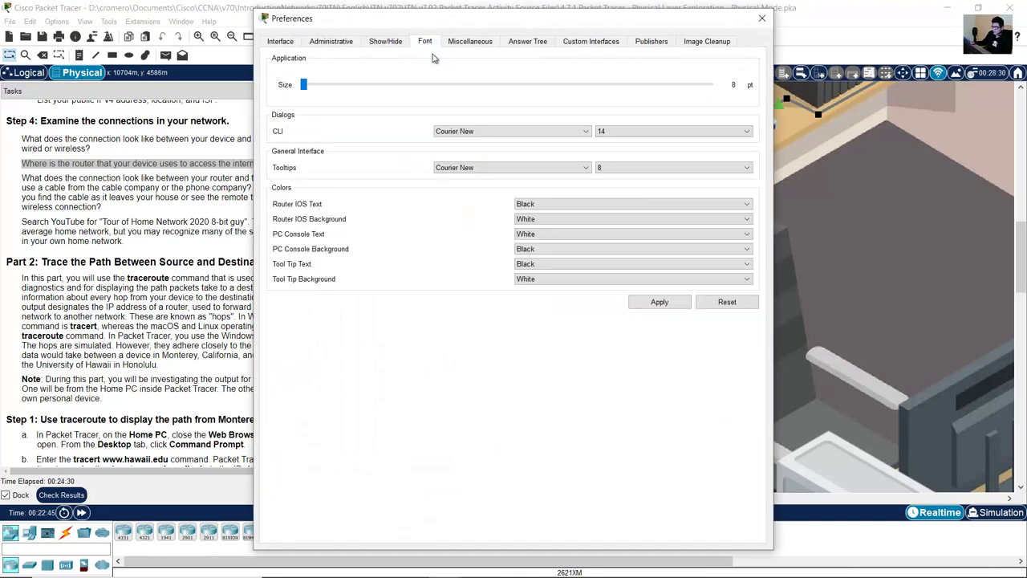
click(608, 170)
click(621, 227)
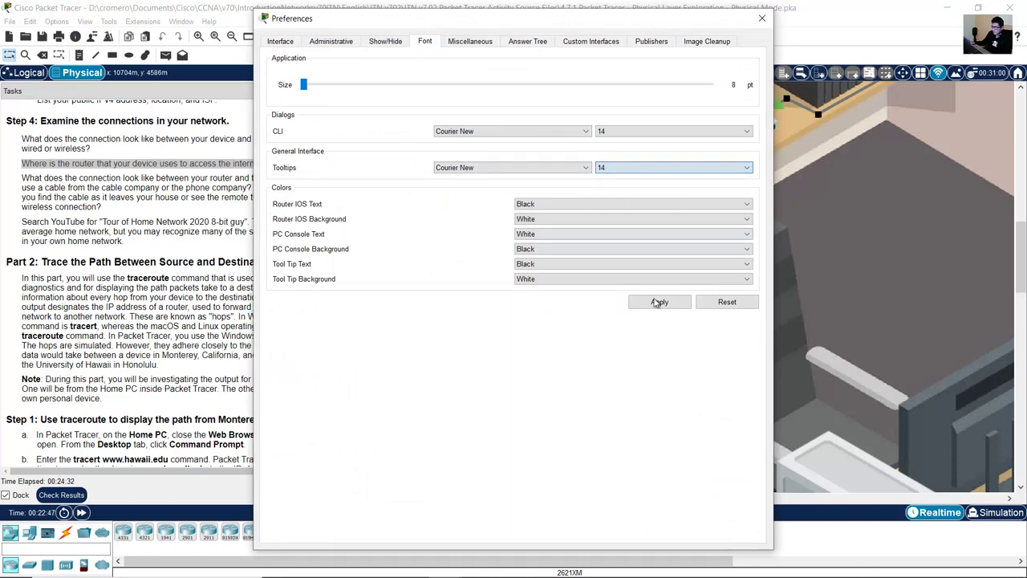
click(659, 303)
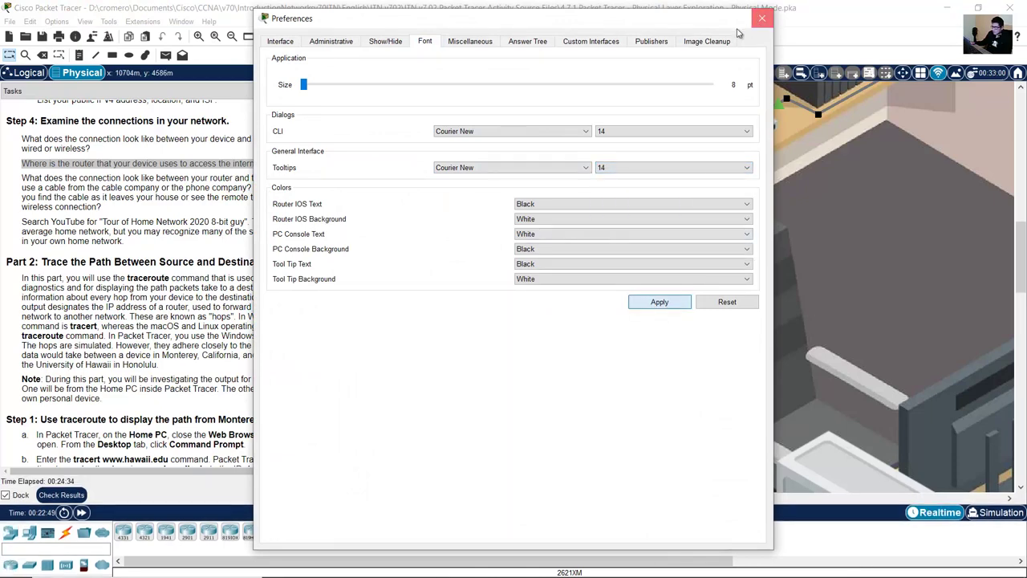
click(762, 18)
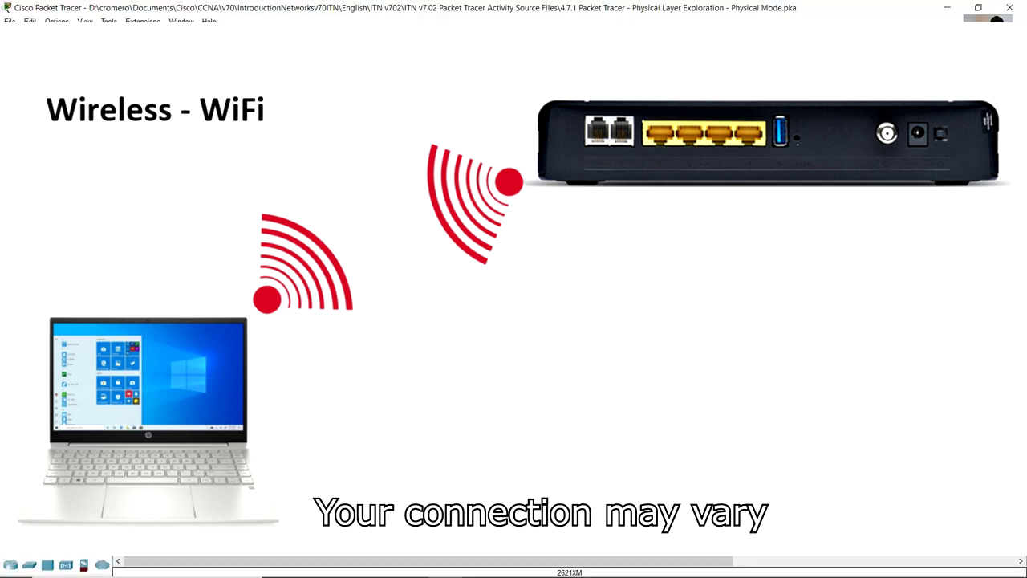
Step: Read the Step 4 questions on how the router connects to the internet and where its cable or remote tower is
drag(22, 178, 241, 184)
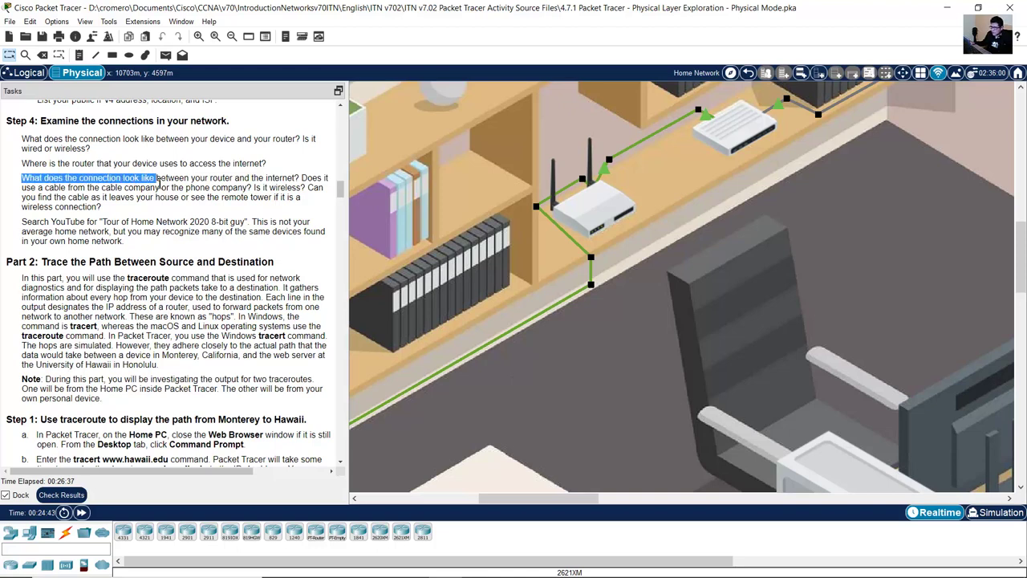
drag(289, 183, 157, 213)
scroll(120, 193, up, 1)
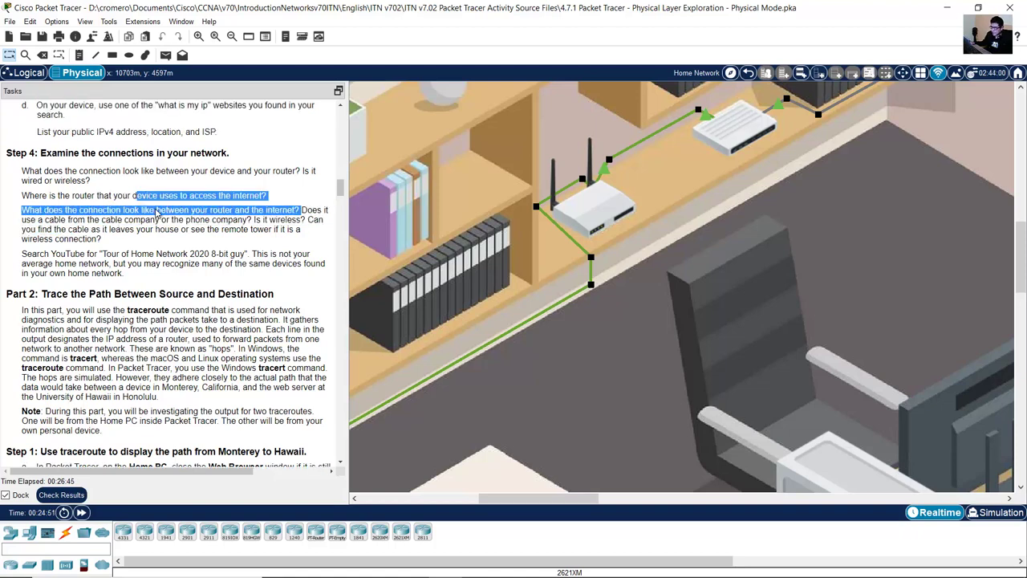
drag(302, 210, 107, 243)
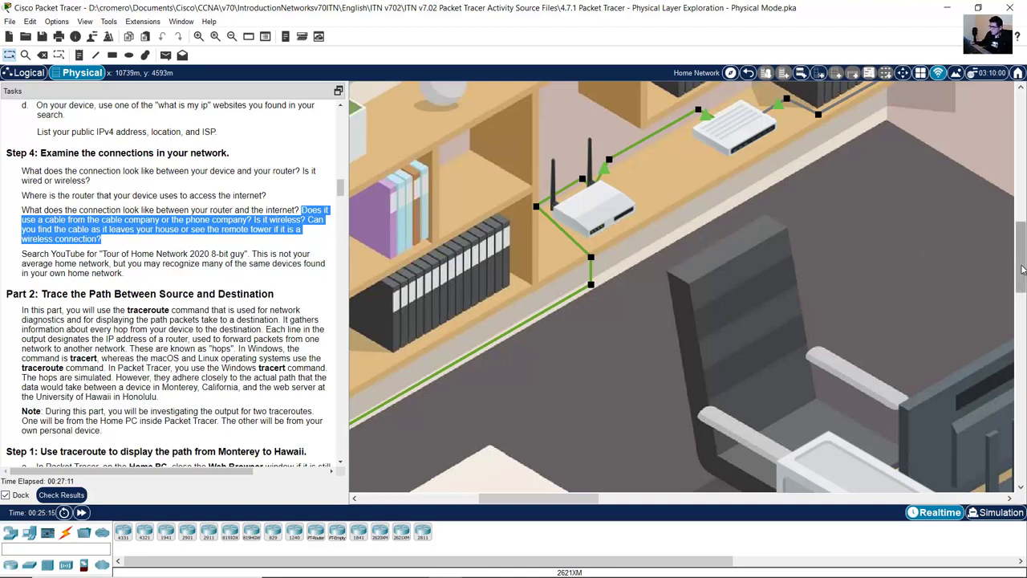
Step: Trace the connection in the Home Network view from the Home-Router through the modem and along the shelf's outgoing cable
scroll(912, 309, up, 3)
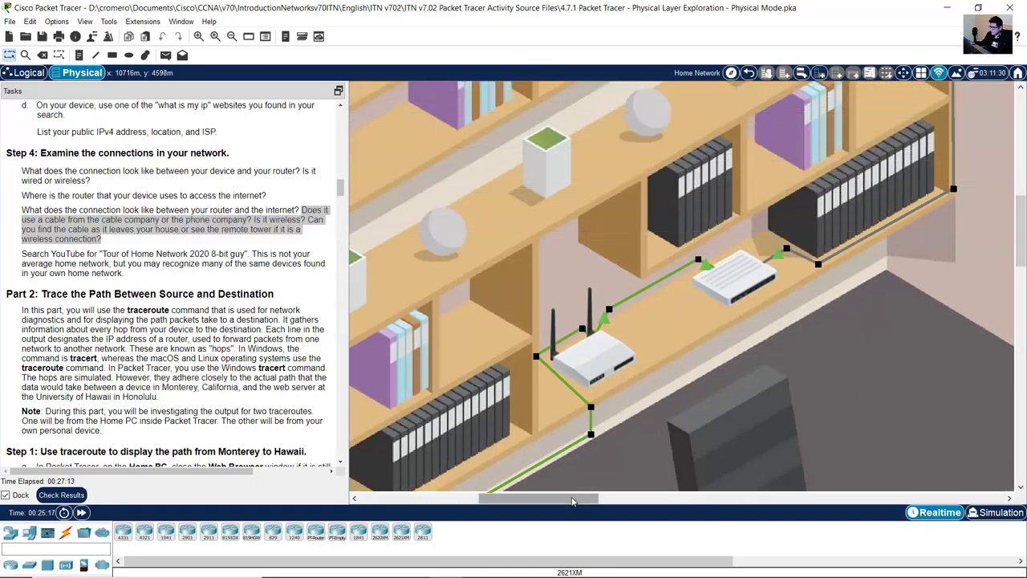
drag(572, 497, 597, 498)
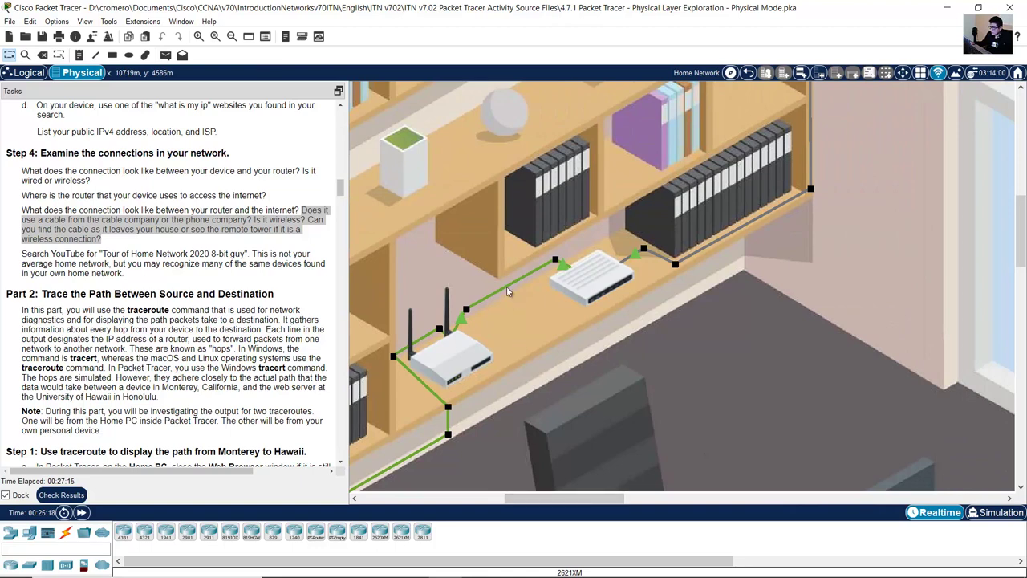
mouse_move(507, 285)
mouse_move(451, 362)
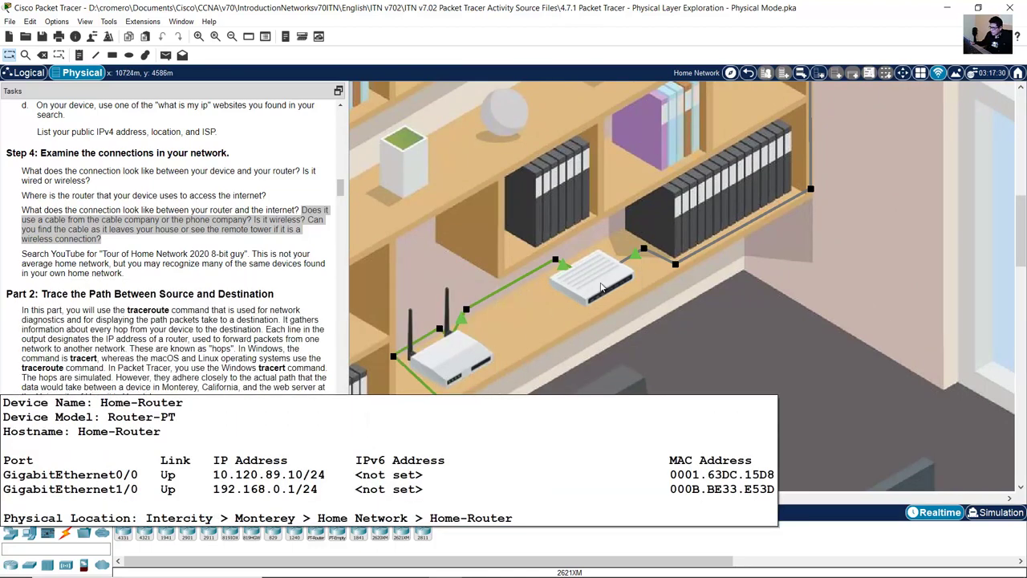
mouse_move(610, 282)
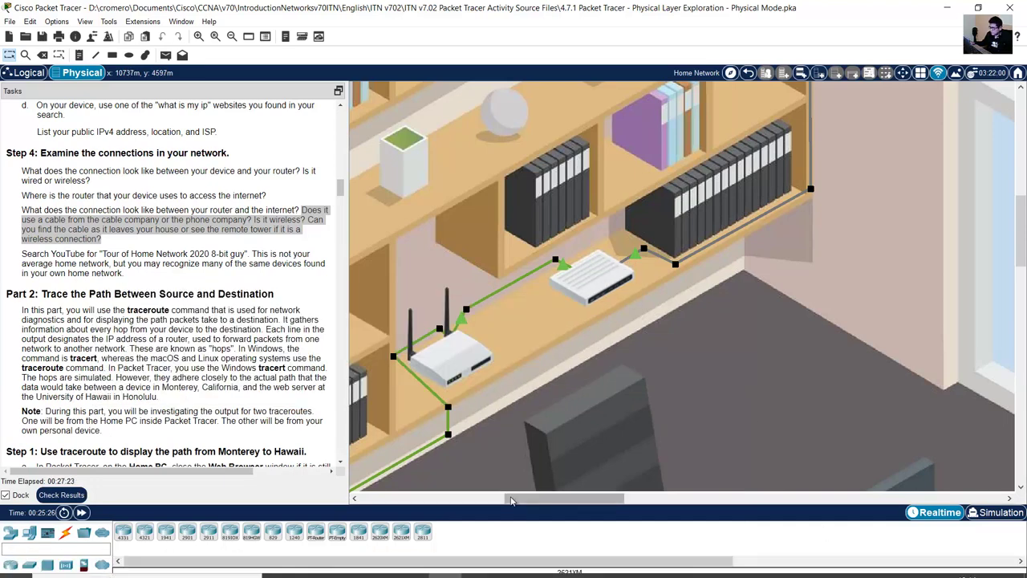
drag(511, 499, 526, 500)
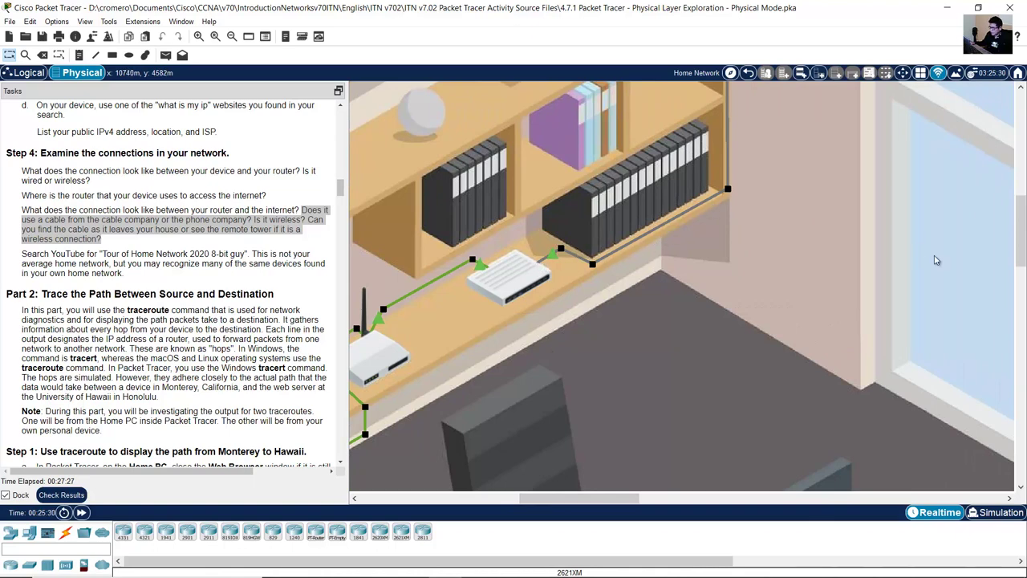
drag(1016, 250, 1017, 216)
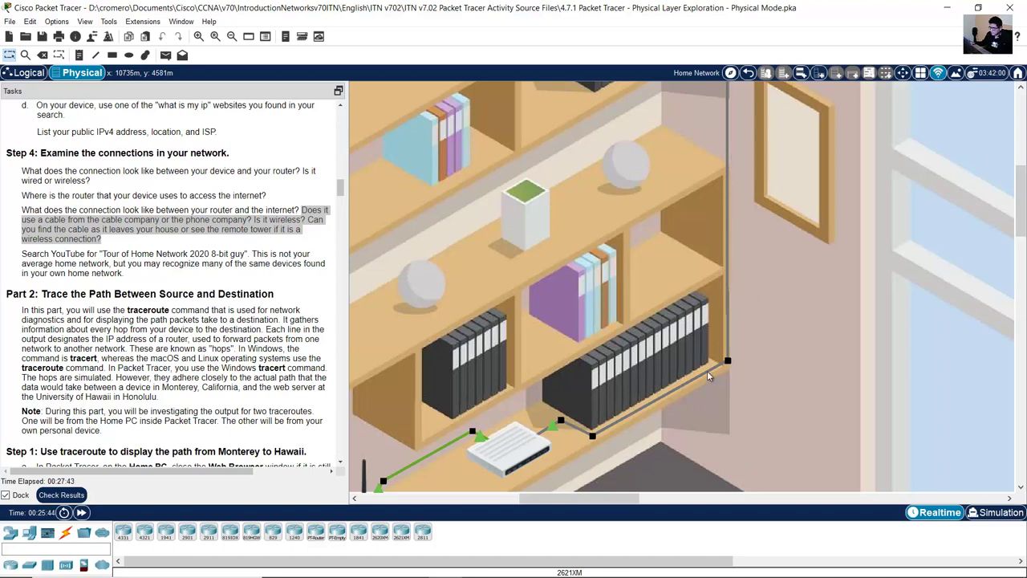
mouse_move(688, 385)
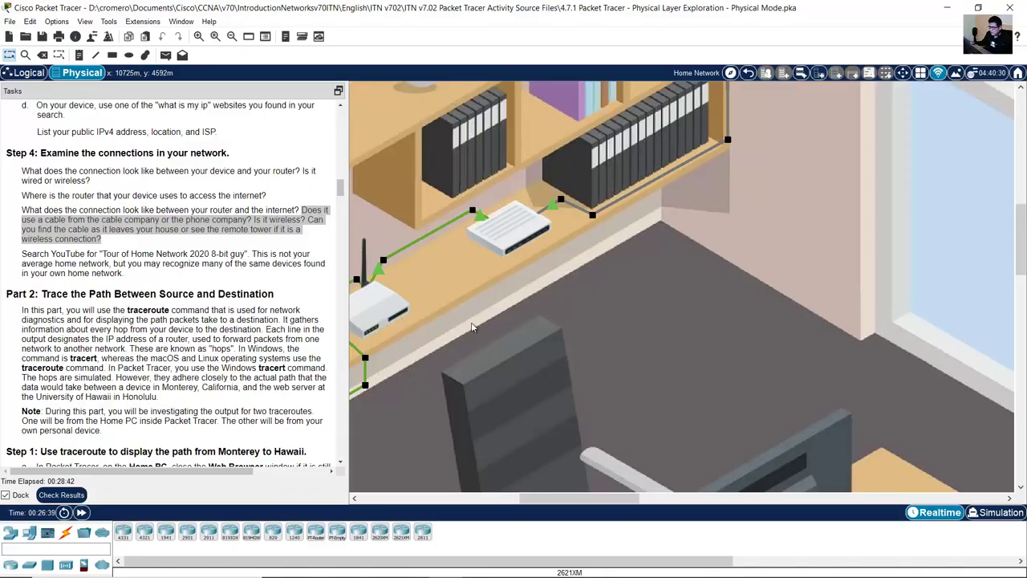
Step: Read the Step 4 suggestion to search YouTube for "Tour of Home Network 2020 8-bit guy"
click(187, 268)
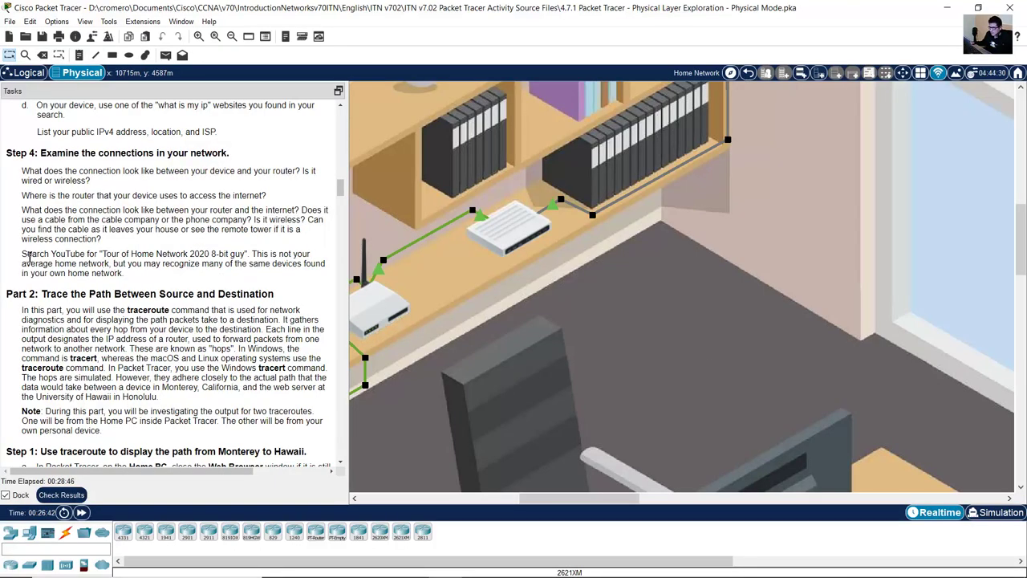
drag(24, 256, 255, 257)
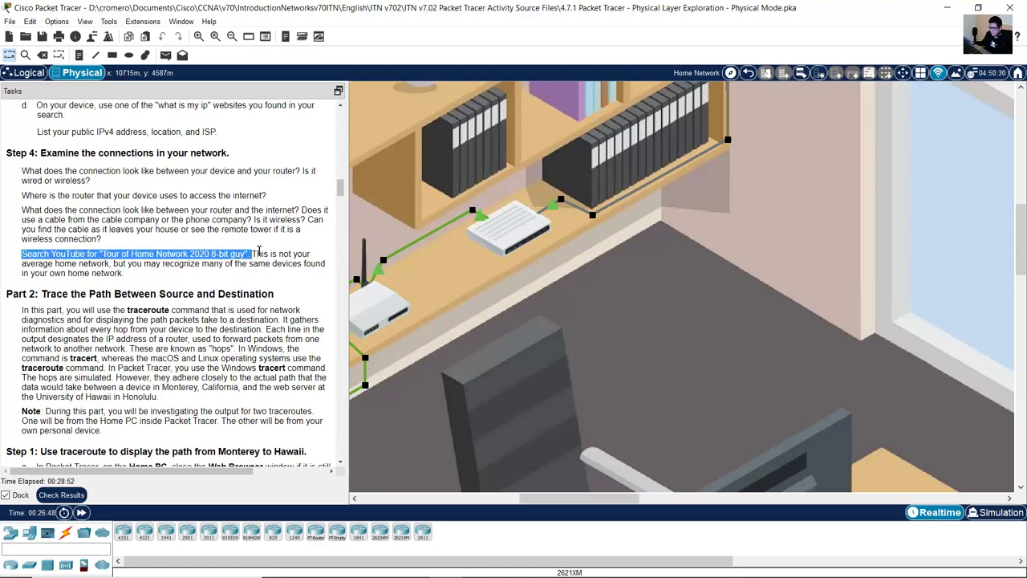
click(255, 255)
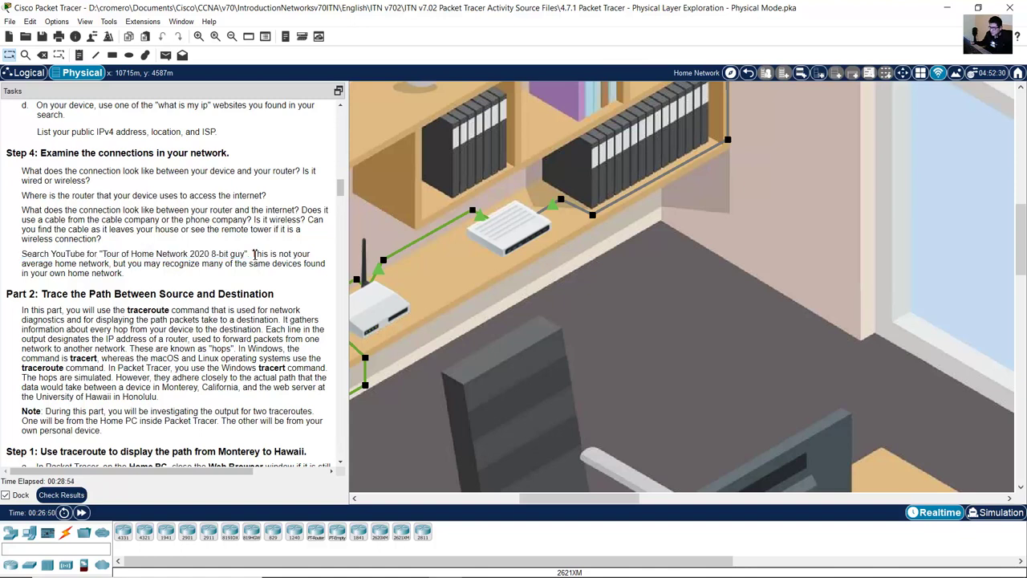
drag(291, 254, 121, 266)
click(120, 266)
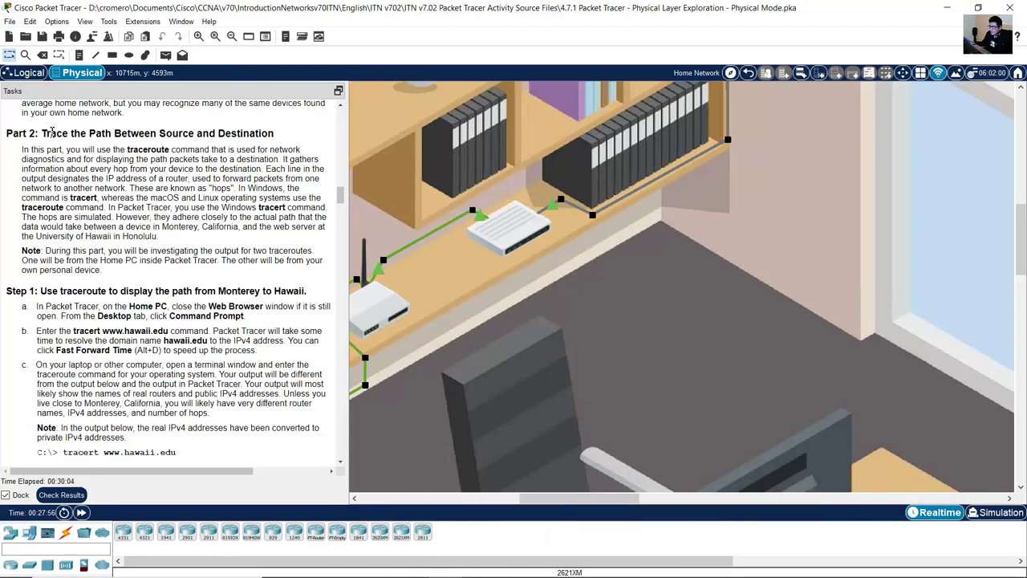
Step: Read the Part 2 heading and its introduction to traceroute, hops, and the Windows, macOS and Linux command names
drag(42, 133, 278, 134)
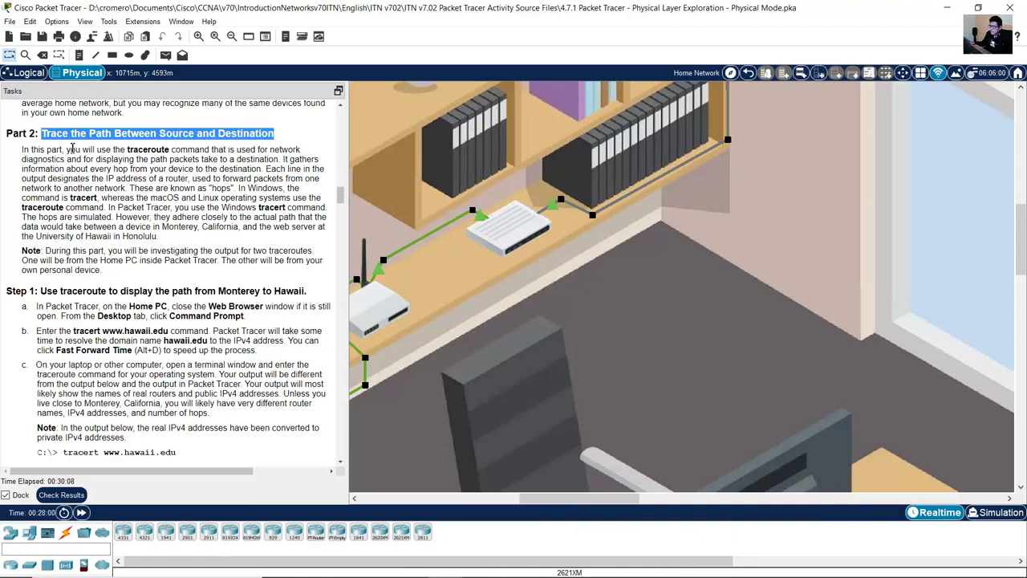
drag(70, 149, 299, 149)
drag(212, 158, 251, 180)
drag(172, 185, 234, 188)
click(133, 188)
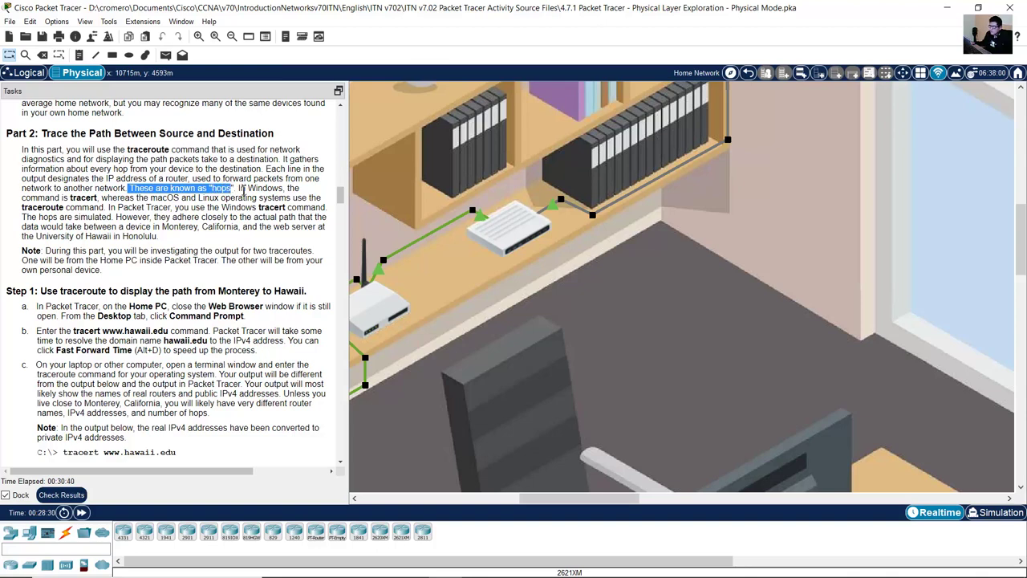
drag(239, 190, 105, 210)
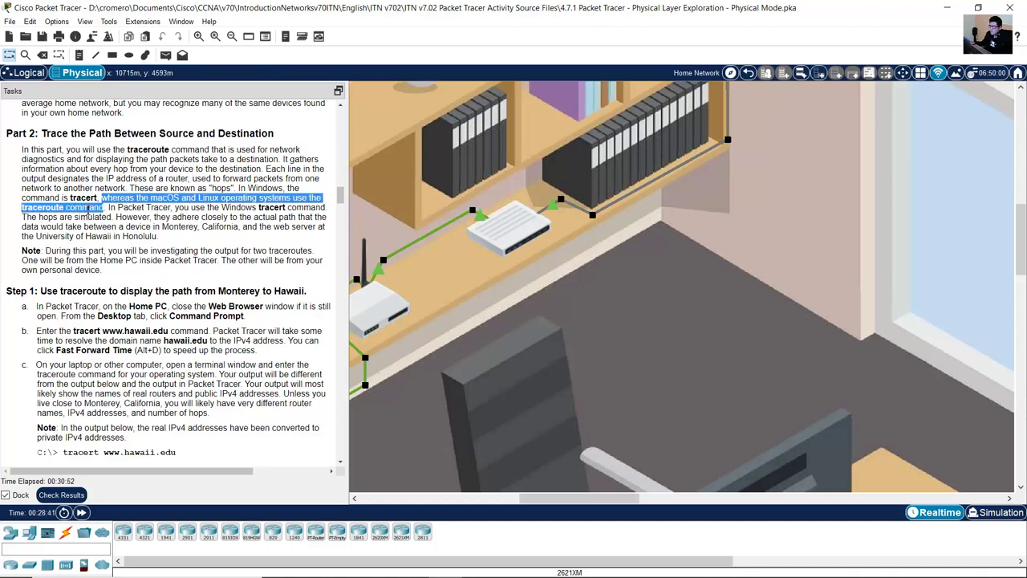
Step: Read the Part 2 Step 1 heading and instruction a on the Home PC's Web Browser and Command Prompt
scroll(110, 251, down, 3)
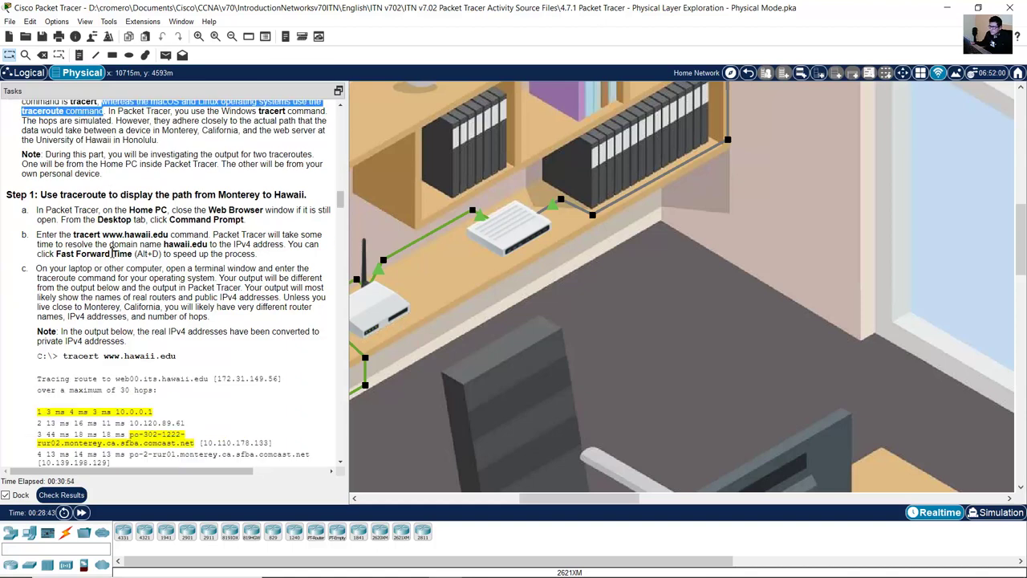
drag(42, 197, 304, 192)
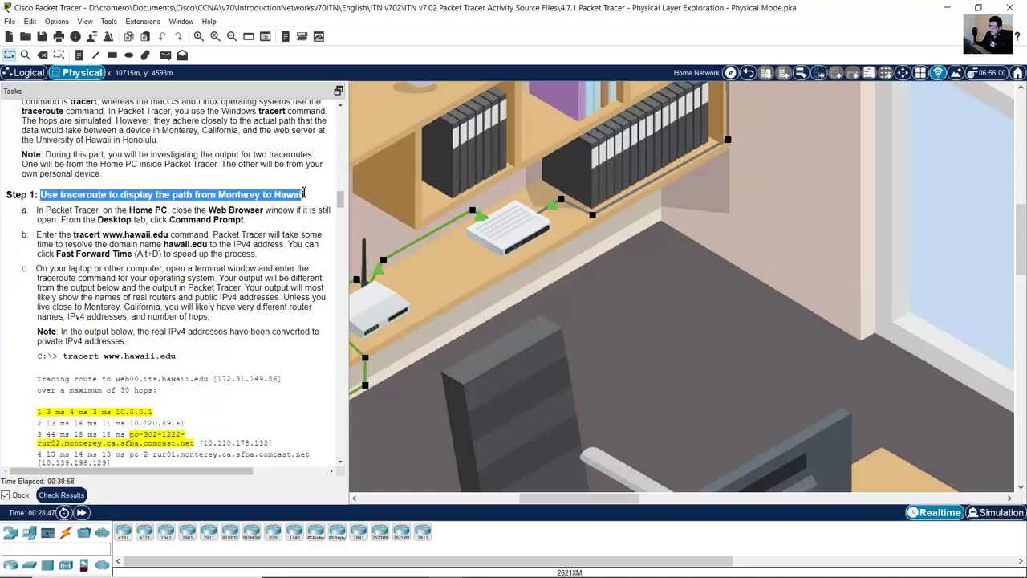
scroll(263, 213, down, 2)
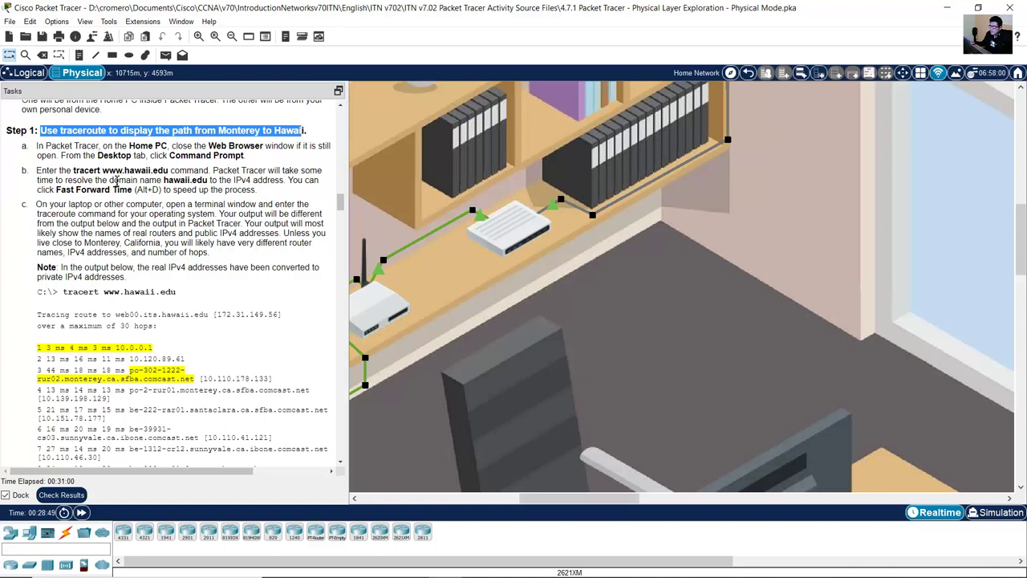
drag(49, 148, 248, 158)
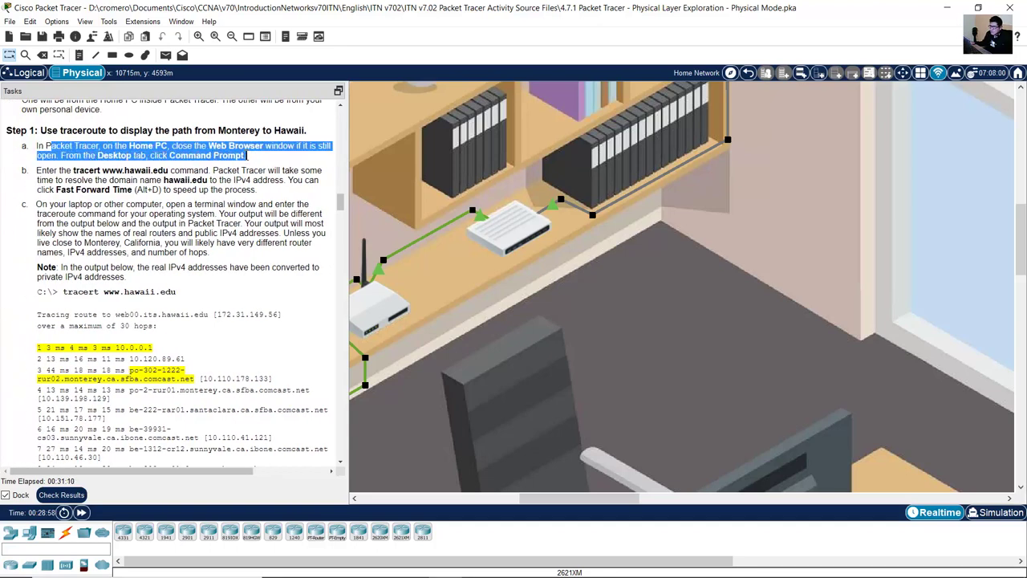
Step: Open the Command Prompt on the Home PC and widen its window
scroll(706, 276, down, 5)
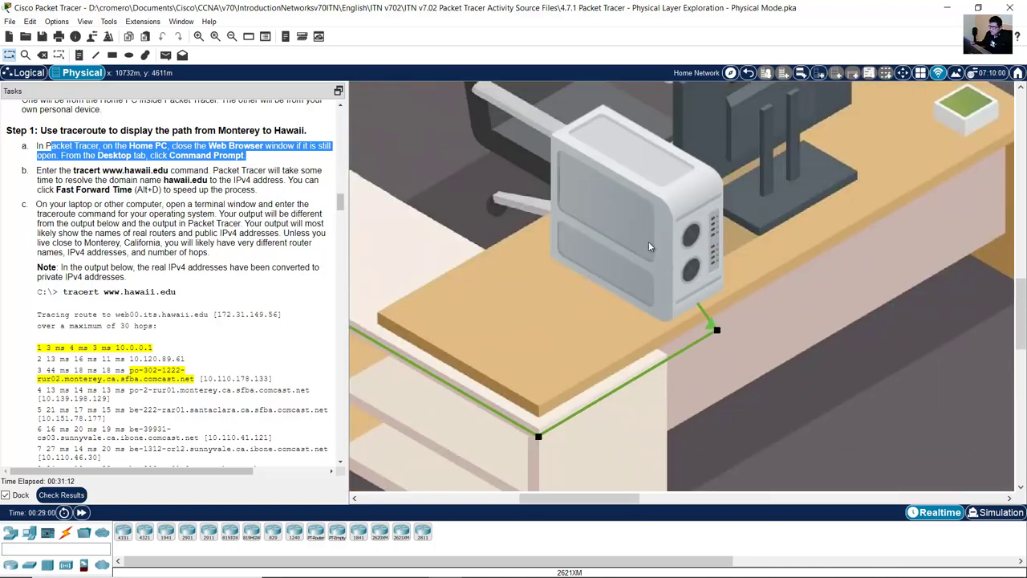
click(650, 246)
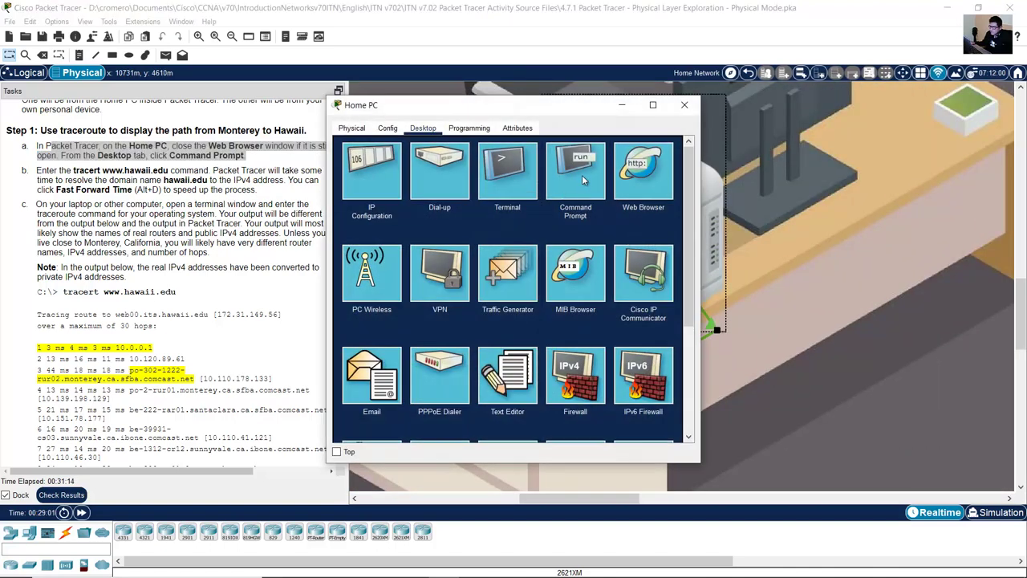
click(582, 175)
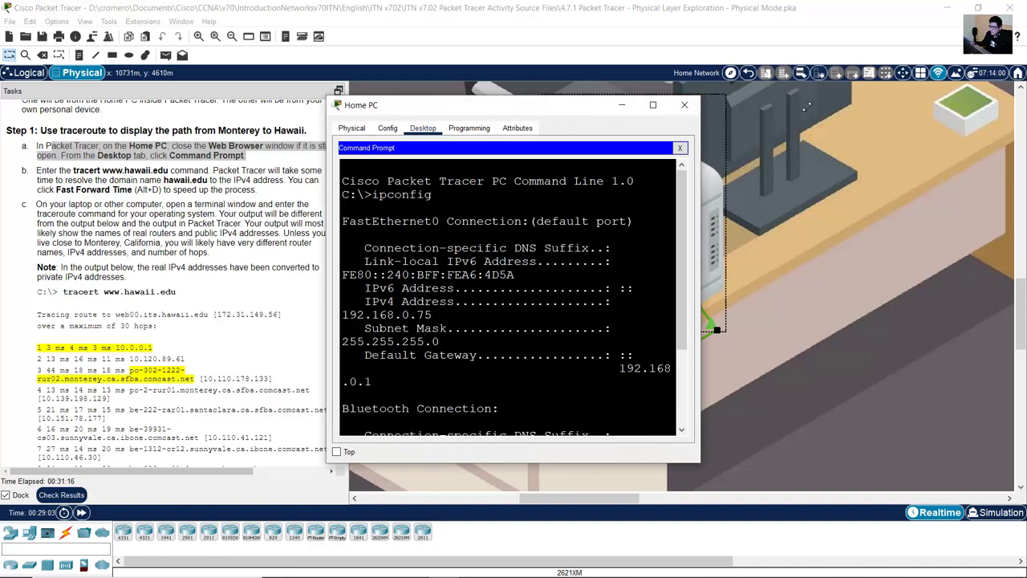
drag(807, 105, 942, 98)
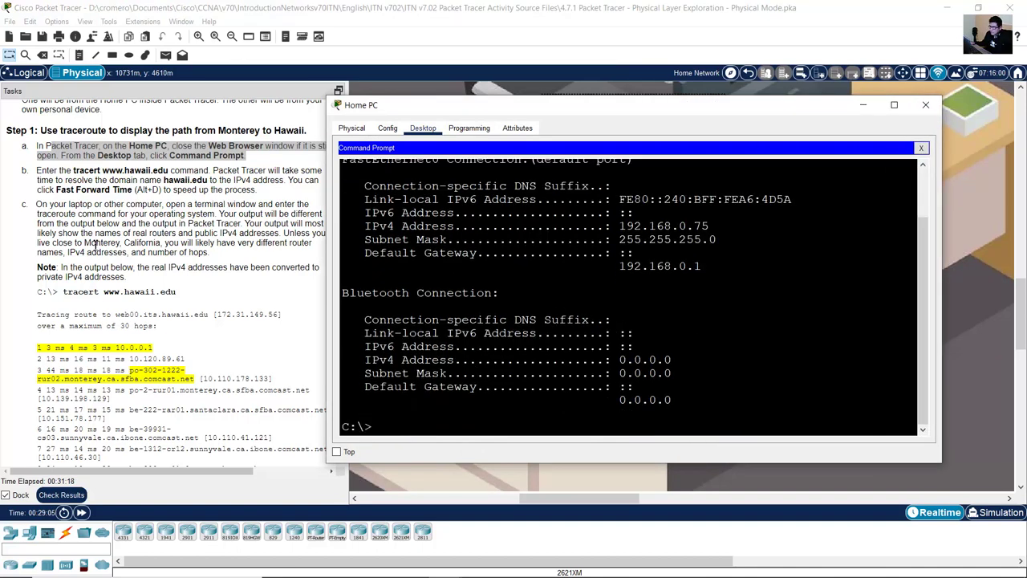
click(95, 245)
drag(74, 171, 171, 171)
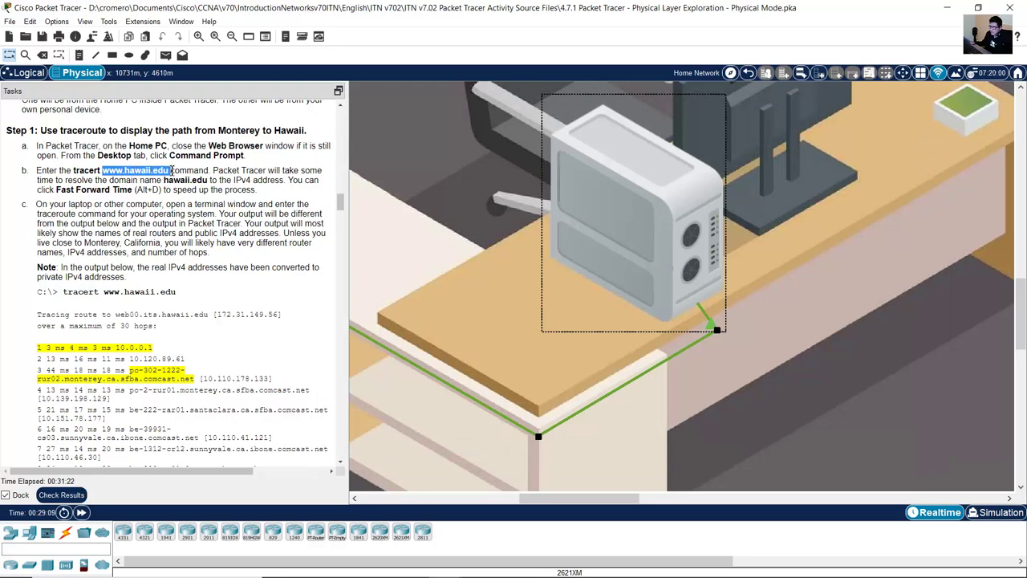
key(alt+Tab)
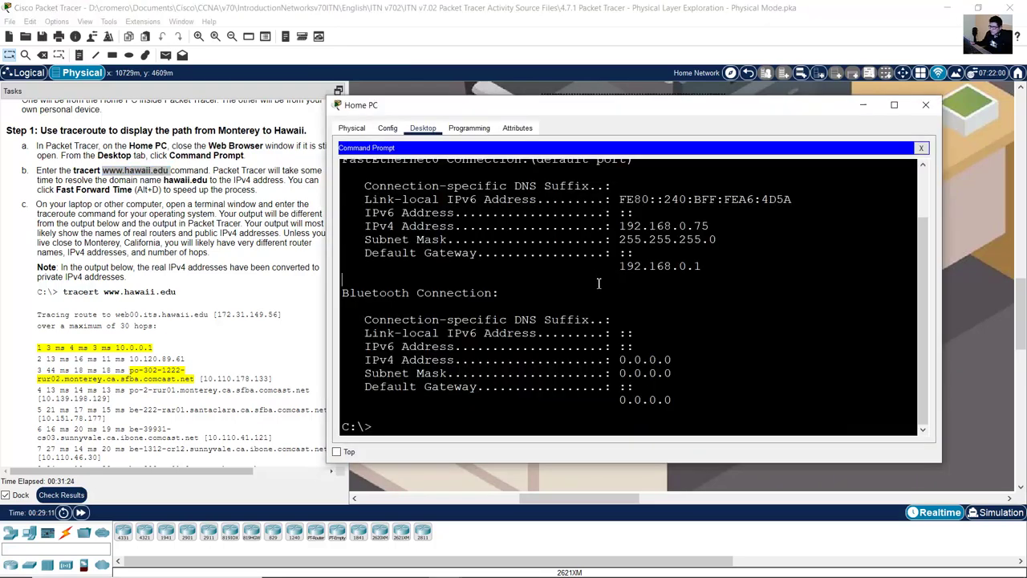
text(tracert)
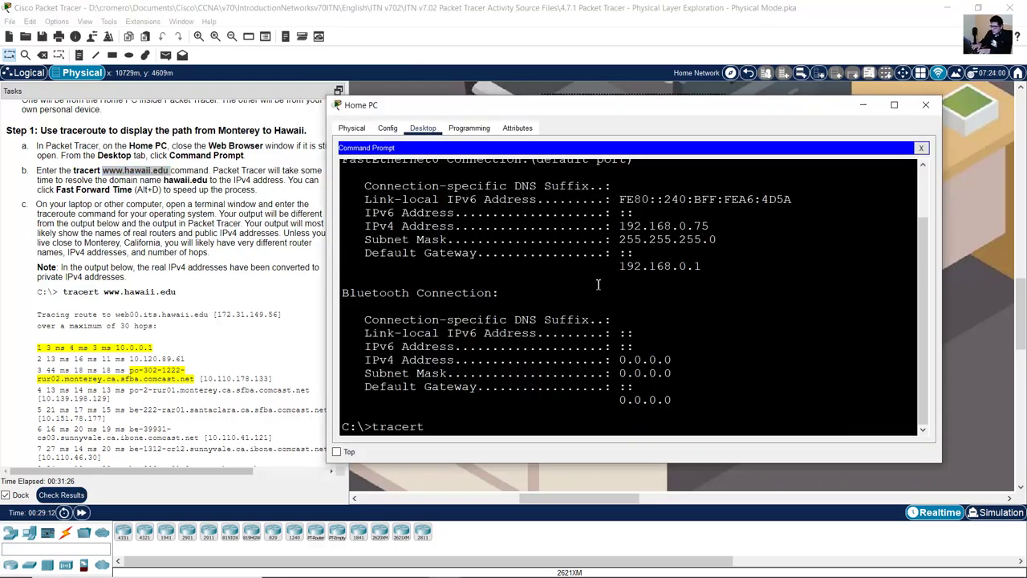
text( www.hawaii.edu)
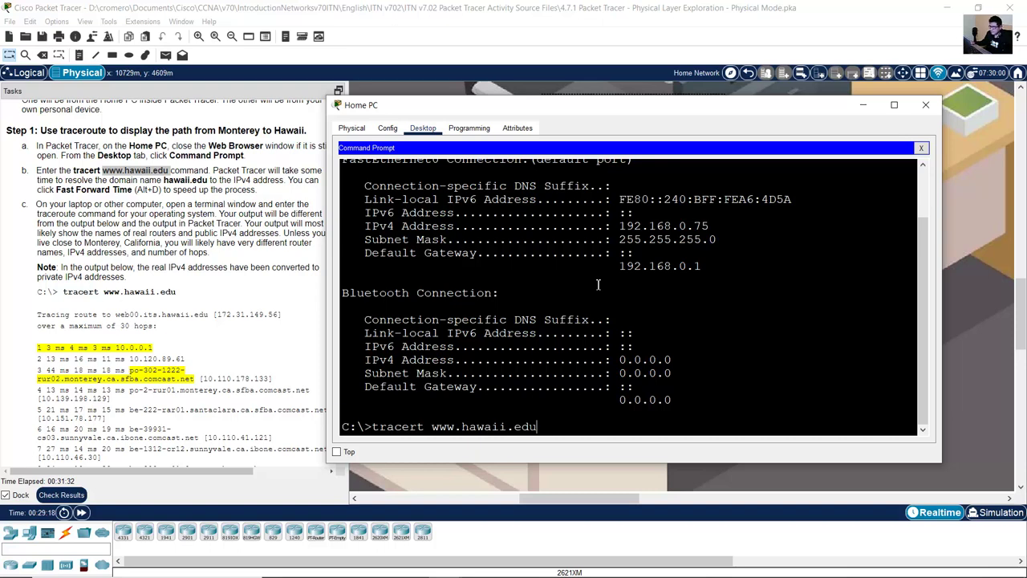
key(Return)
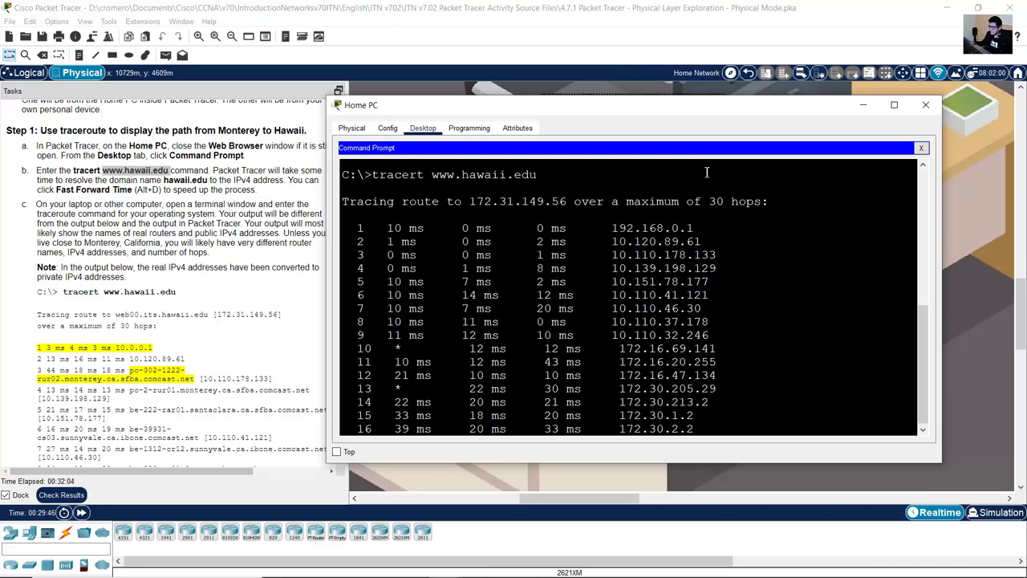
drag(727, 97, 725, 25)
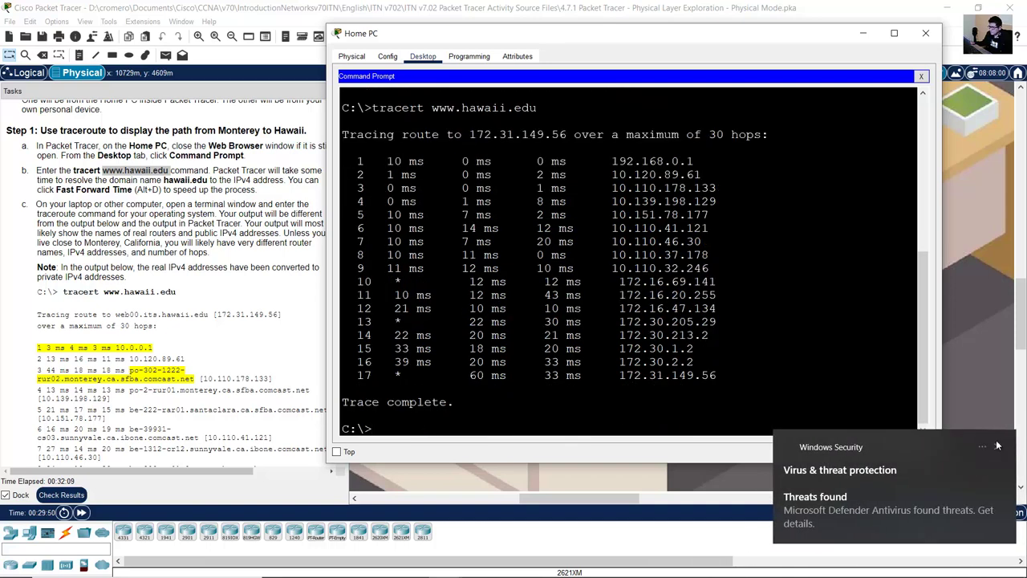
click(997, 446)
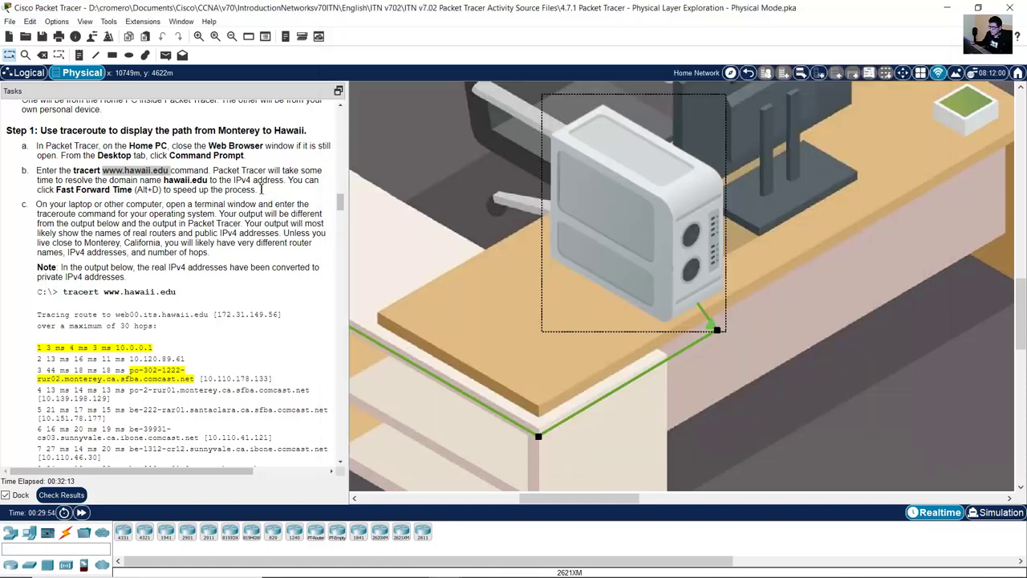
Step: Read instructions b and c, highlighting the sentences on differing output, real router names and public IPv4 addresses
click(264, 191)
drag(216, 170, 297, 182)
click(296, 181)
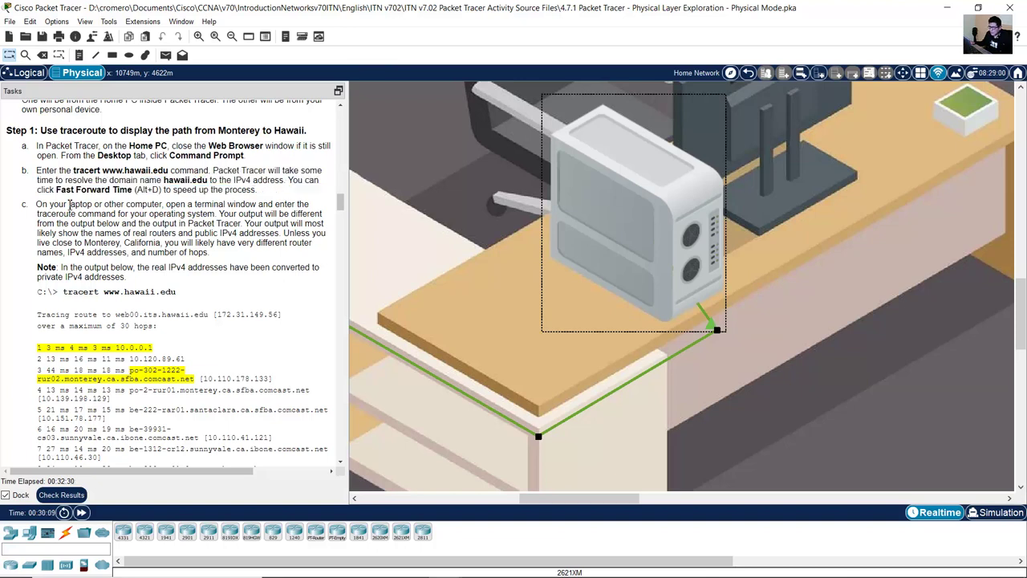
mouse_move(38, 208)
mouse_down()
mouse_move(283, 204)
mouse_move(172, 207)
mouse_move(84, 225)
mouse_move(321, 214)
mouse_move(36, 205)
mouse_up()
drag(114, 223, 241, 224)
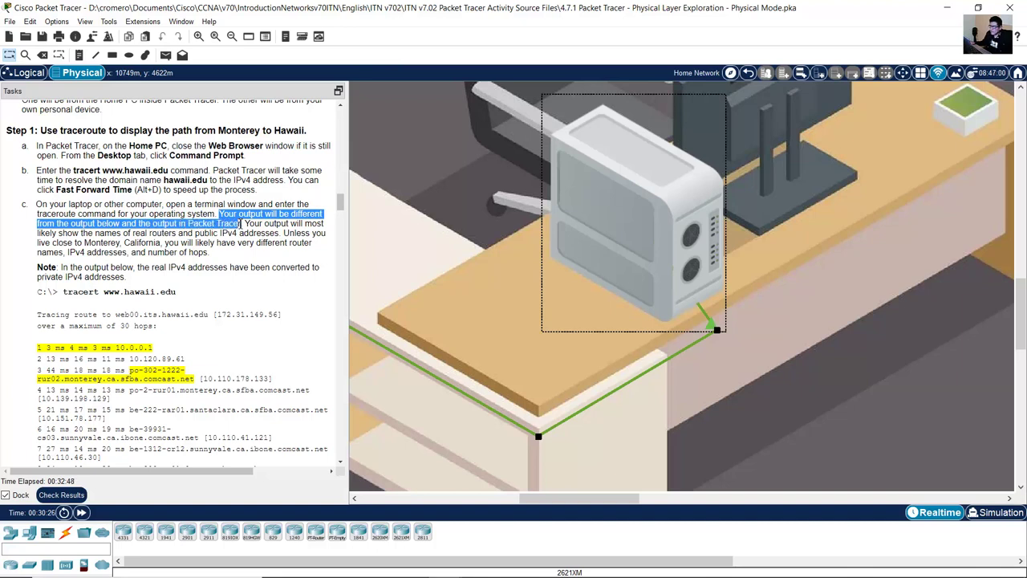
drag(241, 225, 280, 232)
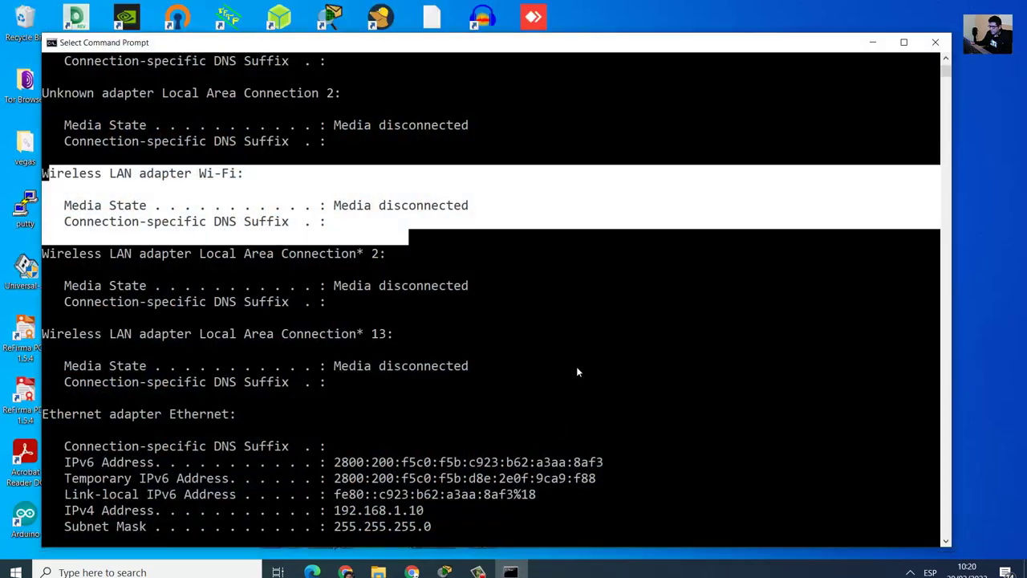
click(576, 371)
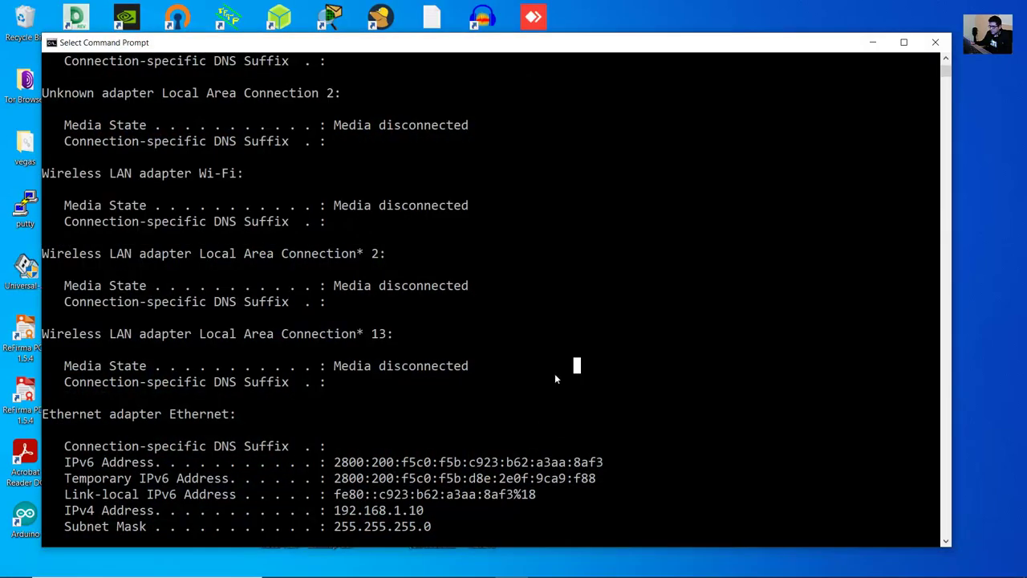
scroll(555, 375, down, 14)
scroll(554, 377, up, 2)
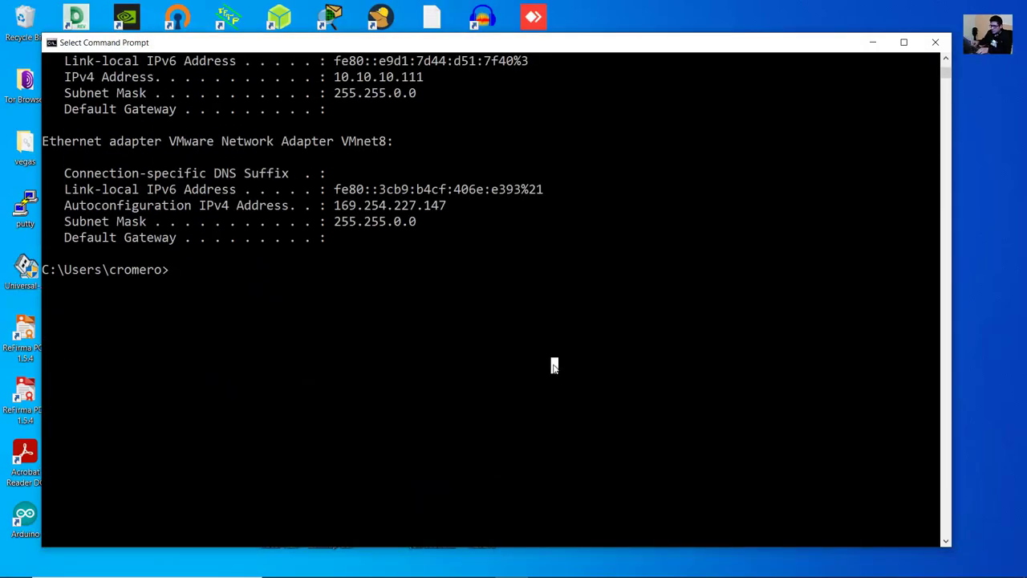
text(tracert )
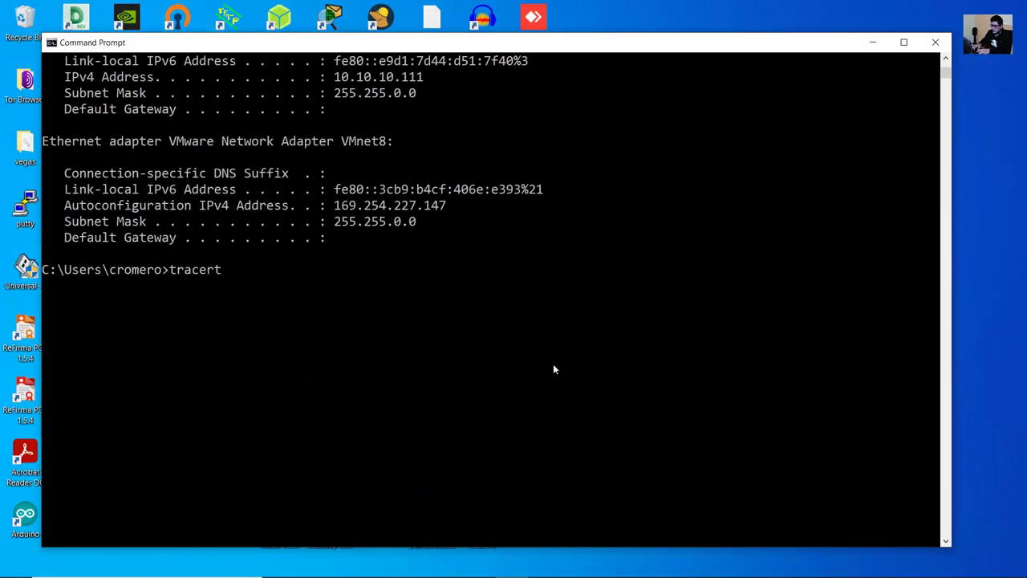
text(www.hawaii.edu)
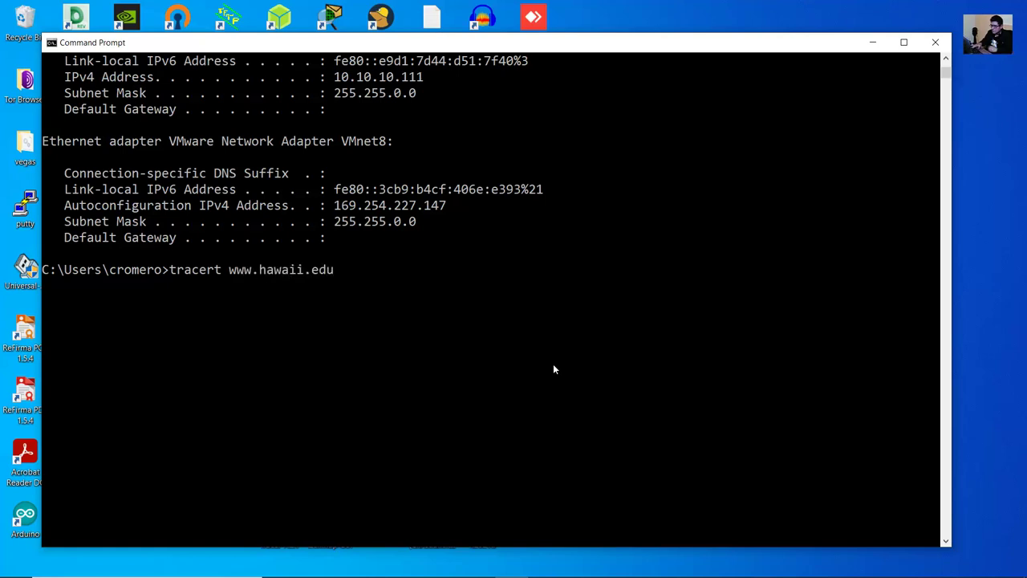
key(Return)
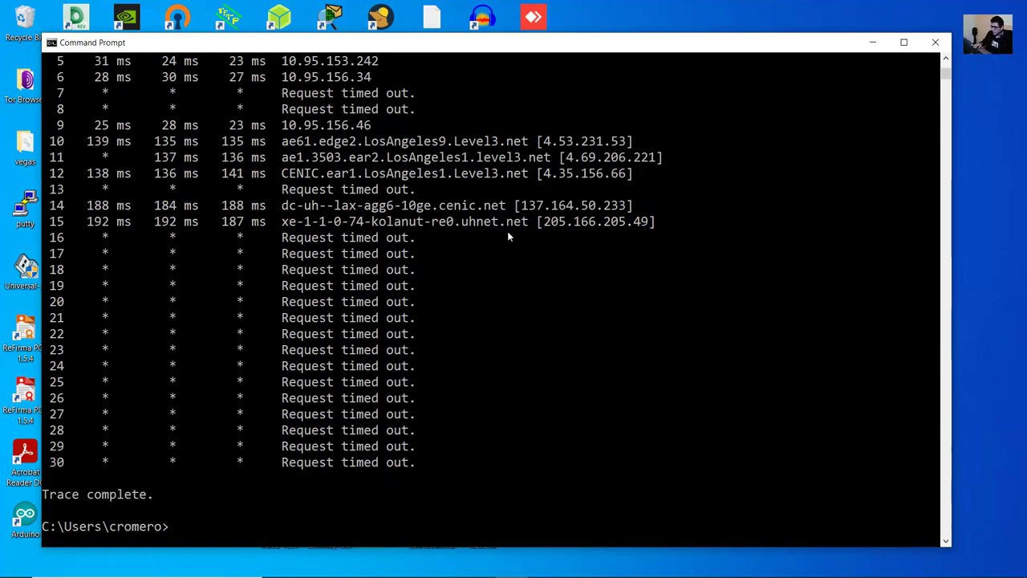
key(Up)
key(Return)
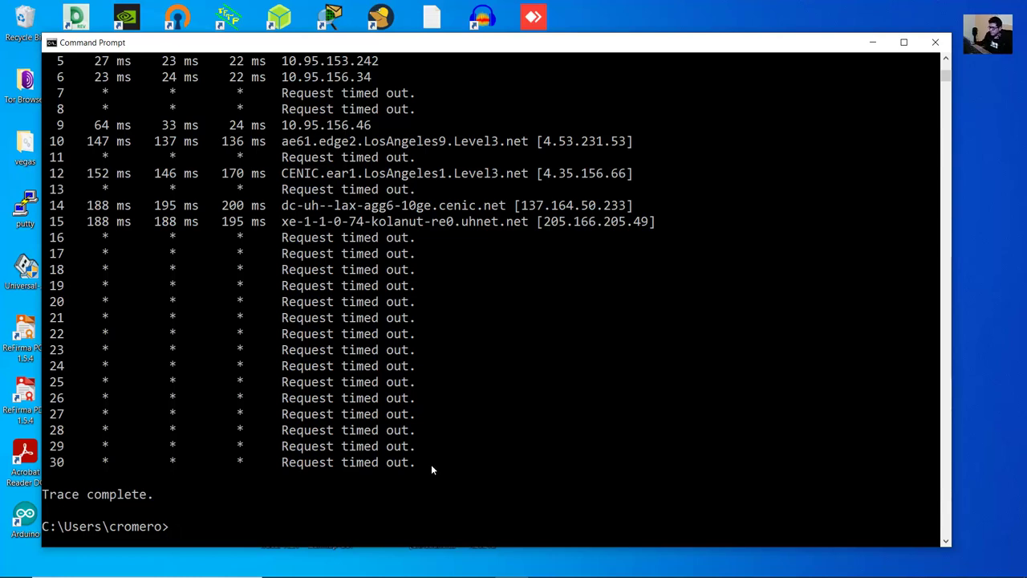
drag(437, 463, 38, 365)
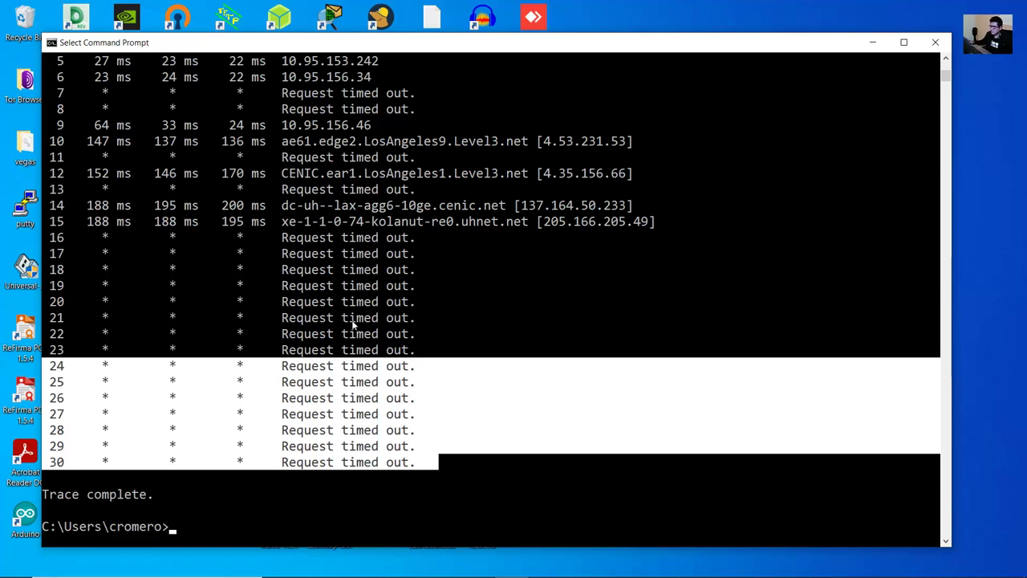
Step: Switch to Packet Tracer and examine instruction c's sample tracert output, highlighting the text of hops 15 and 16
click(445, 564)
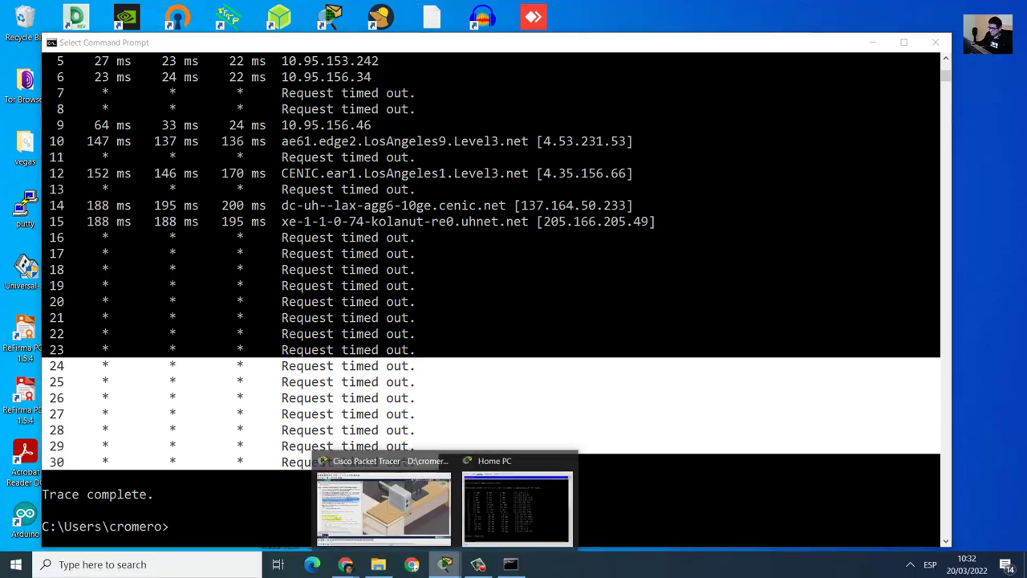
click(384, 504)
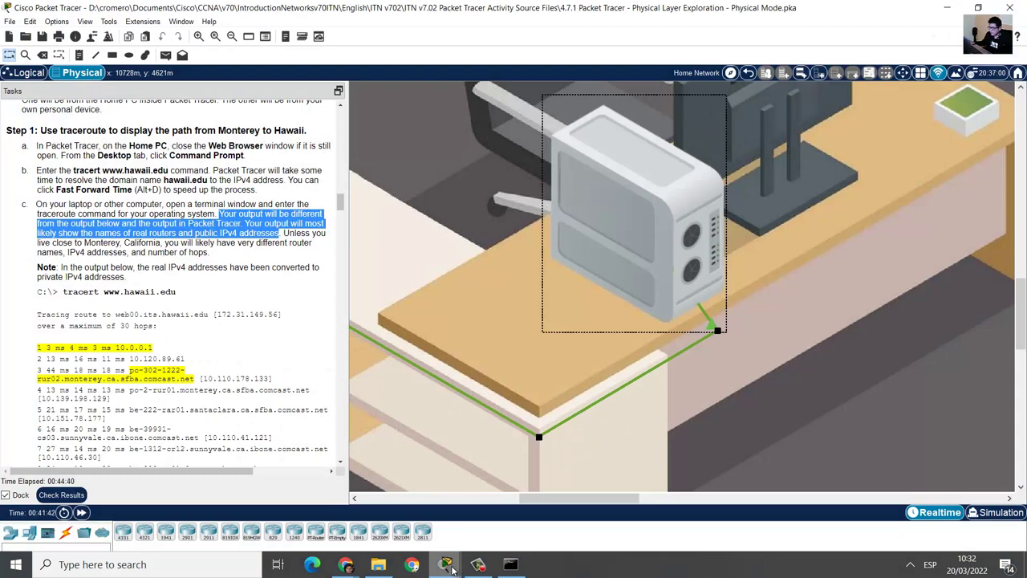
mouse_move(449, 567)
mouse_move(485, 537)
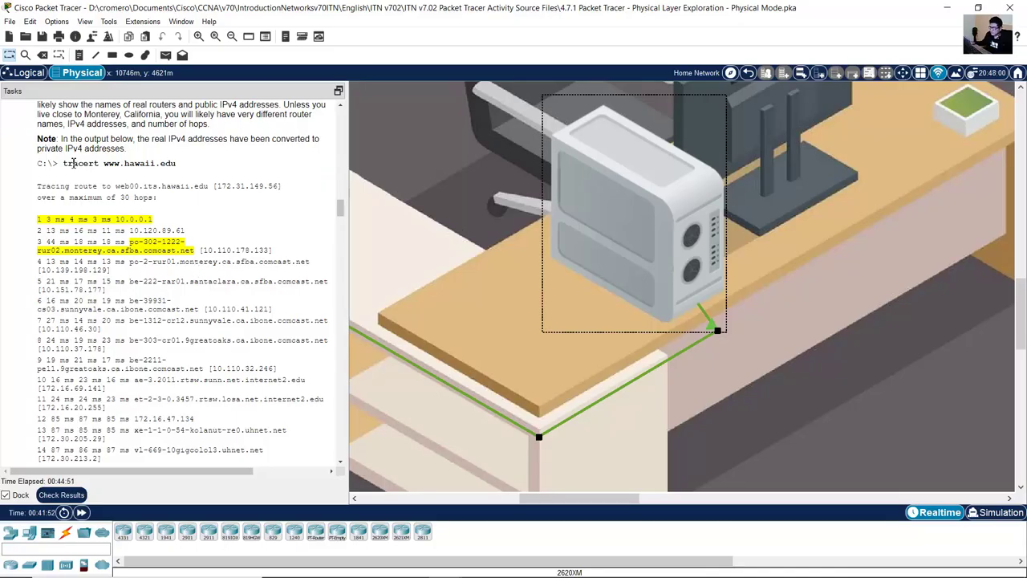
drag(73, 163, 202, 365)
scroll(202, 365, down, 2)
click(201, 411)
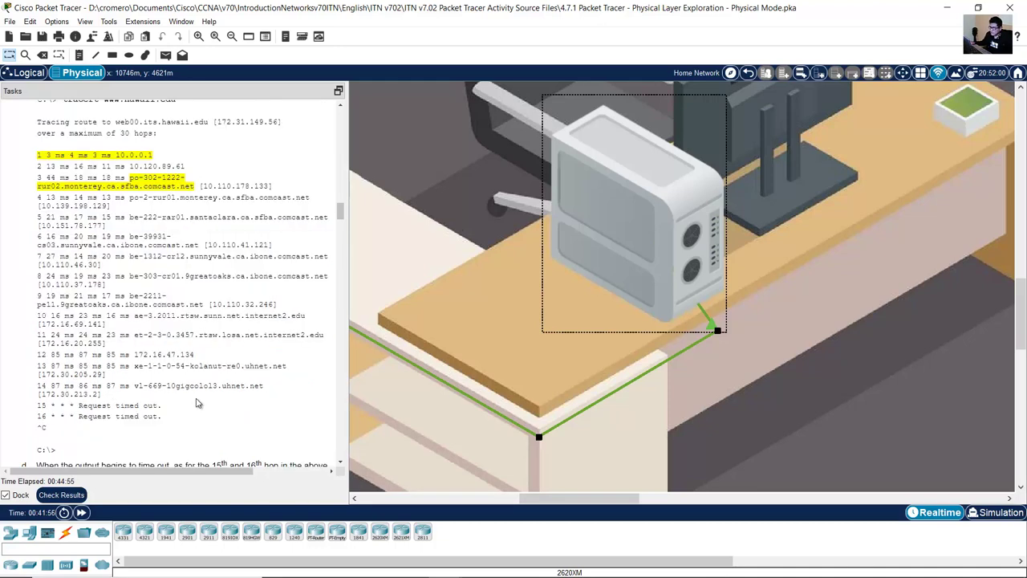
scroll(195, 400, down, 1)
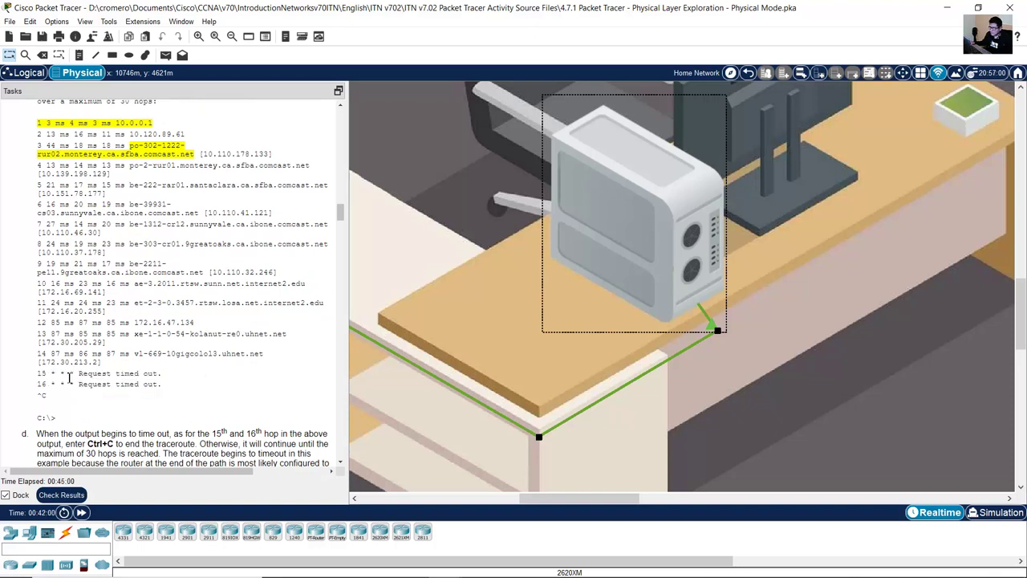
drag(80, 376, 164, 376)
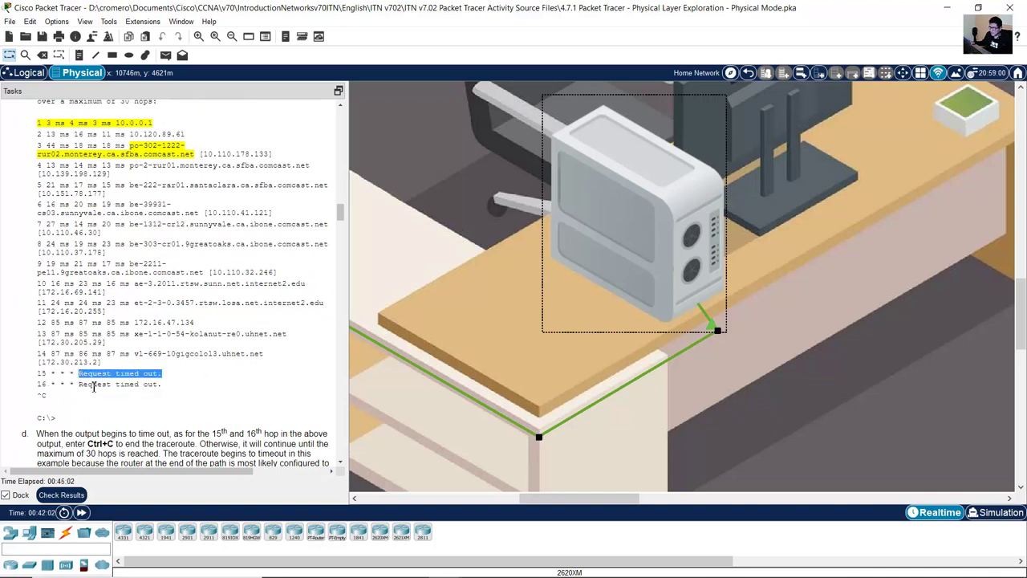
drag(88, 386, 158, 386)
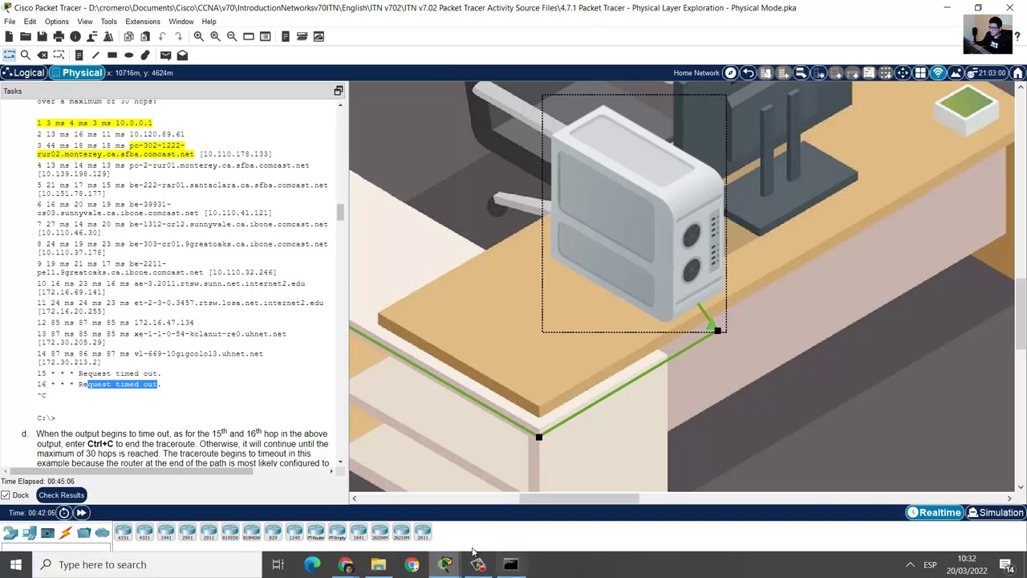
click(619, 243)
scroll(642, 329, down, 7)
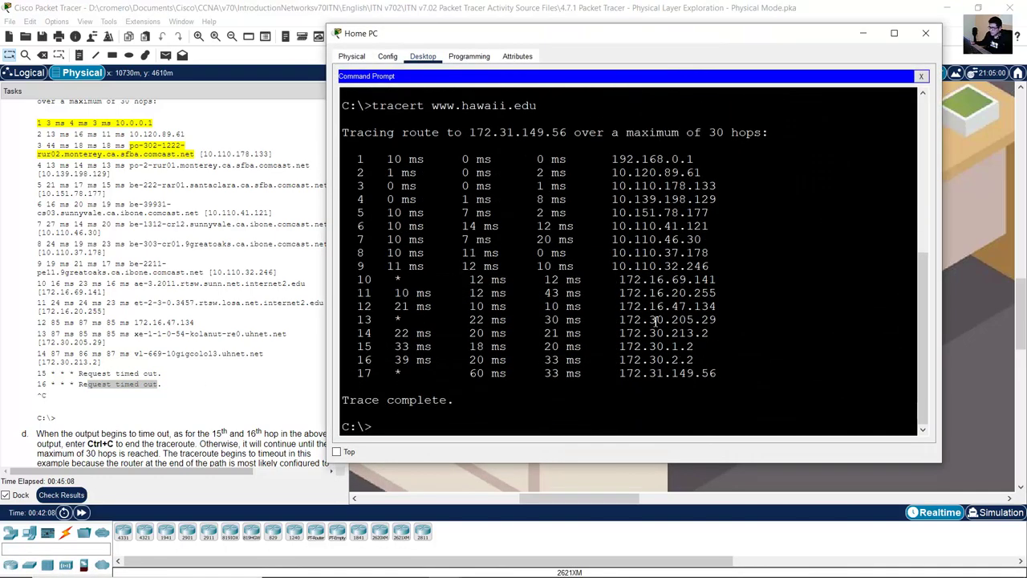
drag(361, 375, 735, 373)
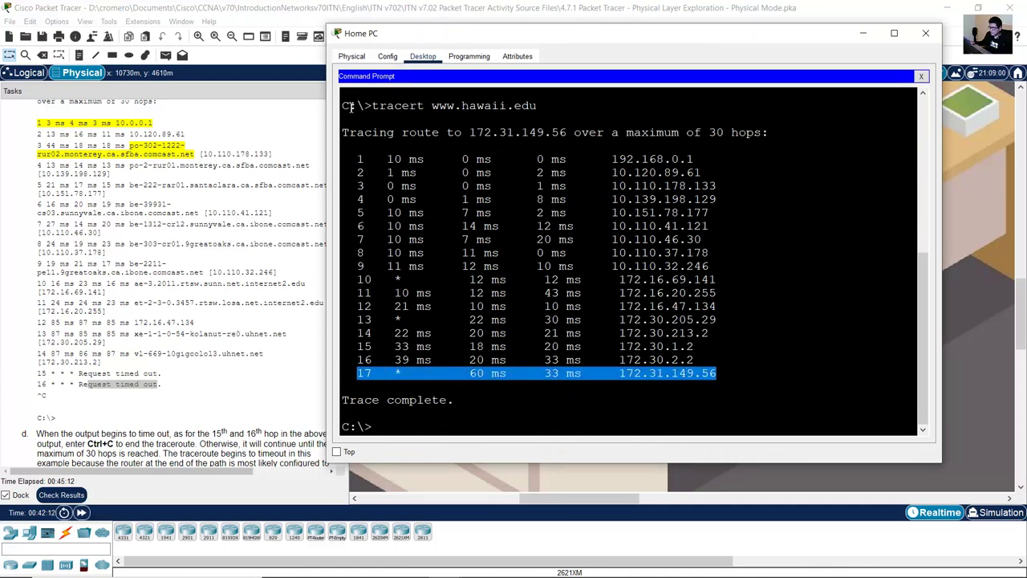
drag(373, 107, 544, 109)
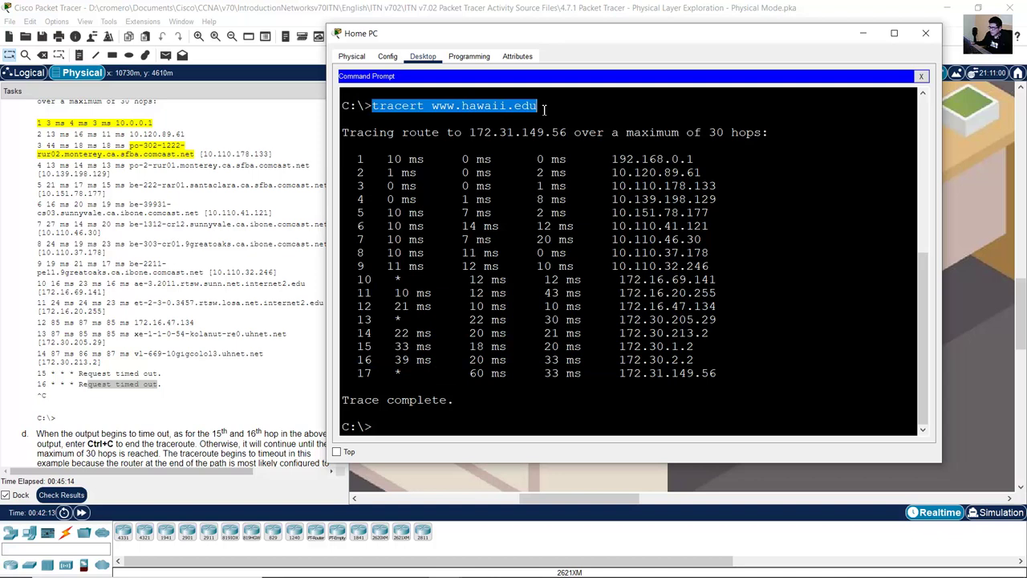
click(404, 365)
drag(357, 371, 765, 374)
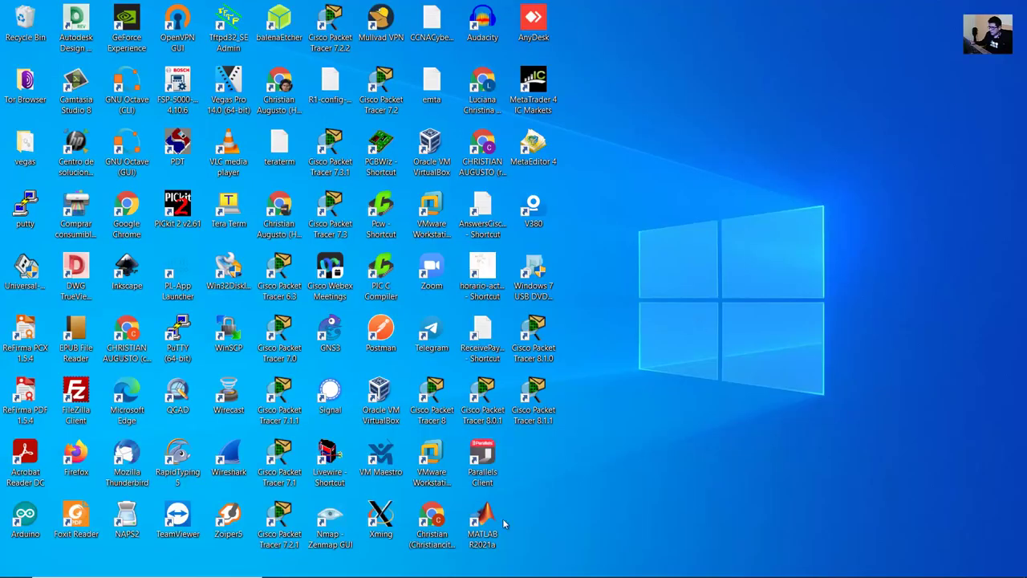
Step: Switch to the Windows Command Prompt, highlight the trace's final hops for comparison, and minimize the window
click(520, 565)
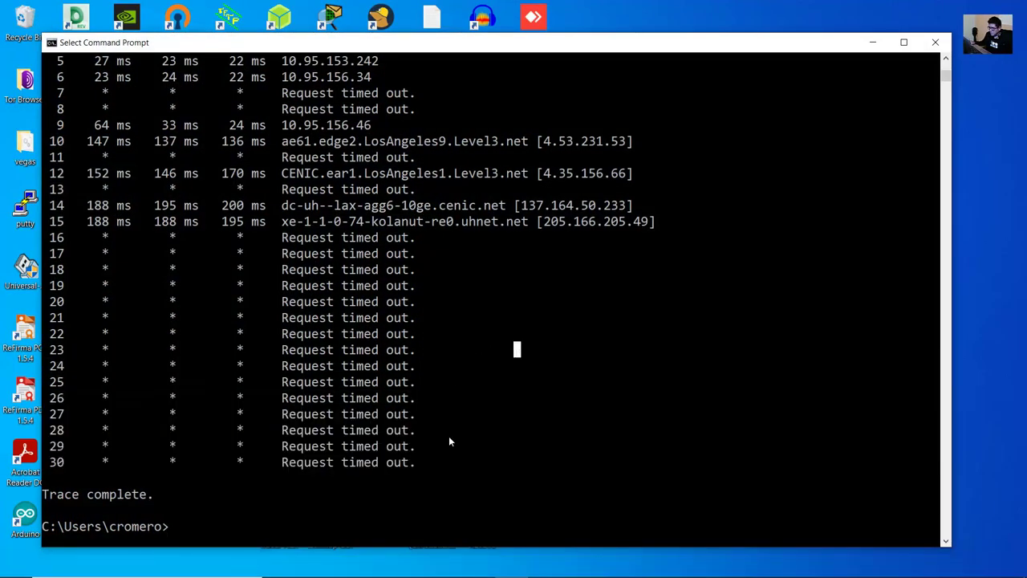
drag(434, 466, 465, 258)
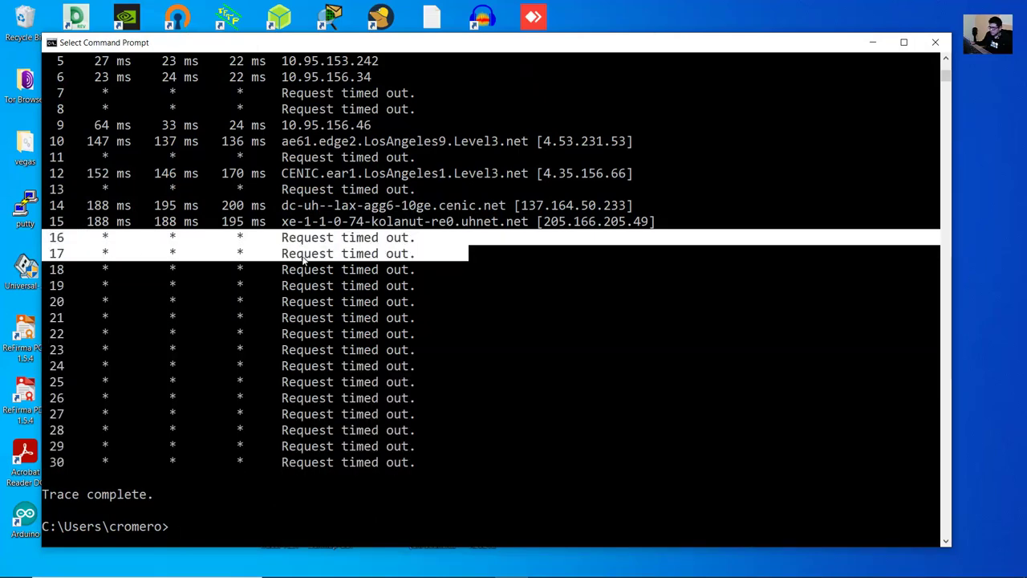
click(873, 43)
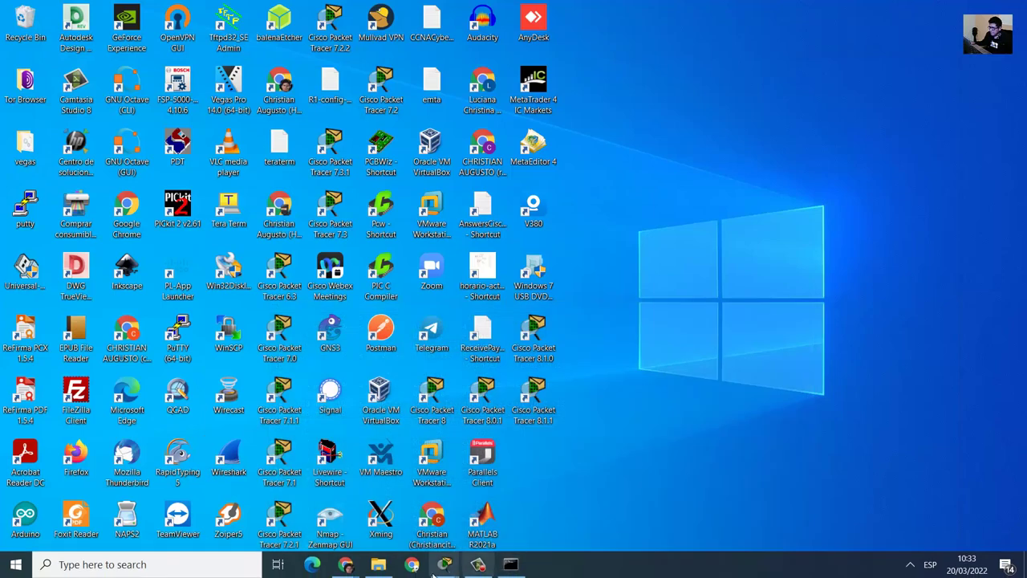
Step: Switch to Packet Tracer and highlight the complete lines for hops 15 and 16 in the sample output
mouse_move(440, 566)
click(381, 518)
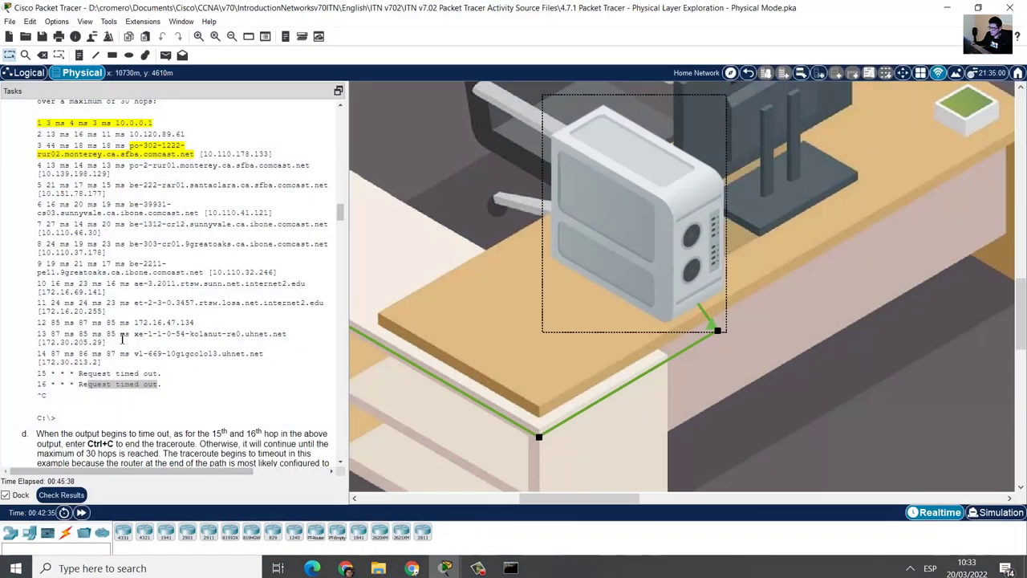
drag(41, 375, 207, 391)
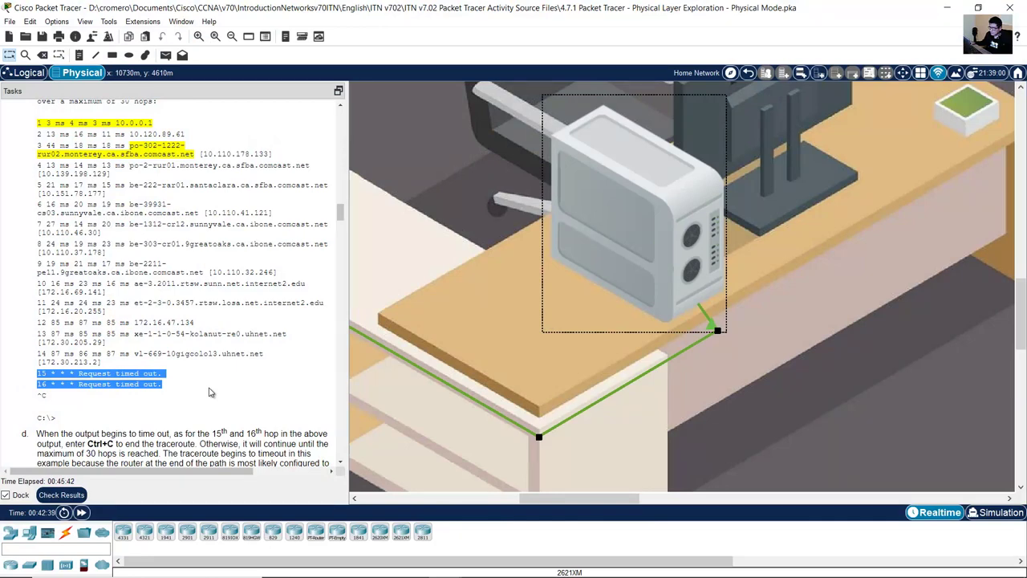
click(209, 391)
scroll(209, 392, up, 2)
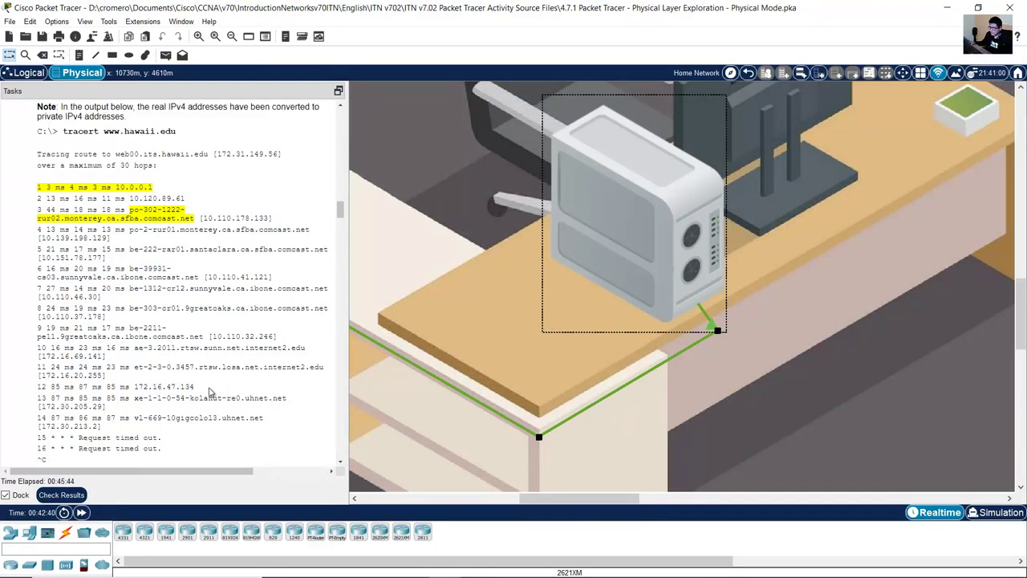
Step: Read instruction d, highlighting the timeout explanation and the first-hop sentence, and return to the sample output's highlighted first entry
scroll(211, 392, down, 7)
drag(37, 273, 164, 318)
scroll(195, 319, down, 4)
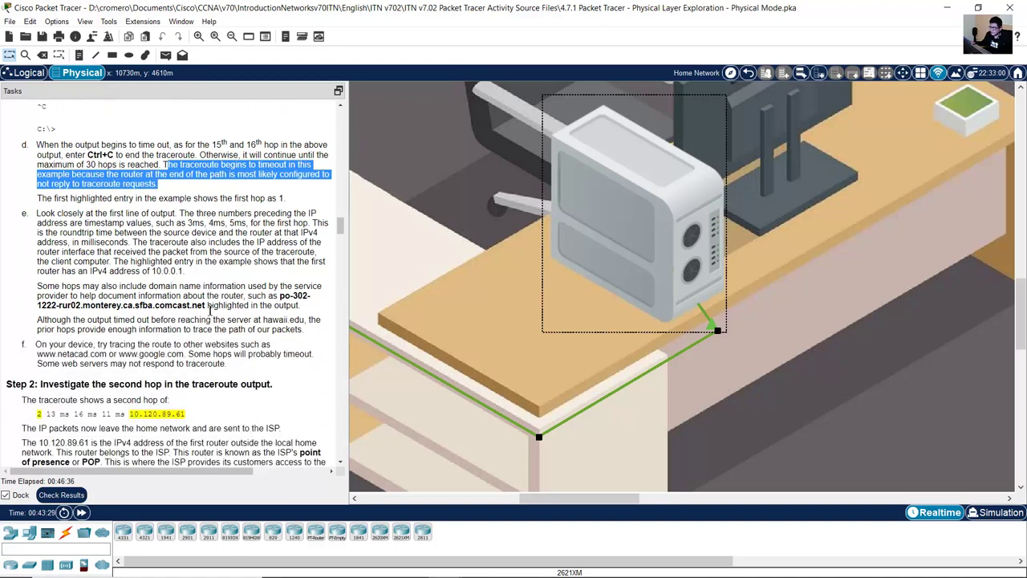
drag(39, 199, 288, 202)
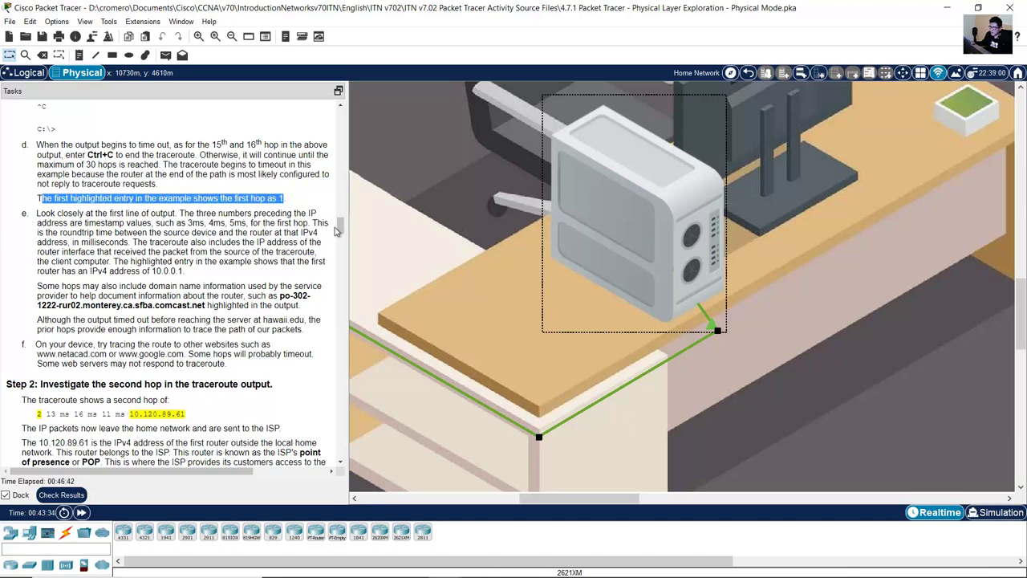
drag(340, 226, 341, 205)
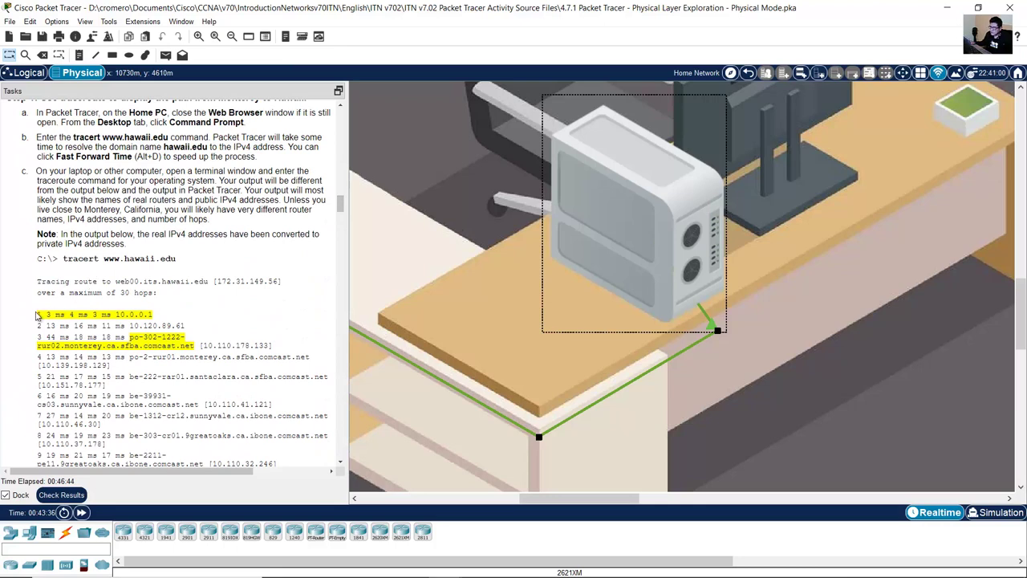
Step: Highlight the complete first-hop line in the sample output and return to instructions d and e
drag(37, 317, 174, 321)
scroll(198, 320, down, 10)
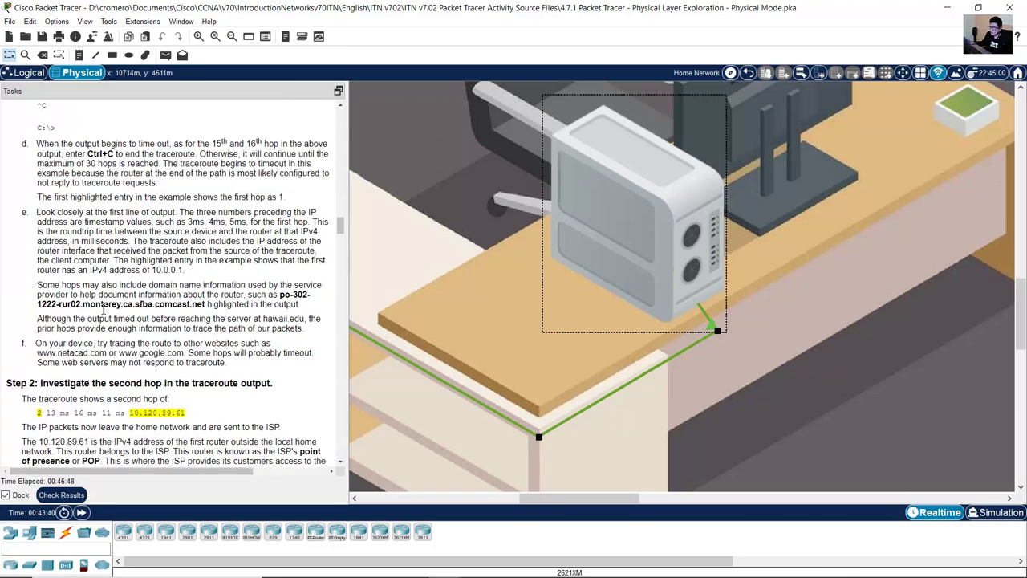
scroll(215, 321, up, 3)
scroll(215, 321, down, 1)
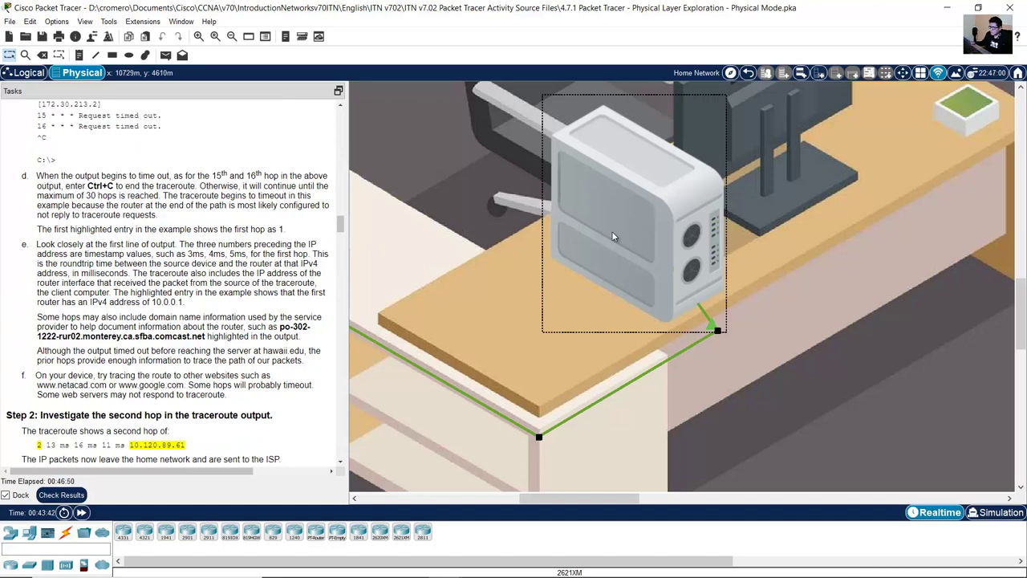
Step: Open the Home PC's command prompt and compare the trace's first-hop address with the FastEthernet0 default gateway by highlighting both
click(654, 209)
scroll(556, 317, down, 5)
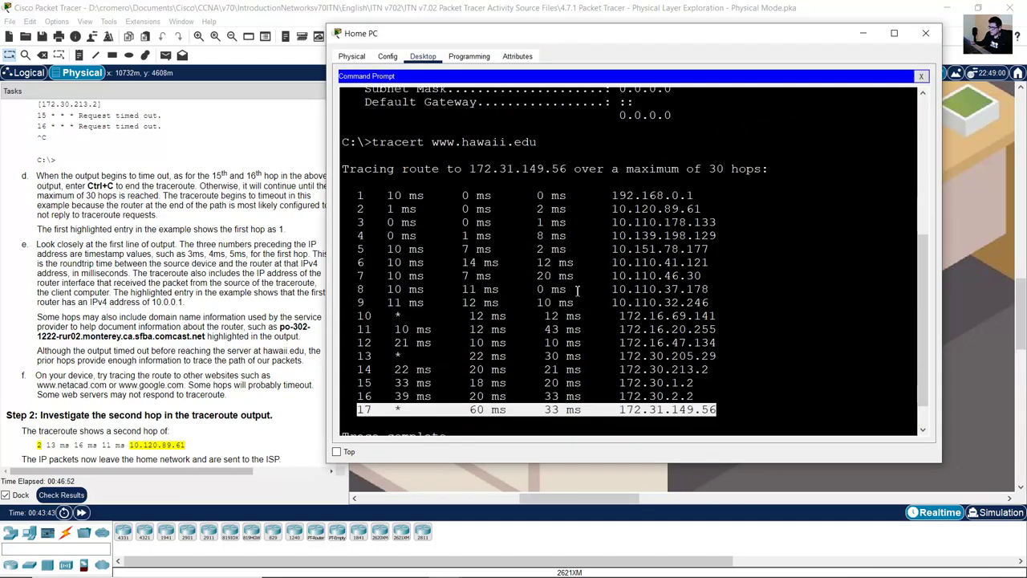
drag(359, 164, 695, 164)
scroll(696, 219, up, 2)
scroll(696, 223, up, 3)
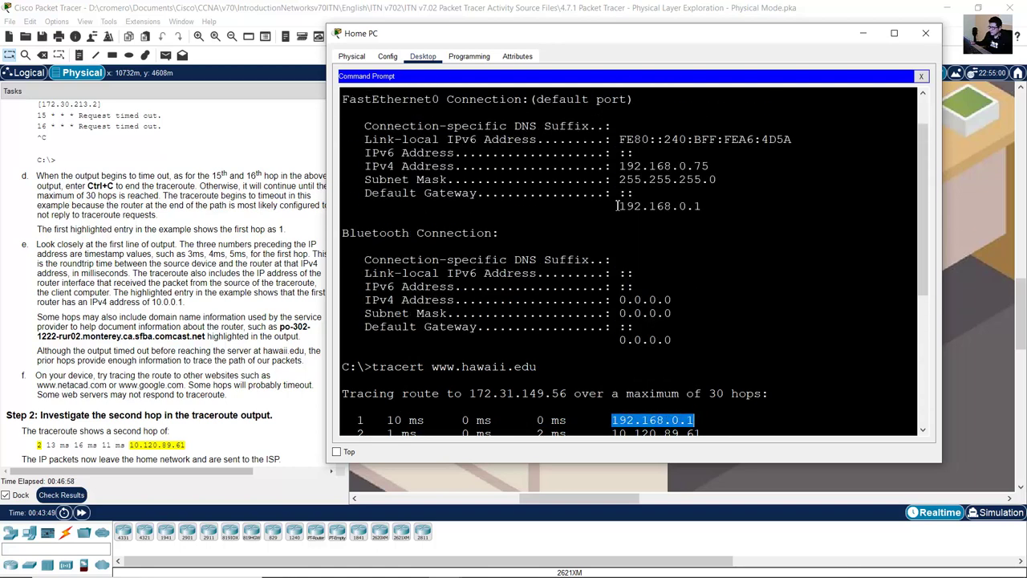
drag(617, 206, 701, 206)
scroll(666, 345, down, 5)
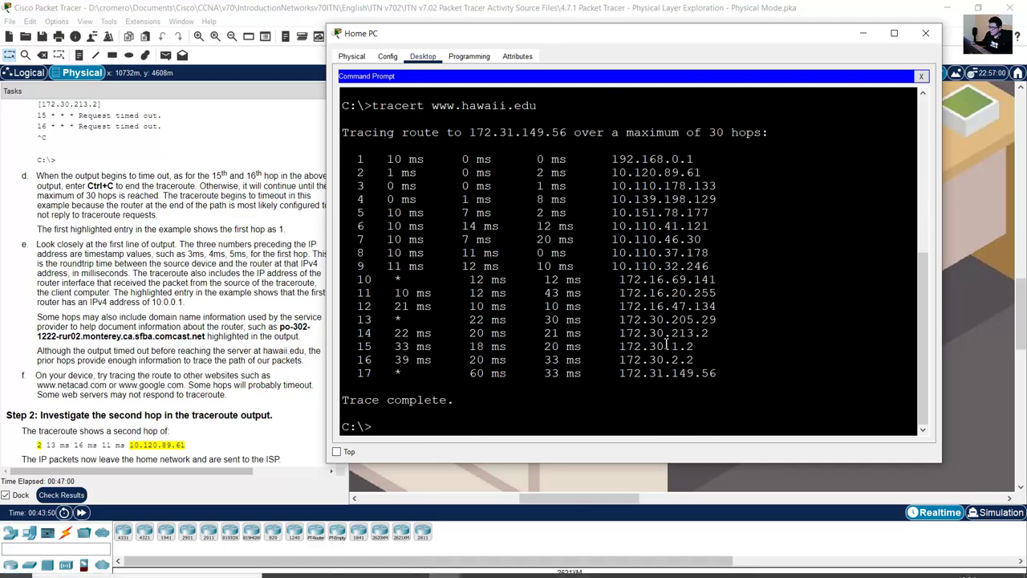
Step: Switch to the Windows Command Prompt and highlight the trace's first hop and the Ethernet adapter's IPv4 default gateway for comparison
key(super+d)
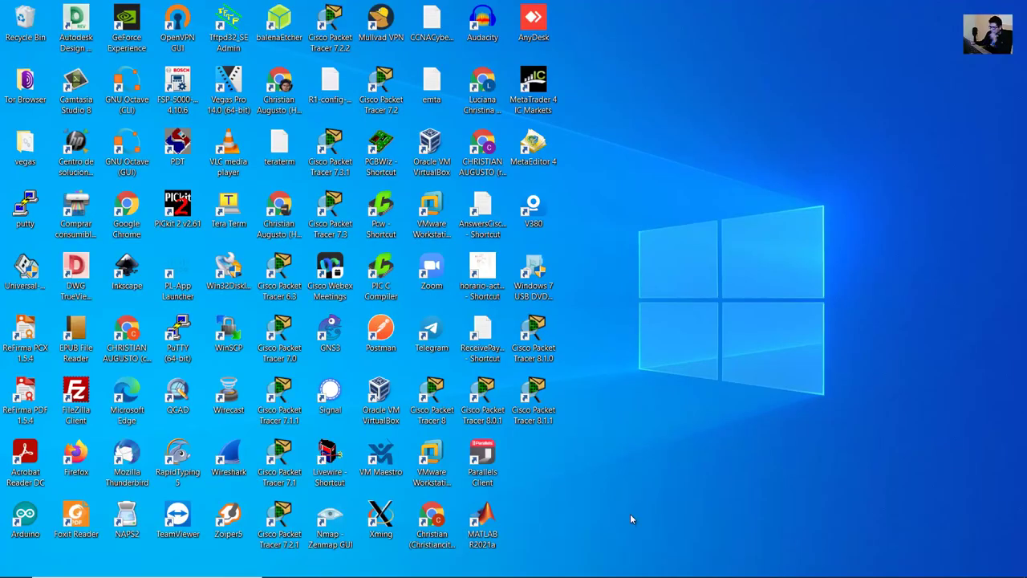
click(512, 566)
scroll(585, 382, up, 4)
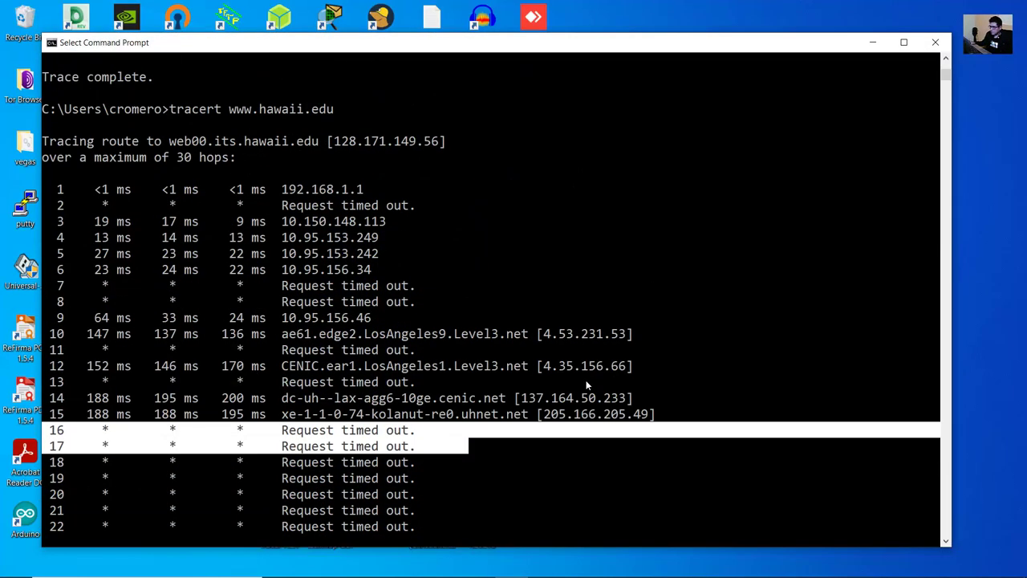
scroll(586, 385, up, 4)
drag(63, 380, 393, 386)
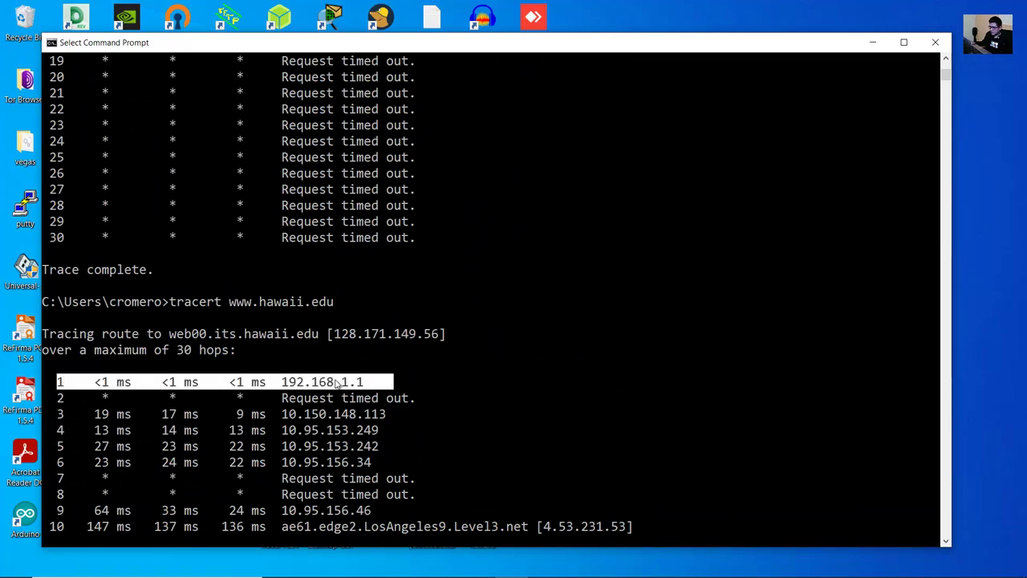
scroll(344, 384, up, 18)
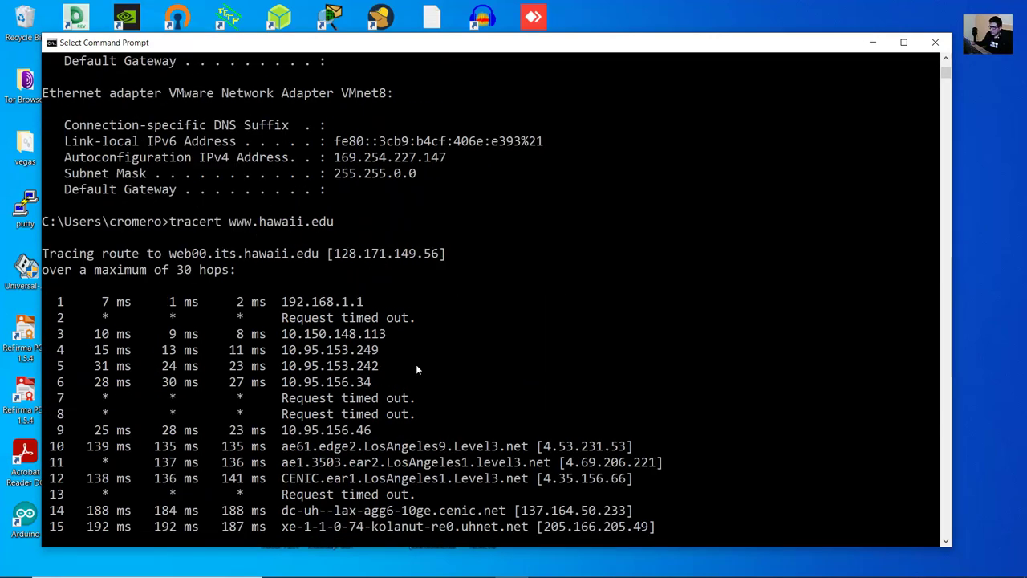
drag(337, 276, 454, 271)
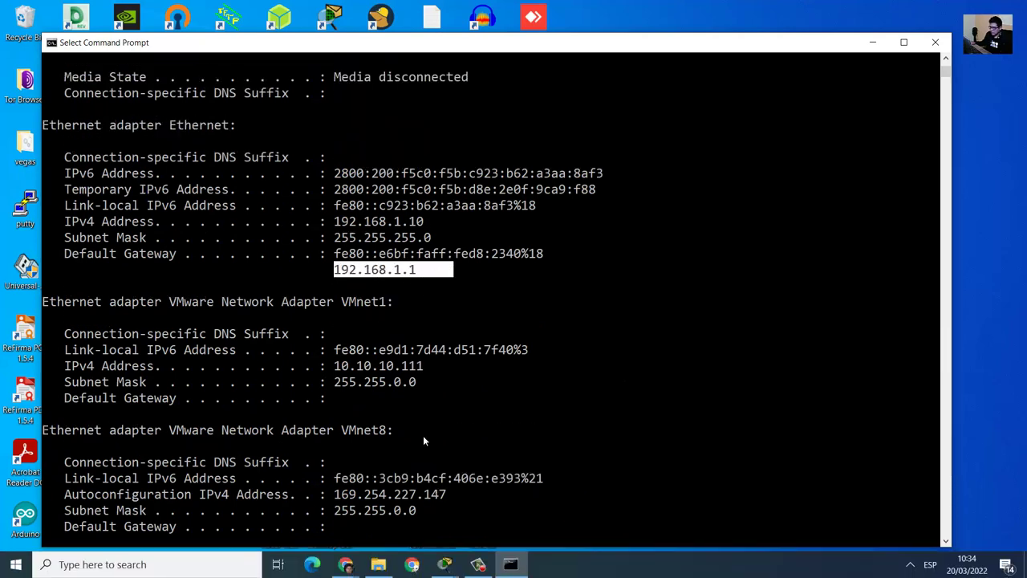
Step: Switch to Packet Tracer and read instruction e, highlighting the sentences on timestamp values, roundtrip time, and the router's IP address
click(446, 564)
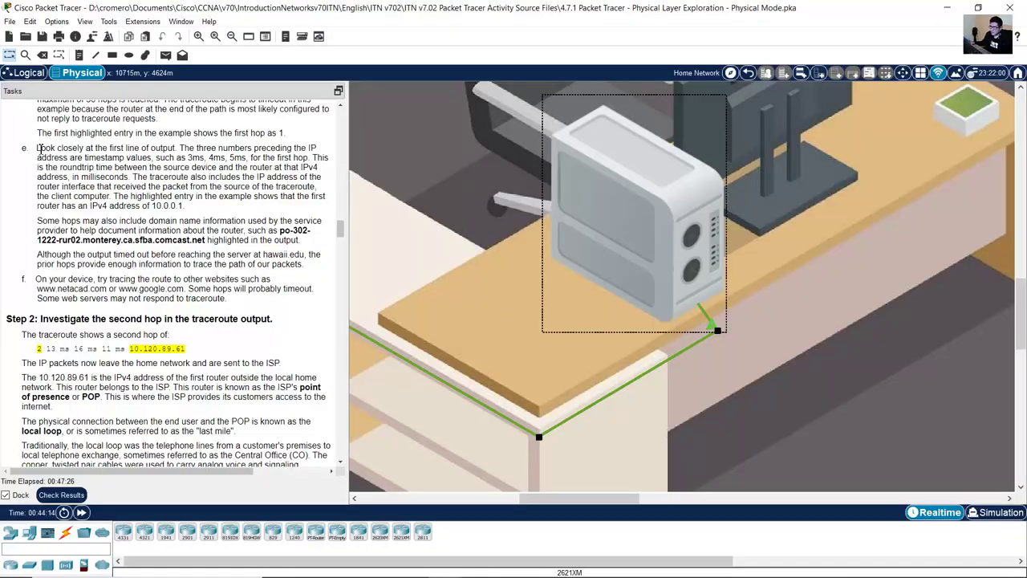
drag(37, 148, 201, 158)
click(185, 147)
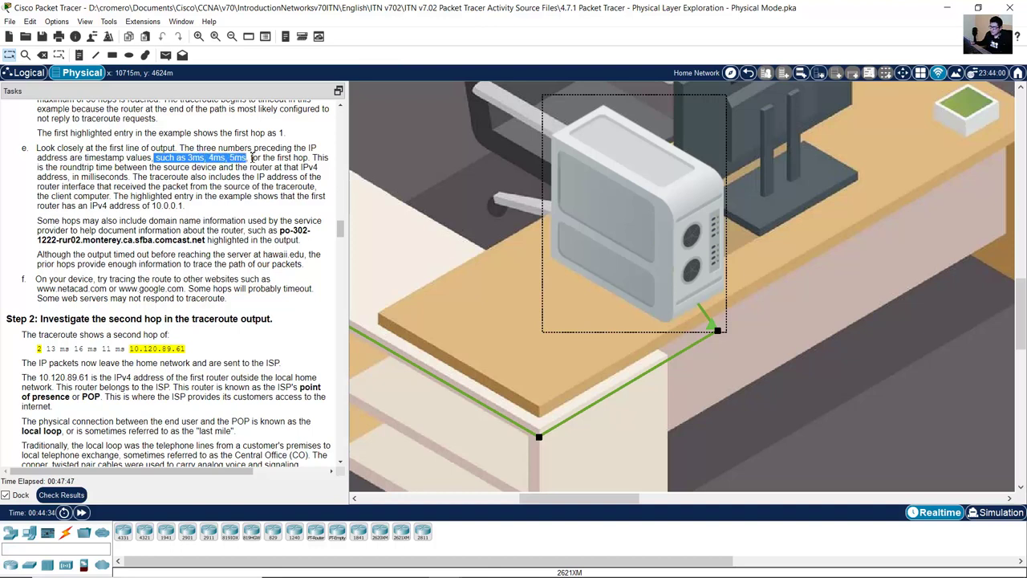
drag(251, 157, 307, 157)
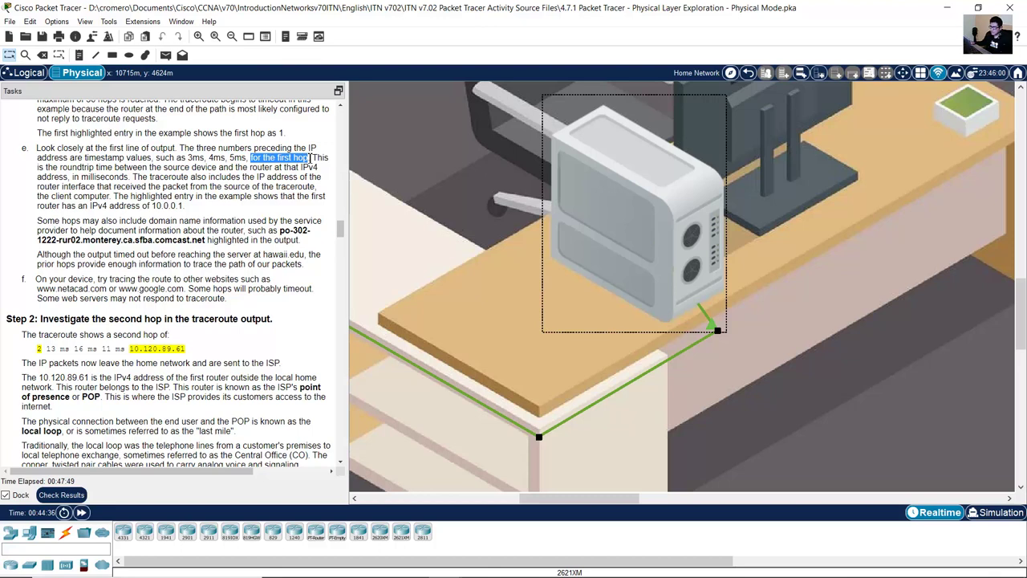
drag(313, 158, 311, 186)
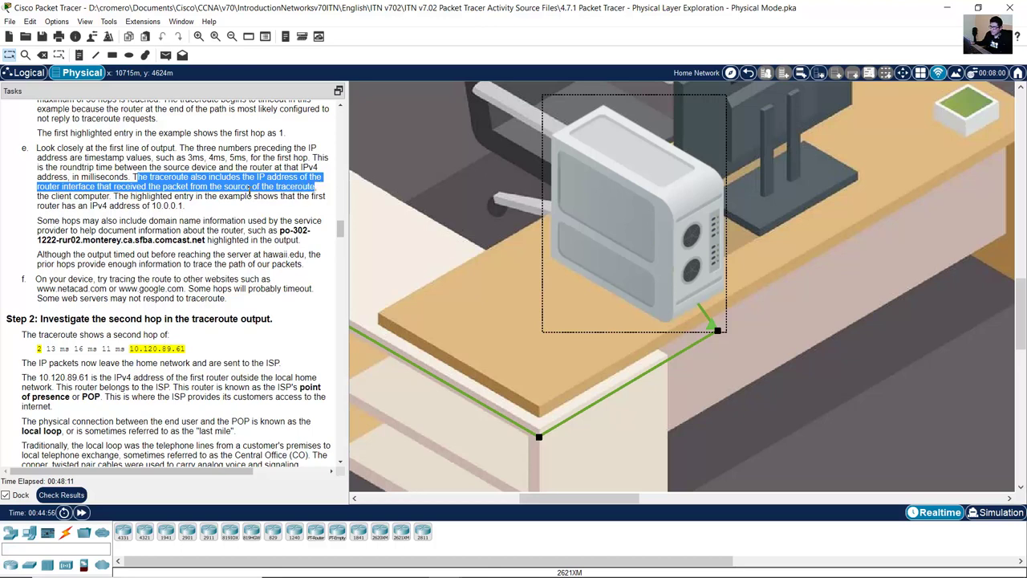
drag(38, 196, 110, 207)
drag(139, 206, 186, 206)
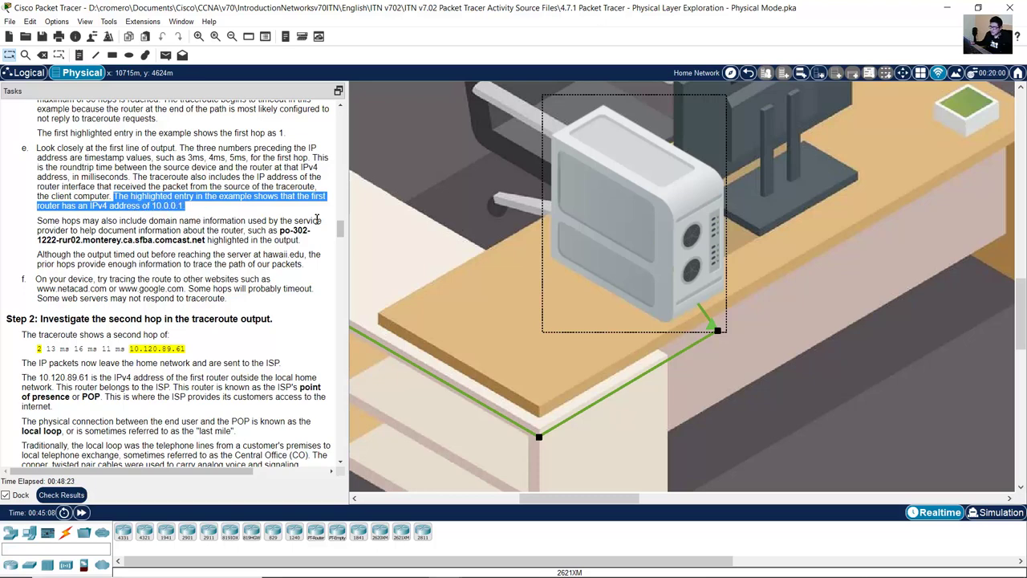
Step: Return to the sample output and highlight the first hop's three time values and its address 10.0.0.1
drag(342, 235, 343, 214)
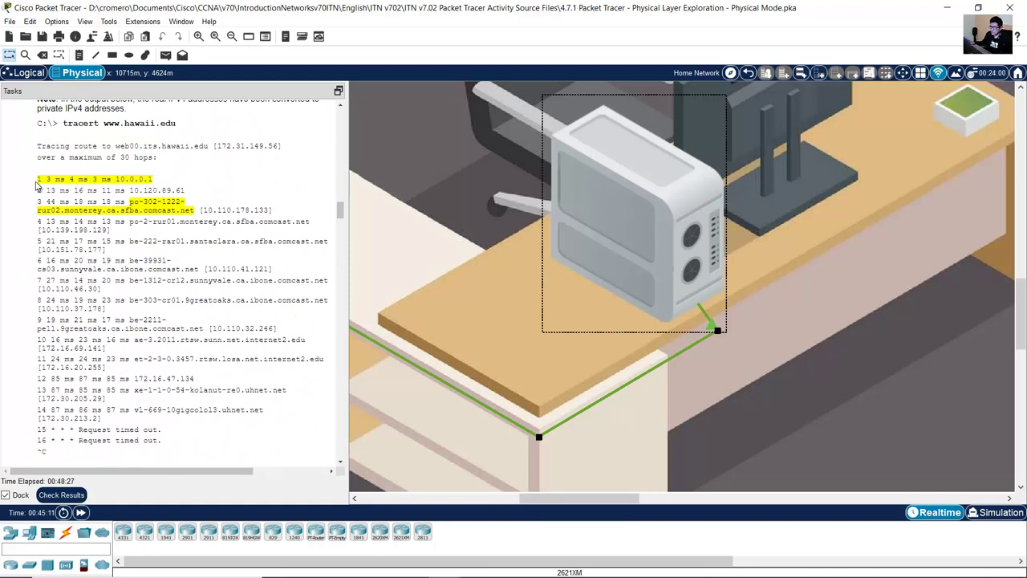
drag(36, 179, 161, 182)
click(92, 193)
drag(47, 179, 111, 179)
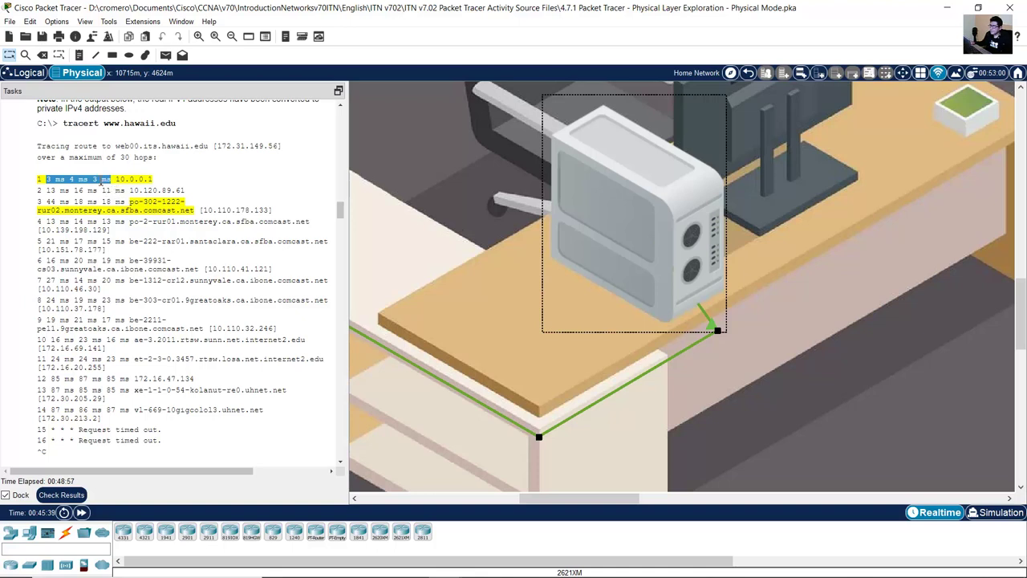
drag(116, 180, 154, 180)
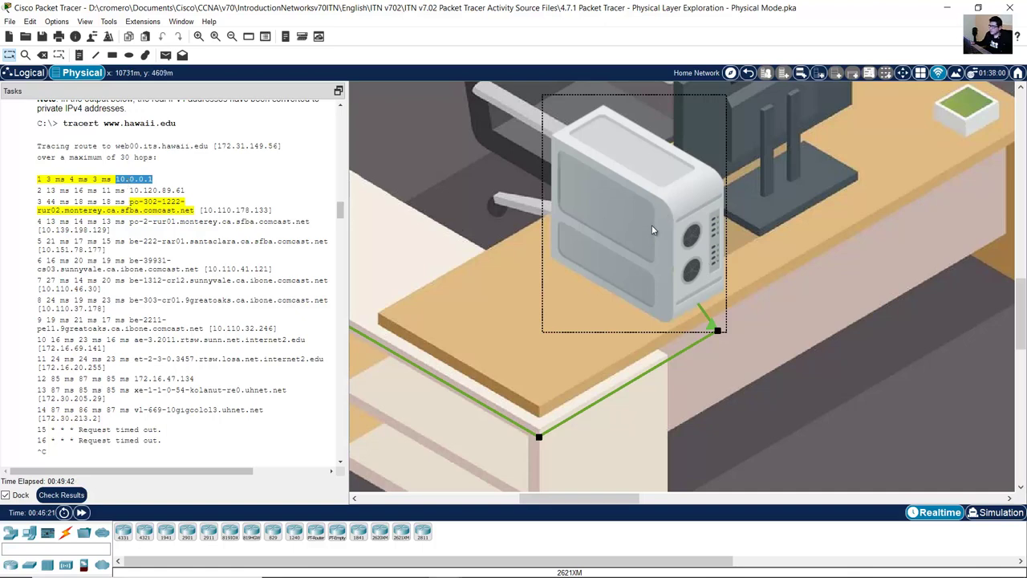
Step: Examine the first hop in the Home PC's trace output, highlighting its three time values and its IP address
click(670, 227)
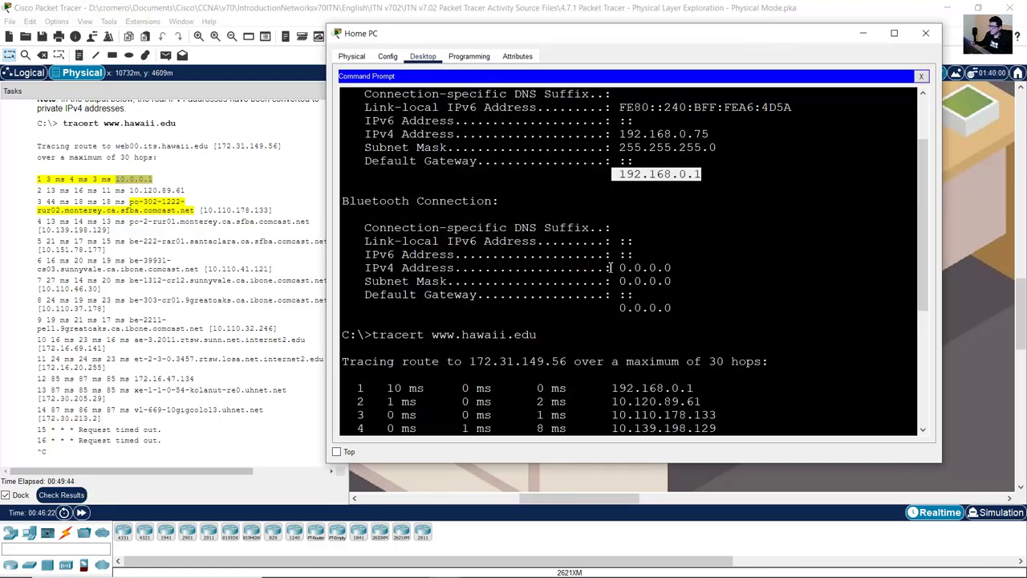
scroll(610, 267, down, 6)
drag(382, 159, 489, 162)
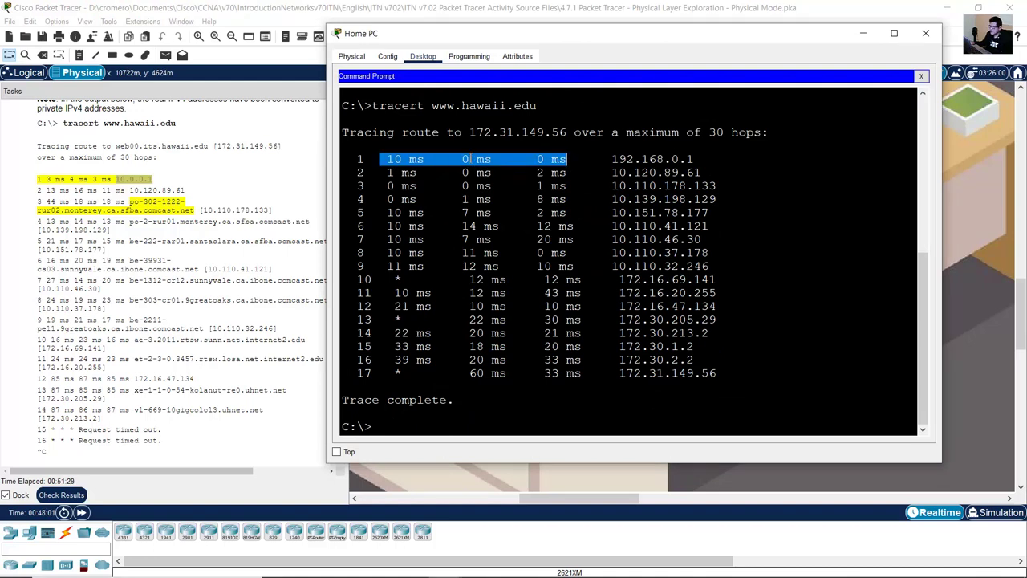
drag(390, 158, 576, 159)
click(601, 159)
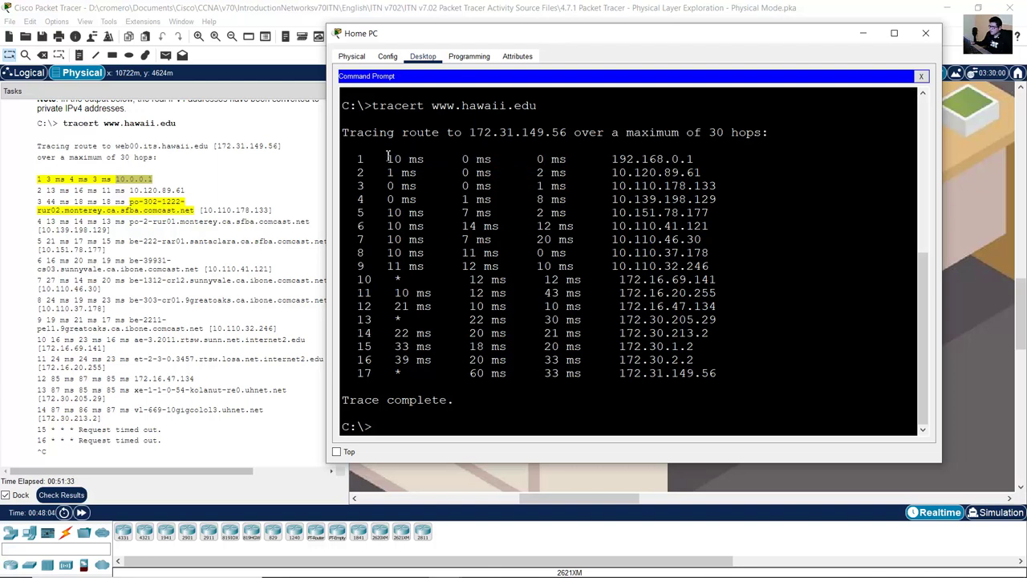
drag(387, 159, 741, 159)
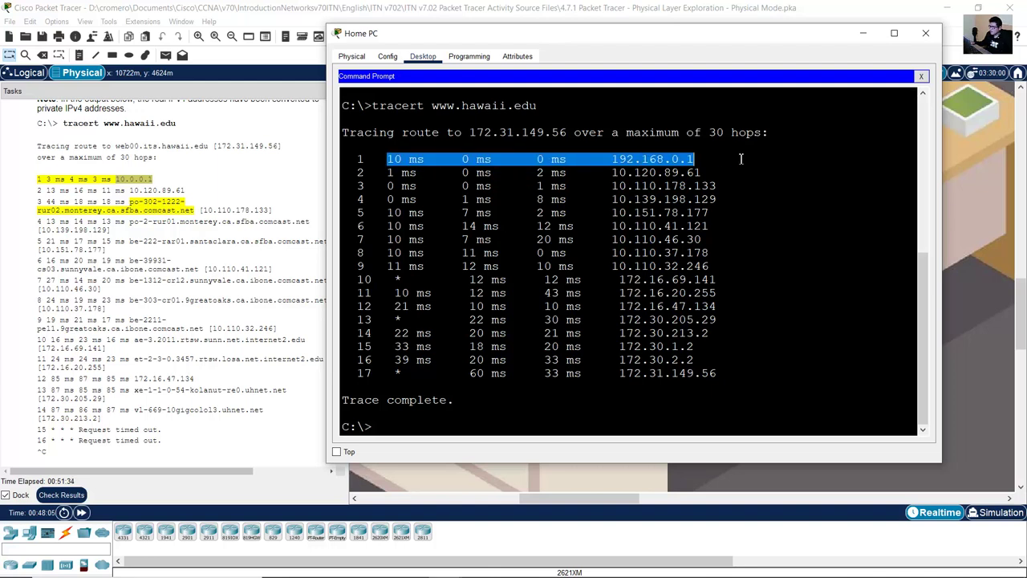
click(619, 159)
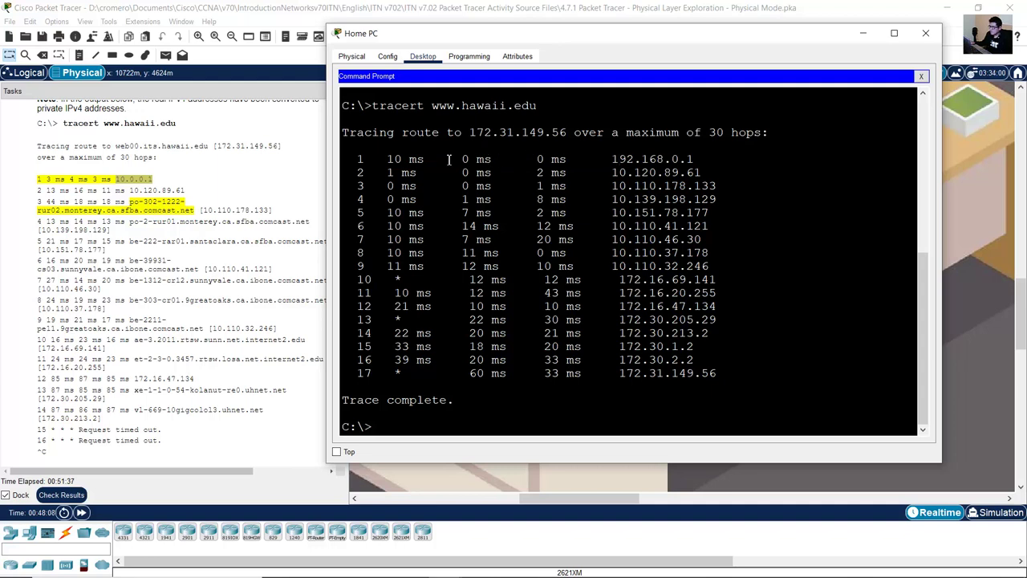
drag(613, 159, 721, 160)
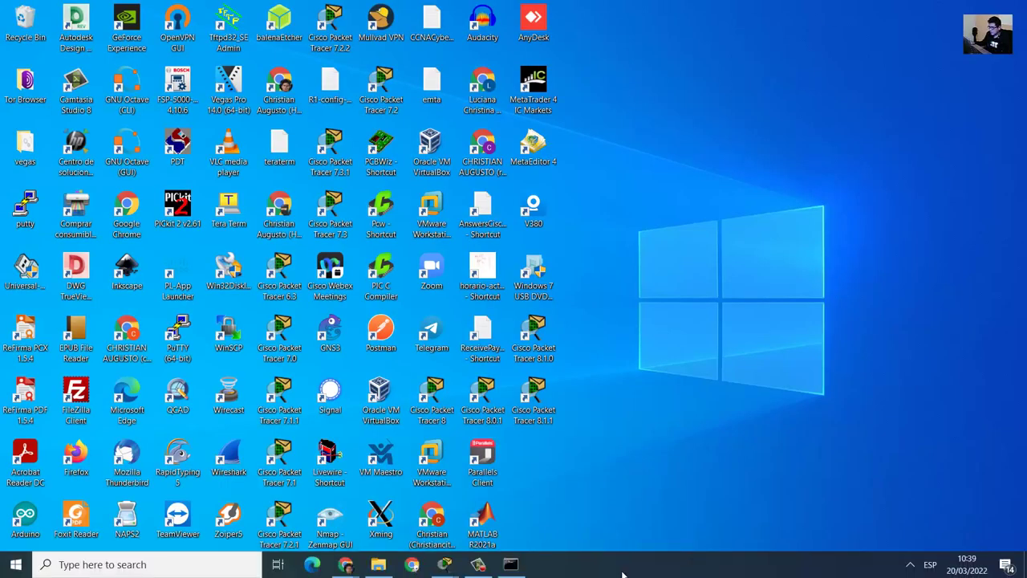
Step: Switch to the Windows Command Prompt and highlight the first hop's address and each of its three time values
click(511, 563)
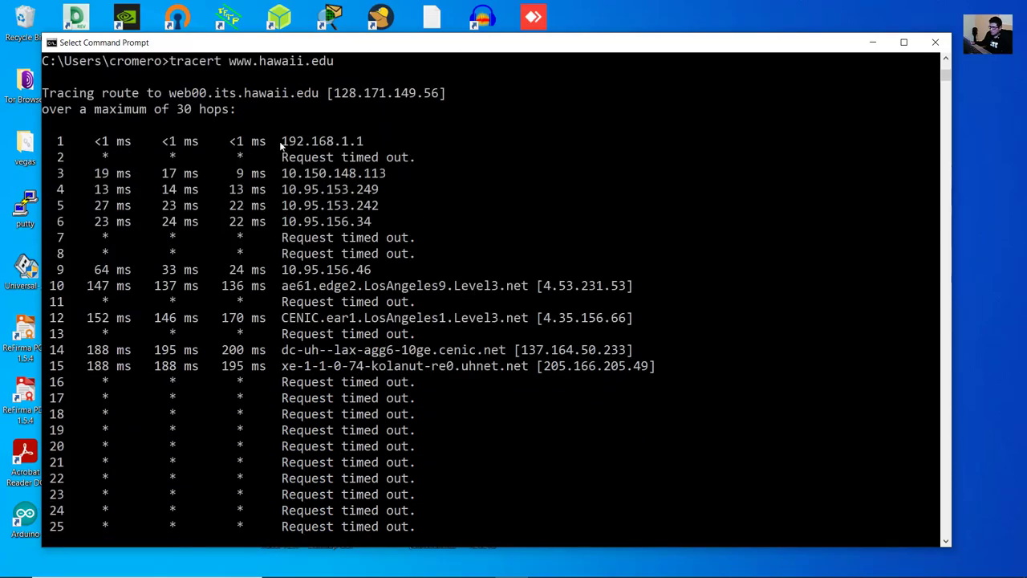
drag(281, 142, 379, 144)
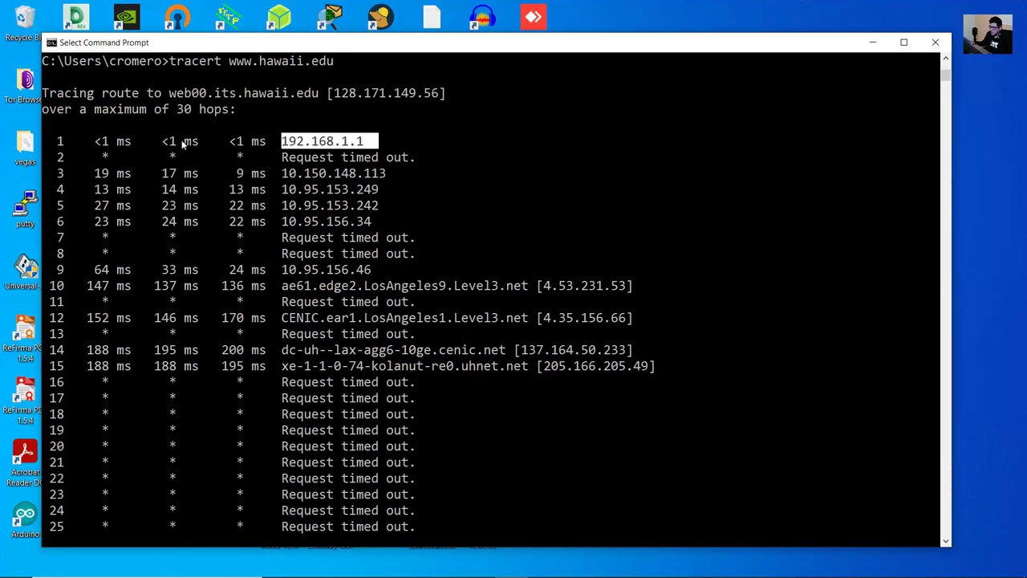
drag(89, 141, 266, 143)
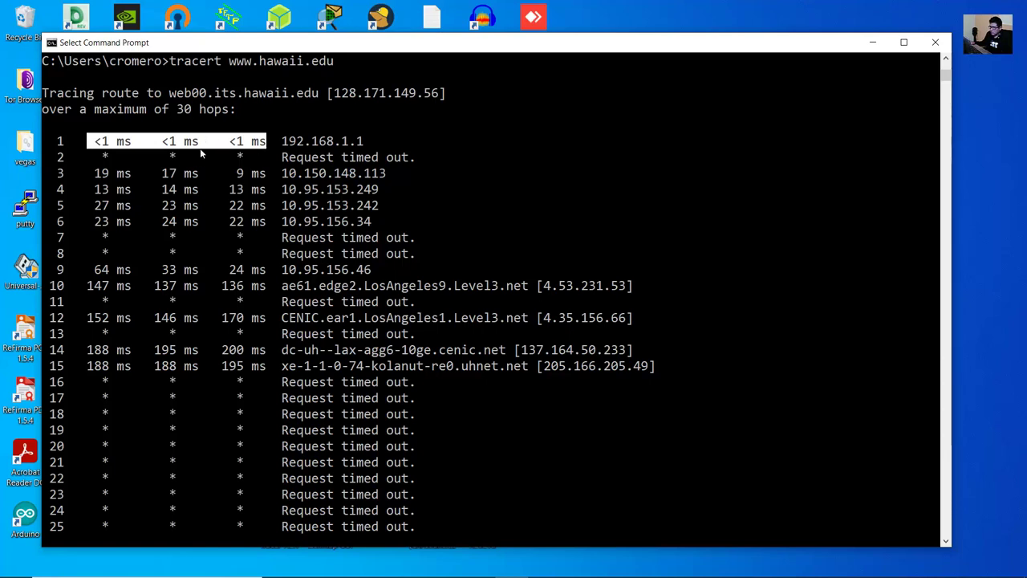
click(166, 141)
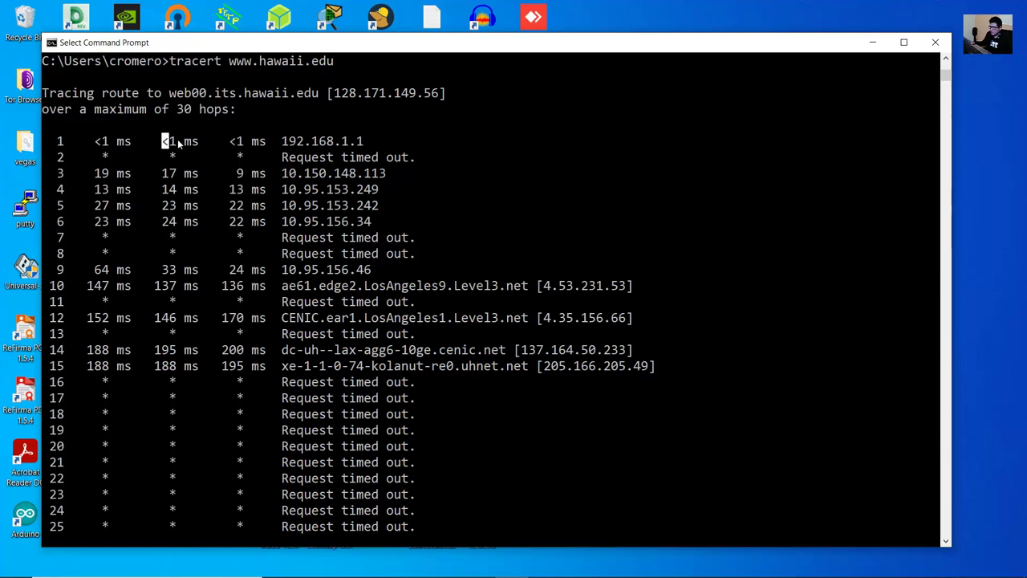
drag(223, 141, 271, 142)
click(97, 141)
click(167, 141)
click(307, 141)
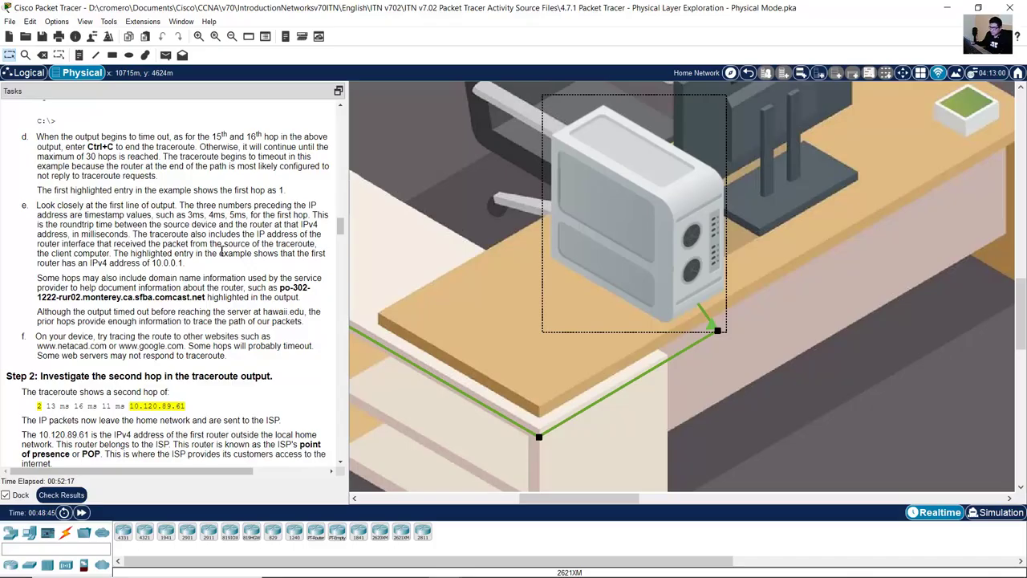
Step: Read instruction e's paragraph on domain name information in Packet Tracer, highlighting the example router name po-302-1222-rur02.monterey.ca.sfba.comcast.net
scroll(39, 215, down, 2)
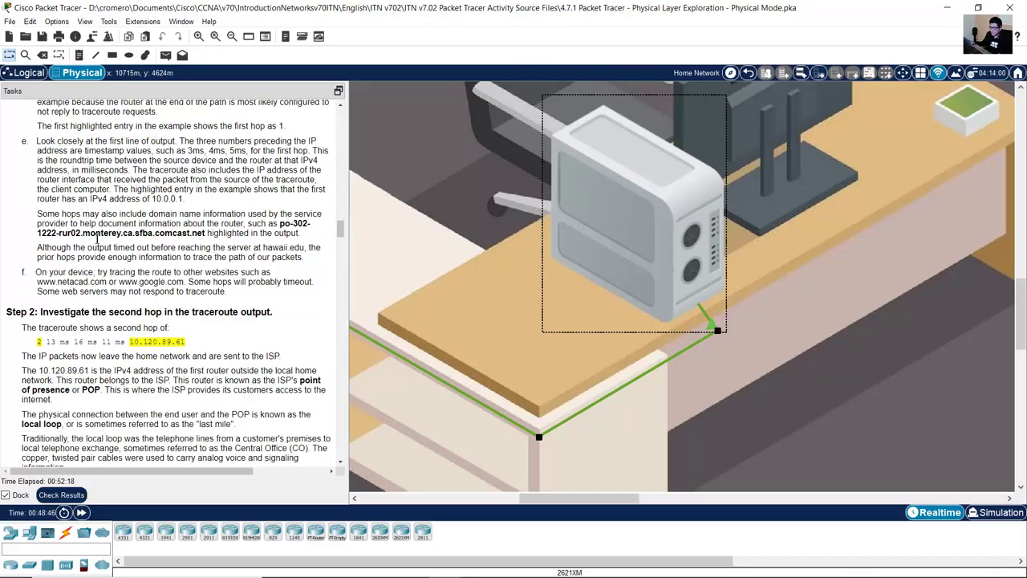
drag(38, 215, 203, 215)
drag(126, 216, 204, 233)
click(285, 223)
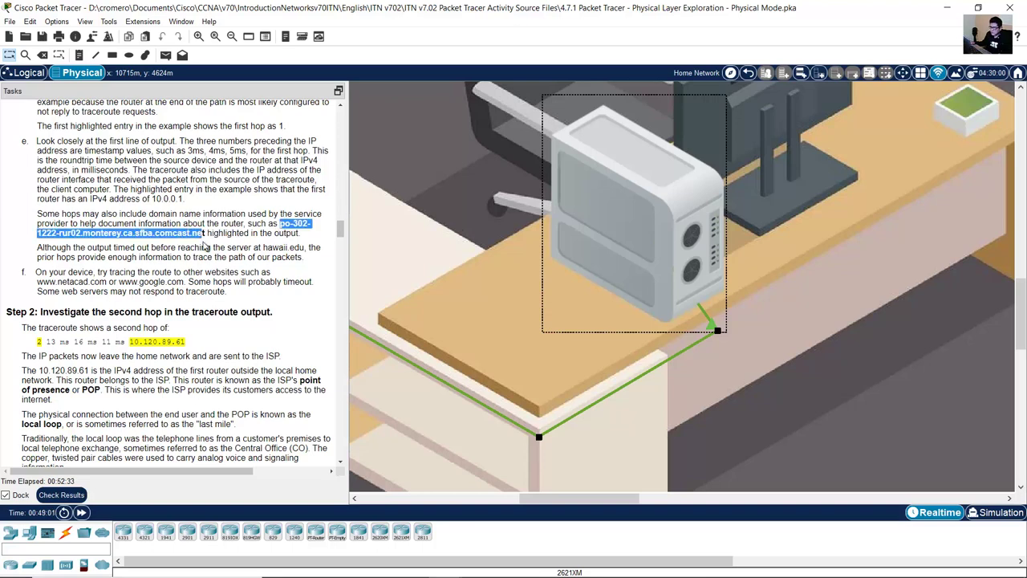
Step: Find hop 3 in the sample output and highlight its router domain name and the IP address in brackets
scroll(204, 250, up, 10)
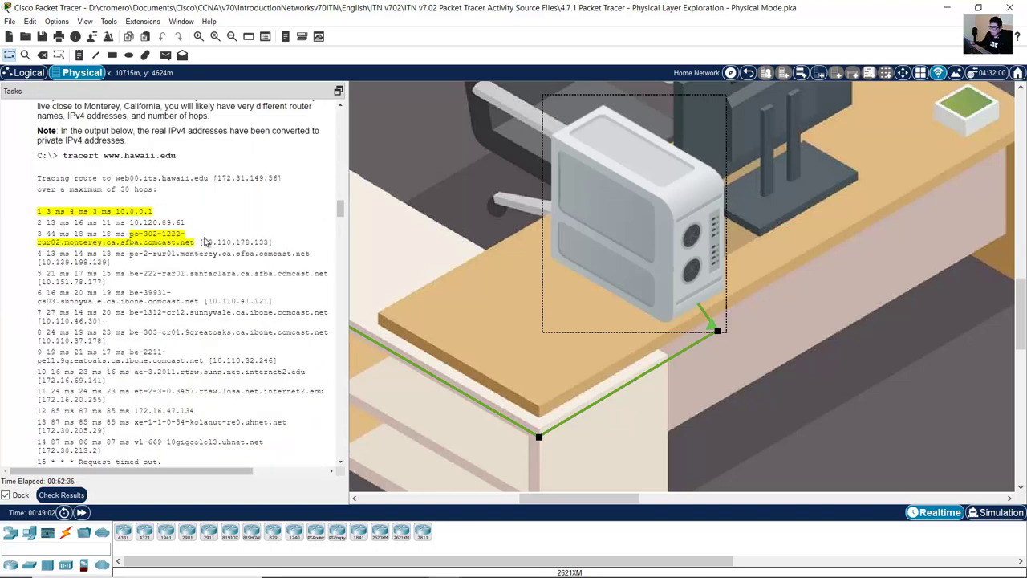
drag(130, 233, 201, 242)
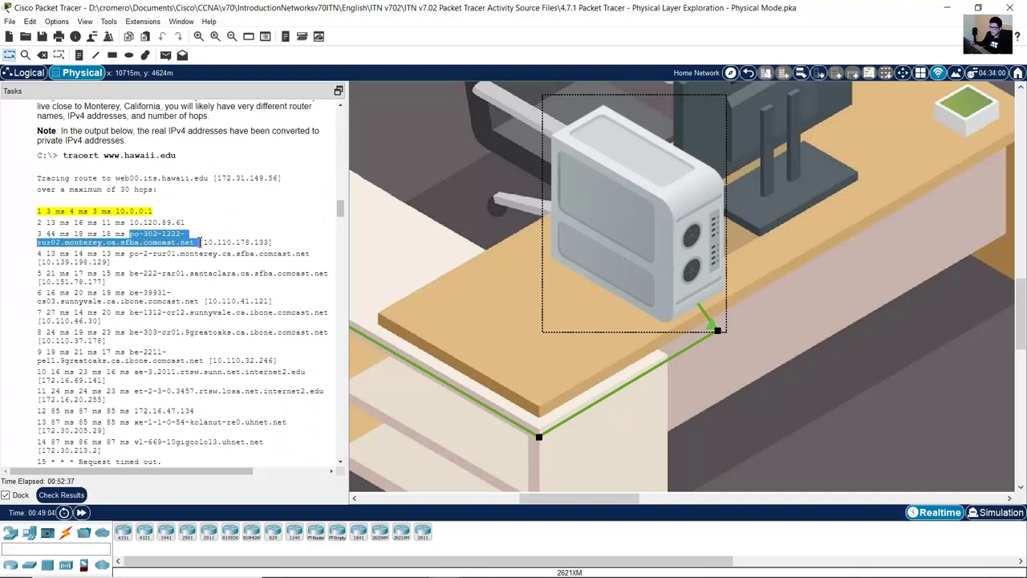
click(158, 238)
drag(131, 238, 275, 242)
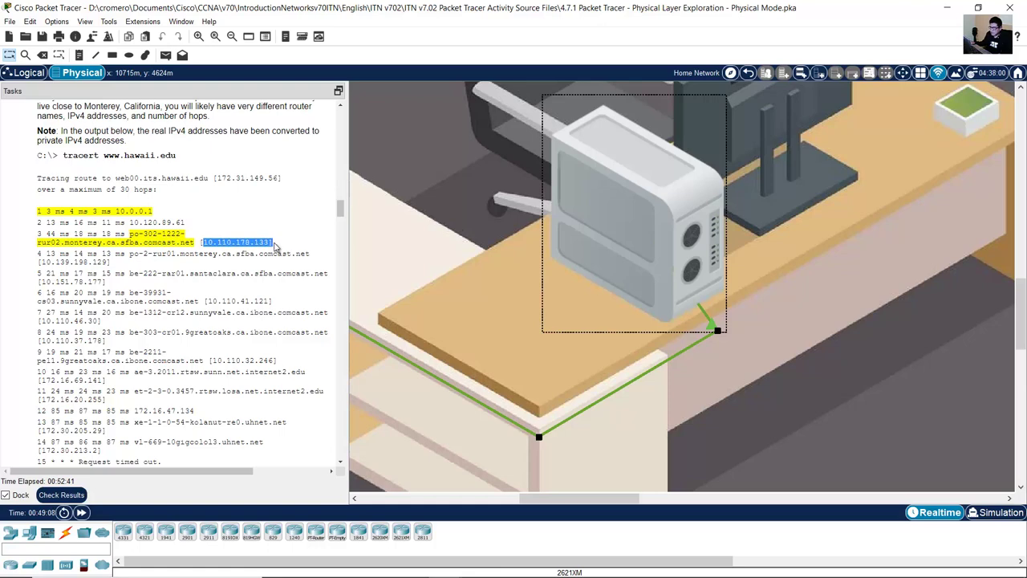
Step: Open the Home PC's trace output and look through its hop lines for router domain names
click(659, 242)
scroll(695, 282, down, 6)
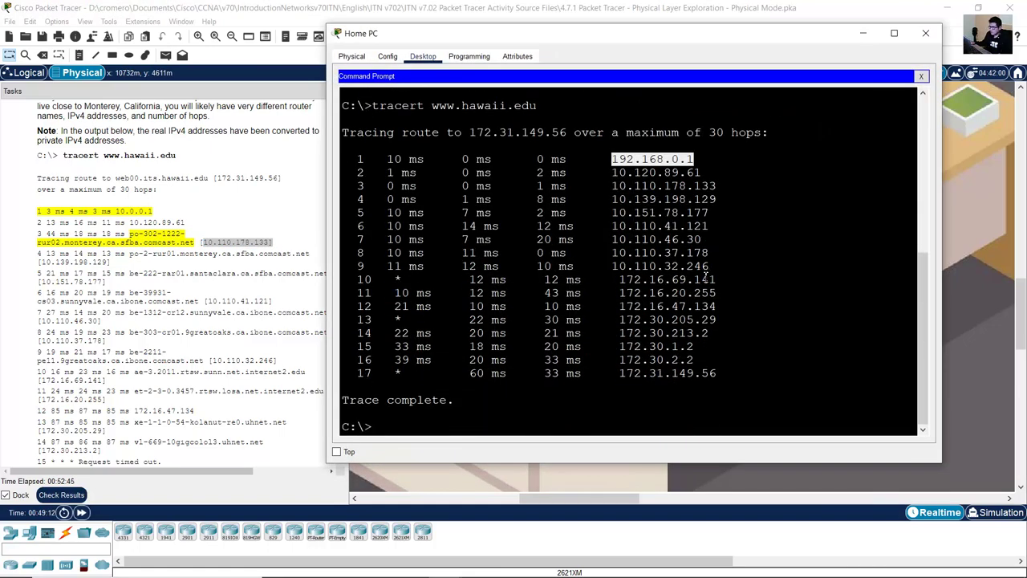
drag(428, 176, 642, 348)
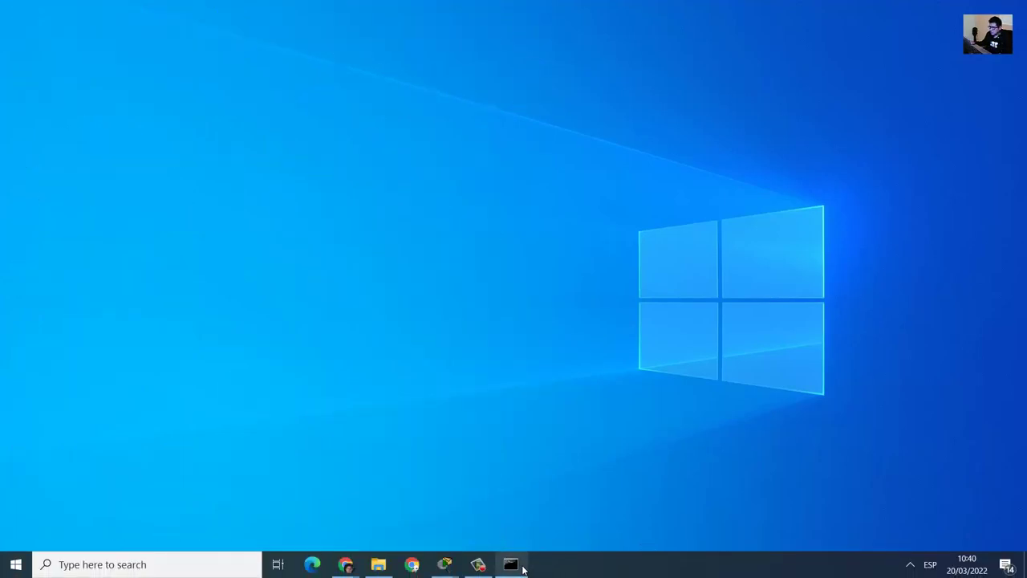
click(522, 568)
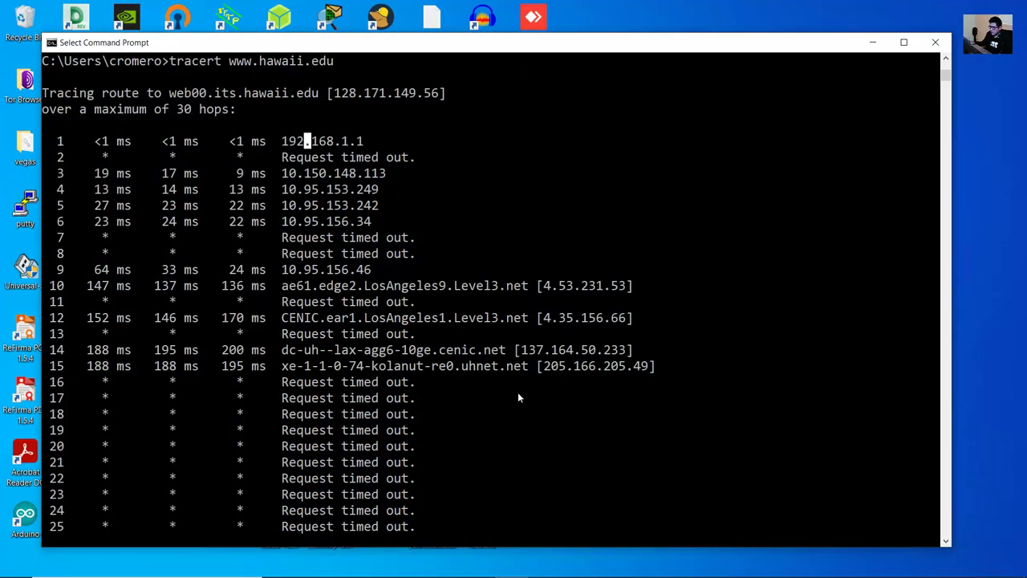
scroll(518, 393, down, 1)
click(518, 397)
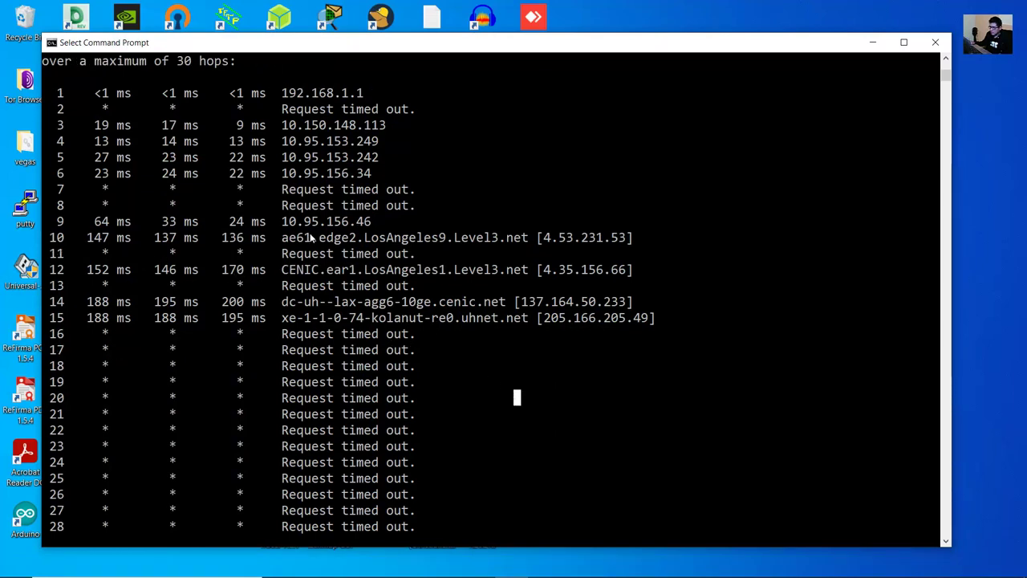
drag(276, 237, 495, 244)
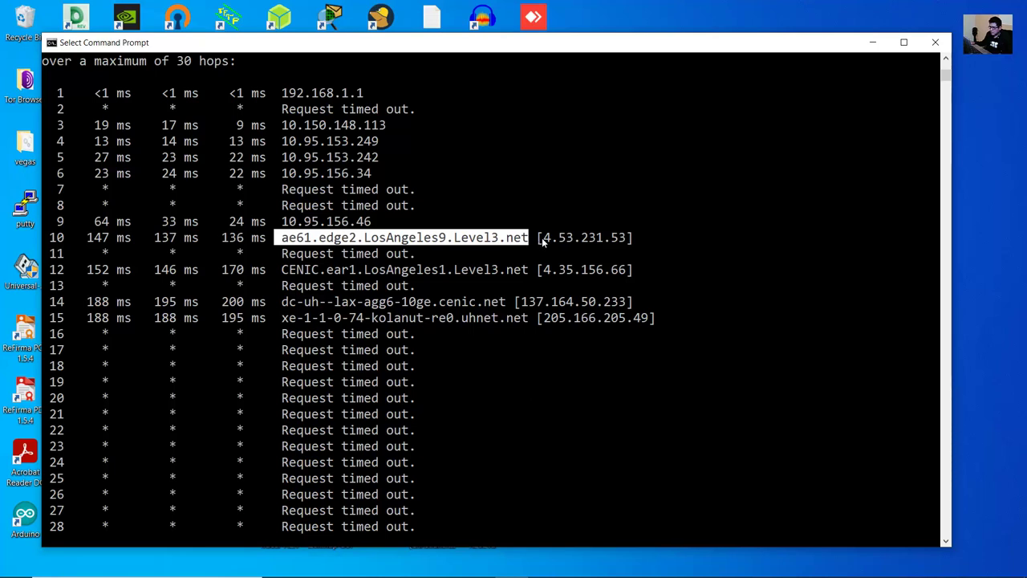
drag(542, 238, 623, 241)
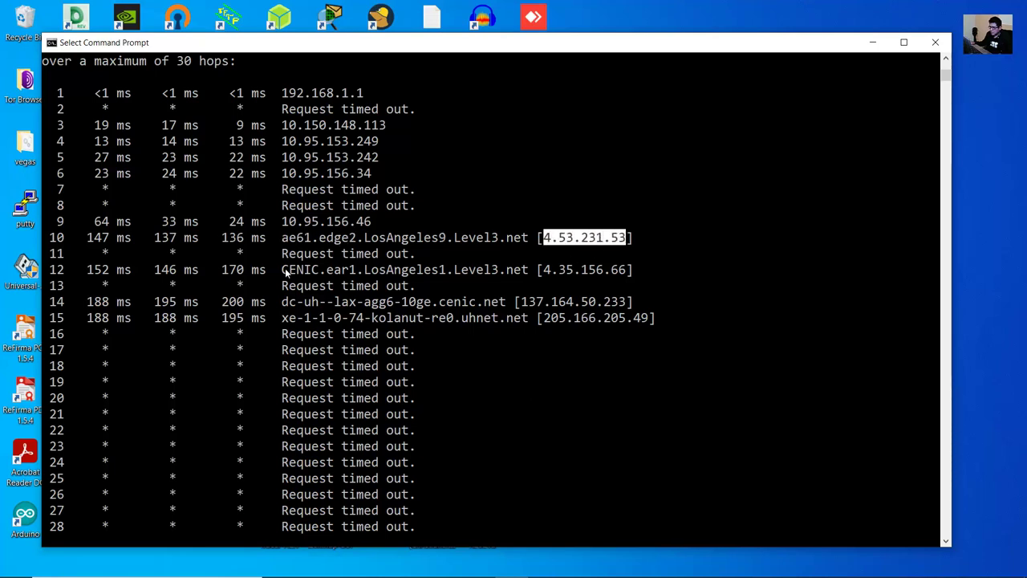
drag(283, 271, 629, 272)
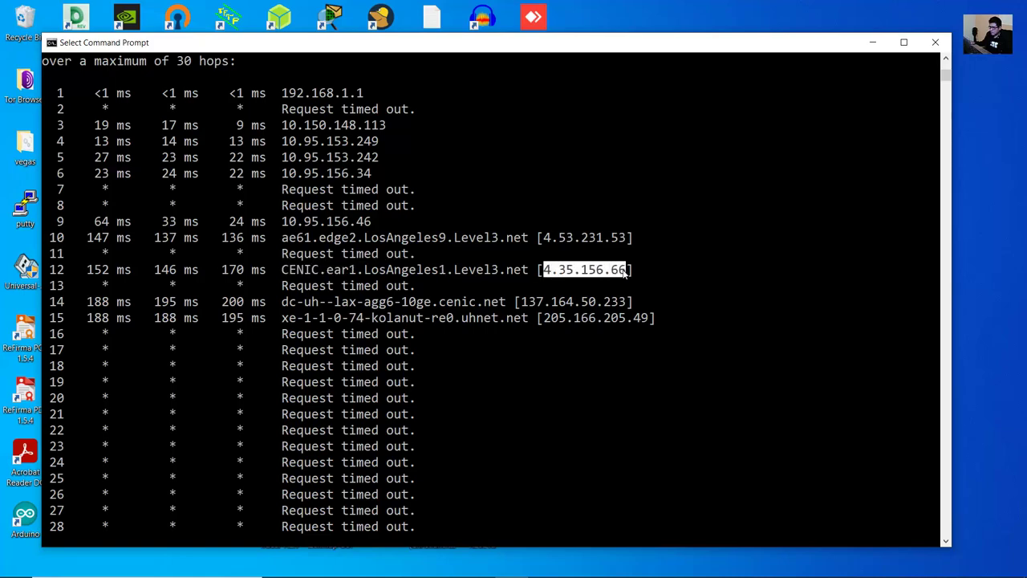
Step: Return to Packet Tracer and read instruction f about tracing the route to other websites, highlighting its text
key(super+d)
key(alt+Tab)
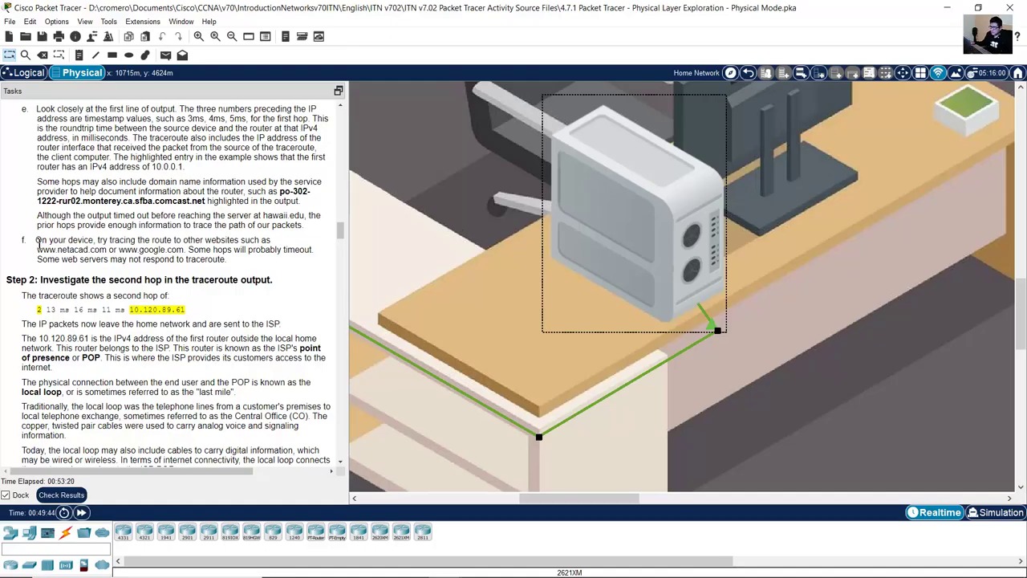
mouse_move(35, 240)
mouse_down()
mouse_move(276, 241)
mouse_move(56, 250)
mouse_move(77, 250)
mouse_move(316, 251)
mouse_move(62, 259)
mouse_move(235, 263)
mouse_up()
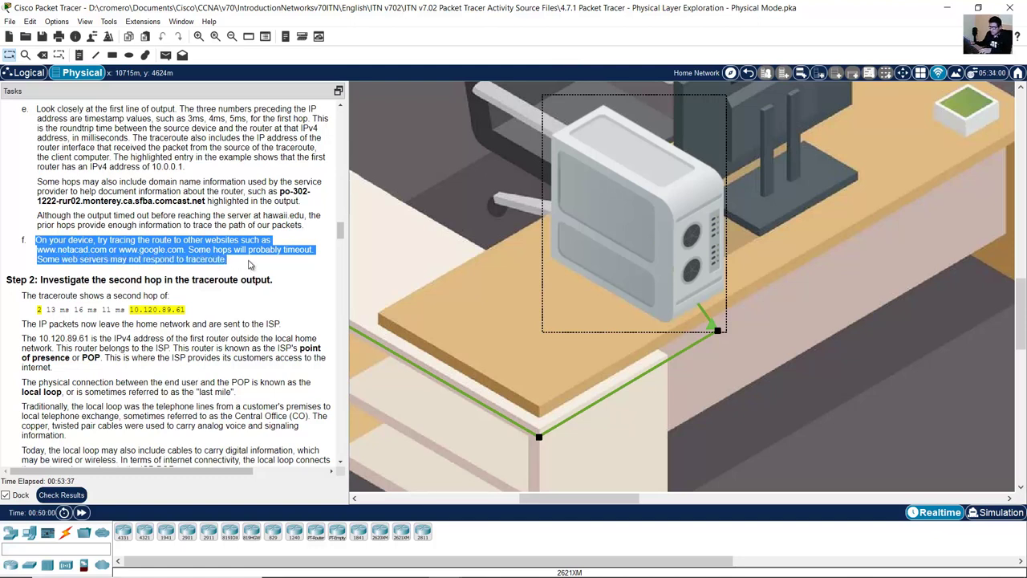
key(super+d)
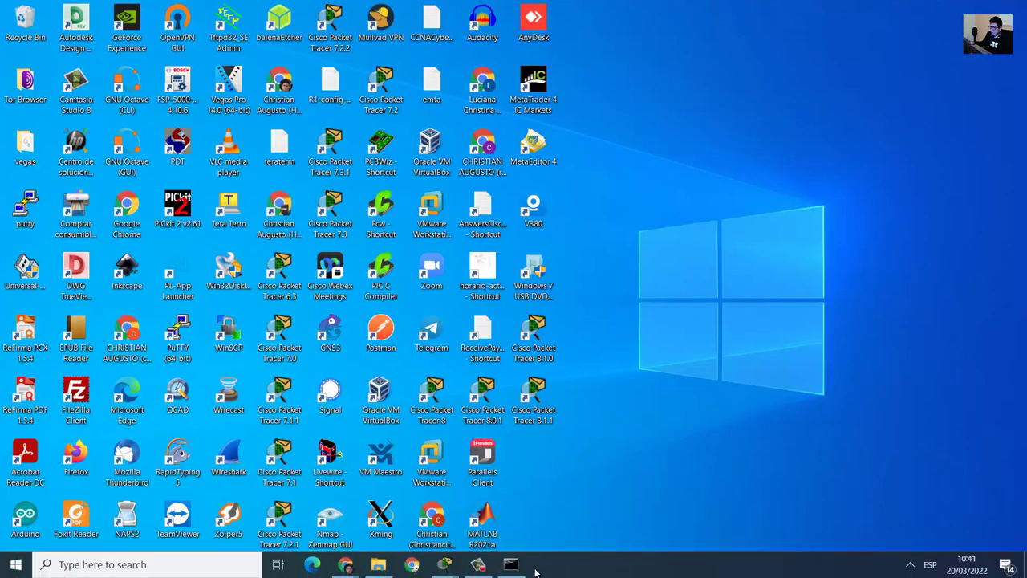
click(518, 566)
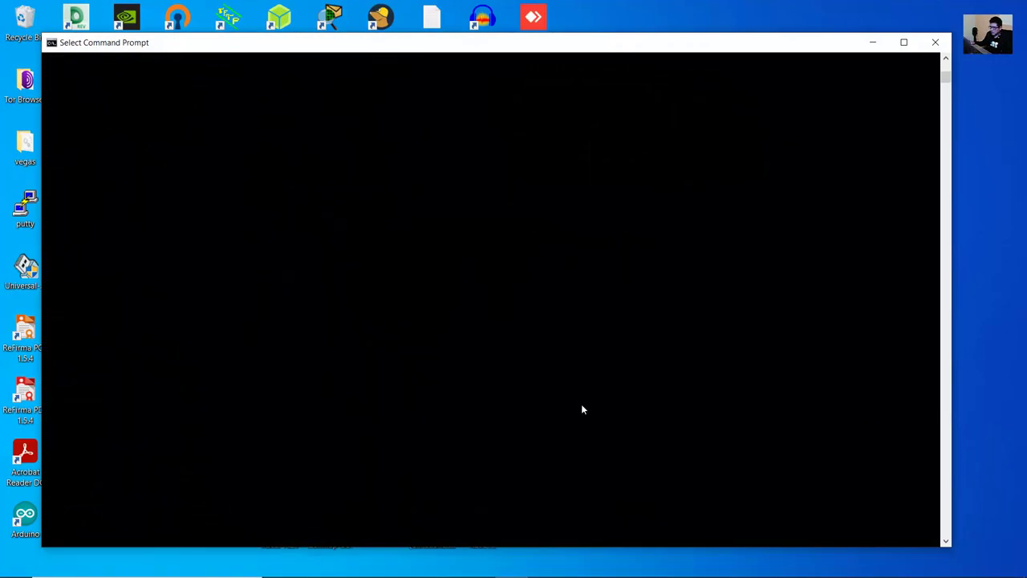
key(Up)
key(BackSpace)
key(BackSpace)
key(BackSpace)
key(BackSpace)
key(BackSpace)
key(BackSpace)
key(BackSpace)
key(BackSpace)
key(BackSpace)
key(BackSpace)
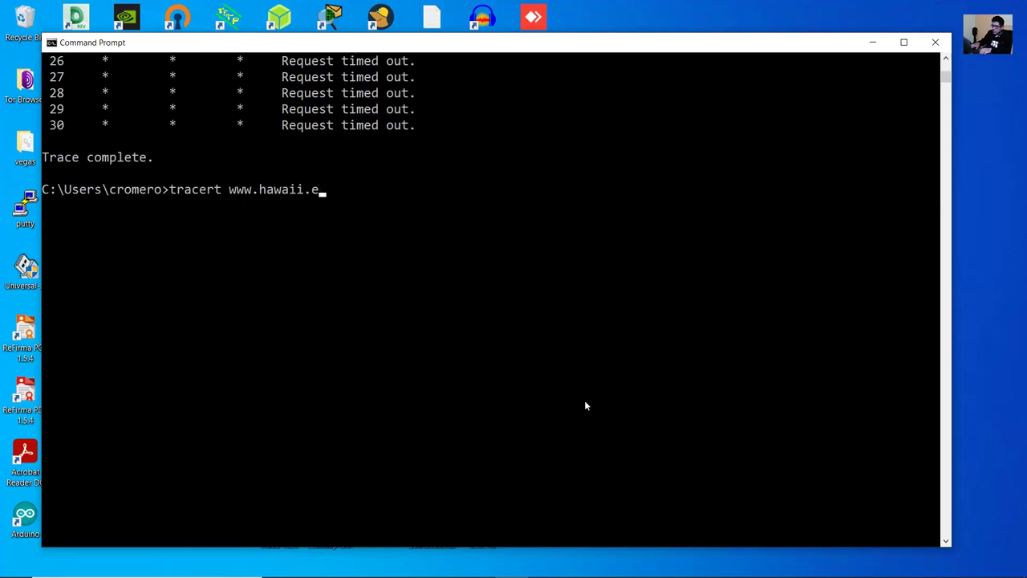
text(google.com)
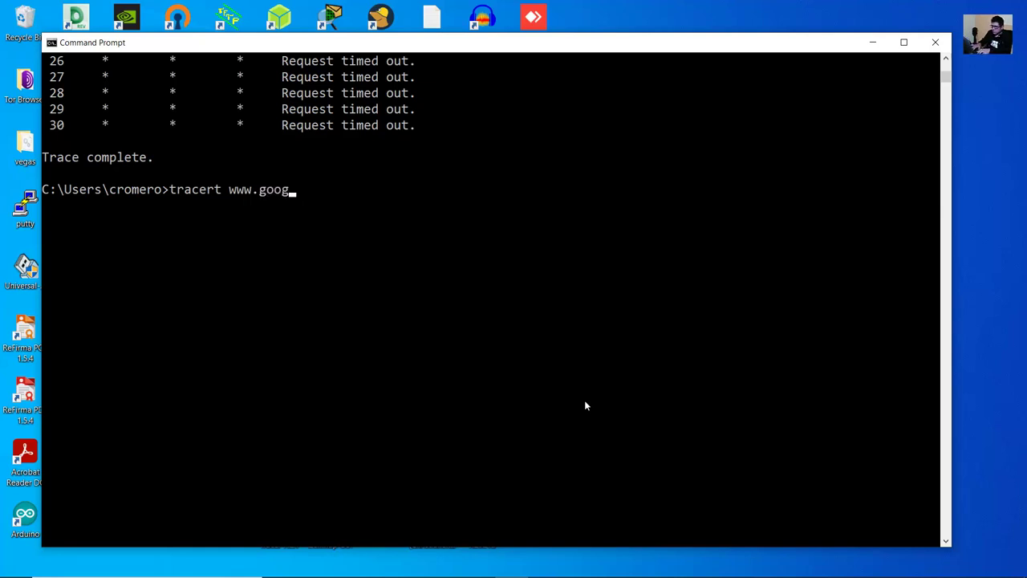
key(Return)
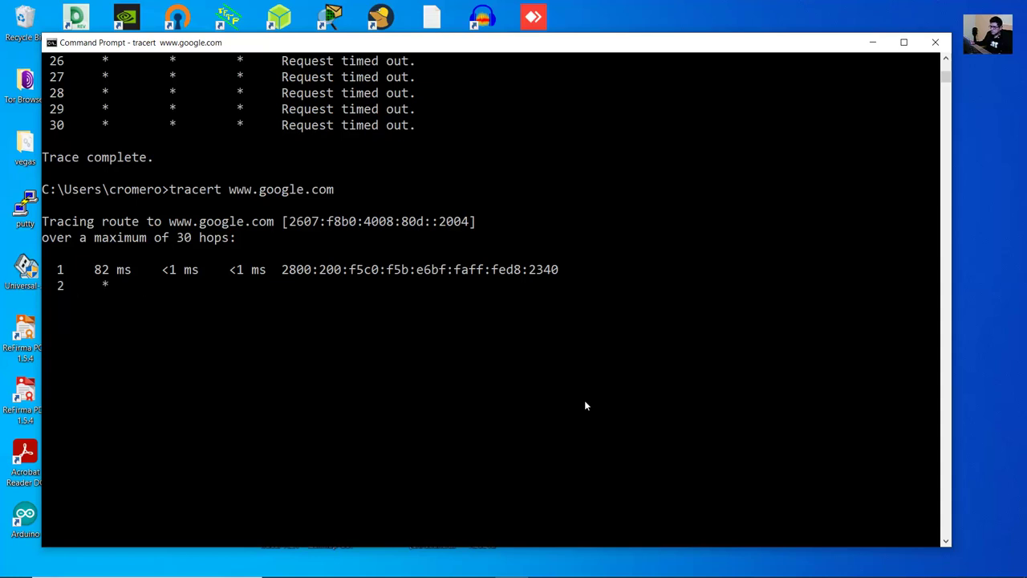
drag(279, 271, 583, 274)
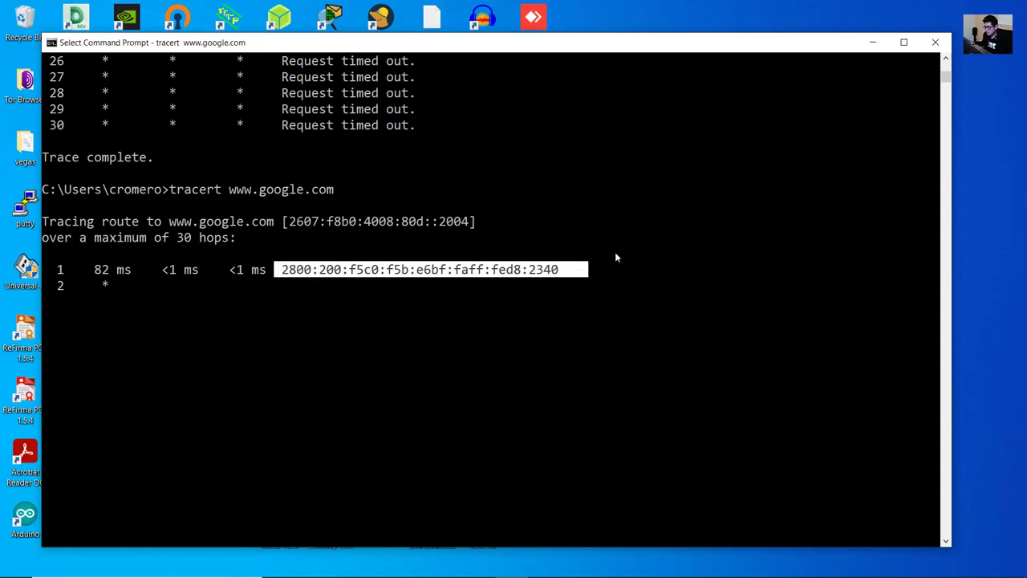
click(613, 253)
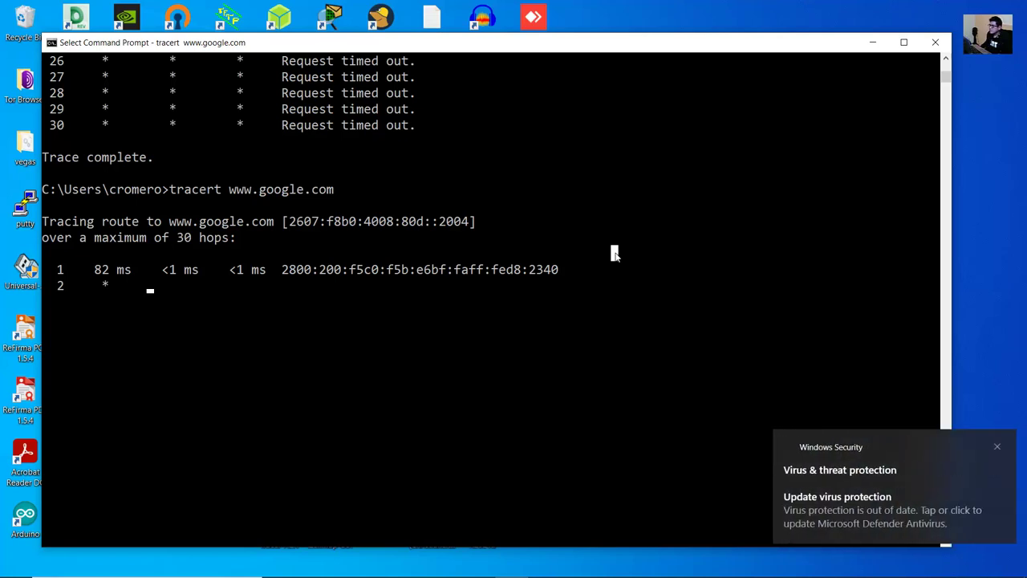
scroll(614, 254, up, 1)
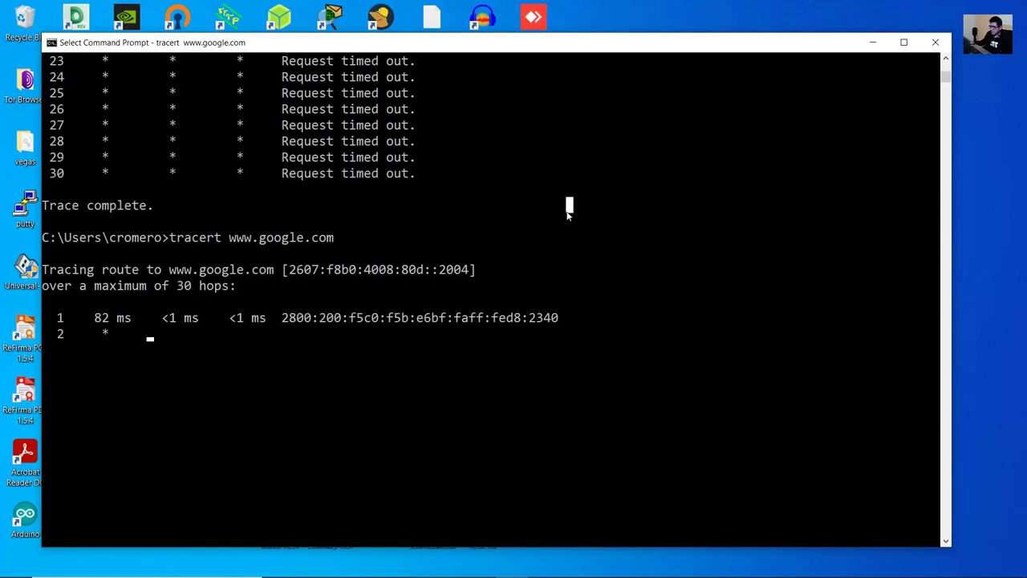
key(Escape)
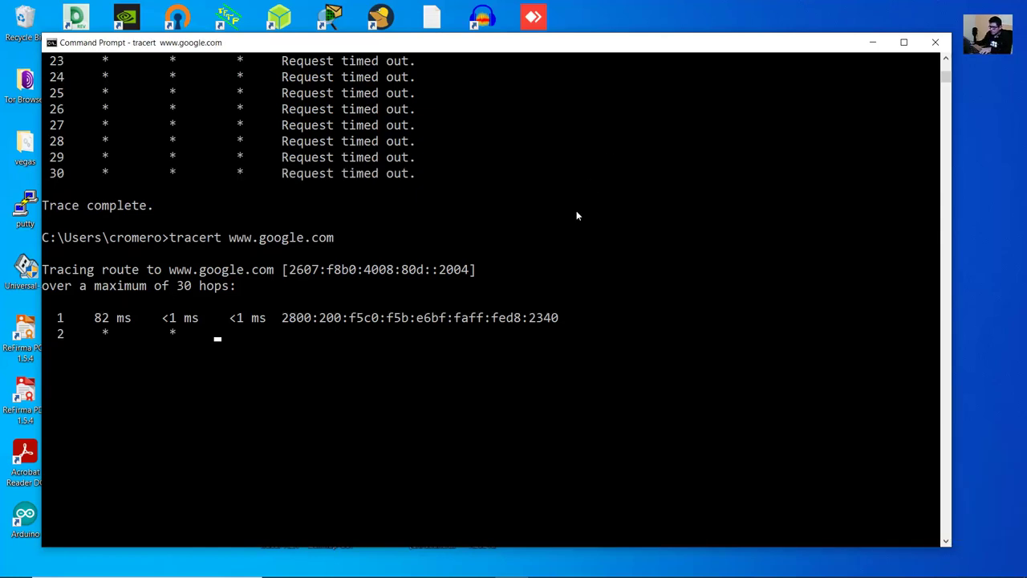
key(ctrl+c)
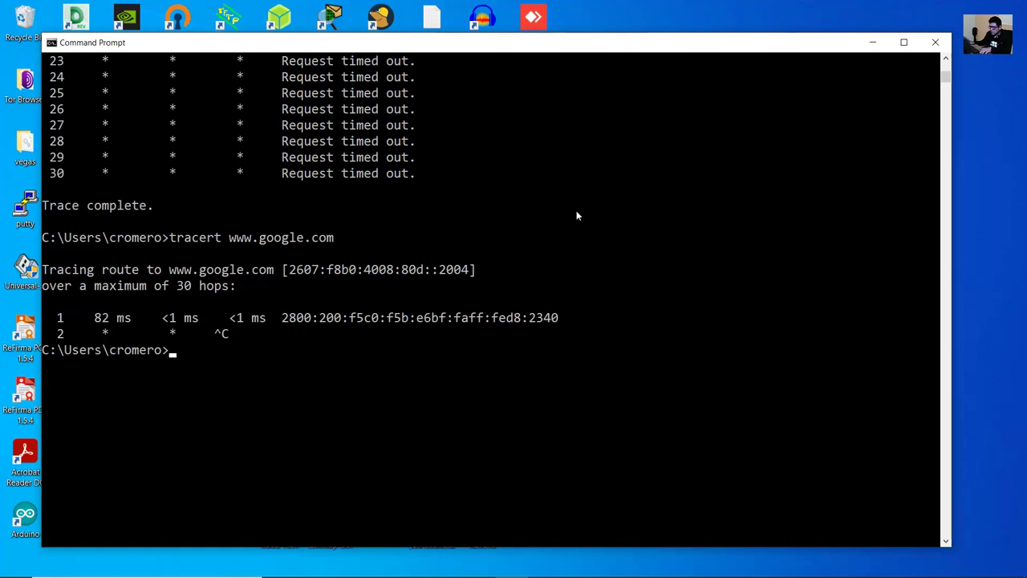
key(Up)
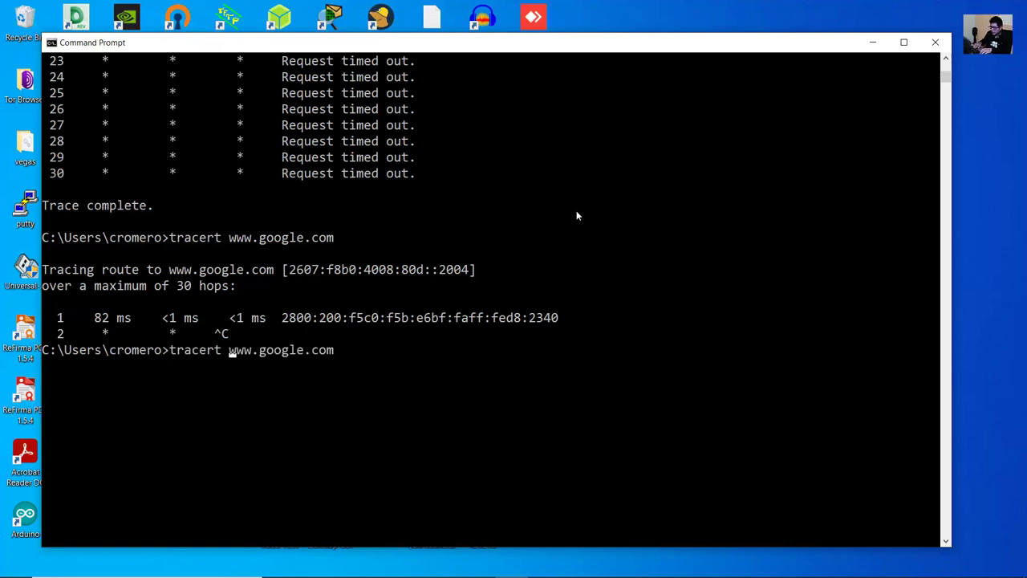
text(-4)
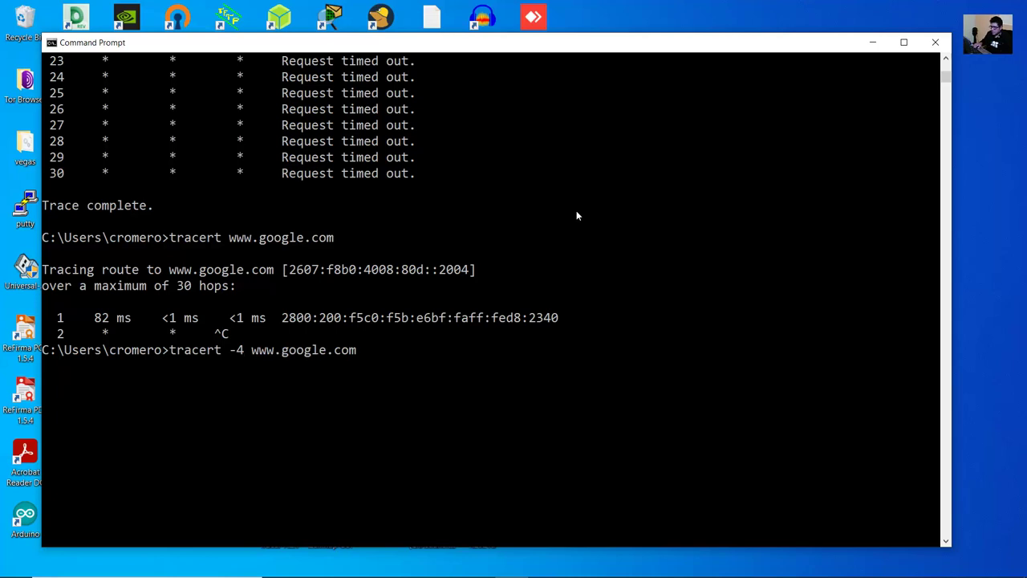
key(Return)
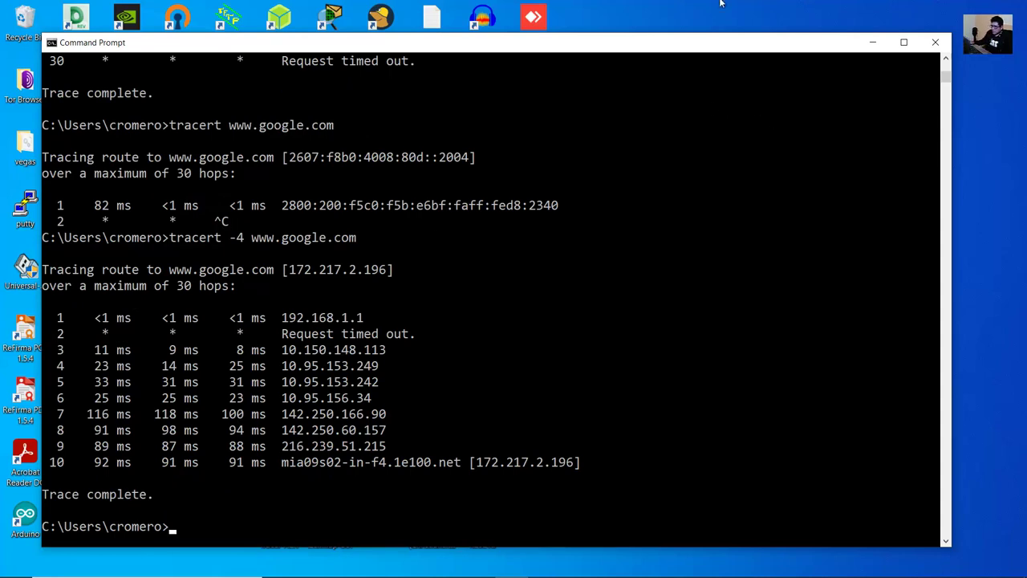
drag(59, 318, 76, 462)
right_click(78, 330)
drag(67, 317, 572, 465)
click(482, 462)
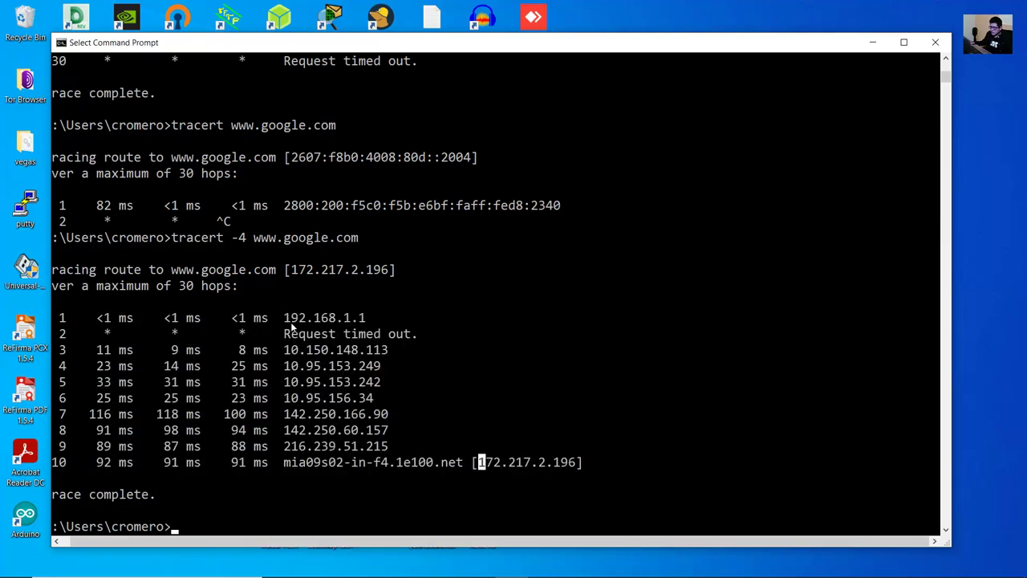
drag(286, 319, 385, 322)
drag(293, 335, 382, 351)
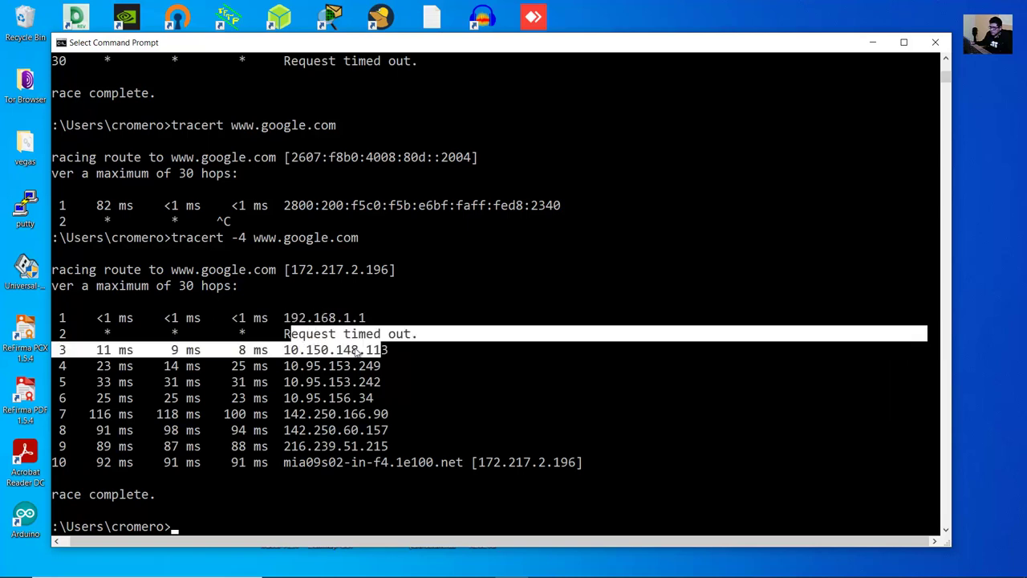
drag(298, 366, 388, 368)
drag(293, 398, 342, 430)
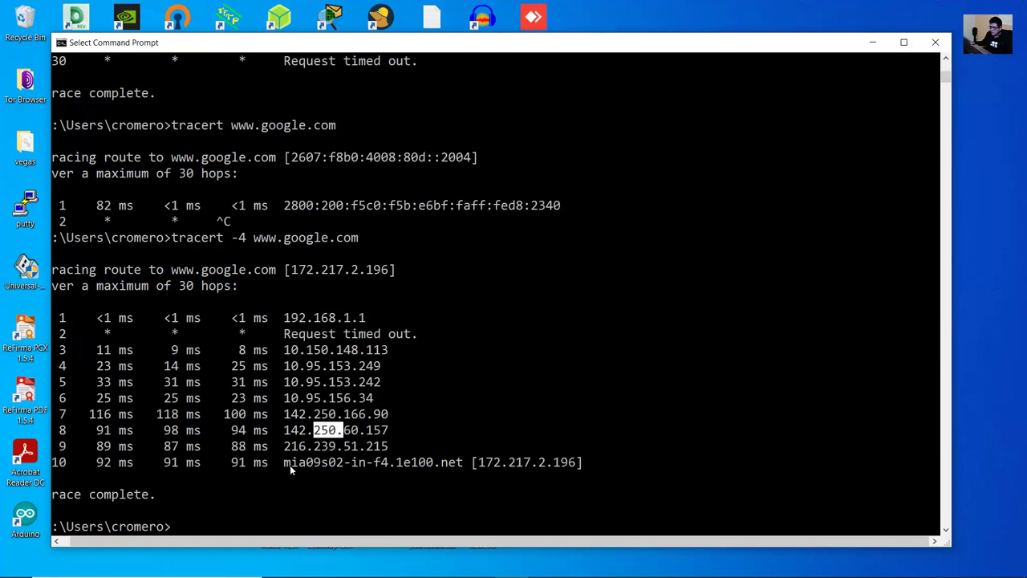
Step: Examine hop 10 of the IPv4 trace, highlighting its domain name mia09s02-in-f4.1e100.net and the IP address in brackets
drag(285, 466, 598, 467)
click(527, 465)
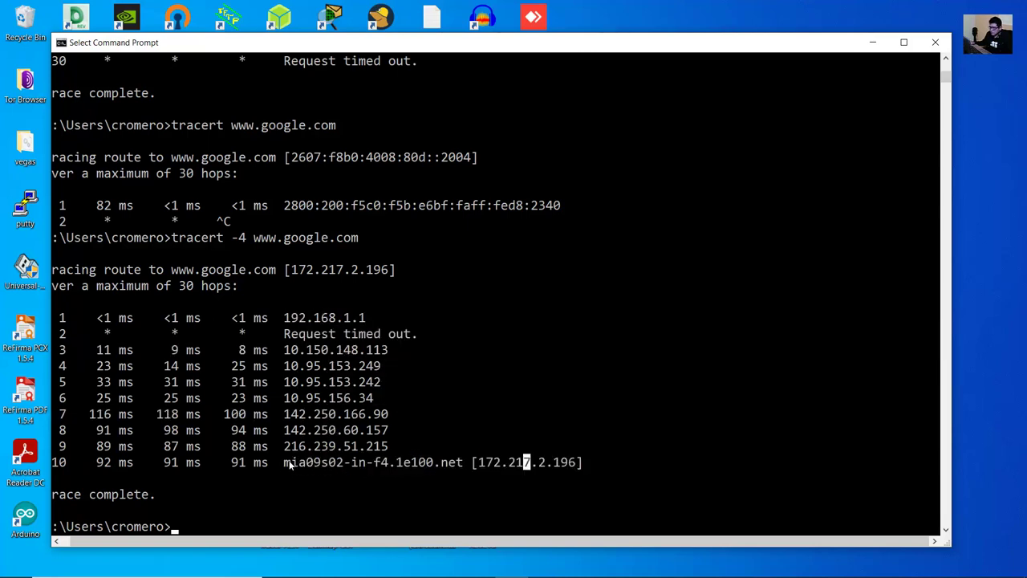
drag(289, 466, 462, 466)
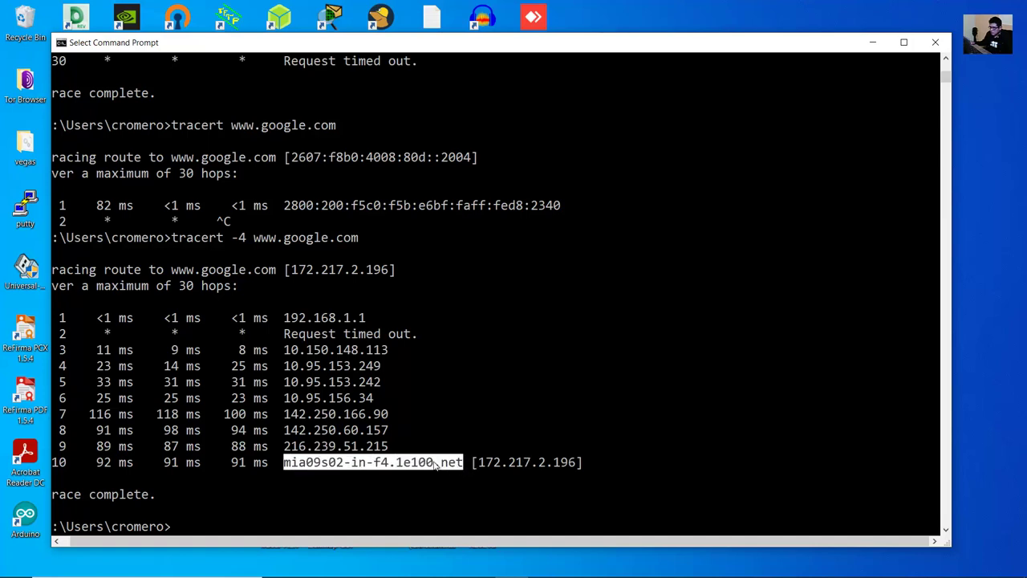
click(399, 463)
drag(285, 465, 464, 466)
drag(479, 463, 576, 465)
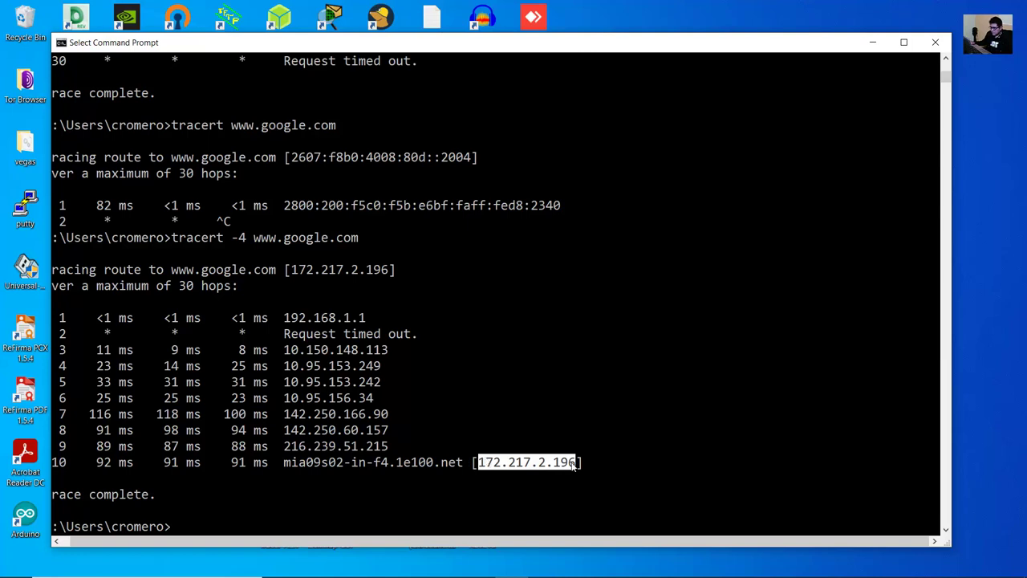
click(437, 463)
Step: Return to Packet Tracer and read the start of Step 2, highlighting its title, the second hop's address and the sentence on packets leaving the home network
key(alt+Tab)
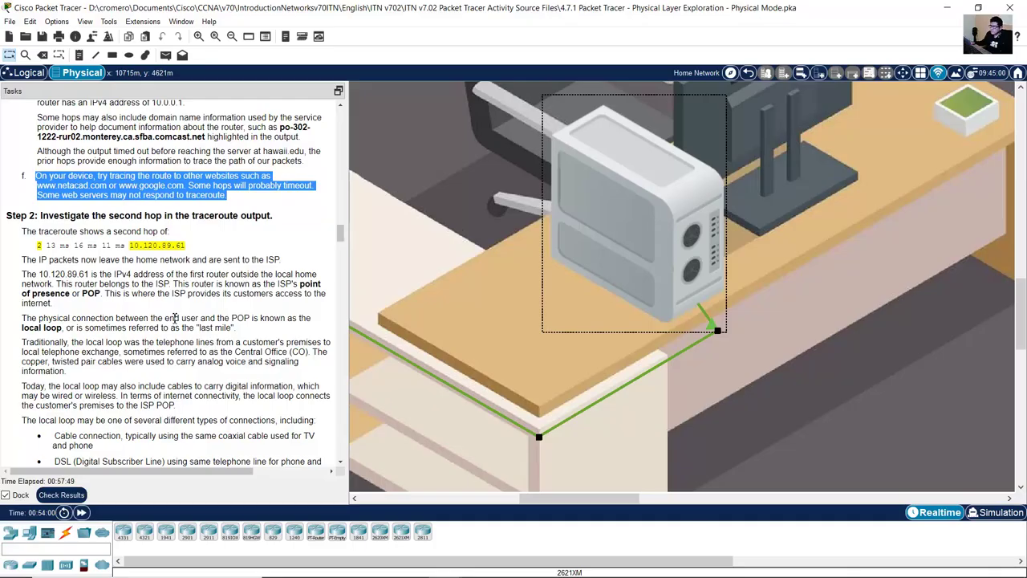
drag(40, 216, 280, 220)
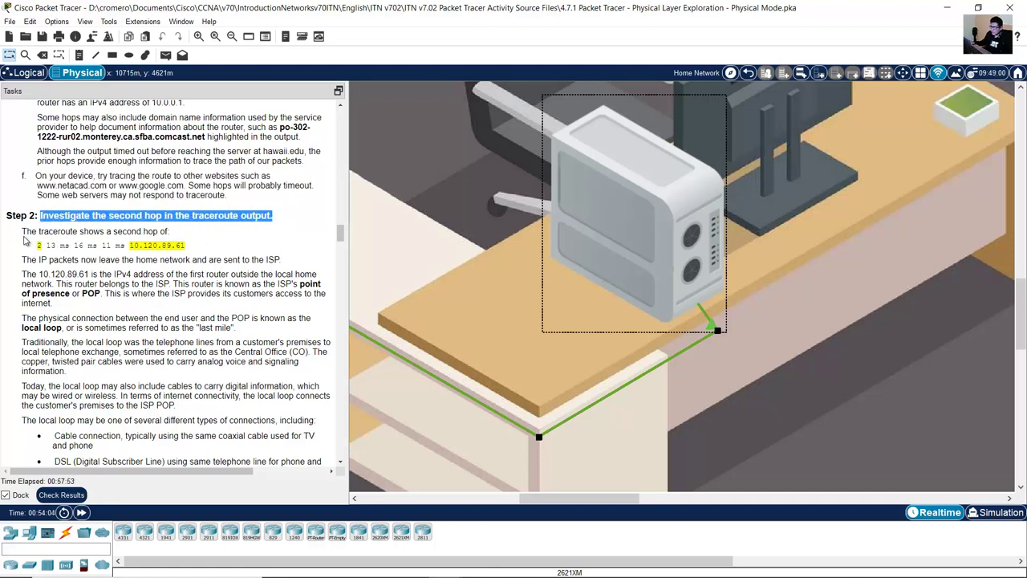
drag(24, 231, 171, 232)
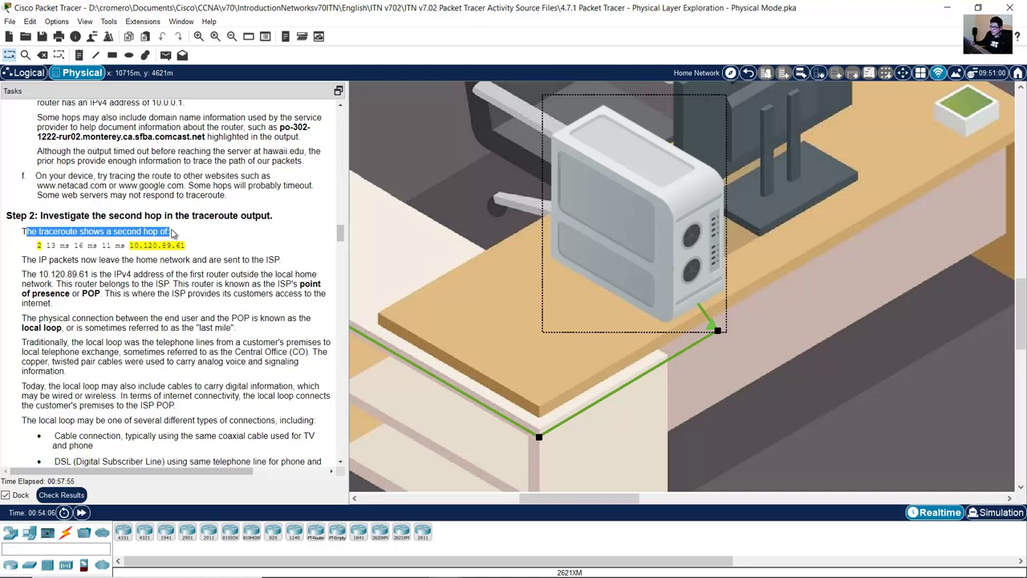
click(43, 246)
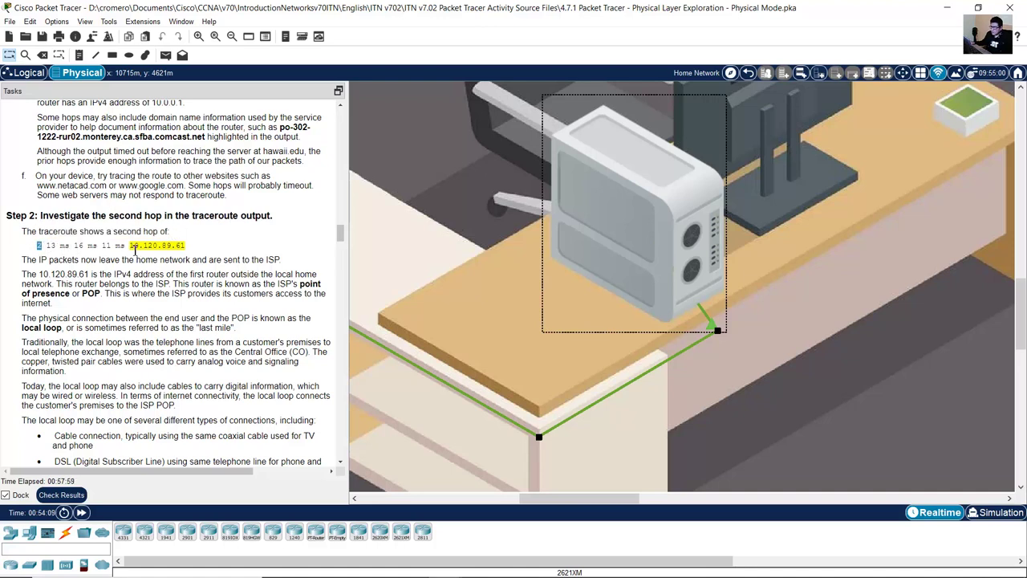
drag(130, 245, 191, 250)
drag(25, 259, 282, 259)
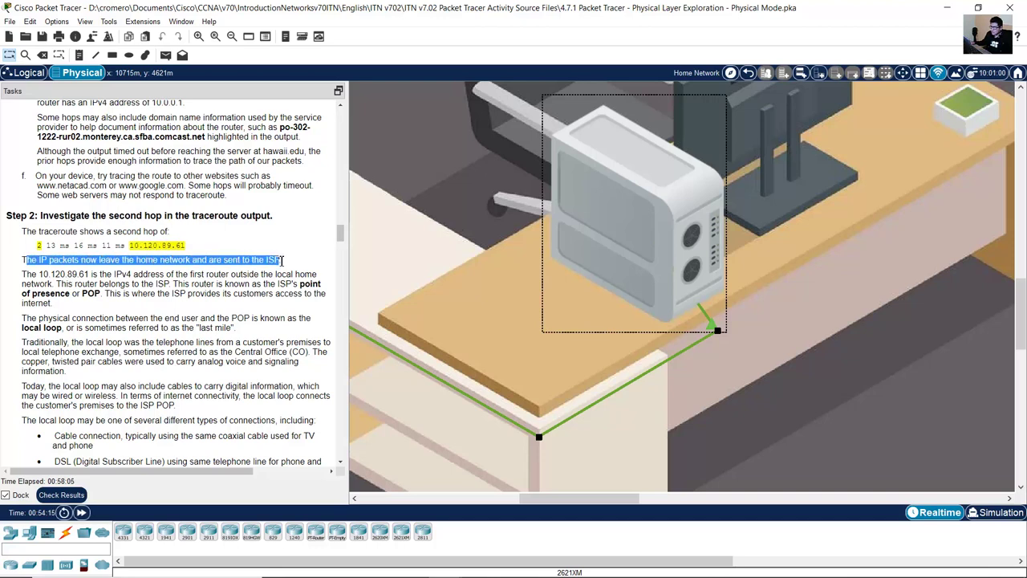
Step: Read the Step 2 paragraph on the ISP router at 10.120.89.61, highlighting the sentences on its ownership and the term POP
scroll(279, 265, down, 3)
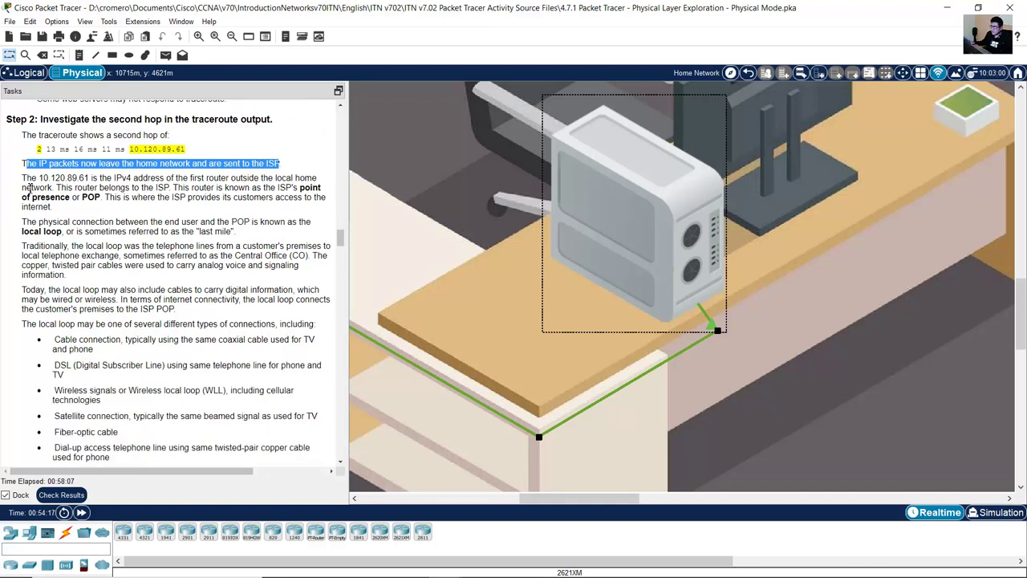
drag(22, 180, 279, 186)
click(57, 184)
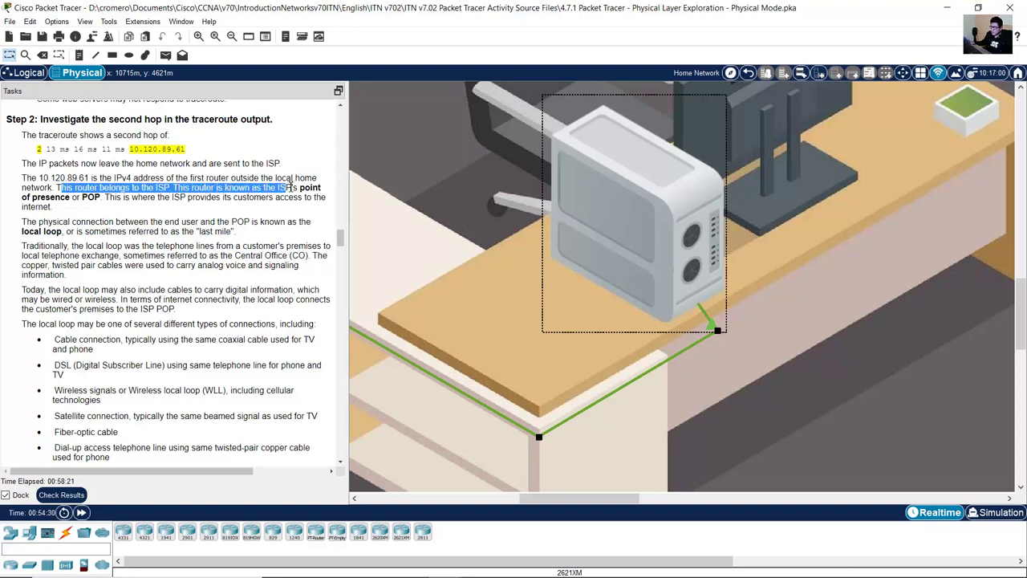
drag(302, 187, 90, 200)
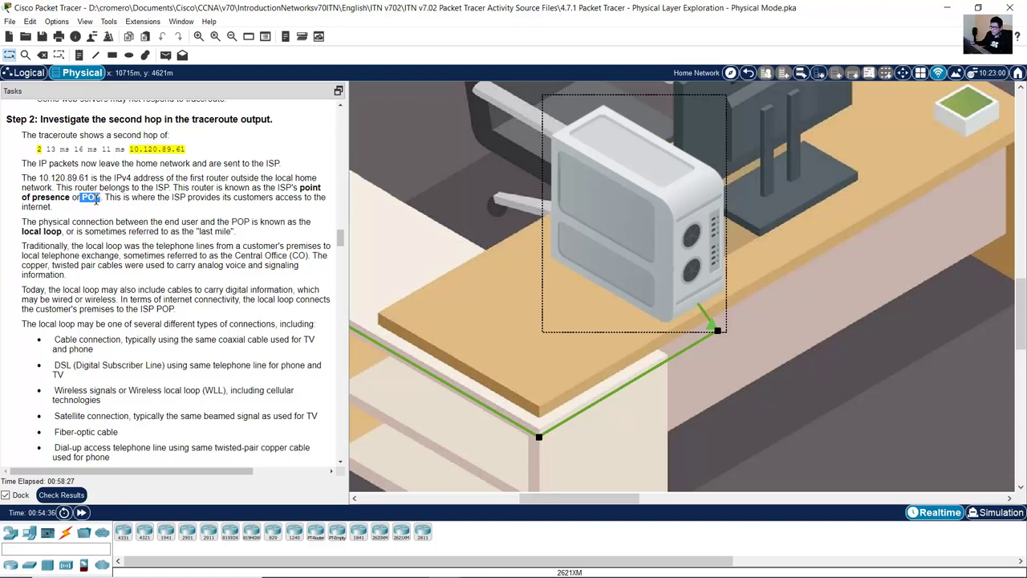
mouse_move(105, 197)
mouse_down()
mouse_move(313, 200)
mouse_move(117, 210)
mouse_up()
Step: Read the paragraphs on the local loop, highlighting the "last mile" definition, the traditional Central Office telephone lines and today's digital cabling
drag(24, 222, 242, 237)
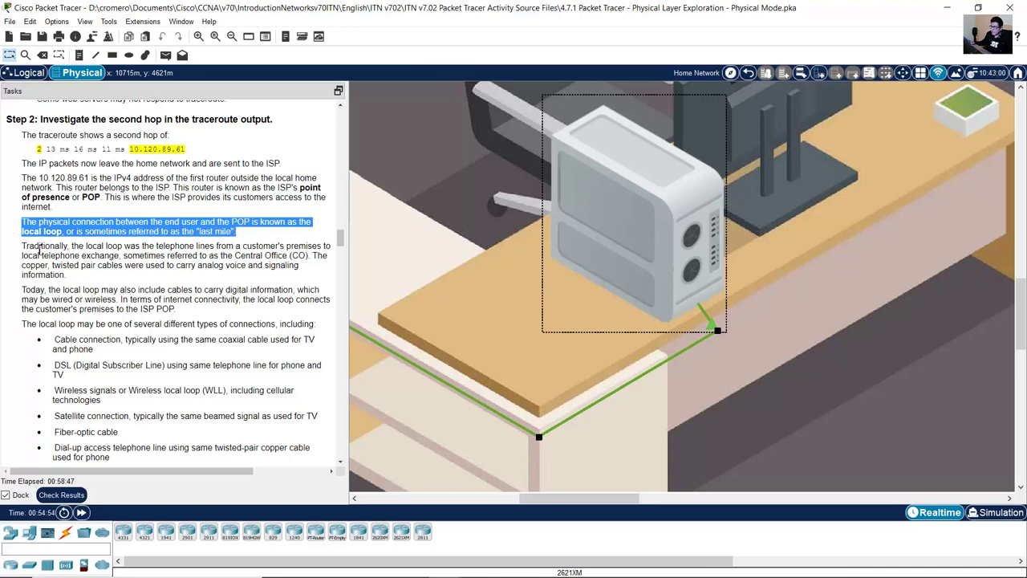
drag(26, 247, 207, 279)
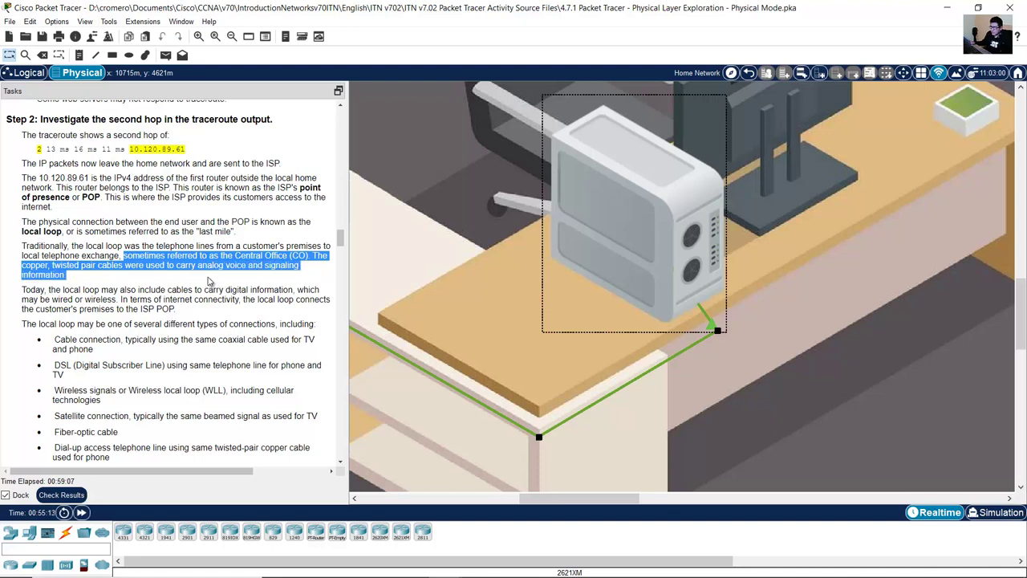
scroll(232, 258, down, 2)
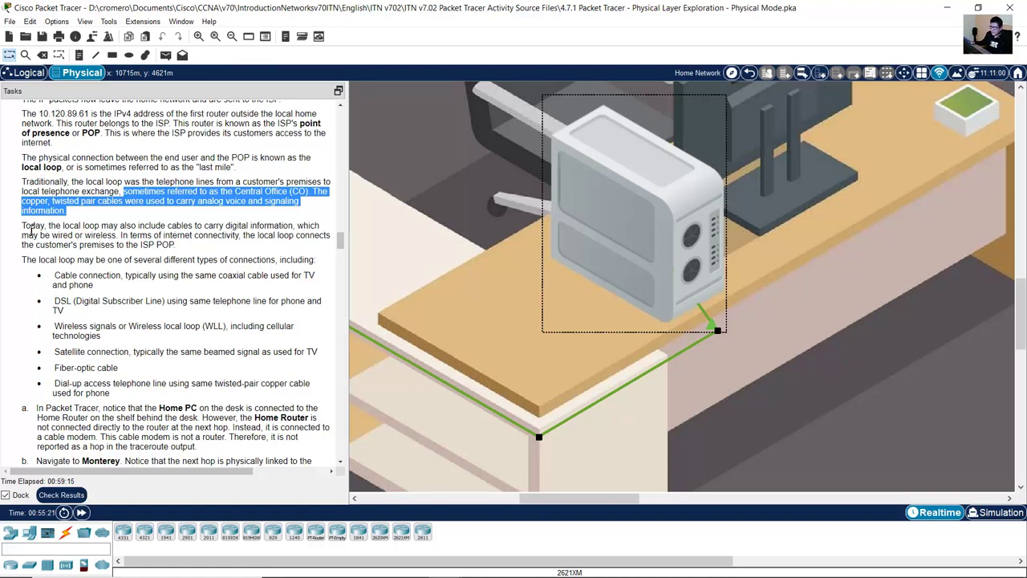
drag(31, 231, 152, 247)
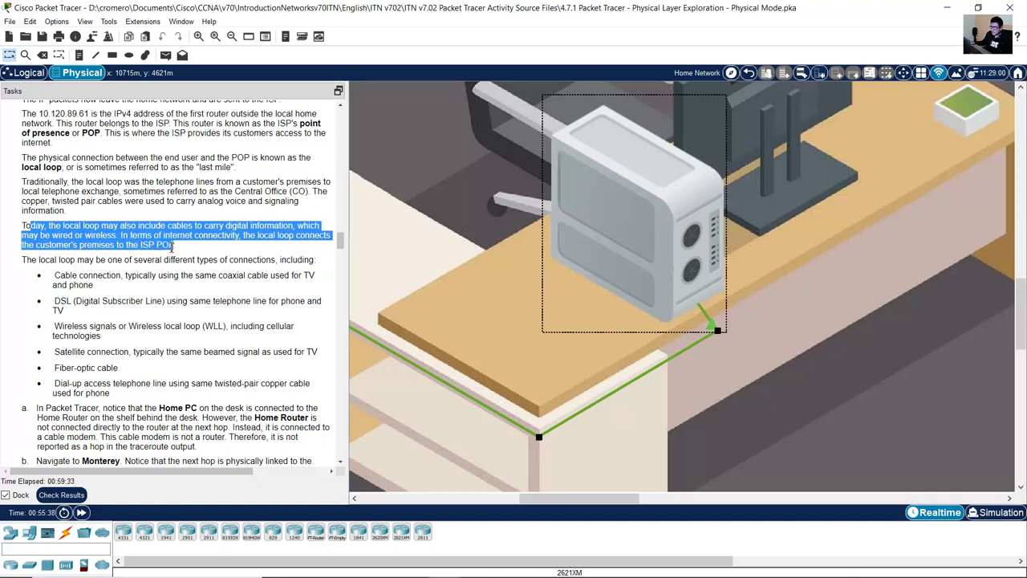
drag(171, 248, 174, 246)
click(170, 247)
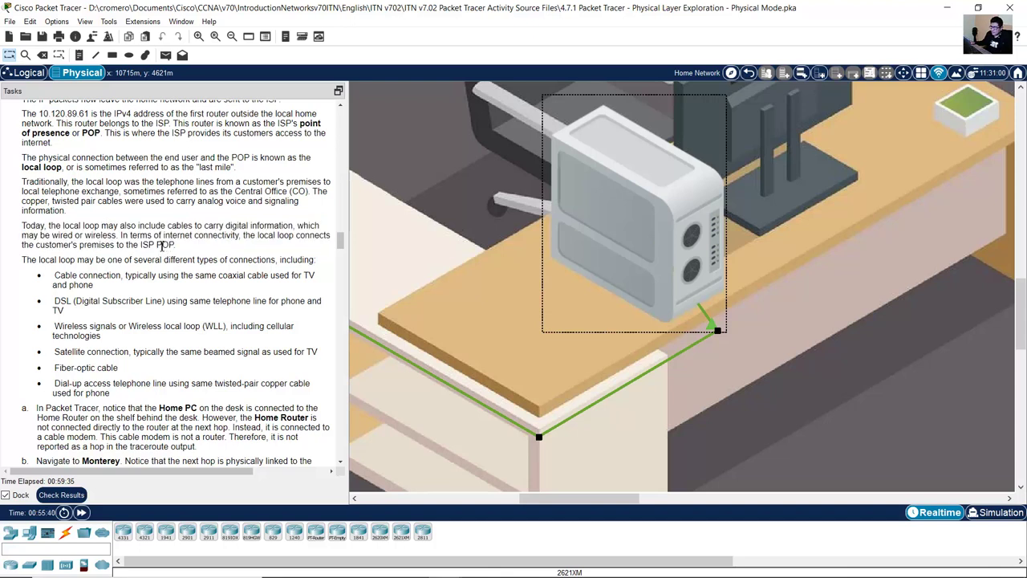
Step: Review the list of local loop connection types, highlighting cable, DSL, wireless, satellite, fiber-optic and dial-up entries one by one
drag(28, 261, 303, 260)
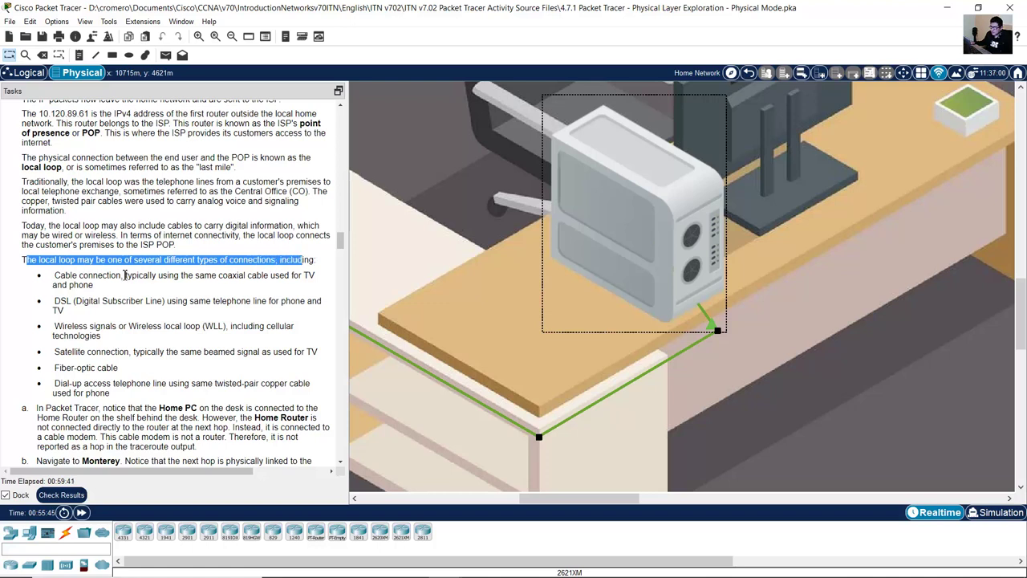
drag(60, 277, 176, 286)
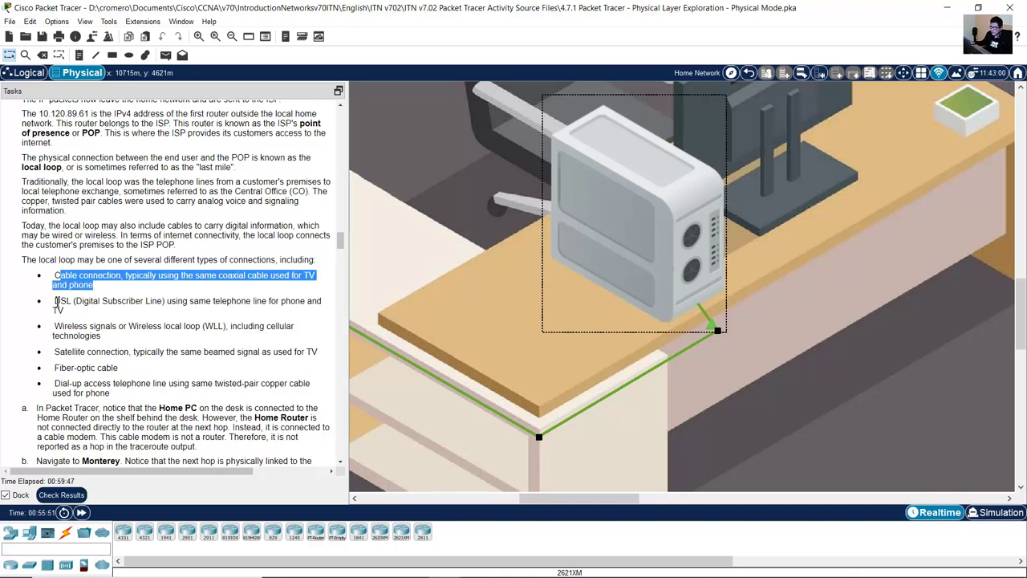
drag(55, 301, 146, 316)
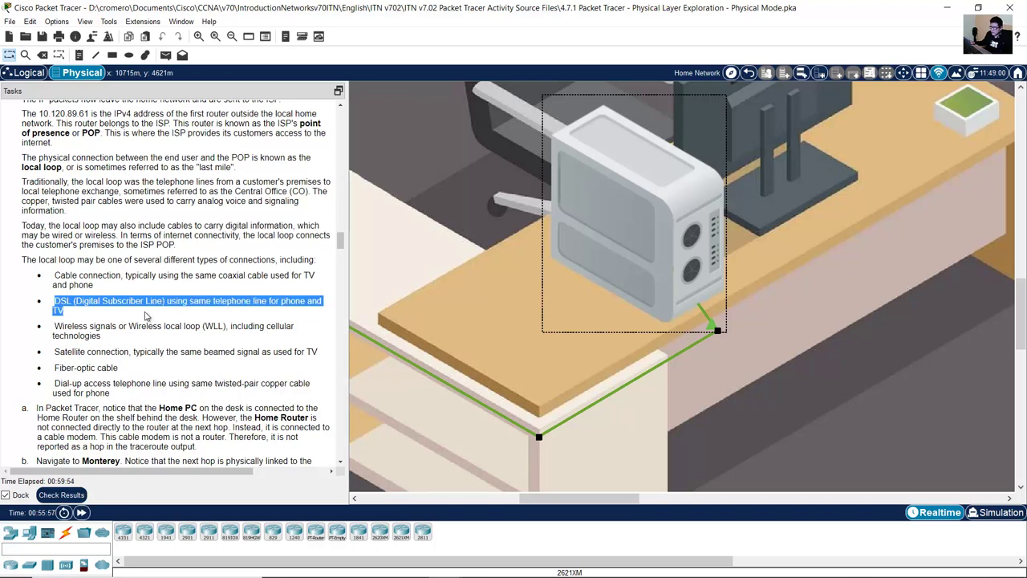
scroll(109, 313, down, 3)
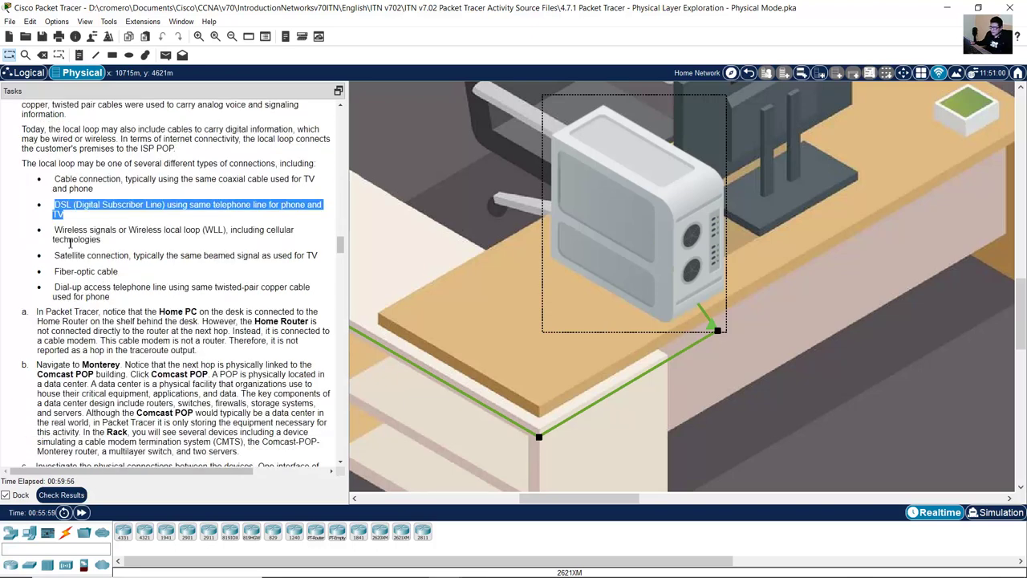
drag(56, 228, 151, 246)
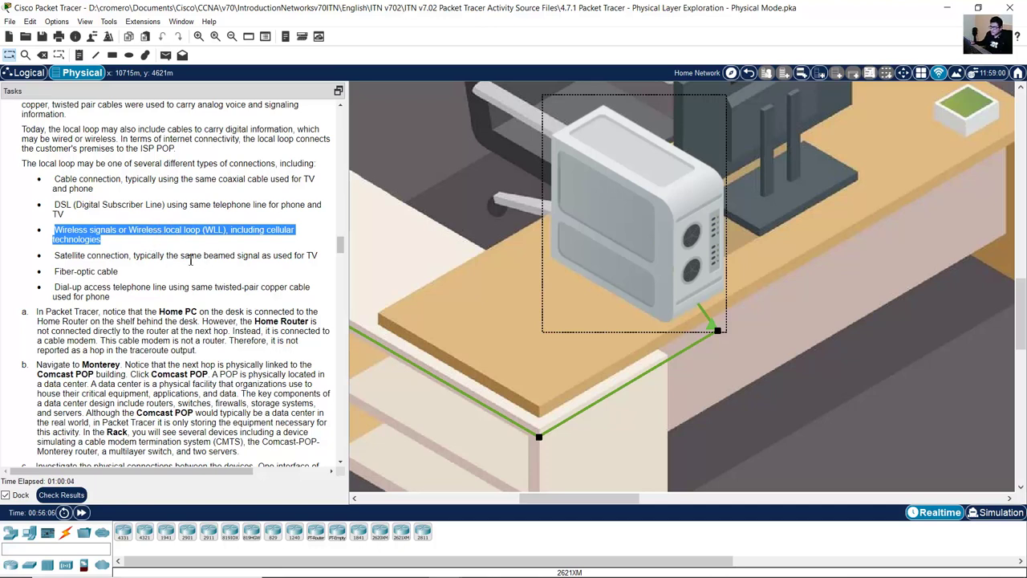
drag(68, 255, 312, 255)
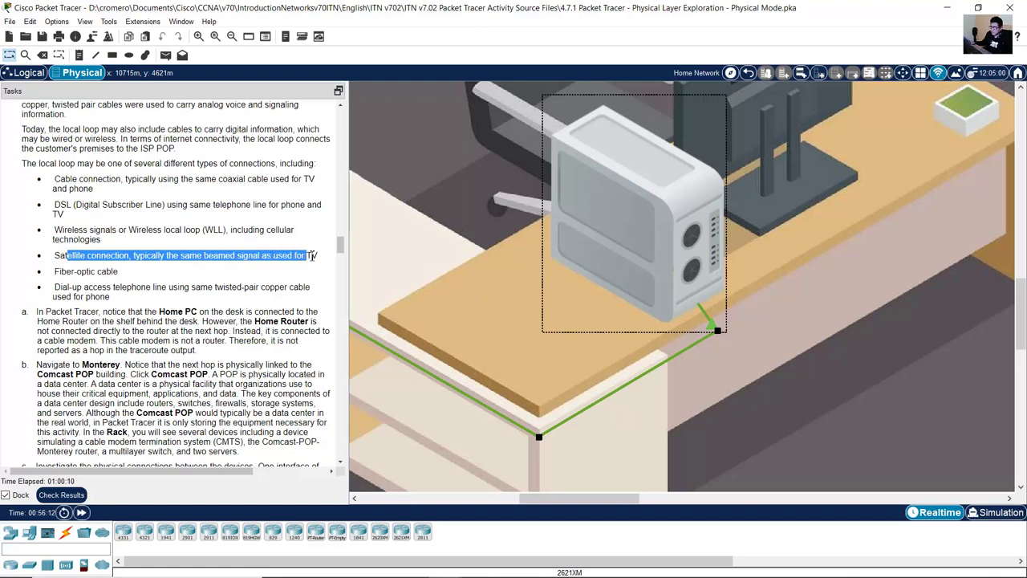
drag(58, 271, 136, 275)
scroll(136, 276, down, 2)
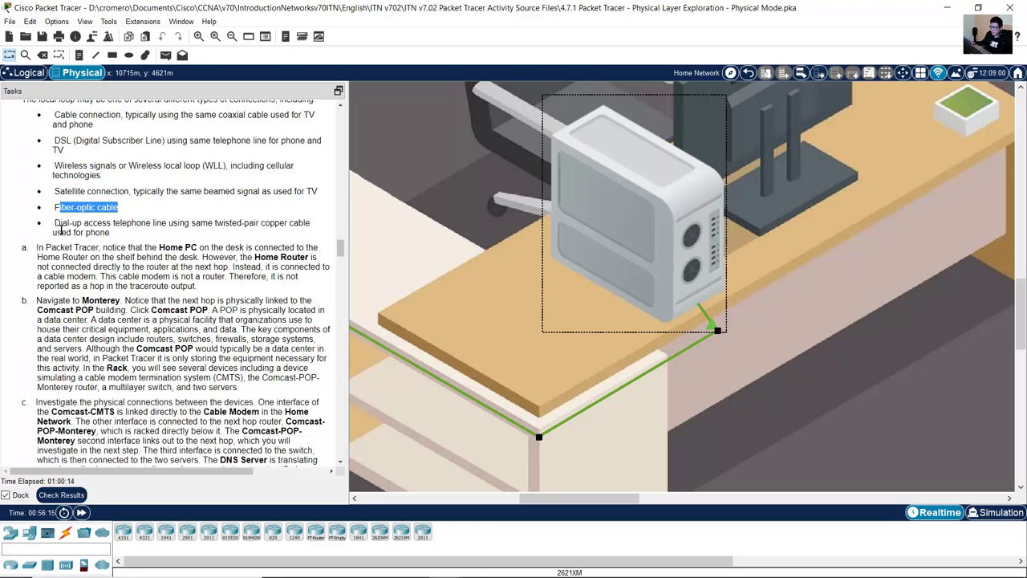
drag(59, 224, 193, 235)
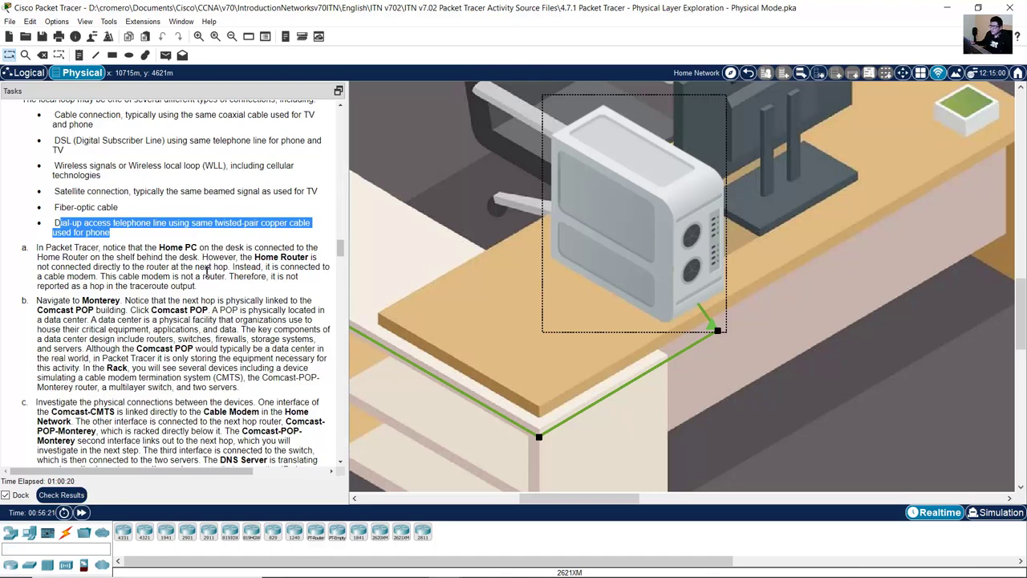
scroll(196, 241, down, 1)
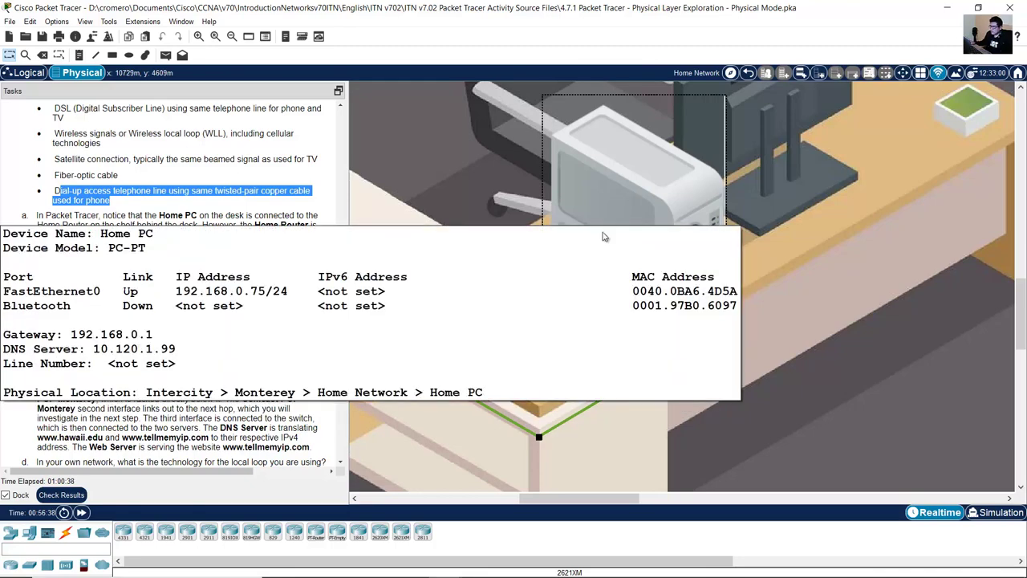
click(660, 224)
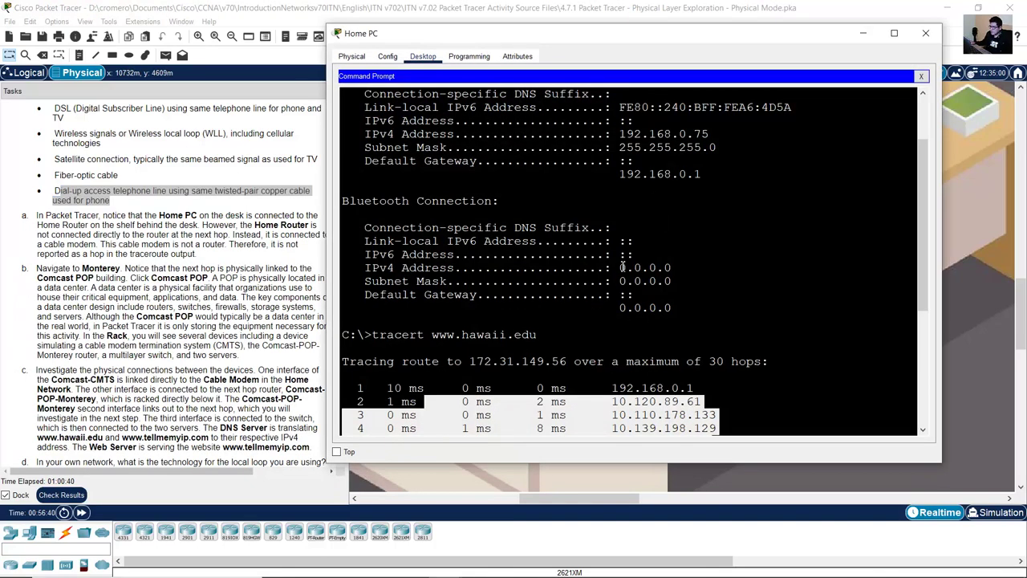
scroll(615, 261, down, 6)
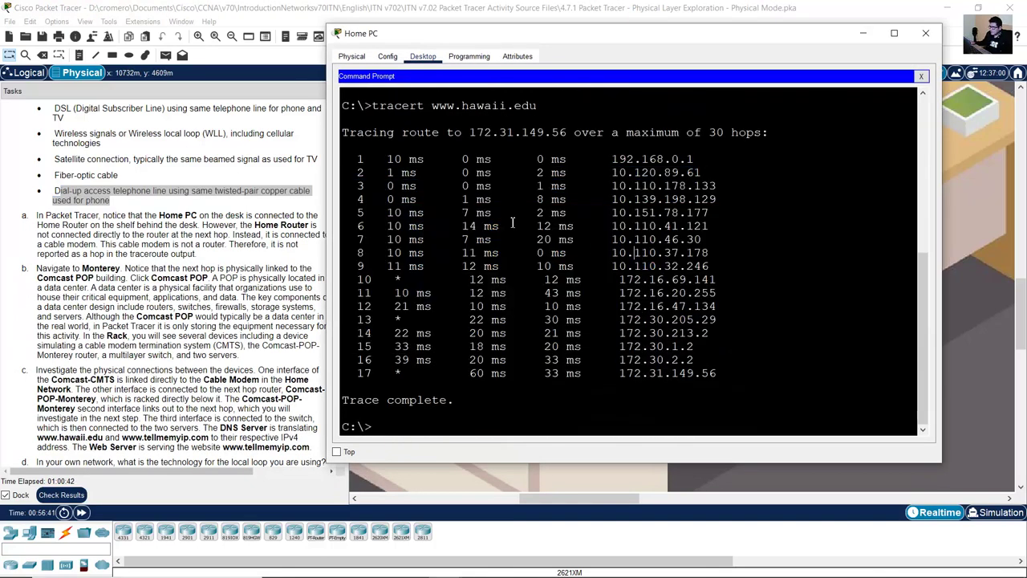
drag(357, 174, 816, 170)
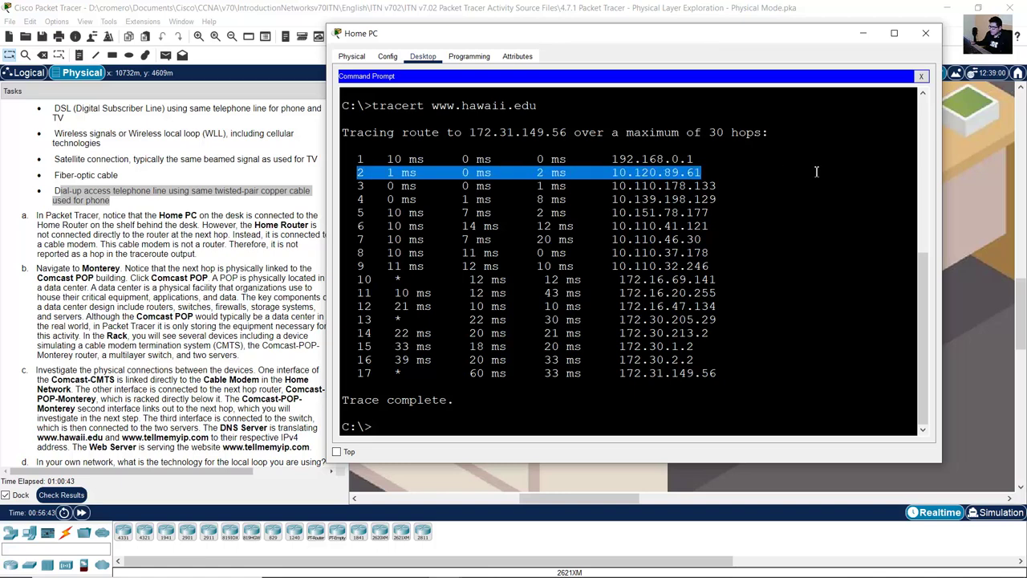
click(648, 173)
drag(703, 172, 348, 173)
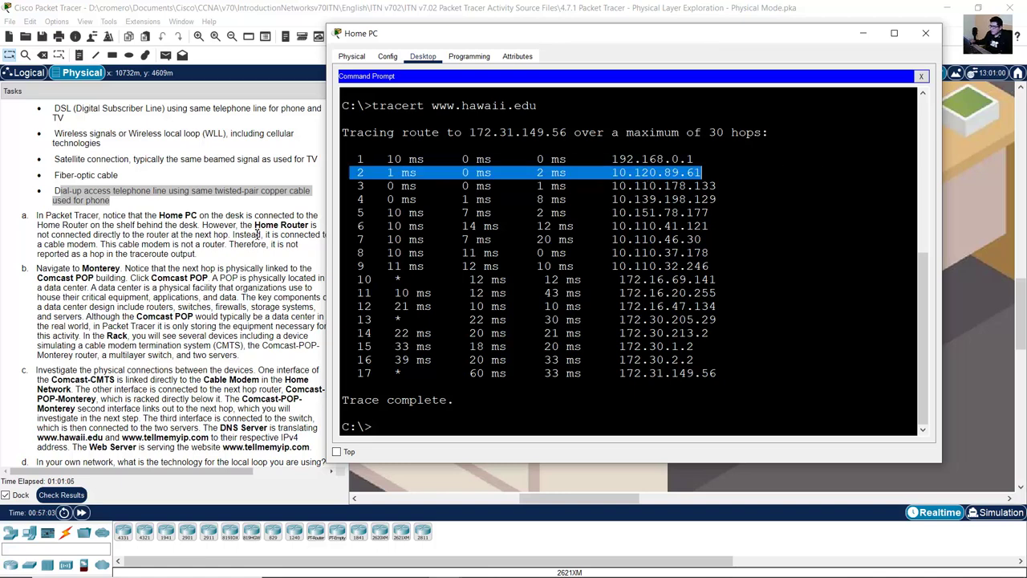
Step: Examine the second hop's line in detail, highlighting its three response times and the address 10.120.89.61
click(390, 173)
drag(358, 173, 715, 176)
click(390, 173)
drag(387, 172, 571, 171)
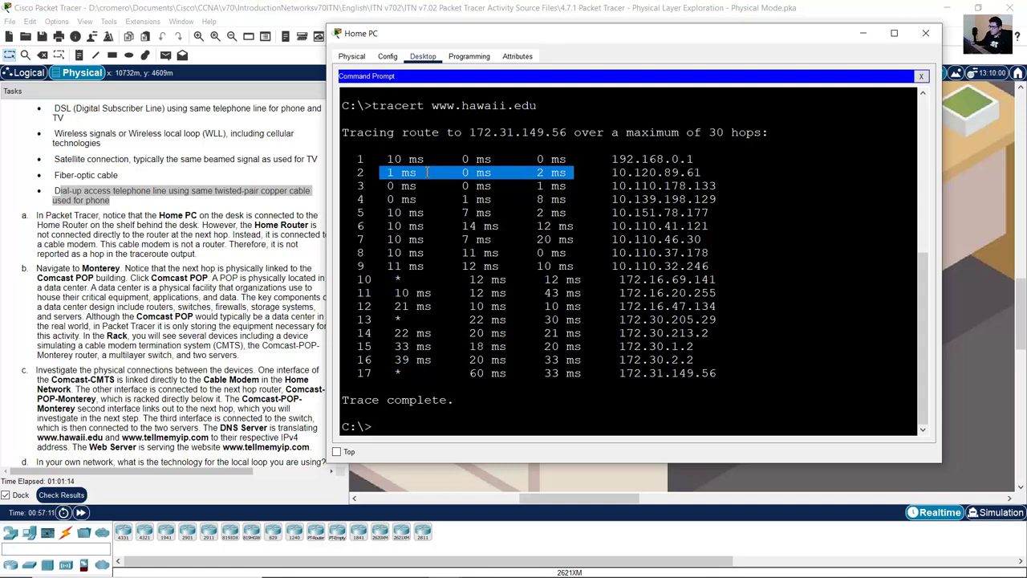
drag(601, 173, 702, 174)
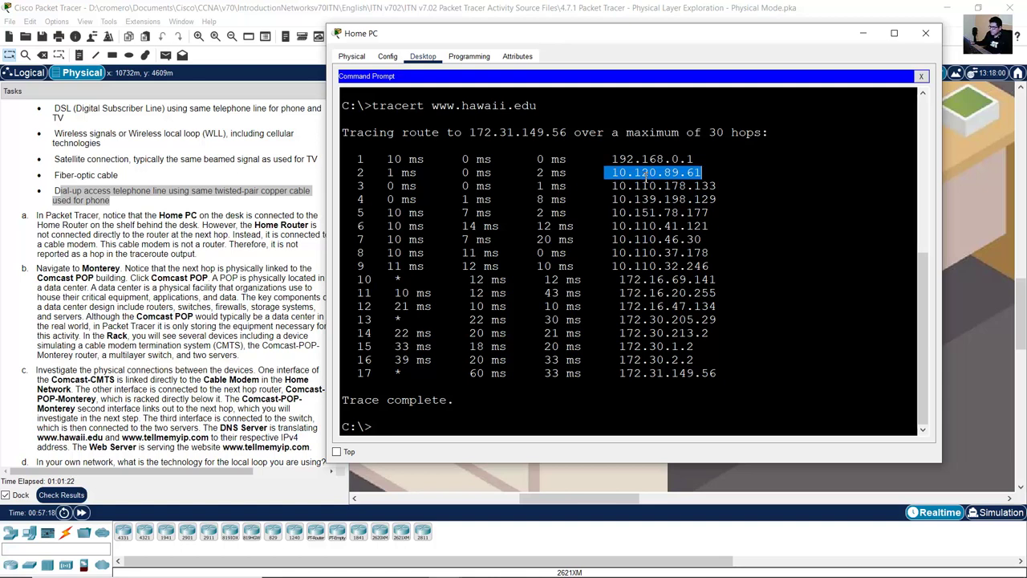
key(super+d)
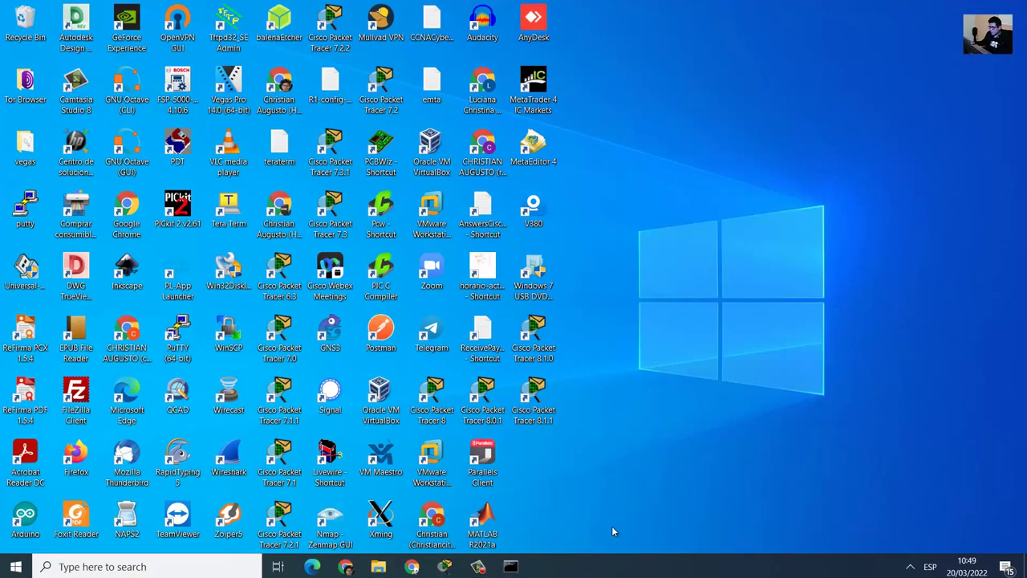
click(511, 565)
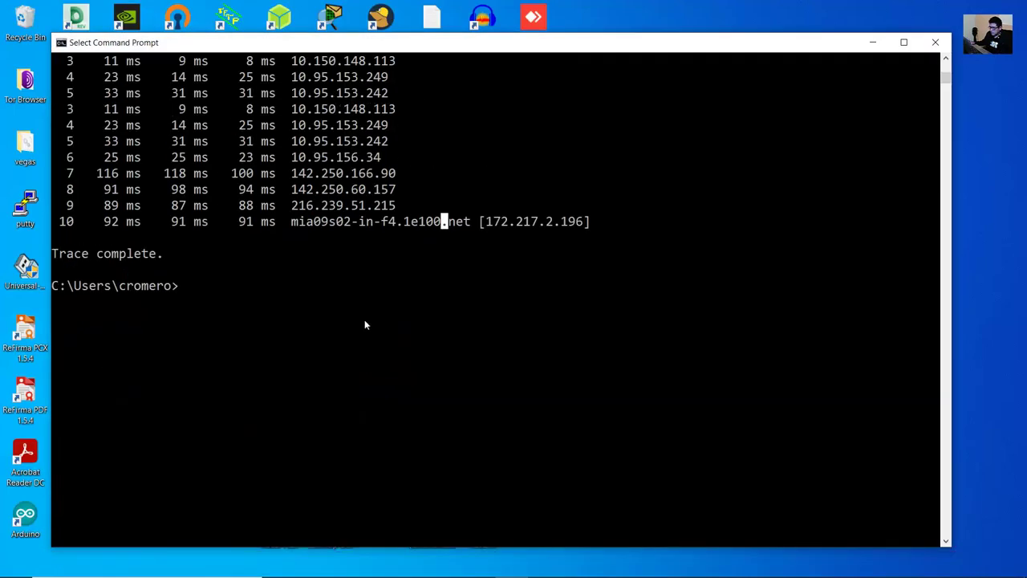
scroll(369, 322, down, 1)
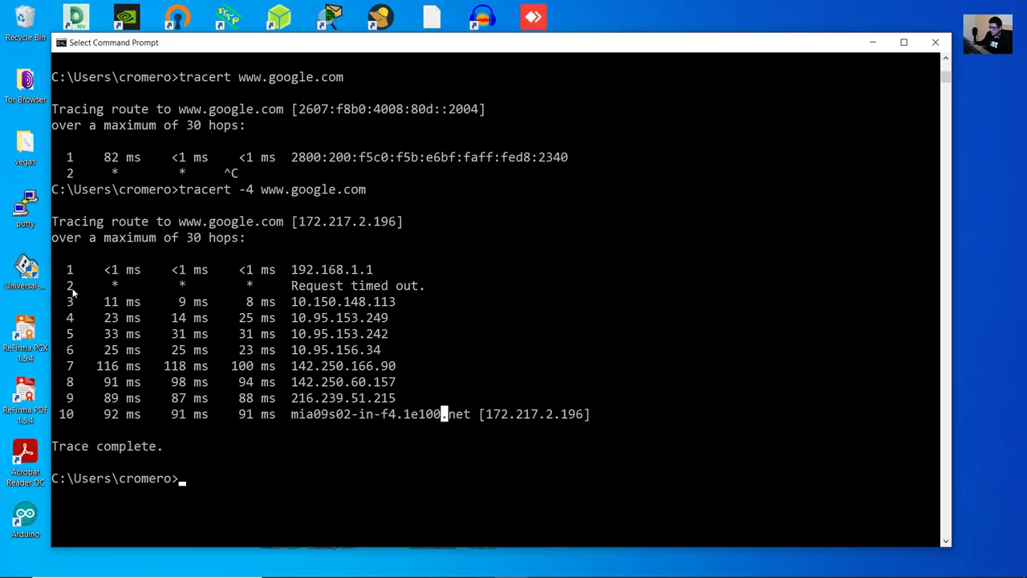
drag(264, 191, 367, 190)
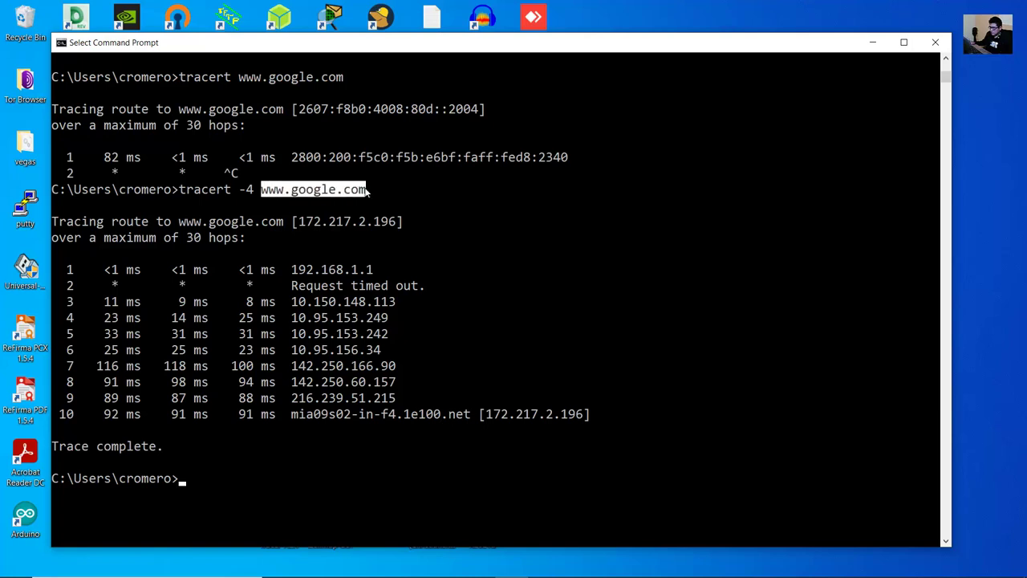
drag(58, 290, 433, 287)
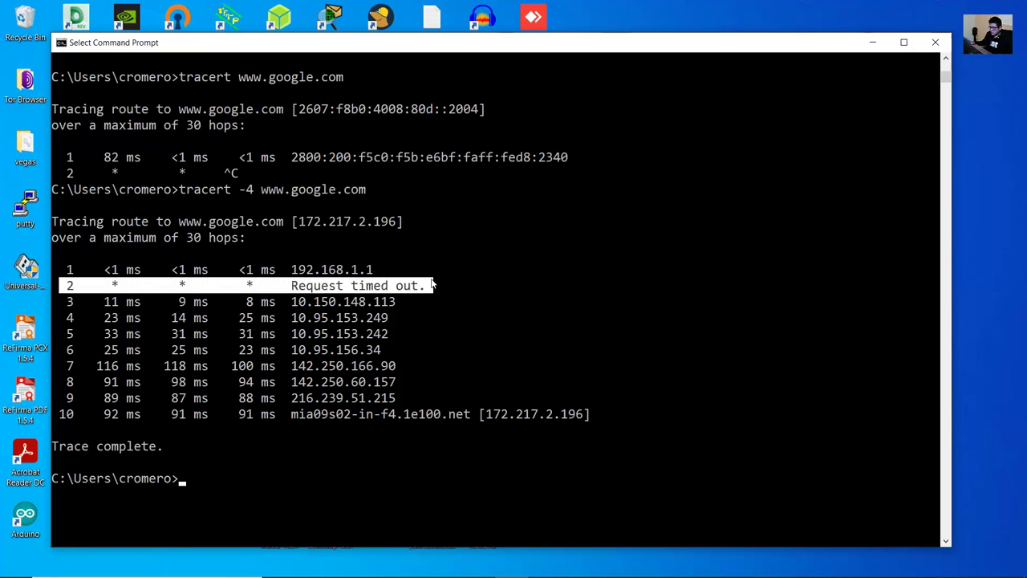
click(151, 289)
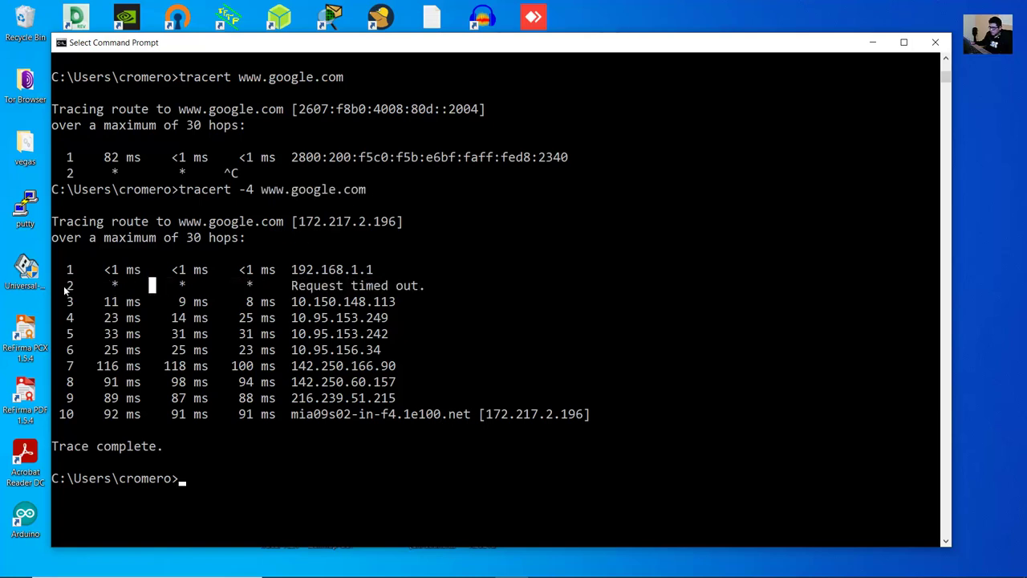
drag(66, 291, 430, 289)
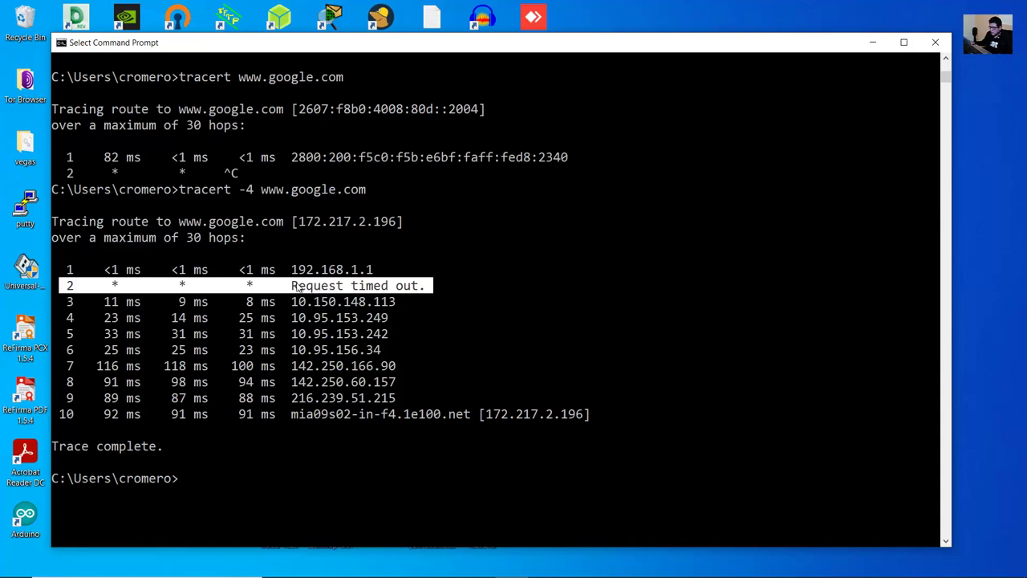
scroll(314, 289, up, 15)
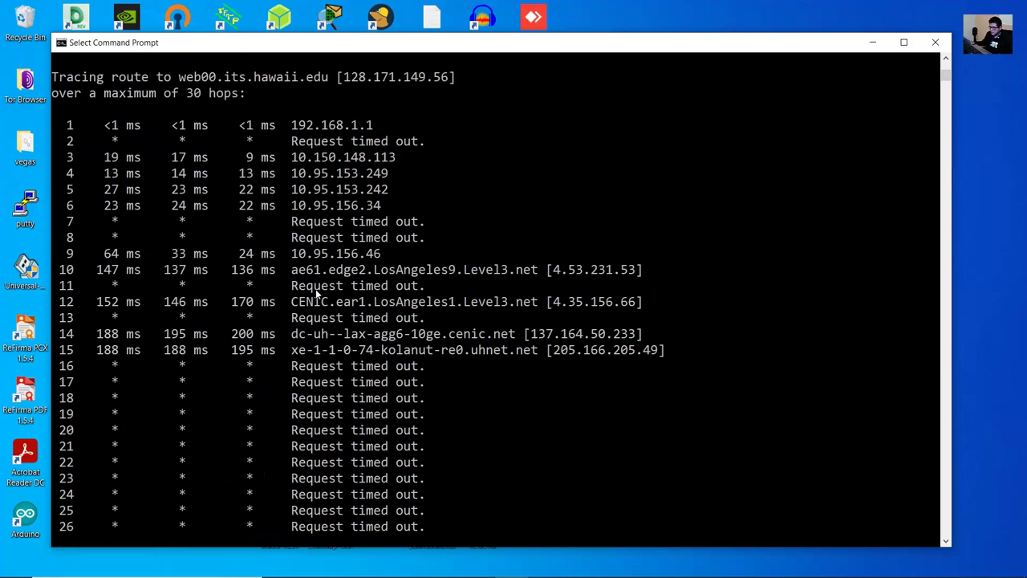
drag(58, 290, 439, 287)
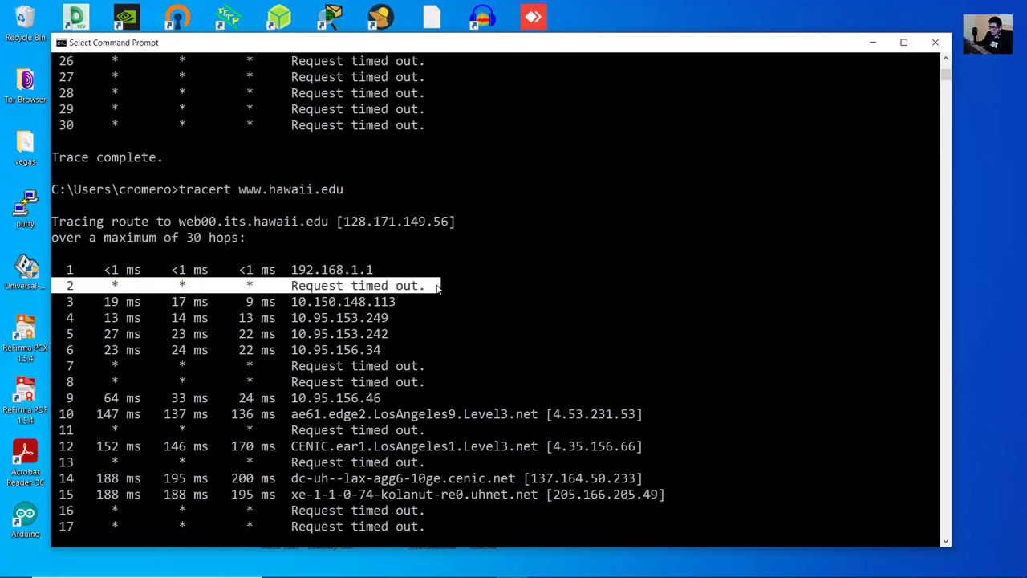
scroll(436, 286, up, 3)
scroll(388, 278, down, 15)
scroll(287, 258, up, 4)
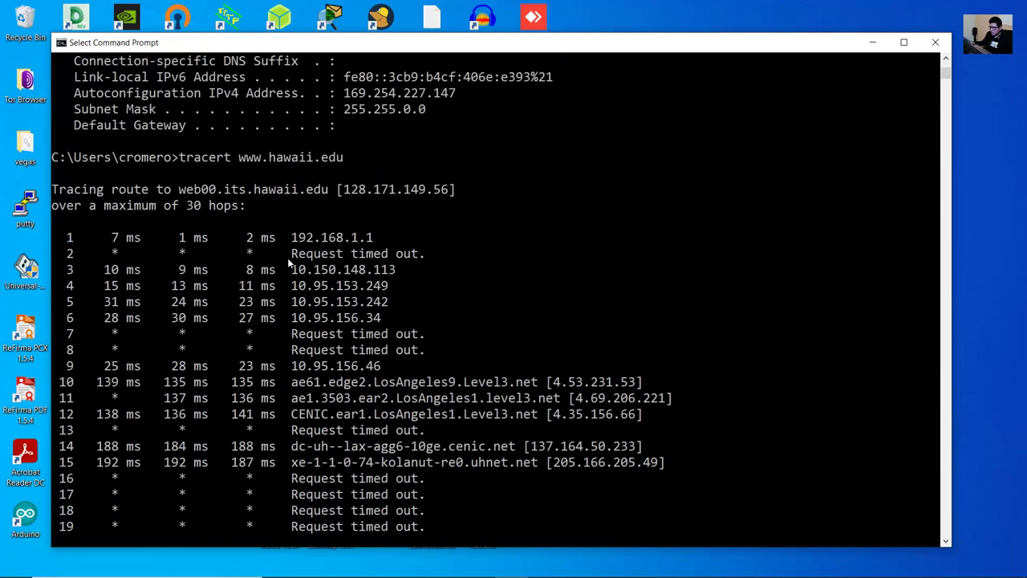
drag(69, 256, 429, 265)
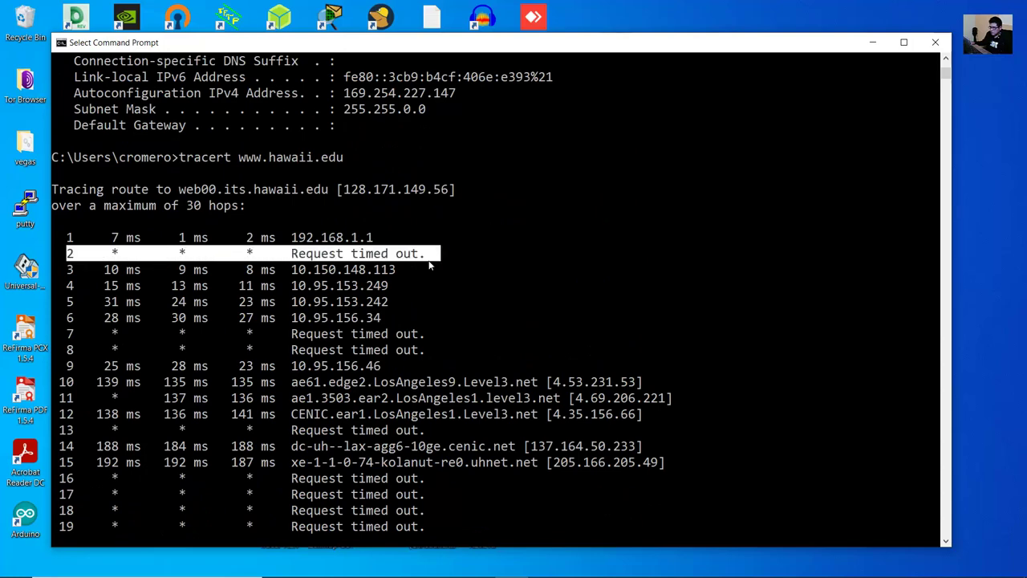
scroll(370, 291, down, 20)
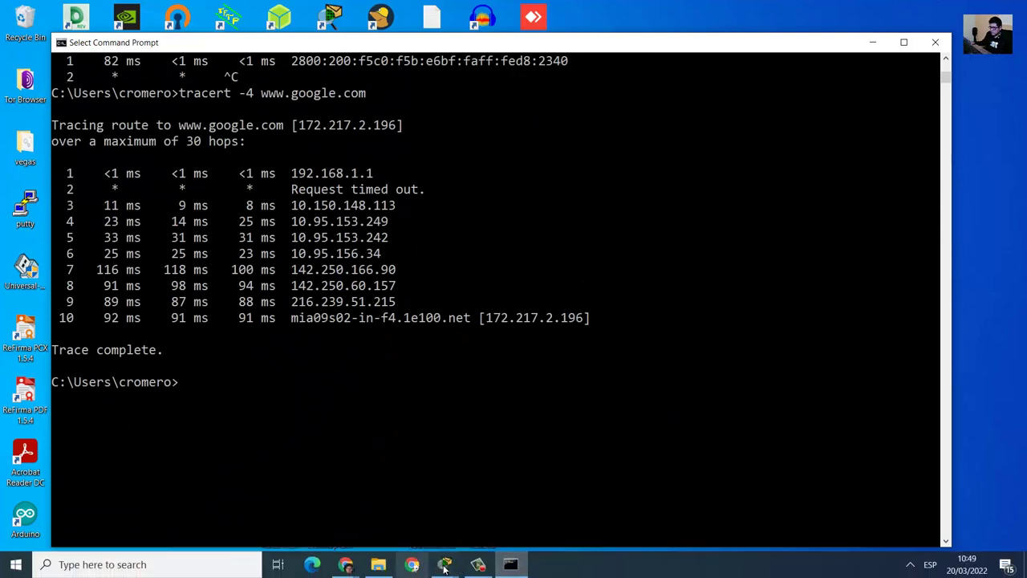
Step: Switch to Packet Tracer, read task a, and examine the Home Router and cable modem connection on the Home Network shelf
mouse_move(444, 564)
click(403, 524)
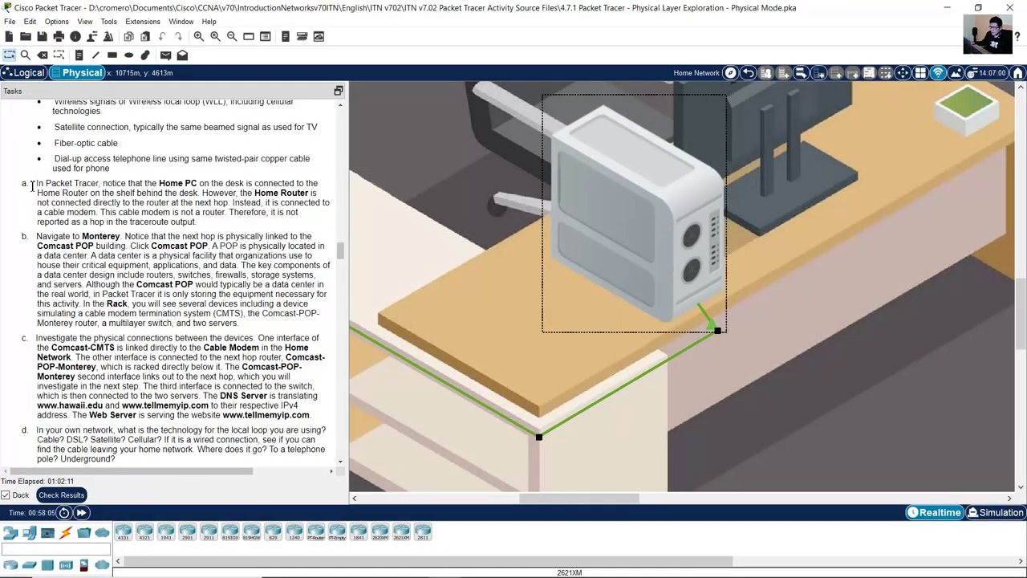
drag(32, 187, 201, 227)
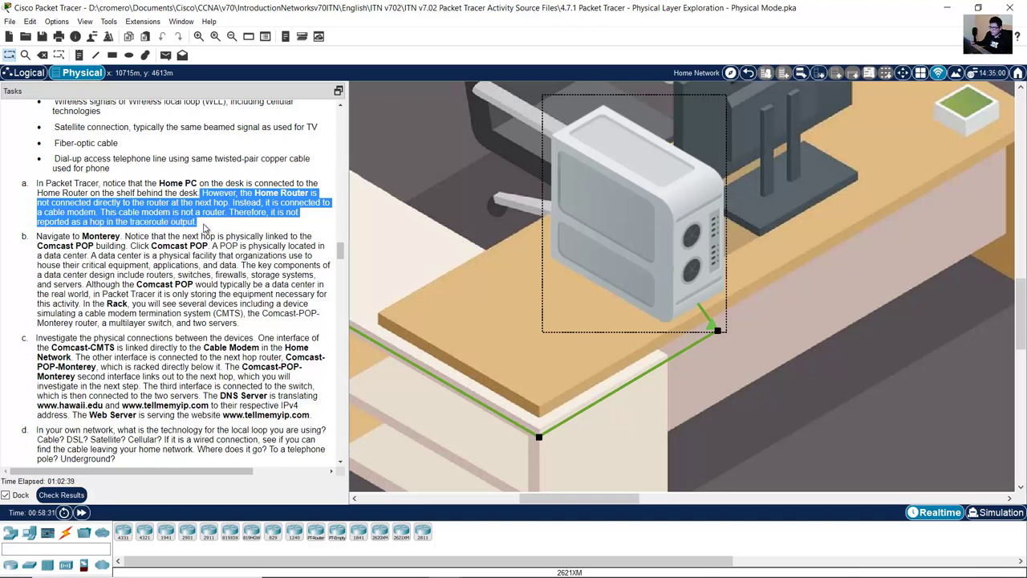
scroll(738, 267, up, 5)
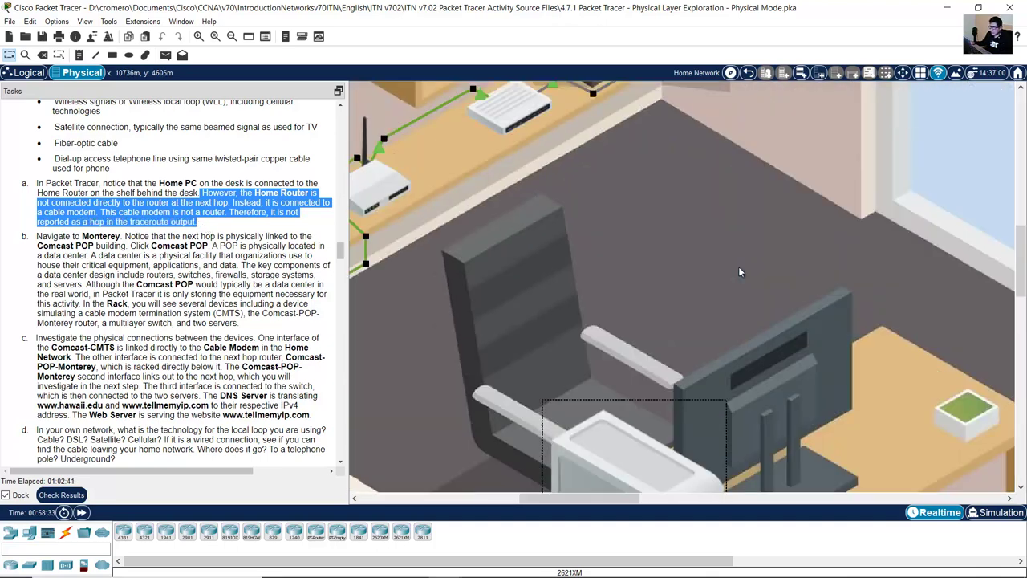
drag(610, 502, 577, 502)
scroll(594, 403, up, 3)
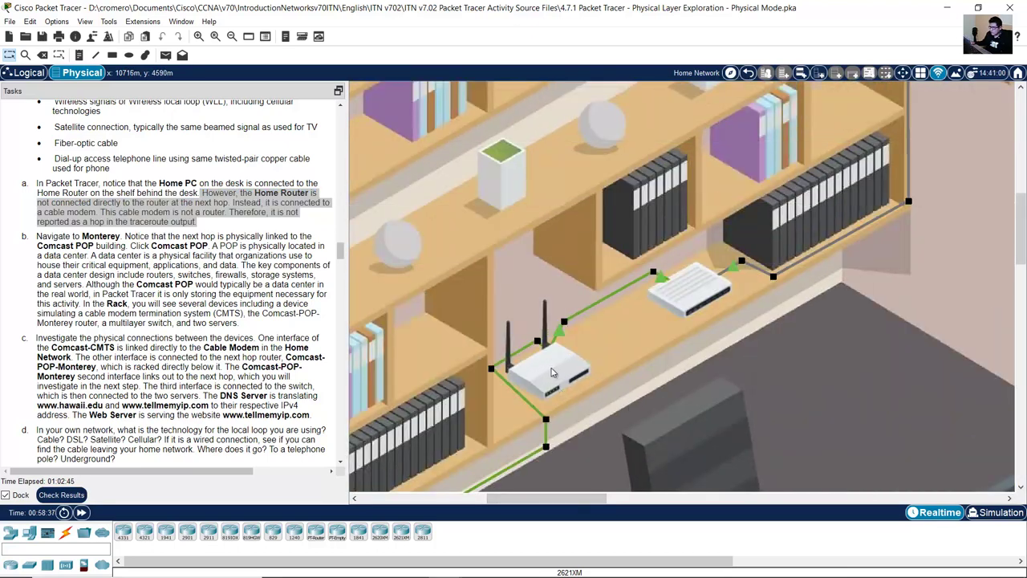
mouse_move(551, 371)
mouse_move(692, 296)
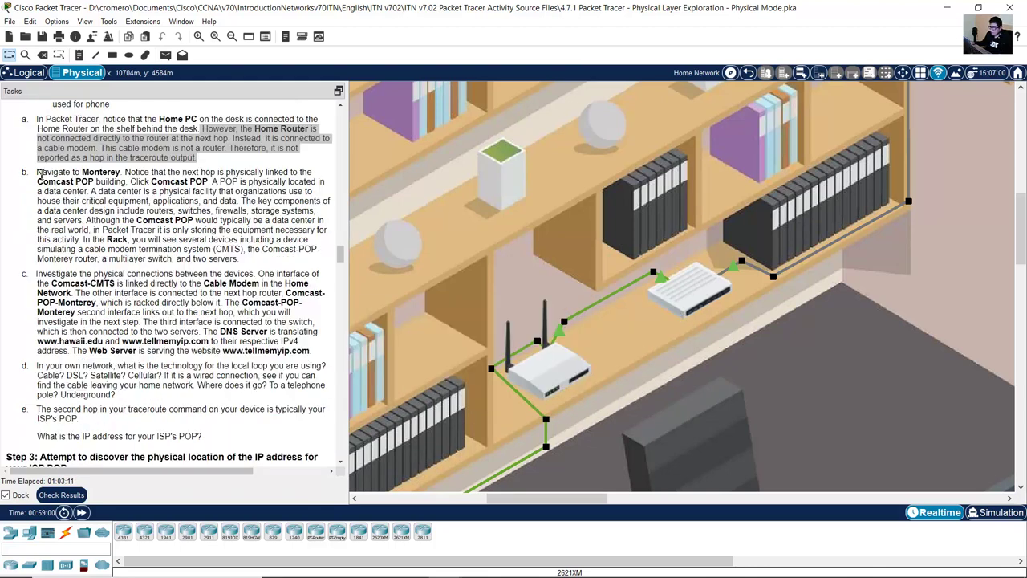
Step: Go up from the Home Network to the Monterey map and enlarge the link to the Comcast POP building
drag(37, 171, 129, 183)
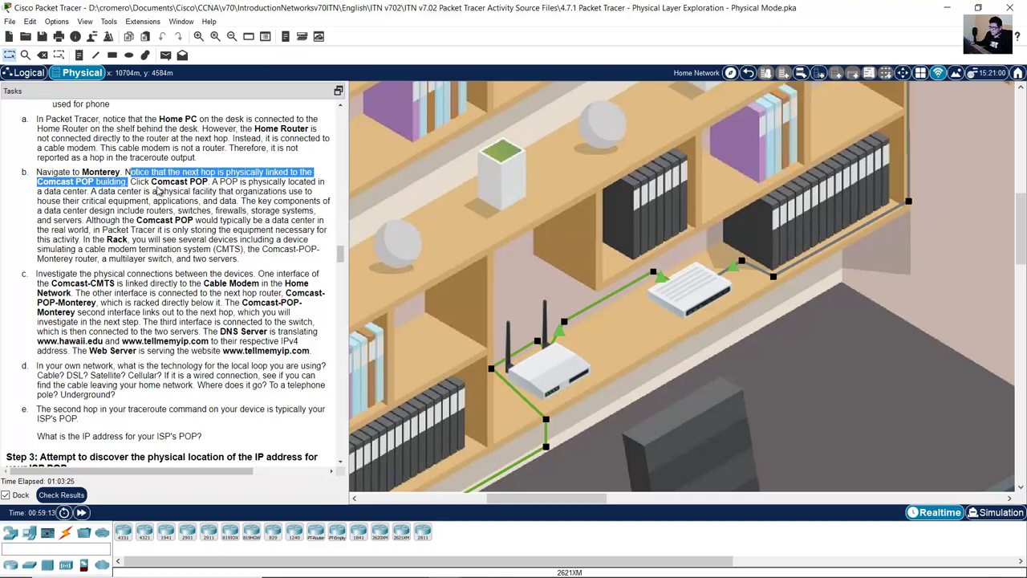
click(748, 74)
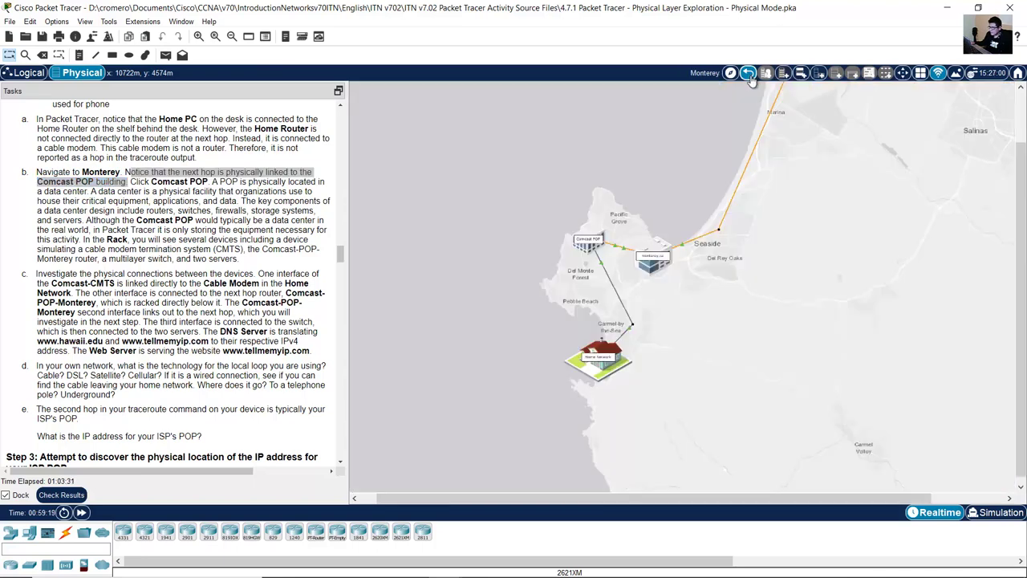
click(203, 38)
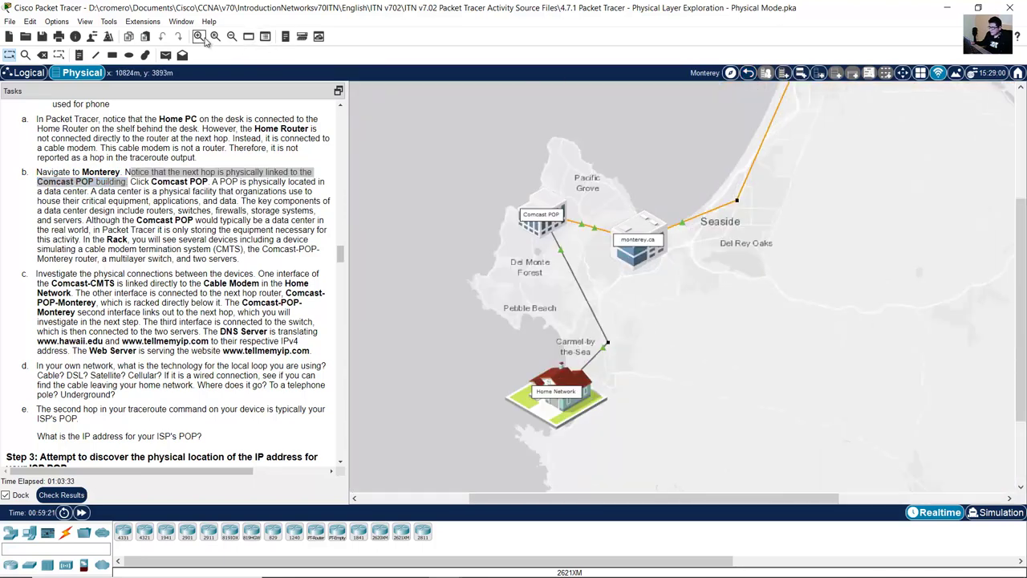
click(204, 41)
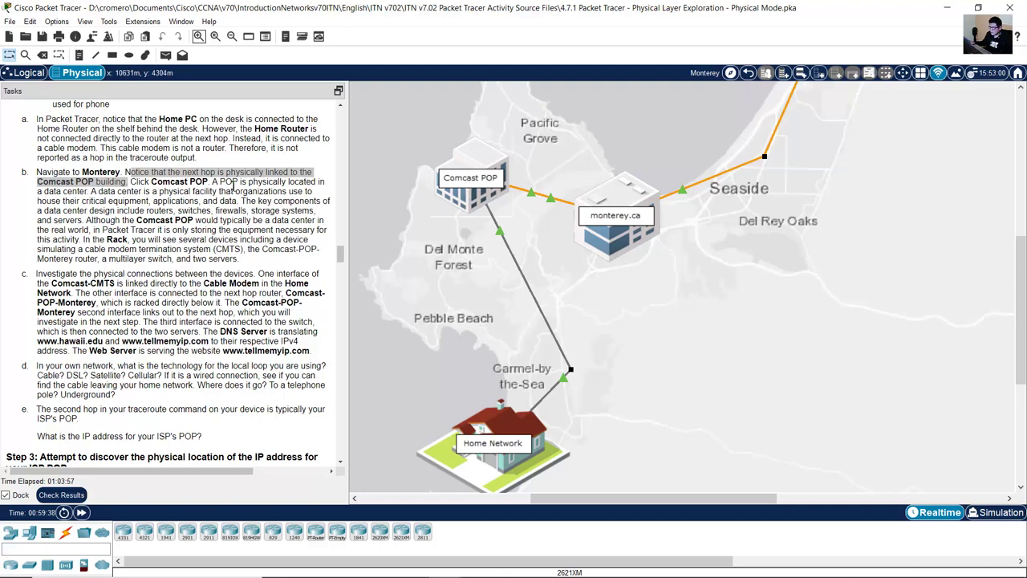
Step: Read the data center description in task b and enter the Comcast POP building to view its equipment rack
click(171, 187)
drag(130, 183, 79, 241)
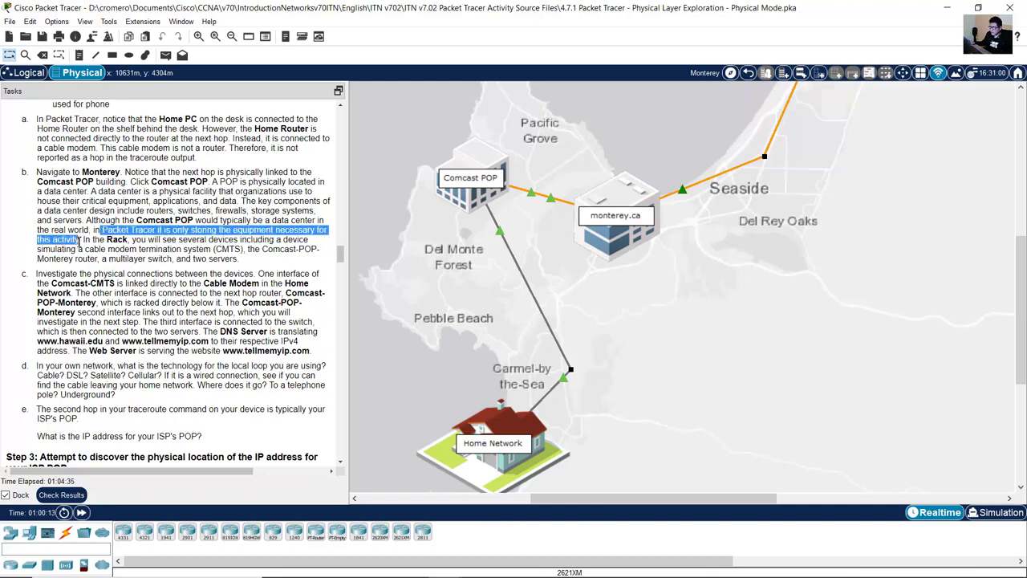
click(84, 239)
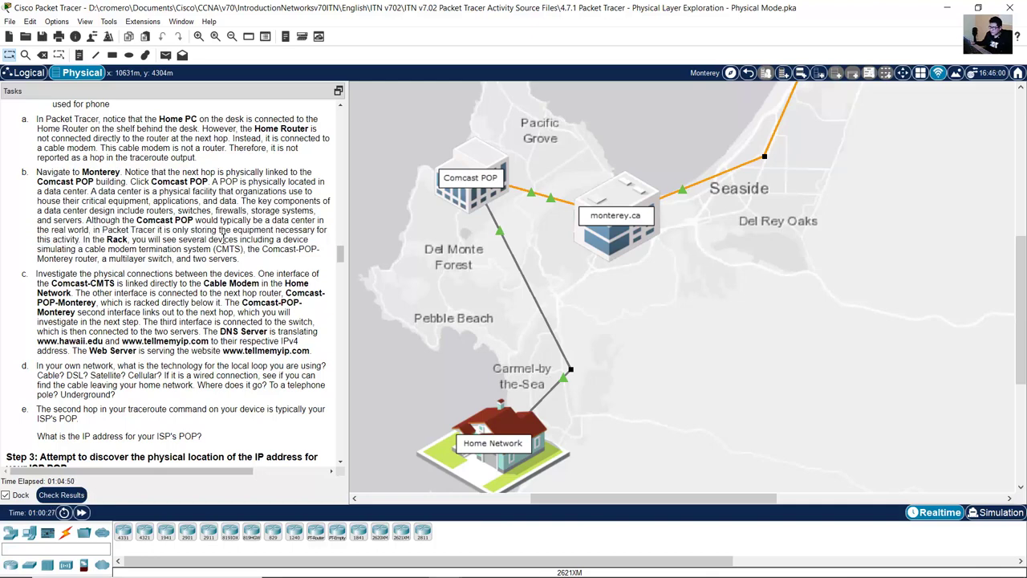
click(475, 176)
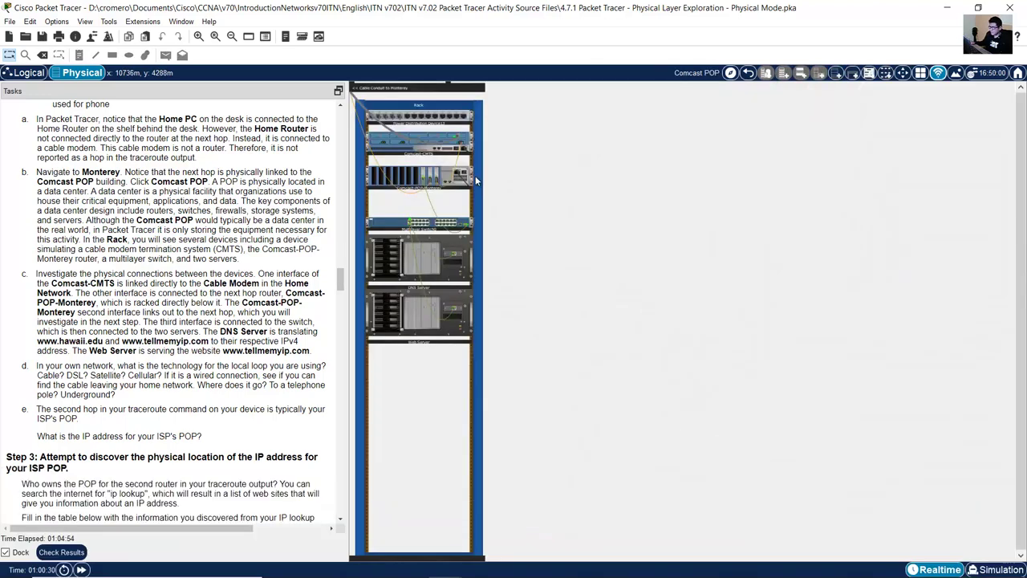
click(198, 36)
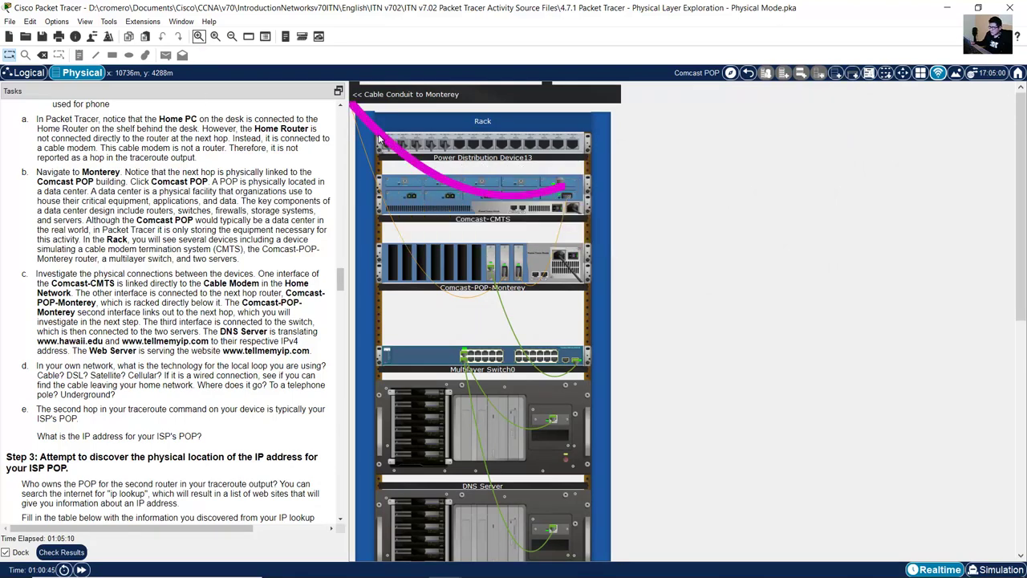
mouse_move(380, 139)
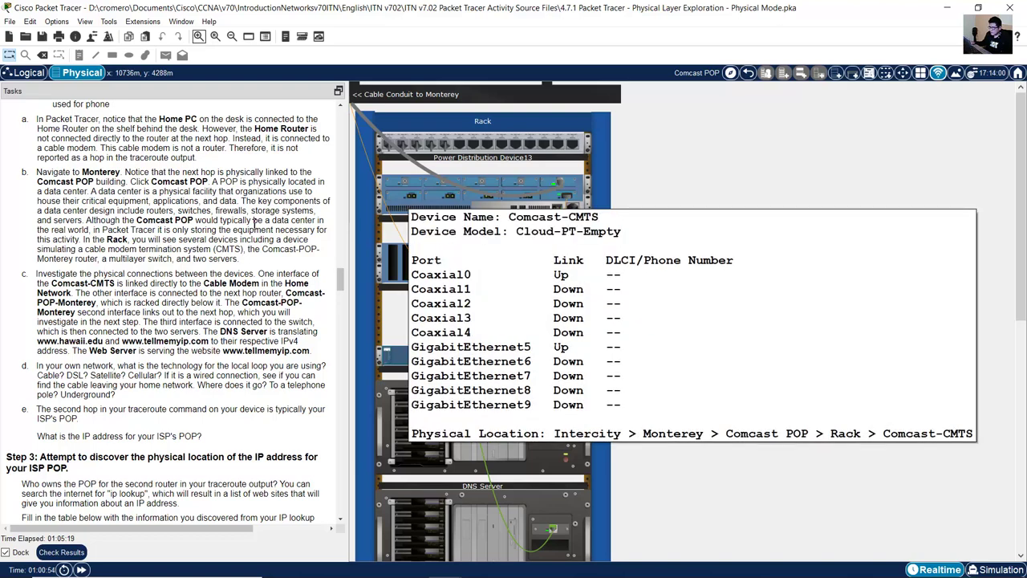
Step: Match the devices named in task b to the rack: Comcast-CMTS, Comcast-POP-Monterey router, multilayer switch, DNS Server and Web Server
drag(86, 241, 243, 250)
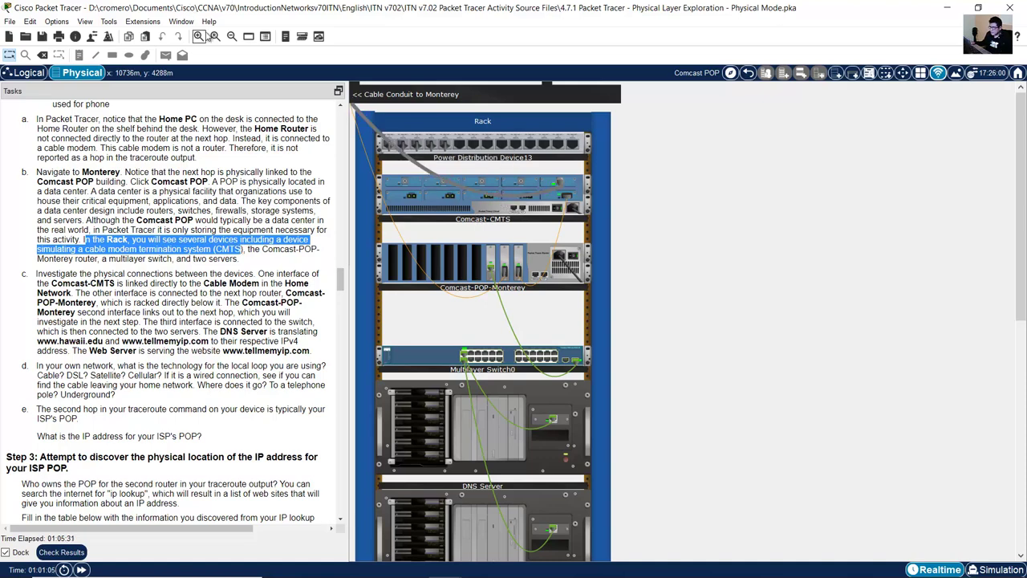
click(202, 37)
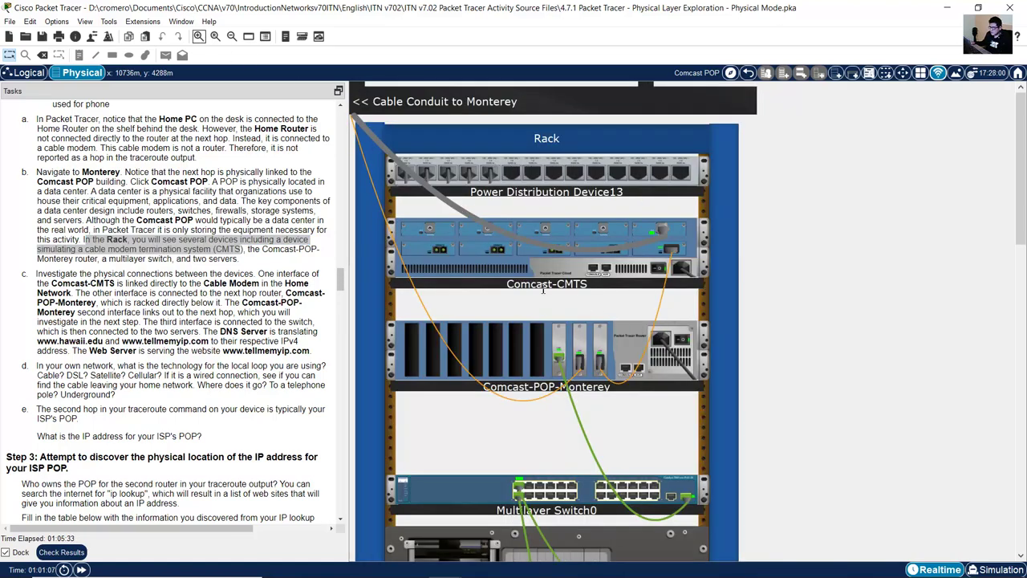
drag(561, 284, 601, 284)
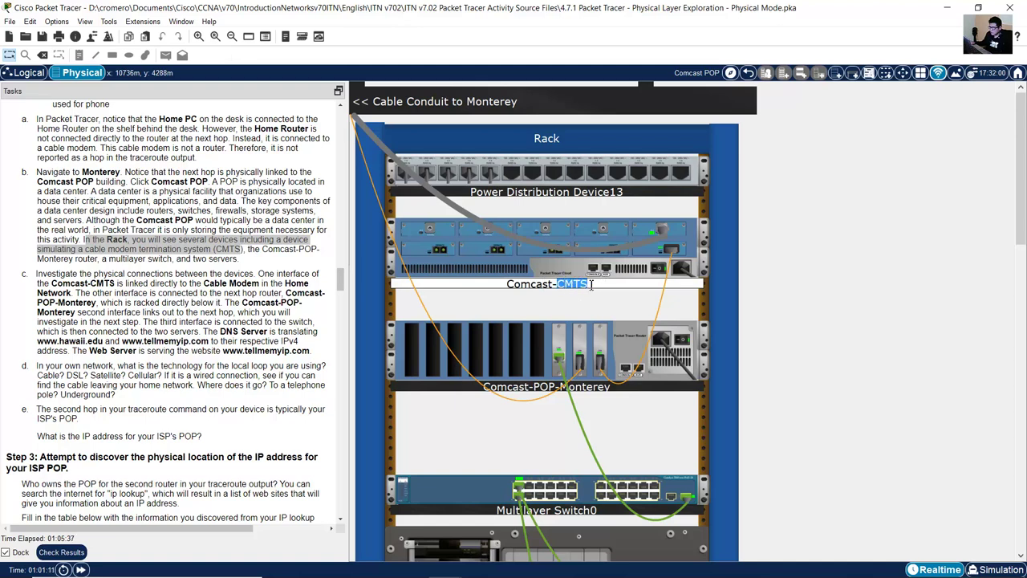
click(787, 255)
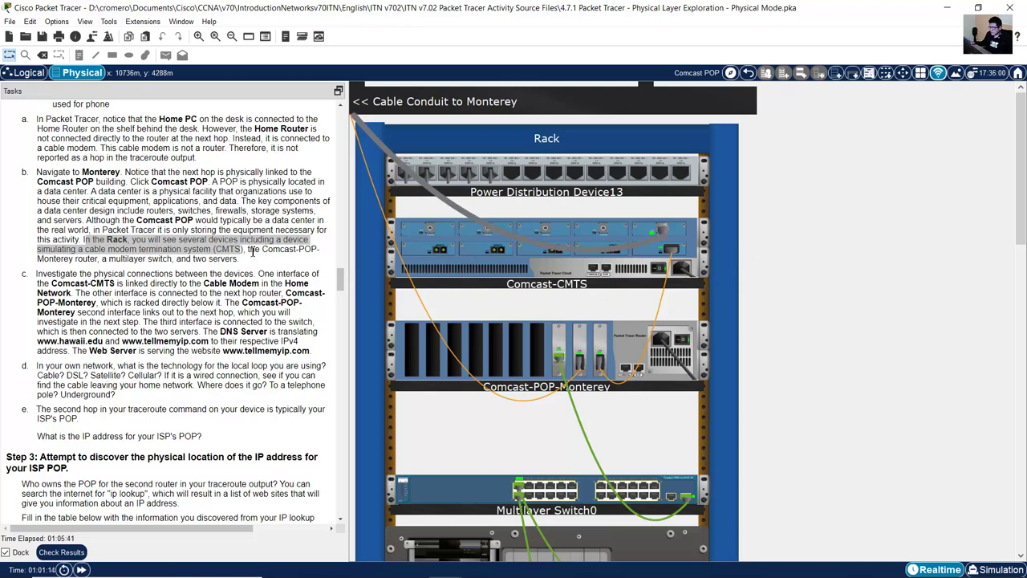
drag(250, 250, 98, 259)
click(512, 386)
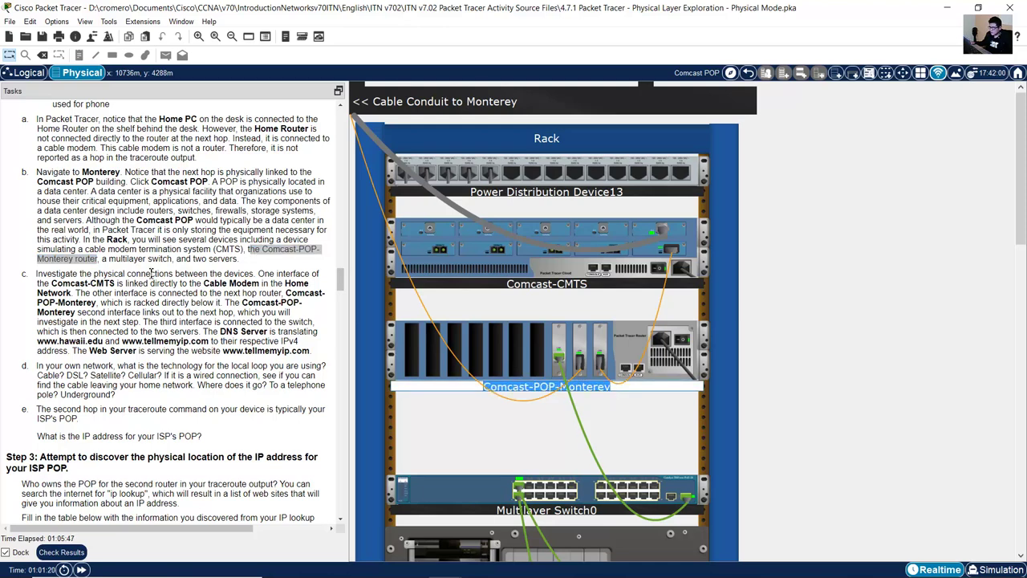
drag(111, 259, 248, 263)
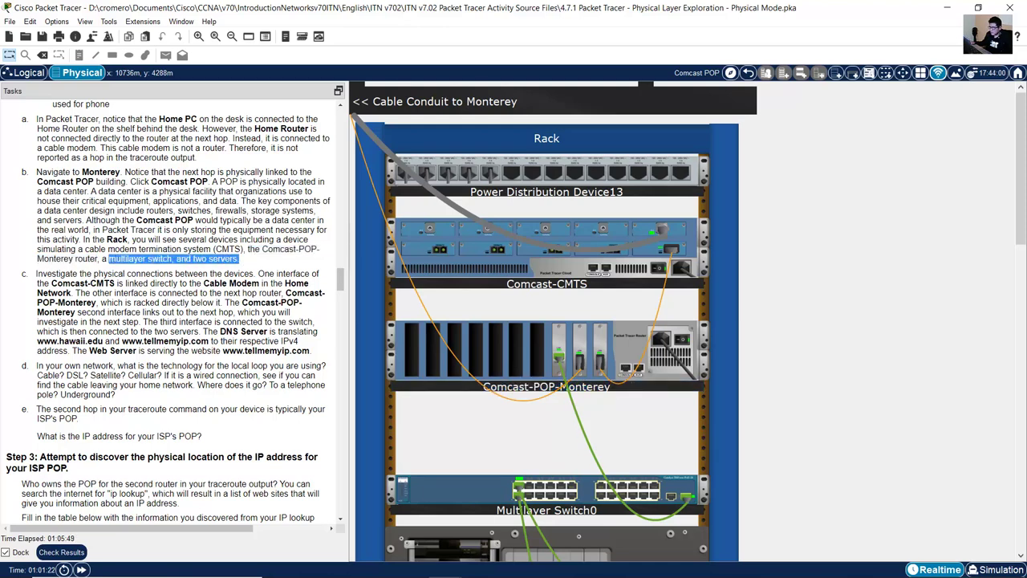
drag(1022, 191, 1023, 303)
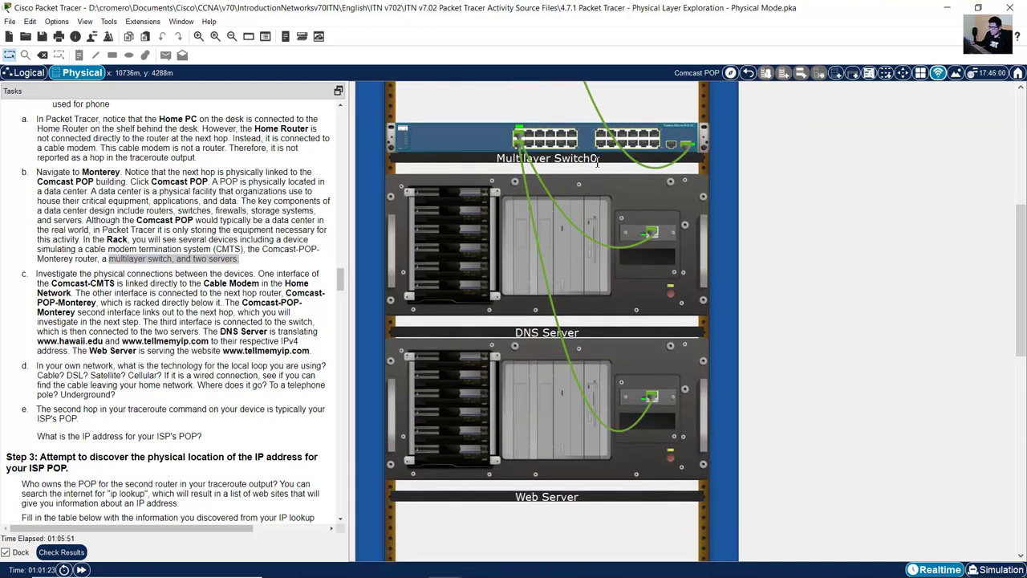
drag(599, 159, 489, 158)
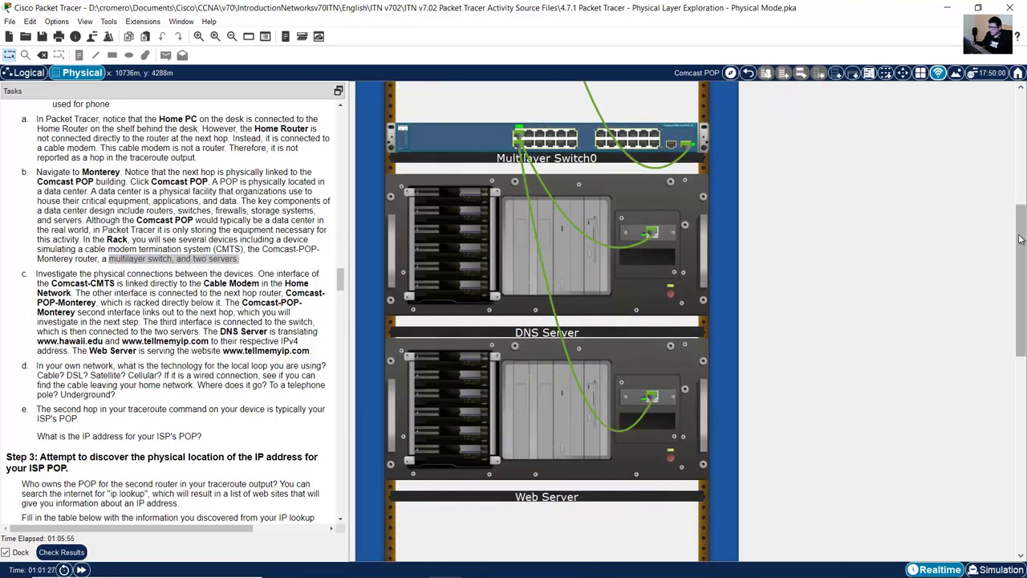
drag(1022, 212, 1022, 125)
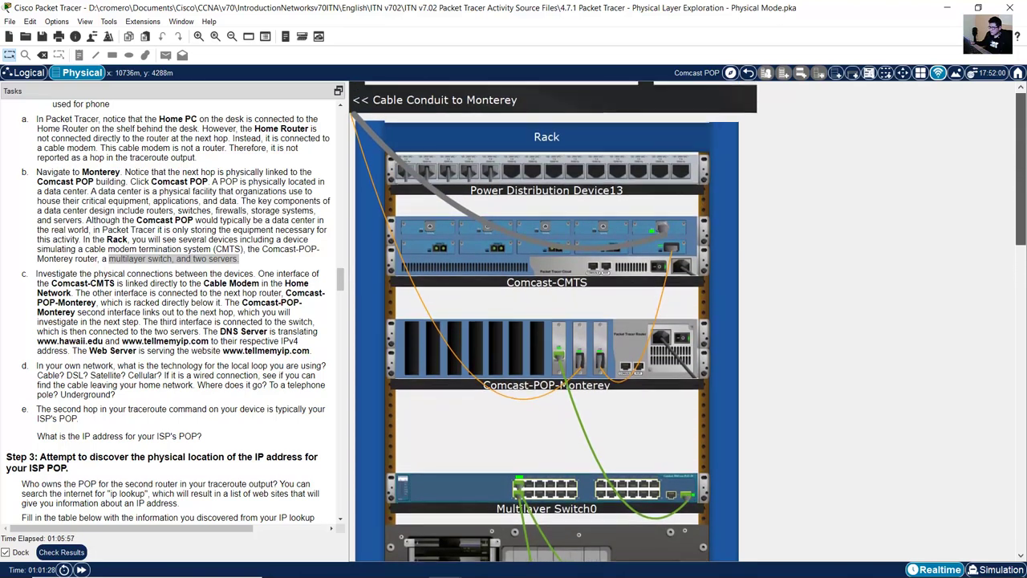
Step: Read the start of task c and inspect the cable linking Comcast-CMTS to the Cable Modem in the Home Network
click(237, 312)
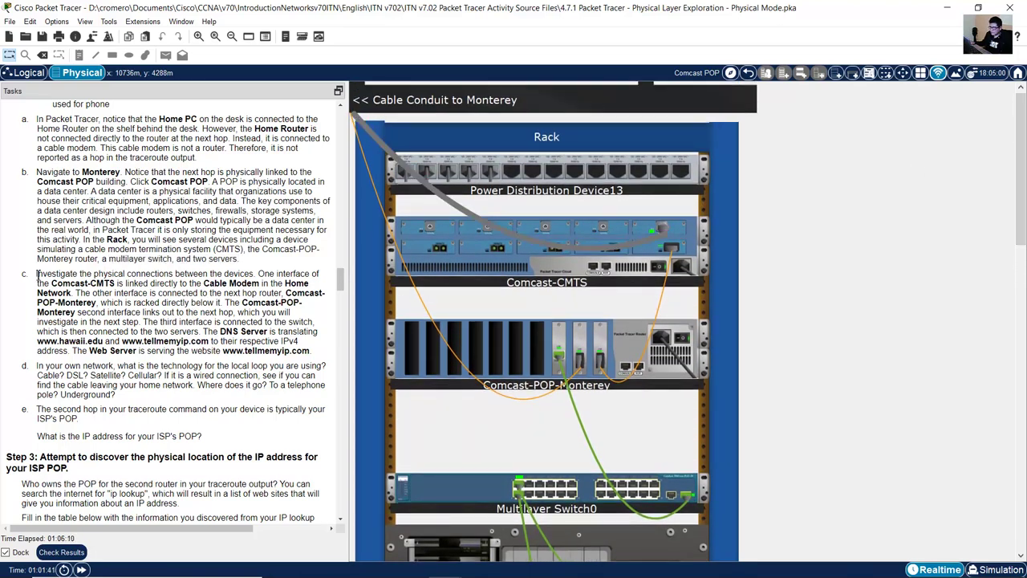
drag(37, 274, 80, 294)
mouse_move(571, 248)
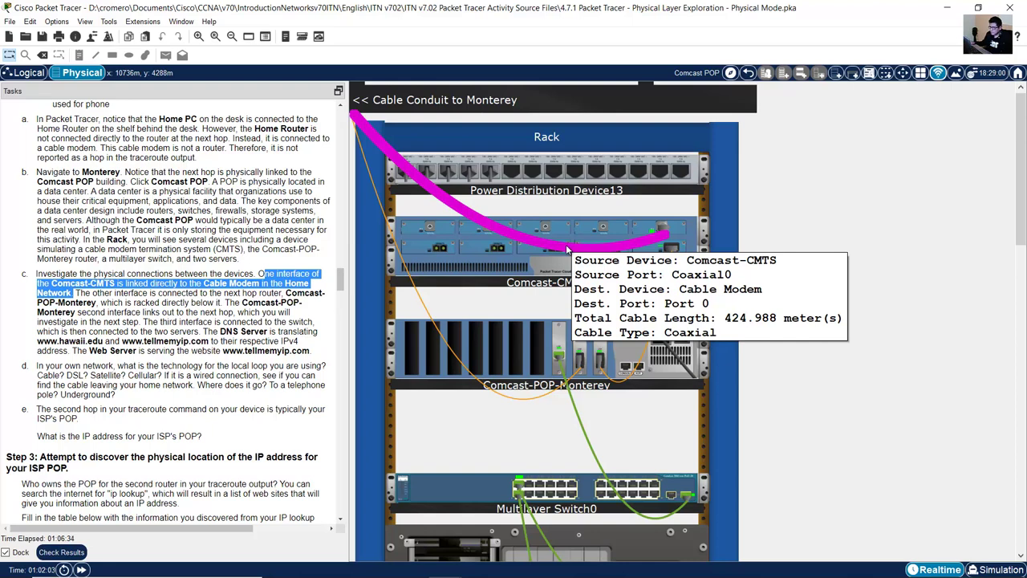
click(100, 302)
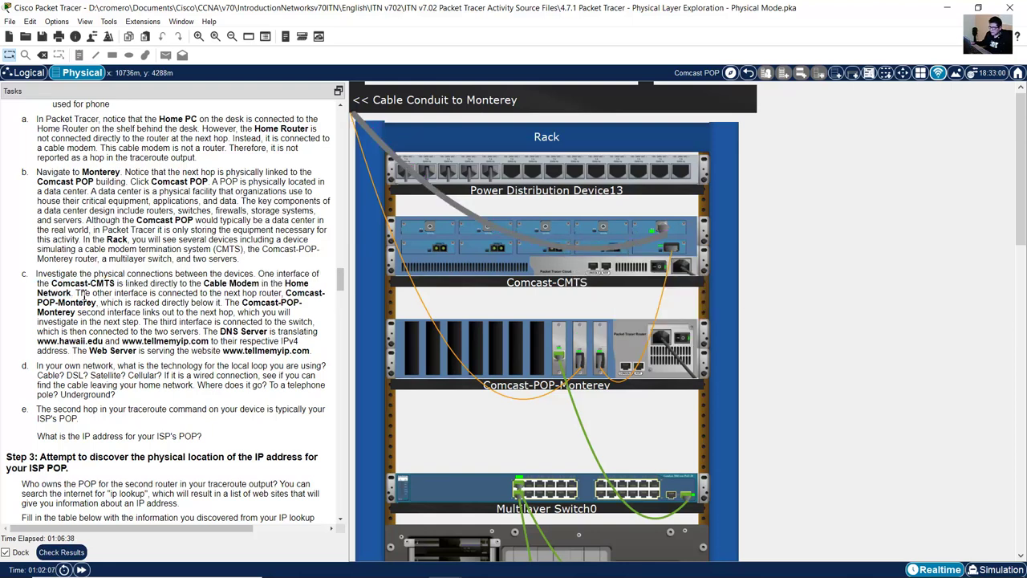
Step: Read about the Comcast-POP-Monterey router in task c and trace its links to Comcast-CMTS and out to the next hop
drag(78, 294, 222, 303)
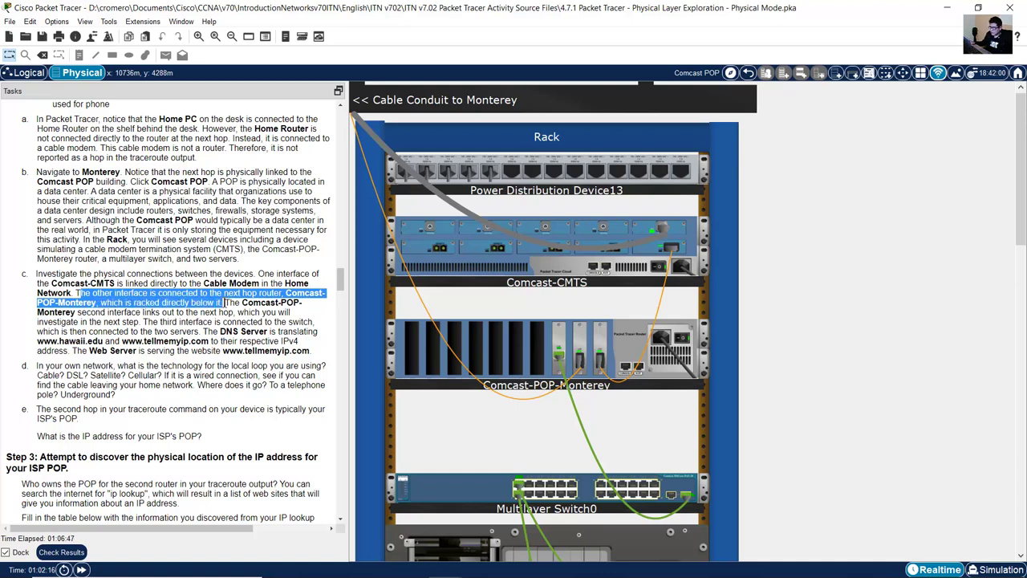
click(814, 271)
scroll(815, 271, down, 1)
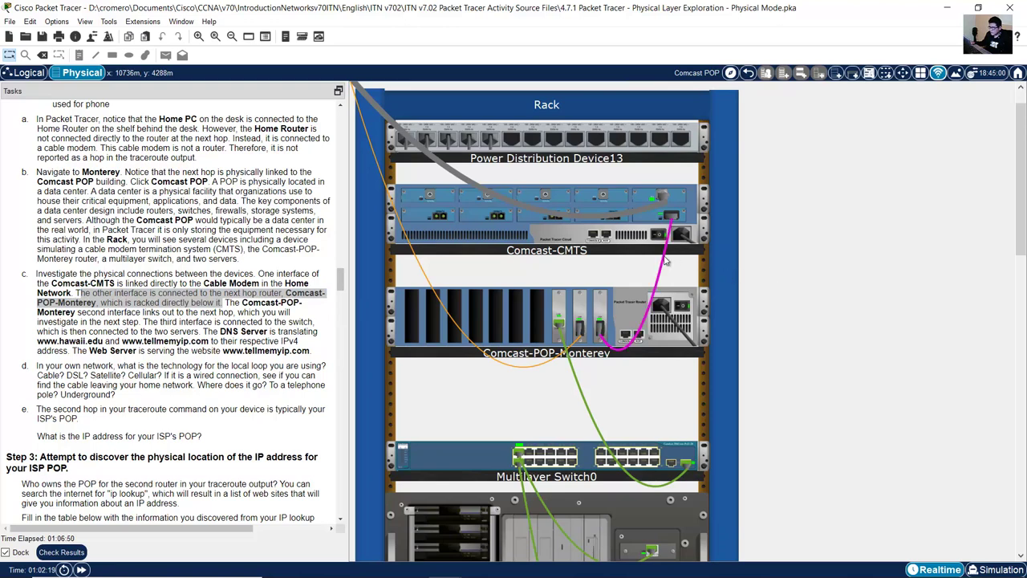
mouse_move(666, 261)
mouse_move(672, 234)
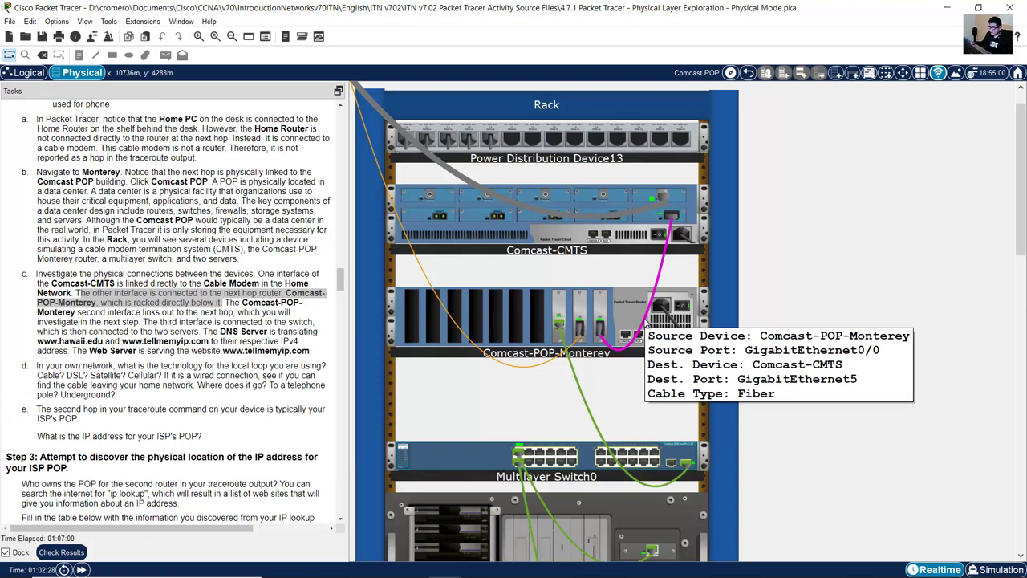
drag(230, 305, 137, 322)
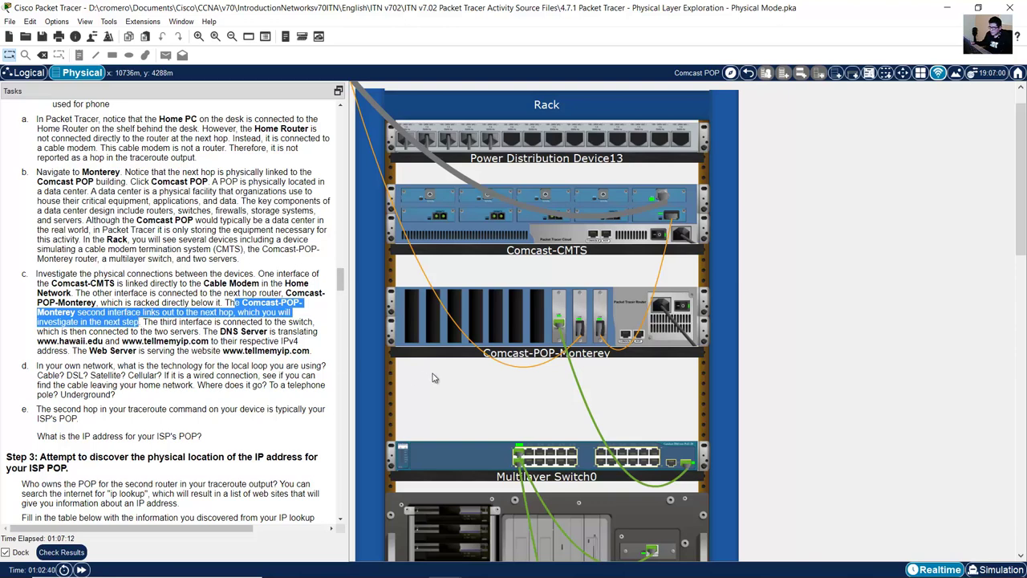
mouse_move(473, 346)
Step: Trace the Comcast-POP-Monterey router's third interface to the multilayer switch and the switch's cables to the two servers
drag(145, 324, 199, 334)
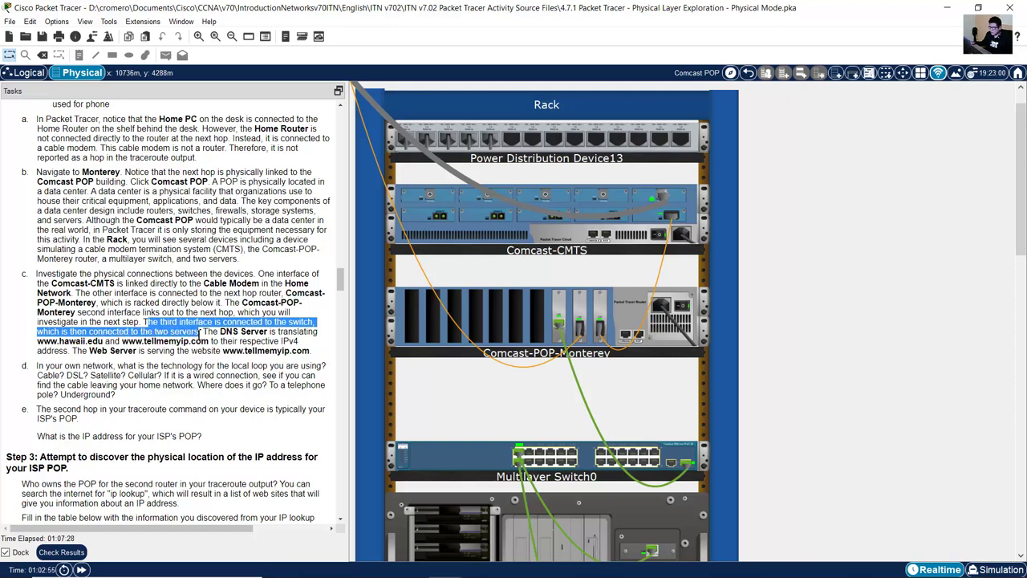
scroll(754, 313, down, 1)
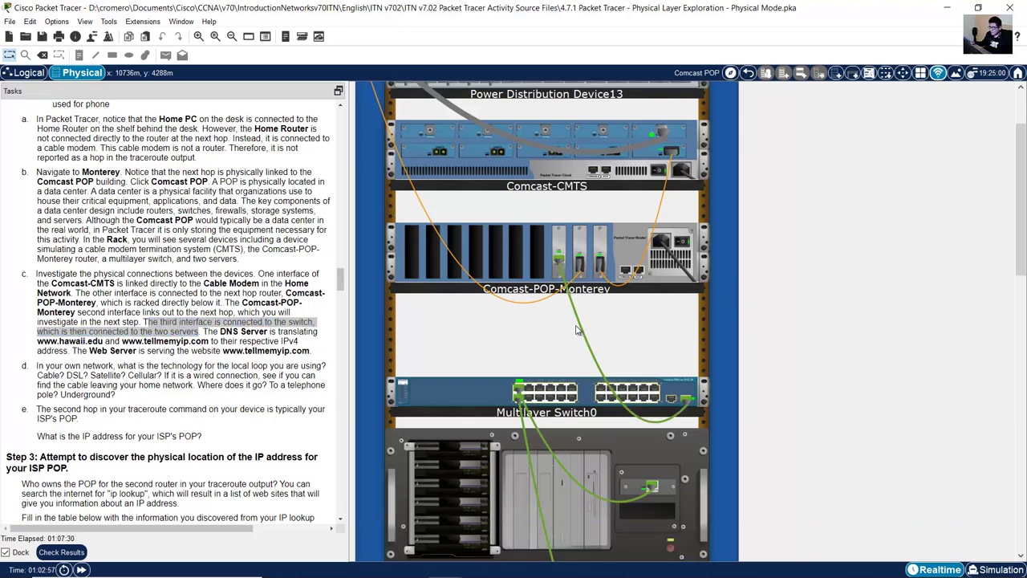
mouse_move(583, 327)
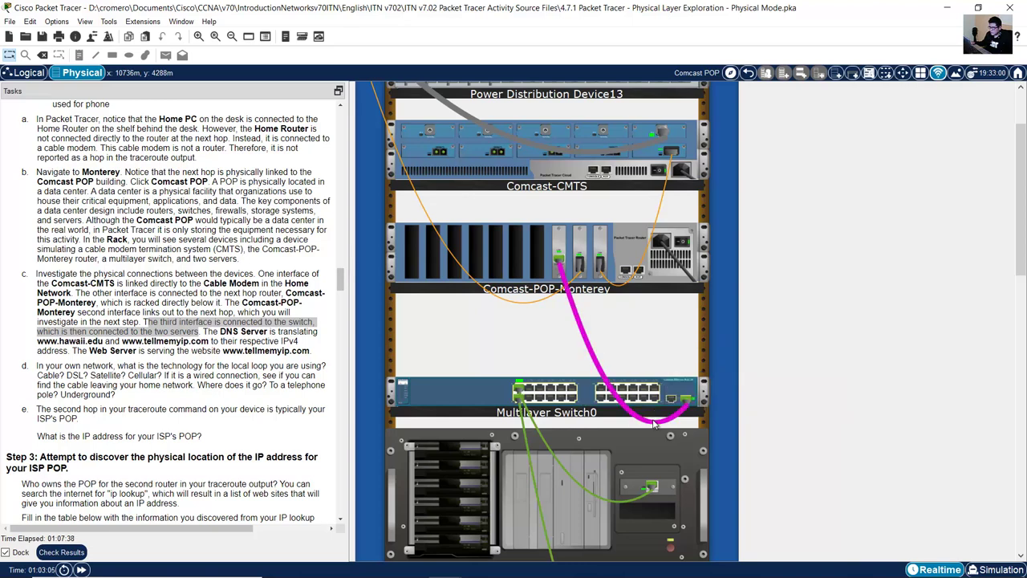
mouse_move(654, 423)
scroll(654, 423, down, 4)
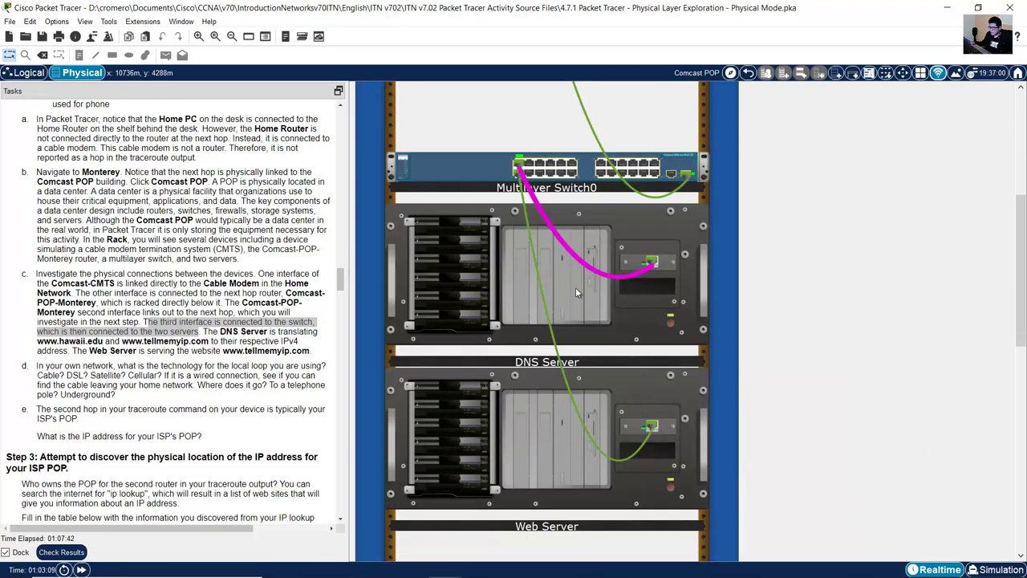
Step: Read the roles of the DNS Server and Web Server in task c and locate both servers in the rack
click(246, 334)
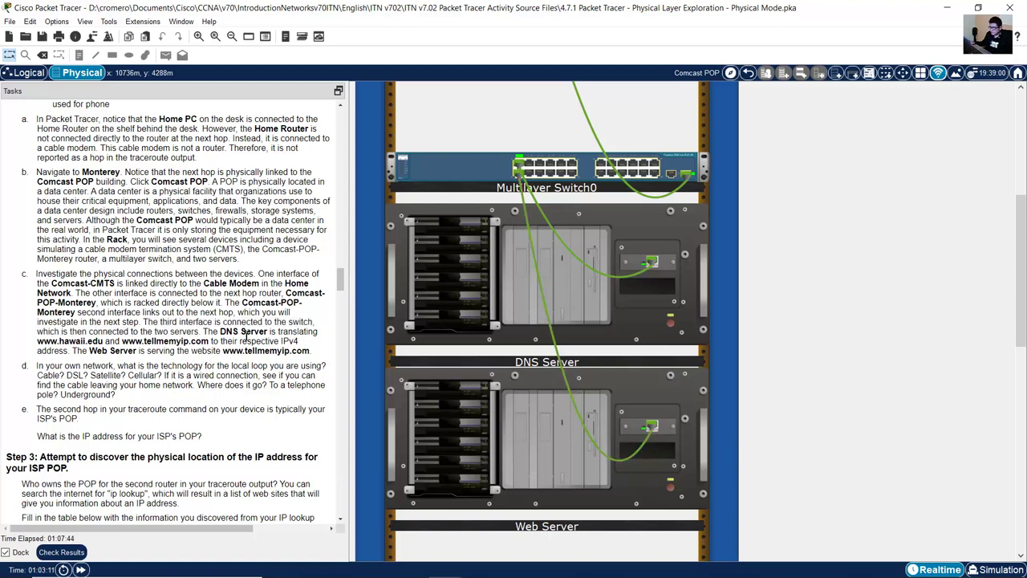
drag(208, 332, 309, 351)
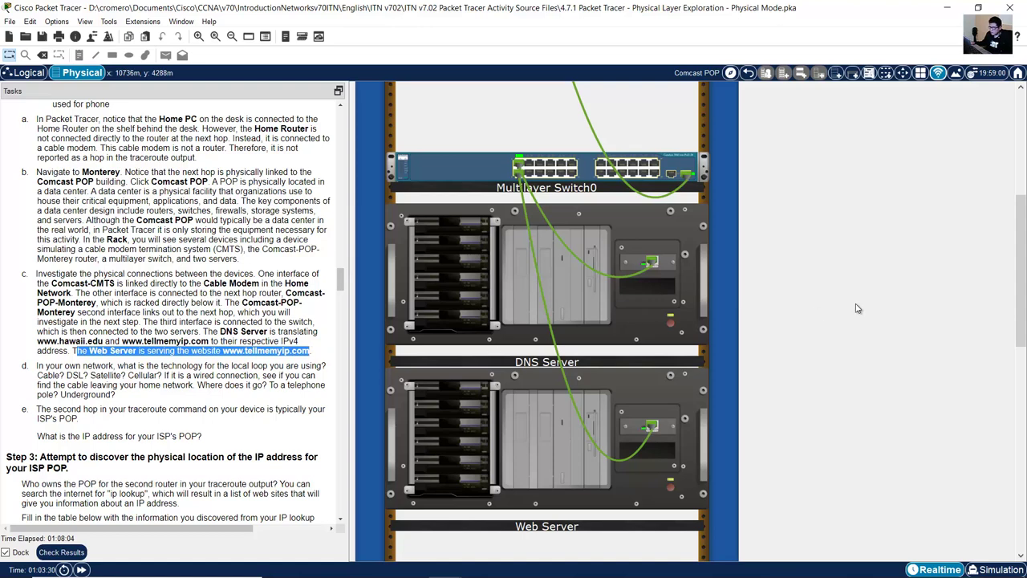
click(547, 362)
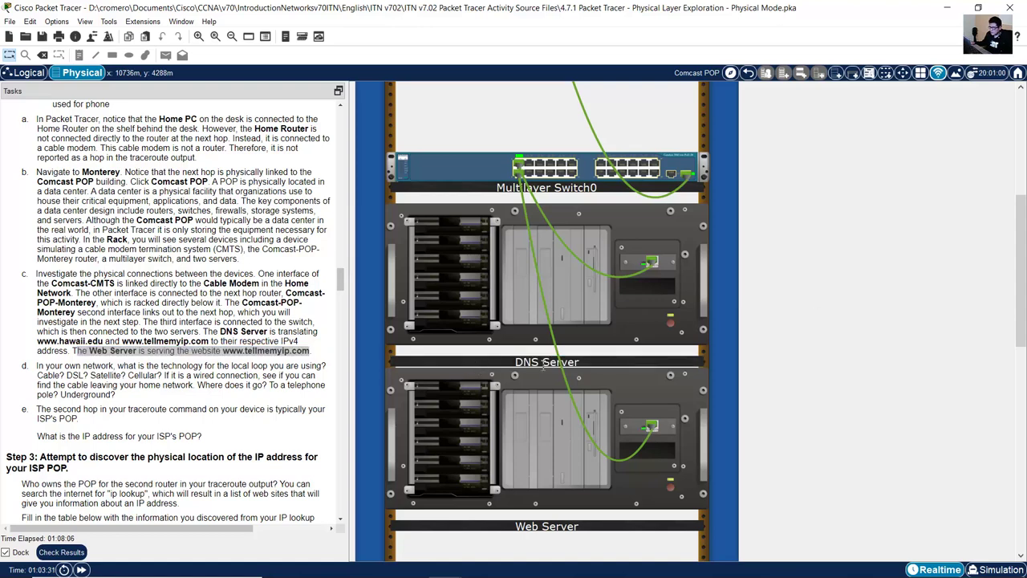
drag(539, 362, 514, 362)
scroll(563, 419, down, 1)
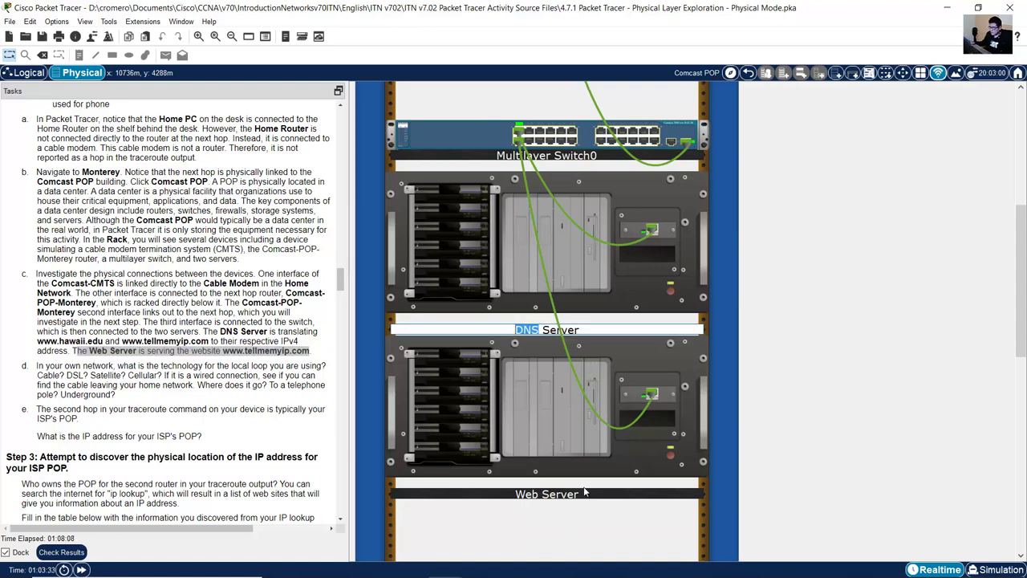
Step: Read task d about the local loop technology of the own network and where its cable leaves the home
click(186, 392)
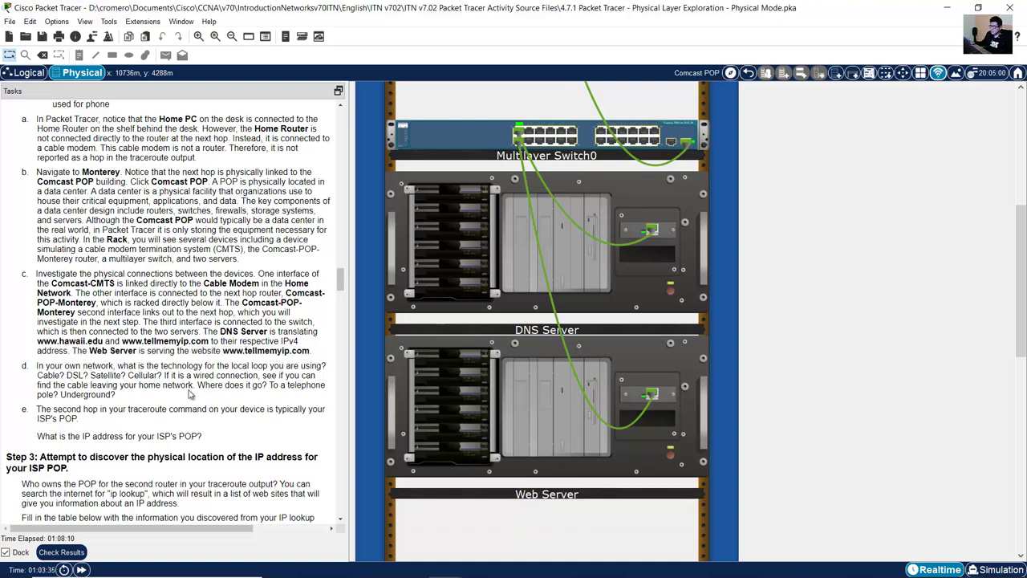
drag(36, 367, 326, 366)
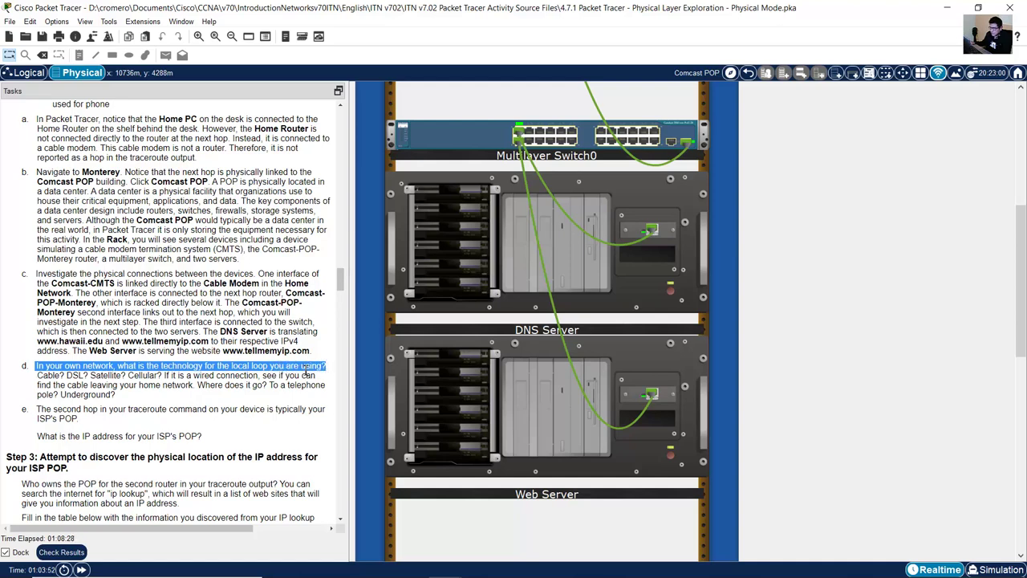
scroll(212, 351, down, 1)
drag(39, 351, 164, 344)
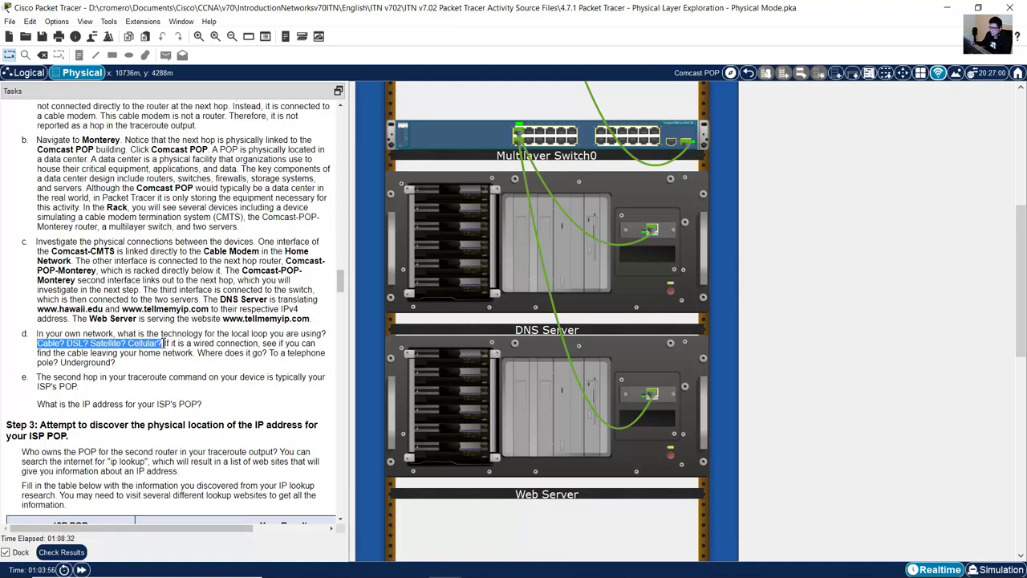
click(167, 346)
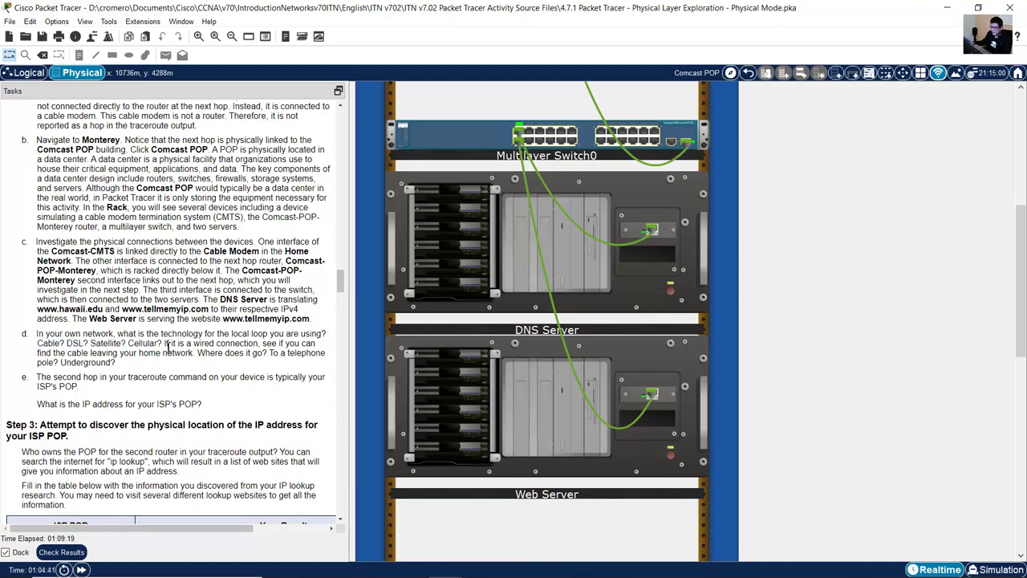
drag(167, 344, 123, 367)
click(275, 358)
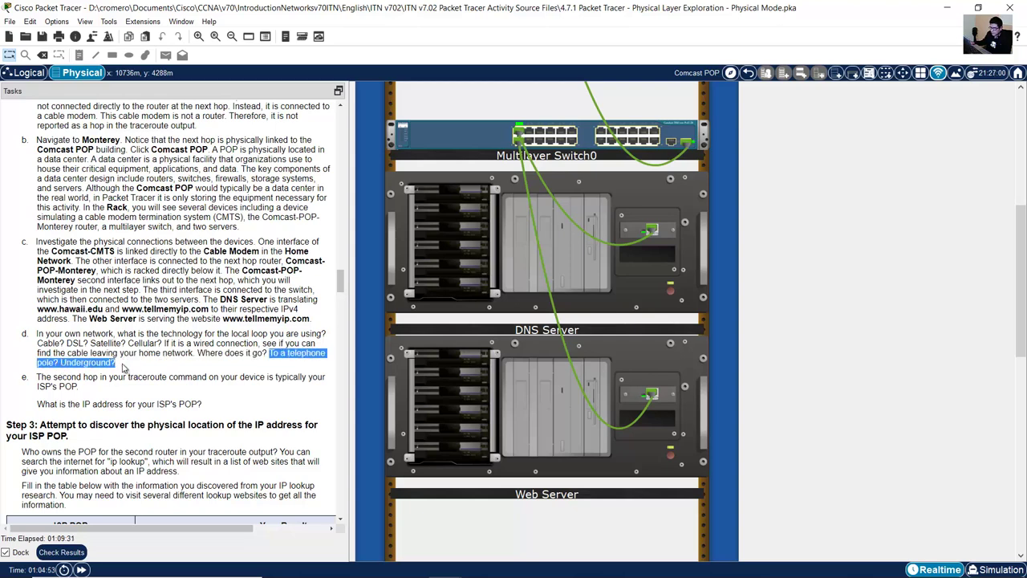
Step: Read task e about the second traceroute hop and its question on the IP address of the ISP's POP
scroll(161, 357, up, 3)
click(221, 331)
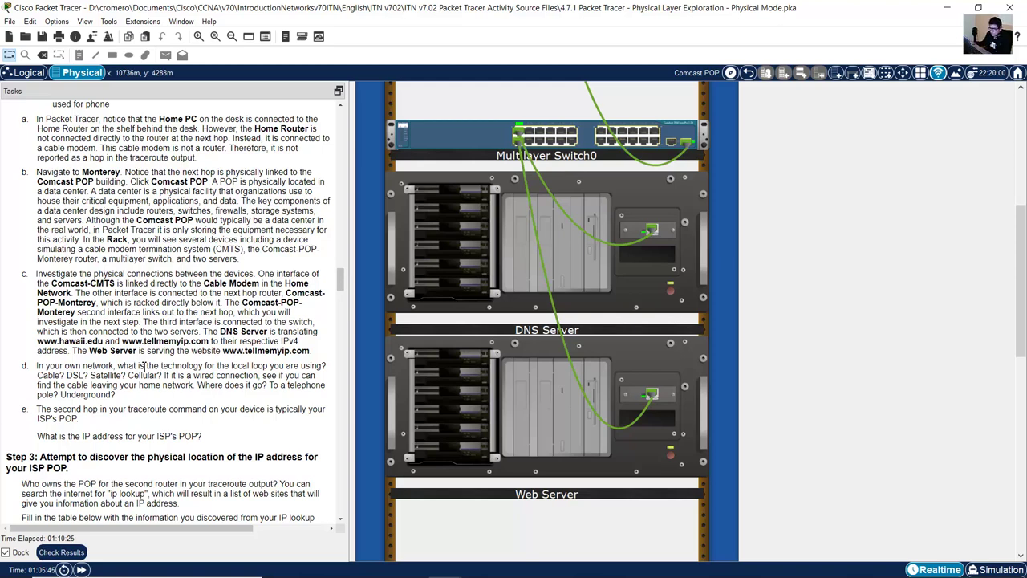
scroll(143, 365, down, 2)
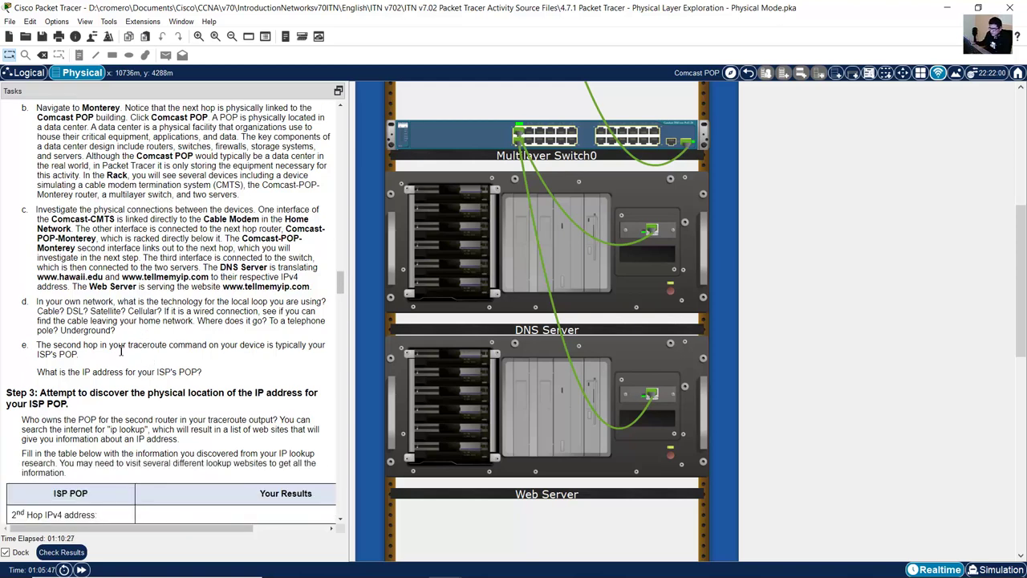
drag(36, 345, 205, 376)
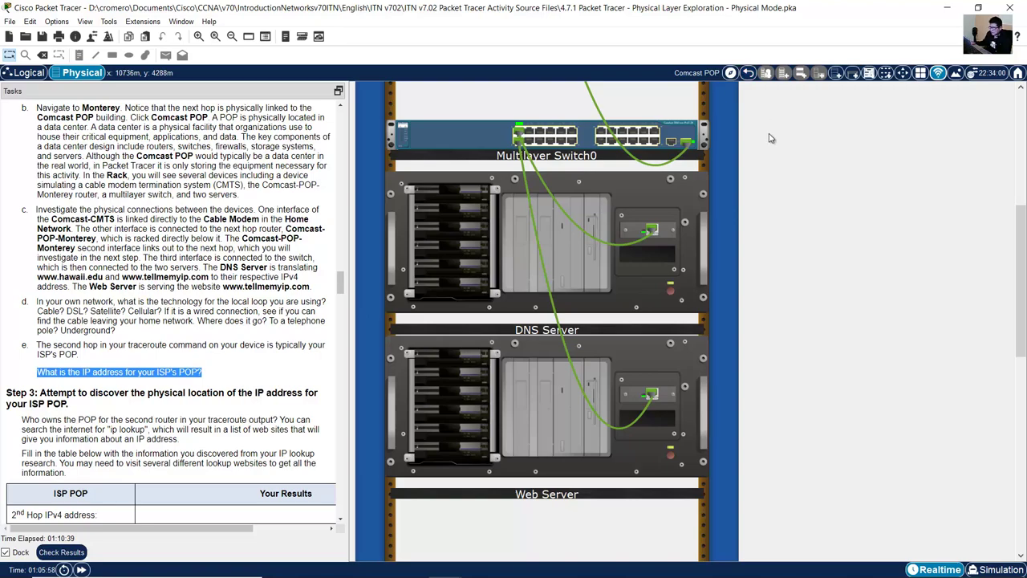
key(super+d)
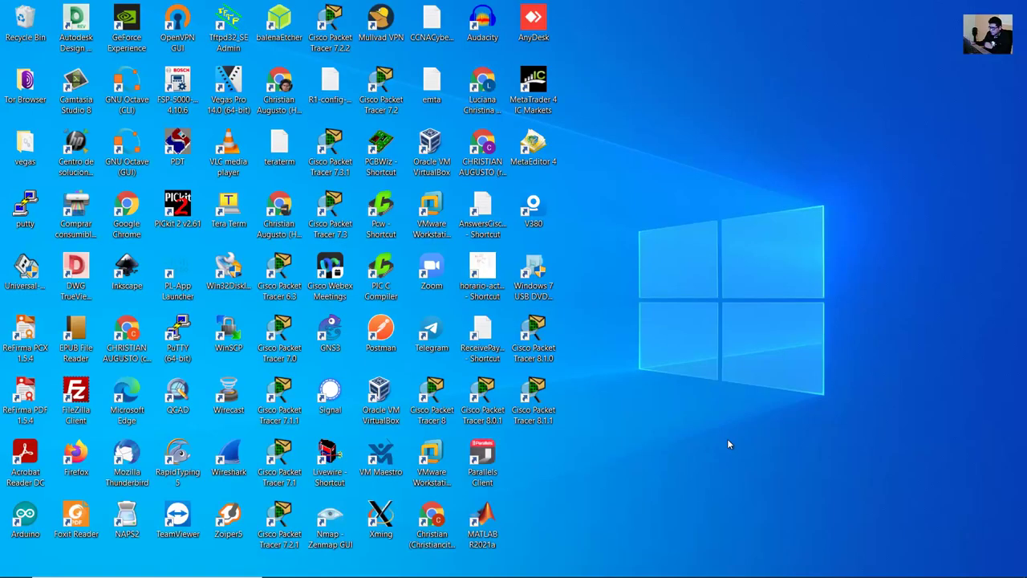
click(511, 564)
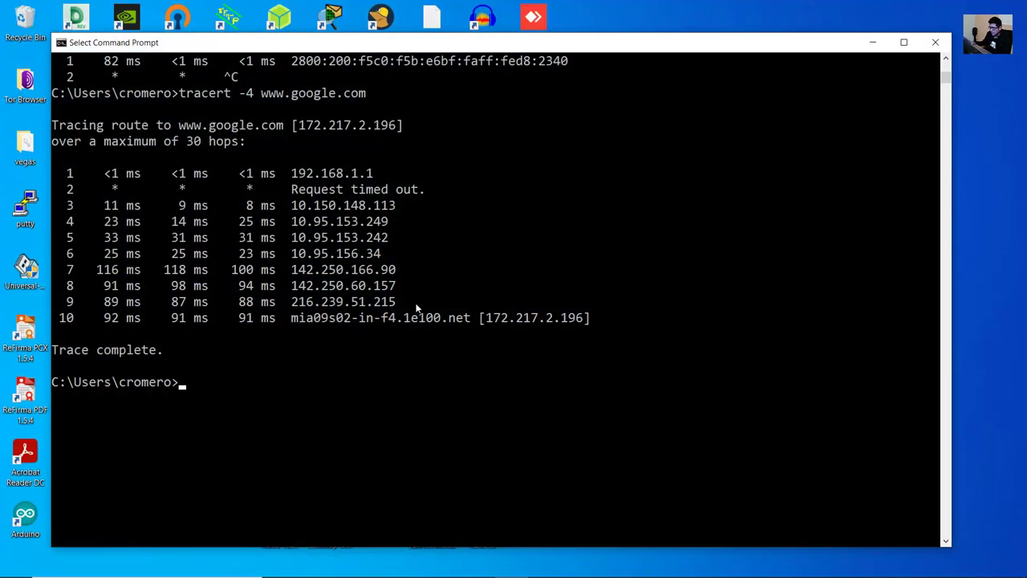
drag(433, 285, 51, 285)
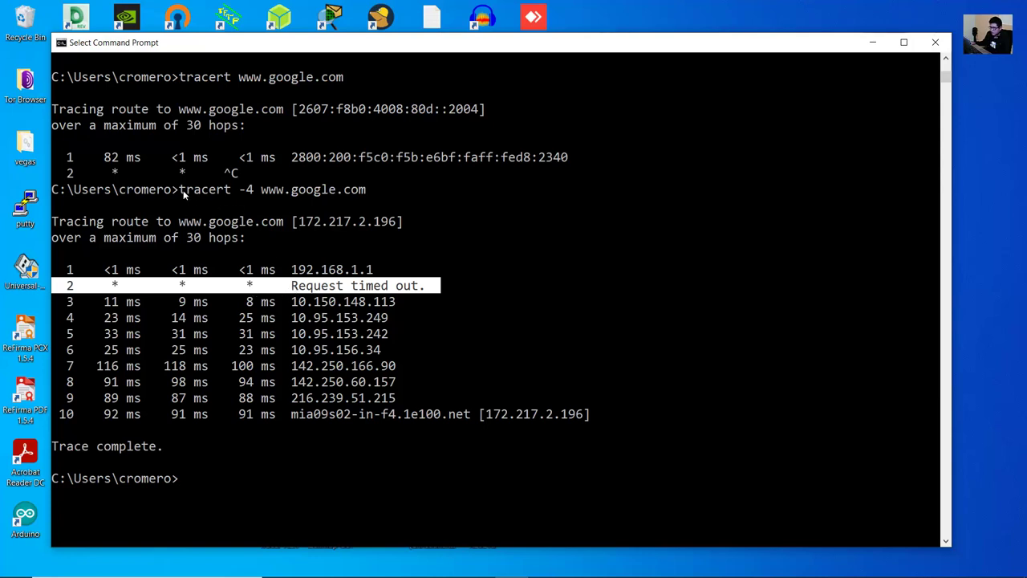
drag(179, 193, 238, 193)
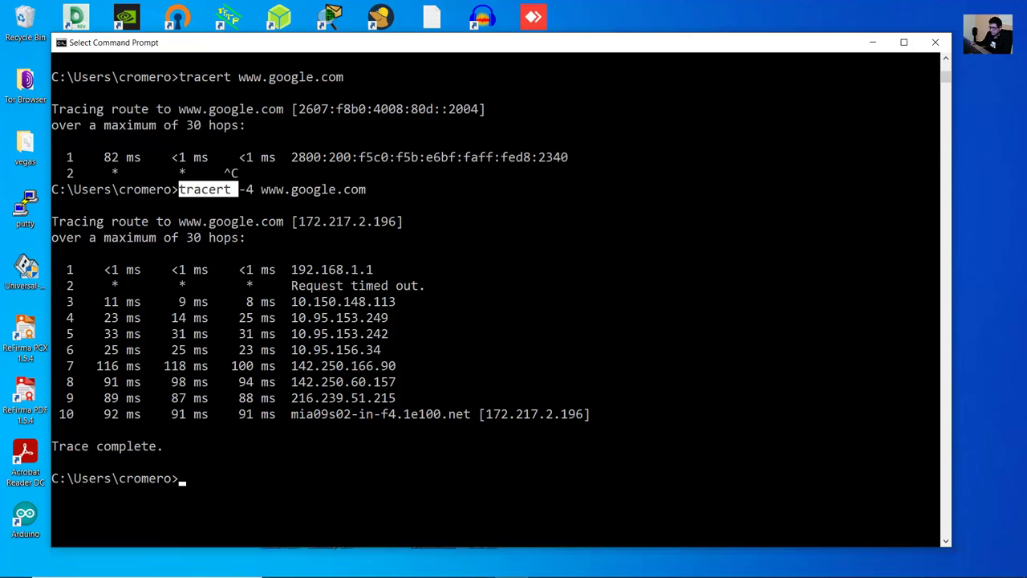
click(457, 256)
drag(440, 288, 4, 295)
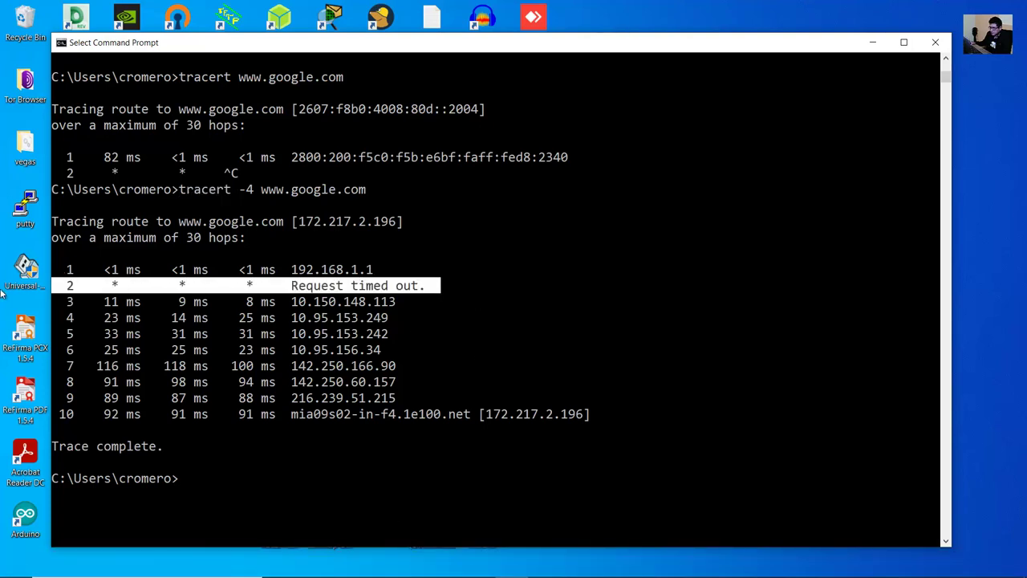
click(303, 287)
drag(444, 286, 39, 288)
click(317, 318)
Step: Return to Packet Tracer and read Step 3 on finding the POP's owner through an ip lookup and filling in the ISP POP table
click(440, 566)
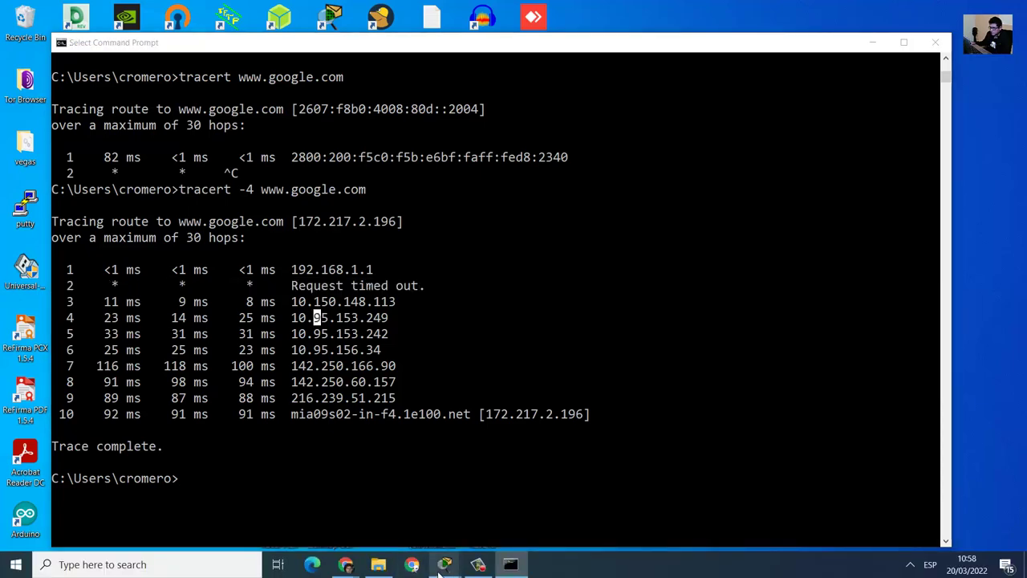
click(381, 502)
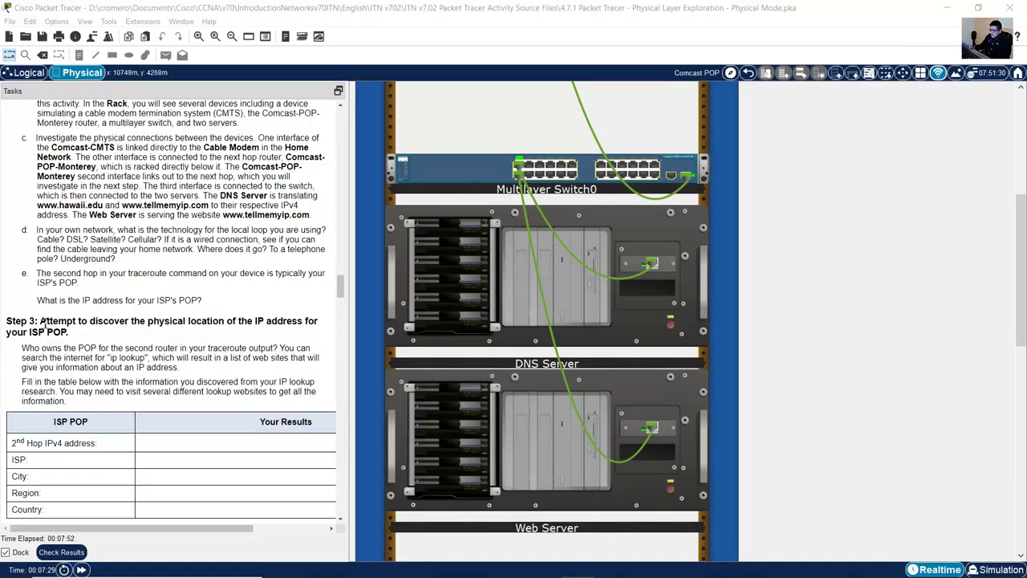
drag(40, 321, 86, 337)
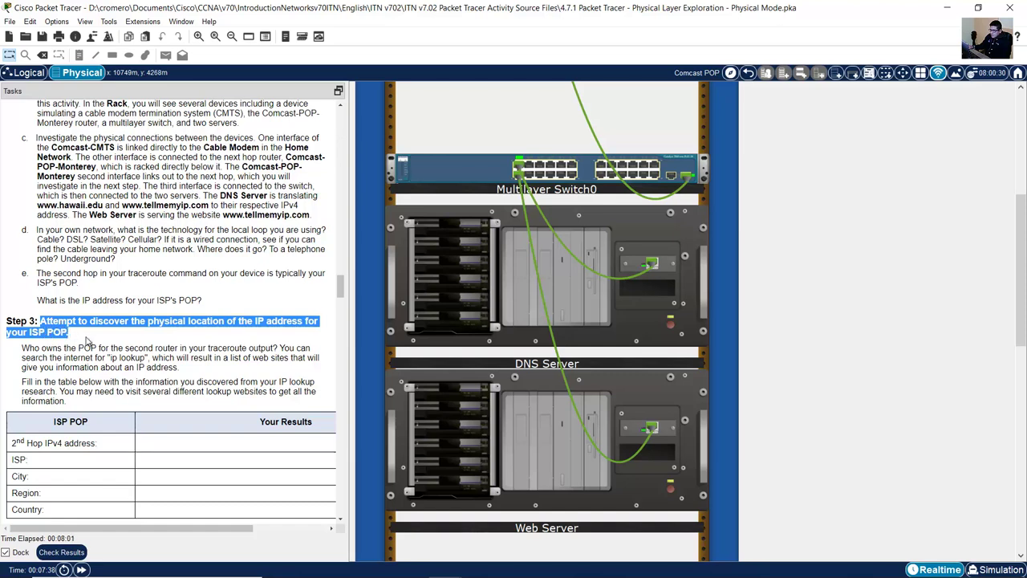
scroll(25, 347, down, 3)
drag(29, 219, 101, 219)
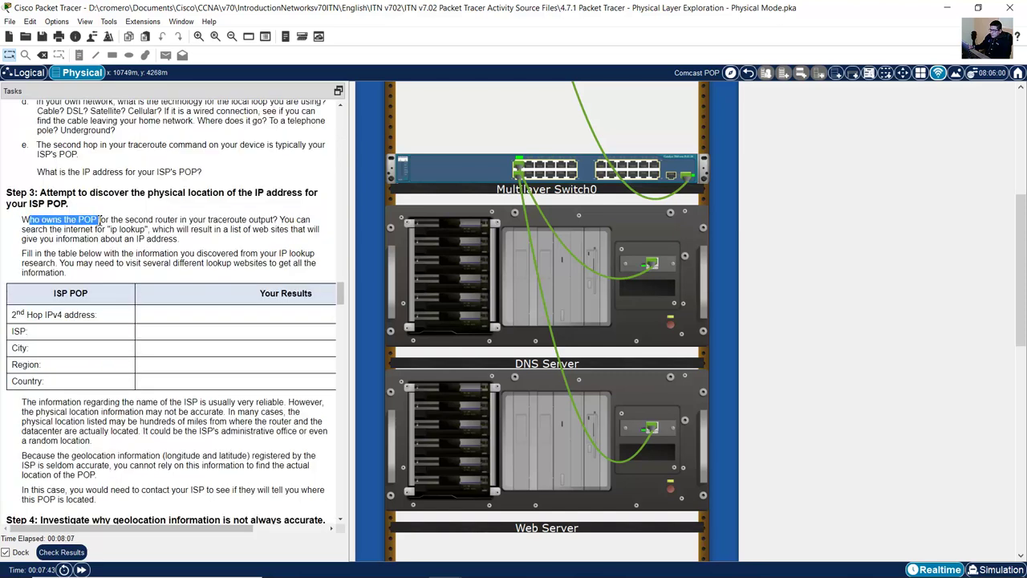
click(100, 219)
drag(22, 219, 175, 239)
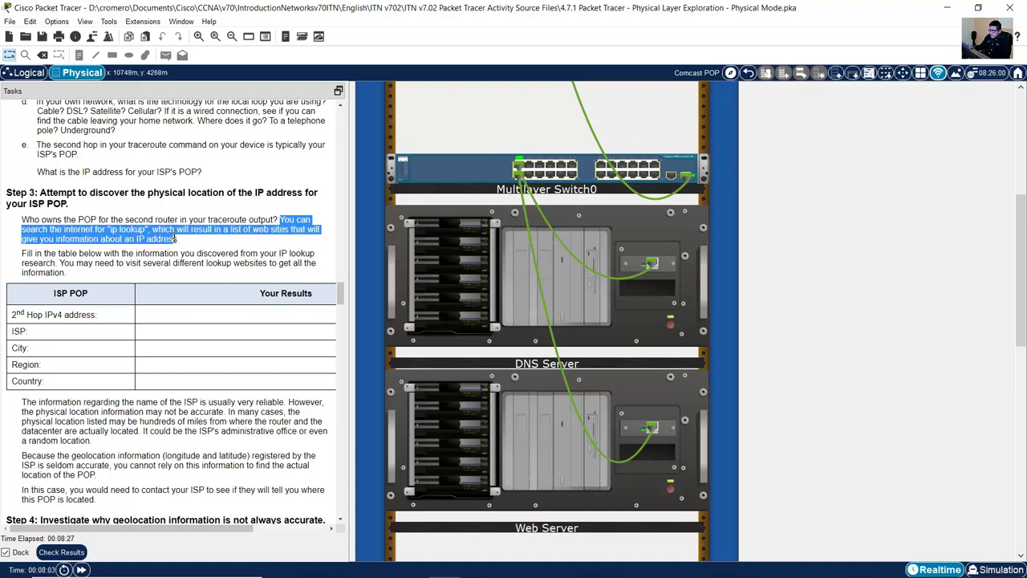
drag(26, 256, 160, 291)
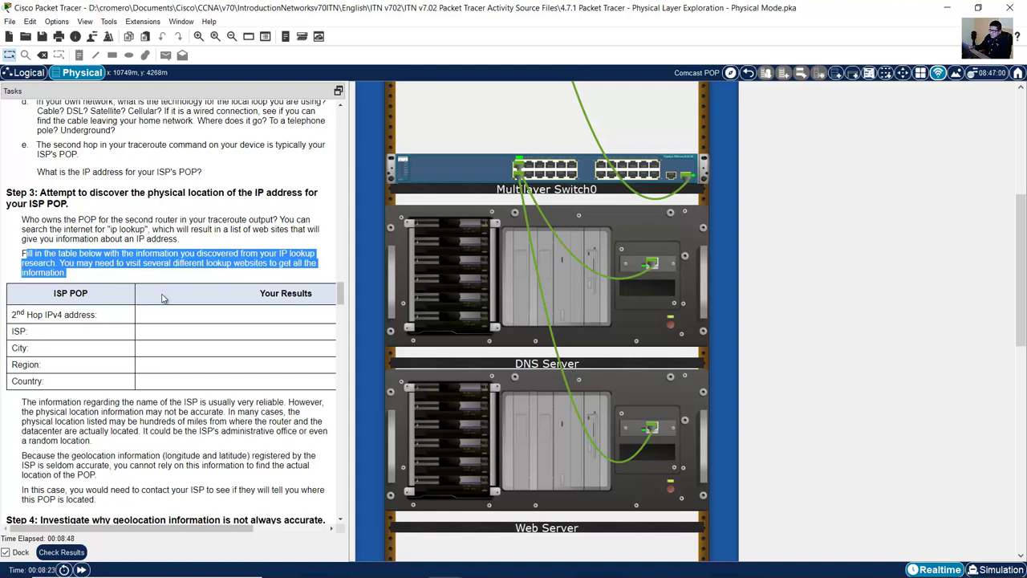
scroll(163, 299, down, 1)
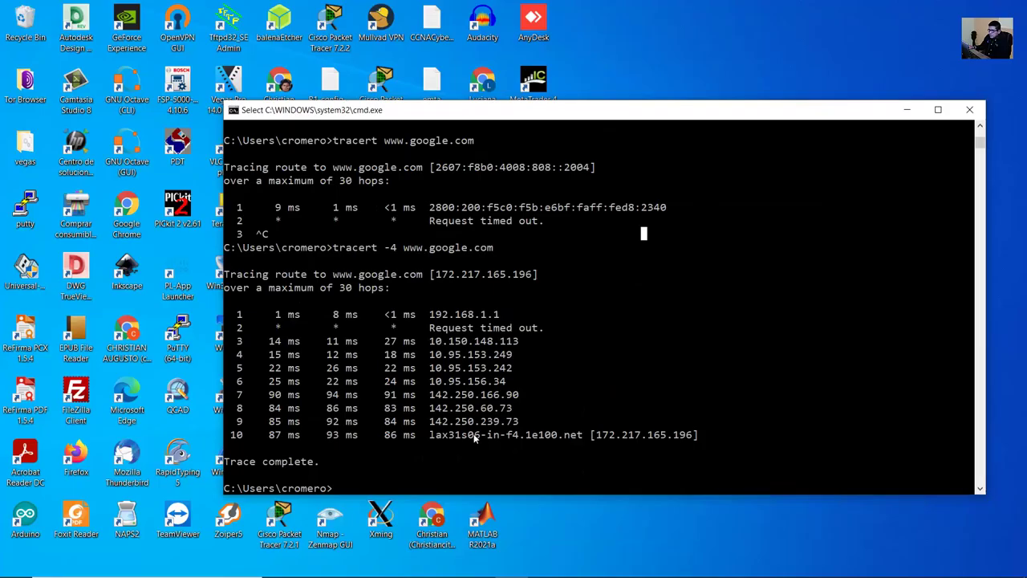
scroll(475, 433, up, 10)
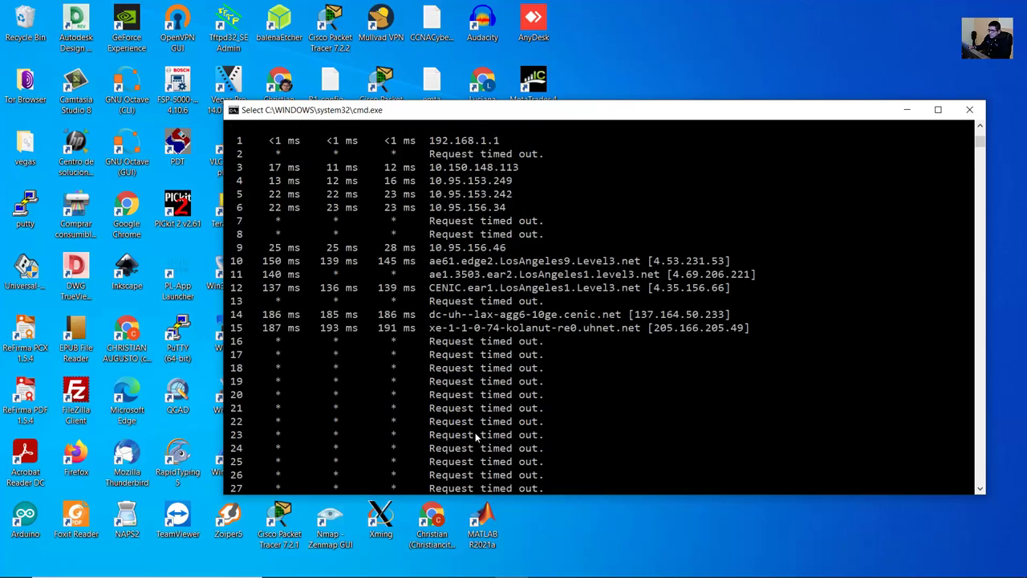
scroll(475, 433, up, 15)
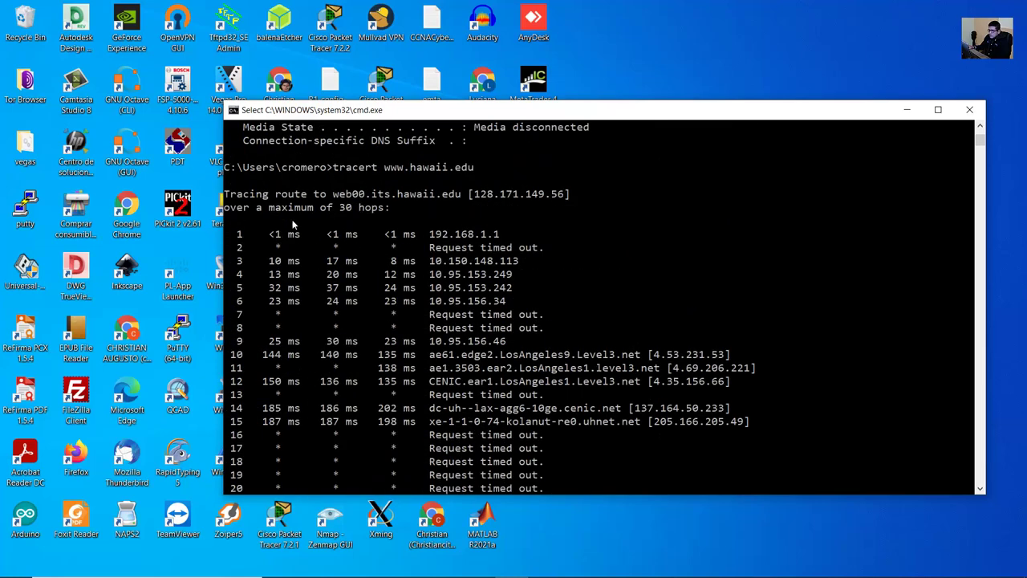
drag(236, 251, 550, 250)
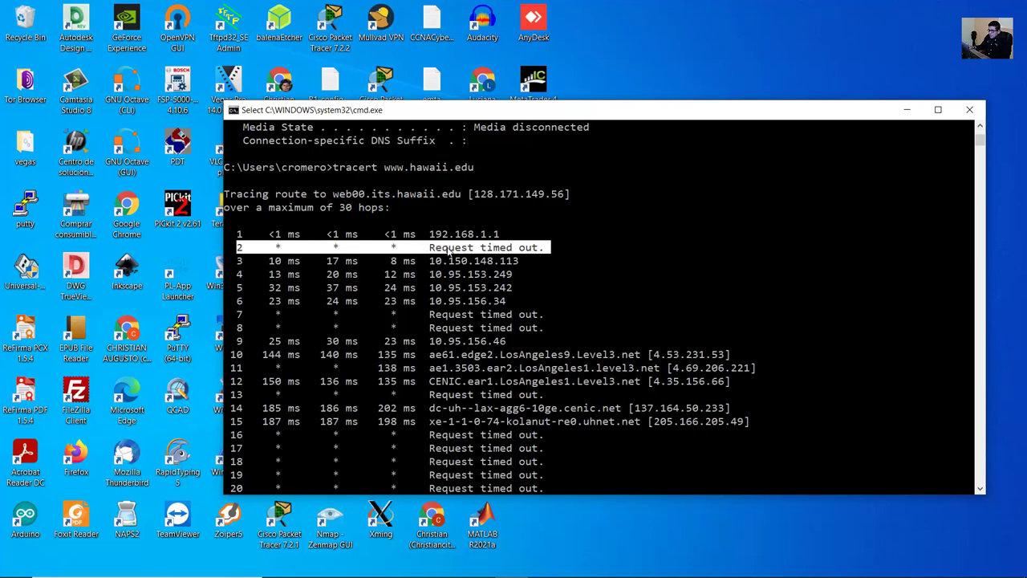
scroll(525, 264, down, 12)
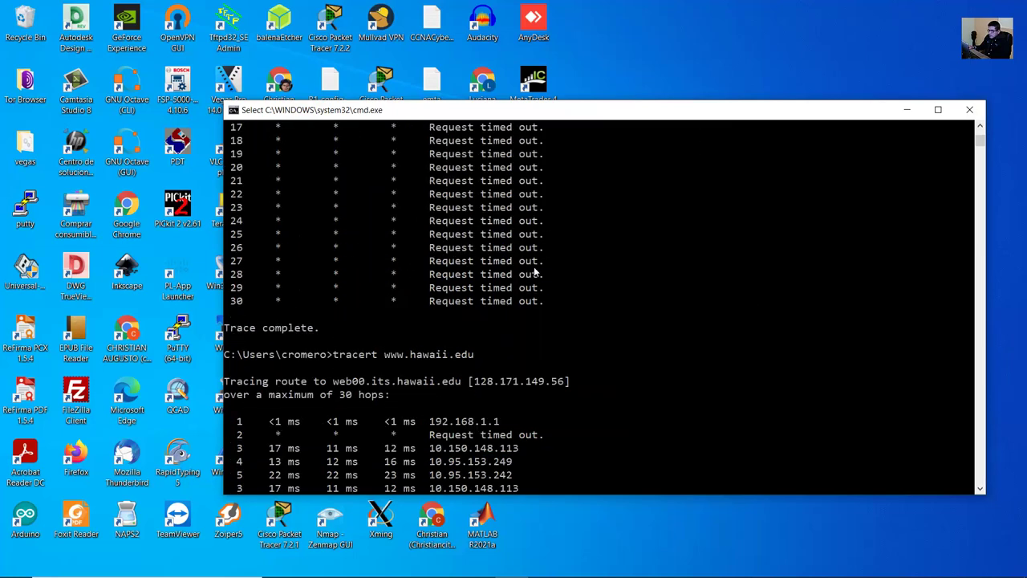
scroll(535, 273, down, 1)
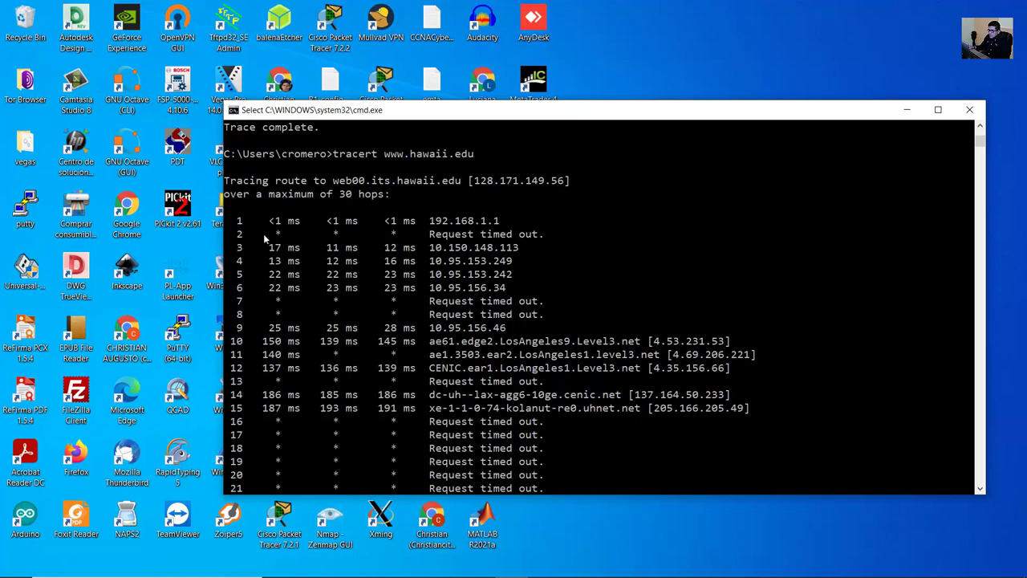
drag(238, 235, 551, 234)
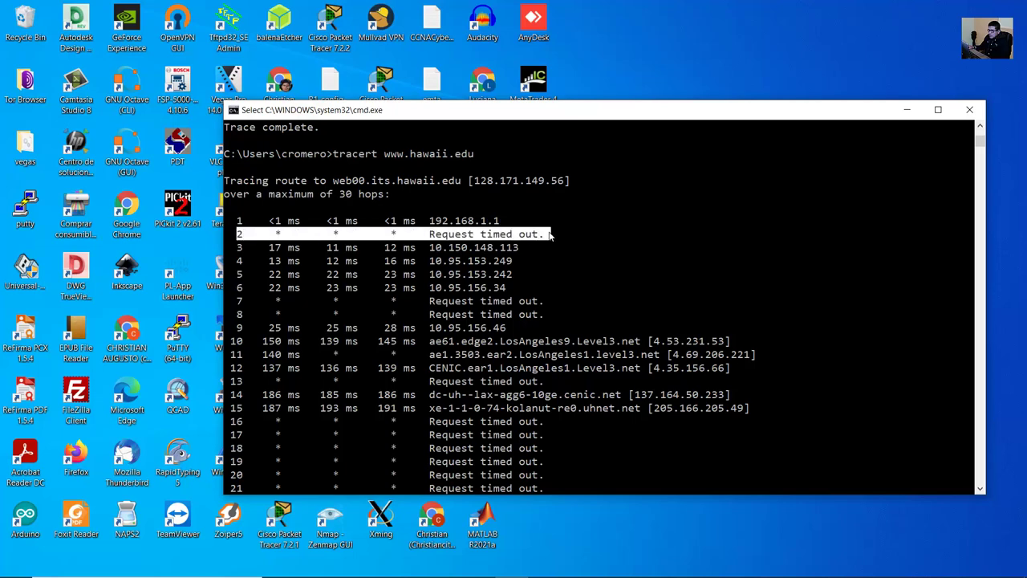
right_click(559, 250)
scroll(570, 260, down, 13)
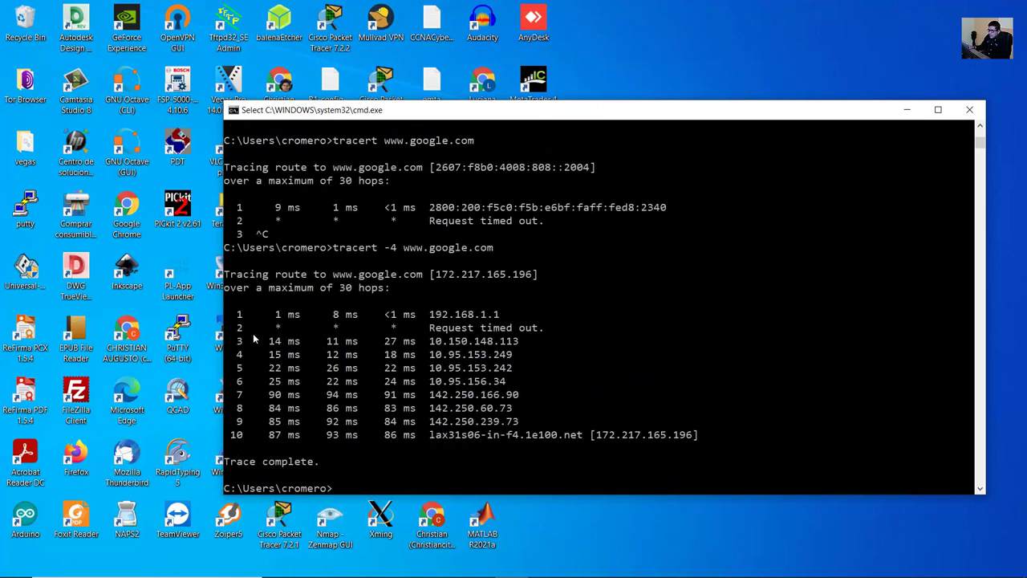
scroll(239, 331, down, 1)
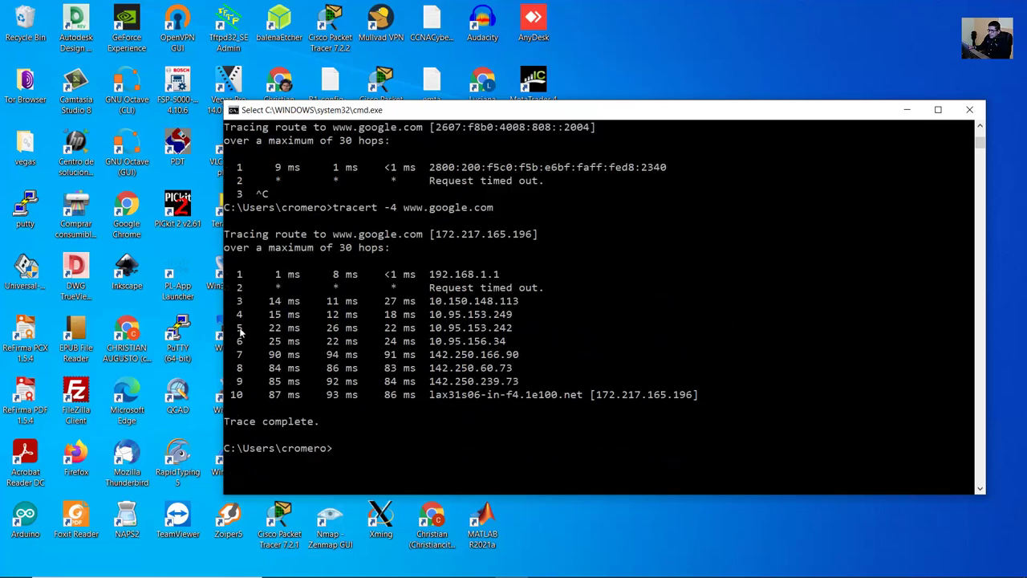
drag(233, 287, 559, 294)
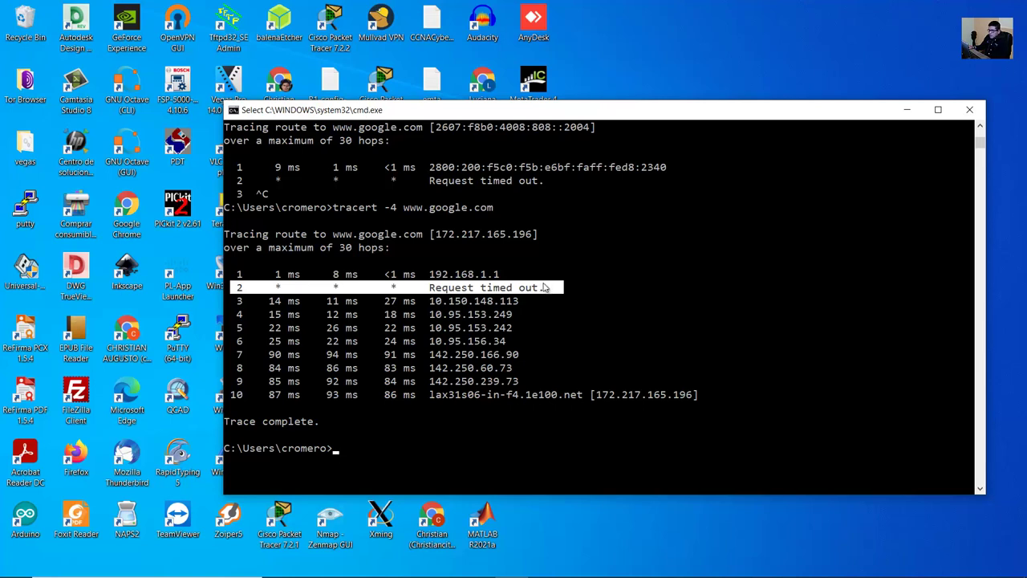
drag(273, 288, 361, 288)
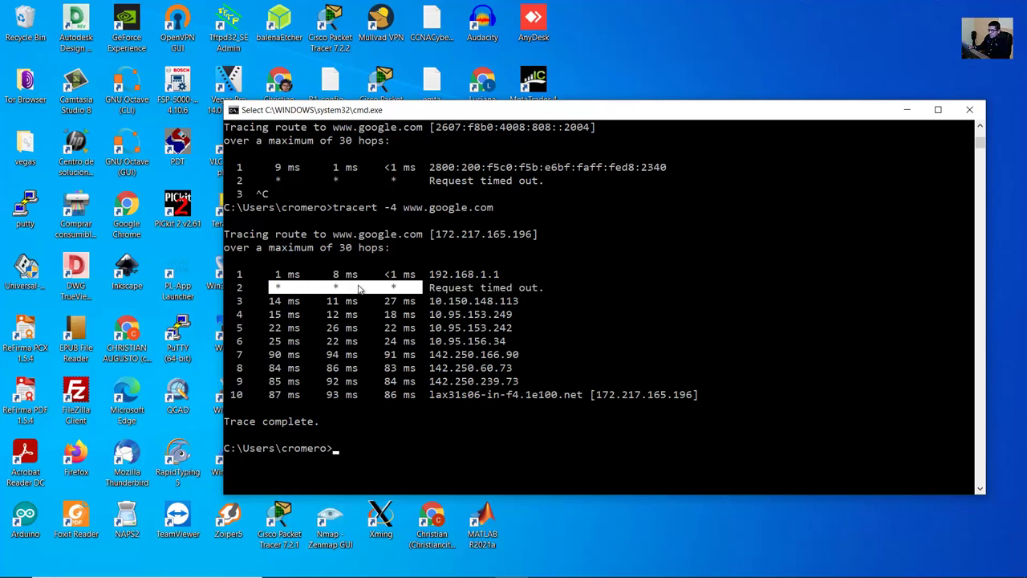
click(310, 287)
drag(258, 287, 414, 292)
drag(431, 287, 544, 289)
click(548, 301)
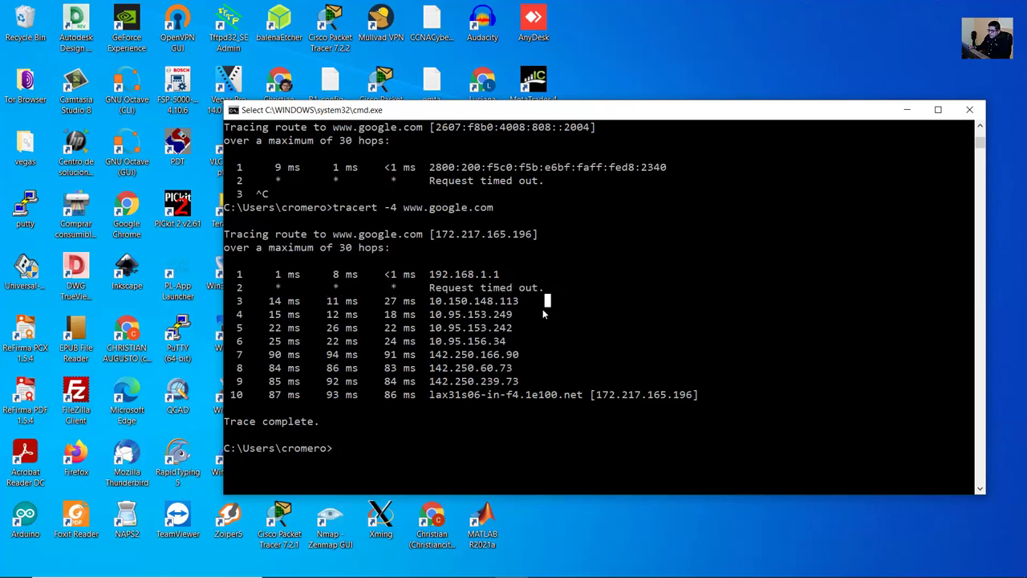
click(540, 314)
drag(238, 302, 524, 302)
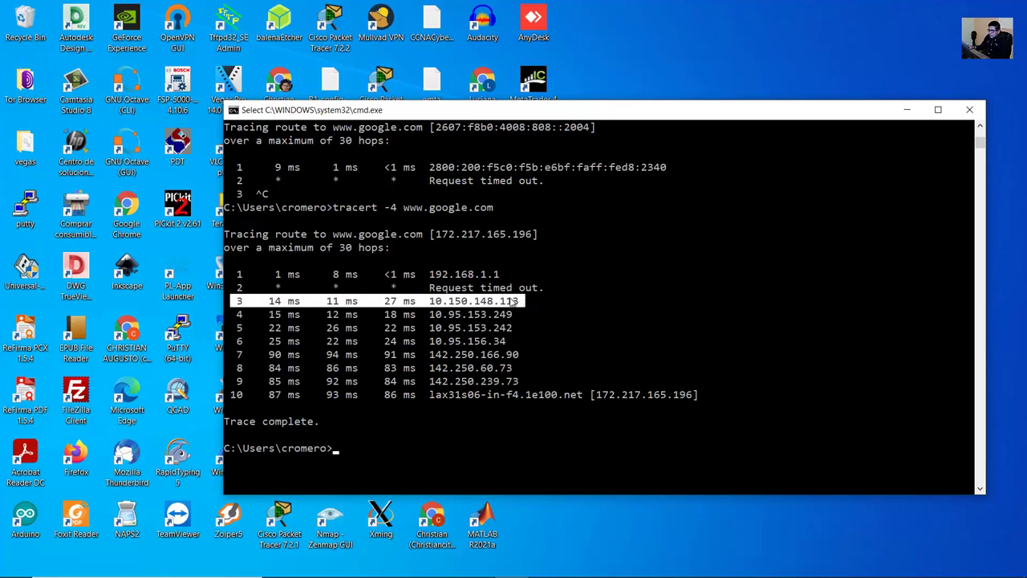
click(446, 303)
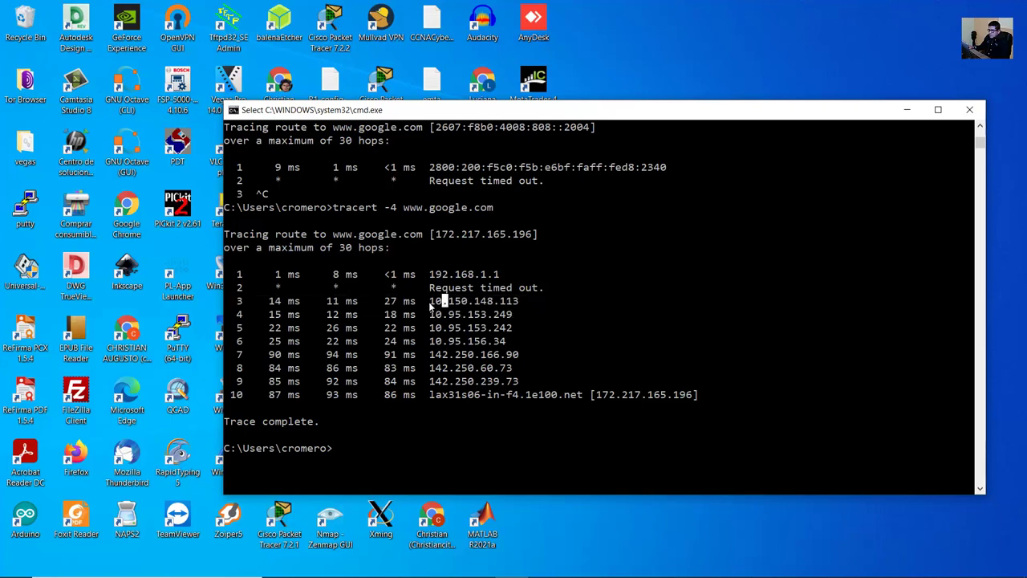
drag(431, 304, 517, 303)
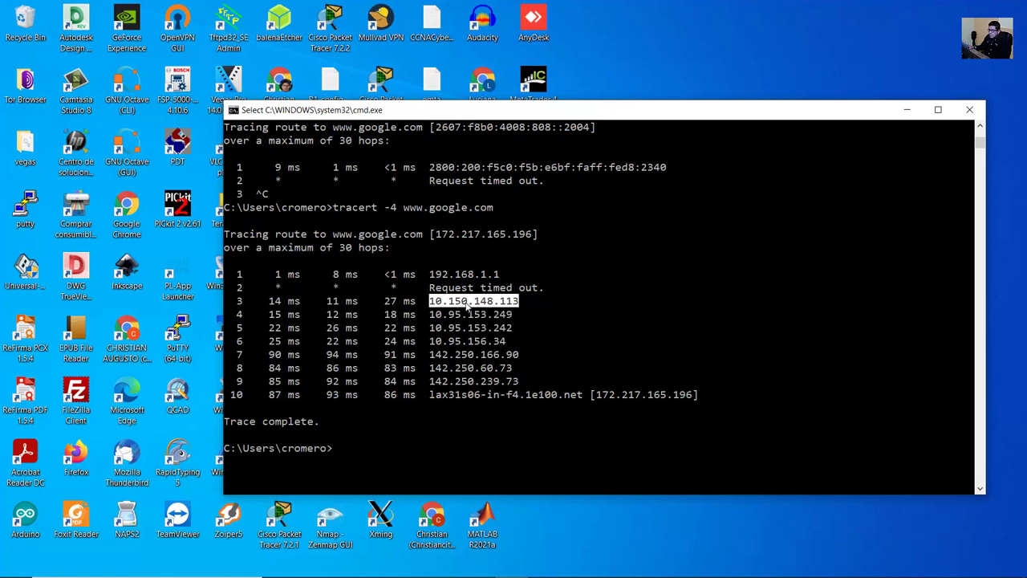
right_click(568, 109)
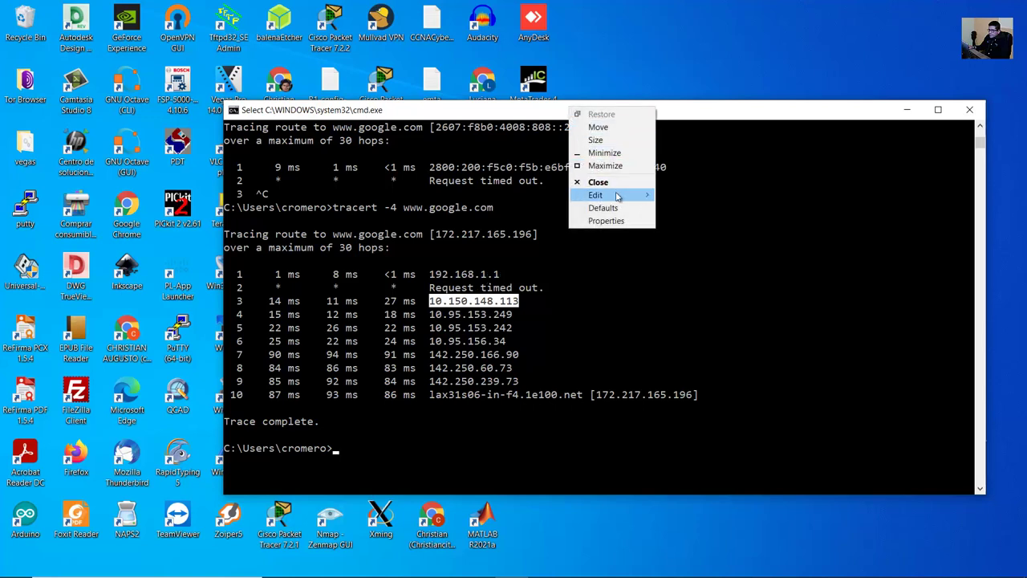
mouse_move(614, 197)
click(678, 208)
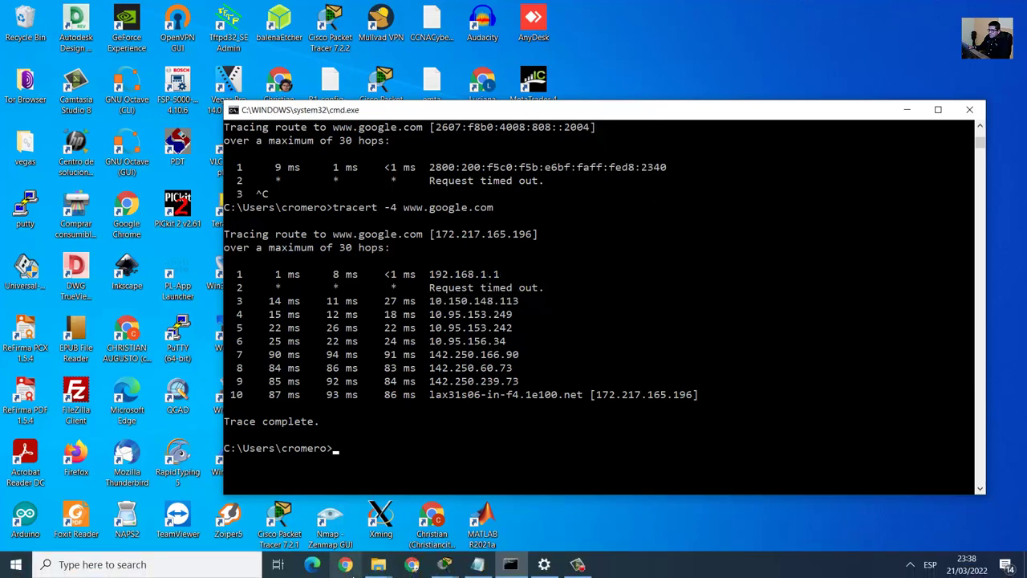
Step: Switch to Chrome, search for "ip address lookup" and open the Instant IP Address Lookup page of whatismyipaddress.com
click(345, 564)
text(ip a)
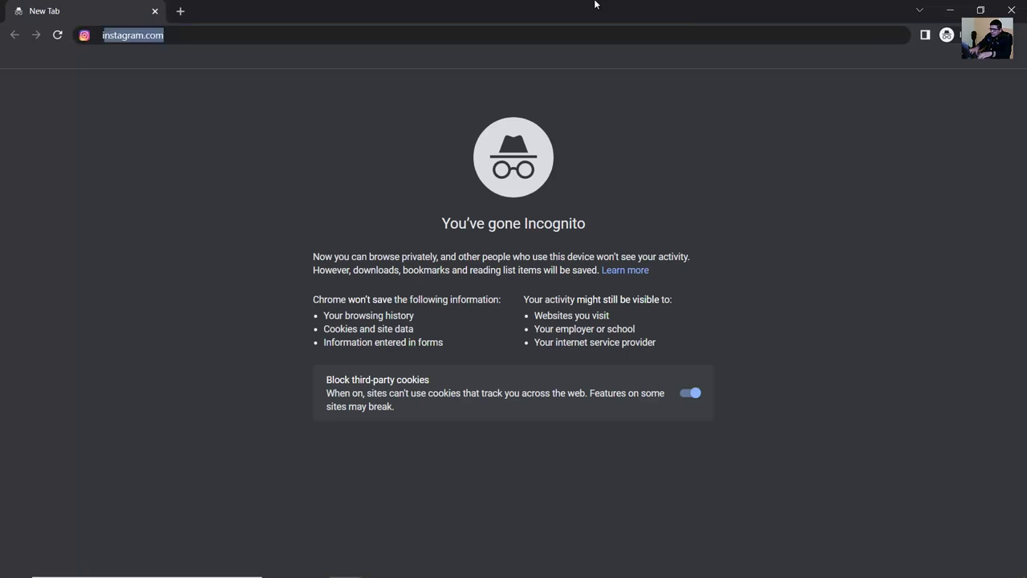
text(ddress l)
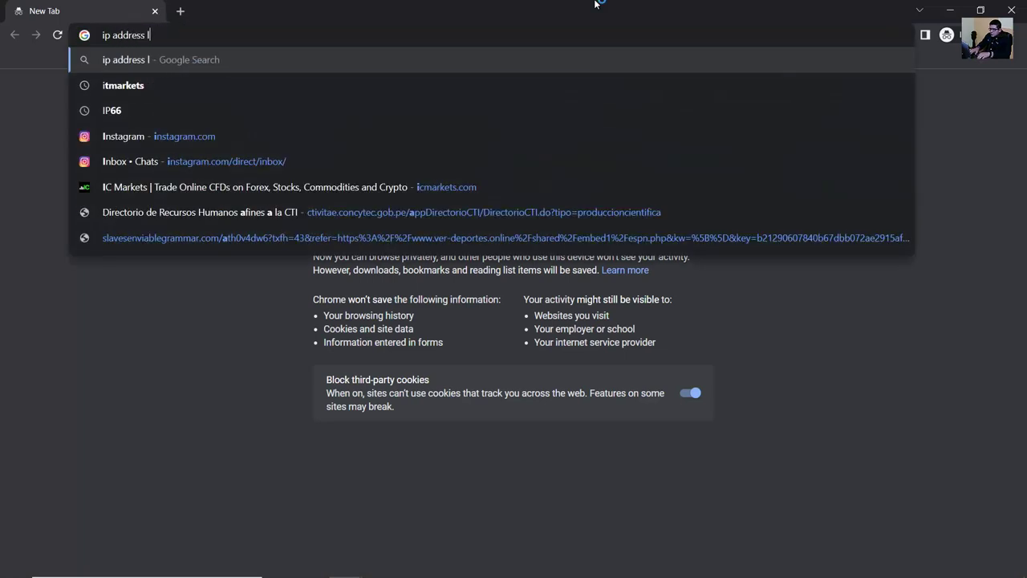
text(ookup)
key(Return)
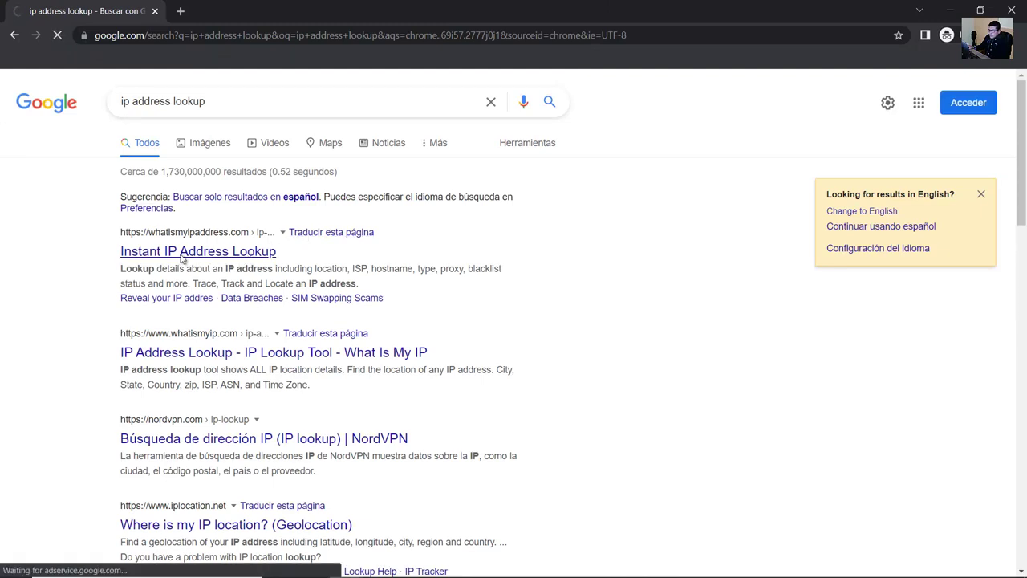
Step: Paste the copied address 10.150.148.113 as the IP address to look up
scroll(229, 309, down, 2)
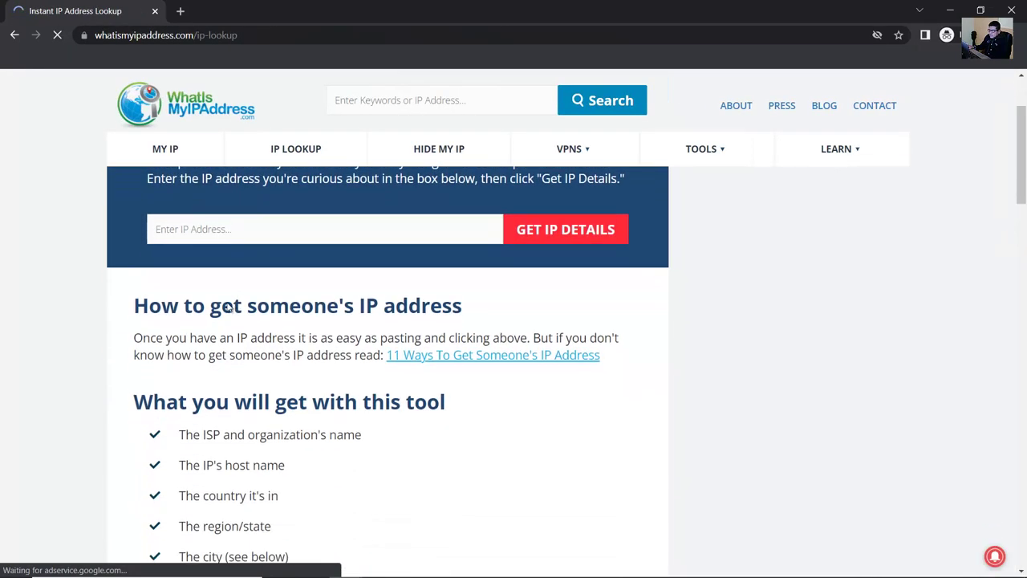
scroll(215, 289, up, 1)
right_click(212, 299)
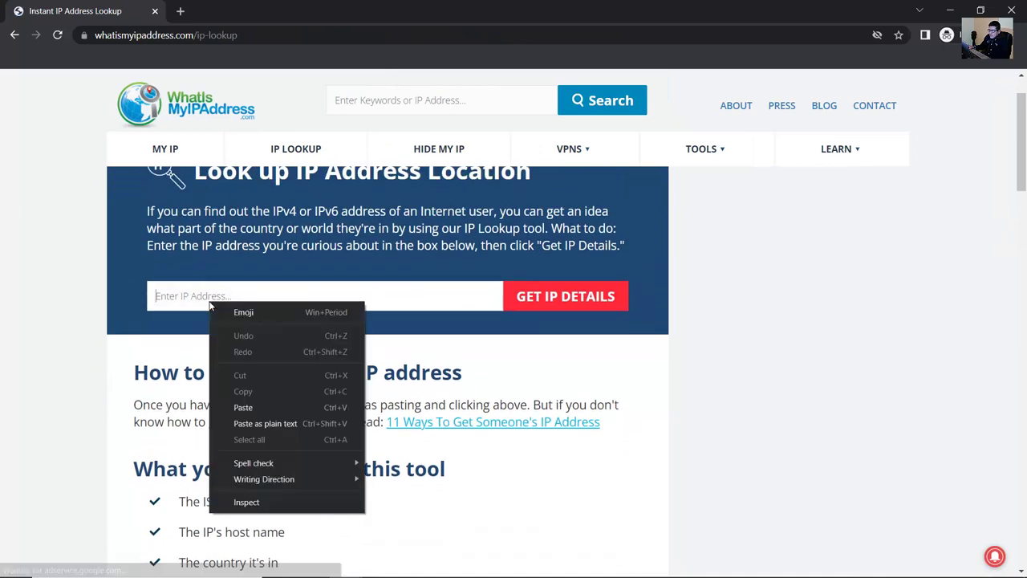
click(243, 407)
drag(221, 296, 152, 298)
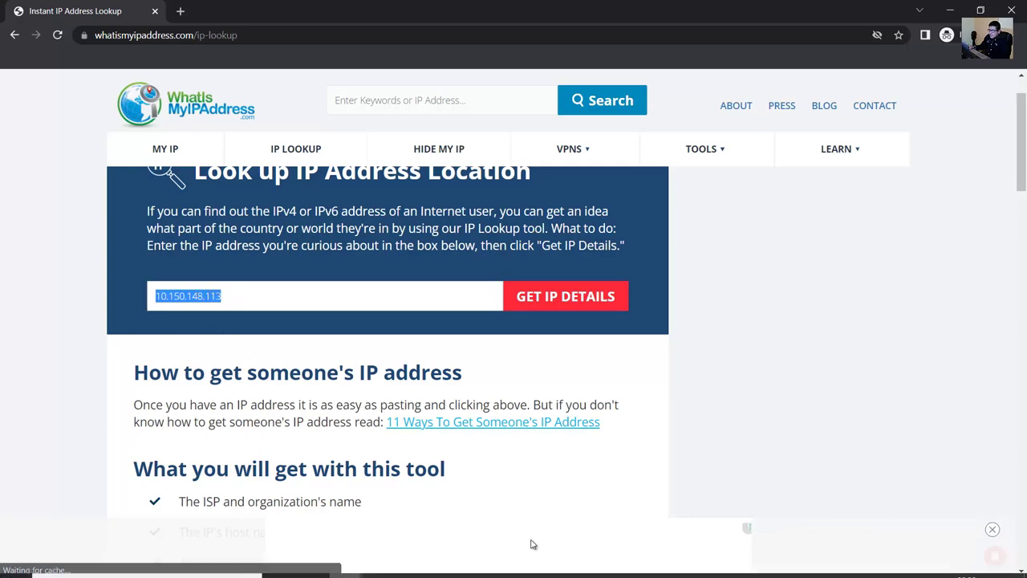
Step: Switch to the Command Prompt, compare the third hop's IP address across the google.com and hawaii.edu traces, and return to the lookup page
click(510, 568)
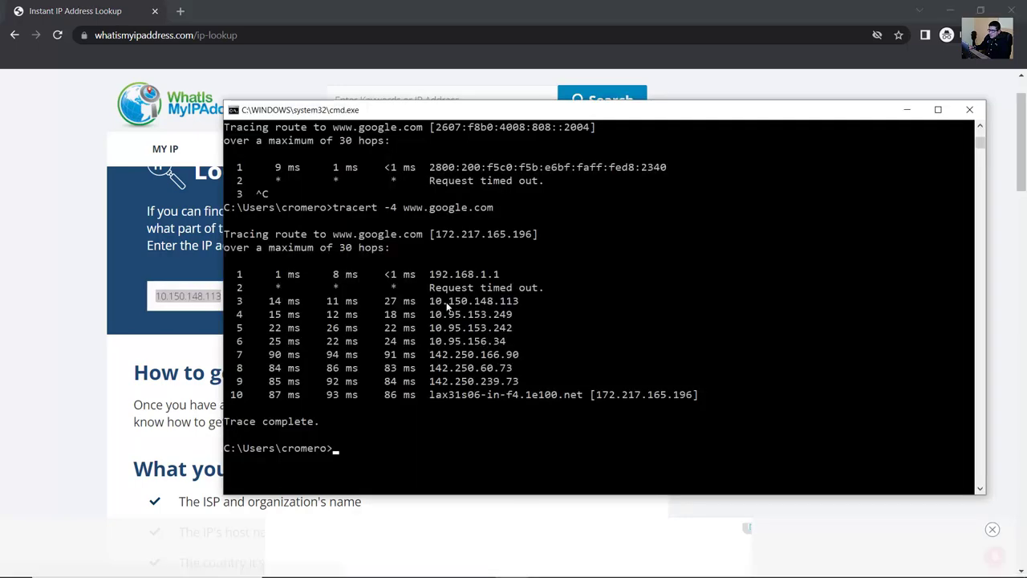
drag(430, 300, 520, 301)
scroll(520, 301, up, 2)
scroll(517, 298, up, 11)
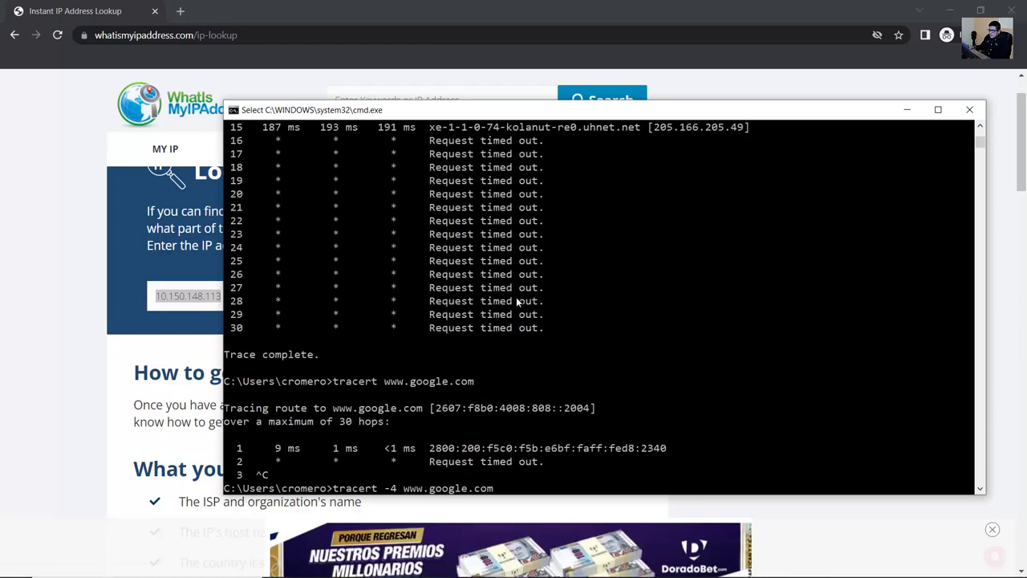
click(431, 208)
drag(435, 211, 517, 210)
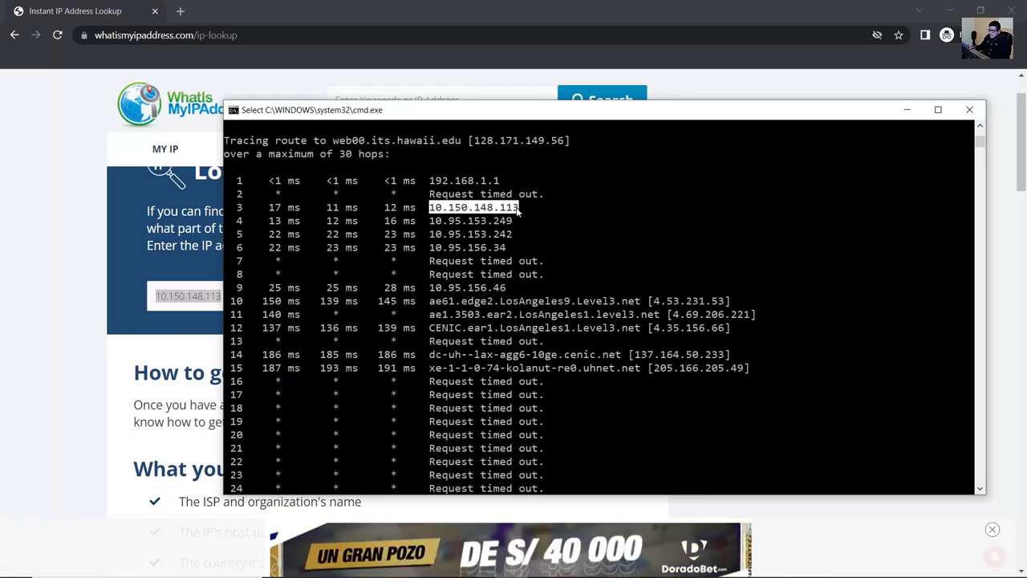
scroll(554, 242, up, 6)
scroll(558, 278, down, 17)
scroll(558, 277, up, 1)
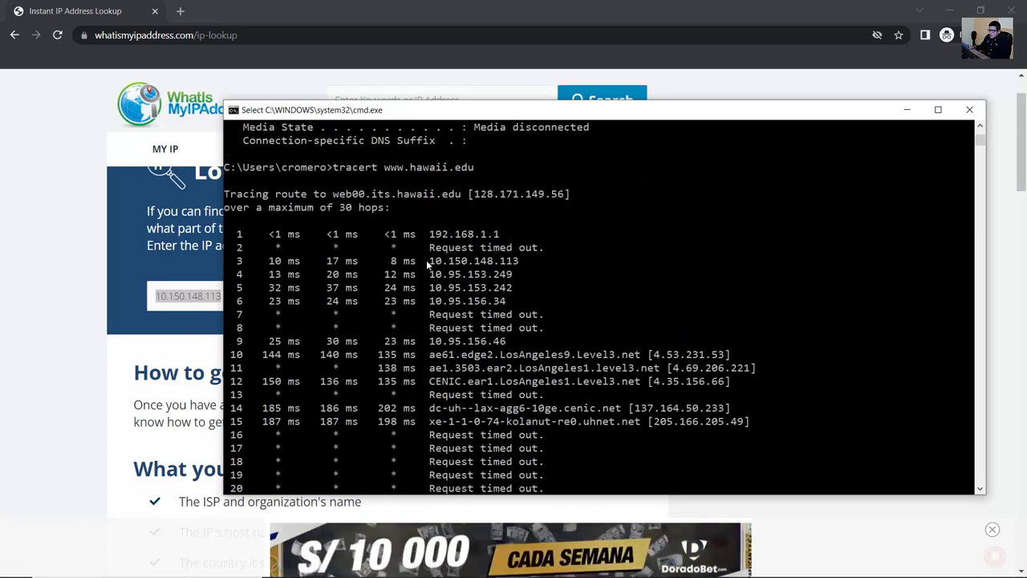
drag(430, 260, 522, 261)
scroll(580, 336, down, 15)
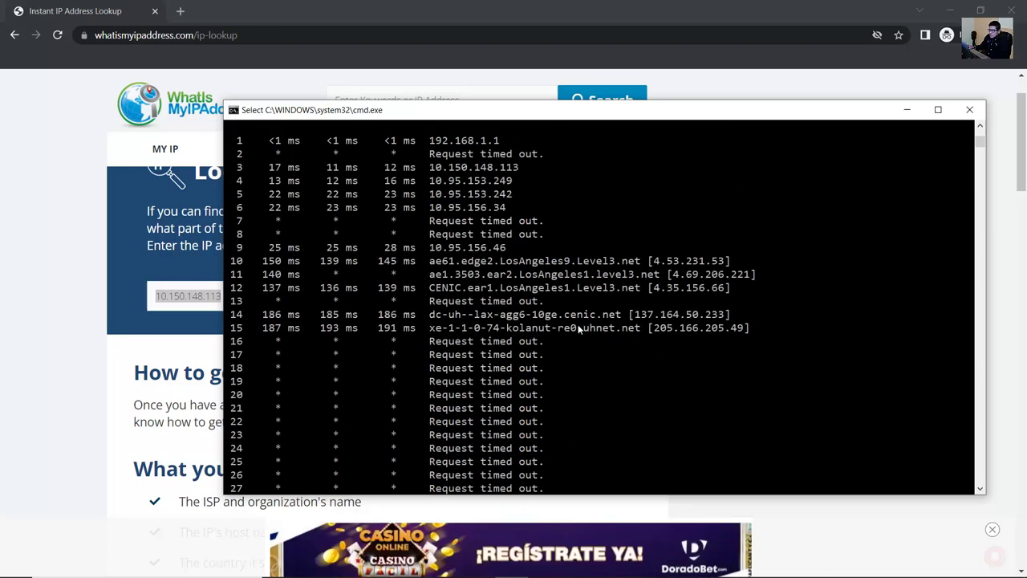
scroll(575, 323, down, 6)
click(96, 318)
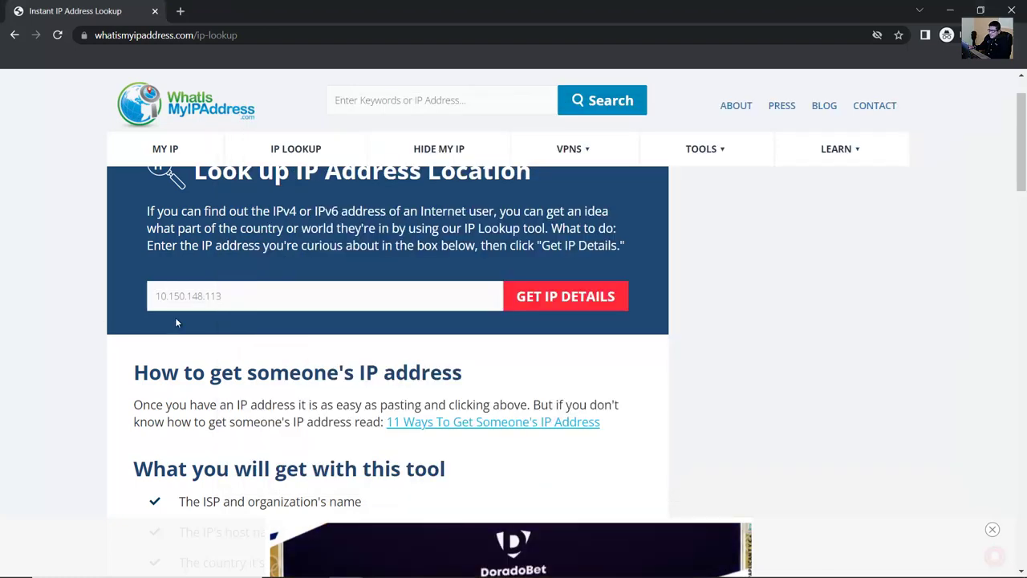
Step: Get the IP details for 10.150.148.113 and read the resulting page down to the address ranges reserved for private networks
click(551, 306)
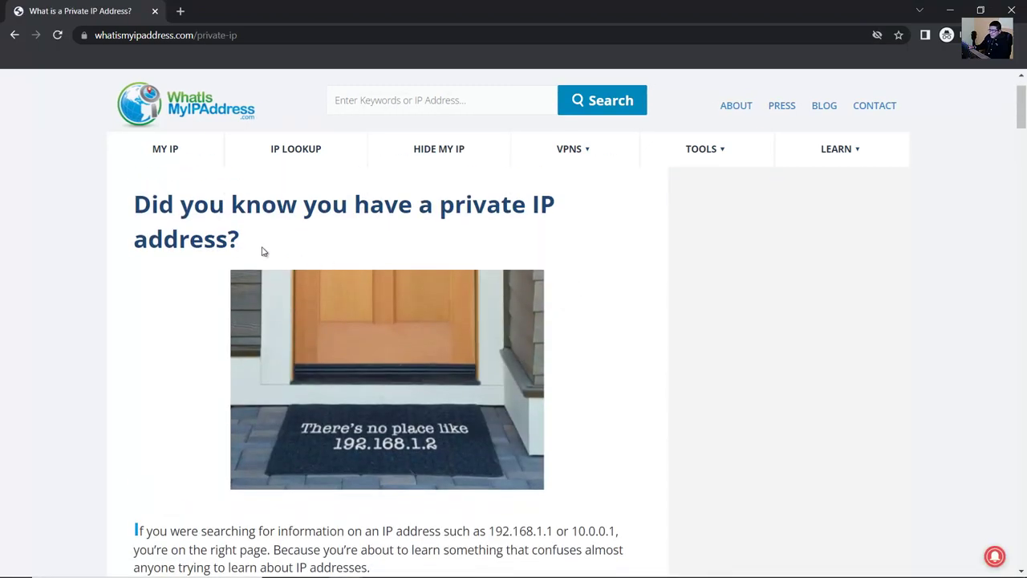
drag(196, 208, 302, 247)
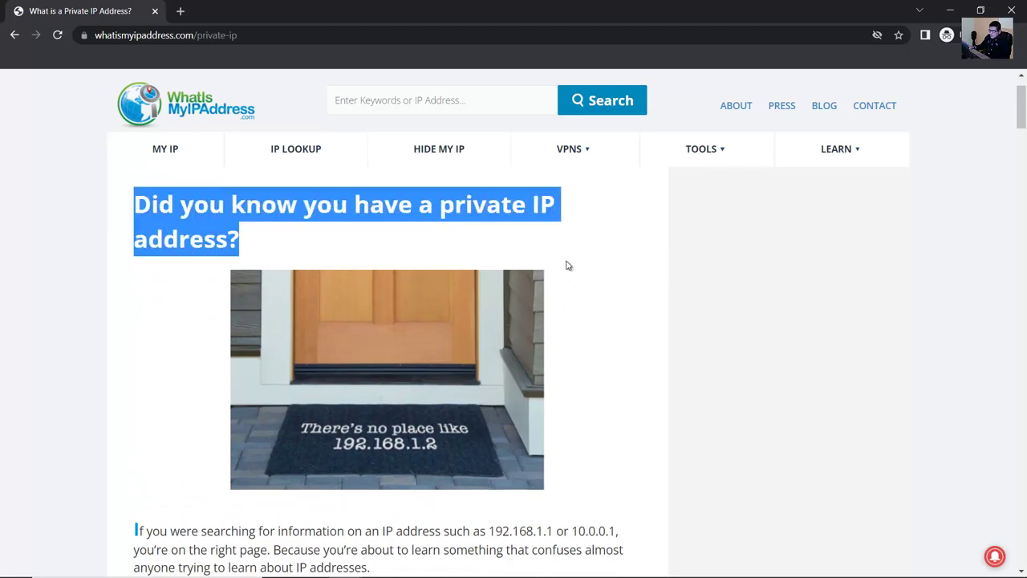
scroll(562, 303, down, 5)
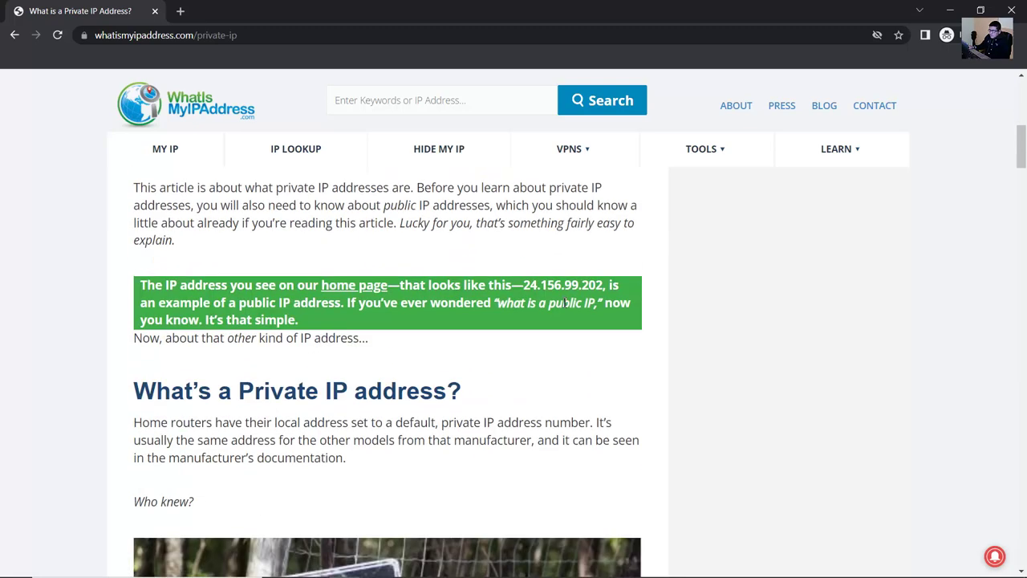
scroll(564, 302, down, 3)
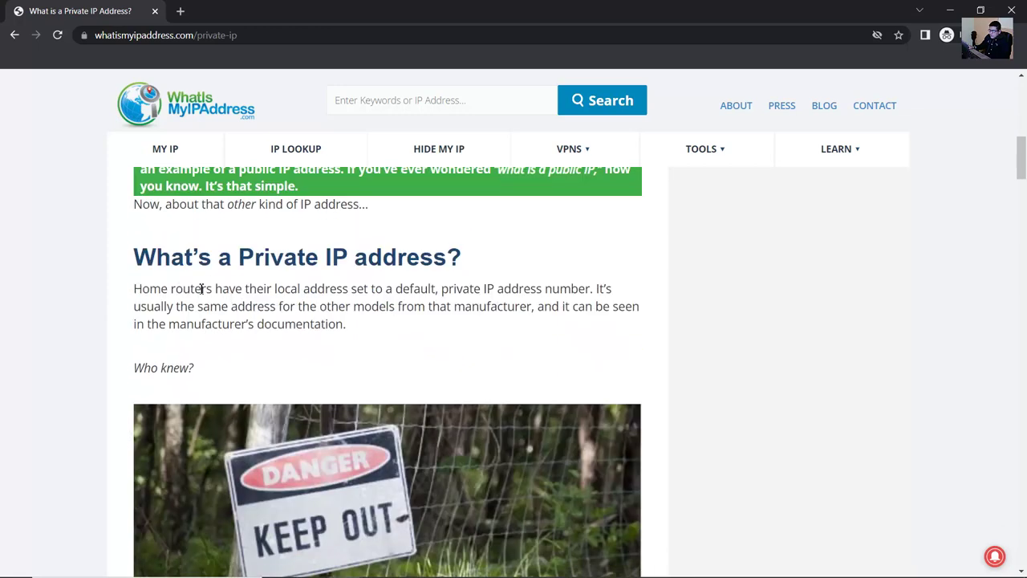
drag(170, 258, 477, 281)
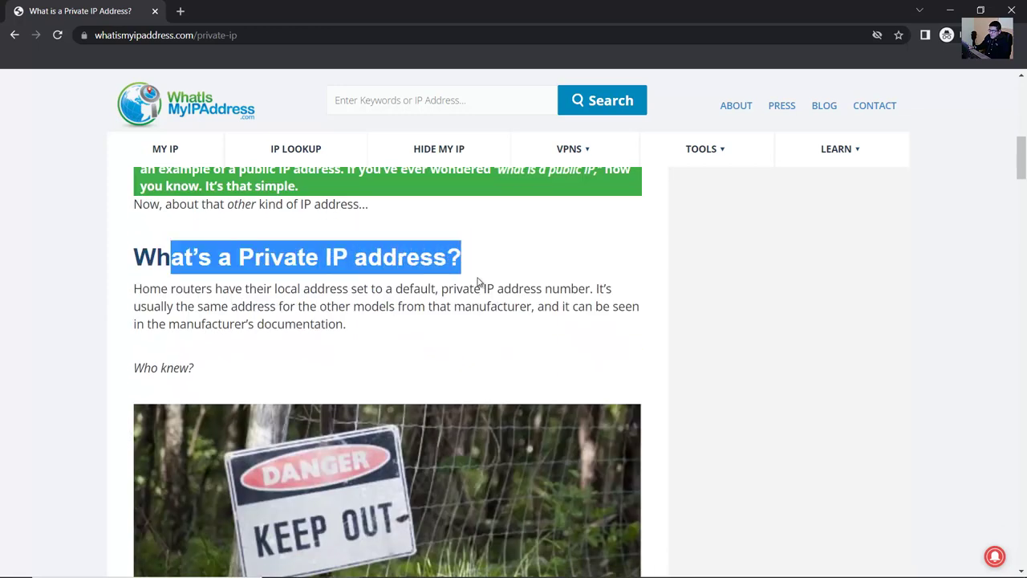
scroll(478, 283, down, 5)
scroll(478, 283, down, 15)
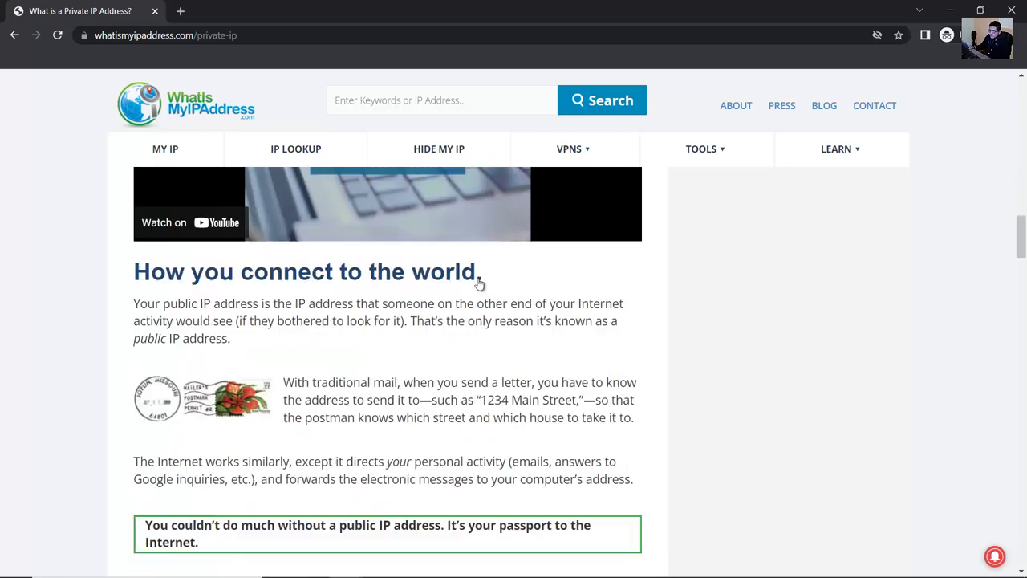
scroll(478, 285, down, 2)
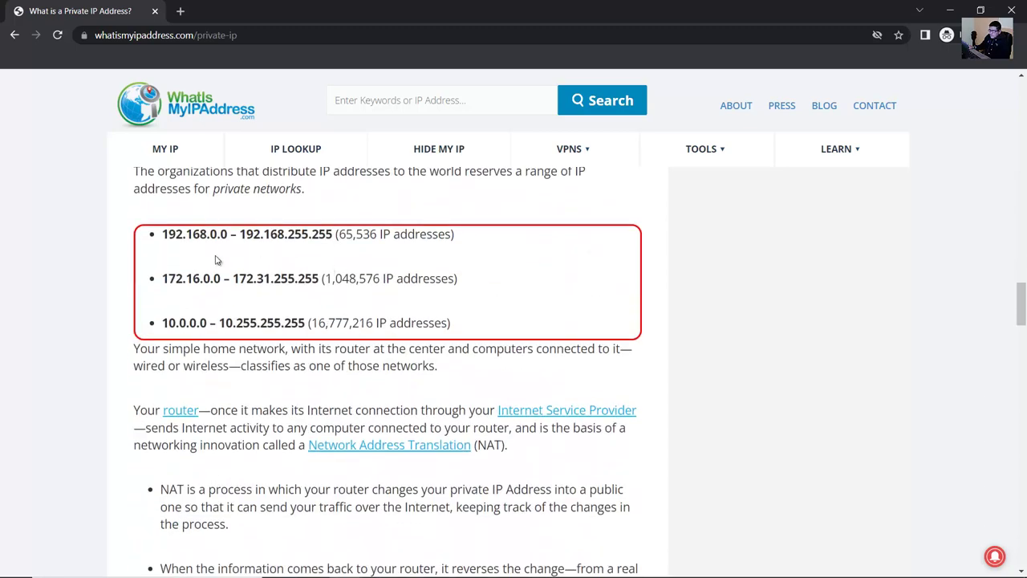
Step: Compare the google.com trace's third-hop address 10.150.148.113 in the Command Prompt with the private range 10.0.0.0 – 10.255.255.255 in Chrome
drag(162, 233, 194, 237)
click(474, 324)
click(229, 290)
click(541, 564)
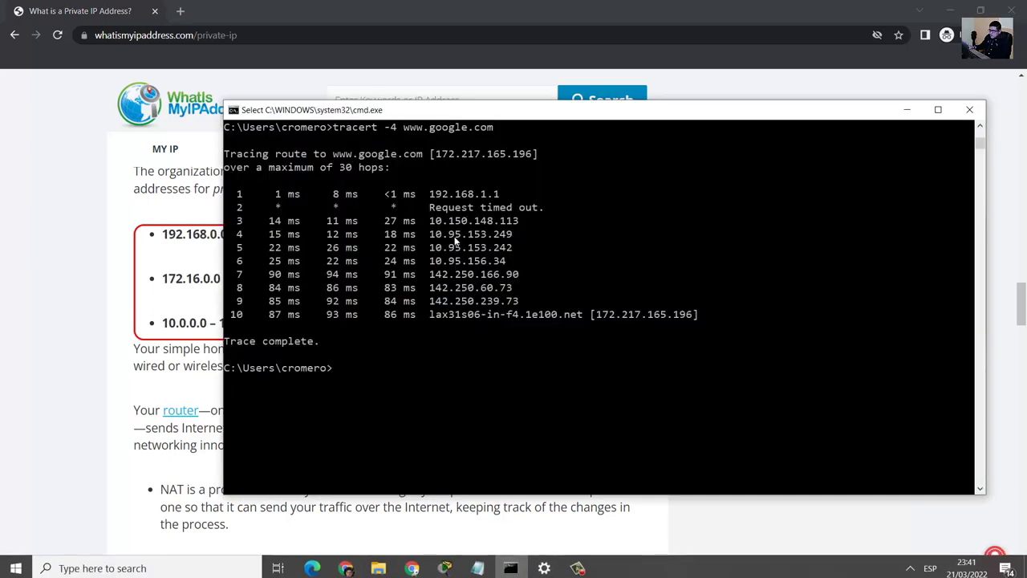
drag(433, 225, 523, 226)
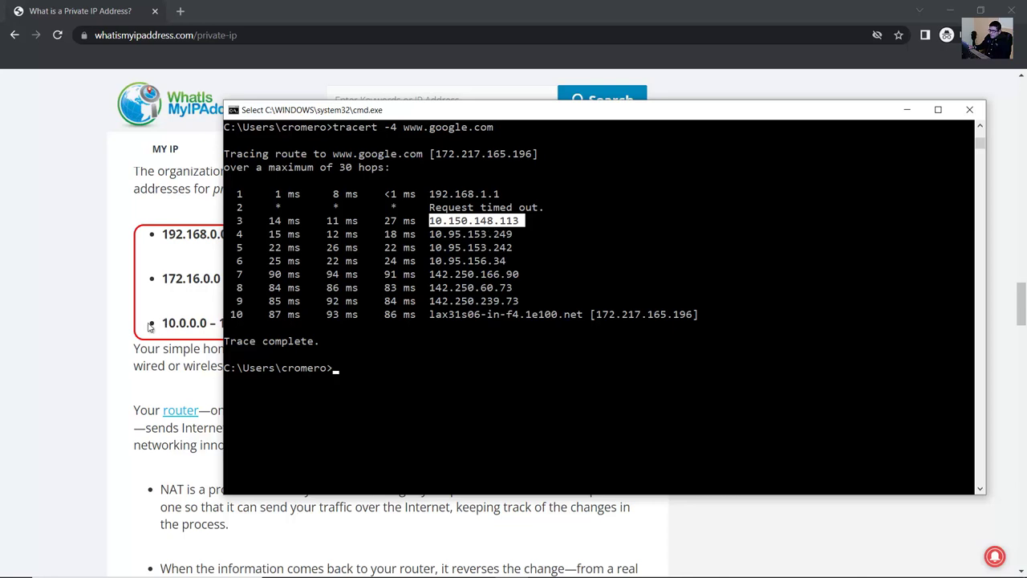
click(164, 283)
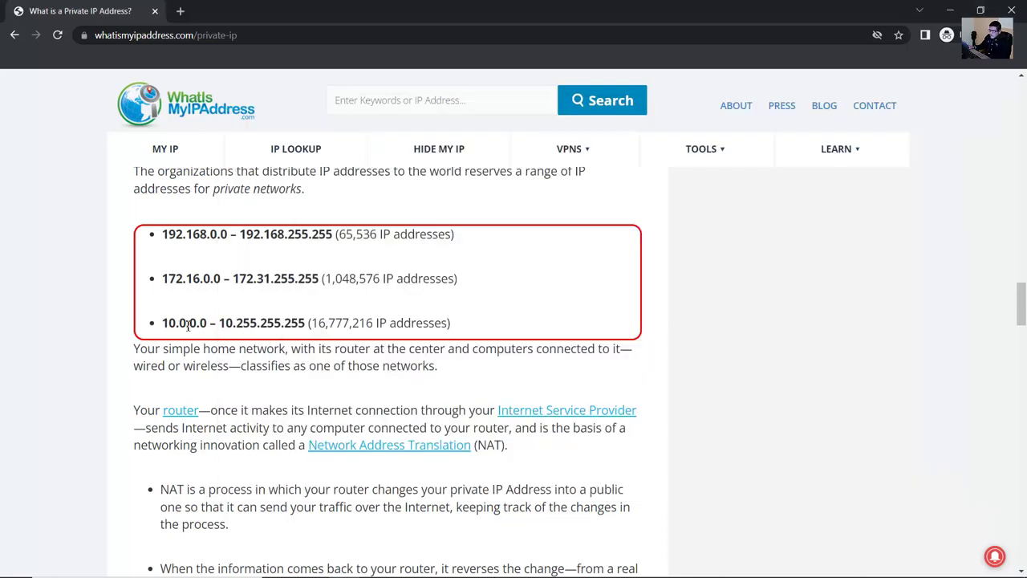
drag(162, 323, 299, 330)
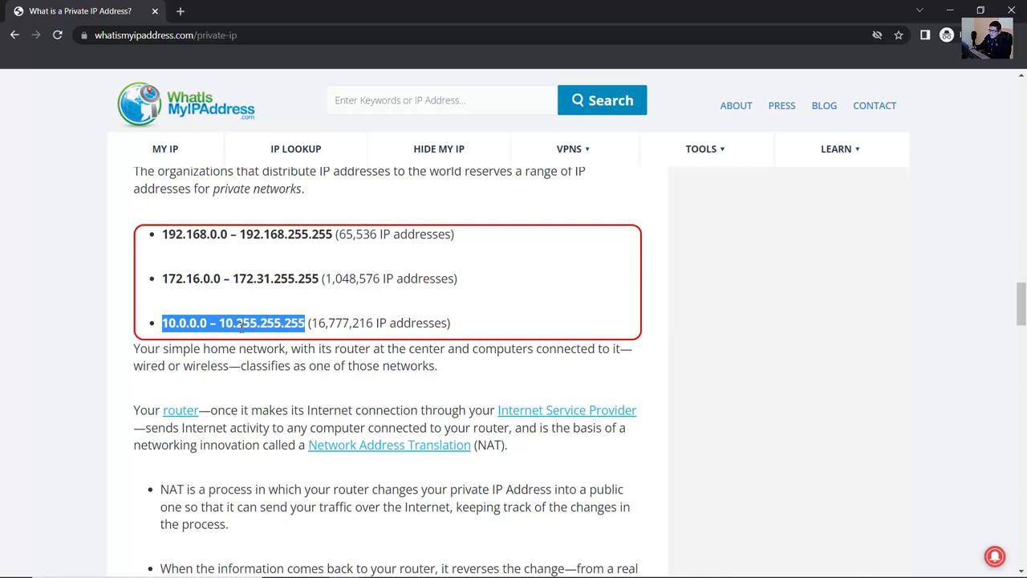
click(190, 321)
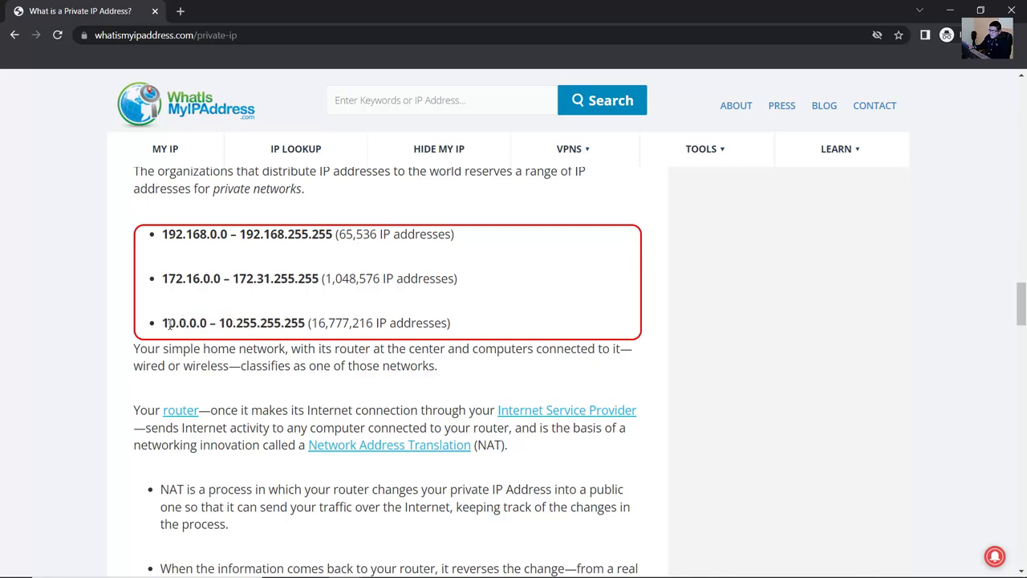
drag(162, 323, 308, 323)
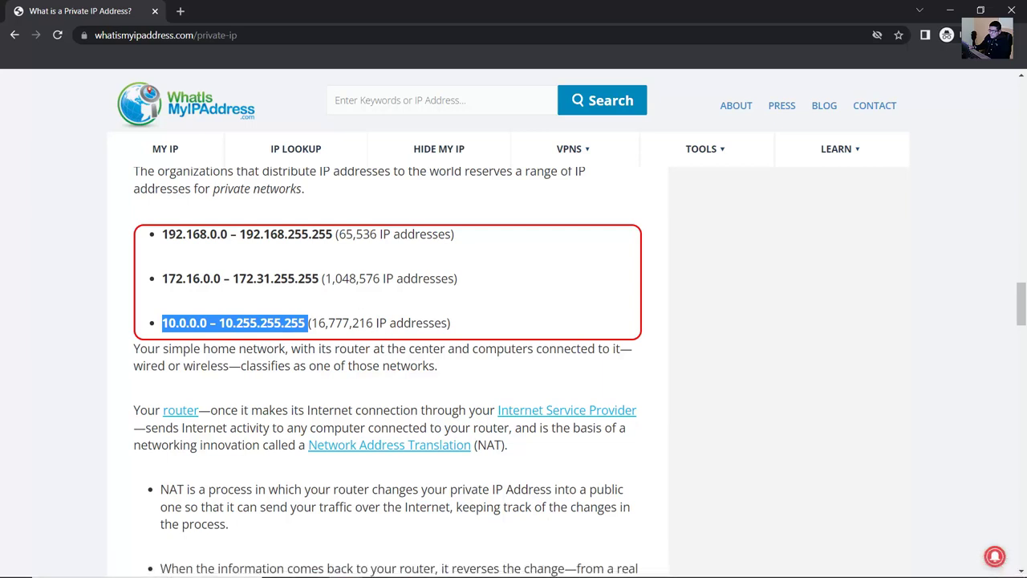
Step: Switch to the Command Prompt and check the addresses of hops 3 to 6 in the google.com trace against the private range
click(518, 568)
click(446, 247)
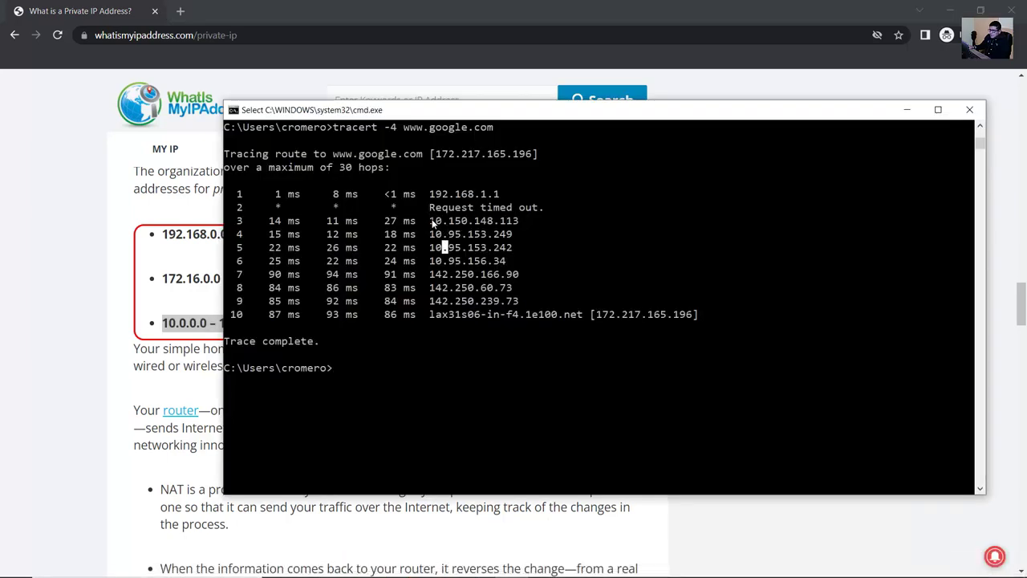
drag(431, 224, 516, 228)
drag(432, 234, 521, 236)
drag(433, 250, 528, 254)
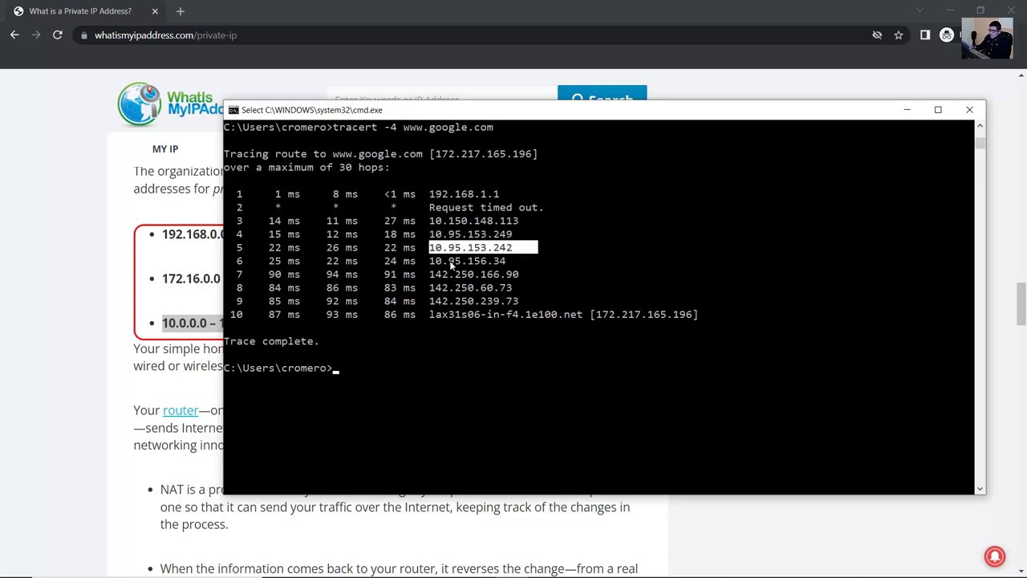
drag(432, 262, 238, 230)
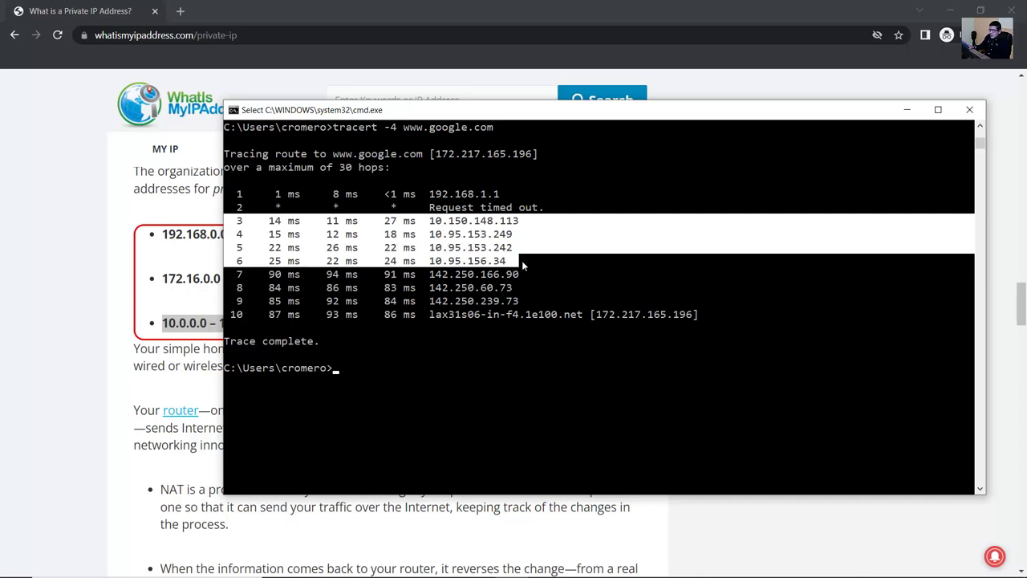
drag(536, 261, 229, 230)
Step: Compare the seventh hop of the google.com trace with the seventh hop of the hawaii.edu traces
drag(520, 276, 240, 276)
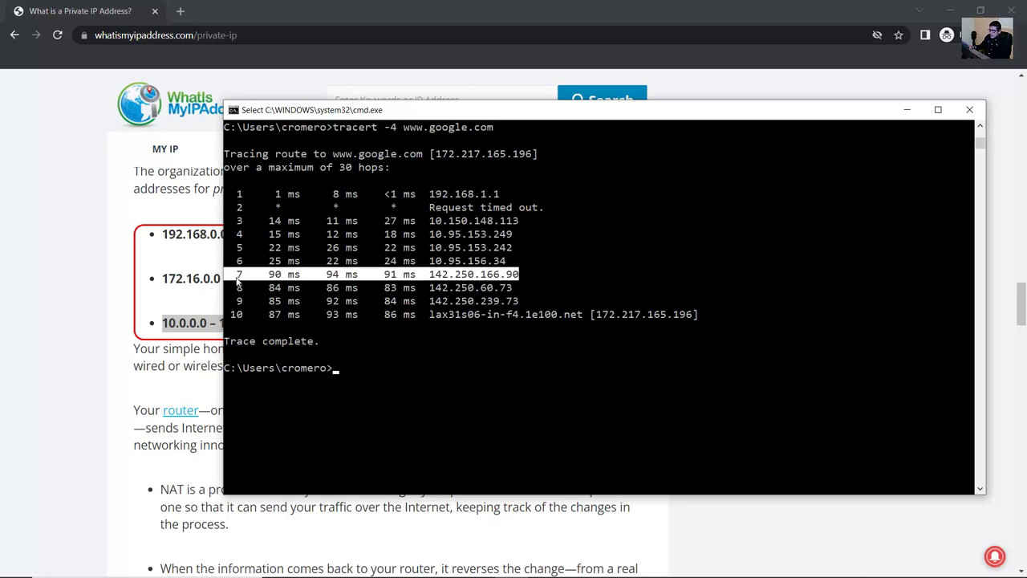
scroll(471, 284, up, 15)
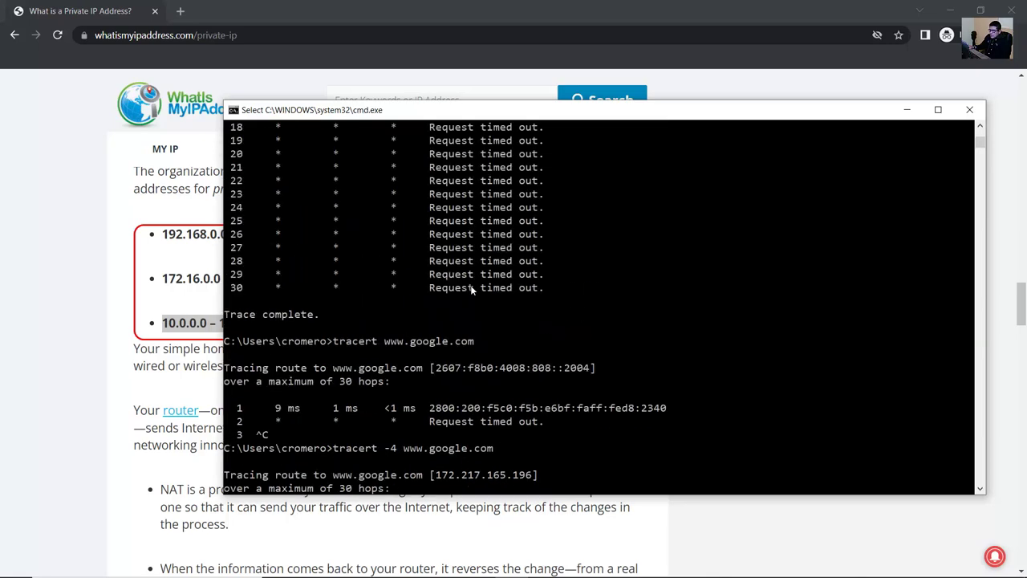
scroll(471, 289, up, 2)
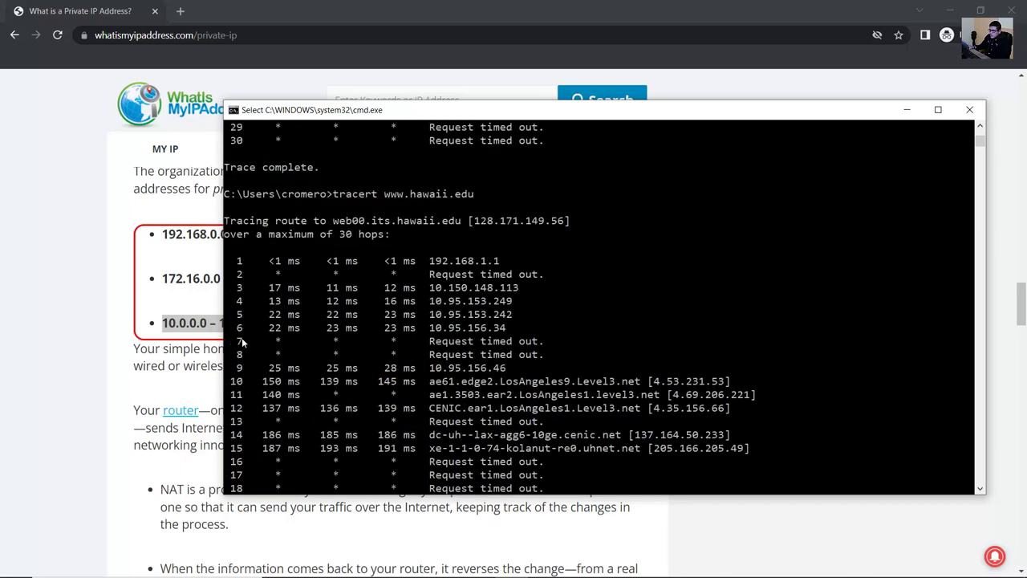
drag(303, 346, 546, 339)
scroll(546, 338, down, 15)
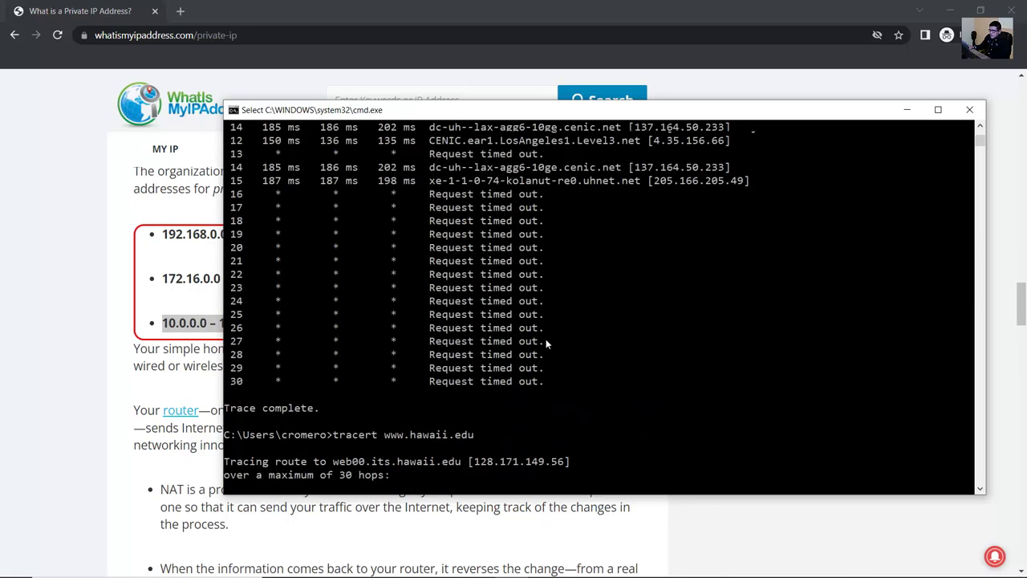
drag(238, 235, 594, 241)
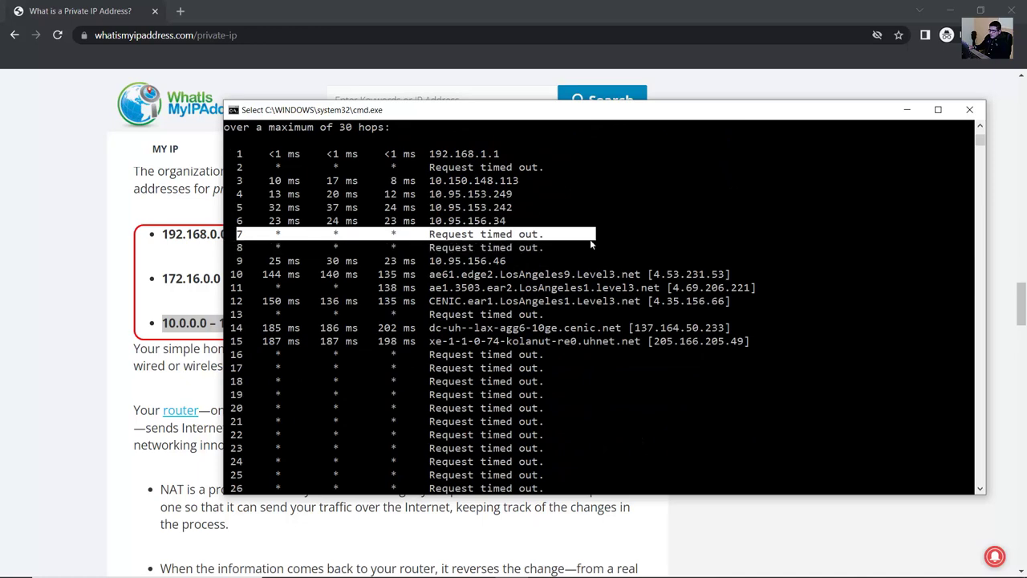
scroll(585, 248, up, 5)
scroll(585, 251, up, 8)
scroll(587, 257, down, 20)
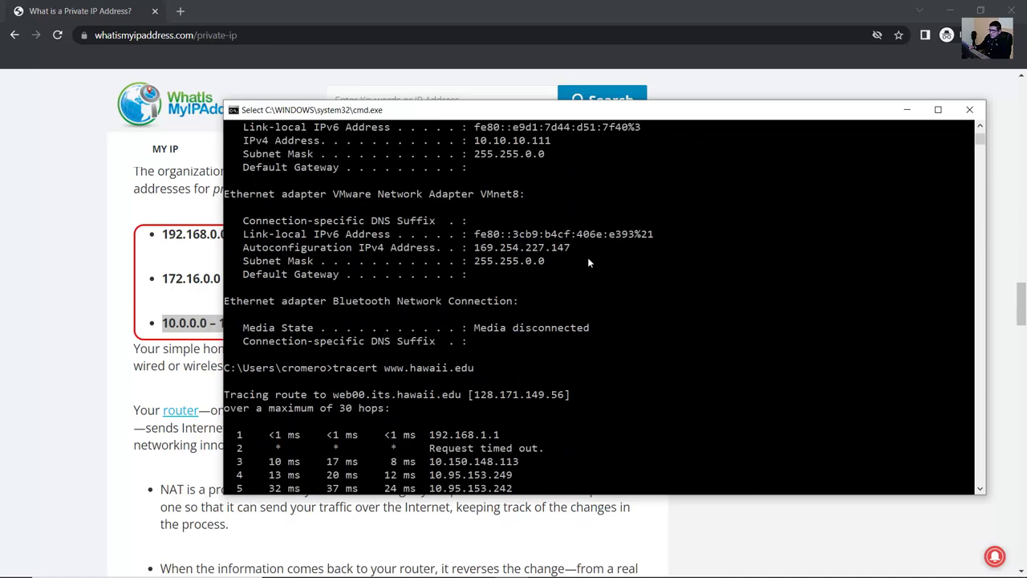
scroll(590, 269, down, 15)
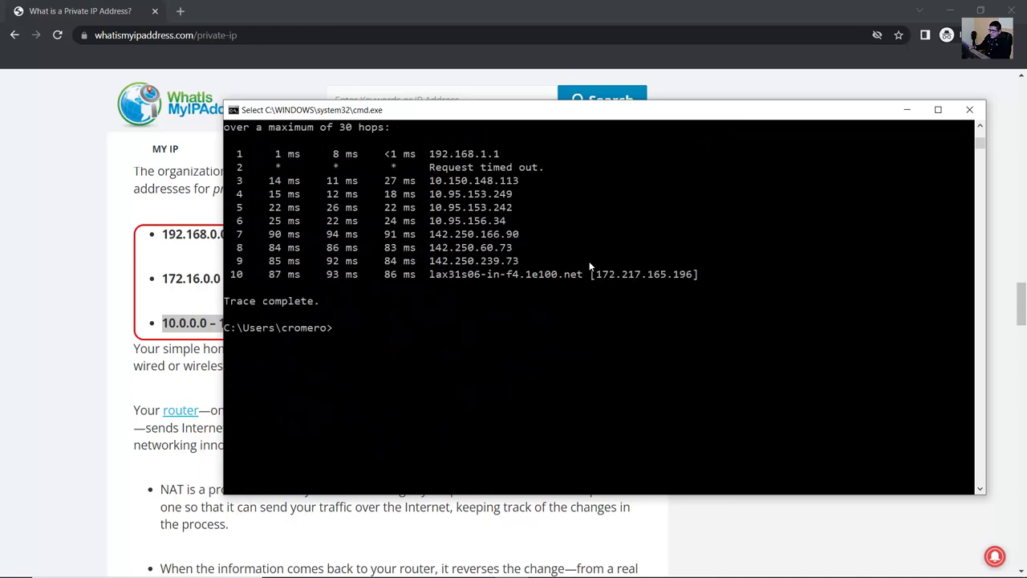
drag(240, 317, 517, 319)
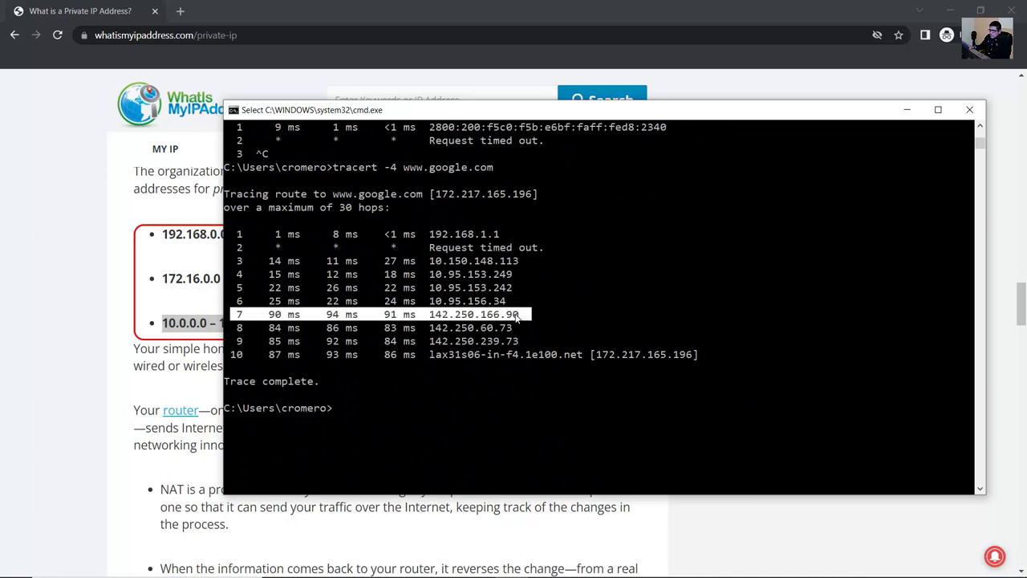
right_click(455, 319)
drag(431, 314, 447, 318)
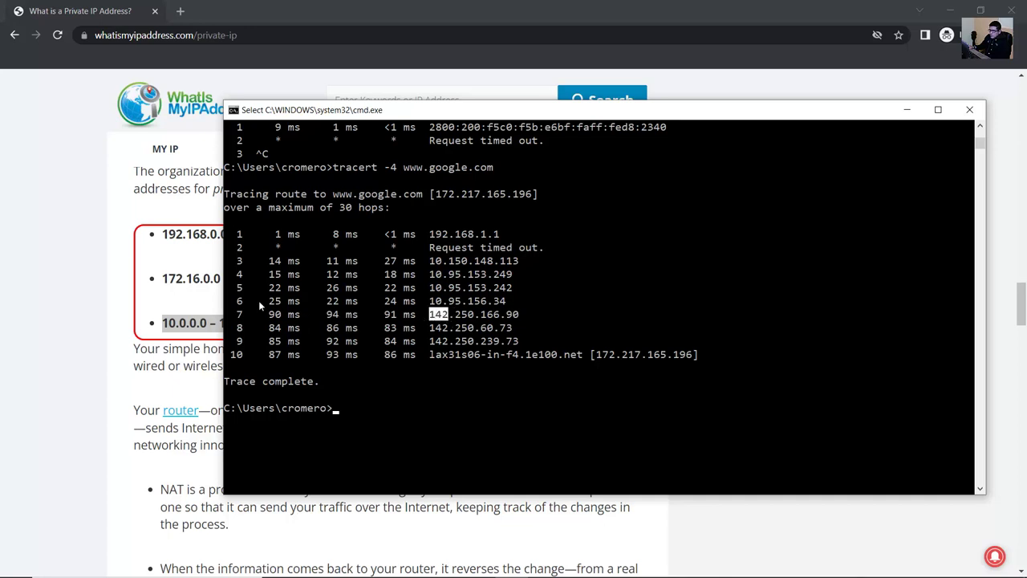
Step: Return to Chrome and check the seventh hop's address against the three listed private IP ranges
click(187, 258)
triple_click(306, 270)
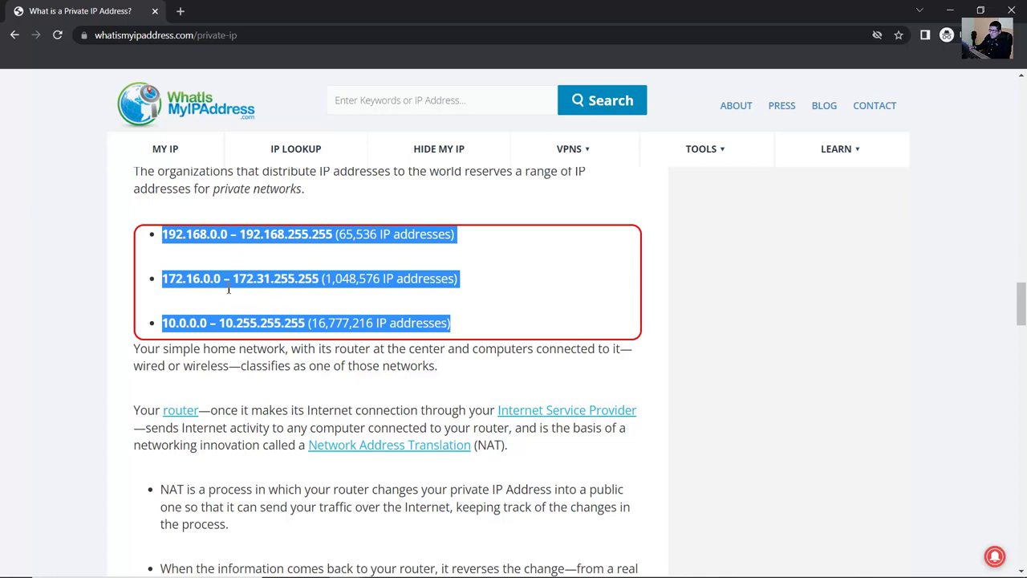
click(171, 251)
drag(163, 234, 475, 308)
Step: Switch to the Command Prompt and copy the seventh hop's address 142.250.166.90 from the google.com trace
click(521, 569)
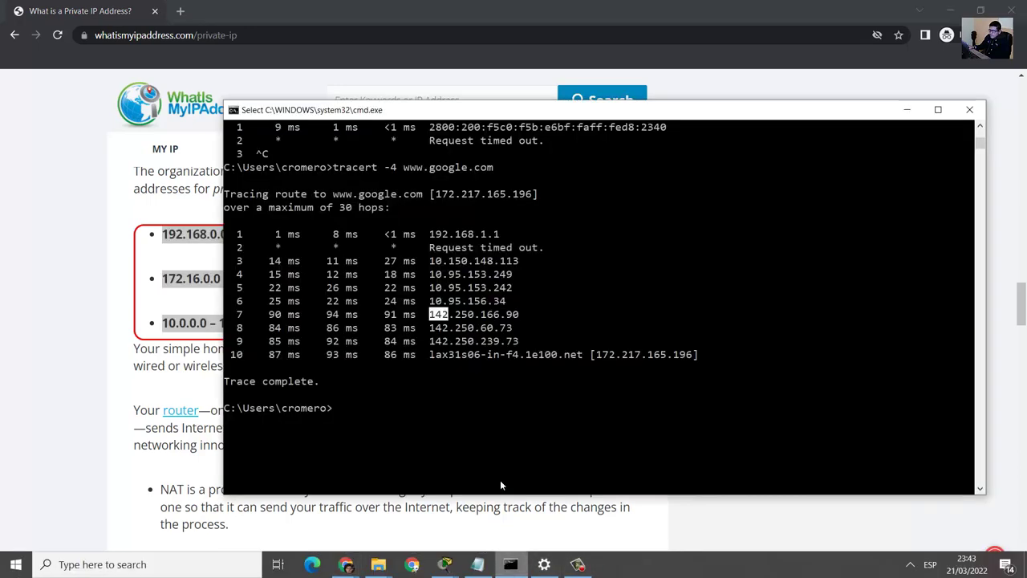
drag(431, 314, 520, 316)
key(super+c)
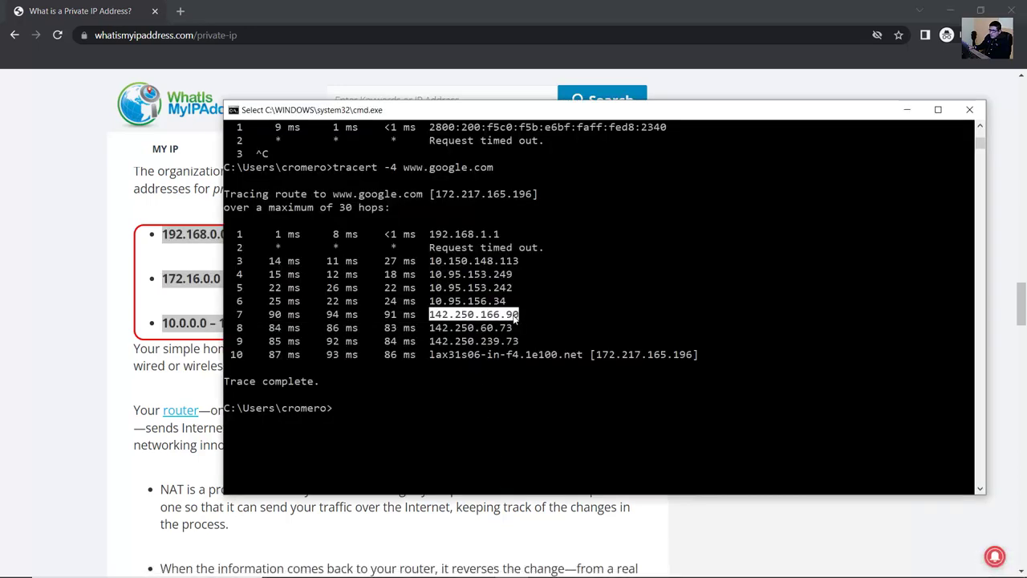
right_click(542, 116)
mouse_move(609, 202)
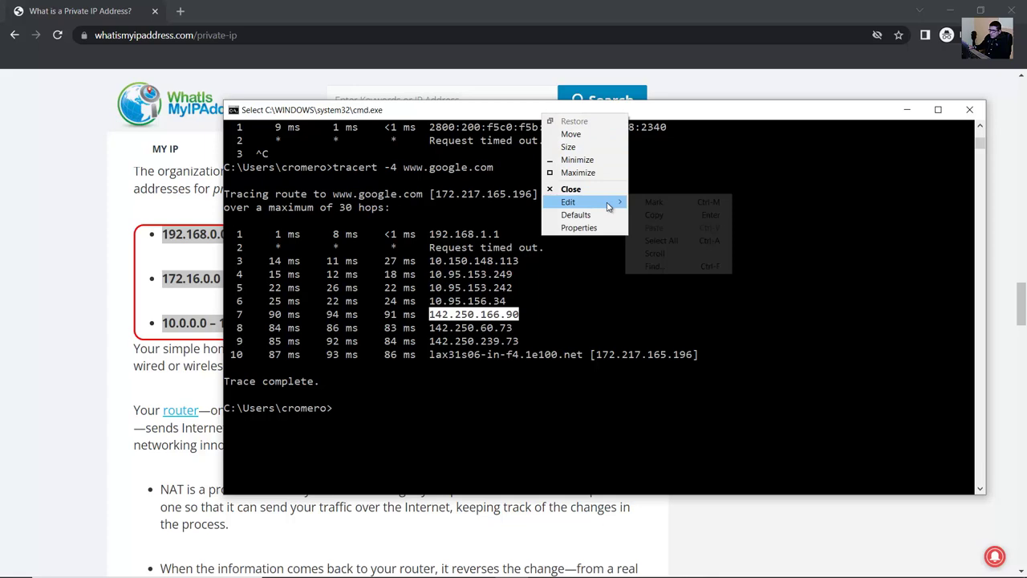
click(665, 214)
Step: Return to Chrome, open the site's IP Lookup page and get the IP details for the copied address 142.250.166.90
click(96, 307)
scroll(120, 317, up, 5)
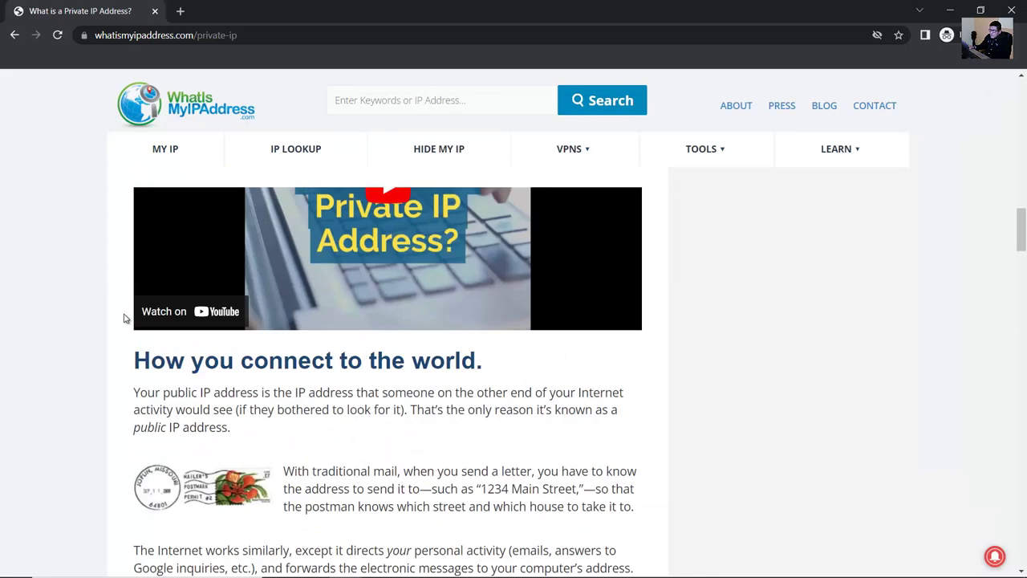
scroll(125, 319, up, 2)
click(301, 157)
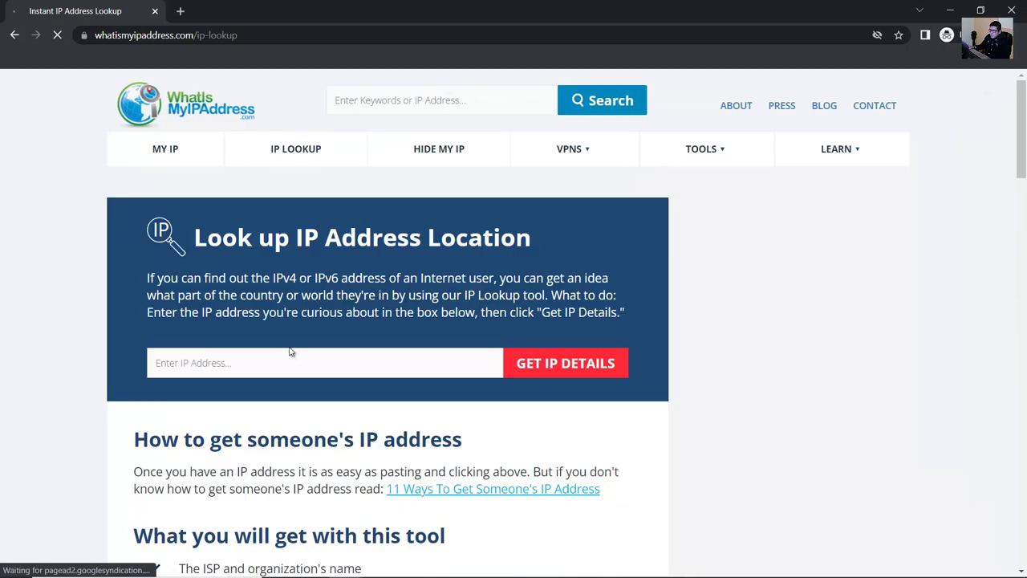
right_click(284, 363)
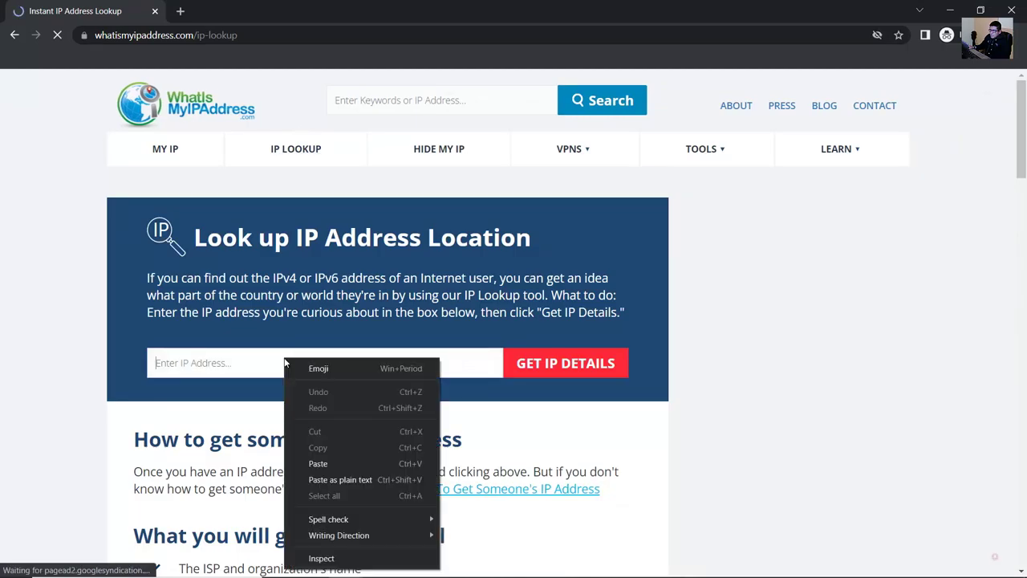
click(341, 479)
double_click(376, 361)
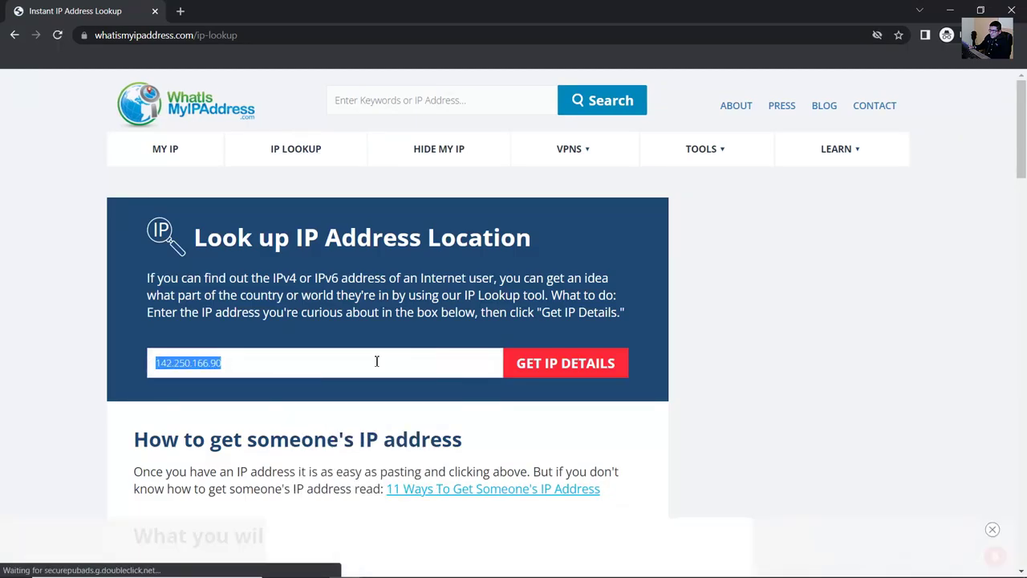
click(565, 363)
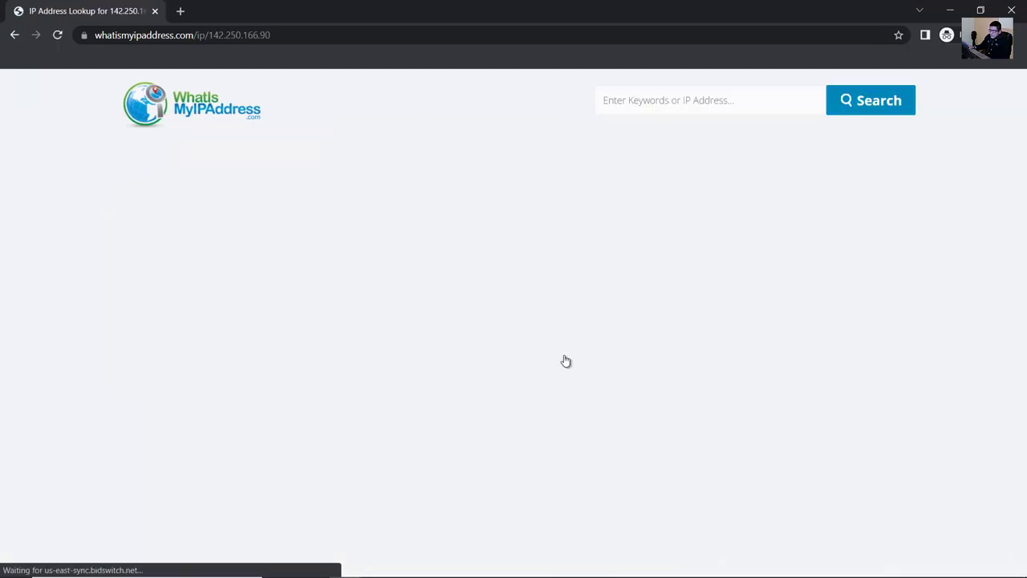
Step: Examine the IP details for 142.250.166.90, including its ISP, services and location
scroll(654, 344, down, 5)
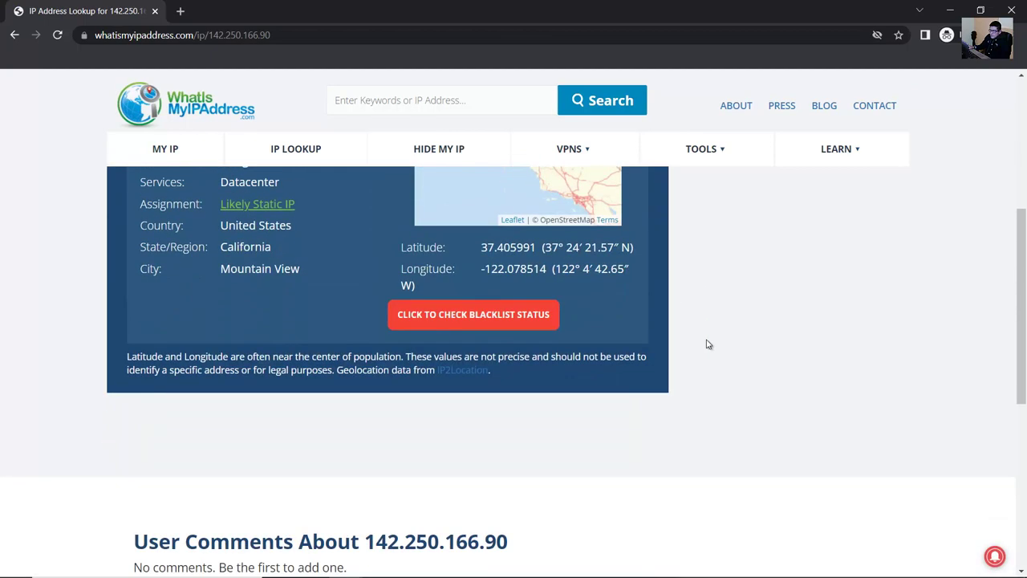
scroll(706, 344, up, 4)
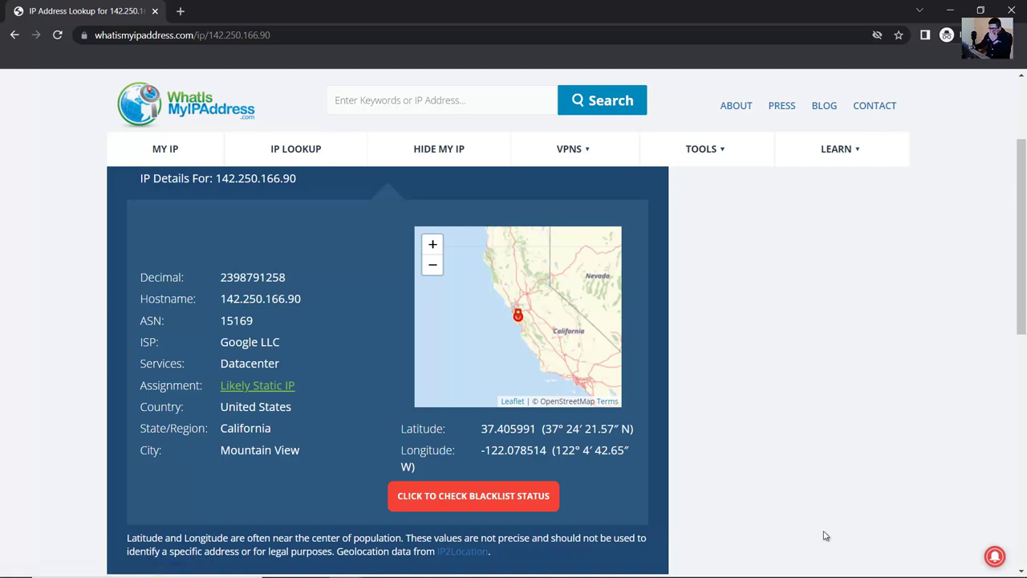
mouse_move(288, 348)
mouse_down()
mouse_move(241, 365)
mouse_move(220, 346)
mouse_move(284, 362)
mouse_up()
click(225, 347)
scroll(295, 389, down, 6)
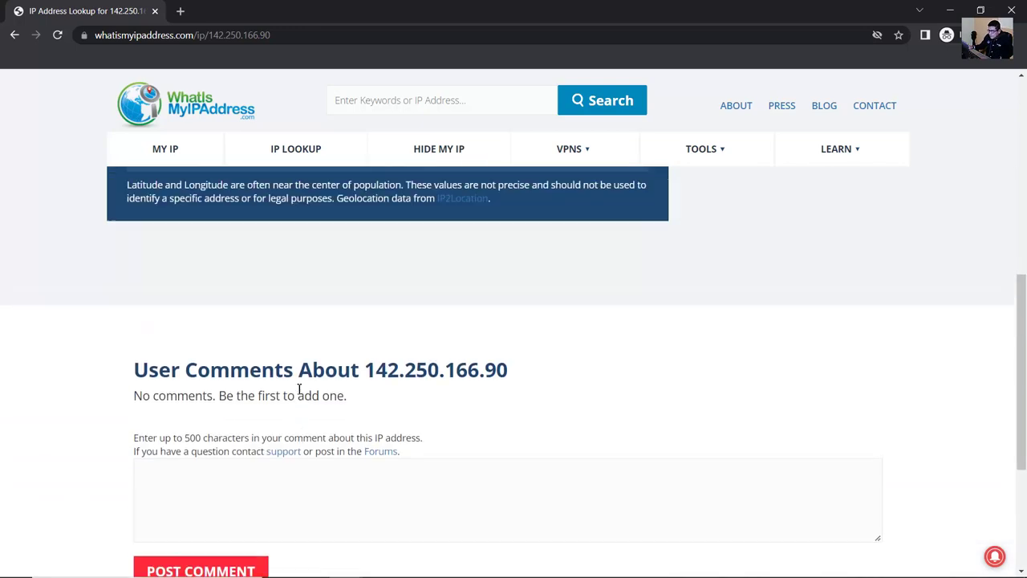
scroll(296, 392, up, 8)
scroll(296, 390, down, 2)
scroll(255, 301, up, 1)
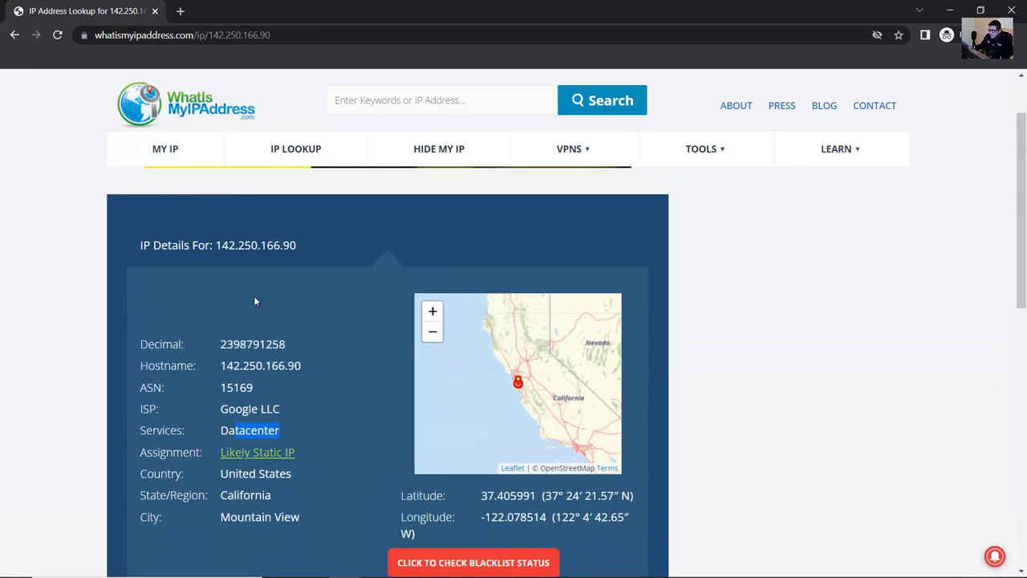
drag(218, 244, 292, 250)
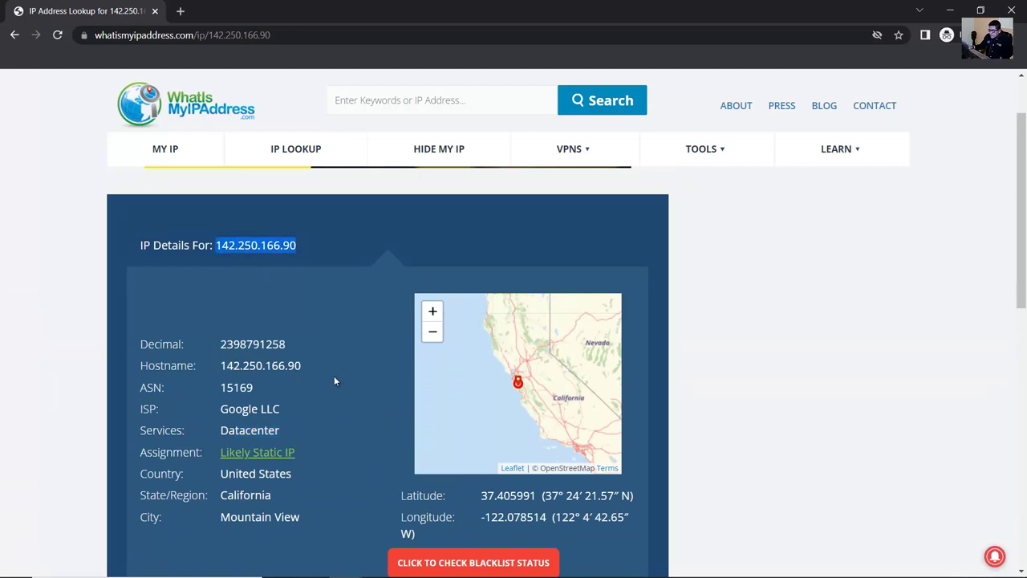
scroll(322, 380, down, 1)
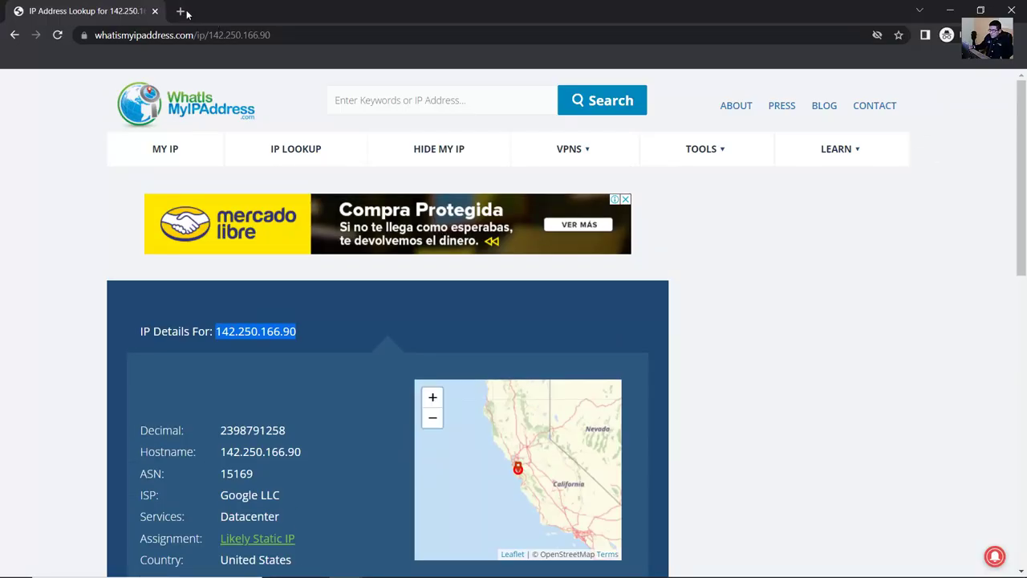
Step: Search the web in a new tab for "what is my ipv4 address" and open the showmyip.com result
click(184, 12)
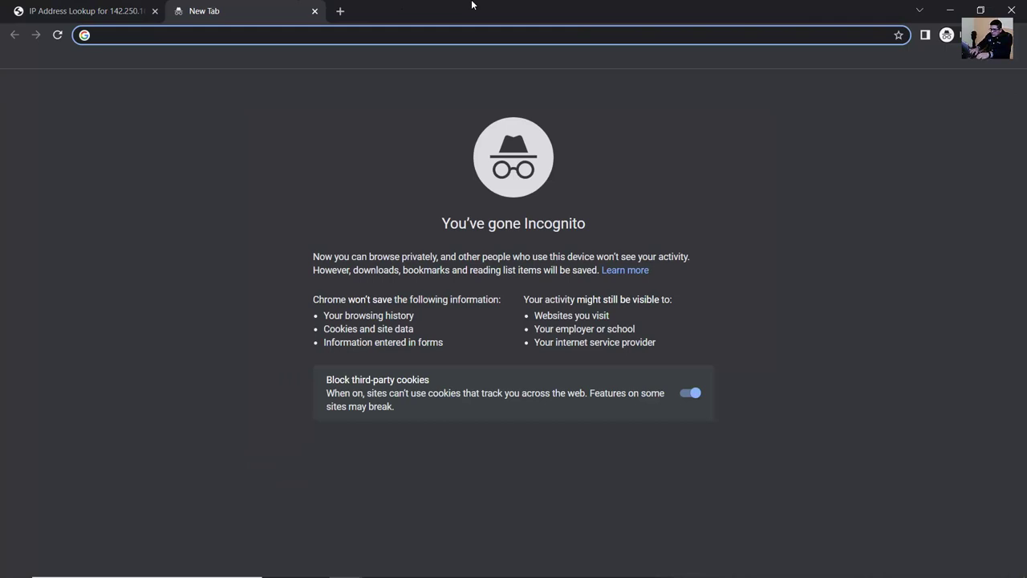
text(what i)
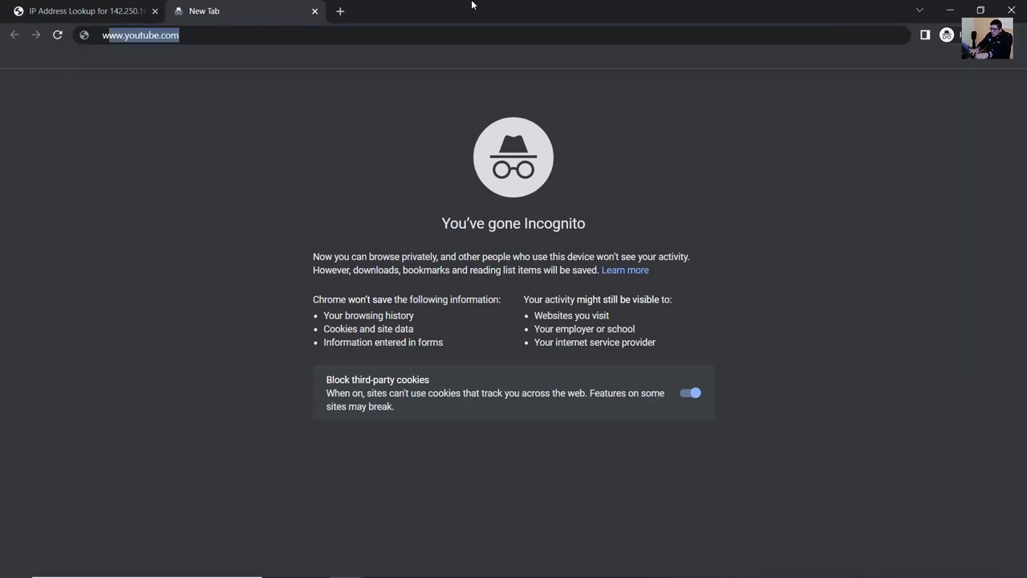
text(s m)
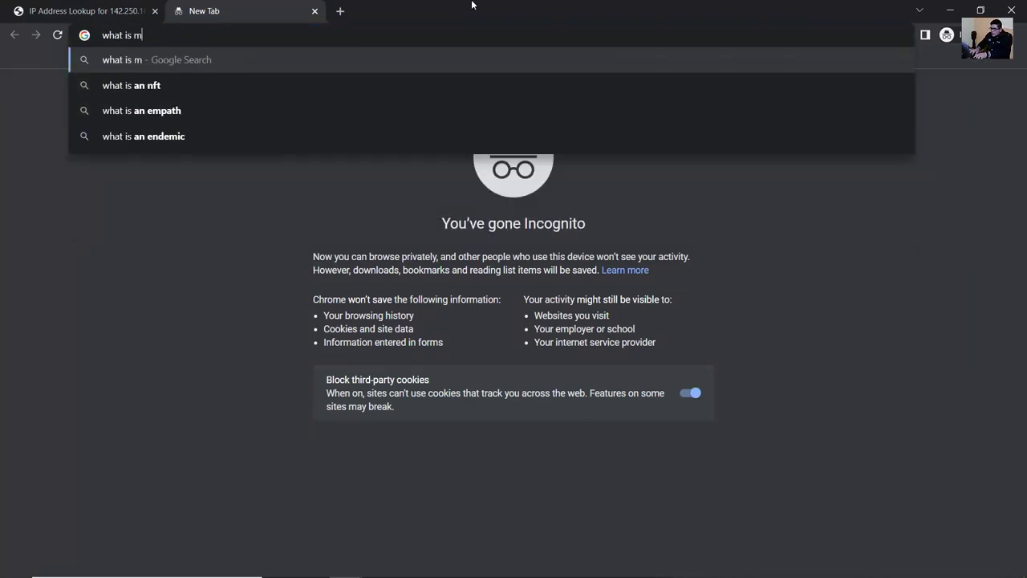
text(y ipv4 address)
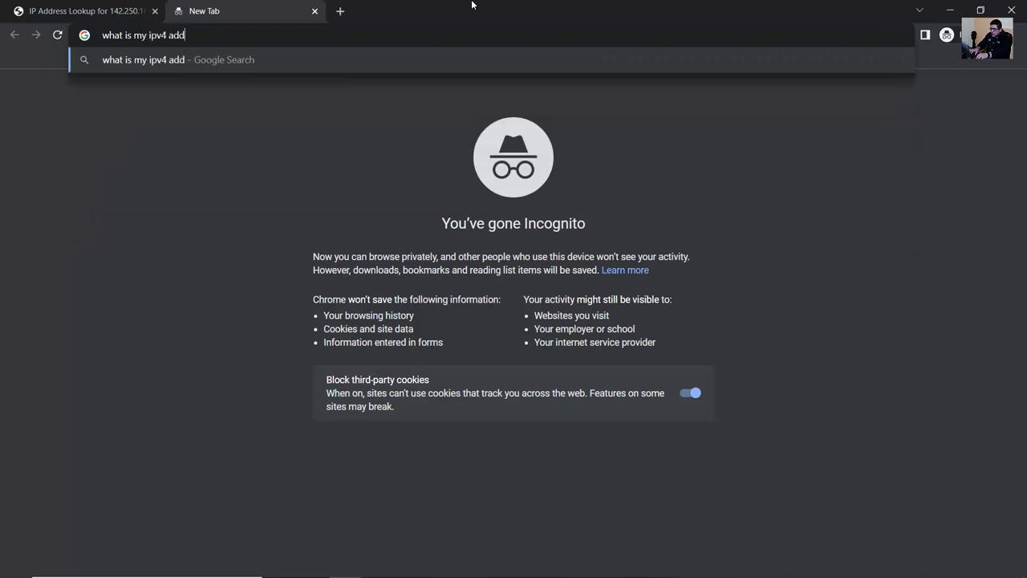
key(Return)
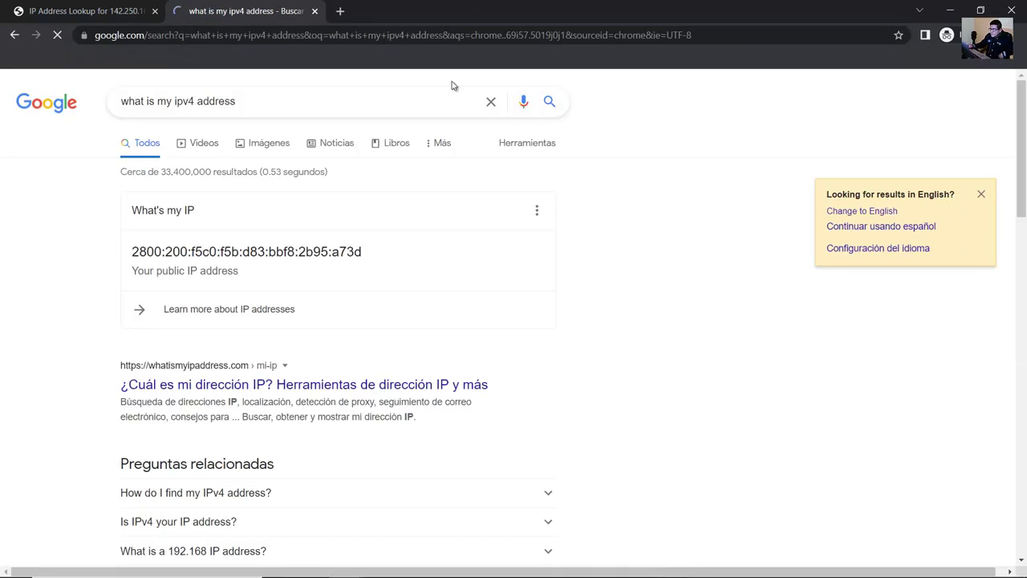
scroll(407, 288, down, 1)
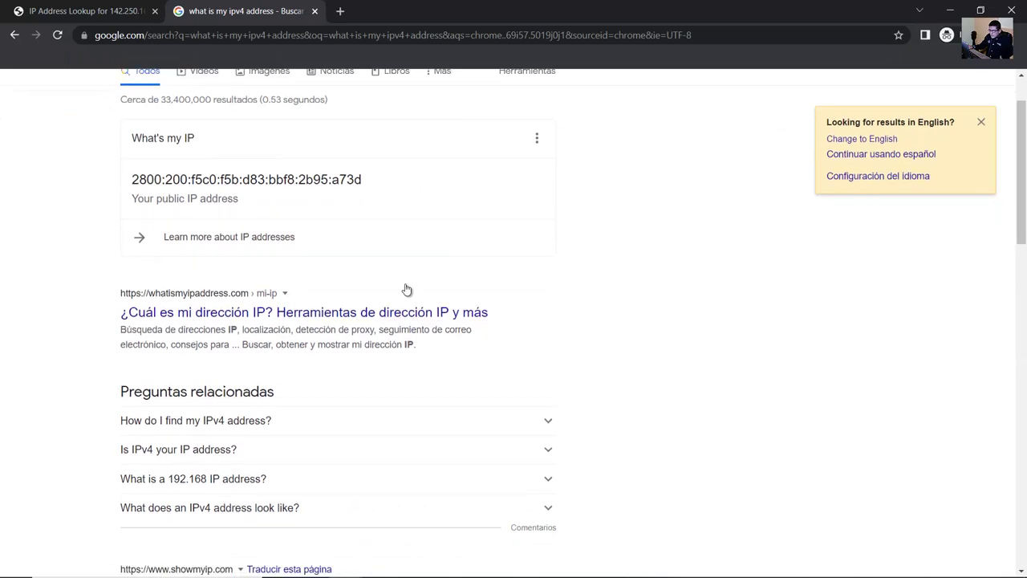
scroll(407, 287, down, 4)
click(224, 267)
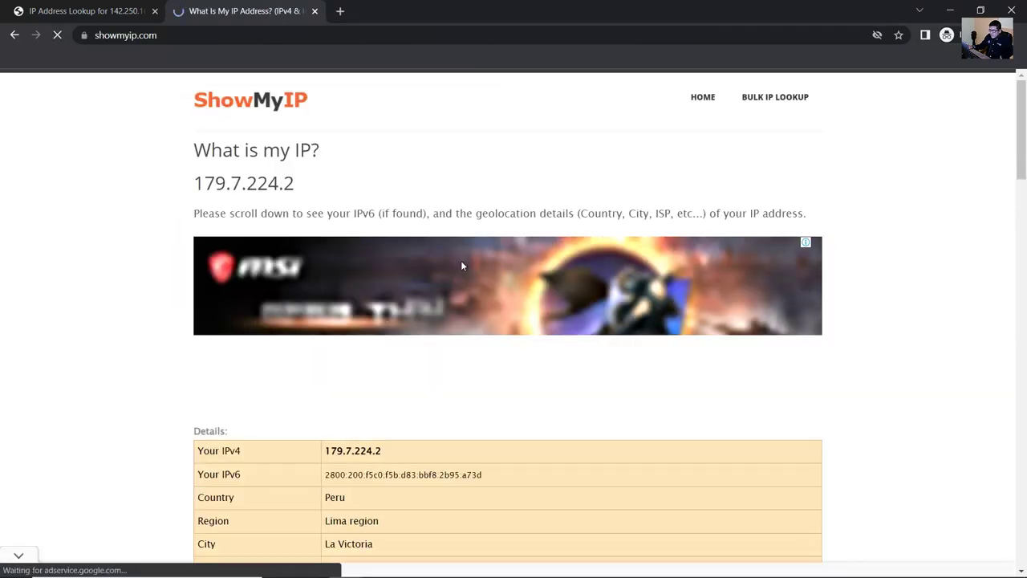
Step: Check the public IPv4 address shown on ShowMyIP and dismiss the ad banner covering the page
drag(198, 140, 297, 173)
click(289, 173)
drag(199, 159, 300, 184)
click(298, 186)
drag(197, 184, 281, 190)
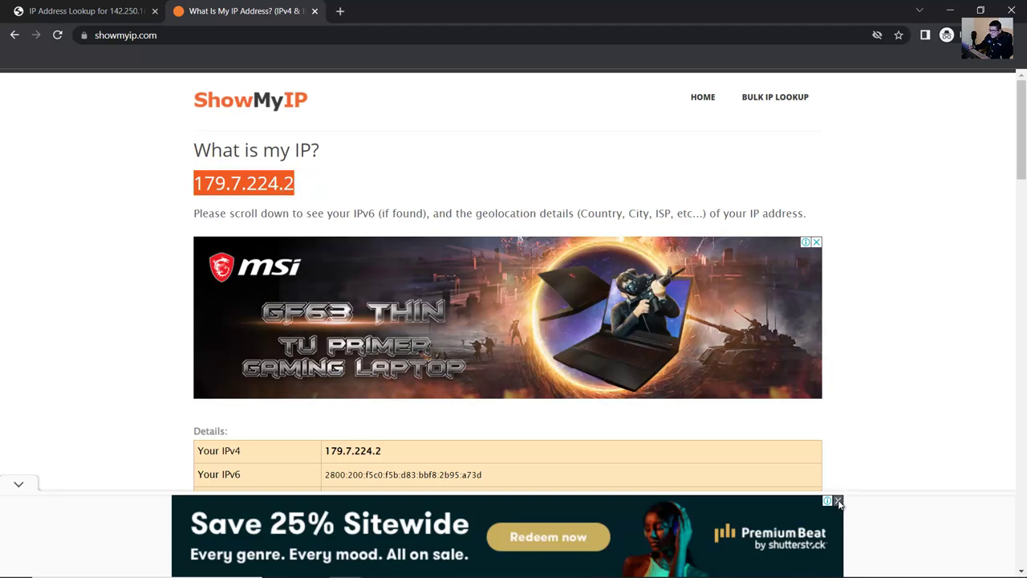
click(838, 499)
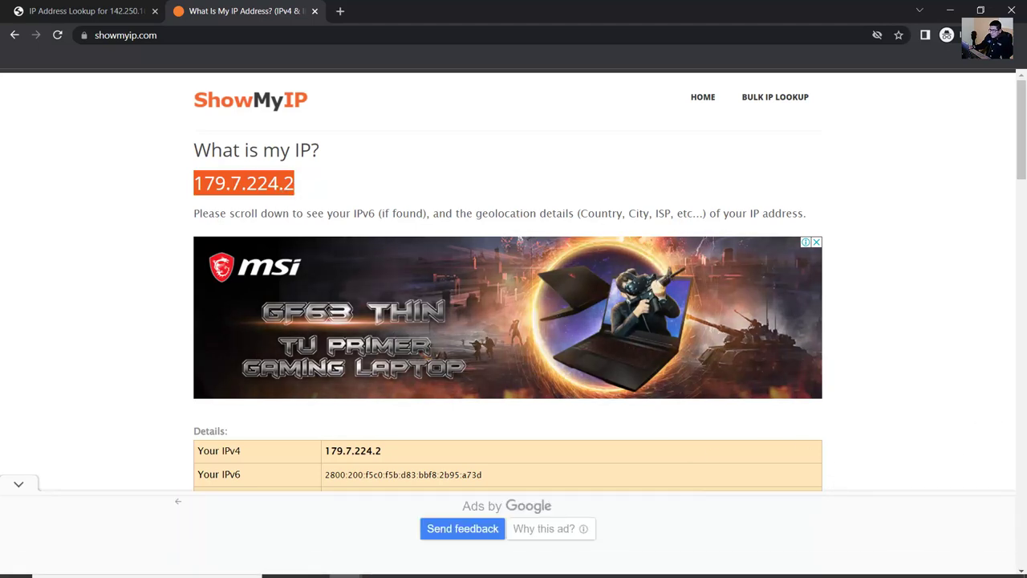
Step: Switch to the Command Prompt and compare the private addresses of hops 1 to 6 with the public IPv4 address on ShowMyIP
click(510, 564)
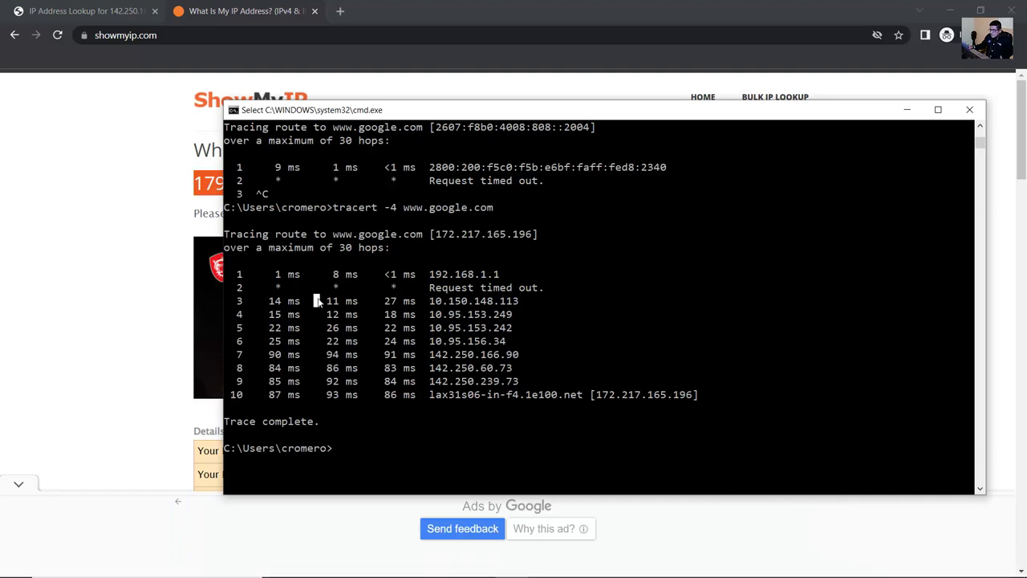
drag(315, 299, 531, 345)
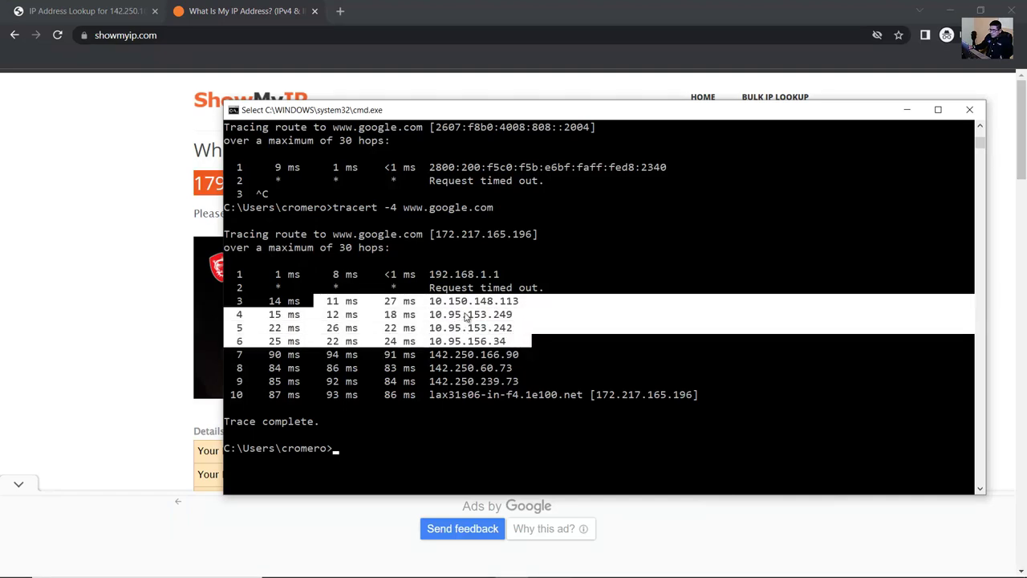
click(454, 275)
drag(391, 274, 521, 342)
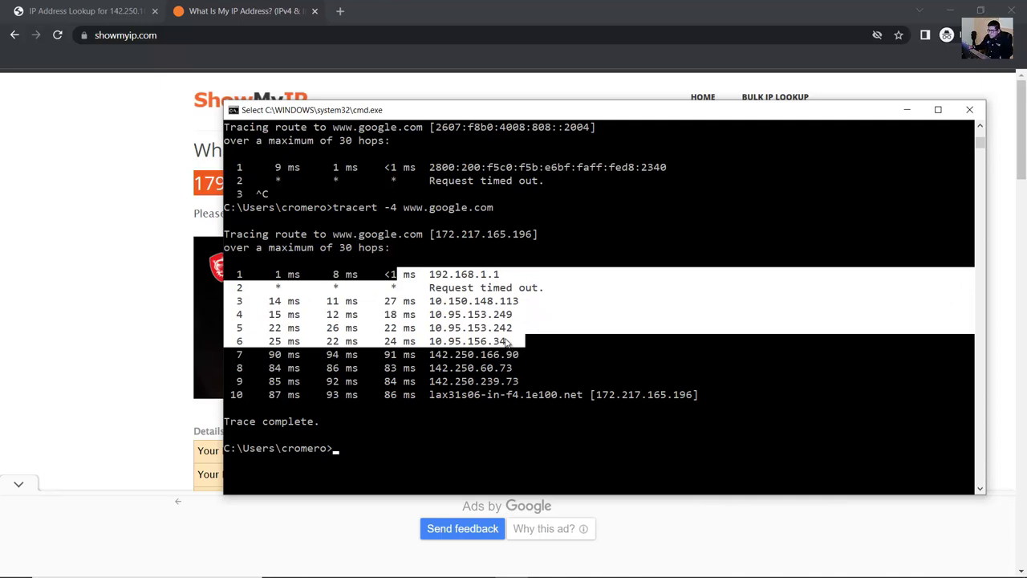
key(ctrl+c)
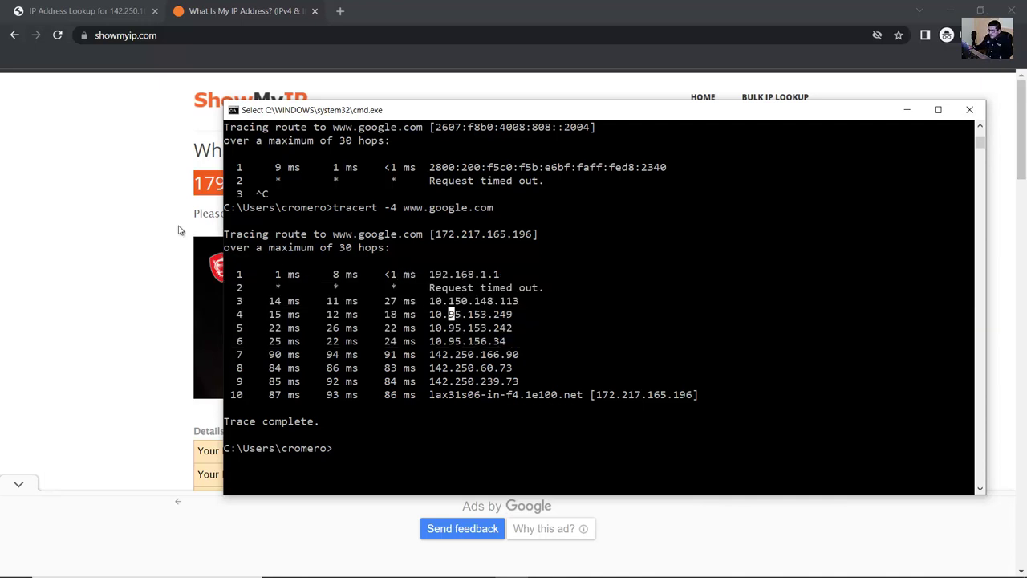
click(178, 230)
drag(176, 183, 298, 184)
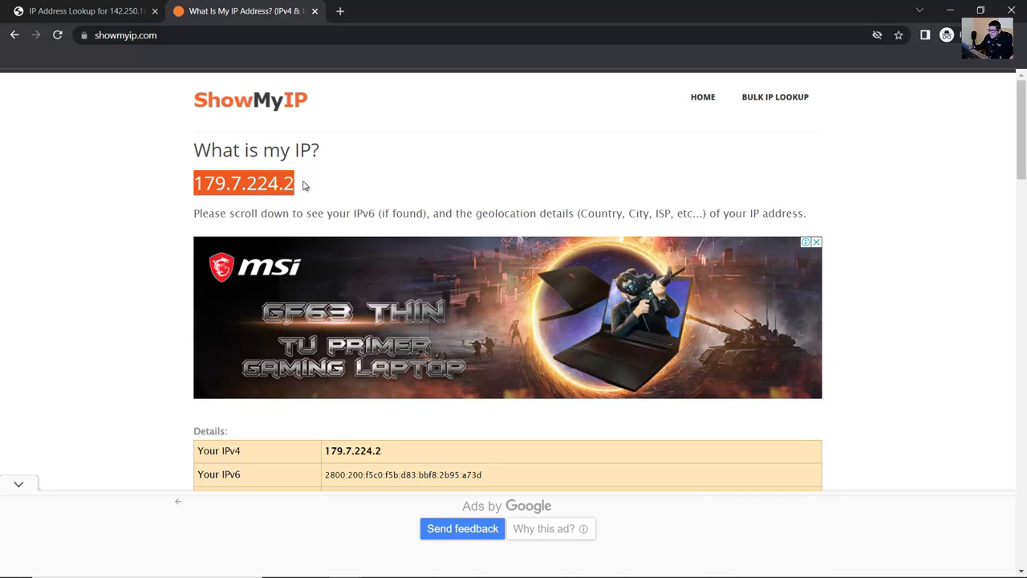
Step: Switch to the Command Prompt and look for the public address among the hops of the google.com and web00.its.hawaii.edu traces
click(510, 564)
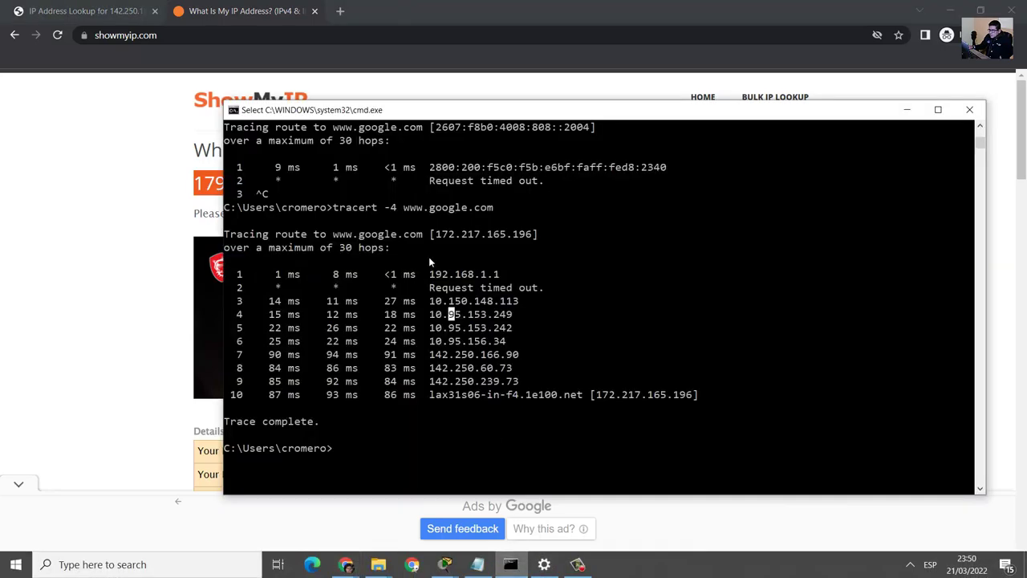
drag(277, 233, 520, 385)
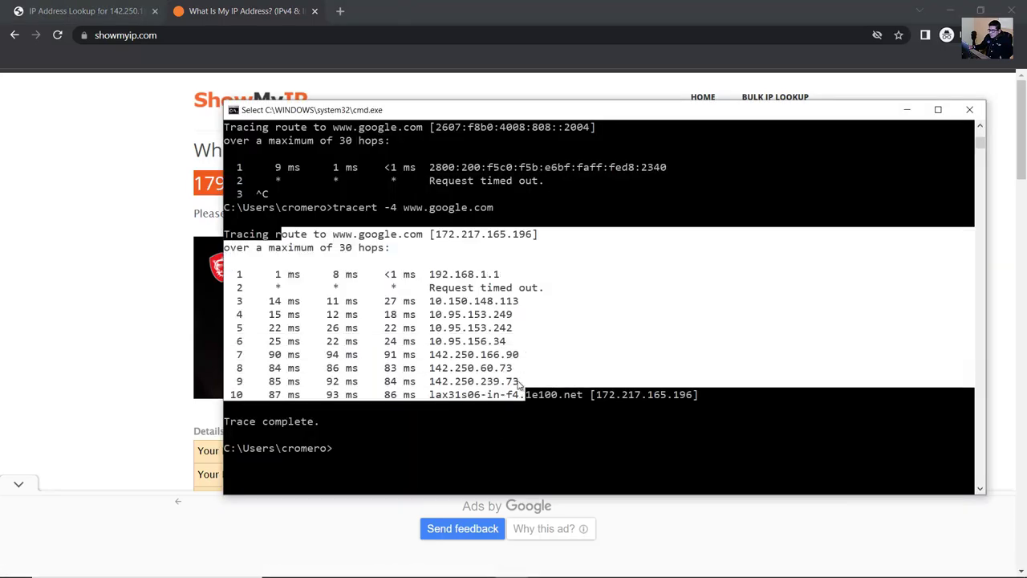
scroll(486, 343, up, 13)
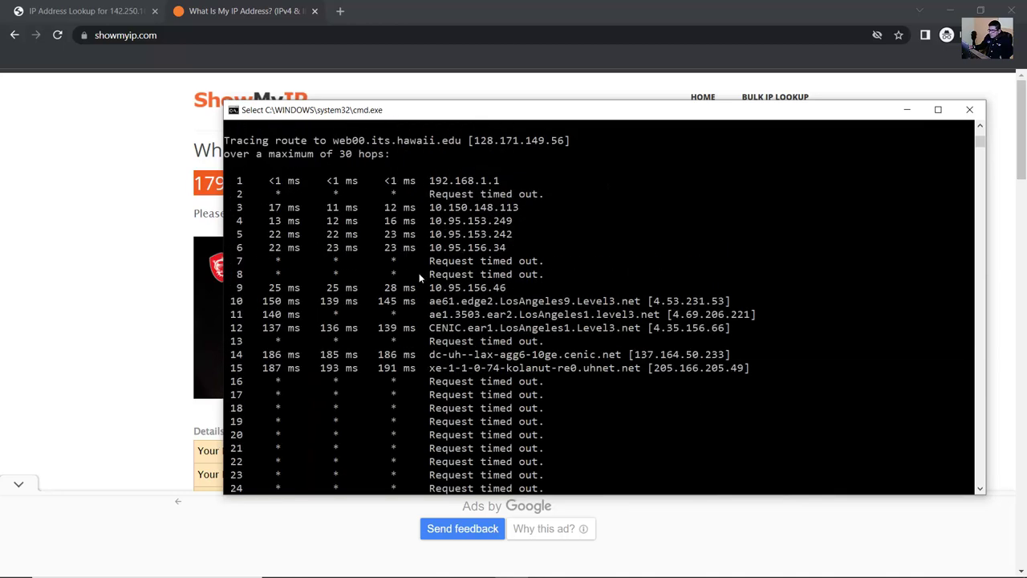
scroll(354, 194, up, 14)
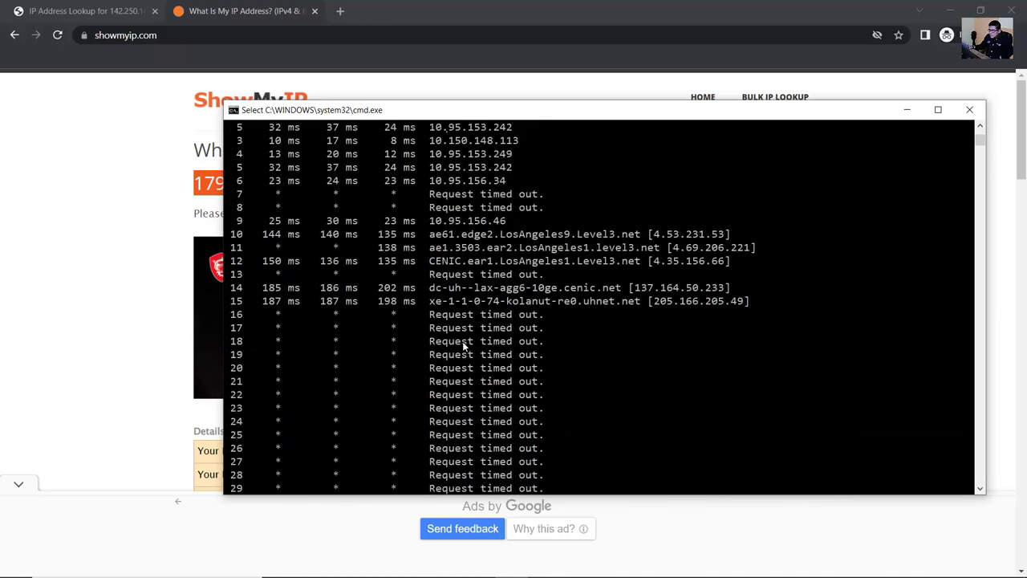
drag(406, 322, 512, 393)
scroll(508, 375, down, 20)
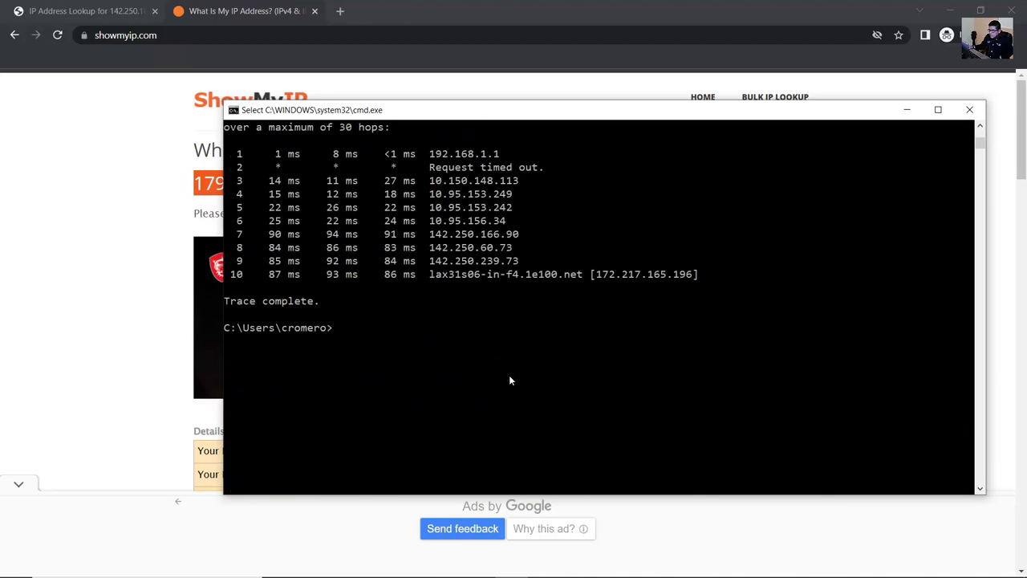
click(406, 274)
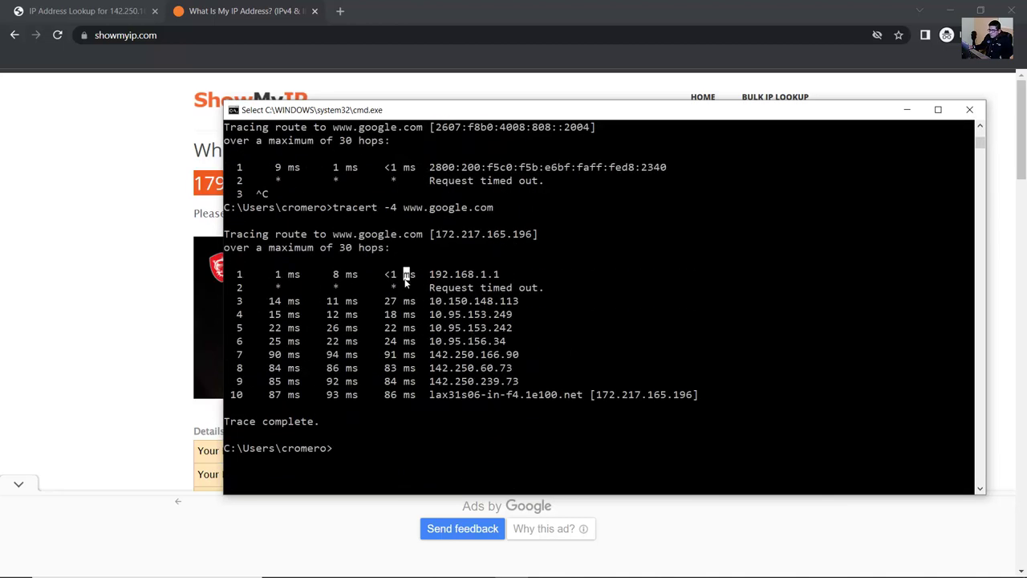
Step: Return to Chrome and examine the public IPv4 address and its details table on ShowMyIP
click(140, 252)
drag(197, 150, 298, 188)
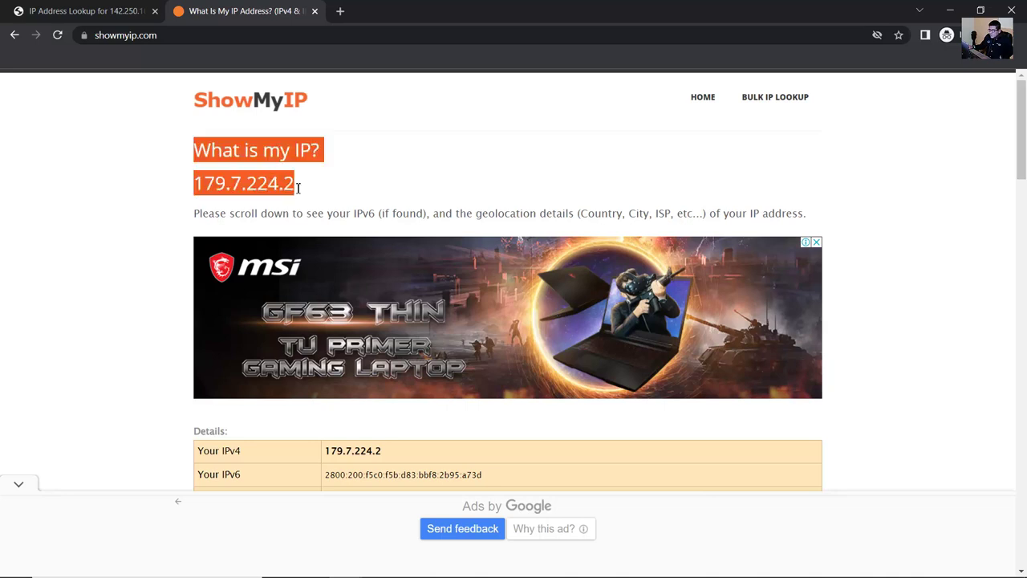
click(271, 170)
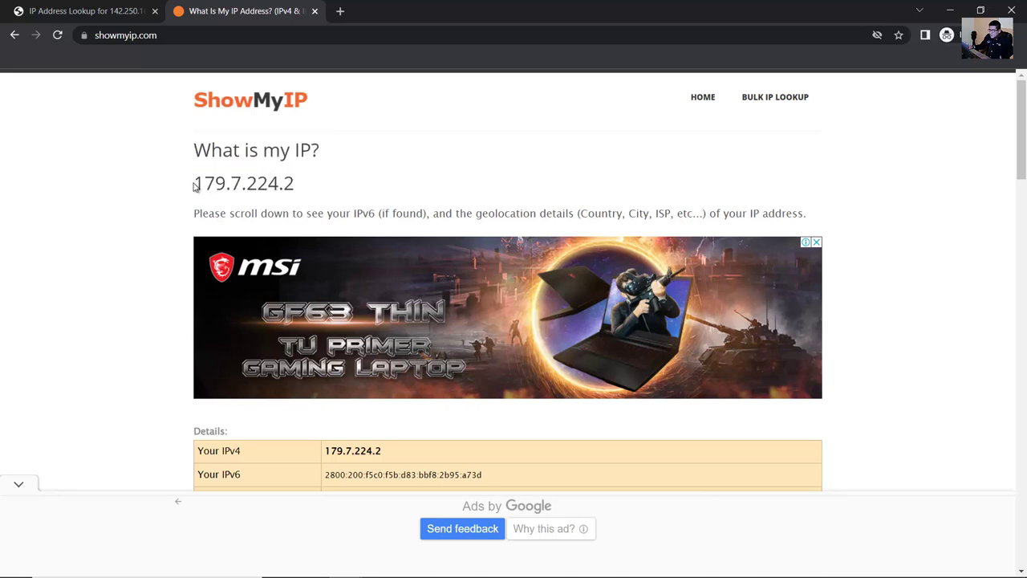
drag(195, 186, 282, 192)
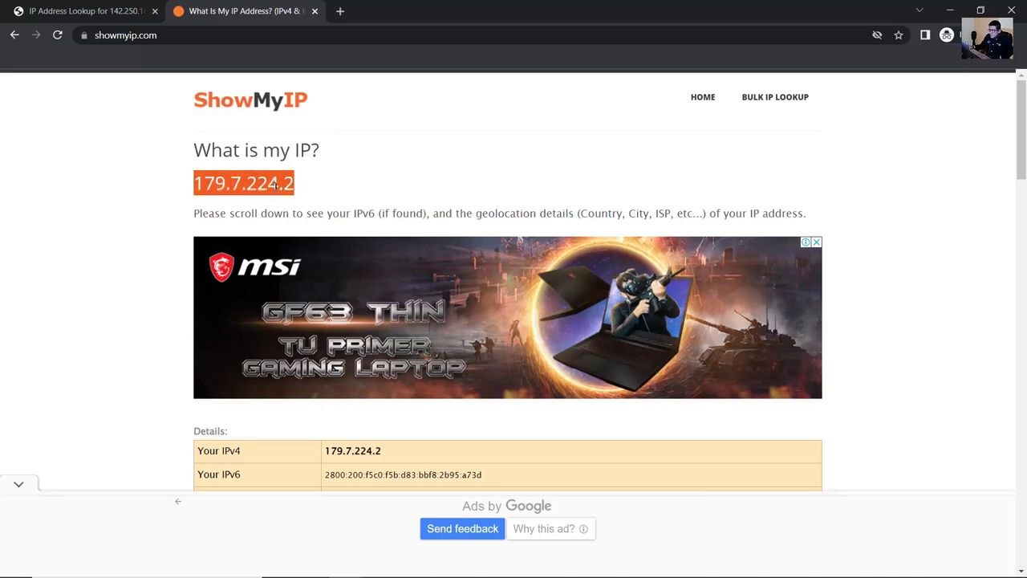
scroll(812, 322, down, 3)
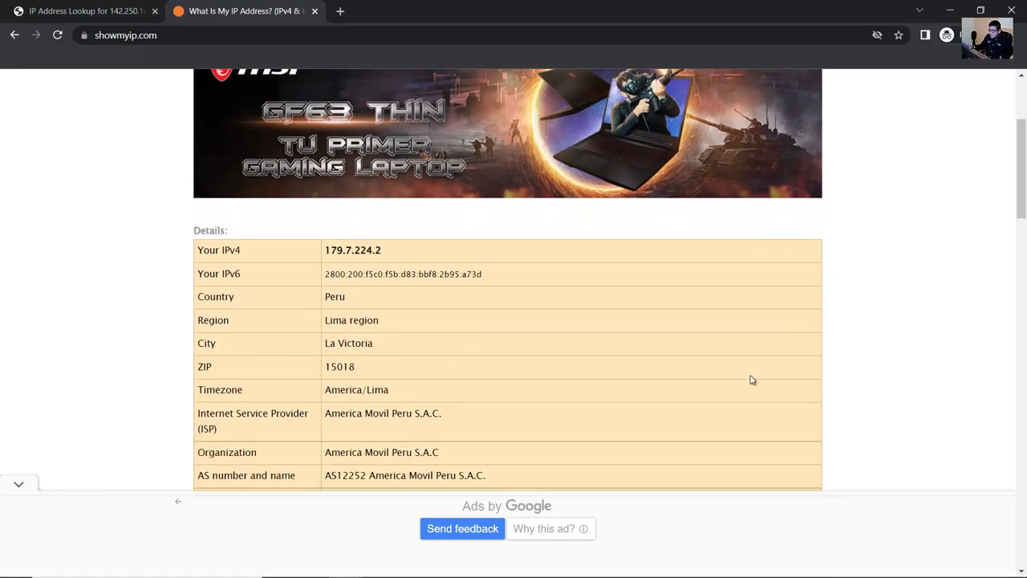
Step: Switch to Packet Tracer and review the 2nd Hop IPv4 address row of the ISP POP table in Step 3
mouse_move(443, 569)
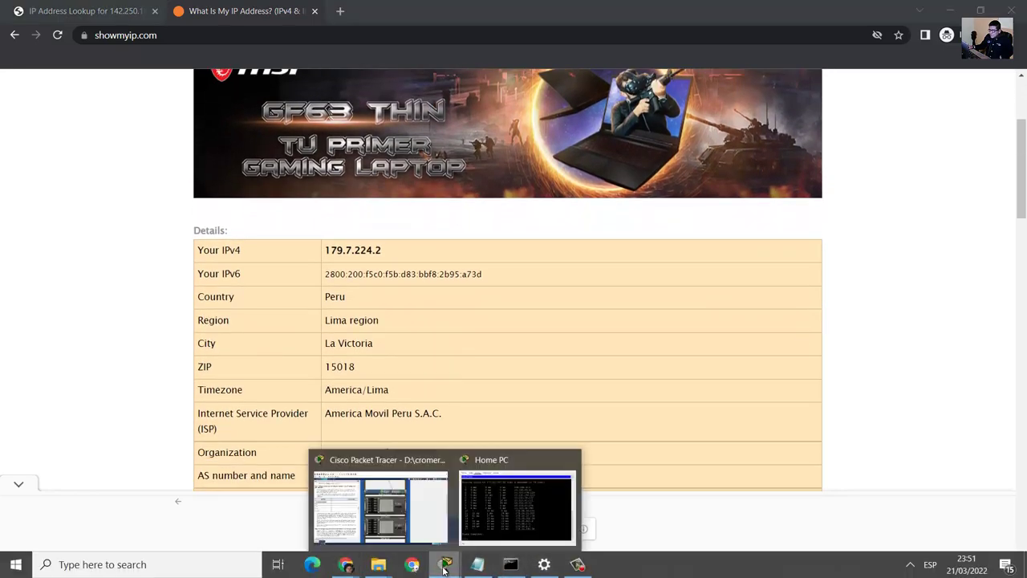
click(424, 522)
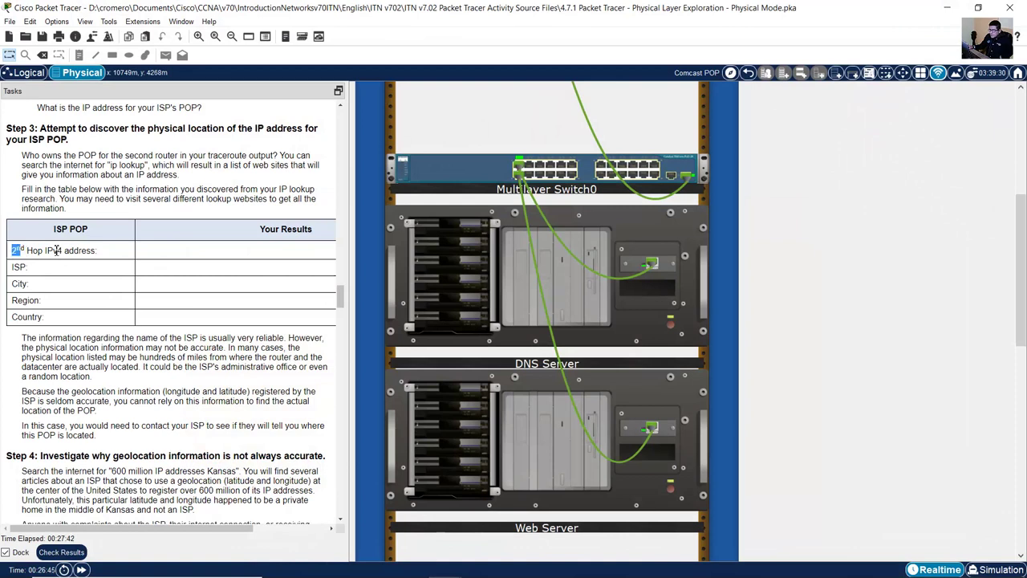
drag(57, 251, 103, 252)
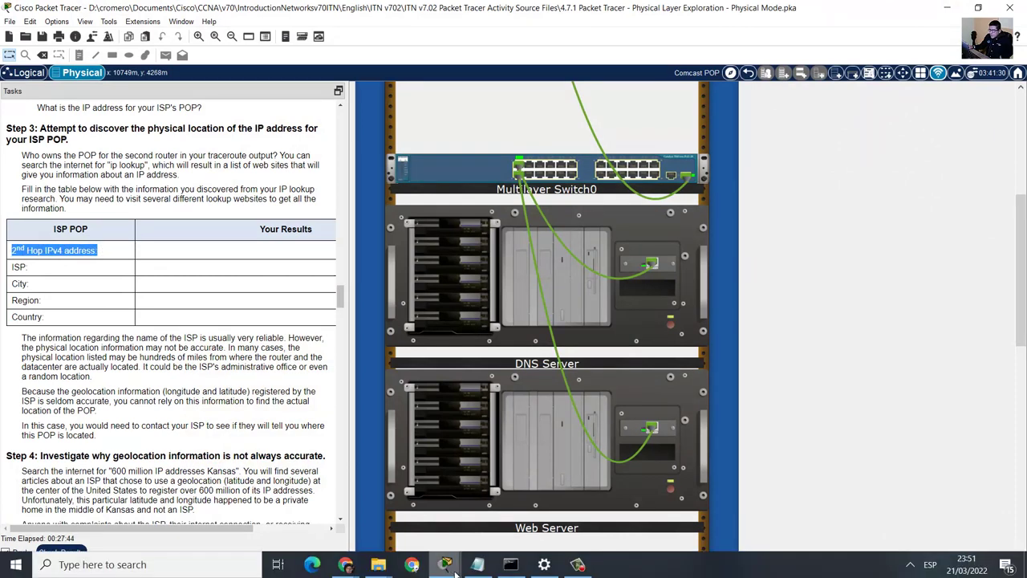
Step: Return to Chrome and examine the IPv4, ISP, city, region and country entries in the ShowMyIP details
mouse_move(519, 572)
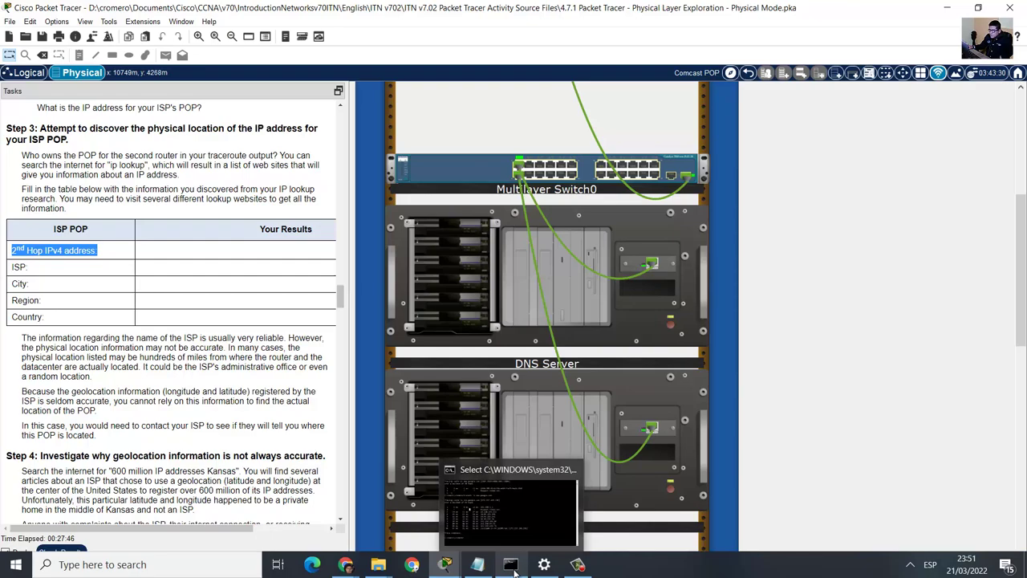
click(345, 564)
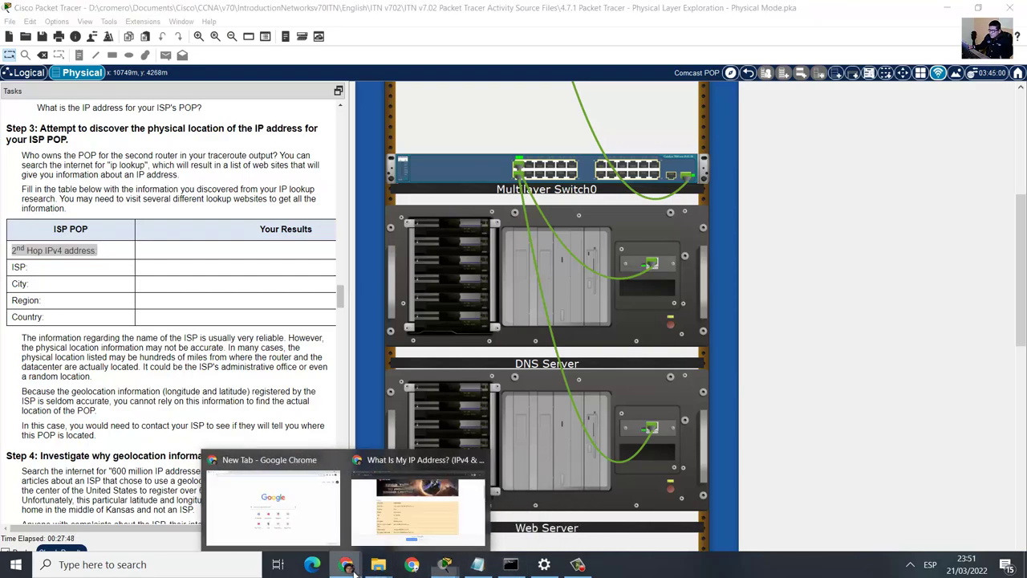
click(421, 512)
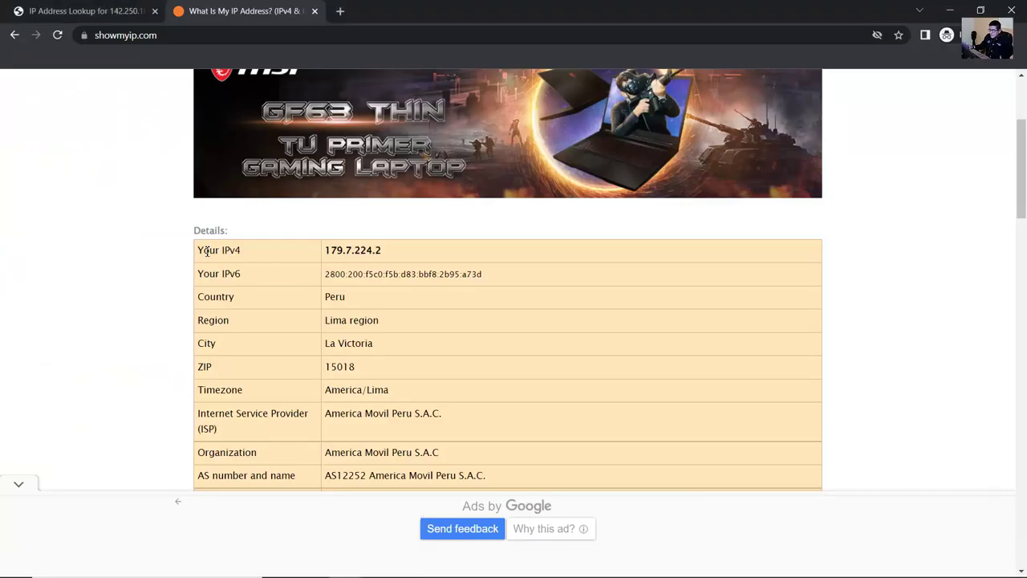
drag(206, 251, 399, 252)
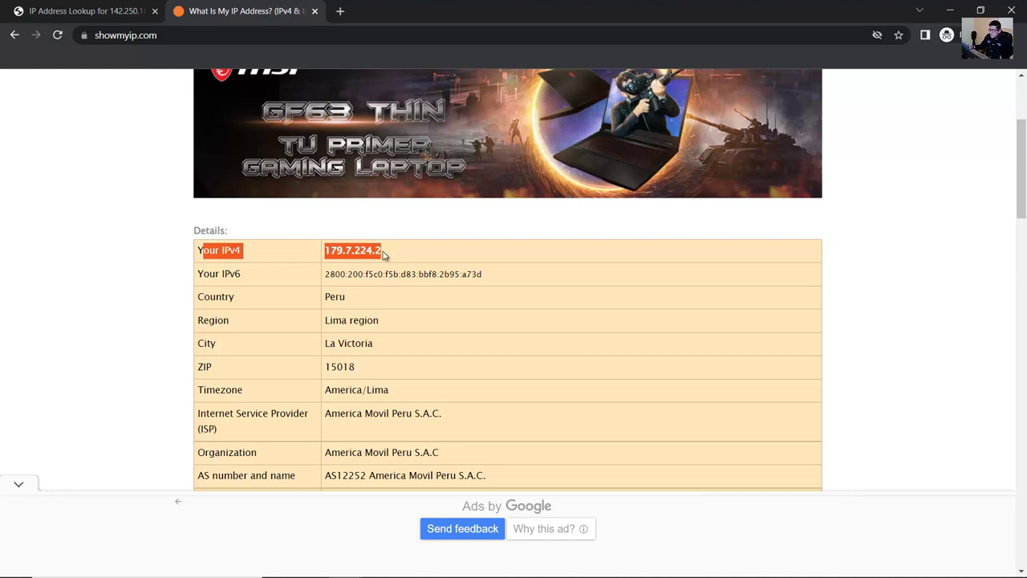
click(383, 251)
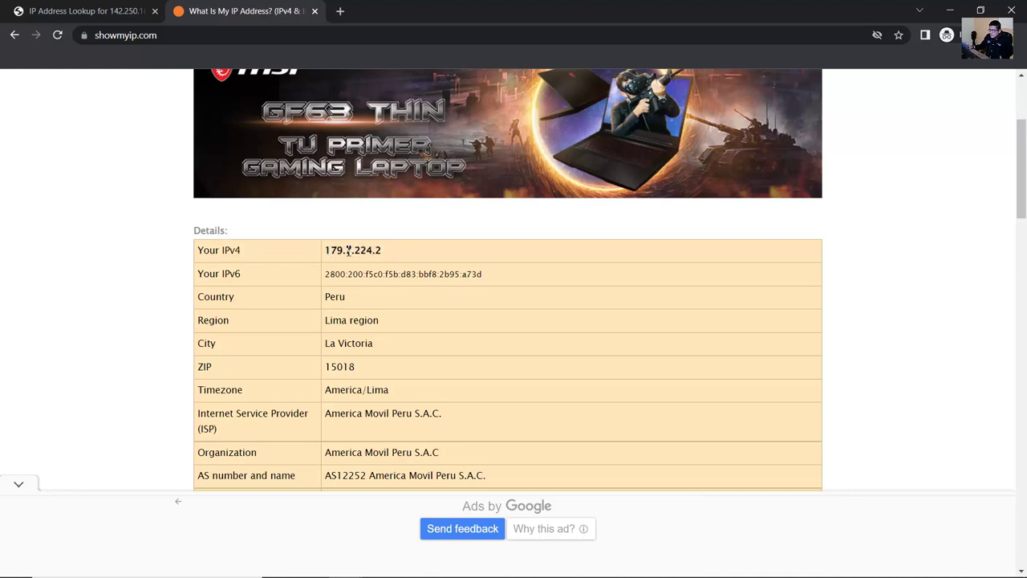
double_click(348, 251)
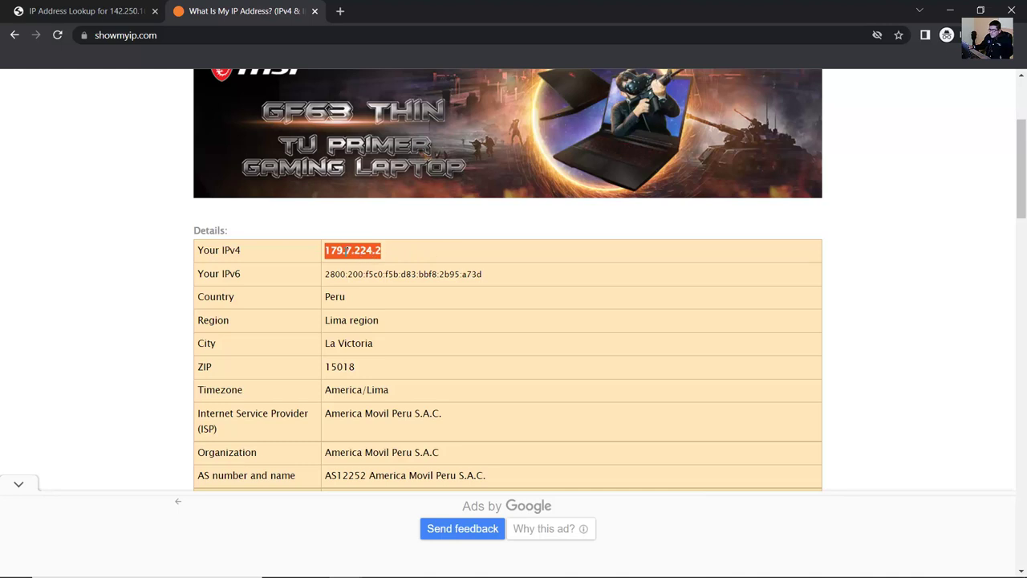
scroll(434, 426, up, 3)
scroll(434, 425, down, 3)
Step: Check the ISP row of the Step 3 table in Packet Tracer and examine the Internet Service Provider entry on ShowMyIP in Chrome
mouse_move(440, 565)
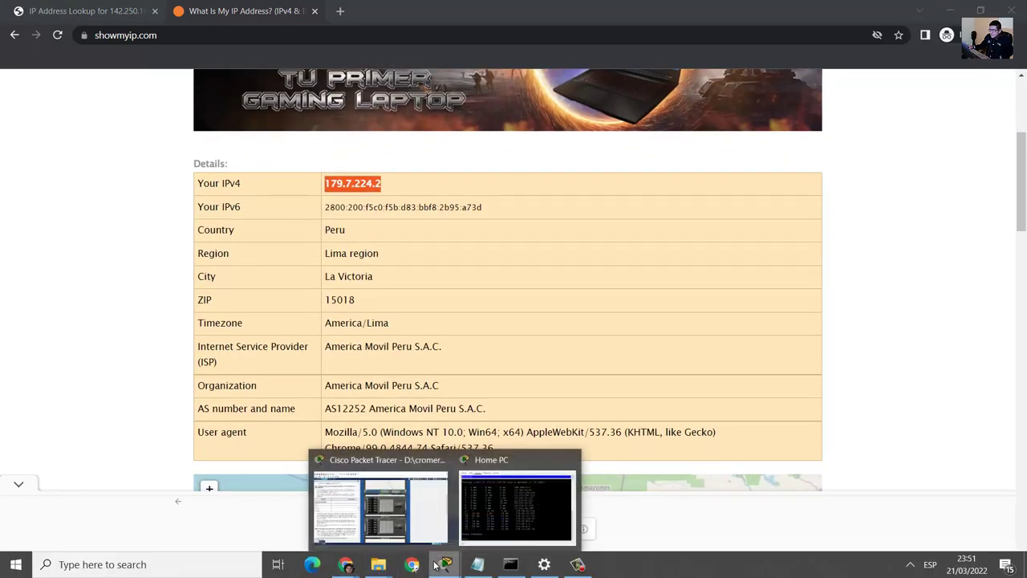
click(411, 510)
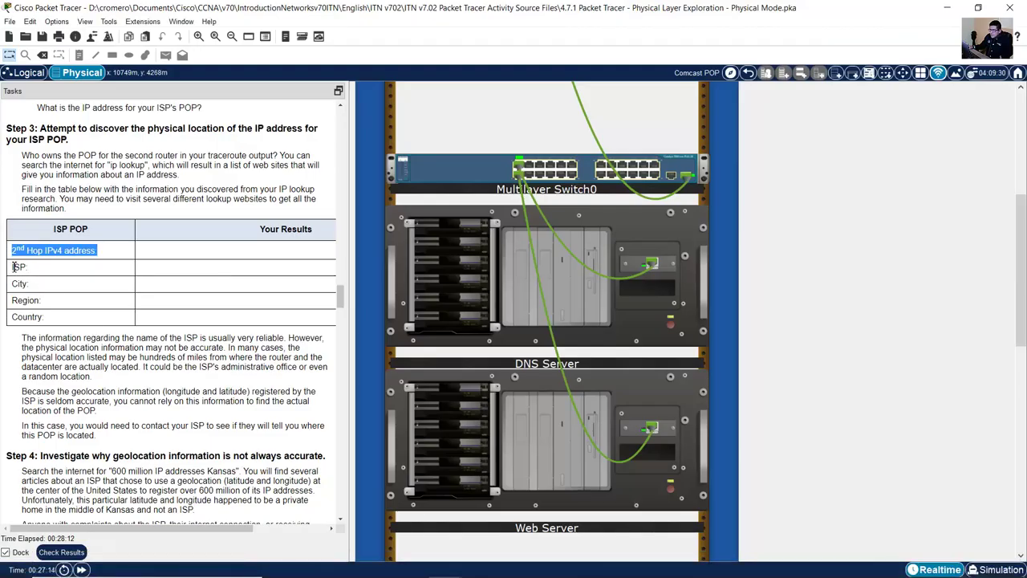
drag(12, 266, 32, 269)
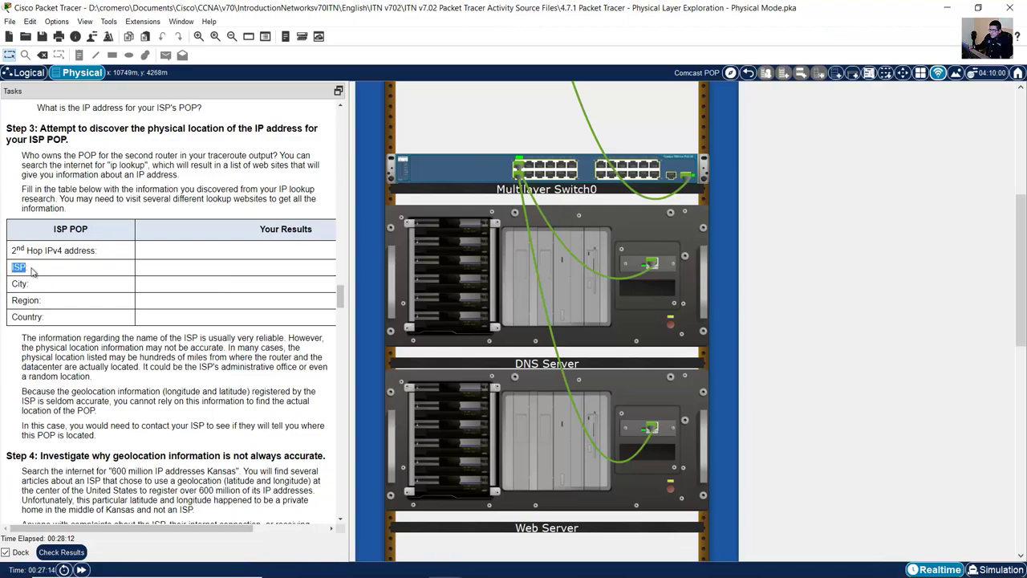
click(950, 7)
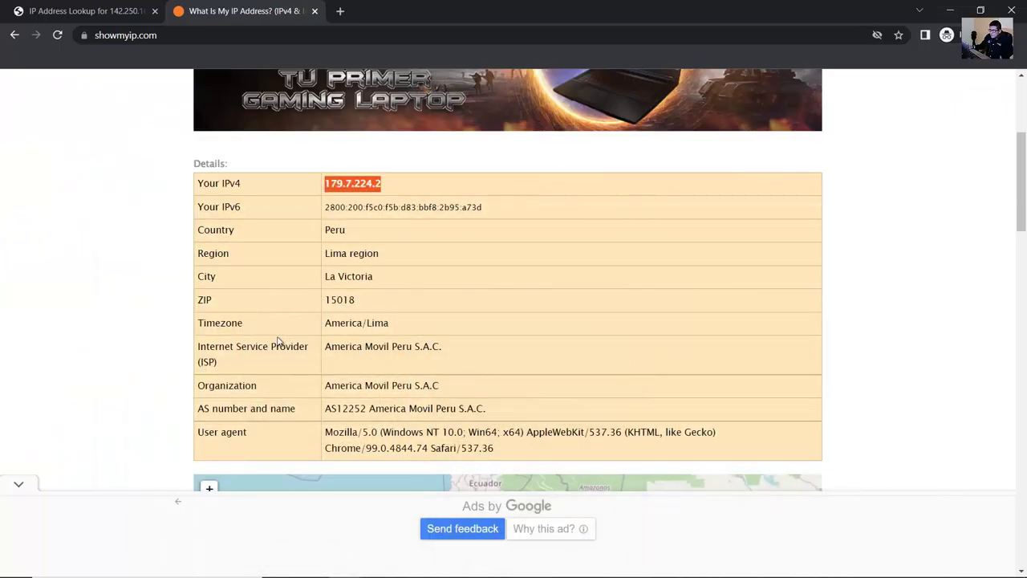
drag(200, 347, 440, 346)
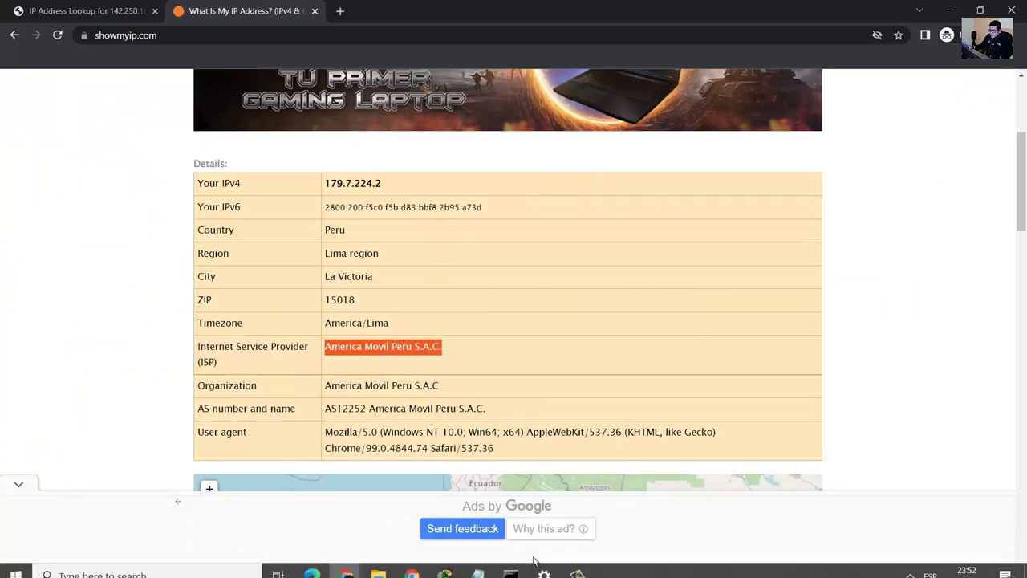
Step: Switch to Packet Tracer and review the City, Region and Country rows of the ISP POP table
mouse_move(444, 564)
click(400, 531)
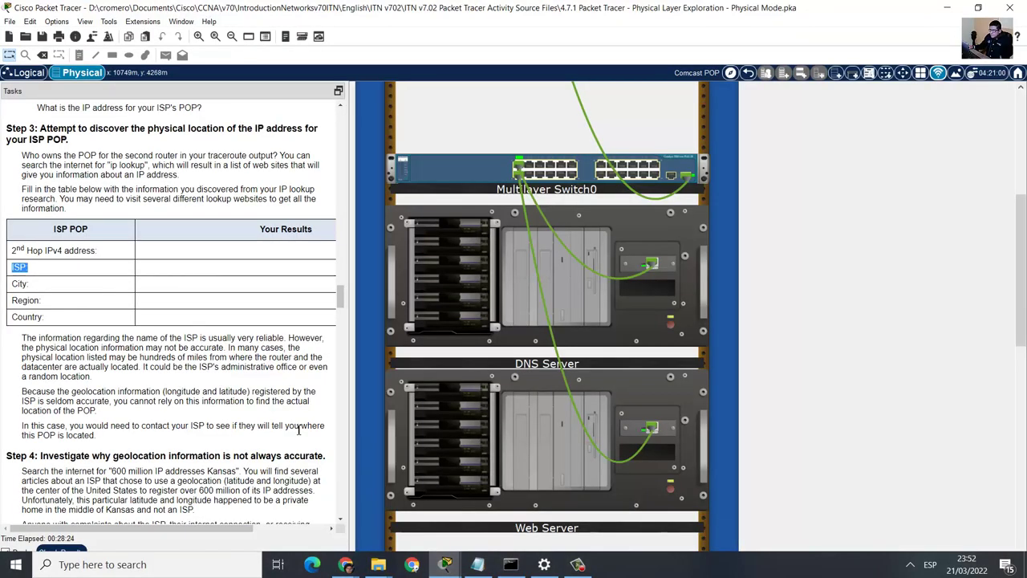
double_click(18, 284)
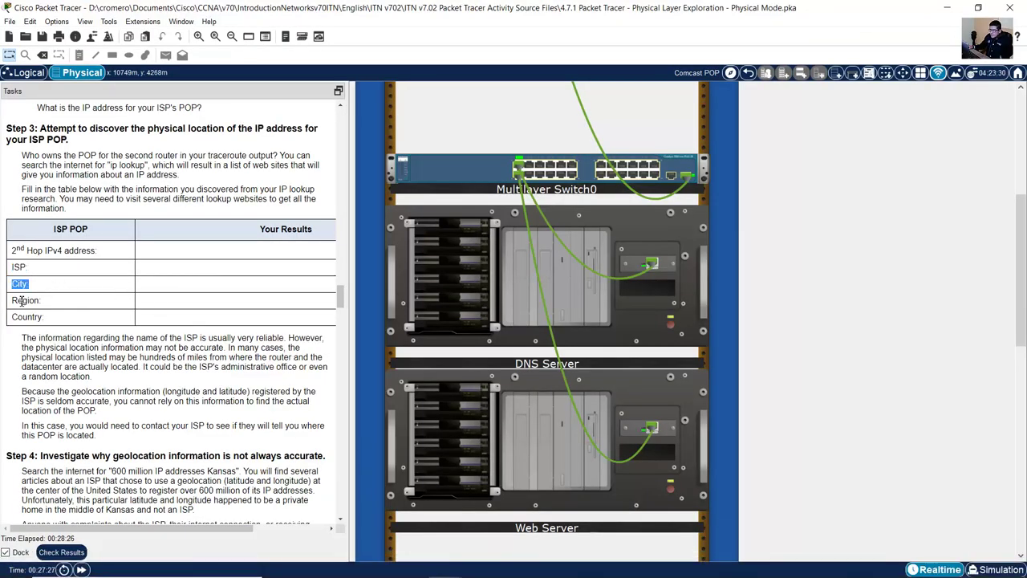
double_click(21, 300)
drag(18, 317, 42, 317)
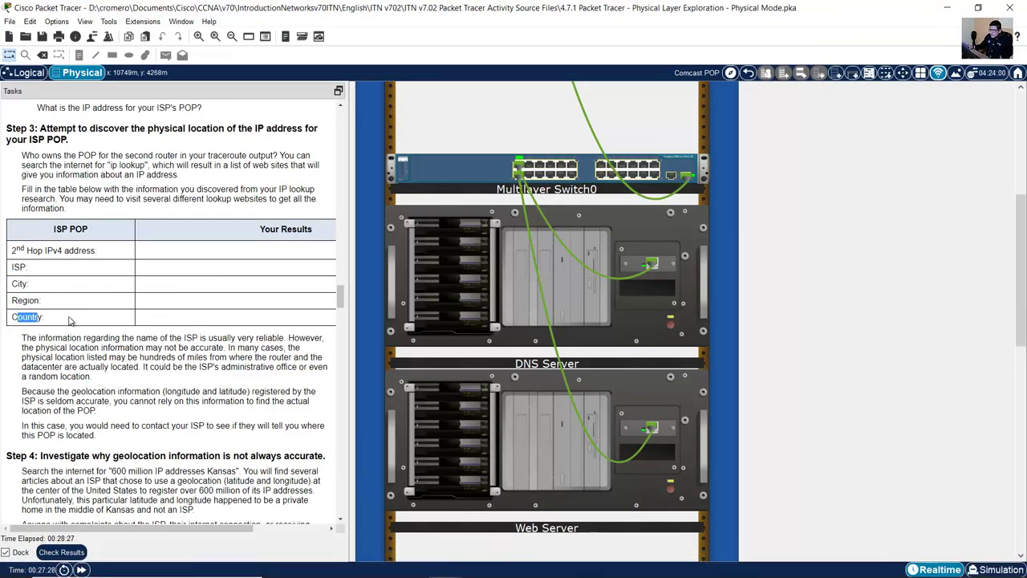
Step: Return to Chrome and examine the City entry in the ShowMyIP details table
click(944, 7)
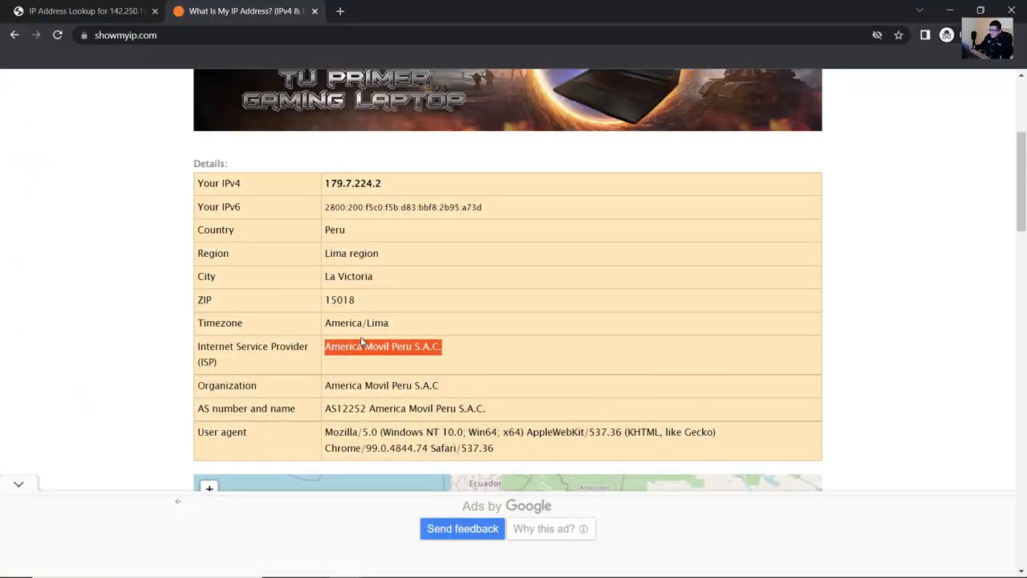
drag(206, 276, 391, 278)
click(372, 278)
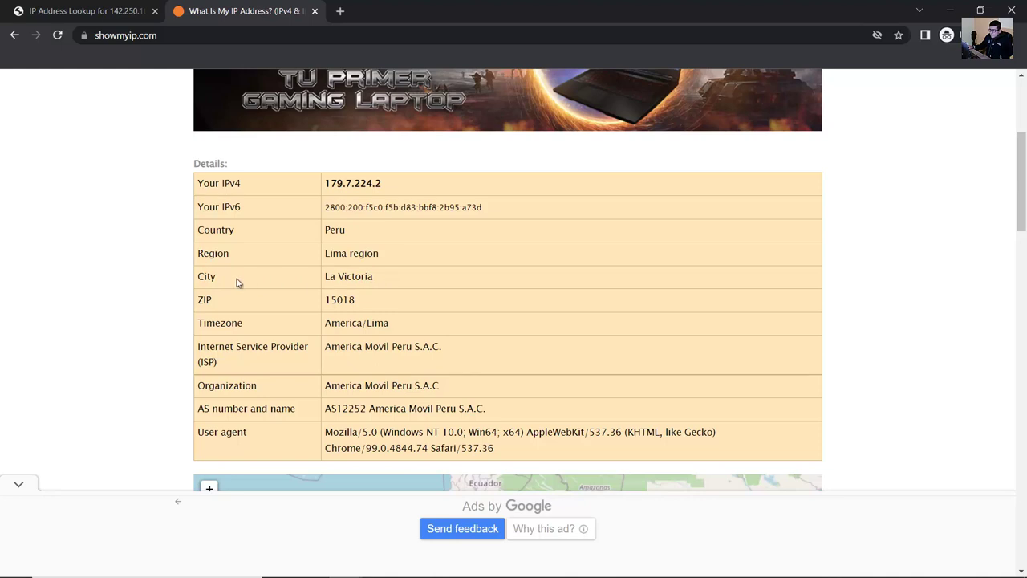
drag(206, 276, 407, 284)
click(338, 280)
triple_click(351, 278)
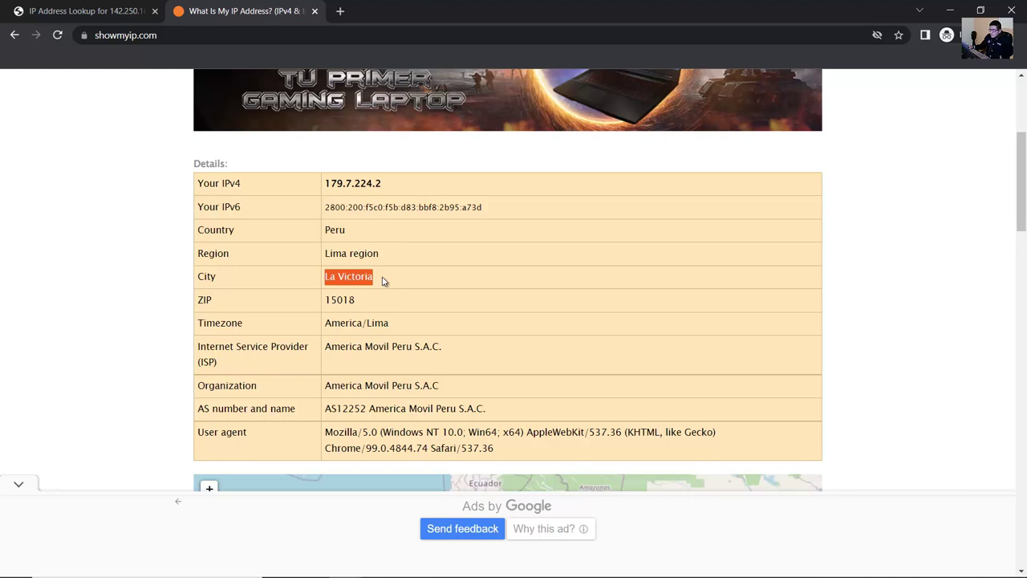
click(383, 280)
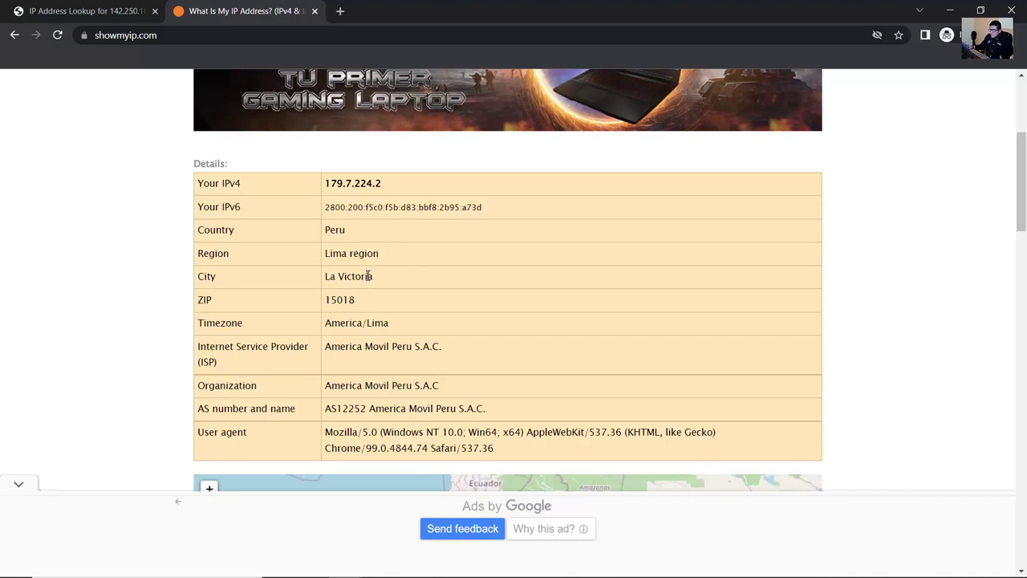
Step: Examine the Region and Country entries in the ShowMyIP details table
drag(201, 256, 401, 257)
click(359, 258)
click(402, 257)
drag(331, 257, 401, 259)
click(405, 255)
mouse_move(203, 231)
mouse_down()
mouse_move(352, 233)
mouse_move(199, 231)
mouse_up()
click(351, 233)
click(350, 232)
drag(350, 232, 198, 232)
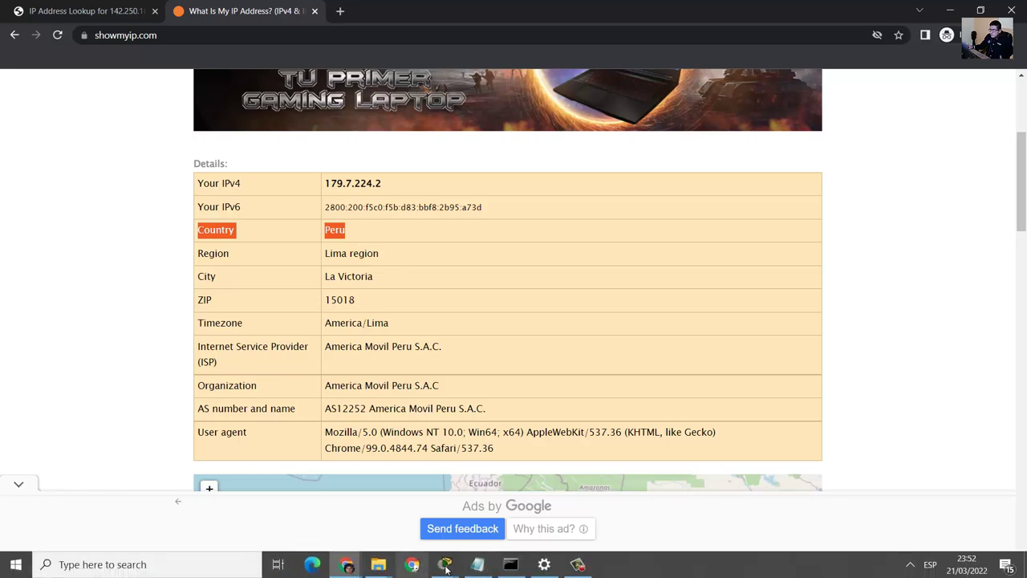
Step: Switch to Packet Tracer, review the ISP POP table rows and read the paragraph below on the reliability of ISP name and location information
mouse_move(447, 567)
click(419, 523)
click(108, 289)
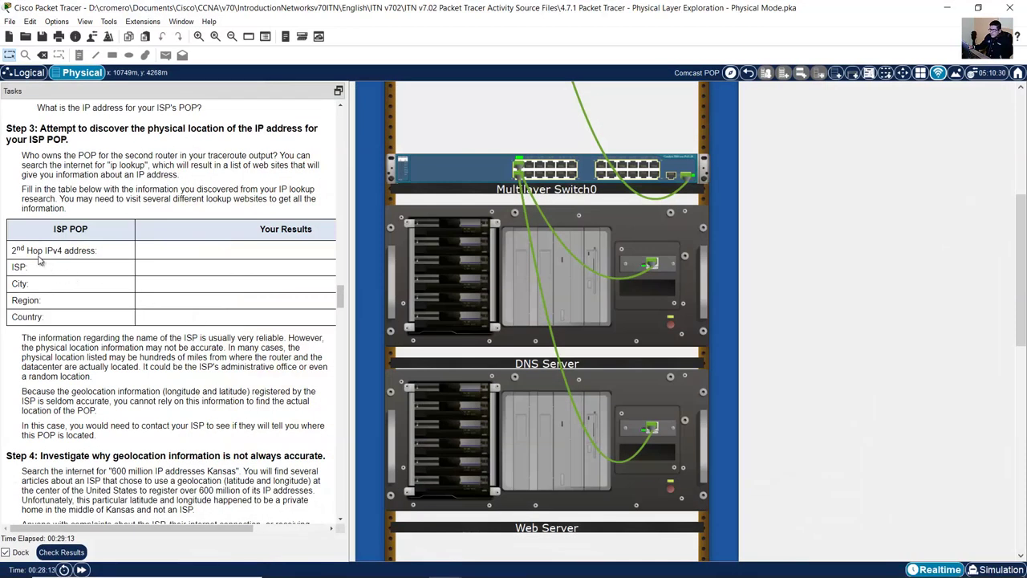
drag(38, 257, 143, 323)
scroll(169, 327, down, 3)
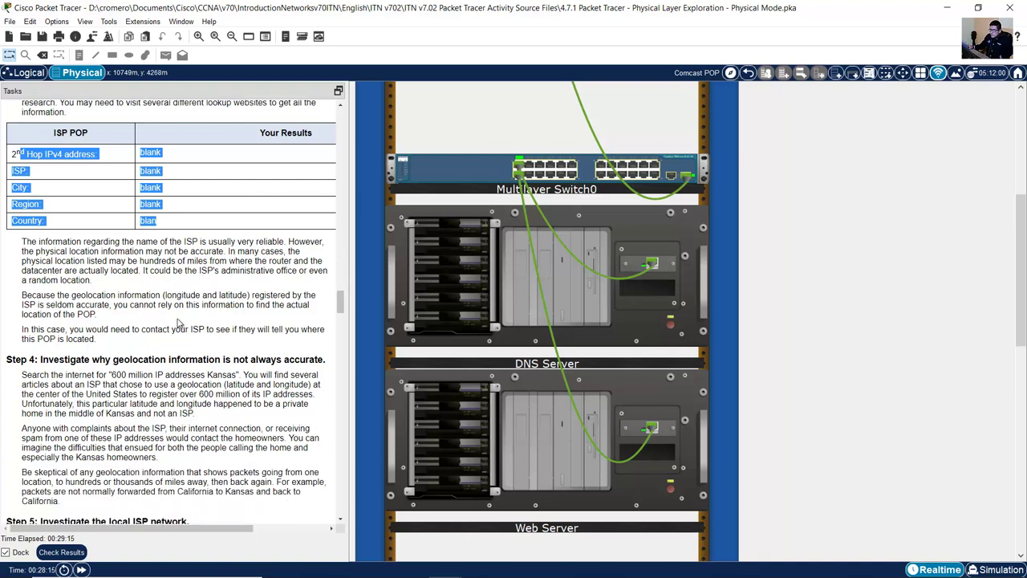
click(109, 274)
drag(26, 241, 228, 252)
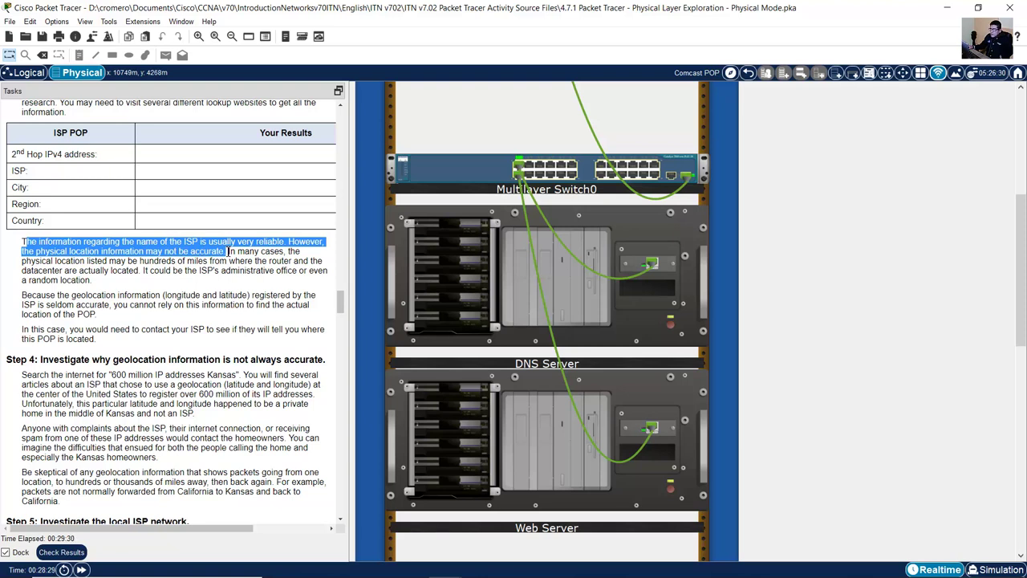
drag(237, 252, 113, 283)
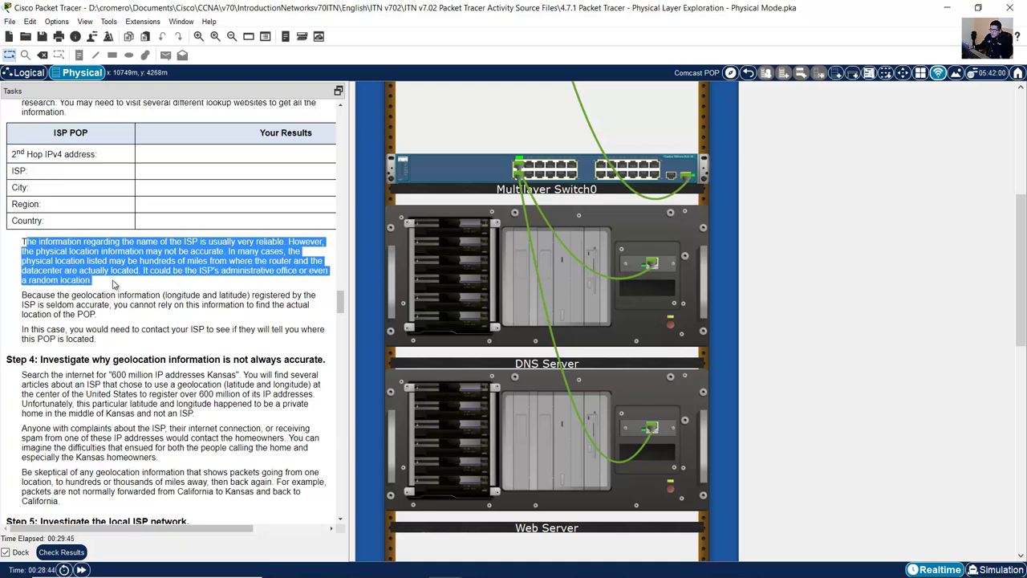
Step: Go back from the Peru map in Chrome to Packet Tracer and reread the paragraph on inaccurate physical locations
click(440, 566)
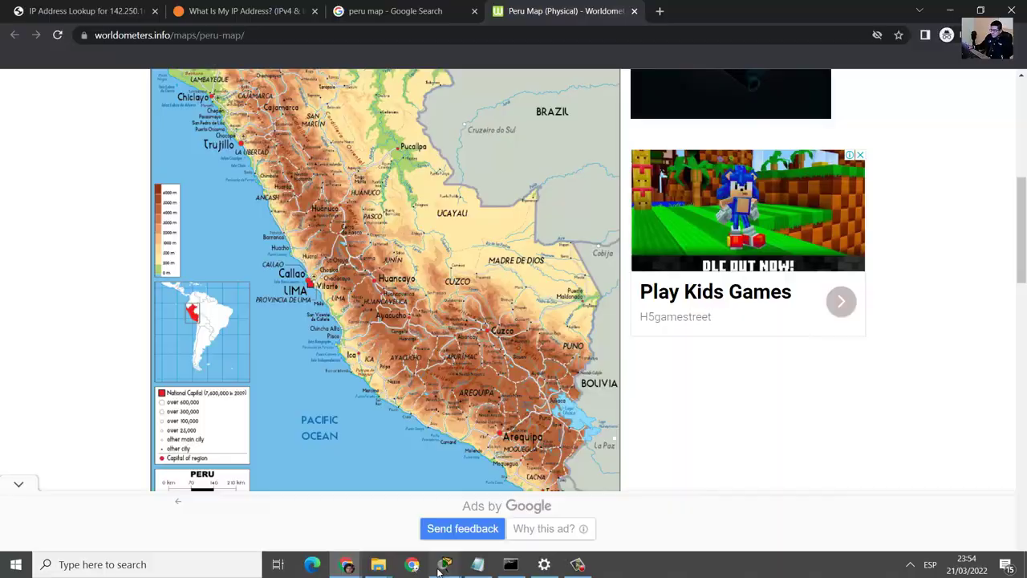
mouse_move(440, 565)
click(413, 518)
click(22, 244)
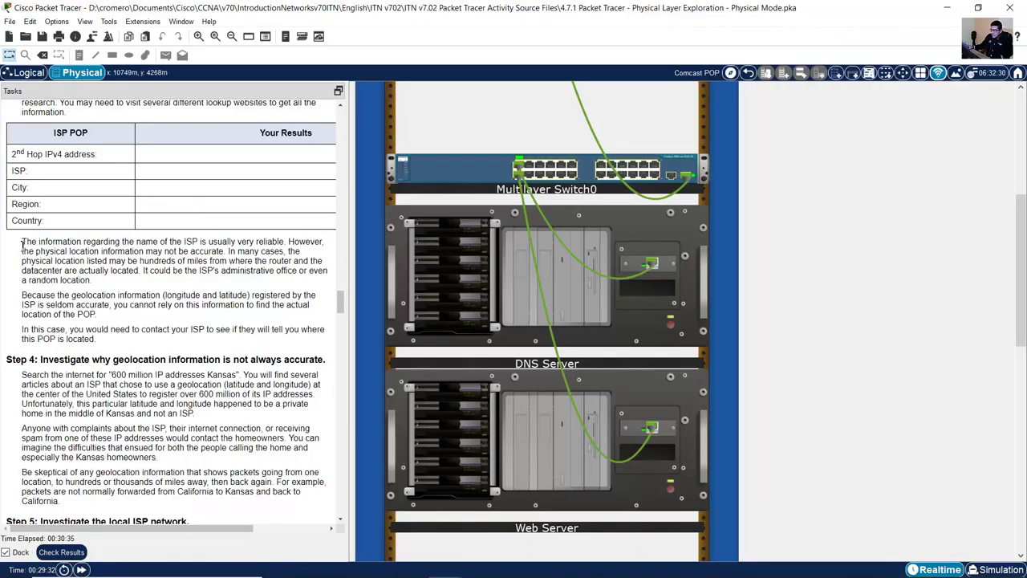
drag(22, 244, 125, 285)
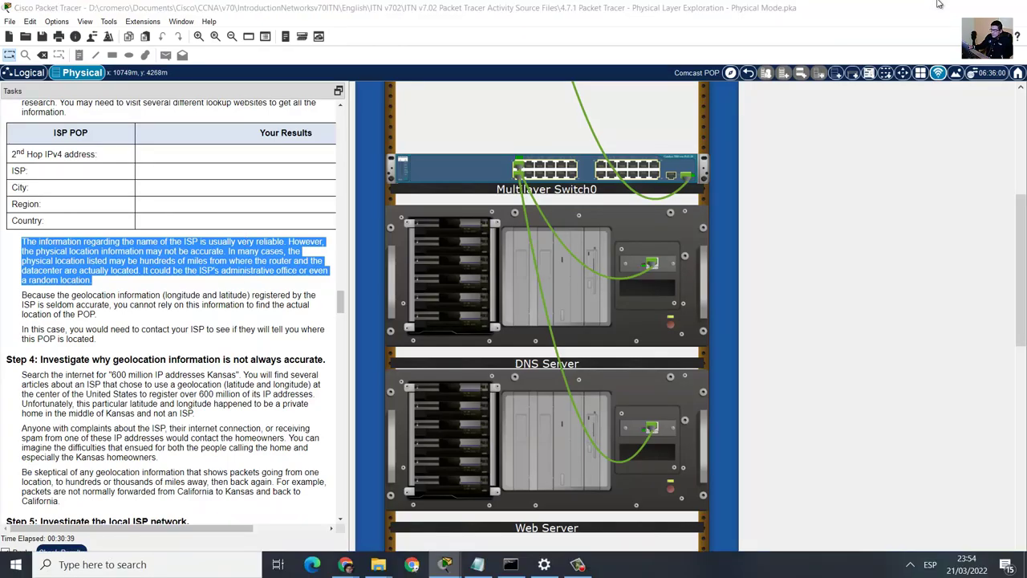
Step: Return to Chrome, examine the Region entry on ShowMyIP and compare it with the Worldometer physical map of Peru
click(939, 4)
click(304, 6)
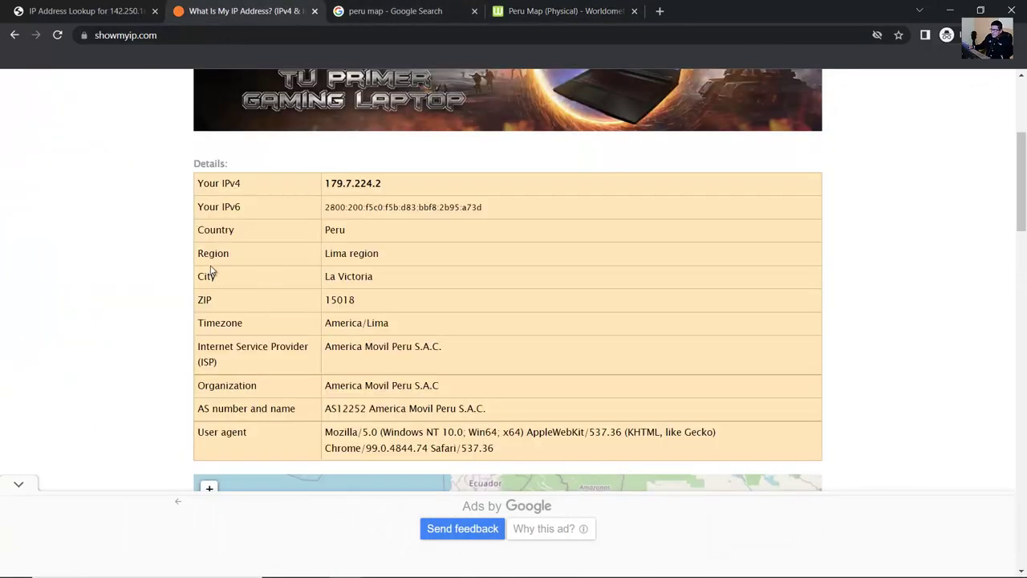
drag(201, 255, 389, 256)
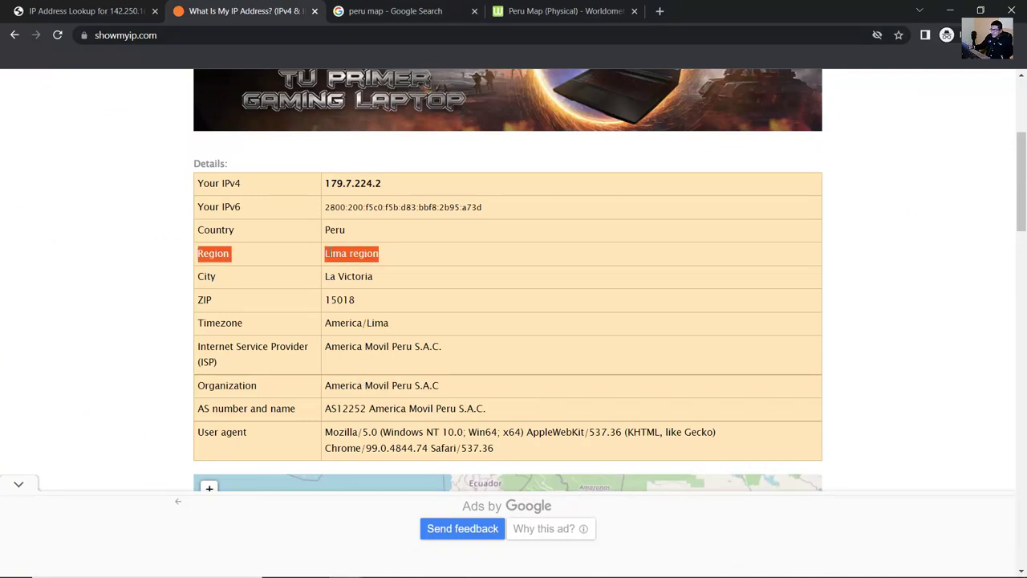
click(332, 254)
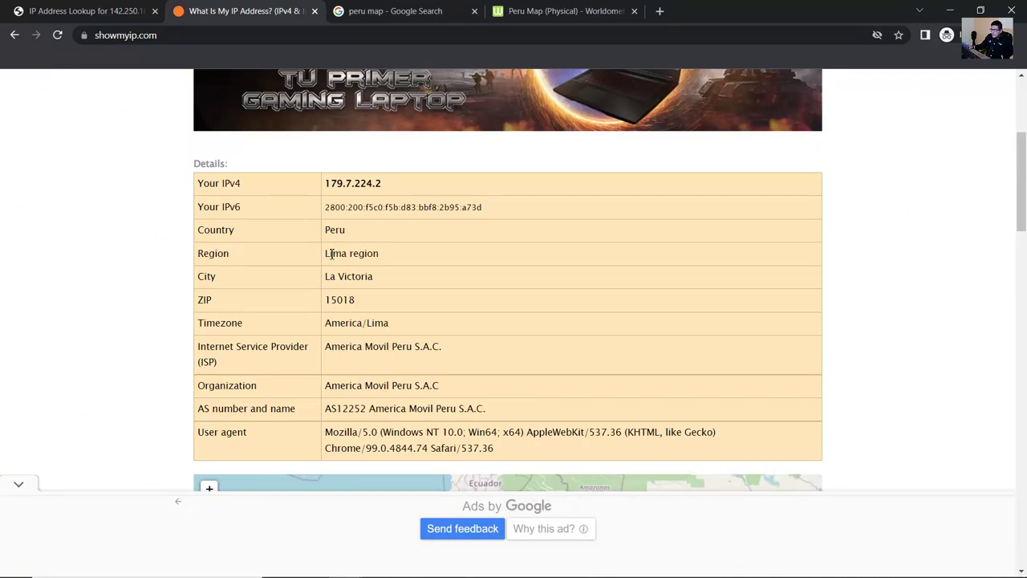
drag(325, 253, 353, 253)
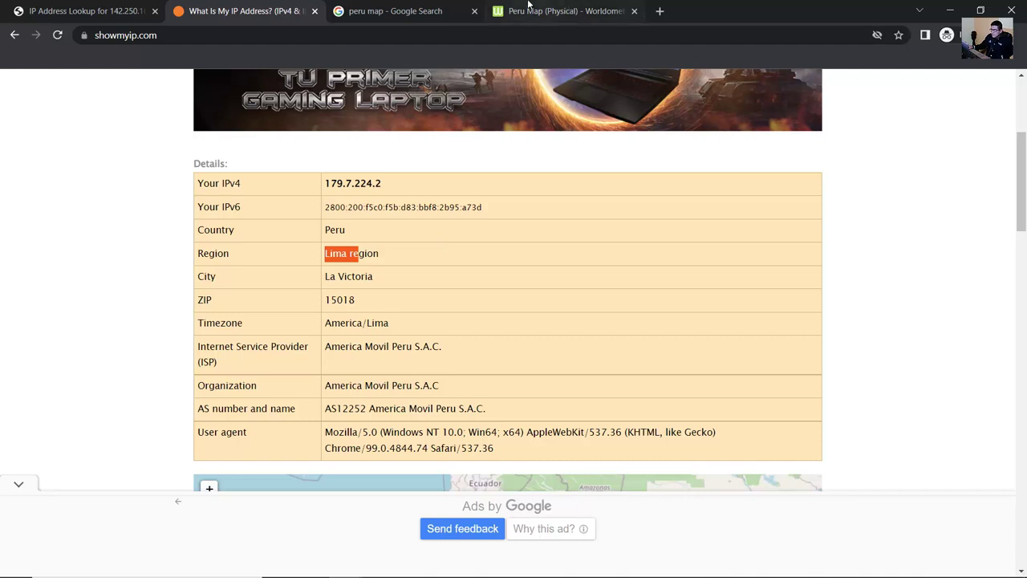
click(562, 11)
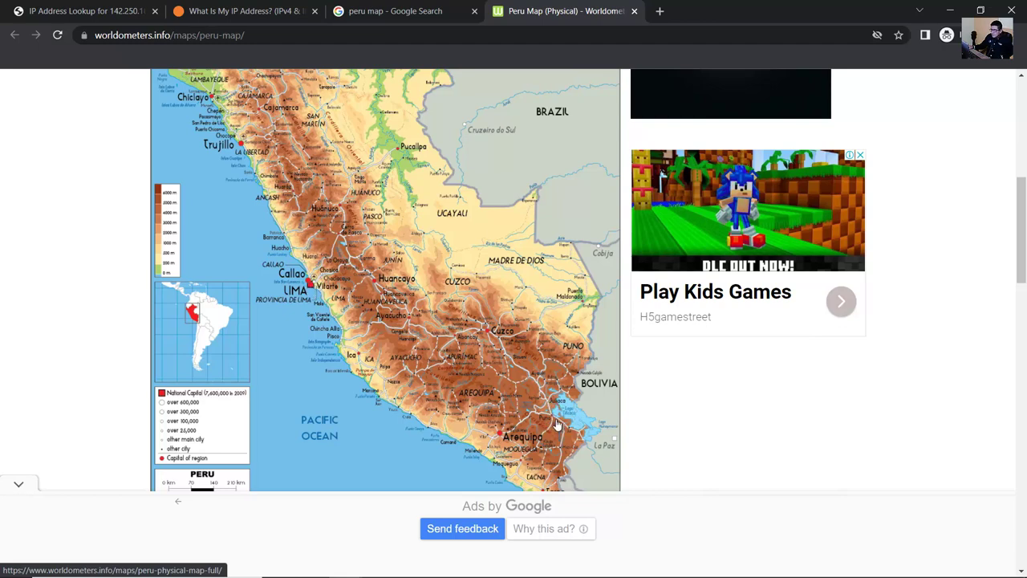
Step: Switch to Packet Tracer and read how far the listed physical location may be from the actual router and datacenter
key(alt+Tab)
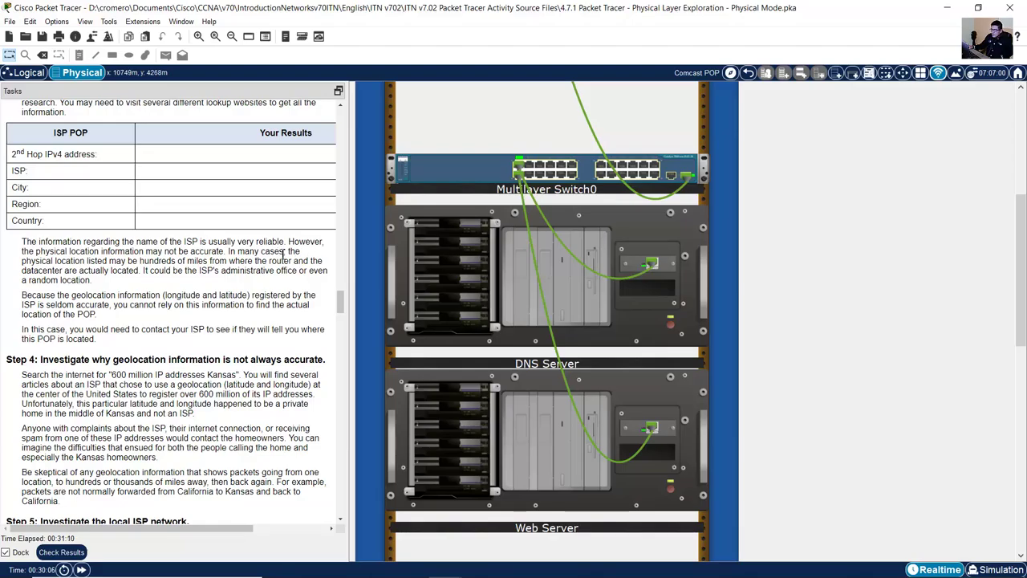
drag(288, 253, 143, 271)
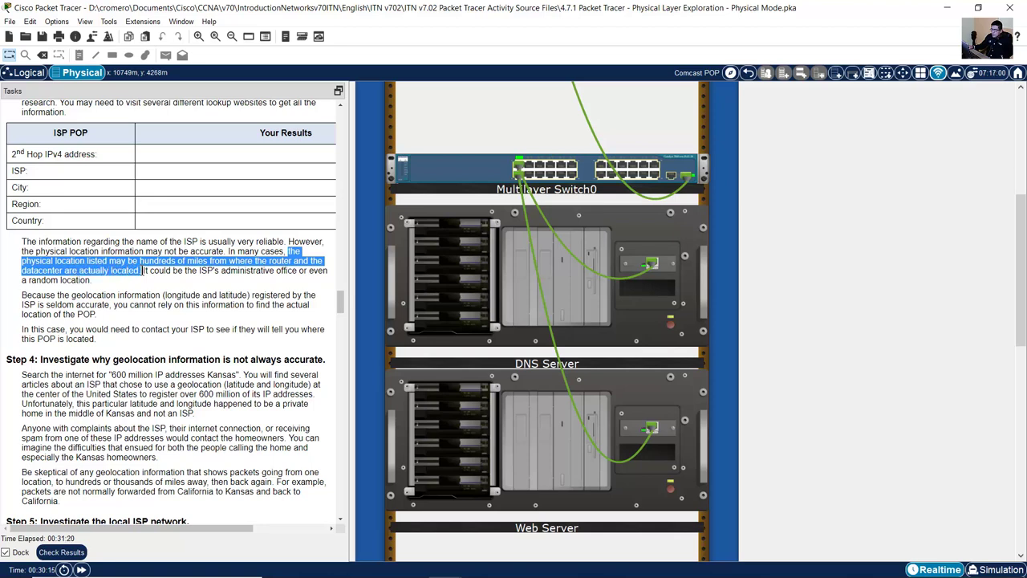
click(158, 270)
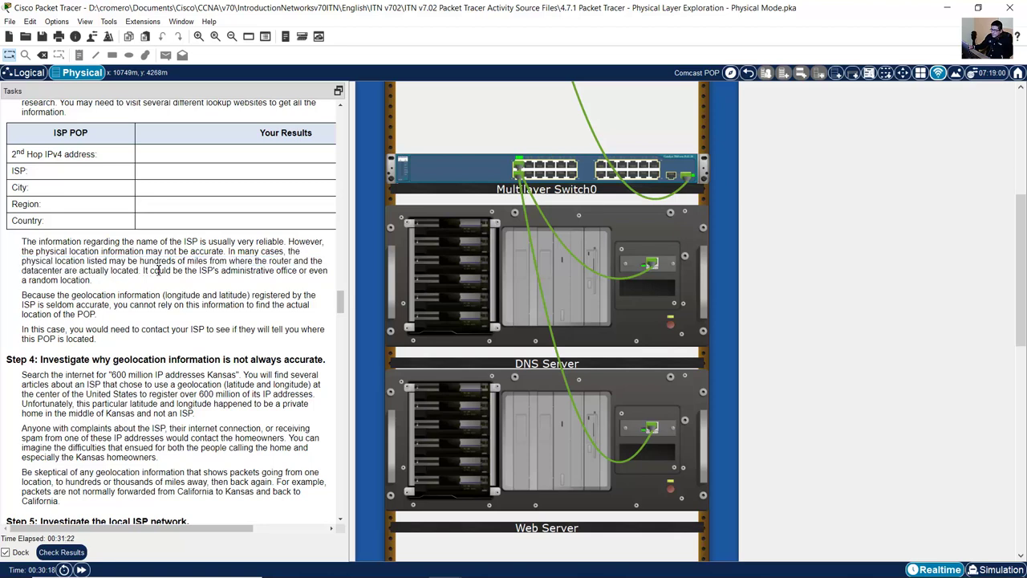
Step: Read the Step 4 heading and first paragraph about inaccurate geolocation and the 600 million IP addresses registered in Kansas
scroll(163, 332, down, 5)
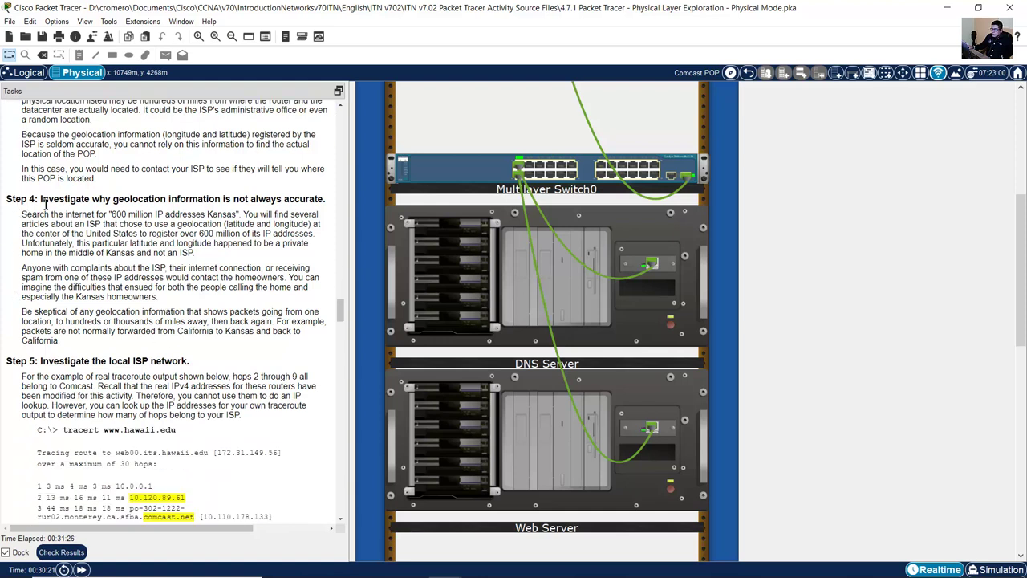
drag(43, 204, 325, 199)
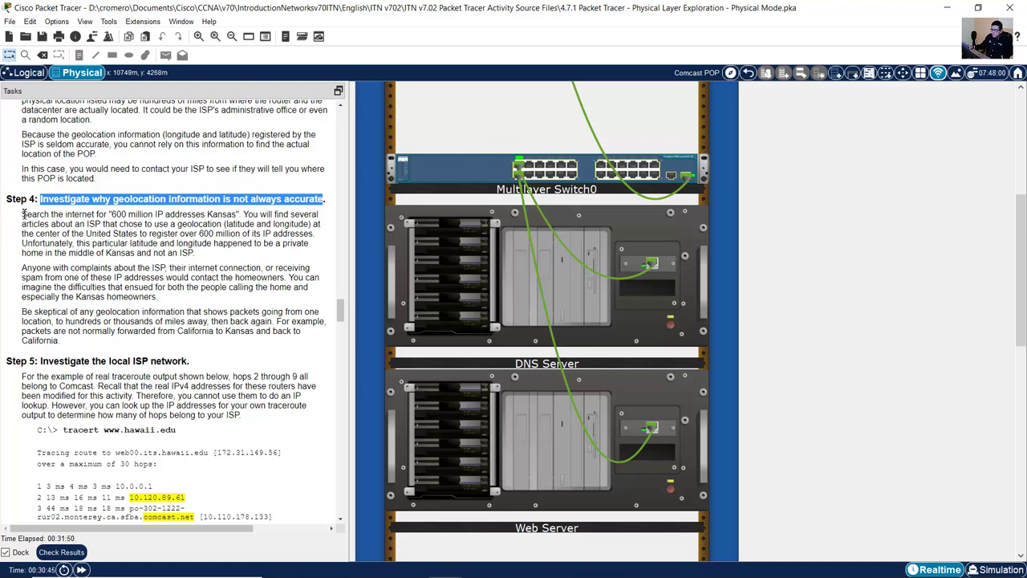
drag(22, 214, 238, 211)
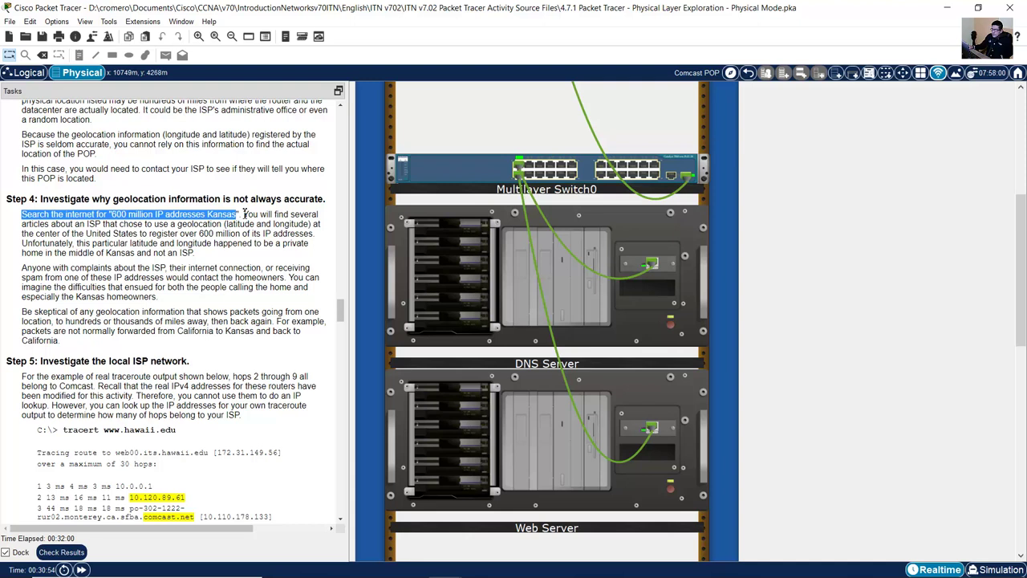
mouse_move(244, 215)
mouse_down()
mouse_move(326, 225)
mouse_move(53, 234)
mouse_move(313, 226)
mouse_move(77, 234)
mouse_move(248, 234)
mouse_up()
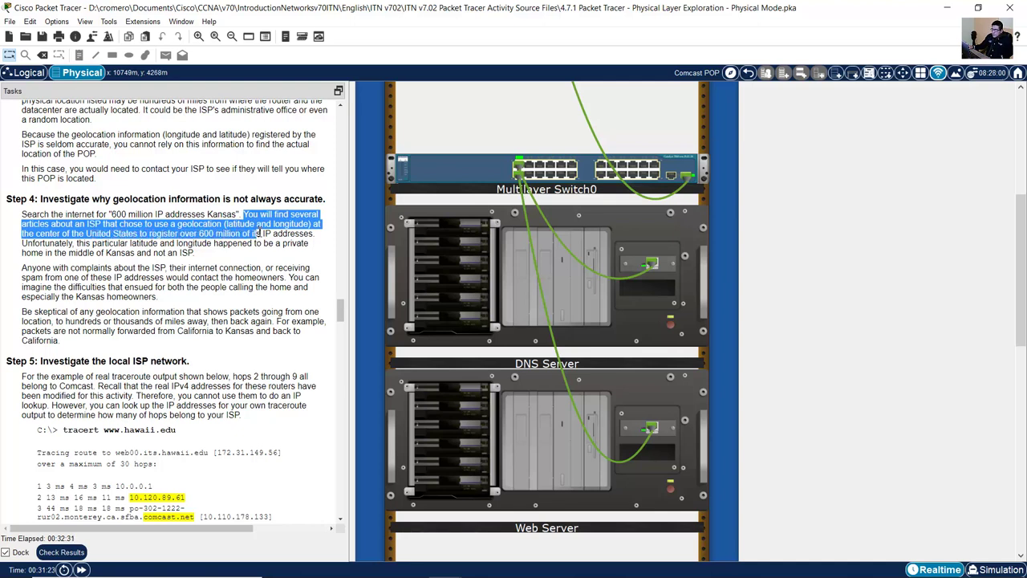
drag(268, 234, 315, 233)
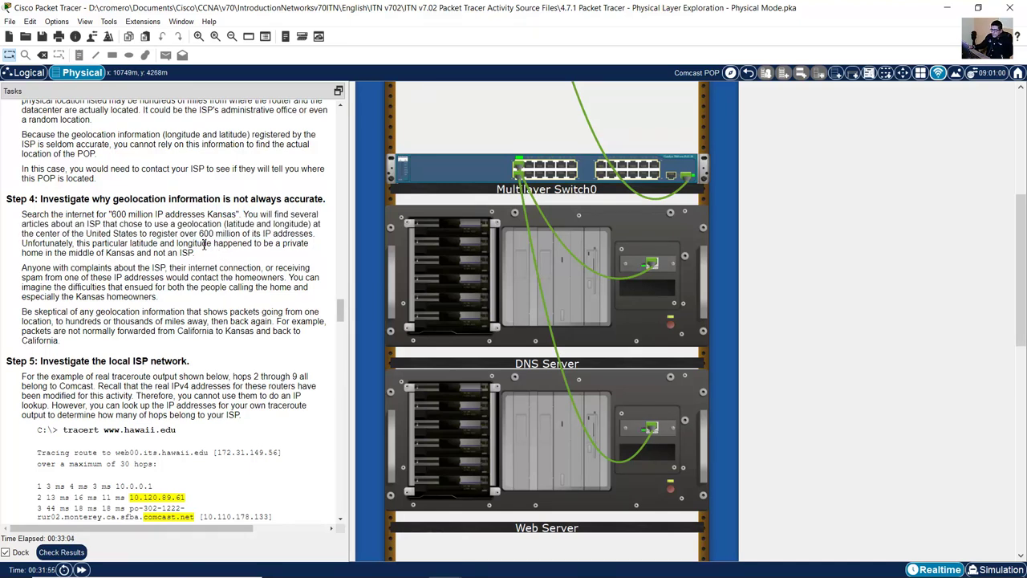
drag(21, 249, 190, 254)
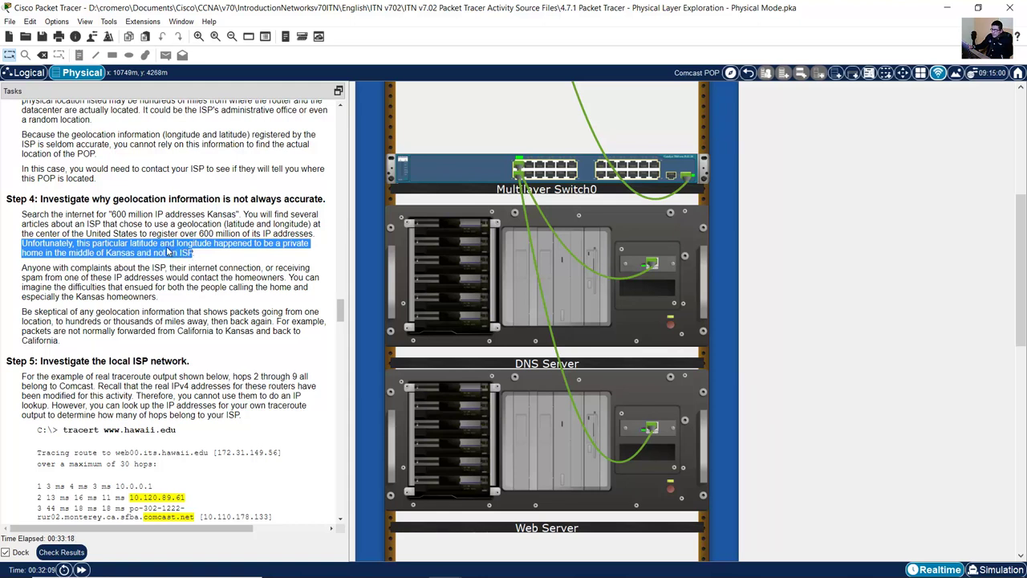
Step: Switch to Chrome and search the web for "600 million ip addresses kansas"
drag(112, 215, 237, 215)
key(alt+Tab)
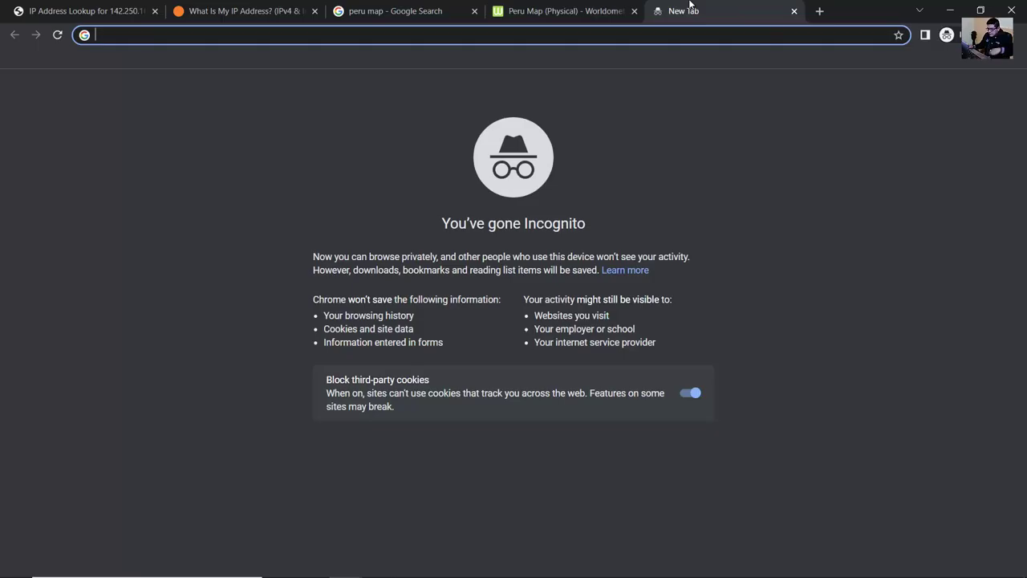
text(600 )
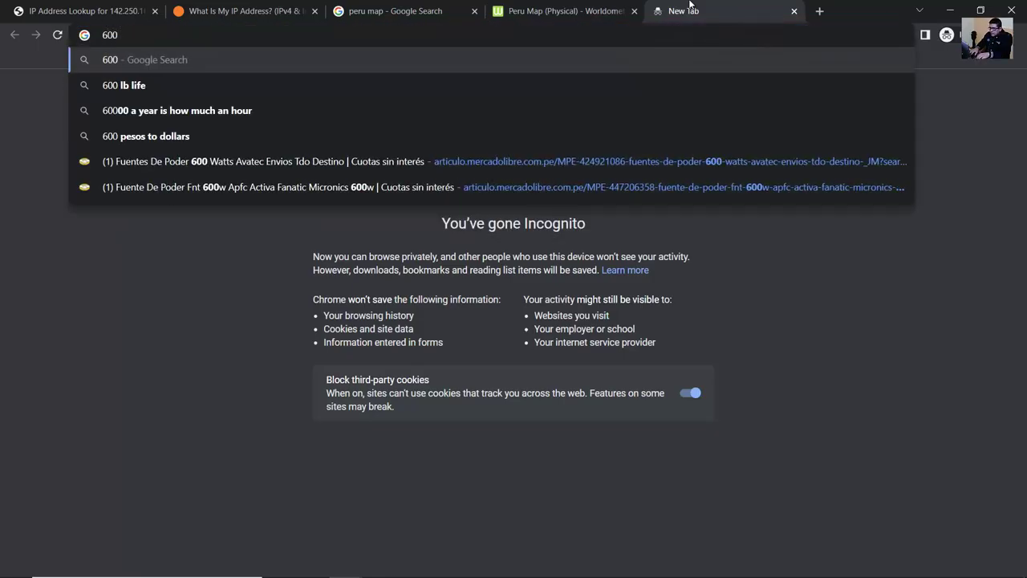
text(mill)
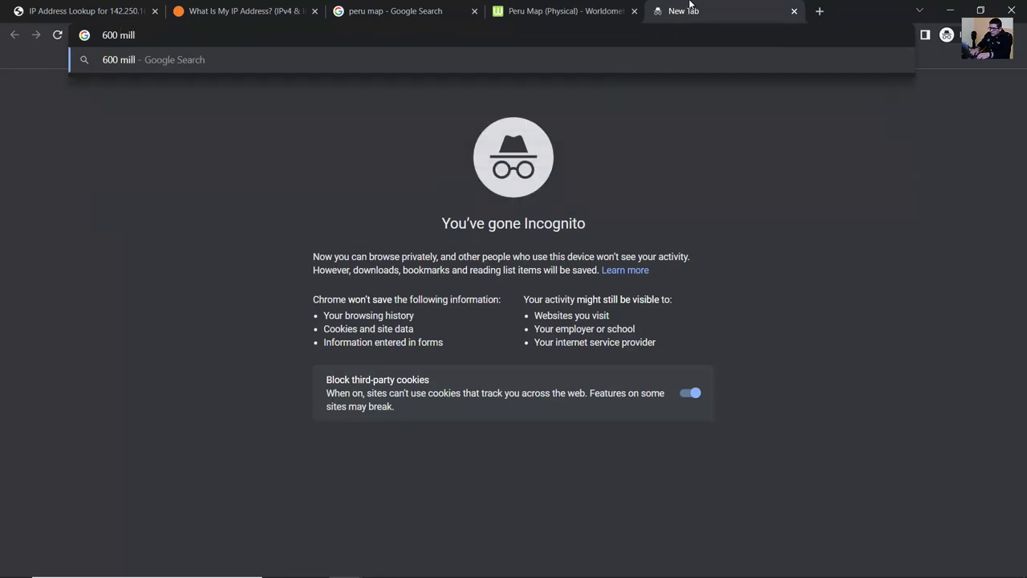
text(ion u)
key(BackSpace)
text(ip addresses)
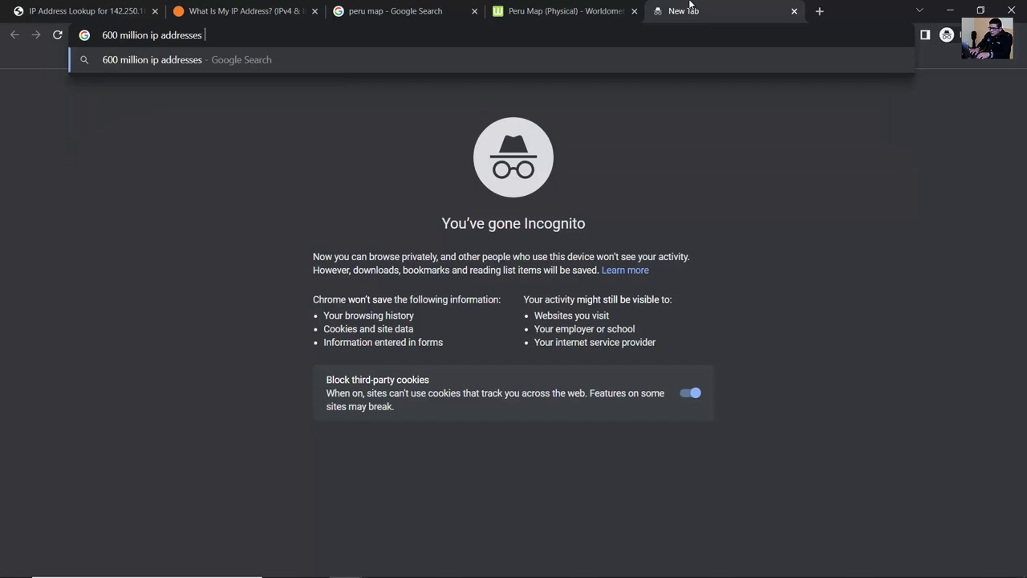
text( kansas)
key(Return)
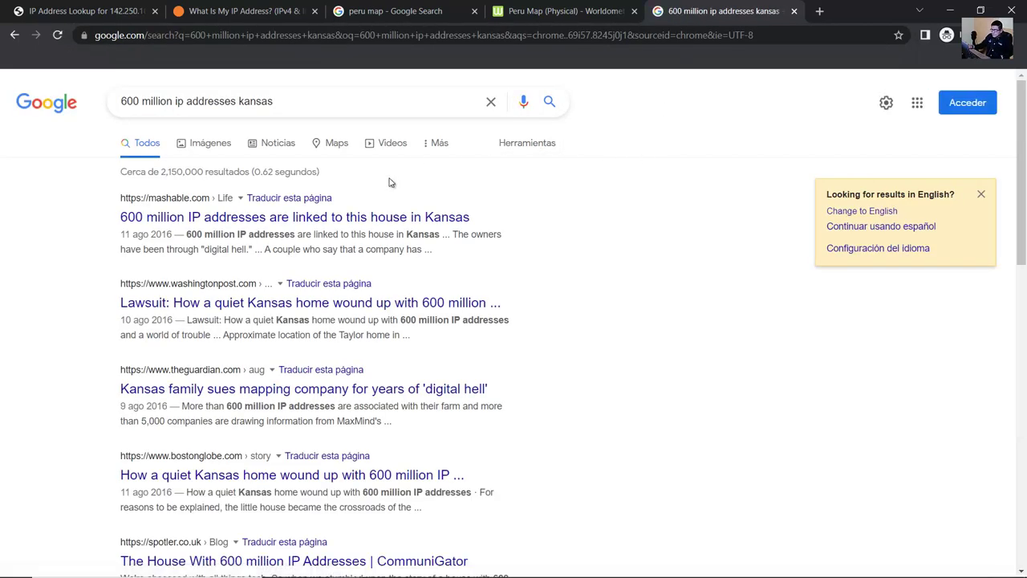
Step: Open the Mashable article about the Kansas house and read why the IP addresses were linked to it and how IP location can mislead
click(318, 220)
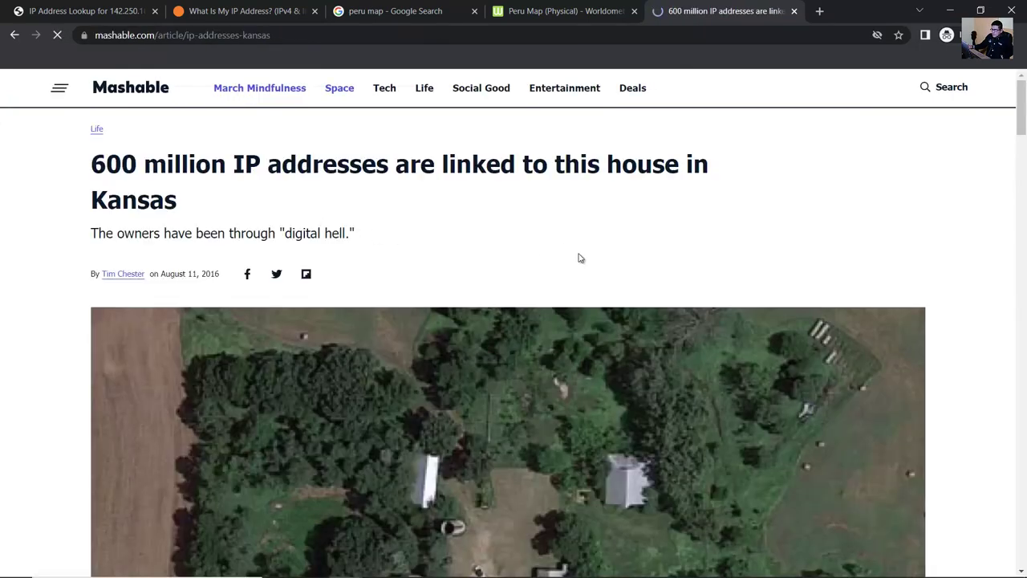
scroll(465, 257, down, 6)
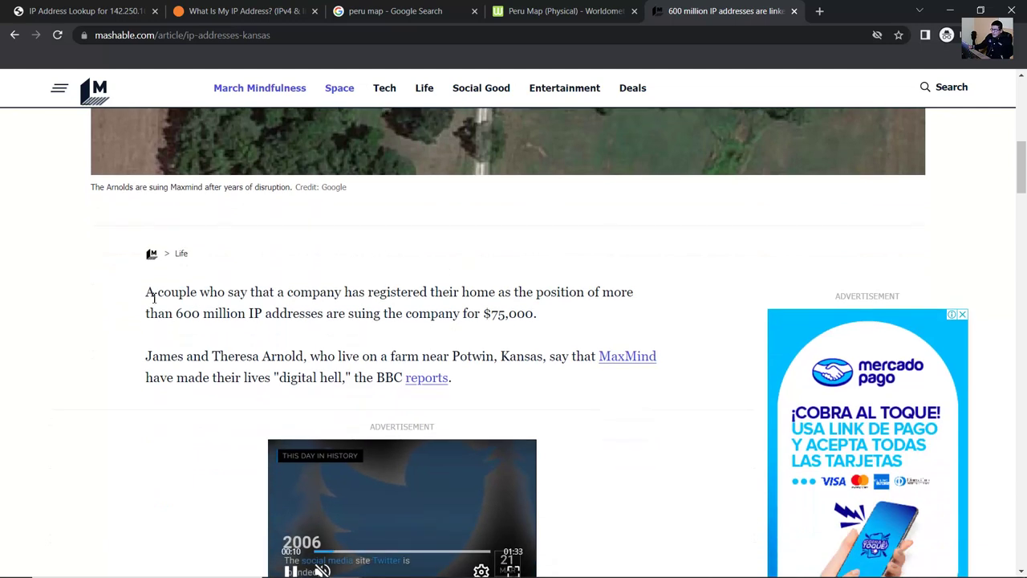
drag(153, 297, 222, 316)
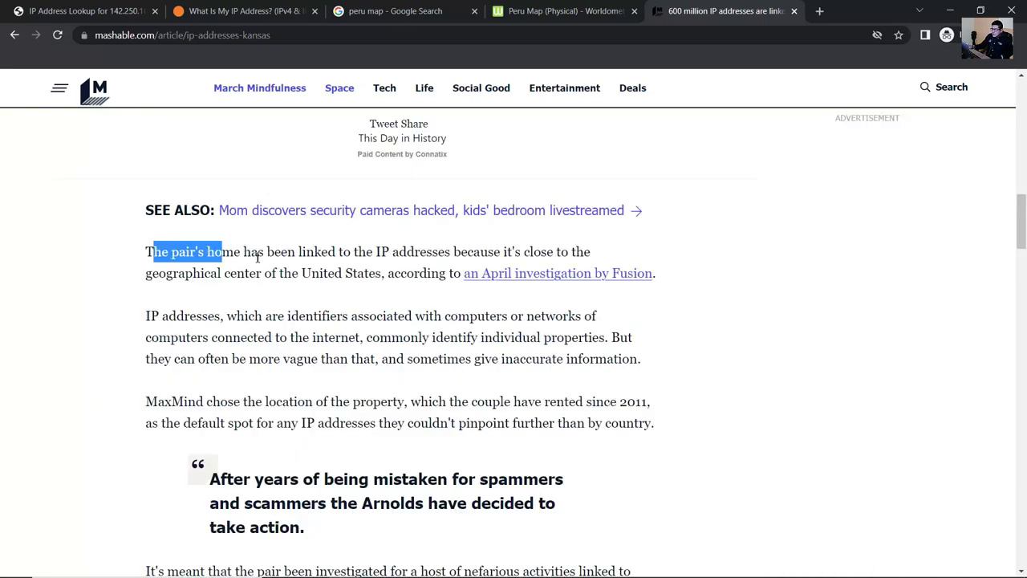
drag(258, 256, 384, 278)
triple_click(199, 354)
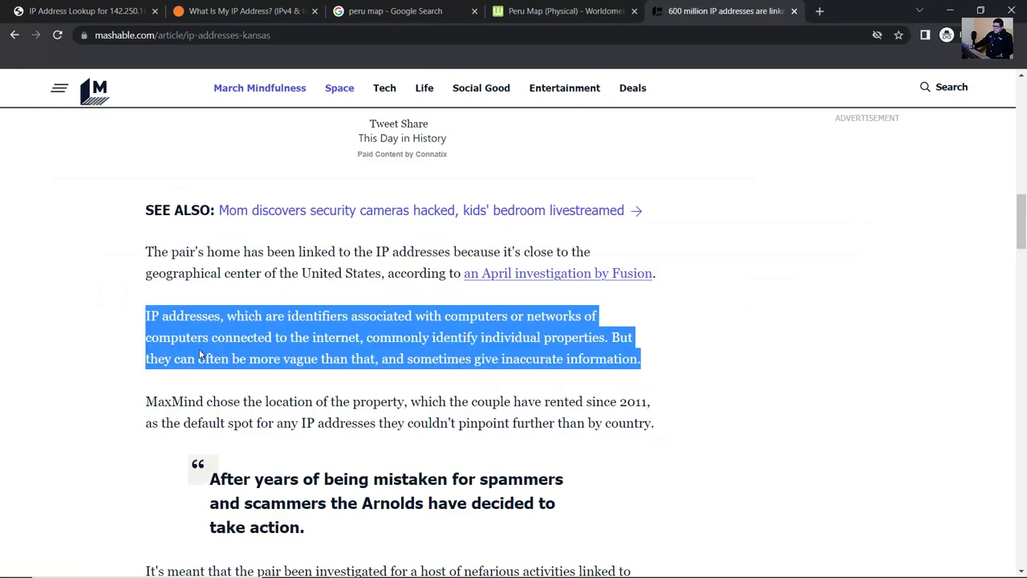
click(136, 311)
drag(146, 317, 649, 363)
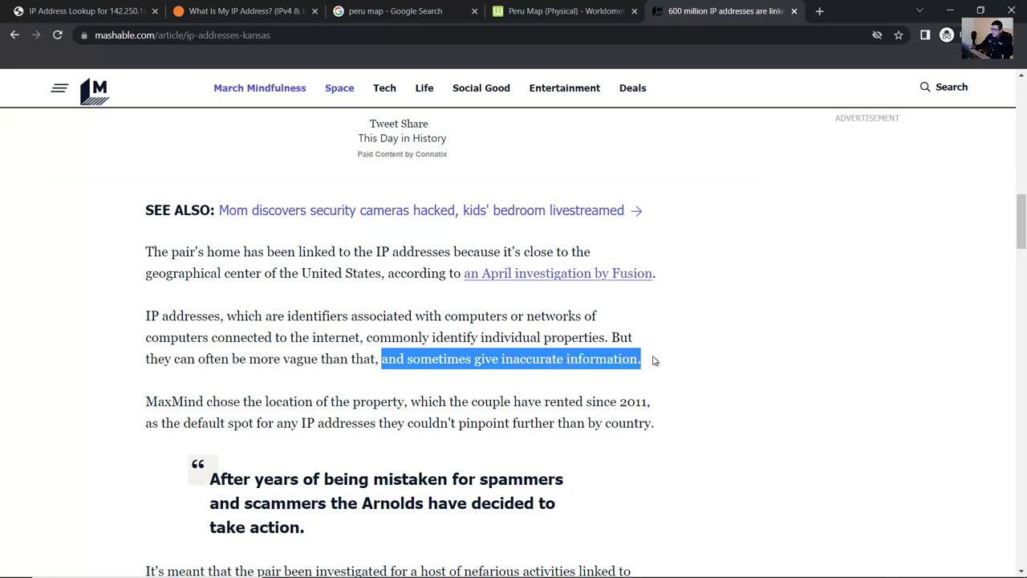
click(654, 362)
Step: Switch to Packet Tracer and read the Step 5 heading on investigating the local ISP network and its sentence about hops 2 through 9
key(alt+Tab)
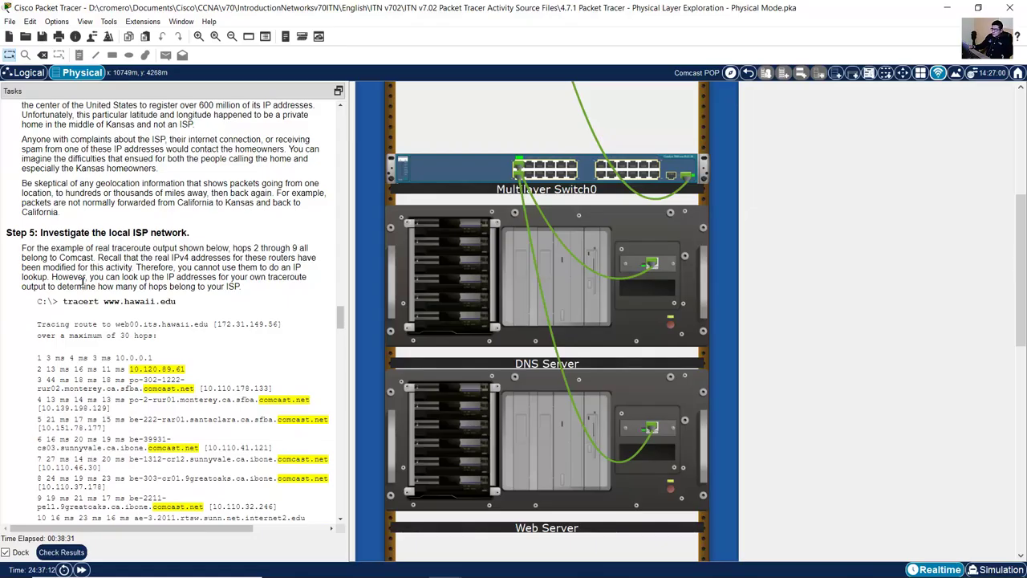
scroll(80, 285, down, 1)
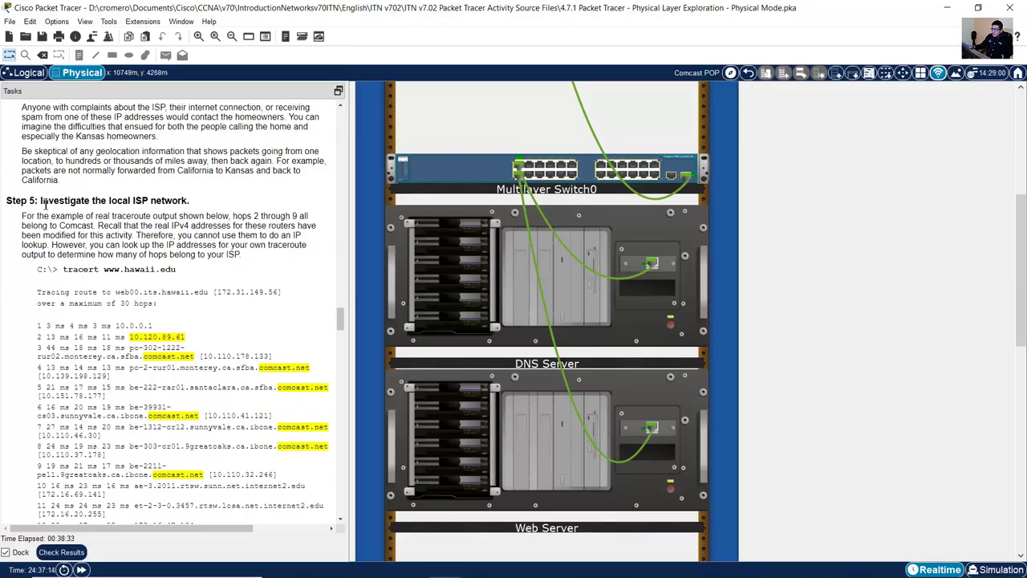
drag(43, 202, 179, 210)
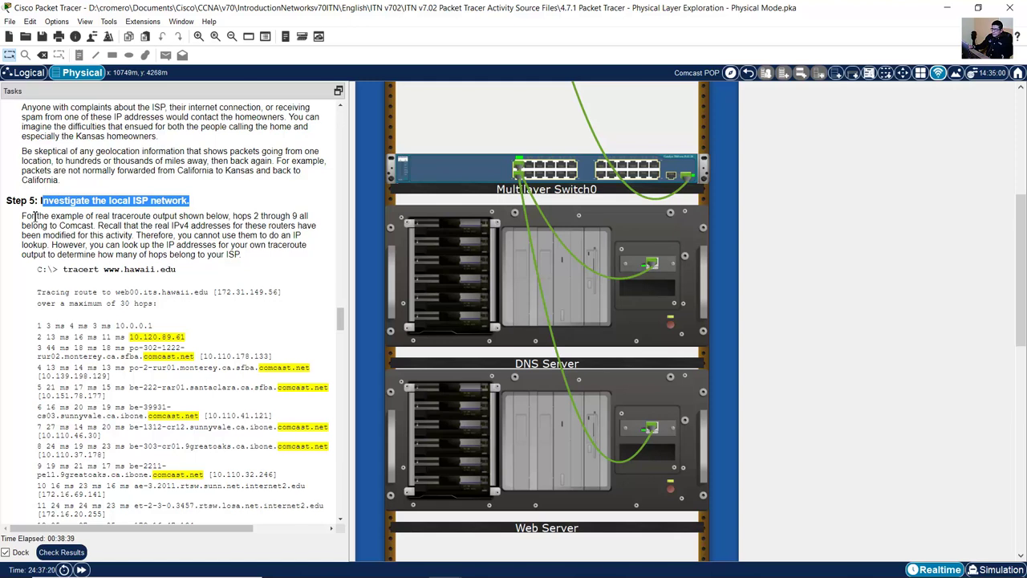
drag(26, 217, 97, 226)
scroll(120, 313, down, 3)
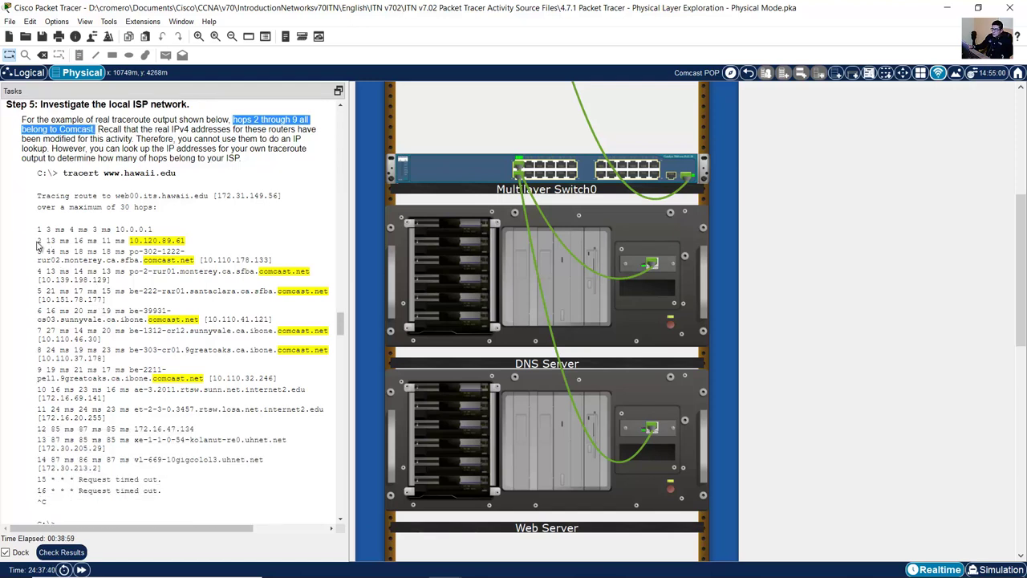
drag(37, 246, 289, 385)
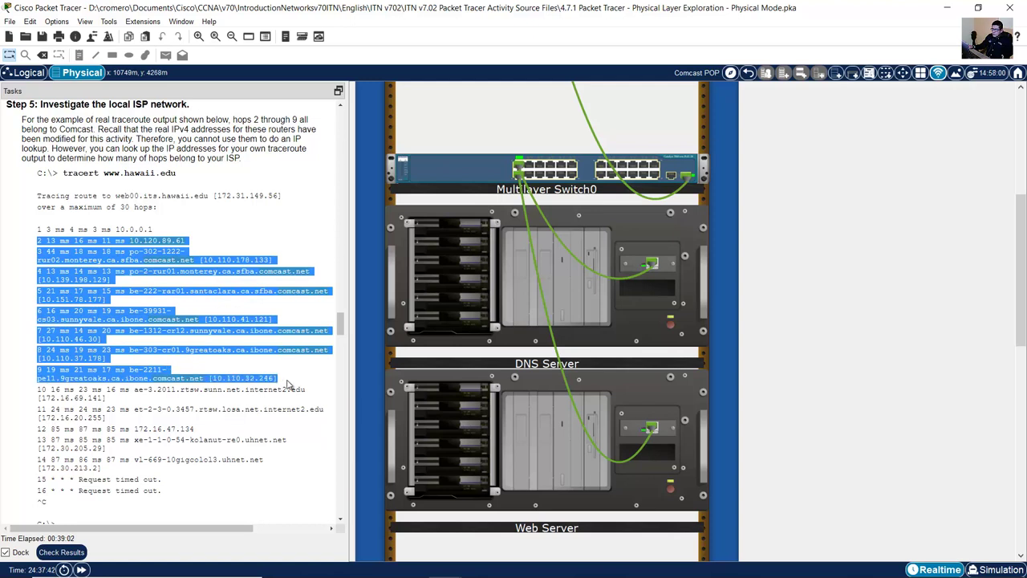
click(230, 373)
drag(168, 260, 193, 260)
drag(273, 271, 327, 290)
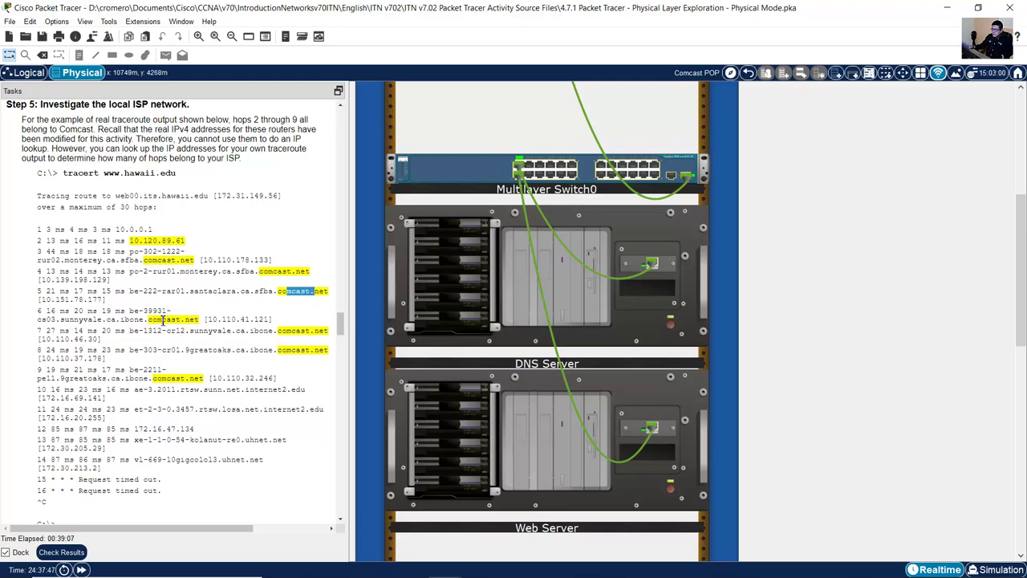
drag(161, 320, 227, 321)
click(284, 334)
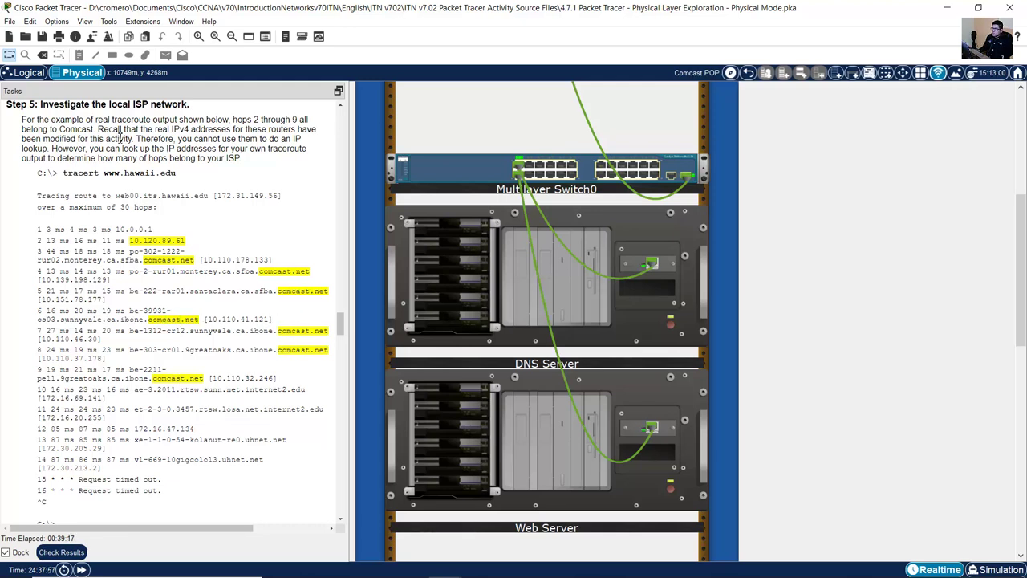
drag(115, 130, 231, 131)
mouse_move(152, 140)
mouse_down()
mouse_move(79, 143)
mouse_move(138, 138)
mouse_up()
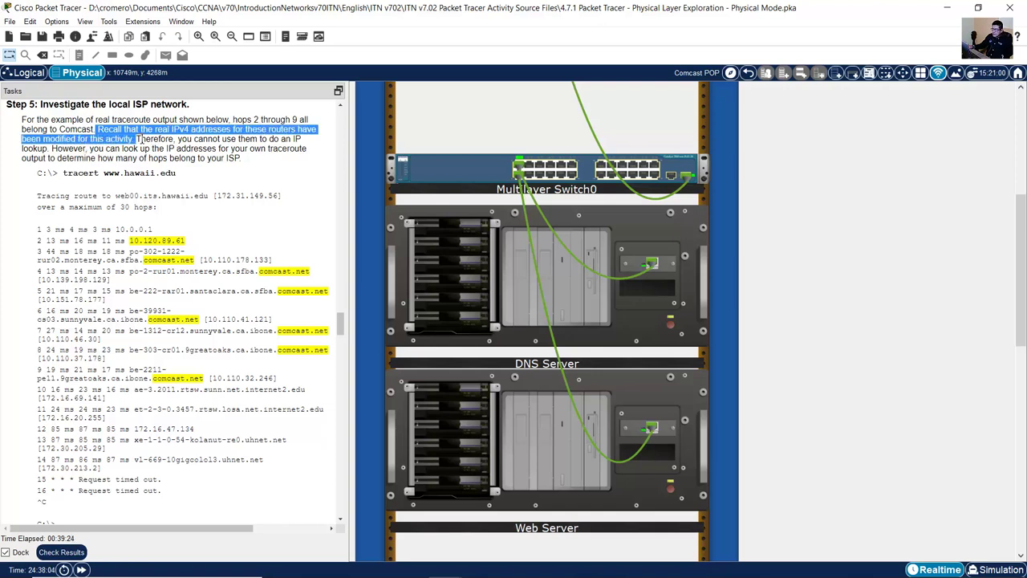
Step: Read Step 5 instruction a, go back from the Comcast POP to the Monterey map and enter the monterey.ca building
scroll(200, 244, down, 8)
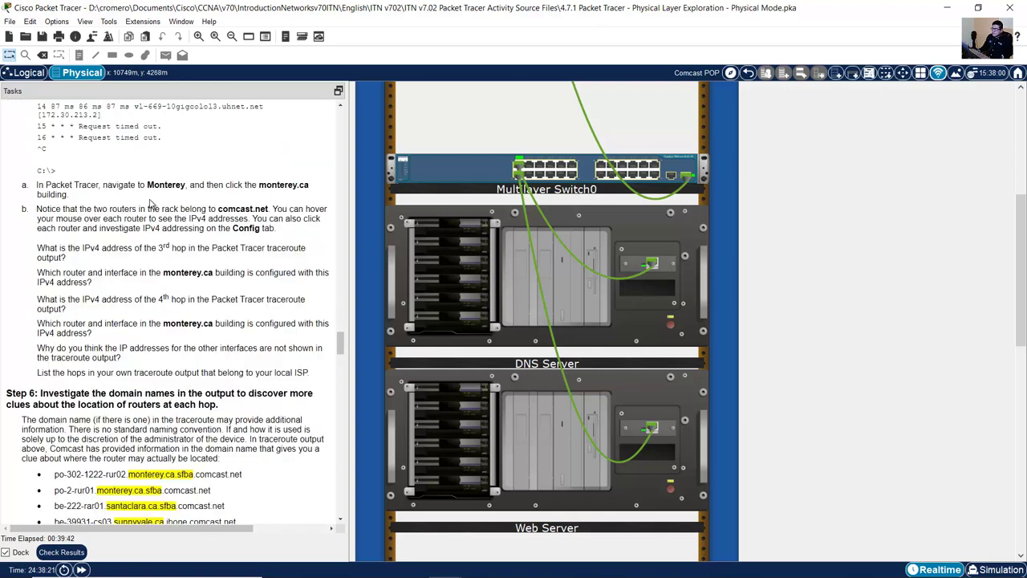
drag(37, 185, 311, 196)
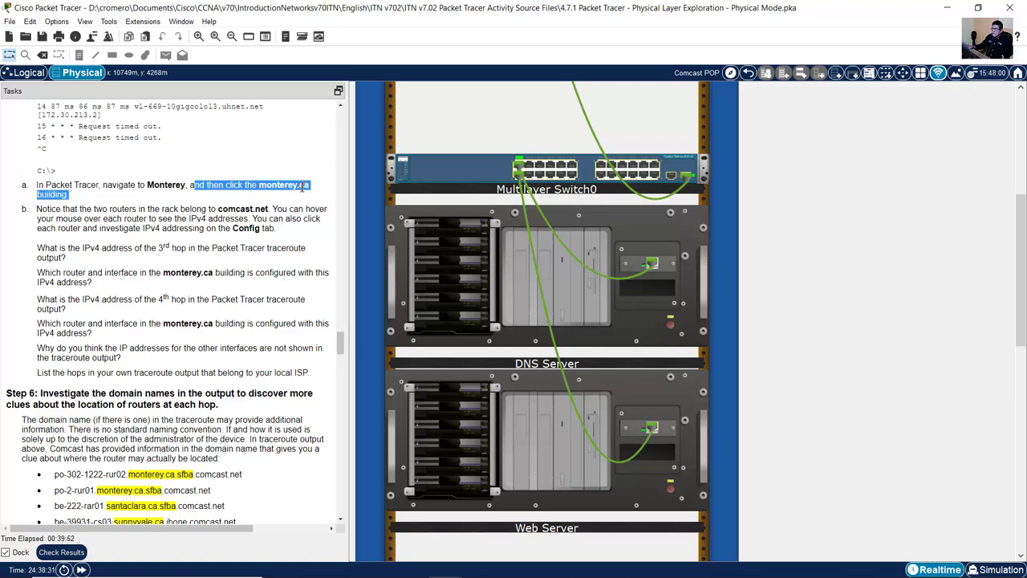
scroll(784, 140, up, 5)
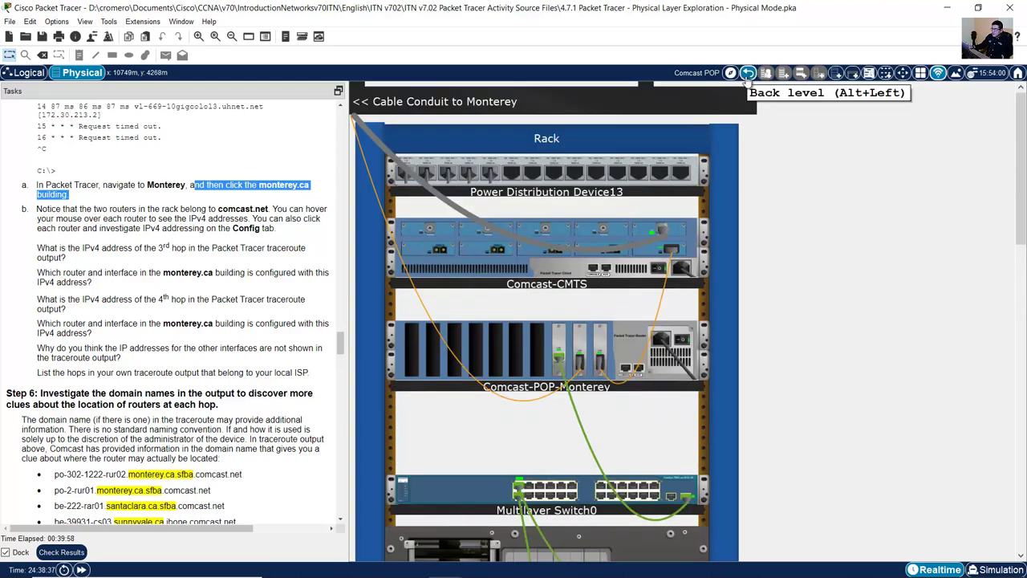
click(747, 74)
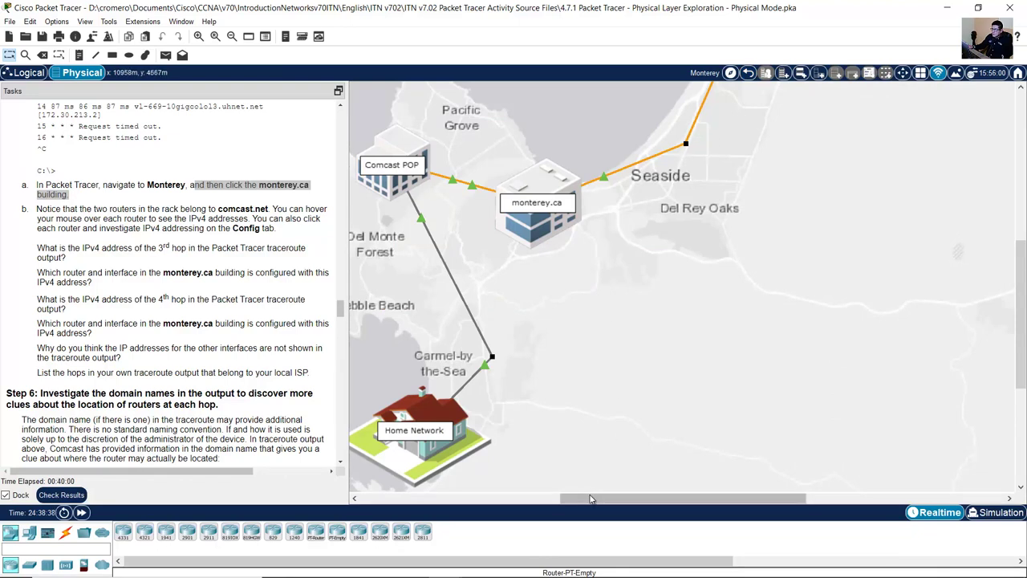
drag(580, 498, 540, 498)
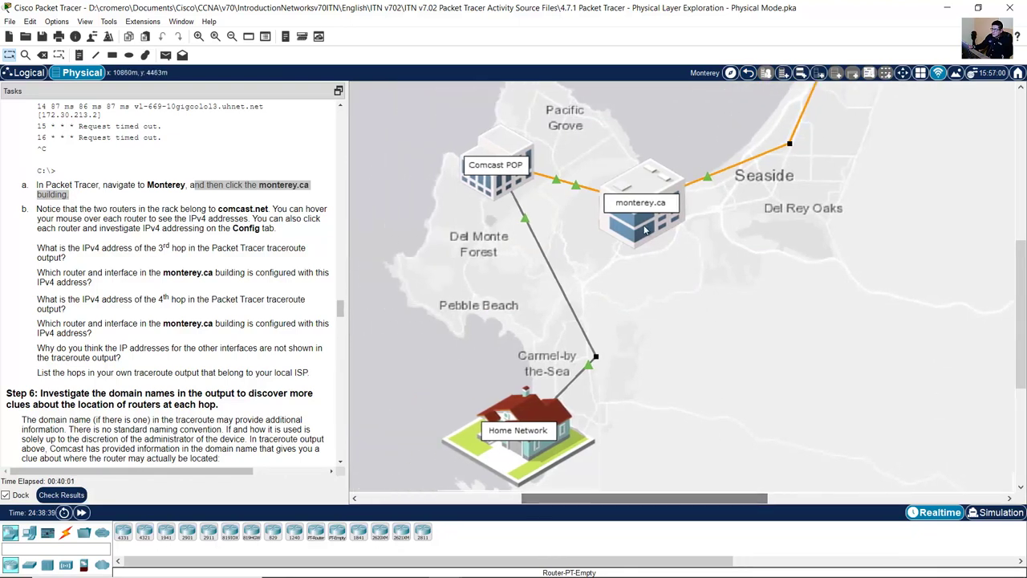
click(654, 186)
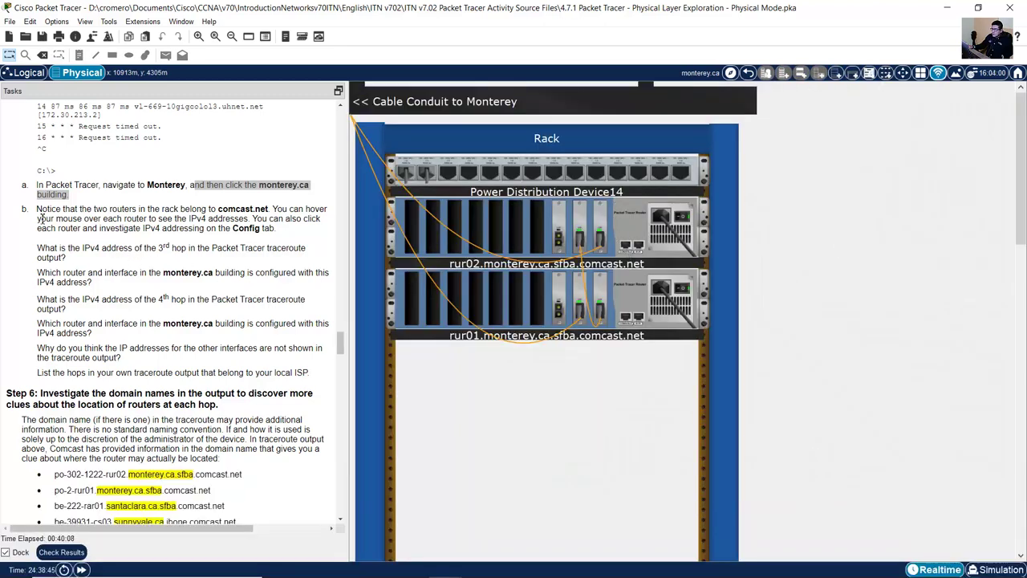
Step: Read instruction b about the two comcast.net routers and inspect rur02 and rur01 in the monterey.ca rack
drag(38, 209, 95, 208)
drag(117, 207, 278, 210)
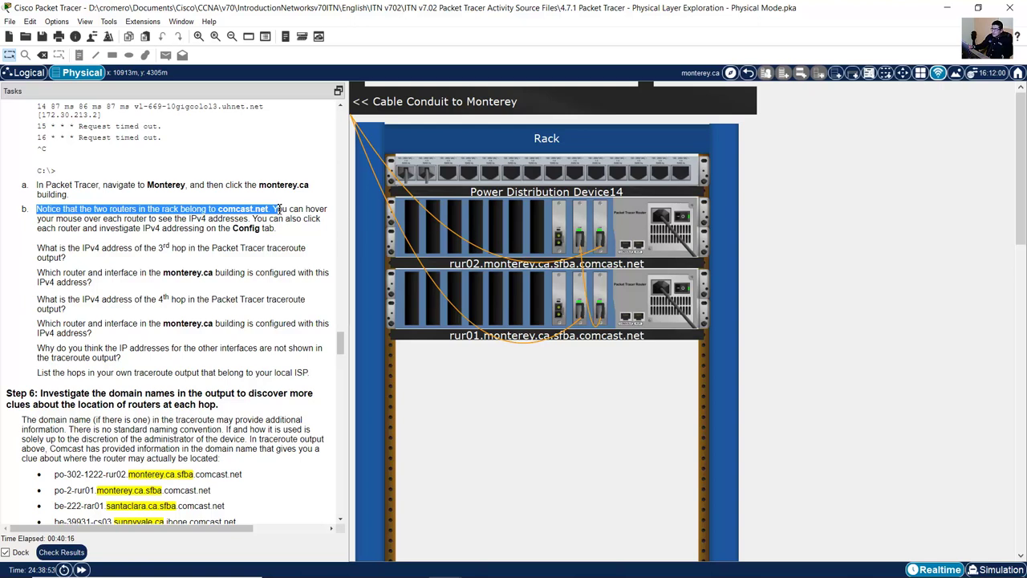
mouse_move(279, 209)
mouse_down()
mouse_move(325, 209)
mouse_move(79, 222)
mouse_move(316, 219)
mouse_move(67, 220)
mouse_move(278, 228)
mouse_up()
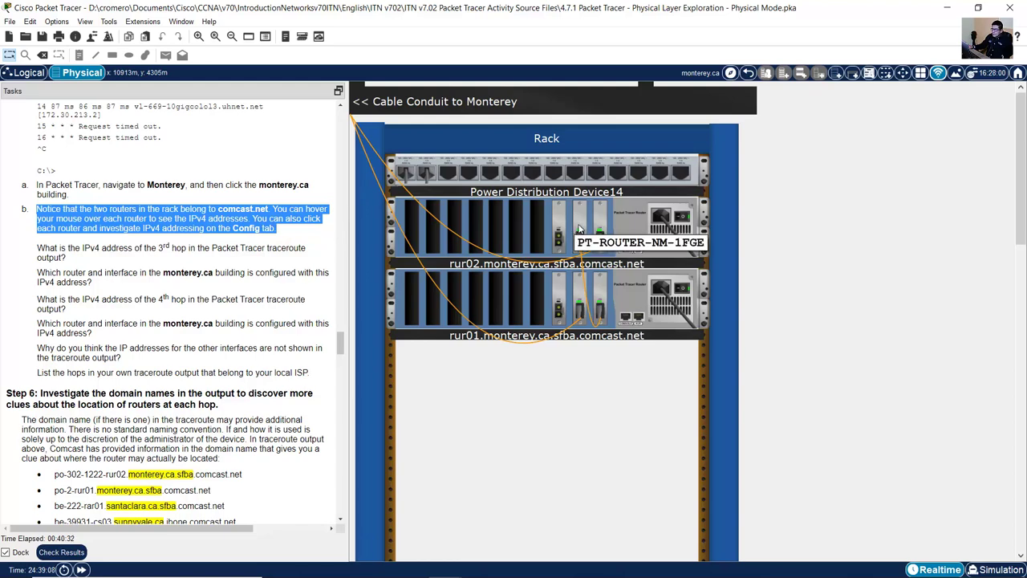
mouse_move(628, 221)
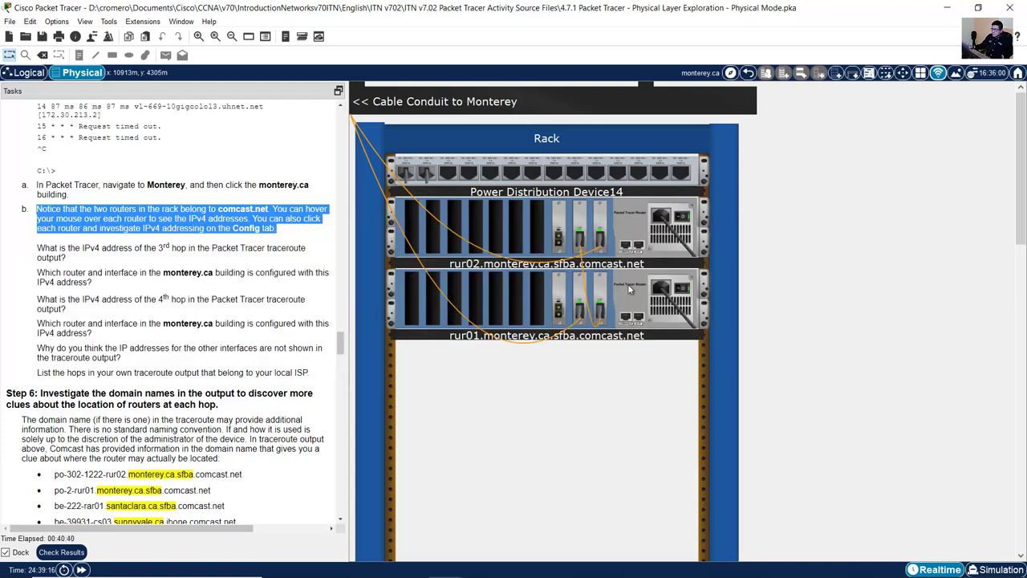
mouse_move(630, 291)
Step: Open router rur02's configuration and check the IPv4 settings of its GigabitEthernet interfaces
click(630, 218)
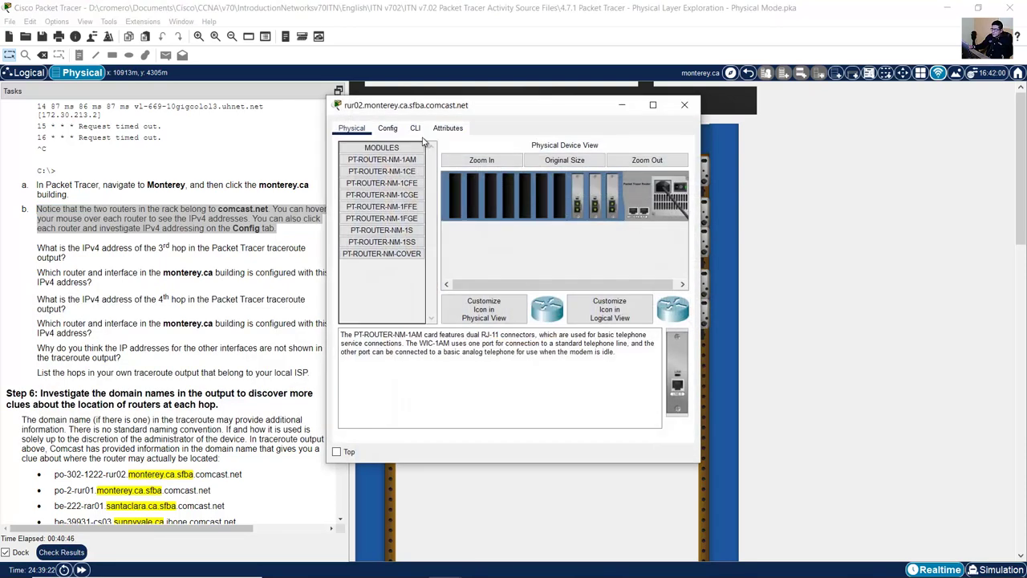
click(388, 129)
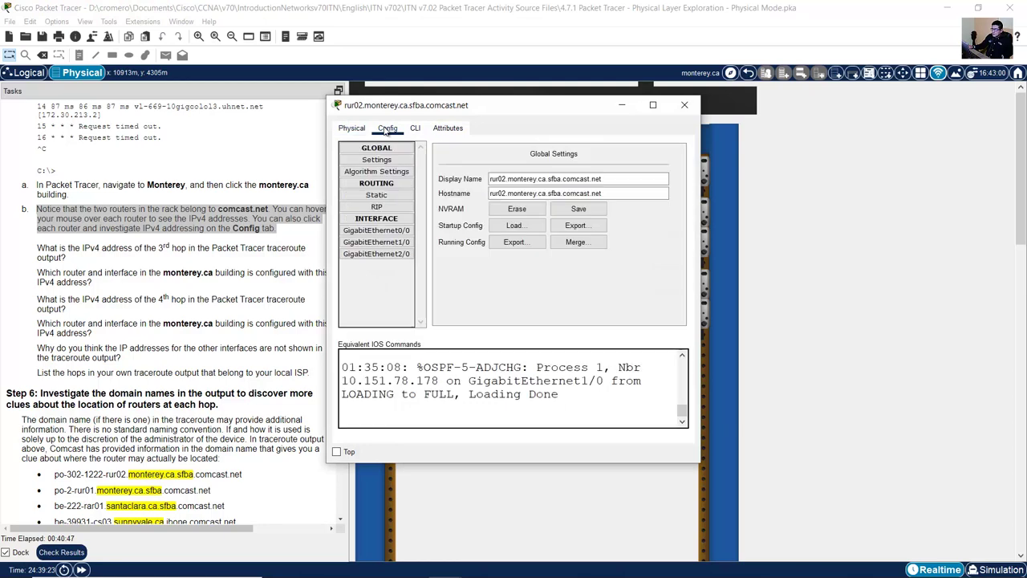
click(390, 240)
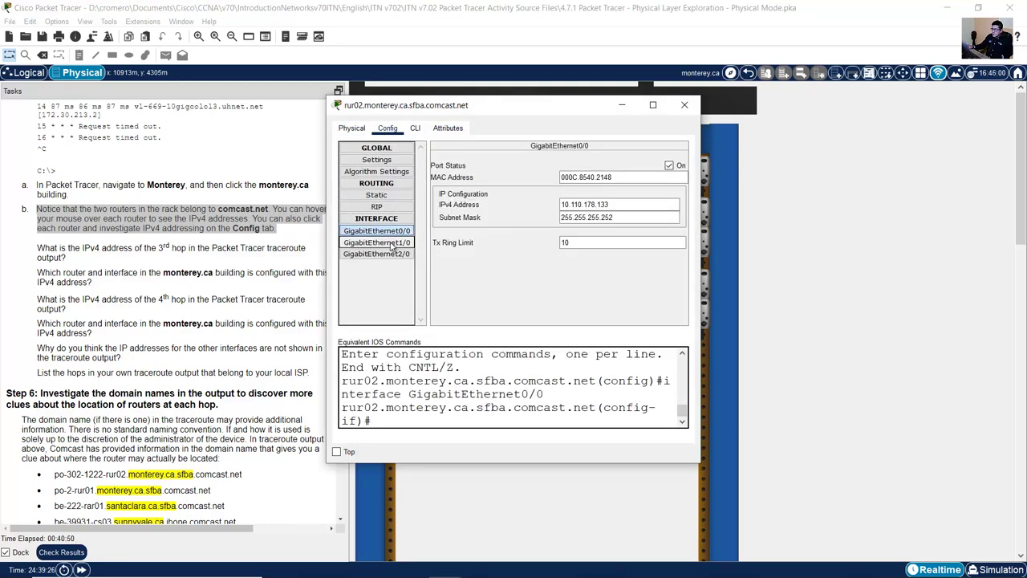
click(387, 254)
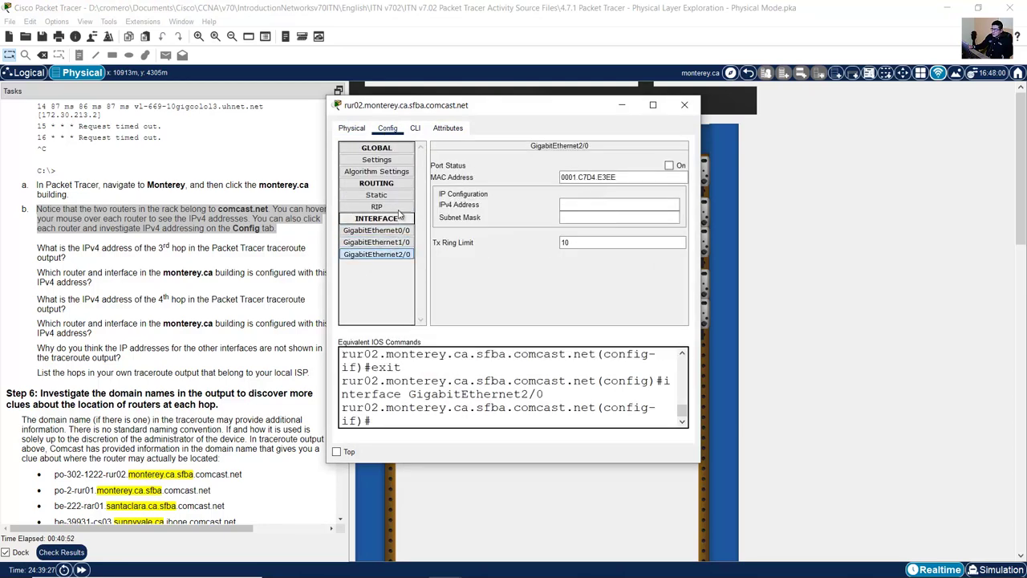
Step: Open router rur02's command line in an enlarged window and leave configuration mode with the end command
click(417, 130)
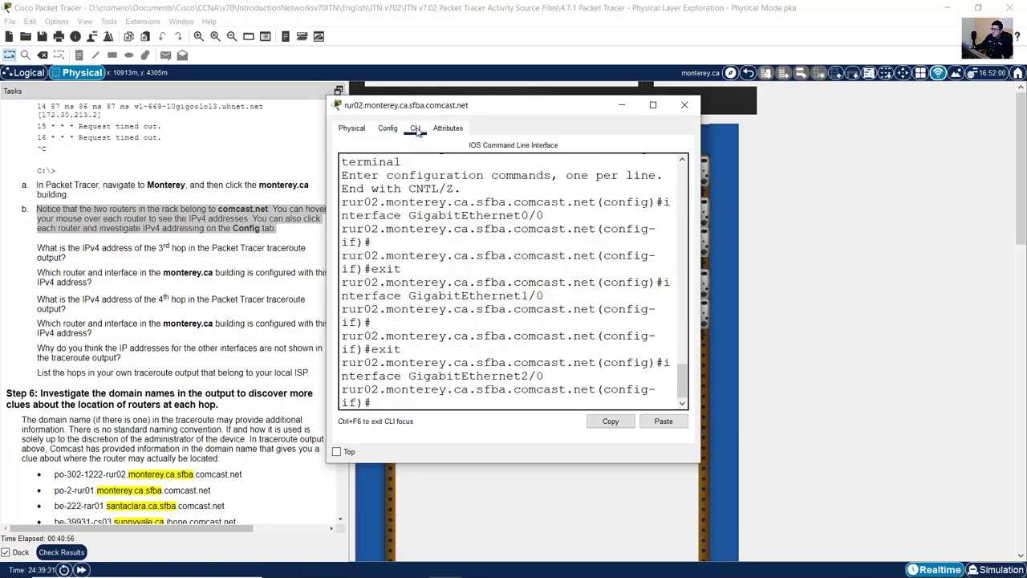
drag(700, 272, 1000, 281)
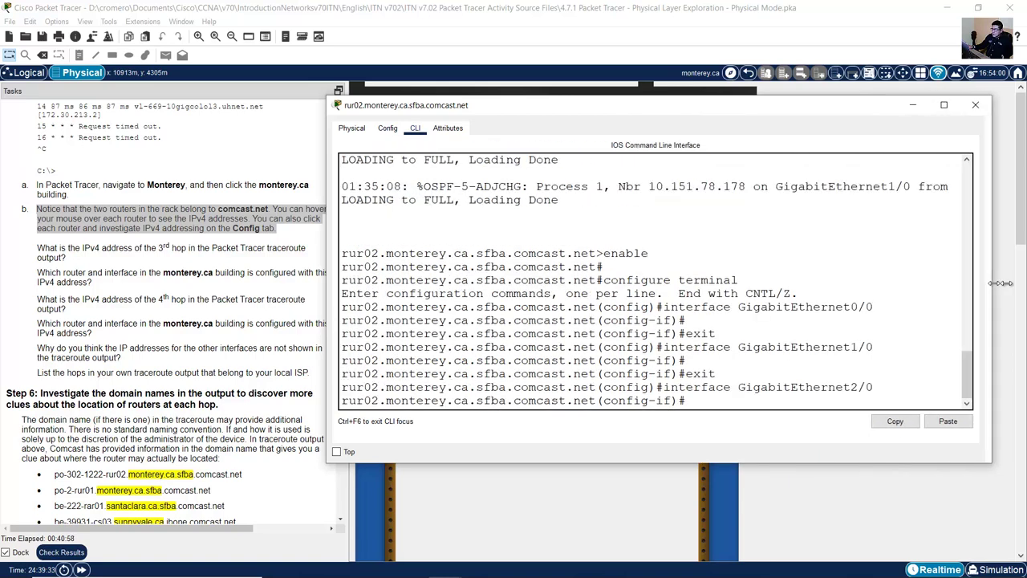
drag(857, 467, 857, 519)
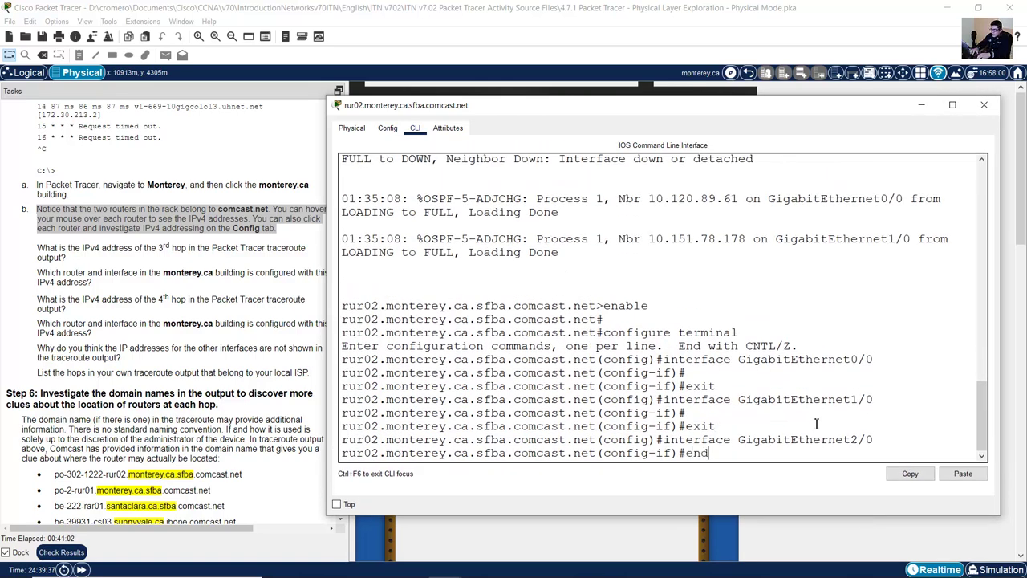
text(d)
key(Return)
key(Return)
key(Return)
Step: Run show run on rur02 and page through the running configuration
text(show run)
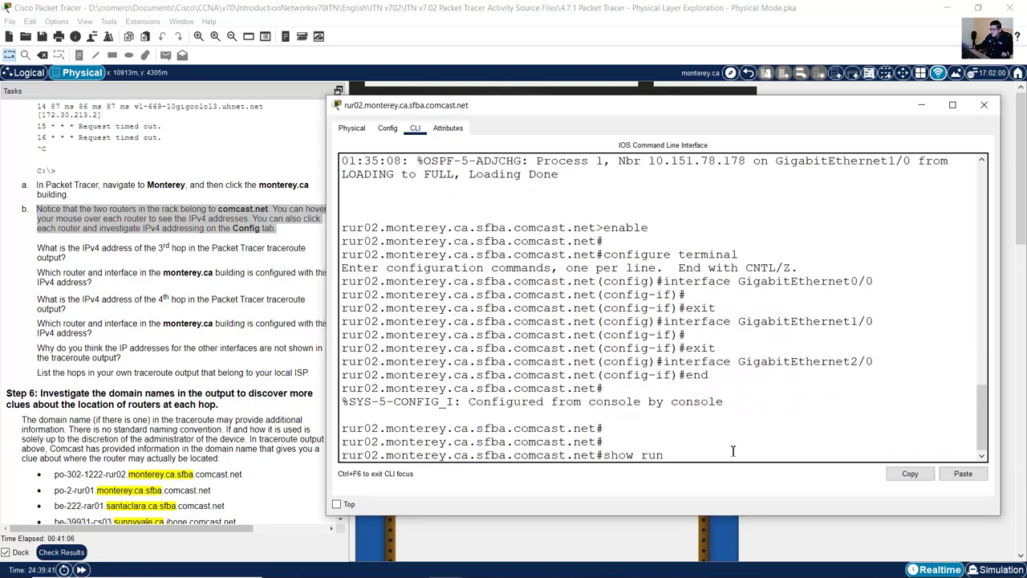
drag(602, 455, 677, 454)
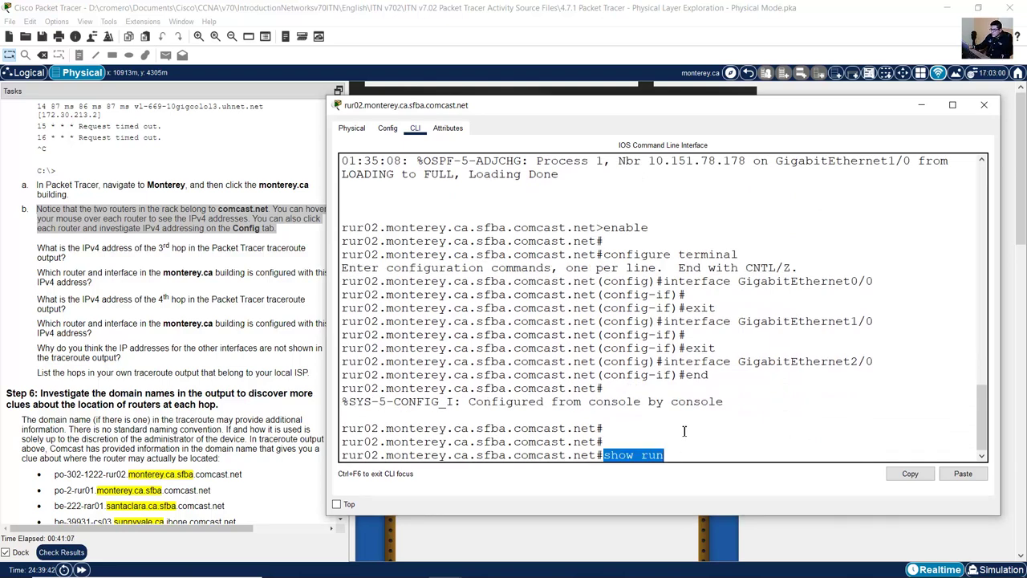
click(700, 388)
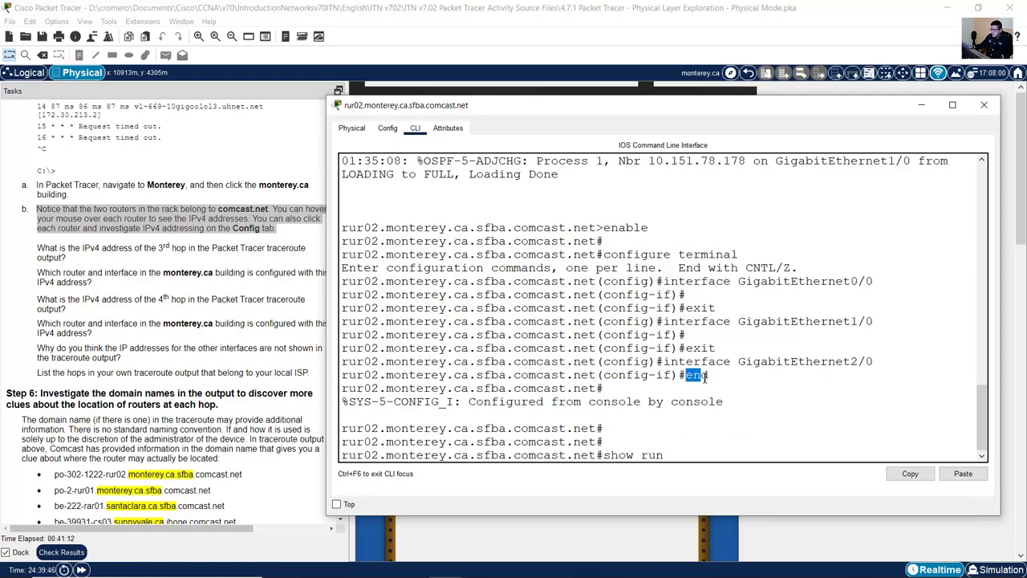
click(613, 455)
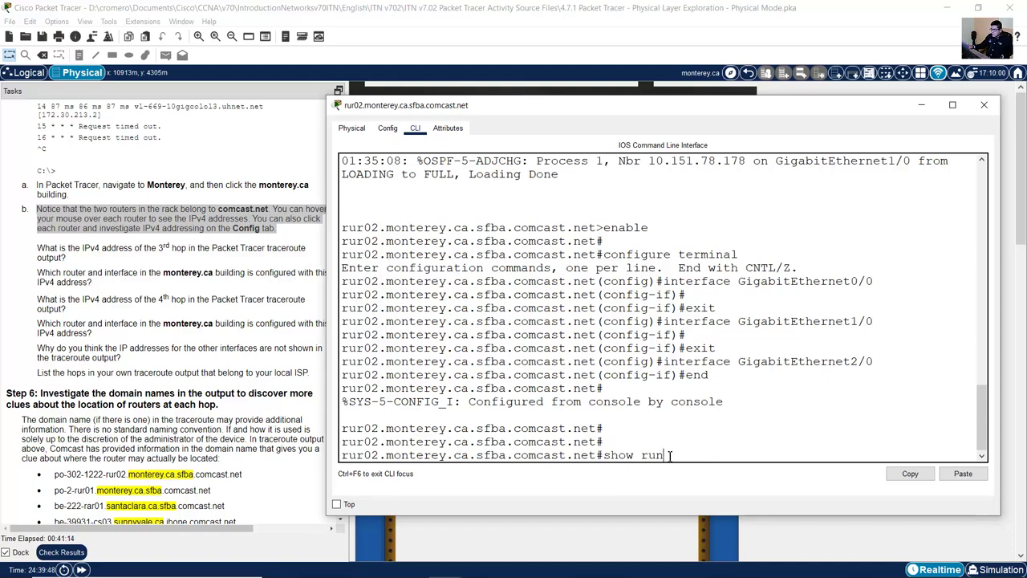
key(Return)
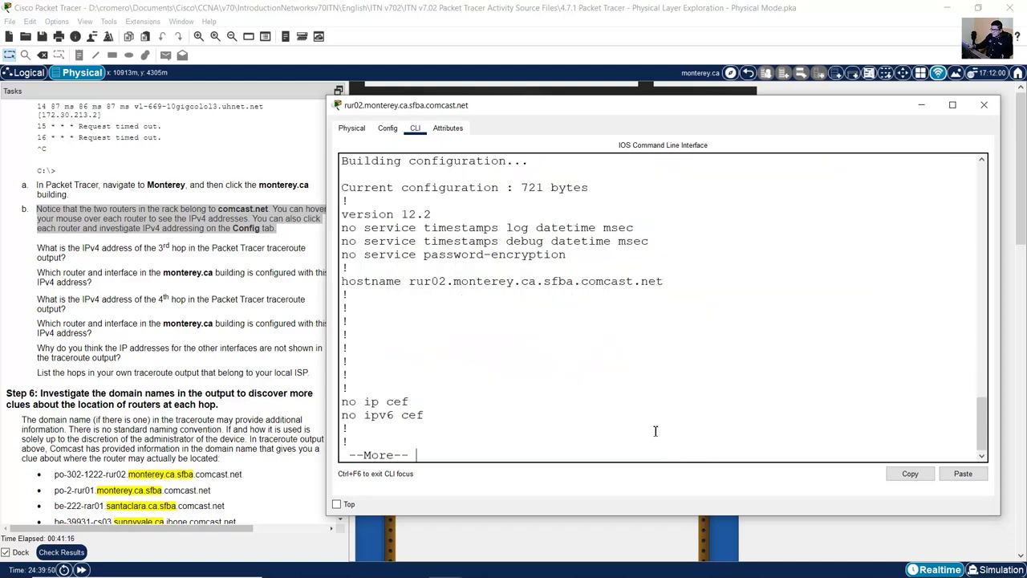
key(space)
key(space)
Step: Examine the IPv4 addresses of the GigabitEthernet0/0 and GigabitEthernet1/0 interfaces in rur02's running configuration
scroll(594, 369, up, 3)
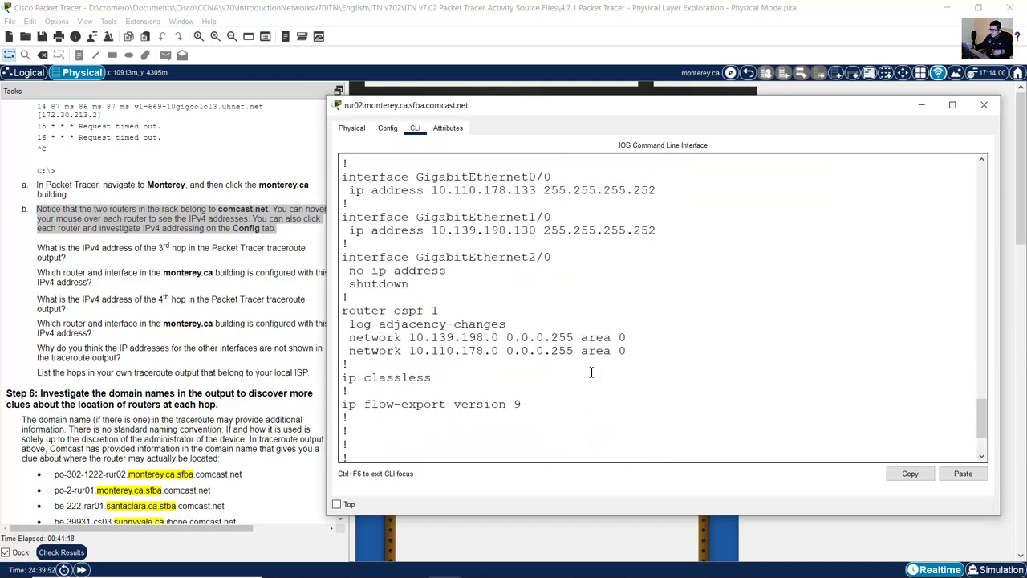
scroll(590, 371, up, 1)
drag(349, 208, 646, 235)
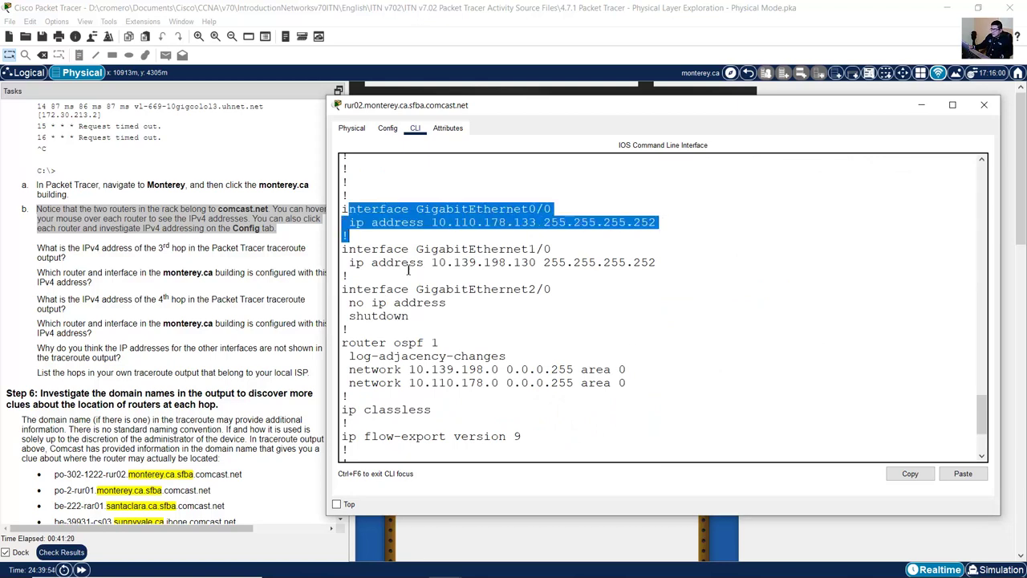
drag(350, 250, 635, 273)
drag(343, 209, 541, 236)
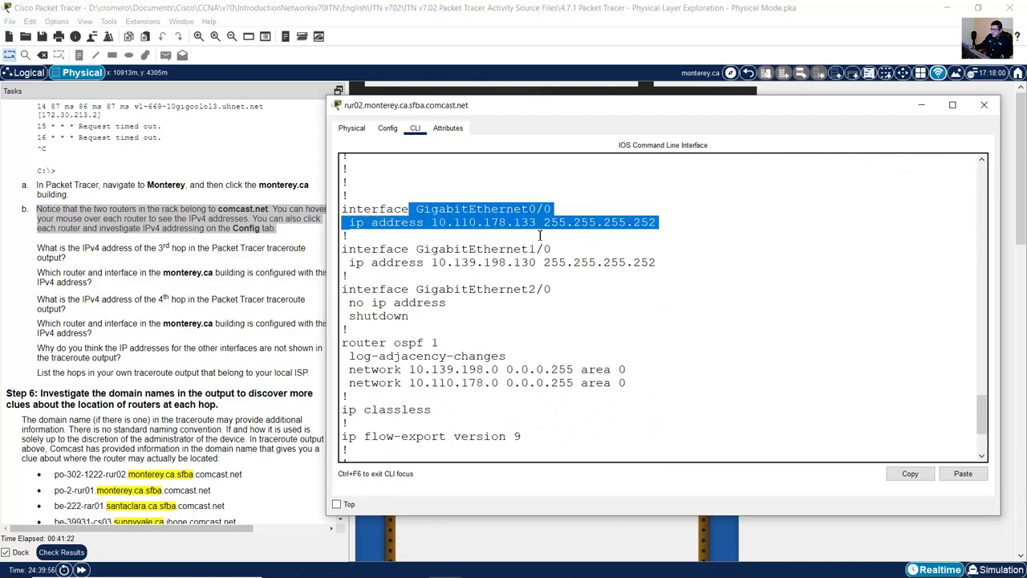
drag(394, 251, 535, 291)
click(508, 324)
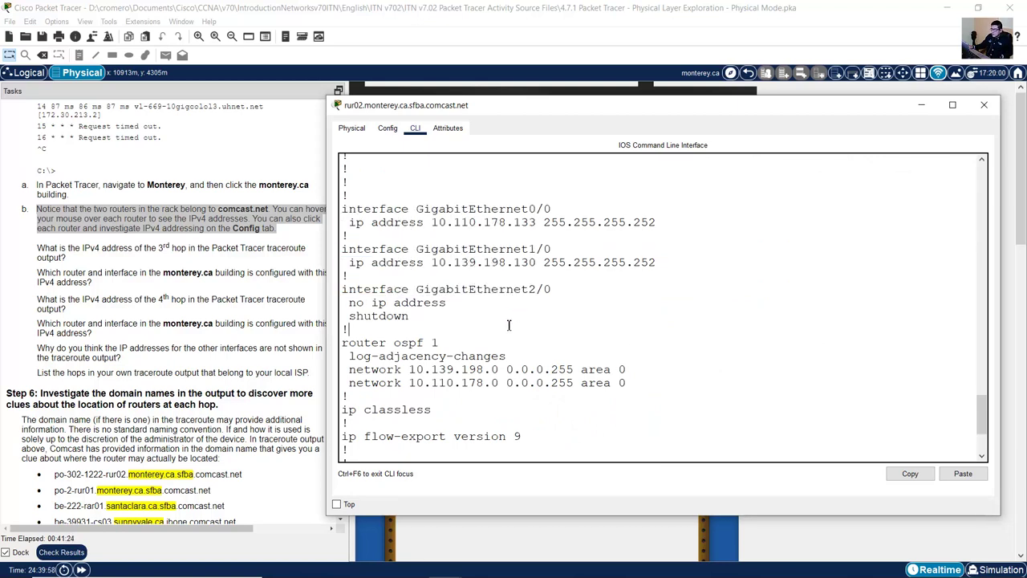
Step: Examine the router ospf 1 section and its network statements in rur02's running configuration
scroll(494, 377, down, 3)
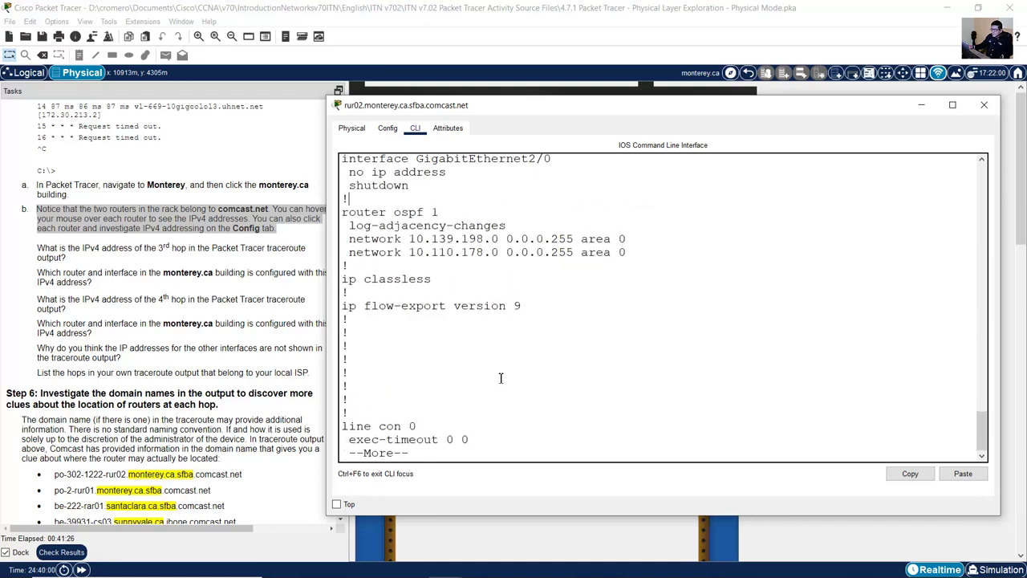
scroll(497, 375, up, 2)
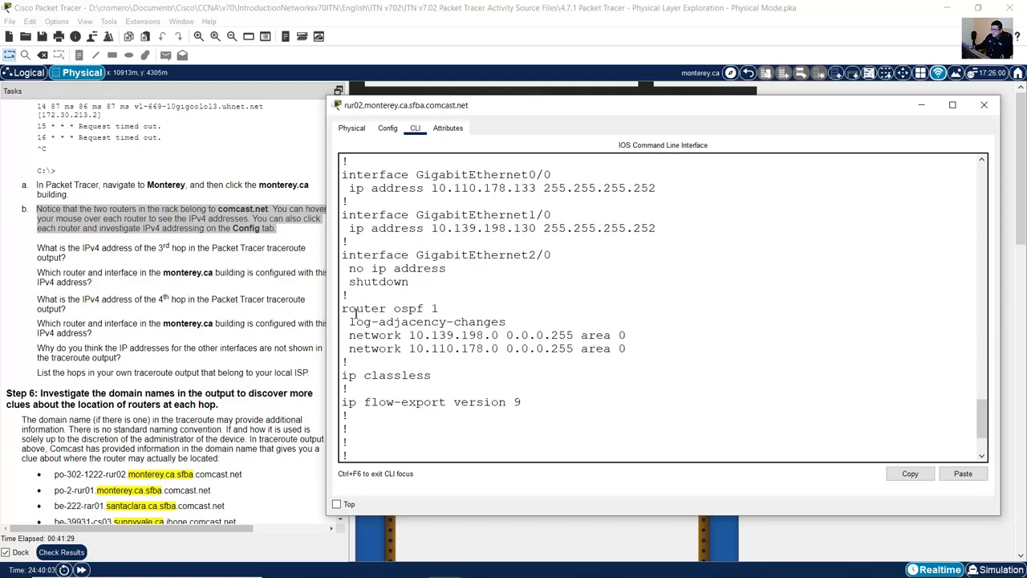
drag(345, 310, 649, 353)
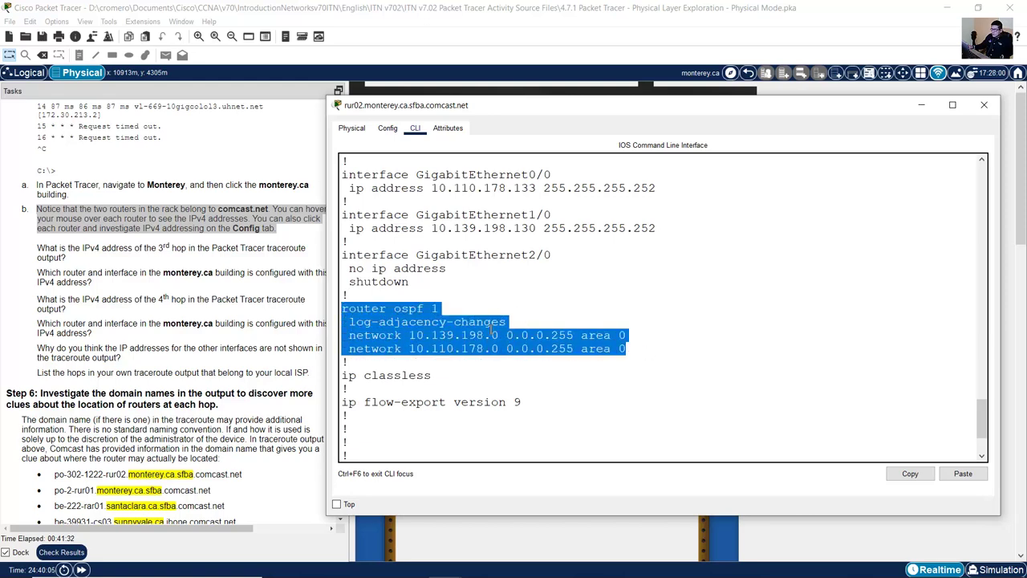
click(223, 318)
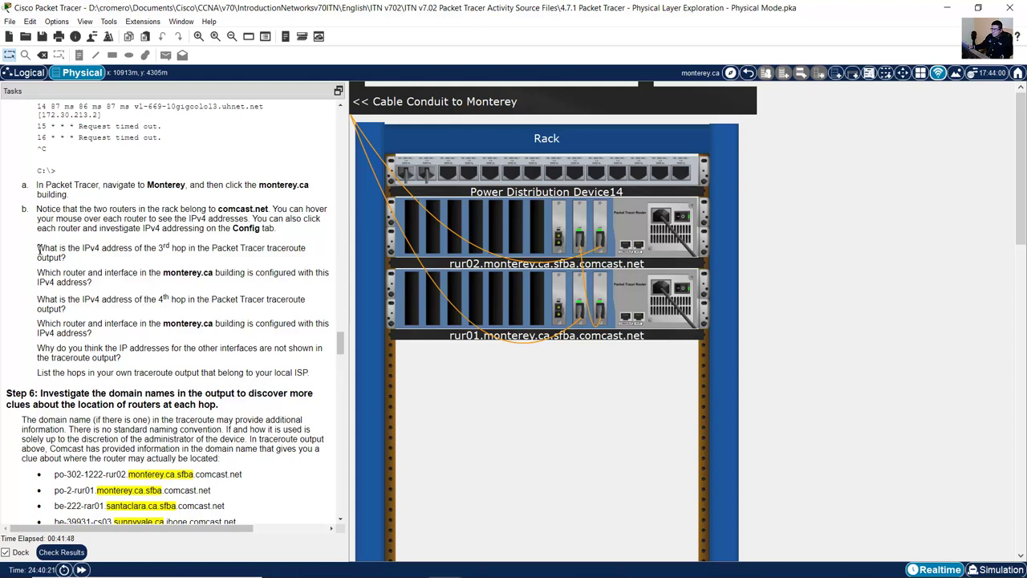
drag(37, 252, 237, 263)
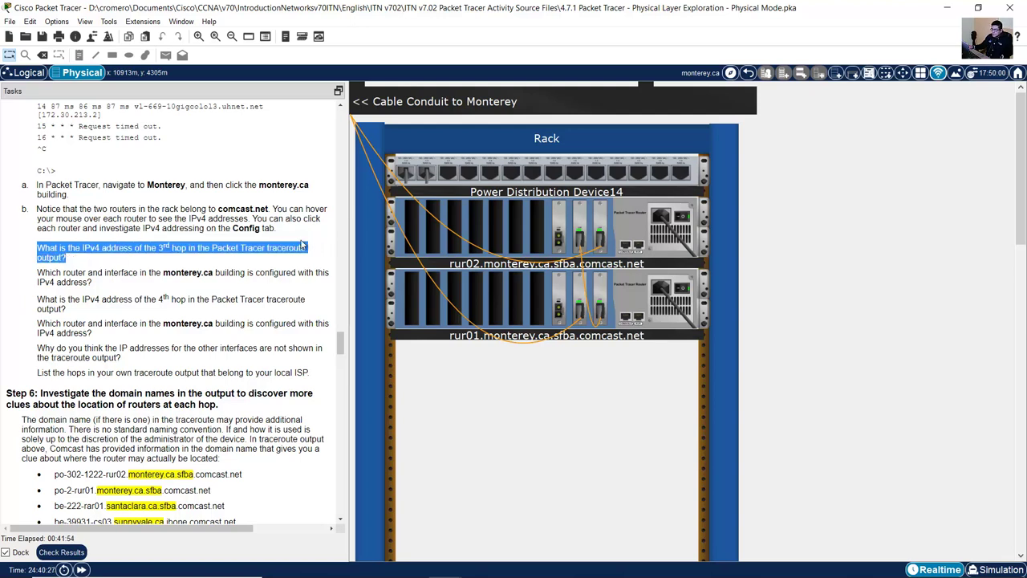
mouse_move(522, 572)
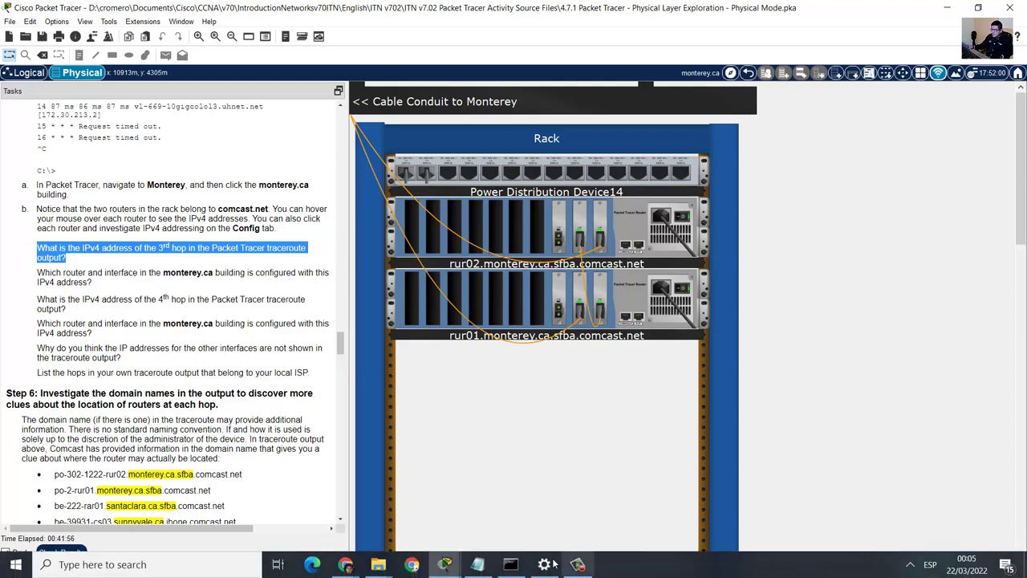
click(446, 564)
click(466, 521)
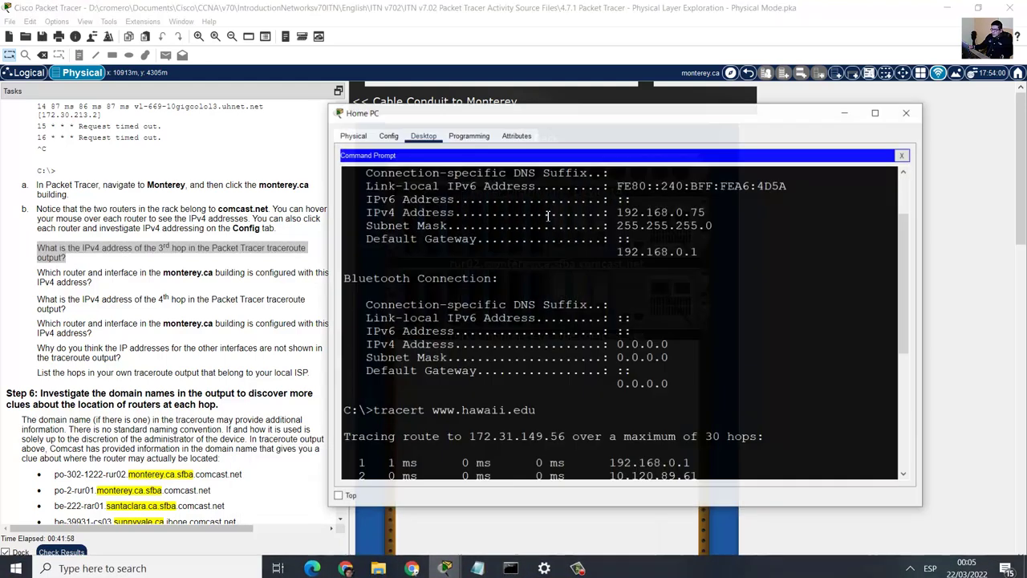
drag(457, 112, 486, 96)
scroll(627, 294, down, 6)
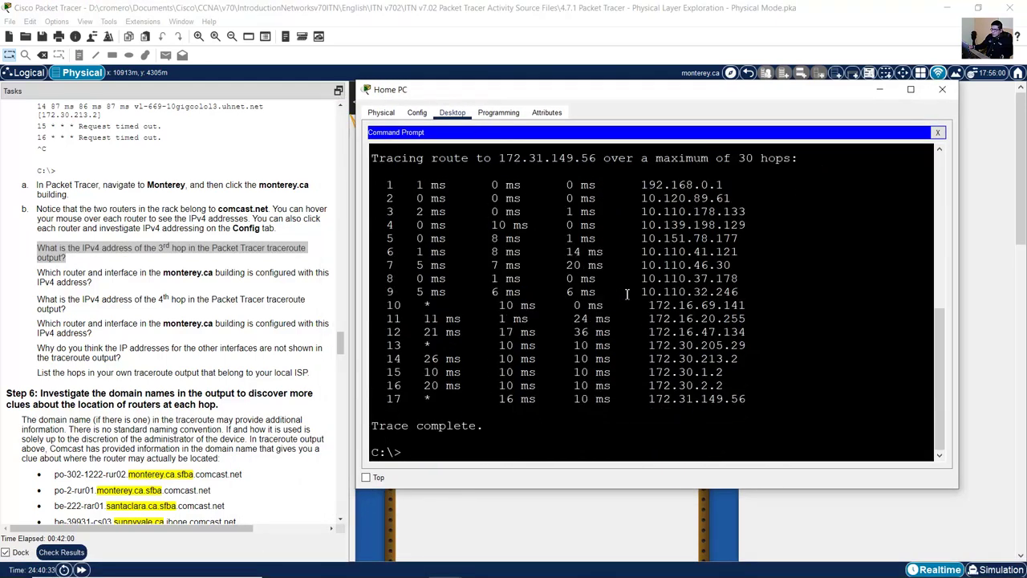
drag(387, 212, 747, 212)
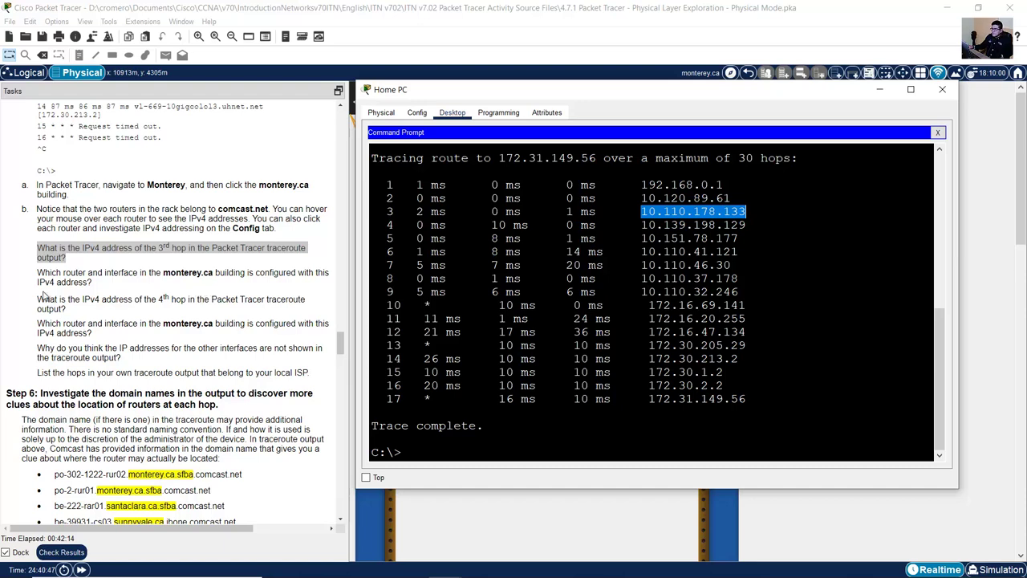
Step: Read the question on which monterey.ca router and interface has this IPv4 address and recheck the 3rd hop in the Home PC traceroute
drag(37, 274, 94, 286)
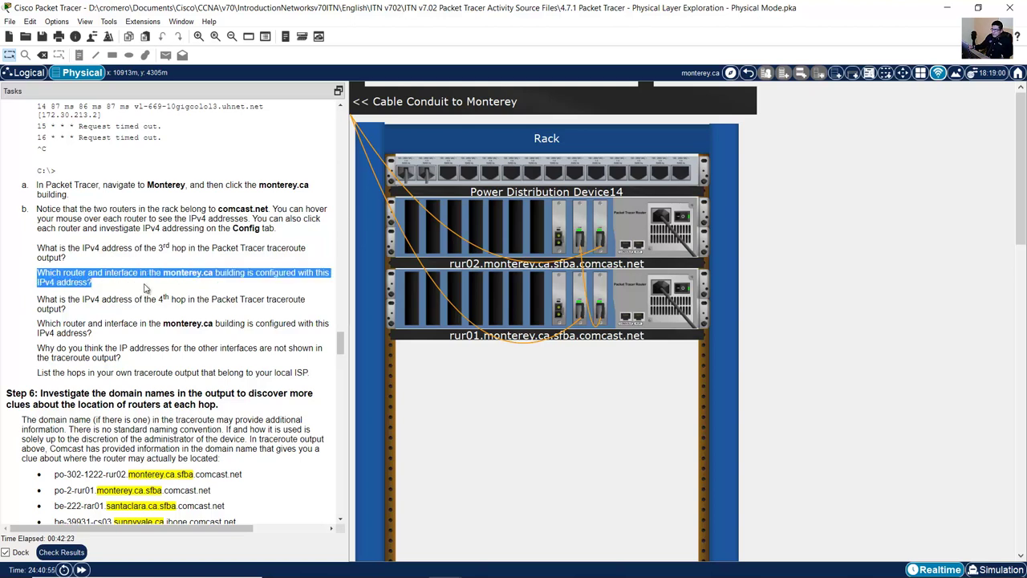
mouse_move(481, 568)
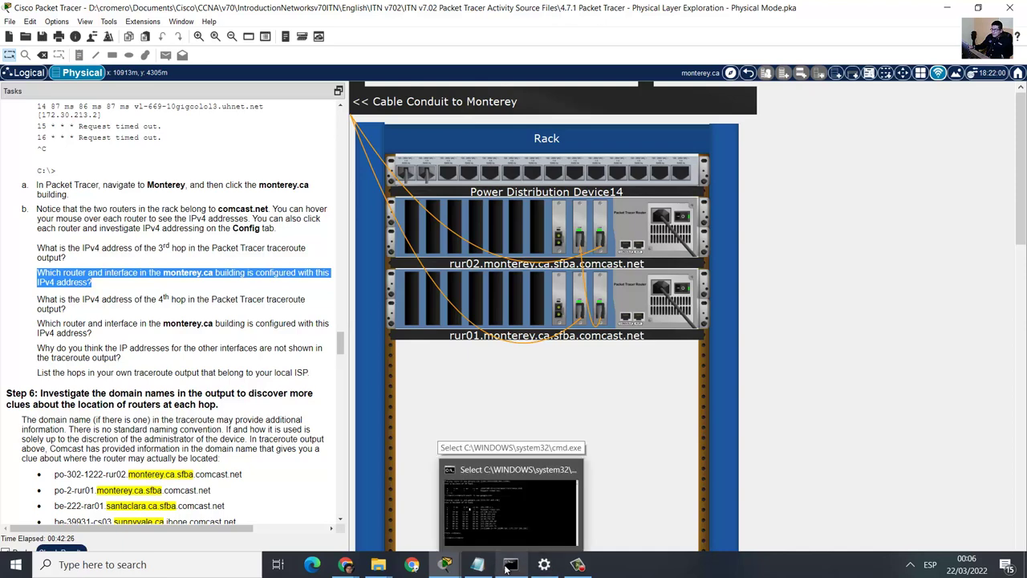
mouse_move(527, 526)
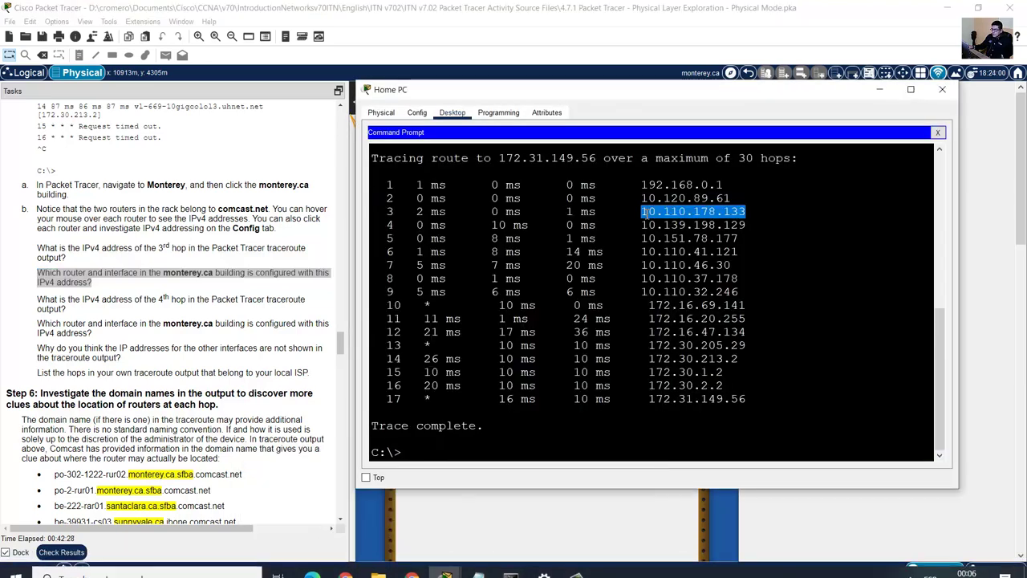
drag(641, 211, 752, 210)
click(626, 42)
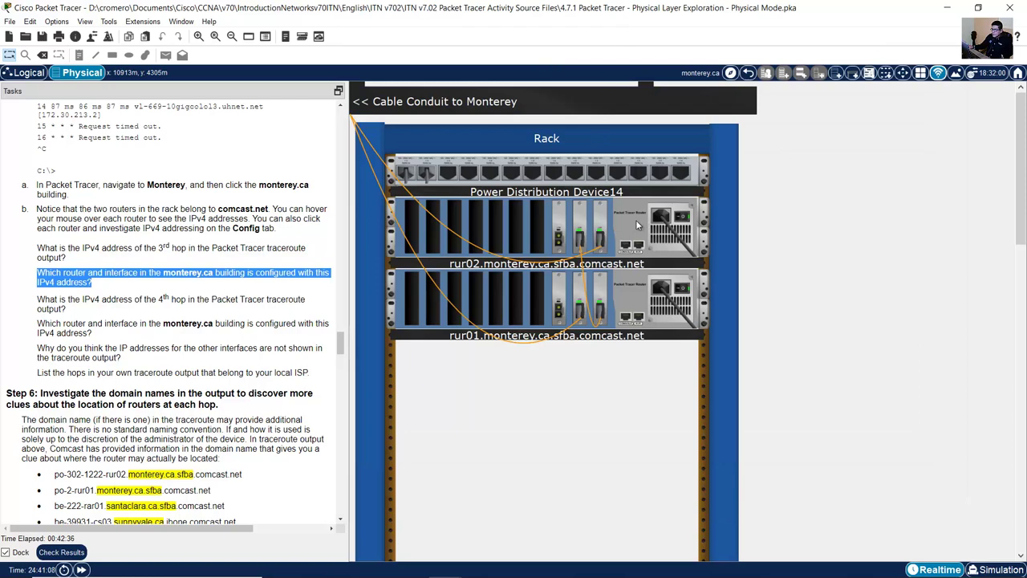
Step: Reopen rur02's command line and match the 3rd hop's IPv4 address to an interface in the running configuration
mouse_move(637, 225)
click(635, 212)
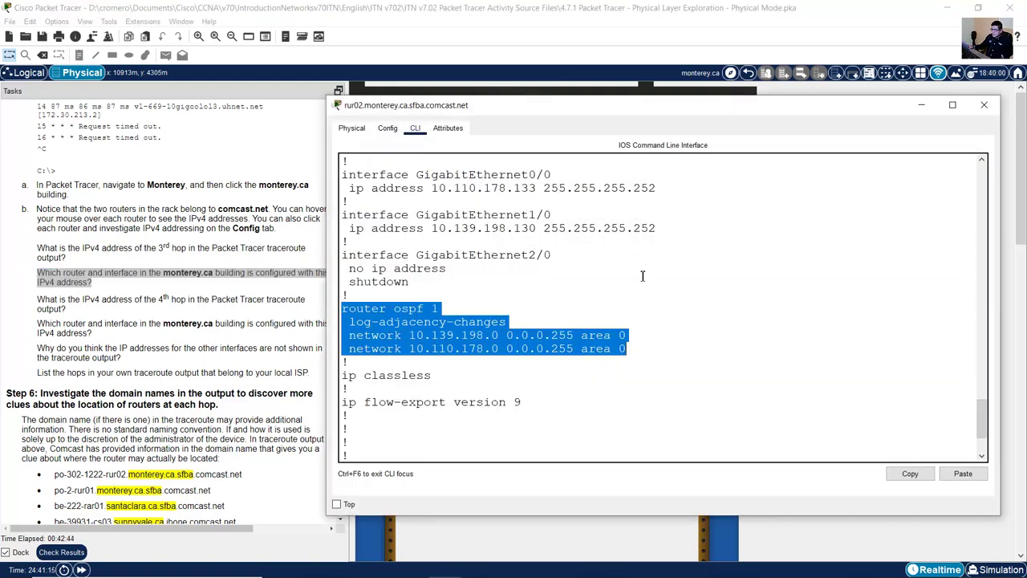
scroll(642, 275, up, 2)
click(608, 287)
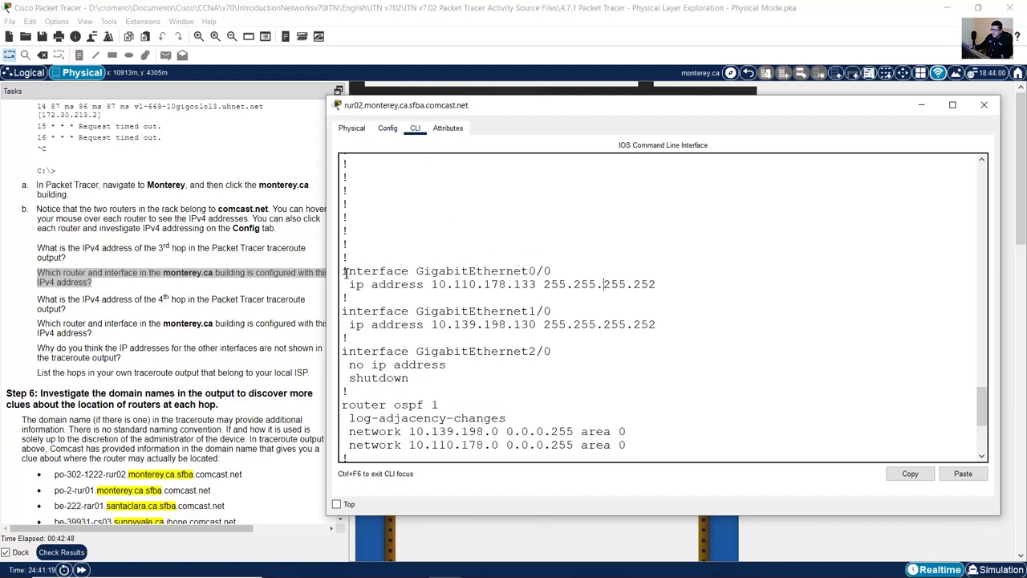
drag(345, 272, 563, 274)
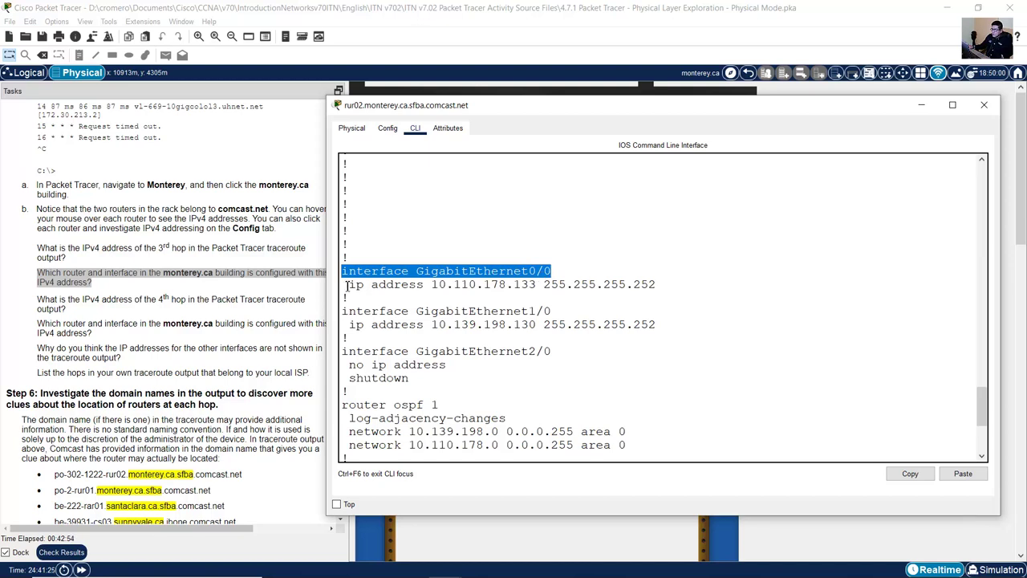
drag(347, 284, 538, 284)
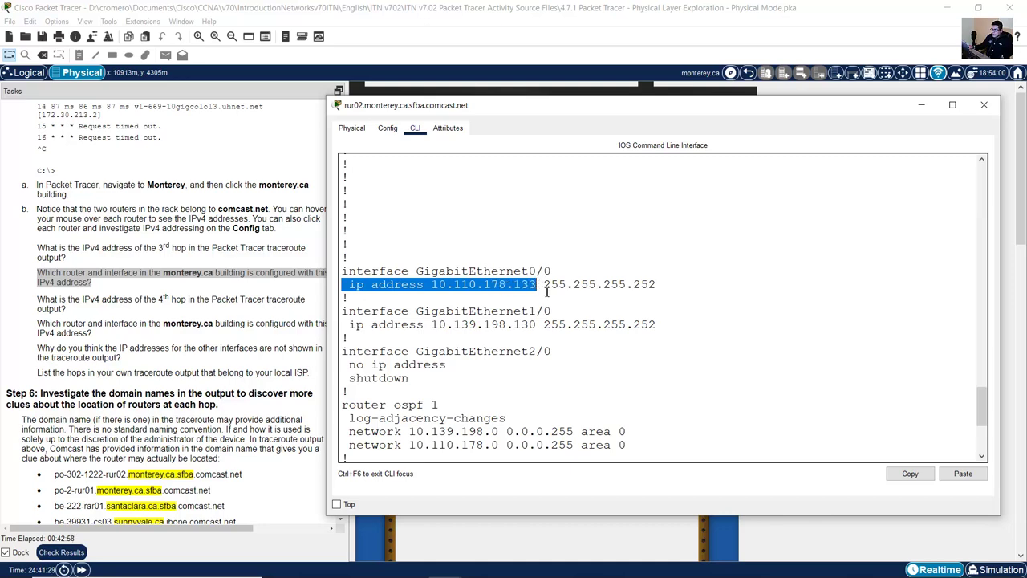
Step: Check the hostname entry in rur02's running configuration and compare it with the command prompt name
scroll(548, 293, down, 5)
scroll(550, 294, up, 14)
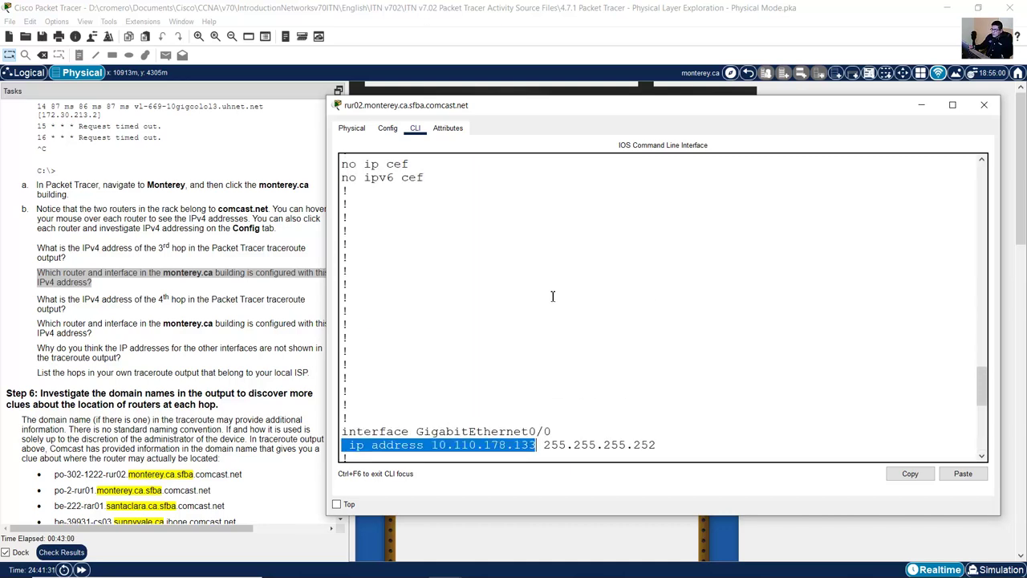
scroll(552, 296, up, 1)
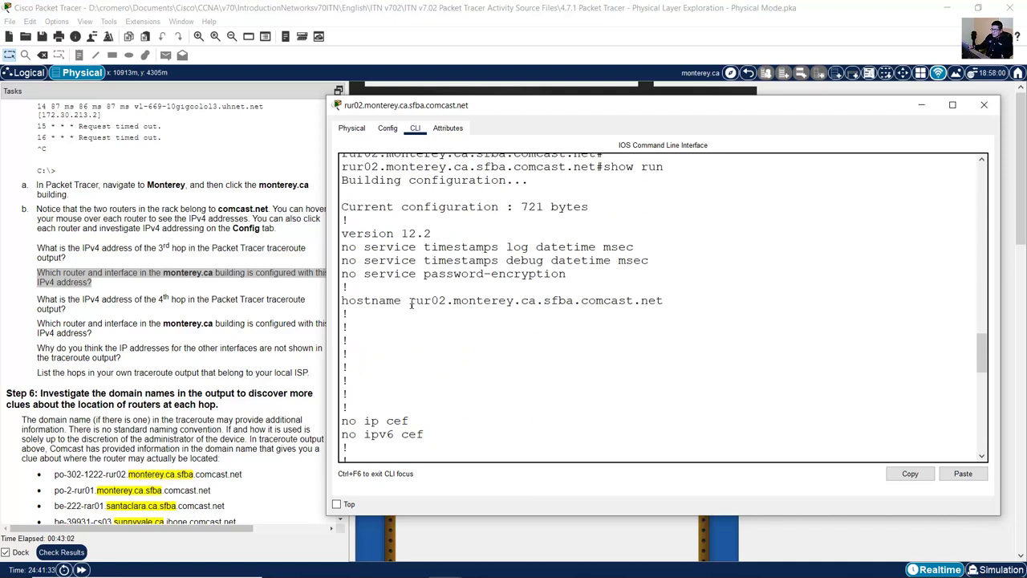
drag(410, 303, 665, 300)
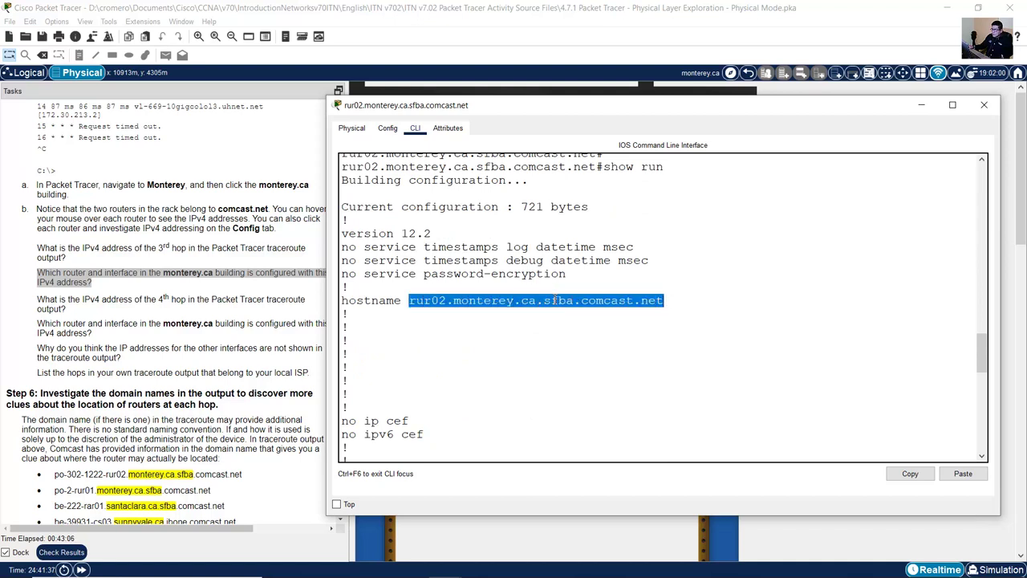
scroll(554, 308, up, 3)
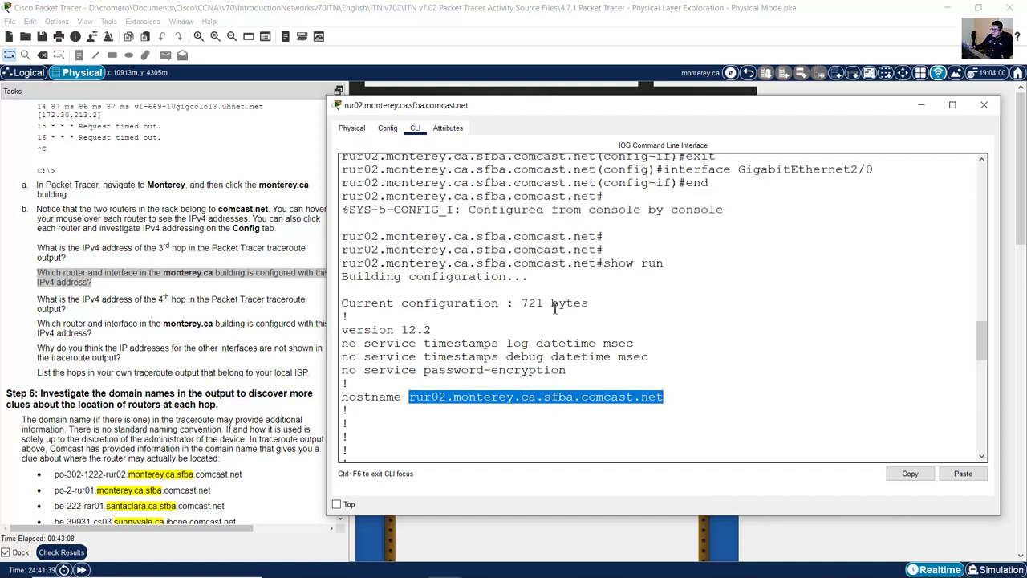
mouse_move(605, 250)
mouse_down()
mouse_move(365, 253)
mouse_move(345, 263)
mouse_move(595, 265)
mouse_up()
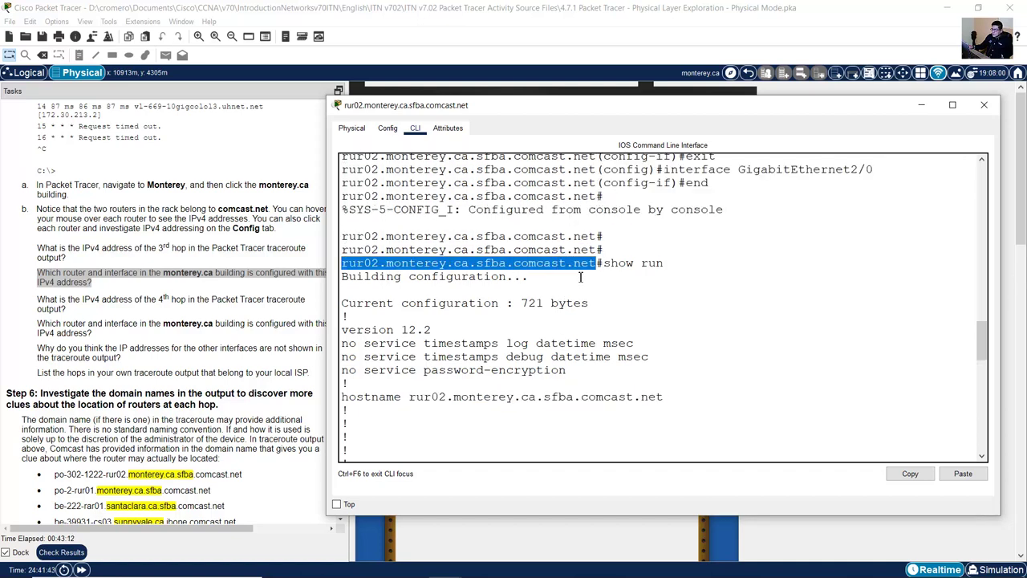
drag(412, 400, 661, 394)
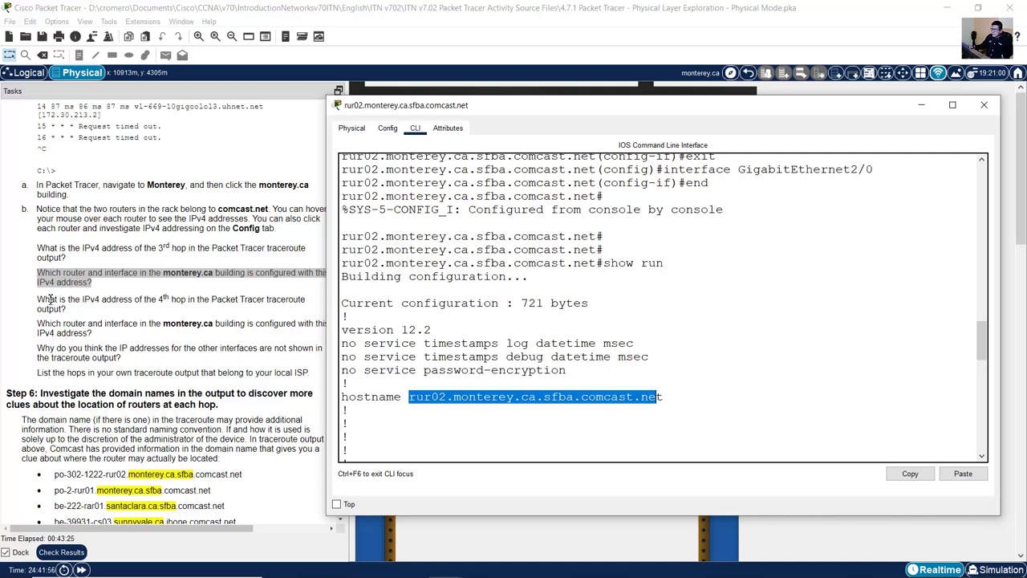
Step: Read the question about the IPv4 address of the 4th hop in the Packet Tracer traceroute output
drag(37, 299, 288, 313)
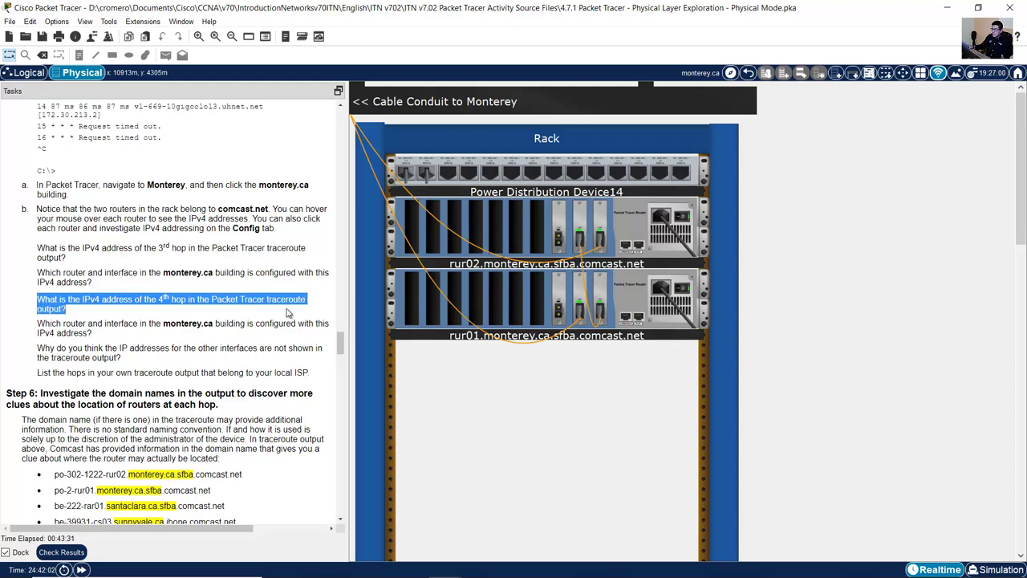
Step: Look up the 4th hop in Home PC's traceroute output and highlight the question about which monterey.ca router and interface has it
mouse_move(312, 574)
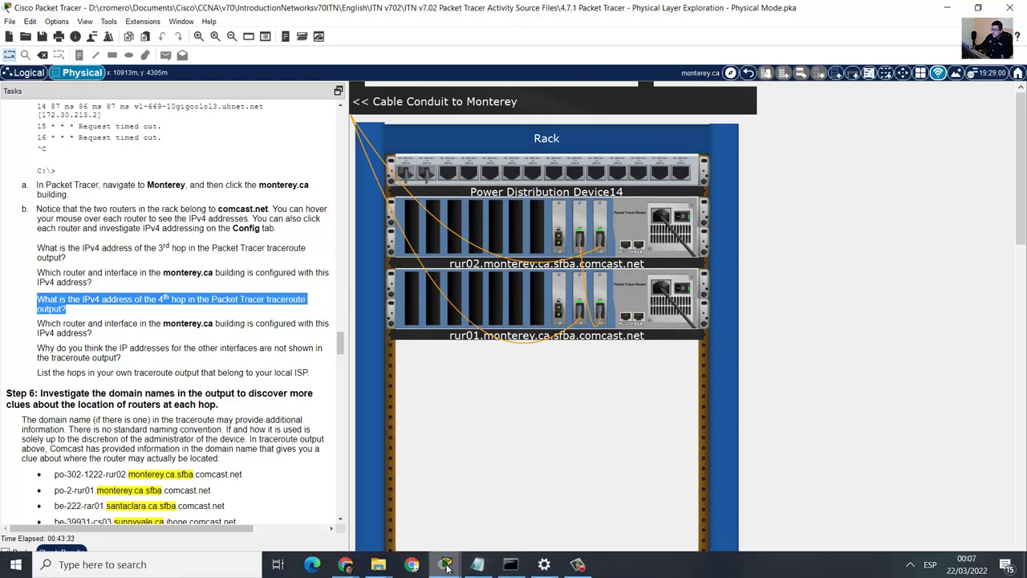
mouse_move(446, 567)
click(510, 533)
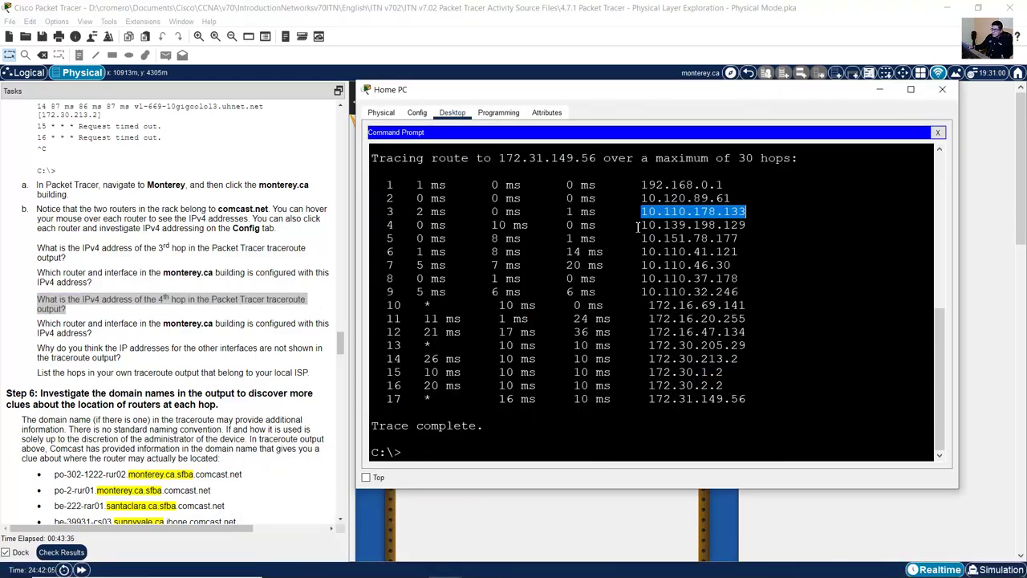
drag(385, 225, 753, 225)
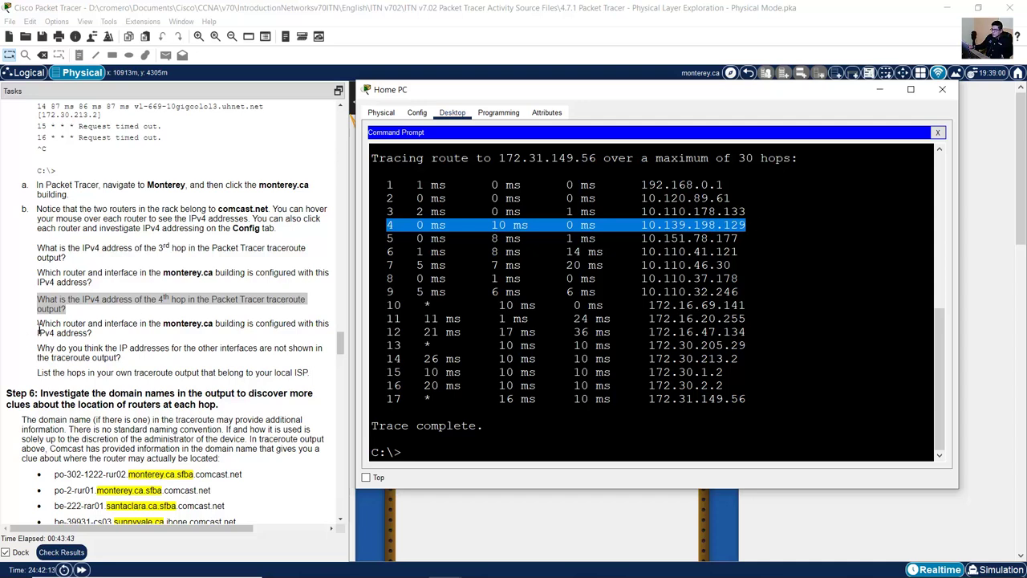
drag(38, 324, 309, 322)
drag(222, 340, 107, 340)
drag(154, 529, 146, 529)
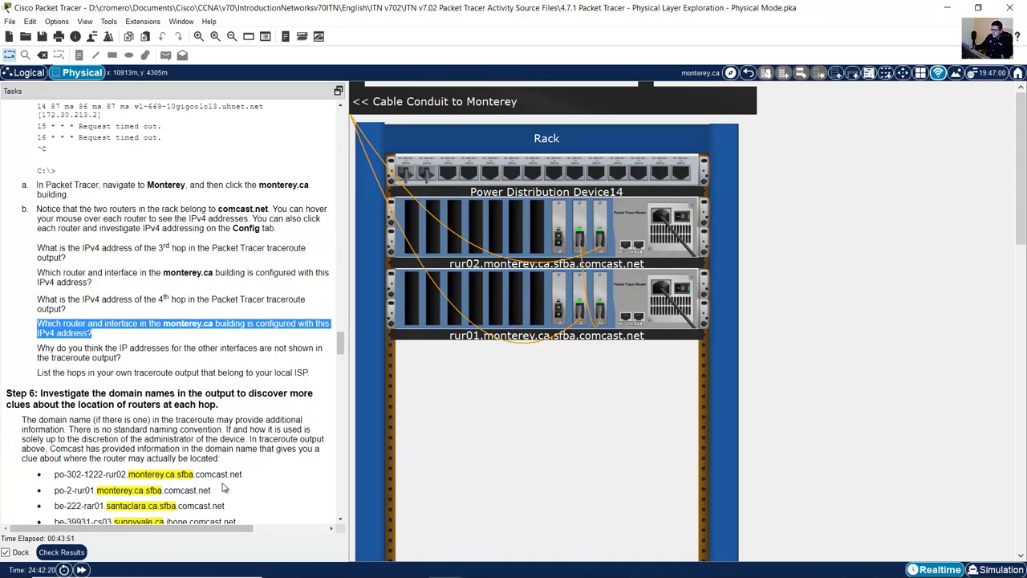
Step: Open the command line of router rur01.monterey.ca.sfba.comcast.net in an enlarged window and enter privileged EXEC mode
mouse_move(627, 289)
click(629, 297)
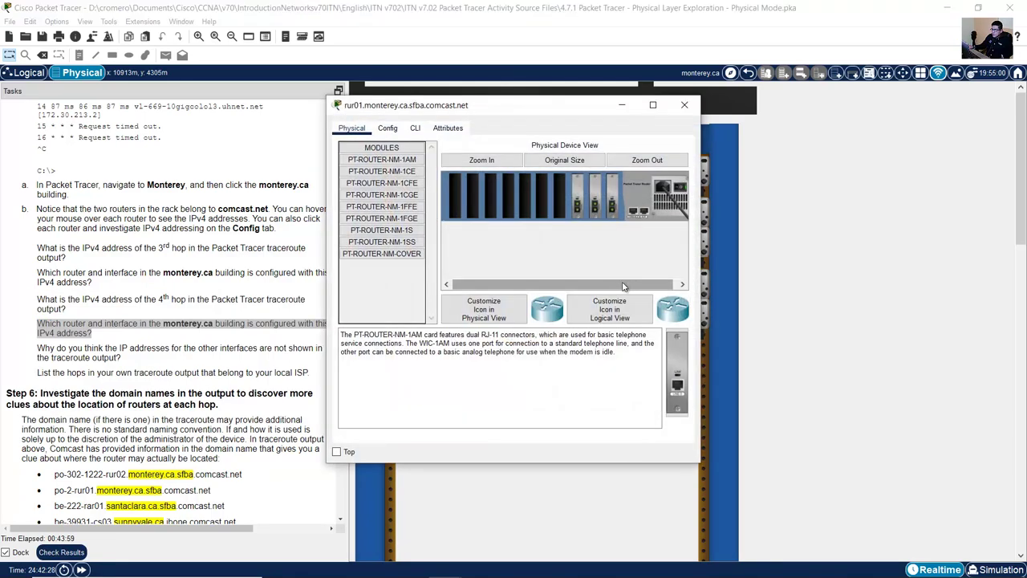
click(414, 130)
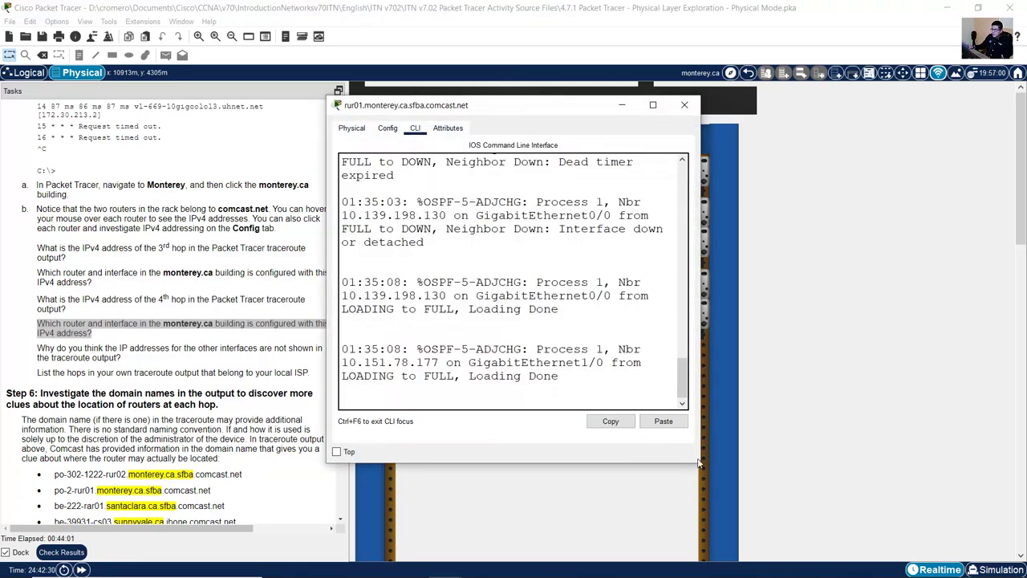
drag(696, 464, 932, 512)
key(Return)
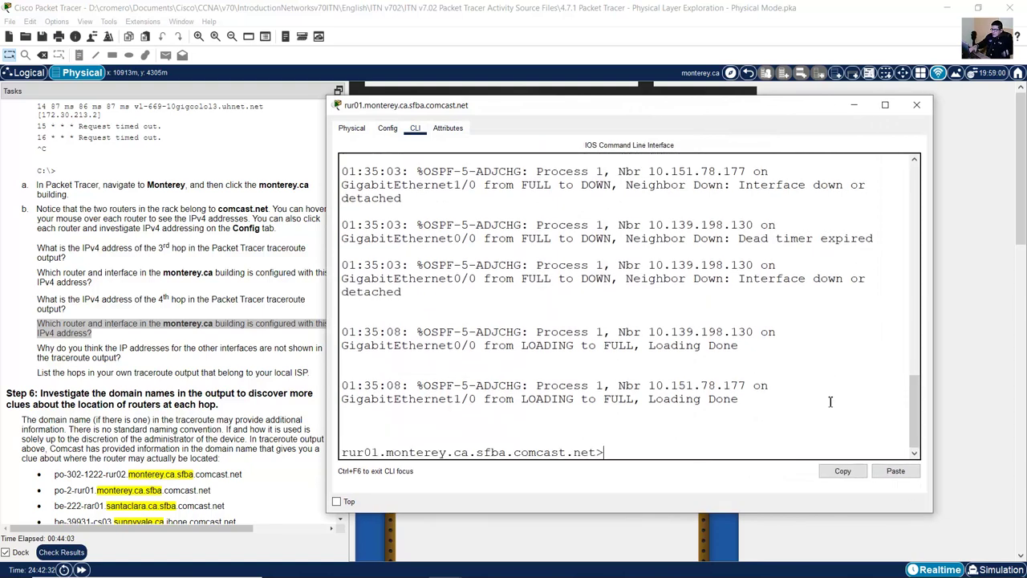
text(en)
key(Return)
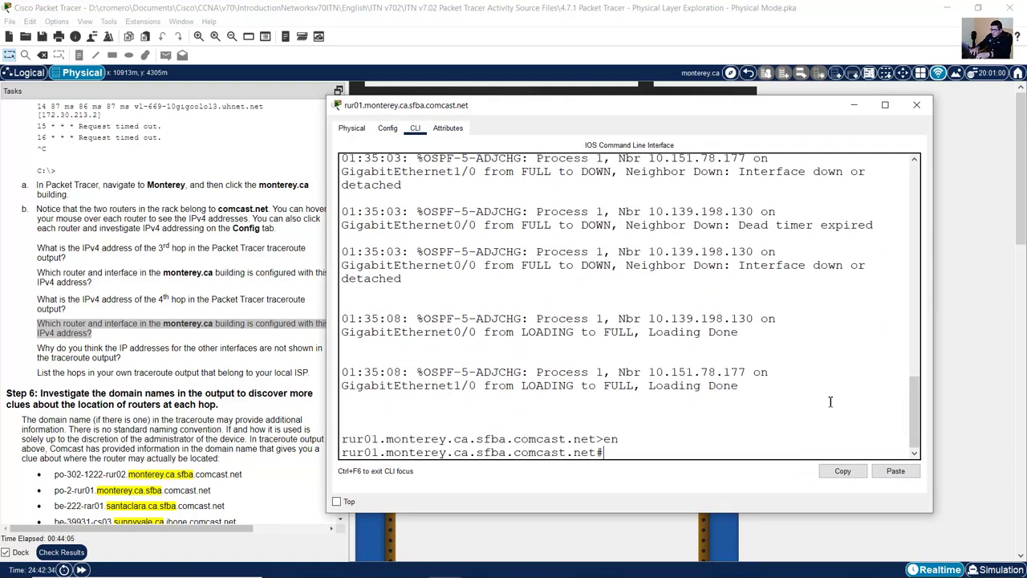
Step: Display the router's running configuration with show run and highlight the command in the output
drag(614, 452, 315, 458)
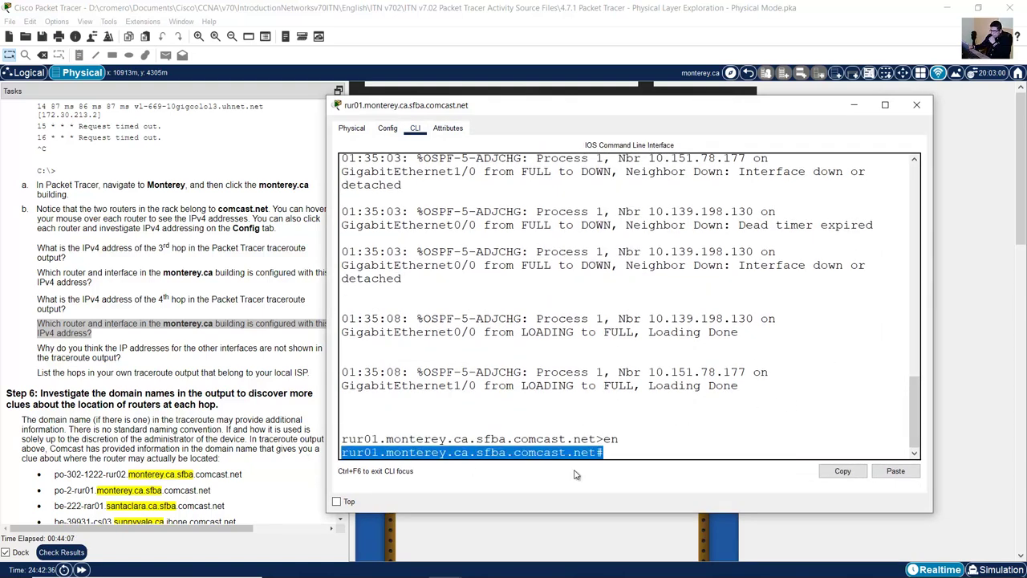
click(629, 454)
text(sho w)
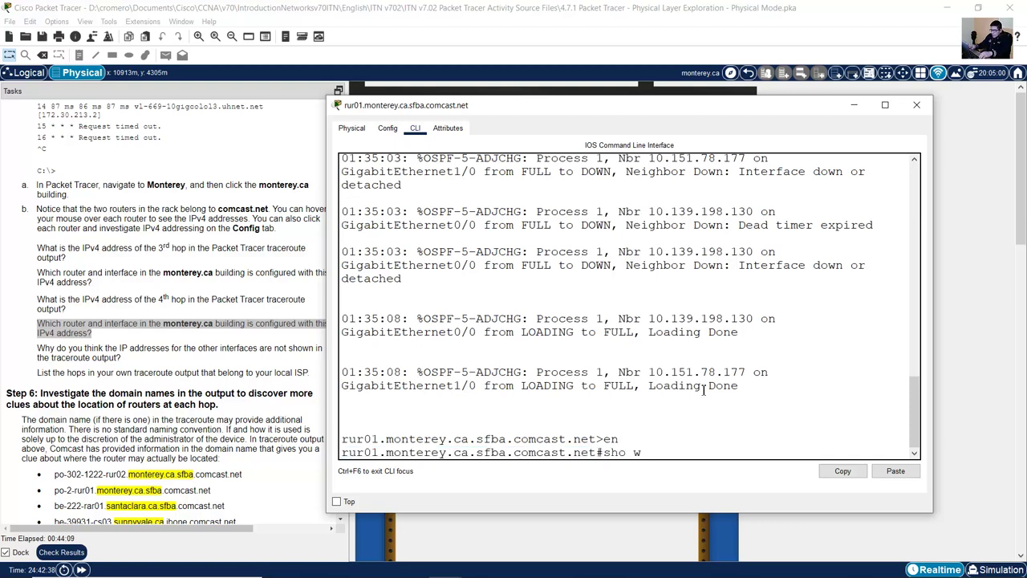
text(runrun)
key(Return)
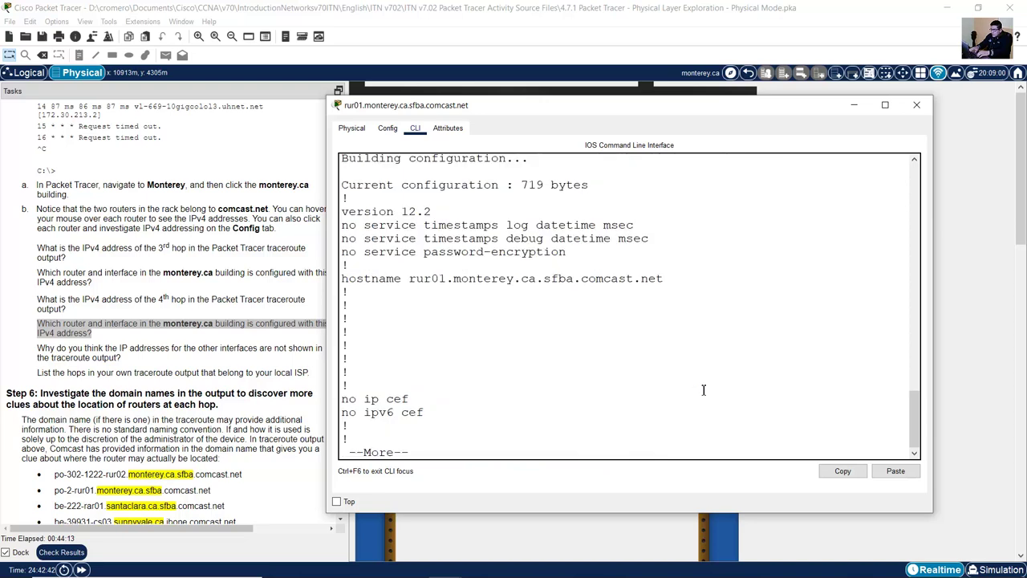
scroll(702, 390, up, 4)
drag(603, 260, 672, 276)
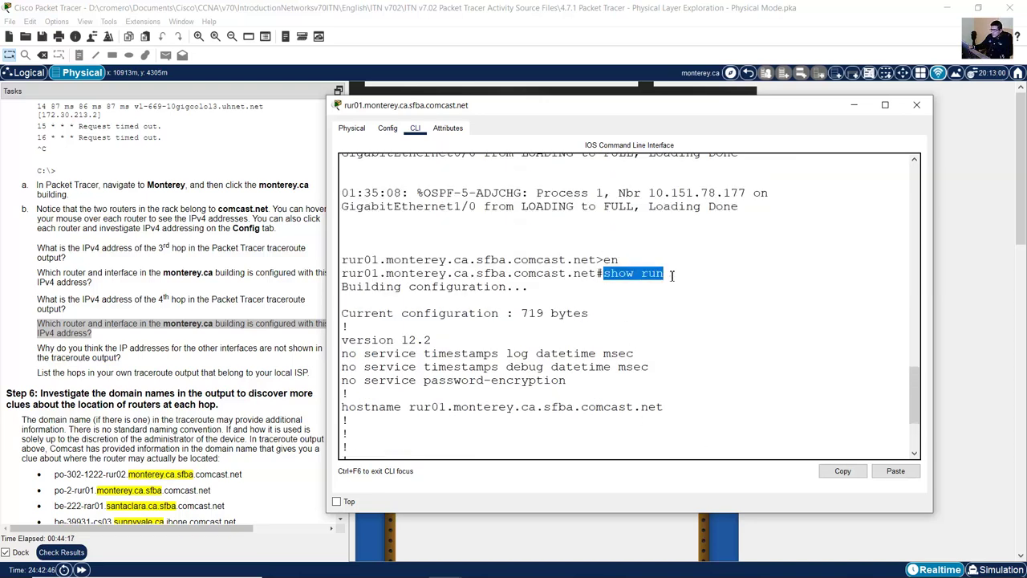
click(671, 292)
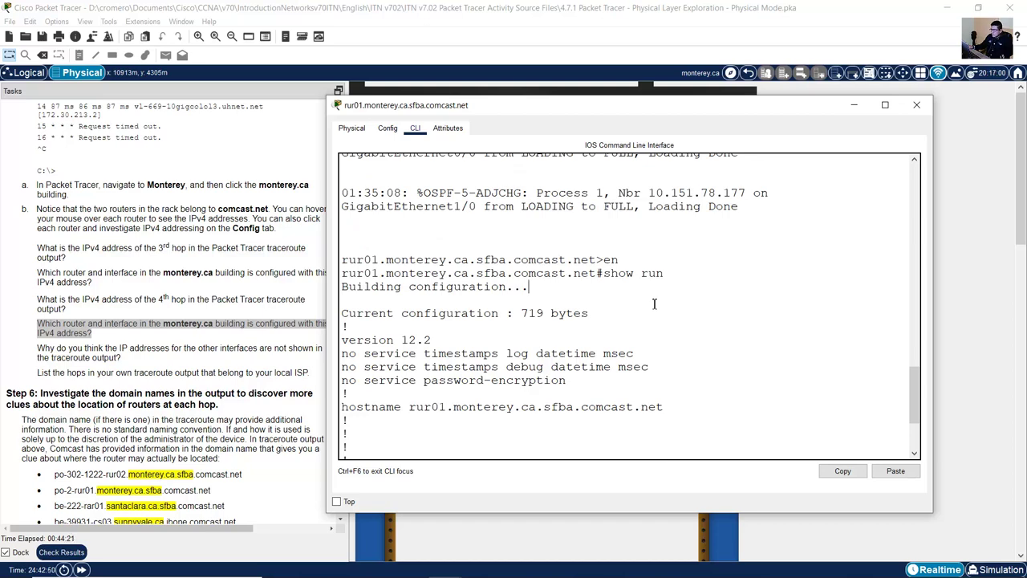
Step: Examine the interface section of the running configuration and recheck the 4th hop in Home PC's traceroute for comparison
scroll(655, 303, down, 5)
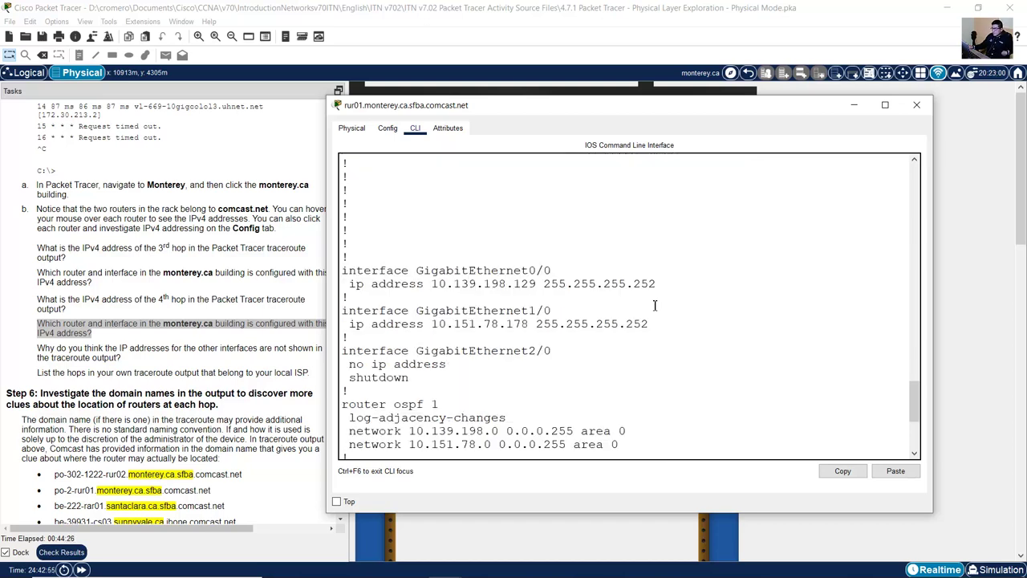
scroll(654, 307, up, 3)
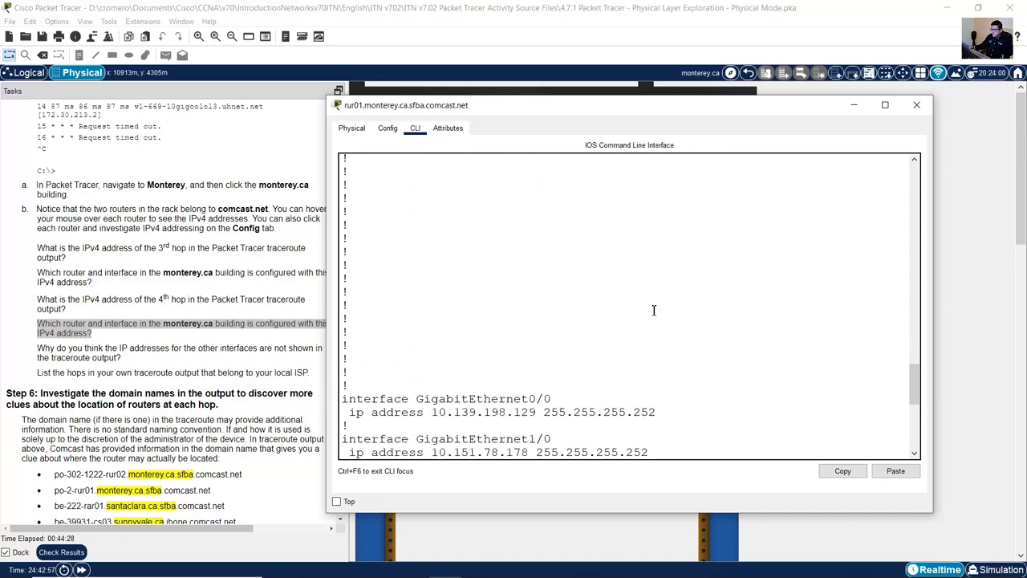
scroll(654, 308, down, 5)
mouse_move(451, 572)
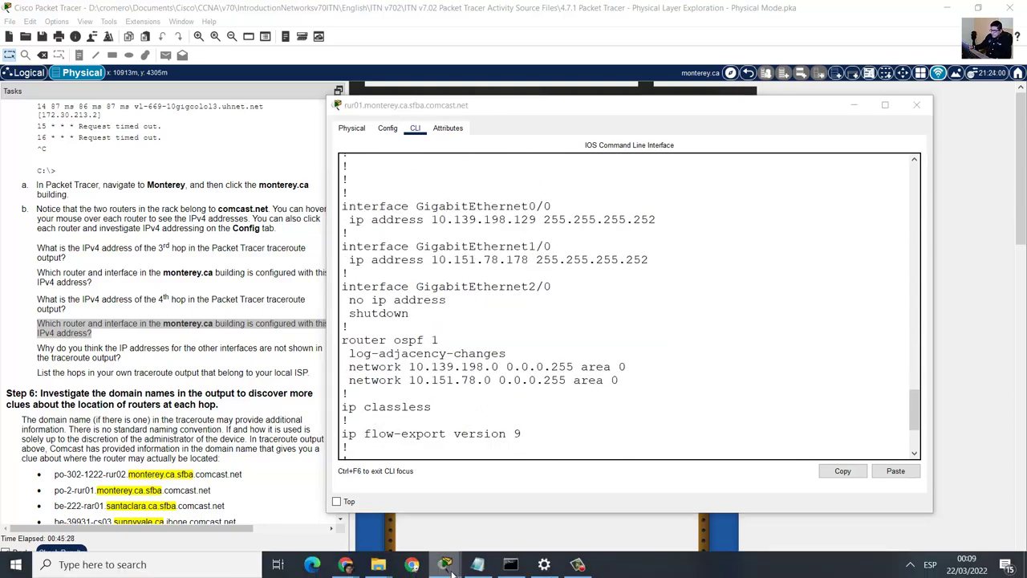
click(385, 497)
click(637, 228)
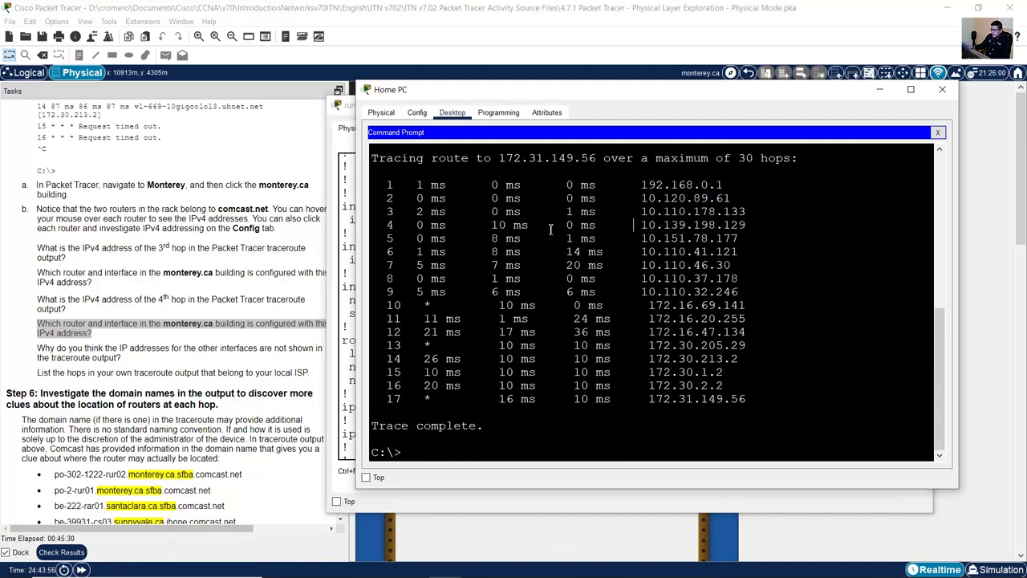
drag(388, 228, 757, 220)
click(883, 93)
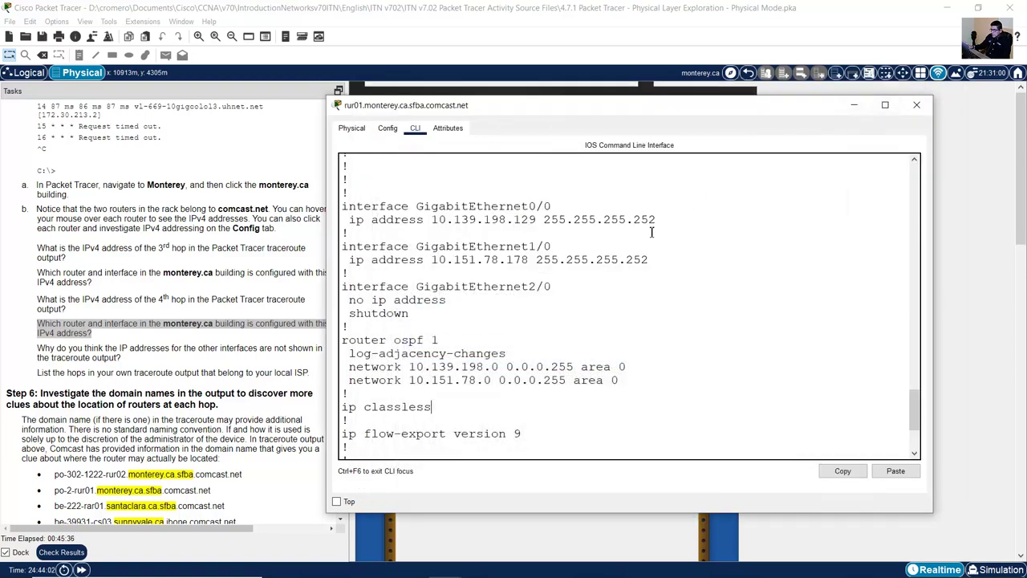
Step: Highlight the GigabitEthernet0/0 interface, its IP address and the router's hostname in the running configuration
click(509, 238)
drag(349, 208, 557, 205)
drag(349, 220, 540, 222)
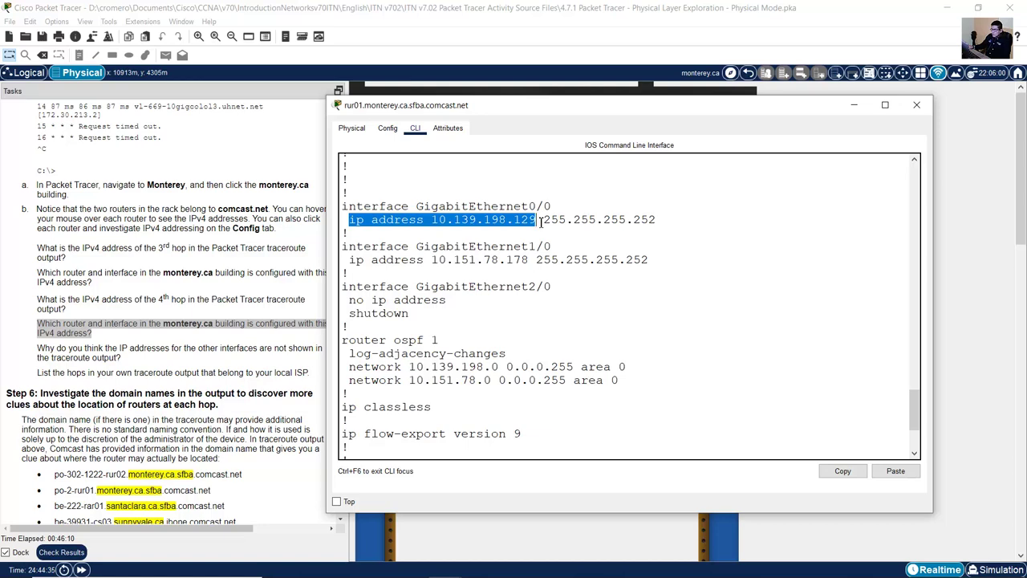
scroll(543, 229, up, 10)
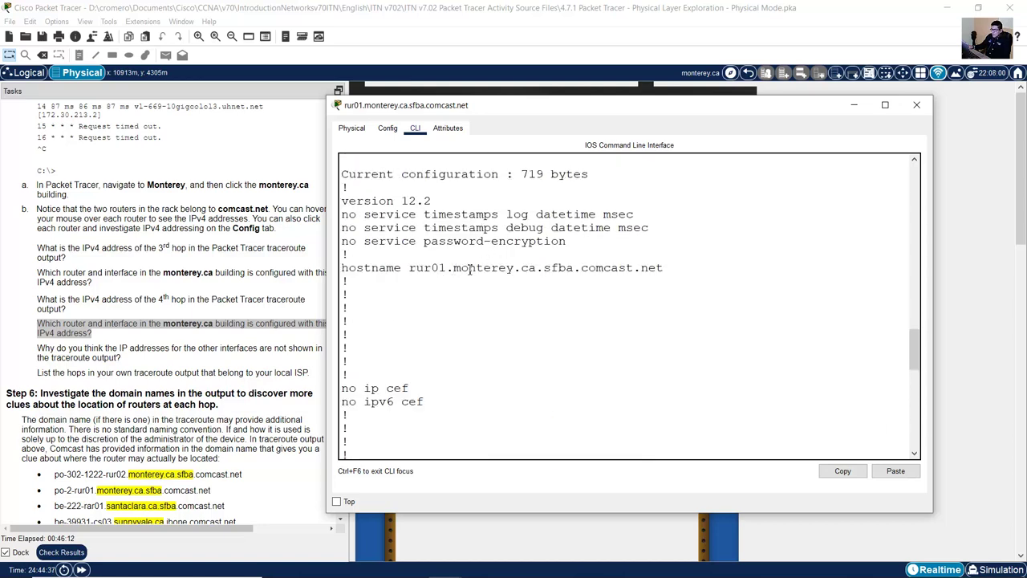
drag(409, 267, 663, 268)
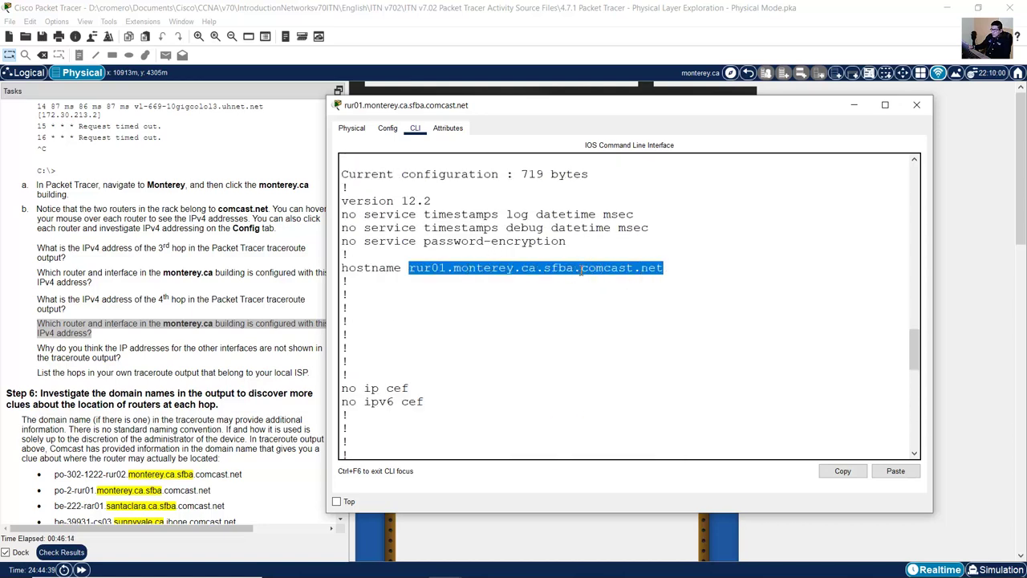
Step: Check the router's hostname and the GigabitEthernet0/0 IPv4 address in its graphical configuration settings
click(389, 130)
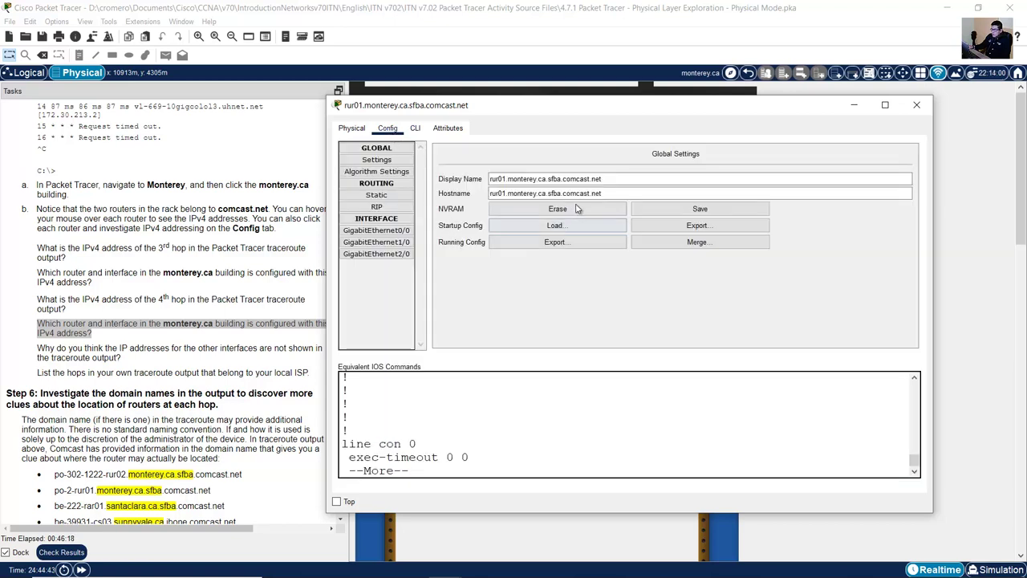
drag(608, 193, 489, 194)
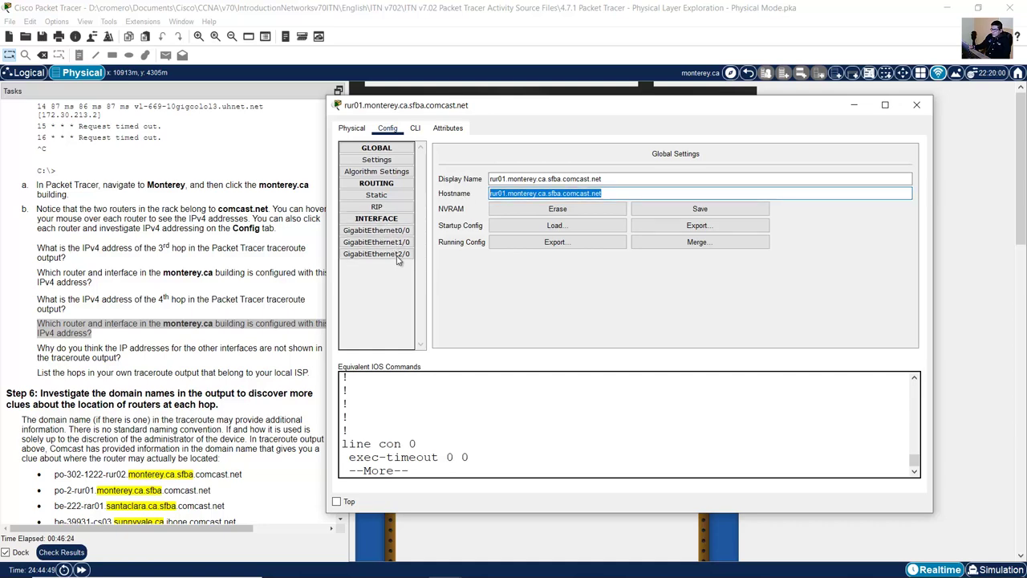
click(376, 231)
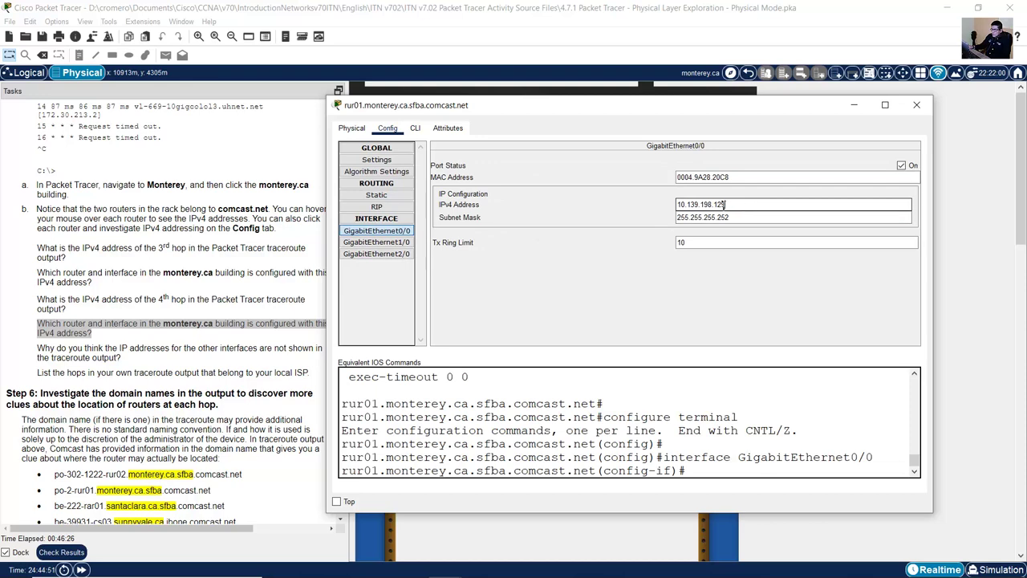
drag(727, 205, 663, 205)
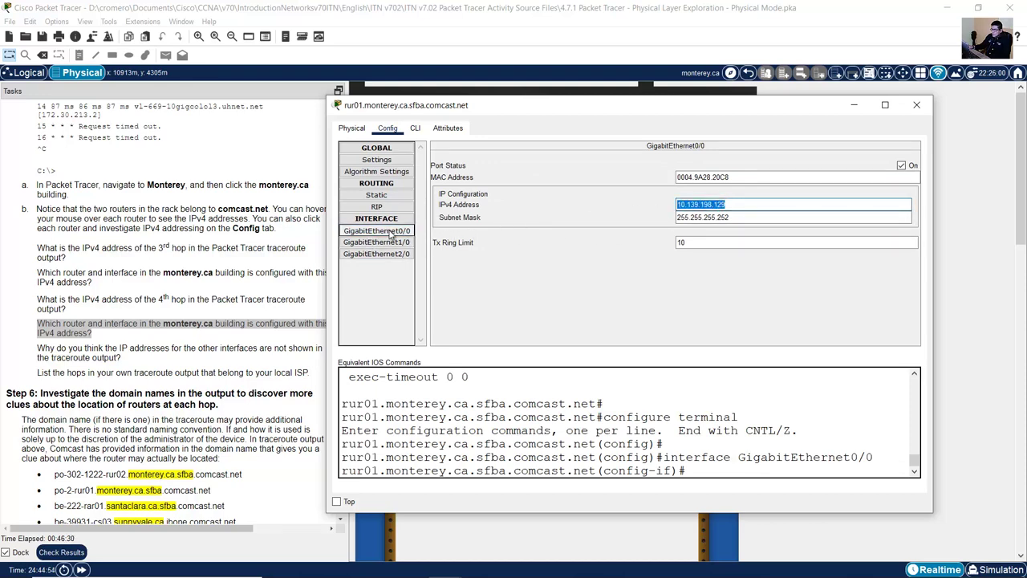
Step: Return to the activity instructions and highlight the question about why other interfaces' IP addresses are missing from the traceroute output
click(160, 311)
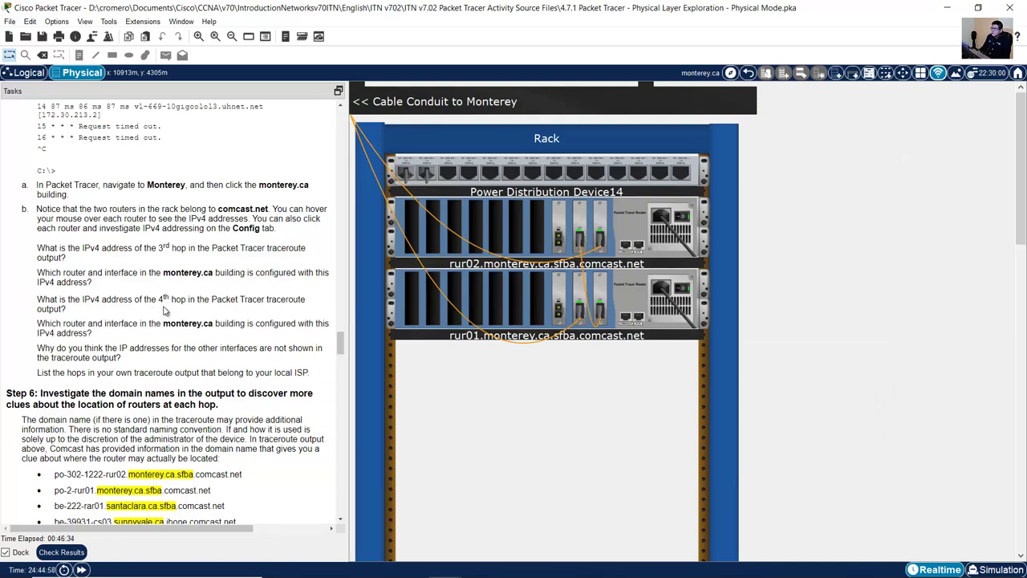
drag(37, 347, 115, 351)
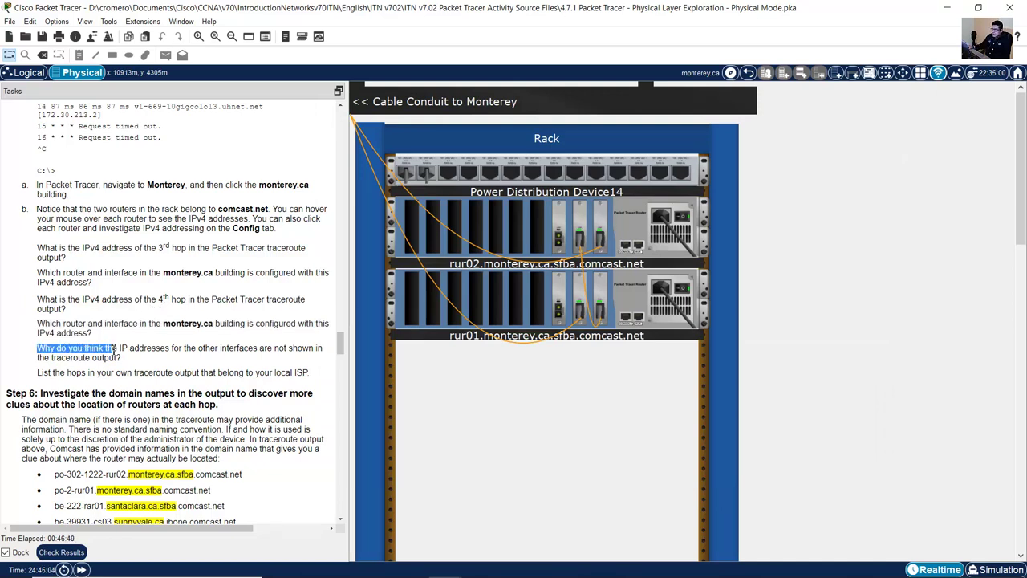
click(123, 349)
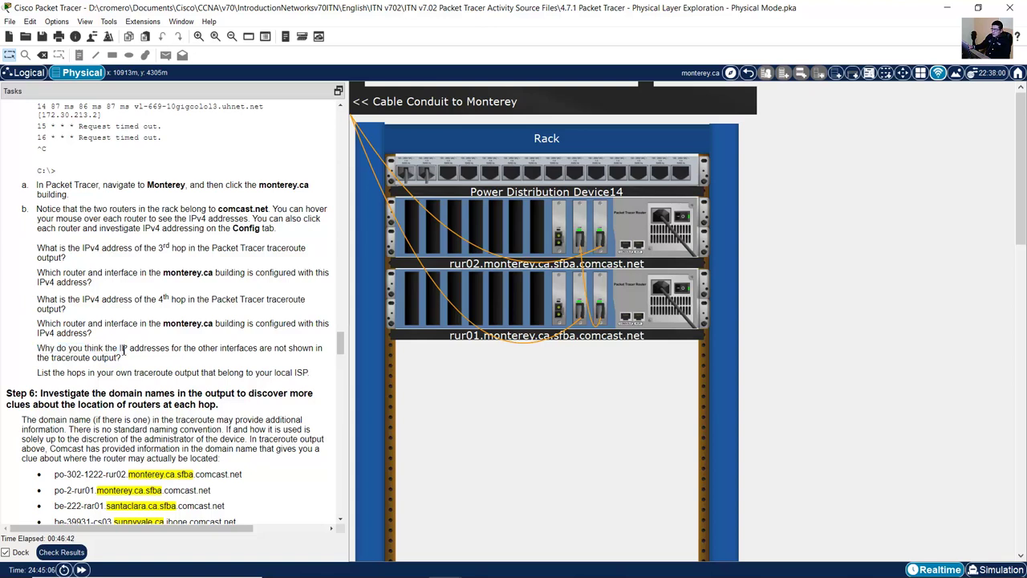
drag(42, 350, 128, 364)
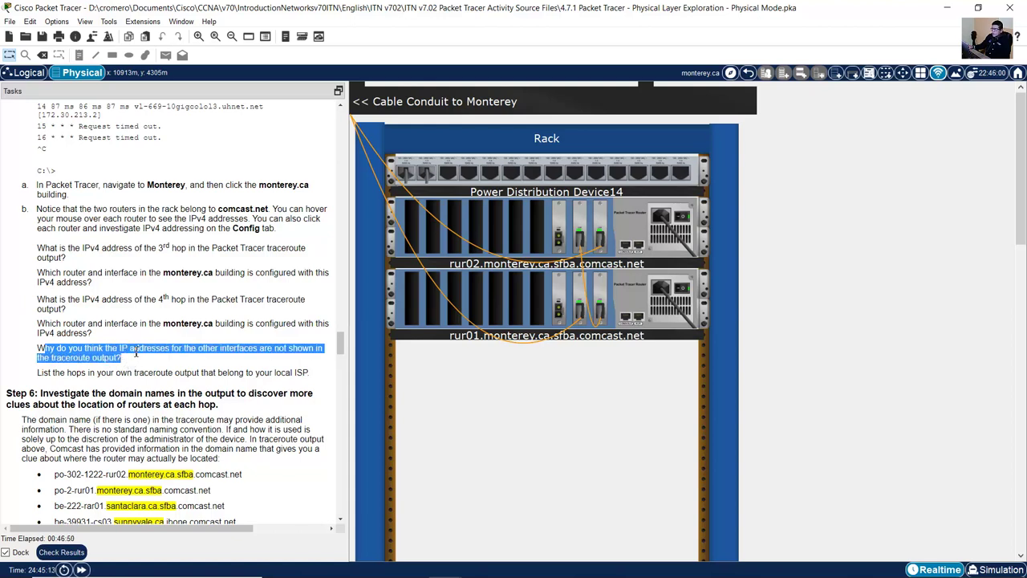
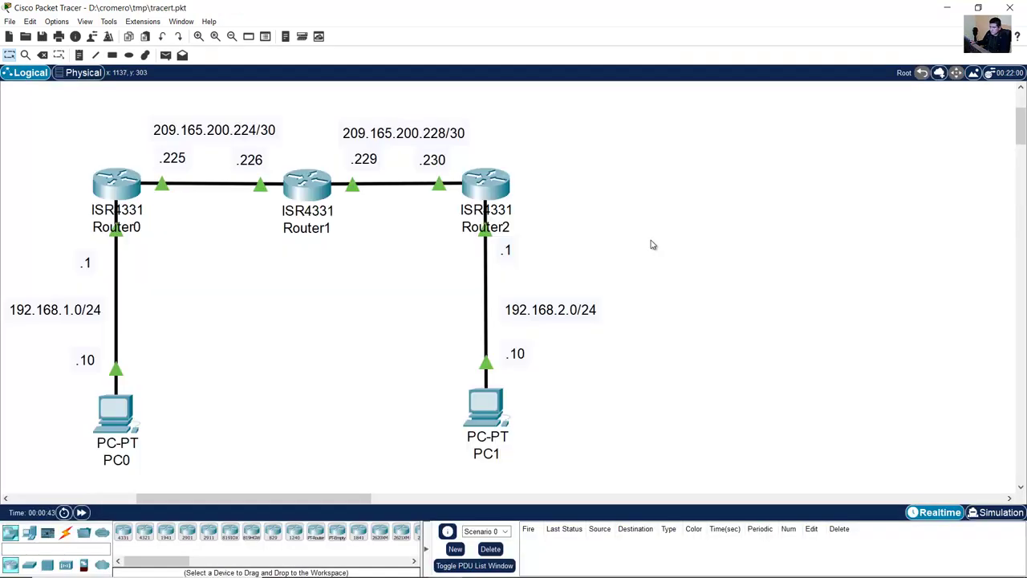
Step: Outline PC0 and PC1 with selection boxes in the tracert.pkt topology to point out the trace's endpoints
drag(194, 341, 36, 457)
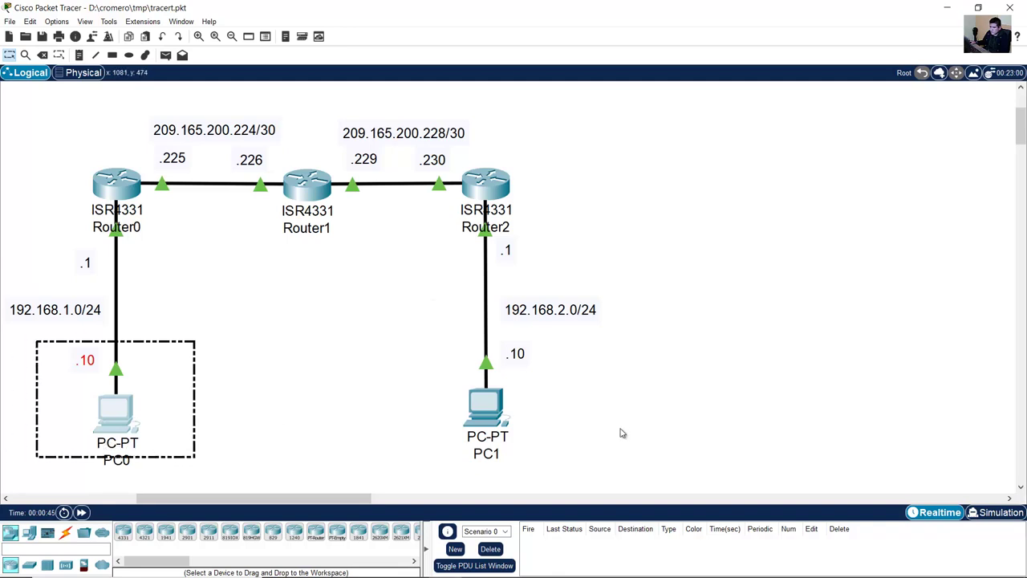
drag(615, 457, 414, 298)
click(305, 321)
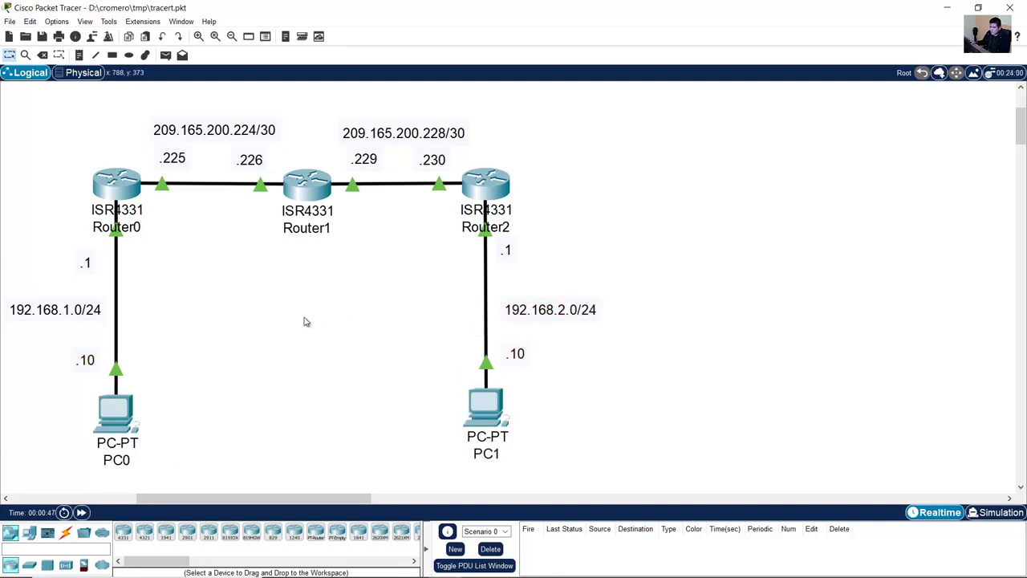
drag(201, 367, 54, 459)
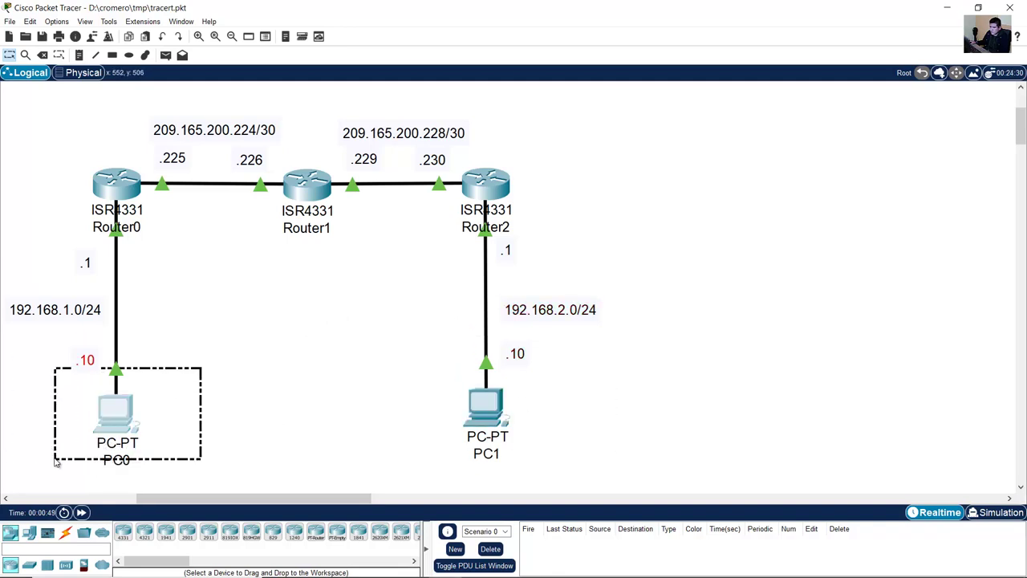
Step: Open PC0's Command Prompt and move its window clear of the topology
double_click(134, 414)
drag(451, 114, 752, 146)
click(725, 158)
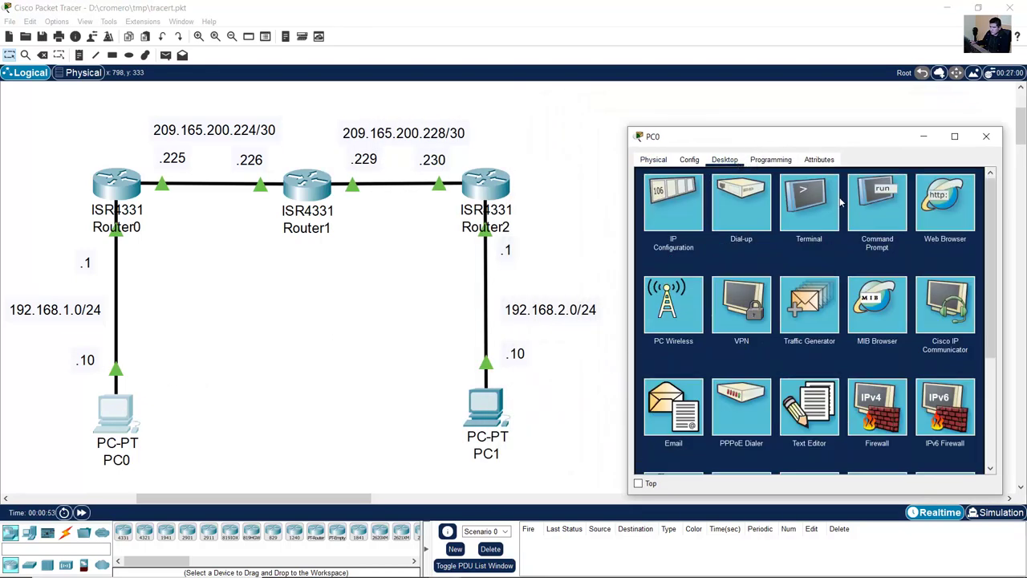
click(876, 212)
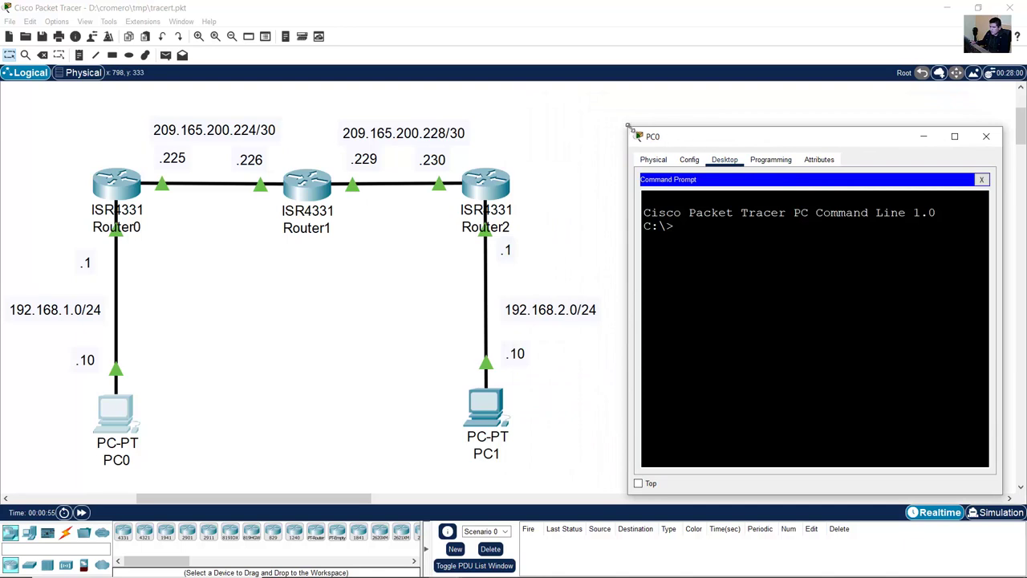
Step: Enlarge PC0's Command Prompt window over the empty workspace and begin a tracert command
drag(643, 138, 565, 88)
text(tracert)
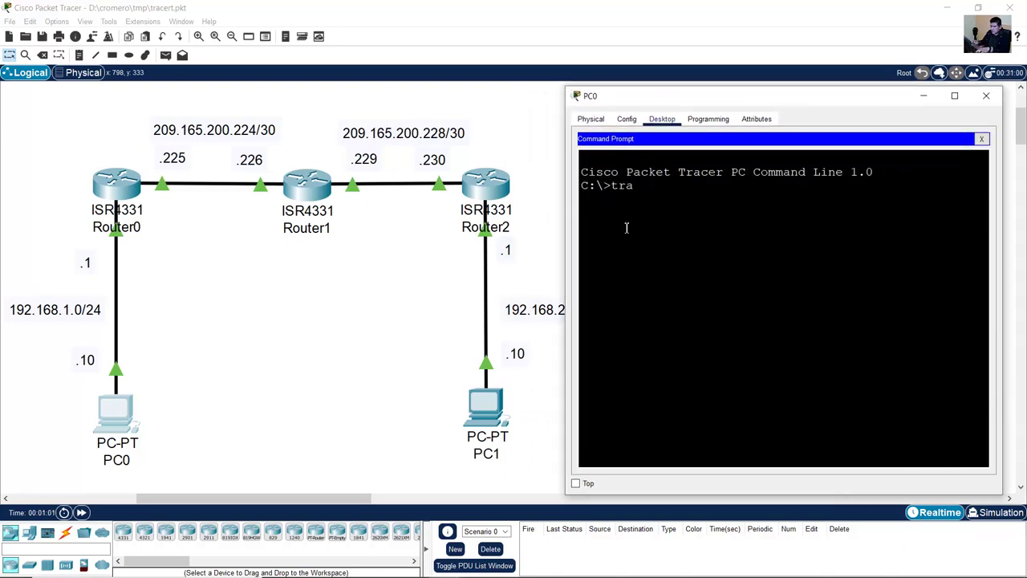
Step: Check PC1's network label 192.168.2.0/24 and host label .10 in the topology to work out the trace's target address
click(401, 332)
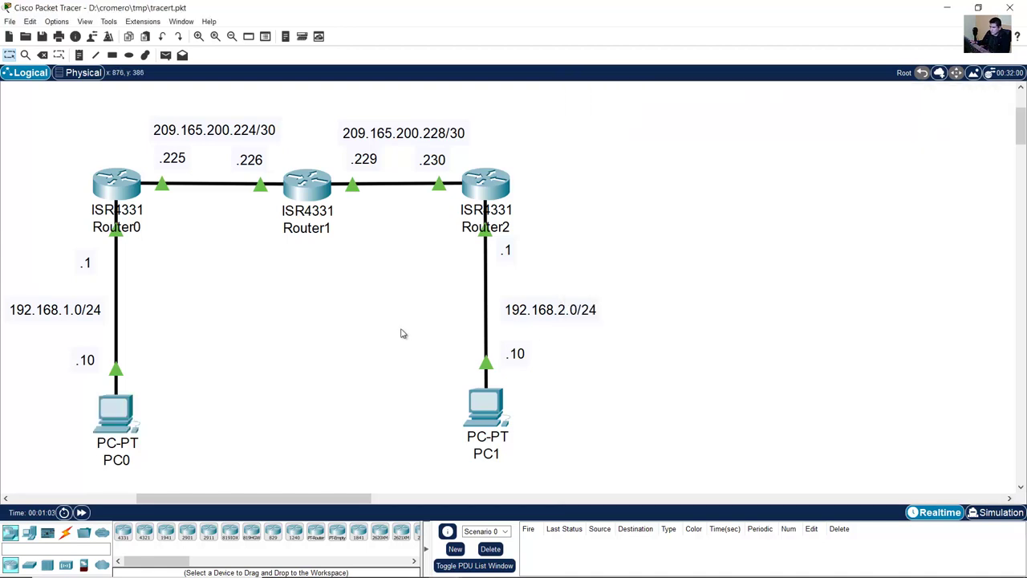
drag(402, 329, 585, 434)
drag(596, 339, 513, 435)
double_click(516, 309)
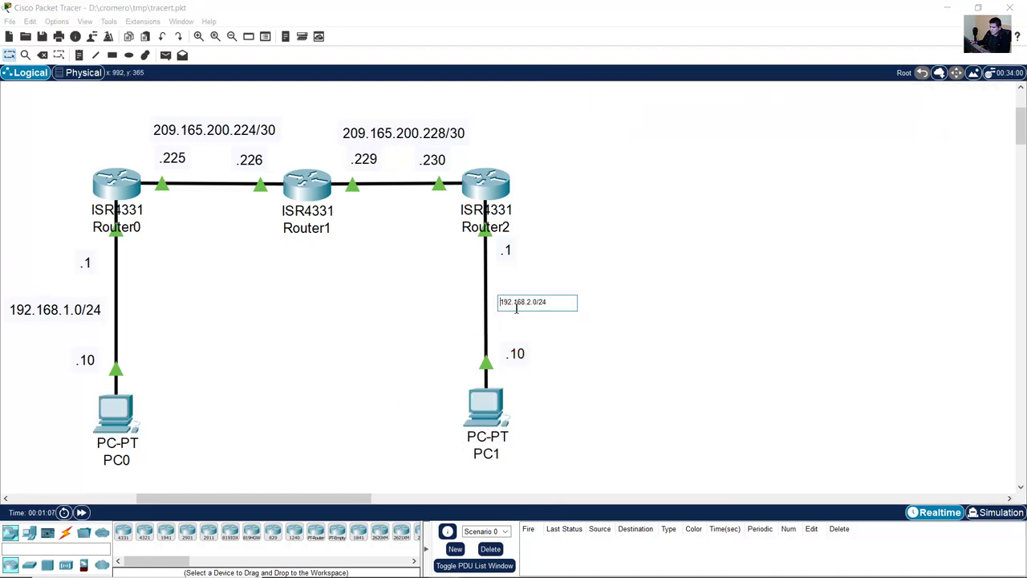
drag(503, 303, 539, 303)
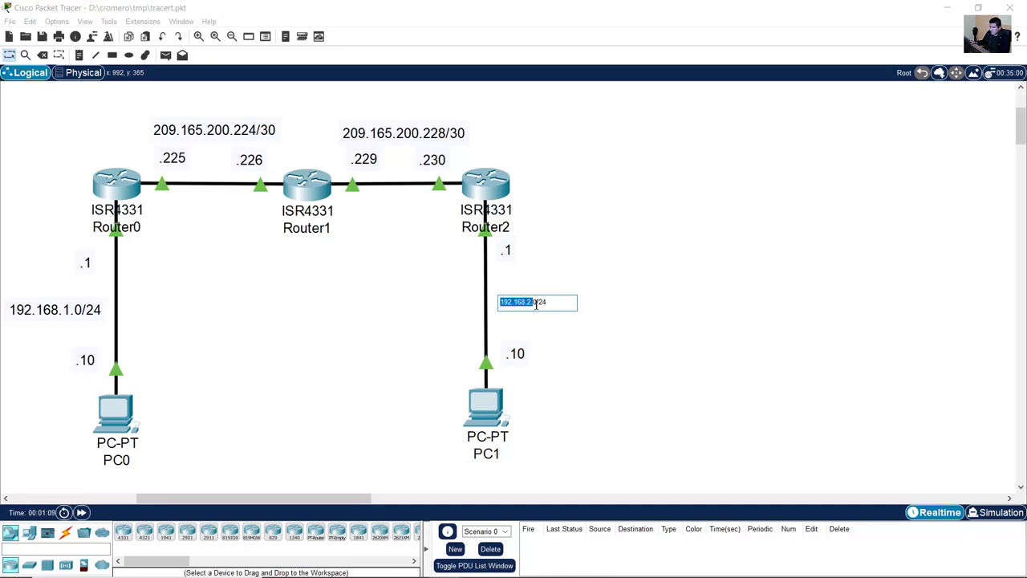
double_click(533, 353)
click(710, 293)
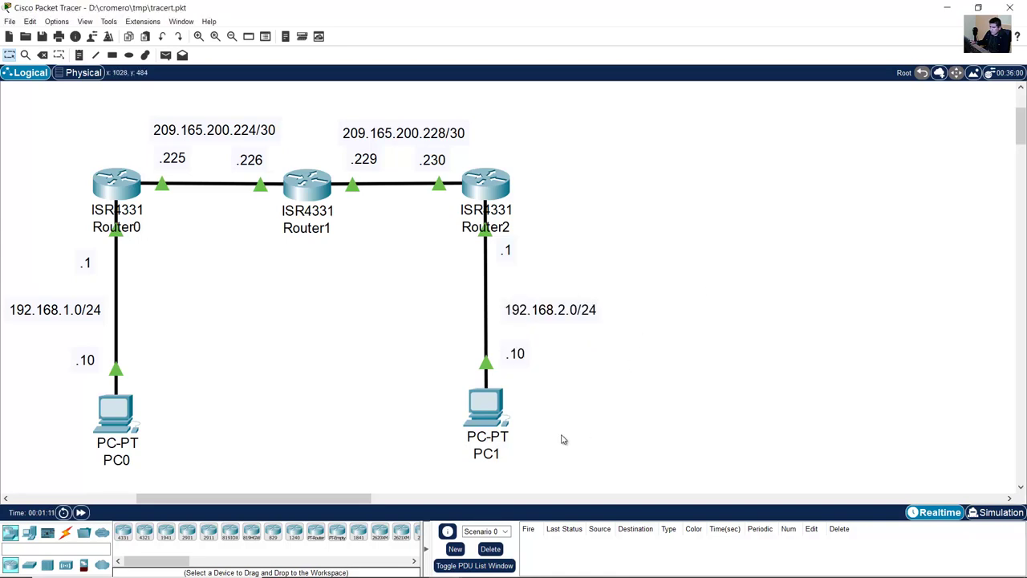
Step: Return to PC0's Command Prompt and run tracert to 192.168.2.10
click(122, 418)
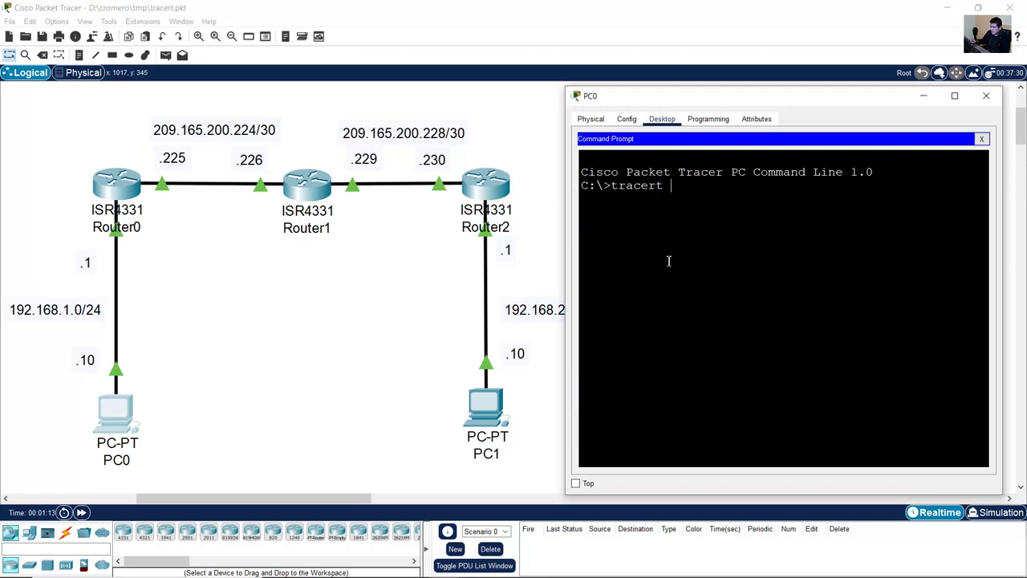
text(192.168.2.1)
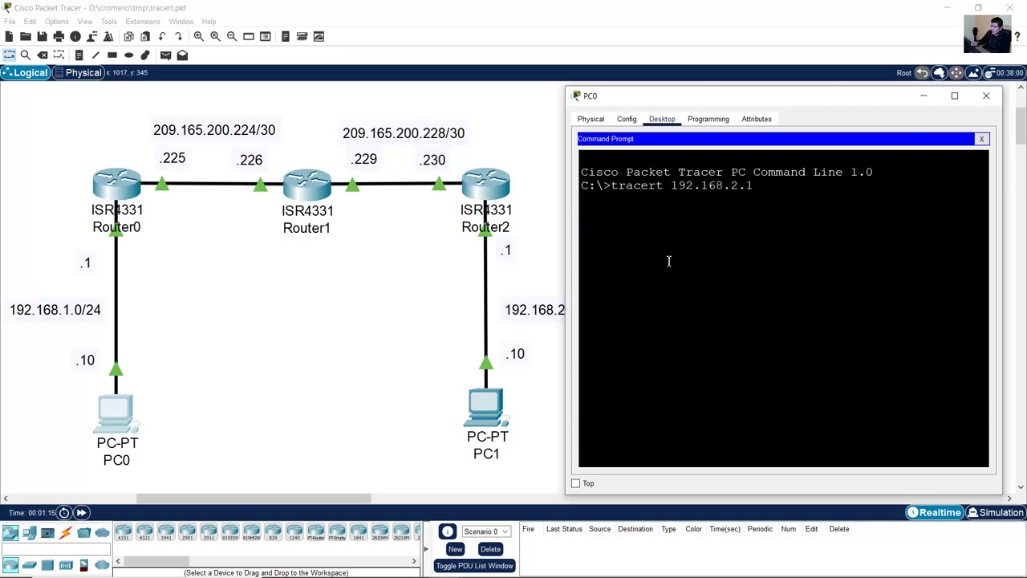
text(0)
key(Return)
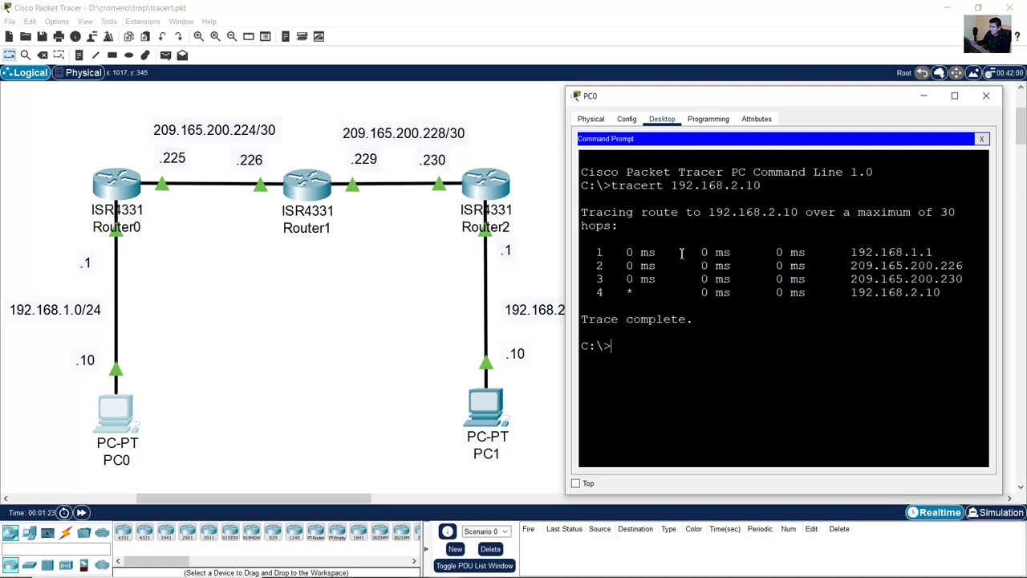
Step: Highlight the trace's closing line in PC0's Command Prompt to check that the trace has finished
drag(618, 211, 670, 347)
click(631, 333)
drag(589, 322, 722, 321)
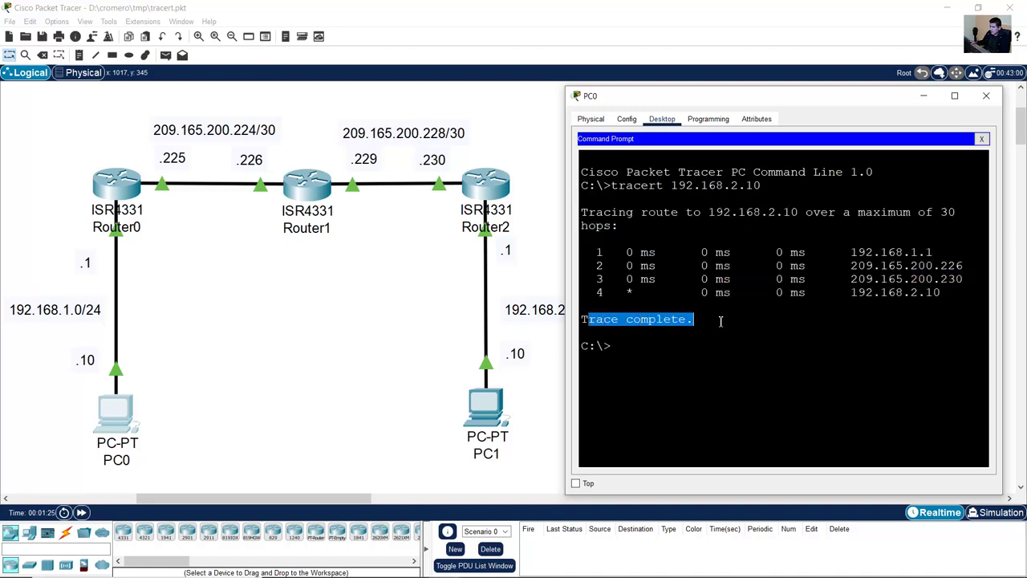
click(727, 347)
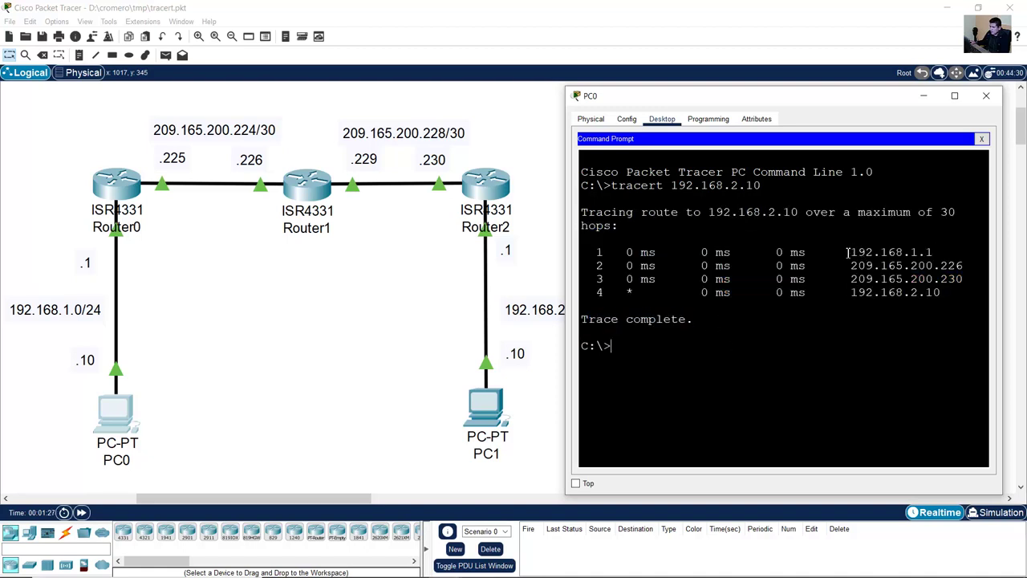
Step: Highlight the first hop's address, 192.168.1.1, and outline PC0 and Router0's matching .1 interface label in the topology
drag(847, 253, 941, 254)
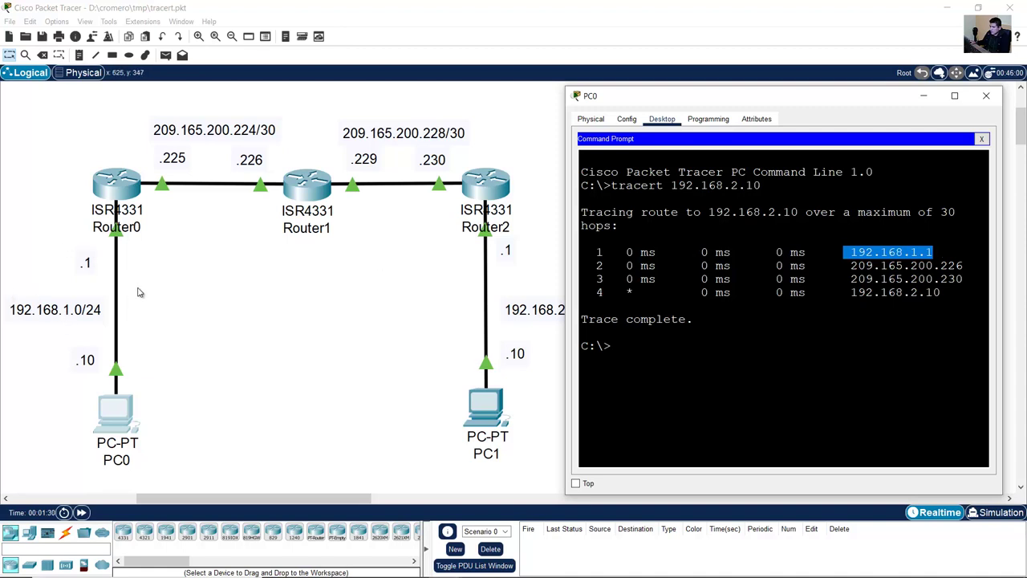
click(138, 292)
drag(164, 347, 89, 456)
click(127, 266)
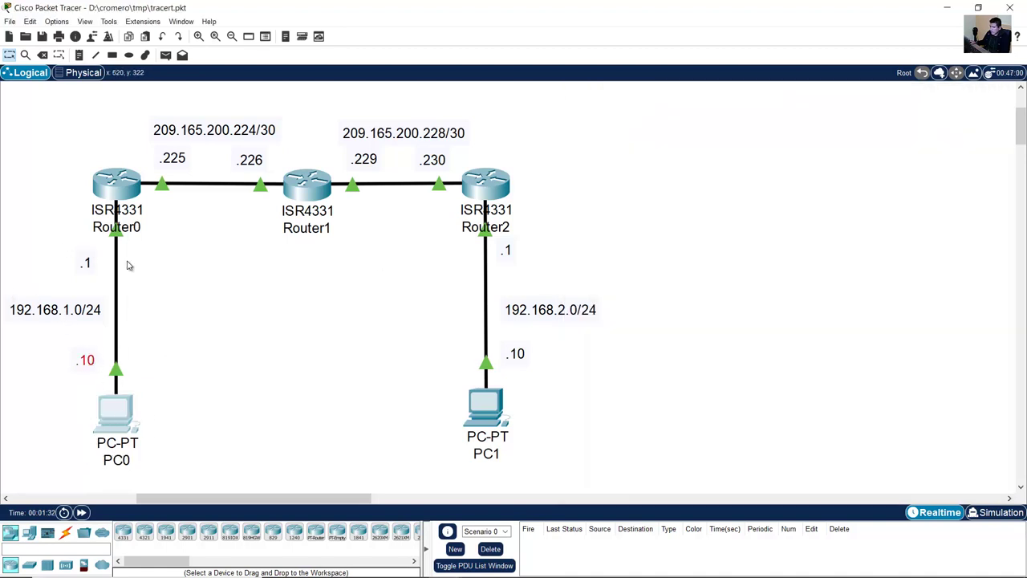
drag(77, 232, 55, 229)
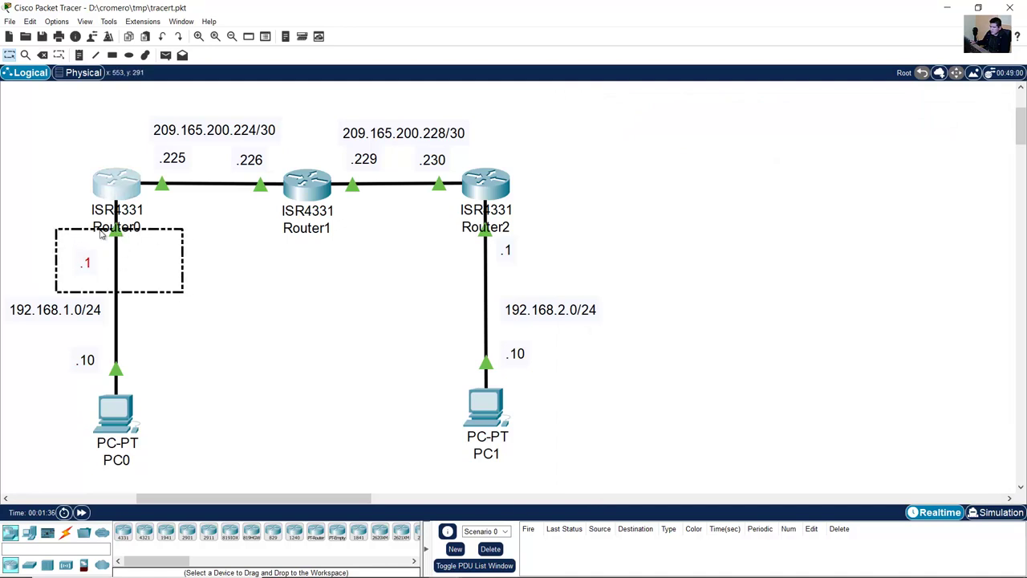
click(100, 233)
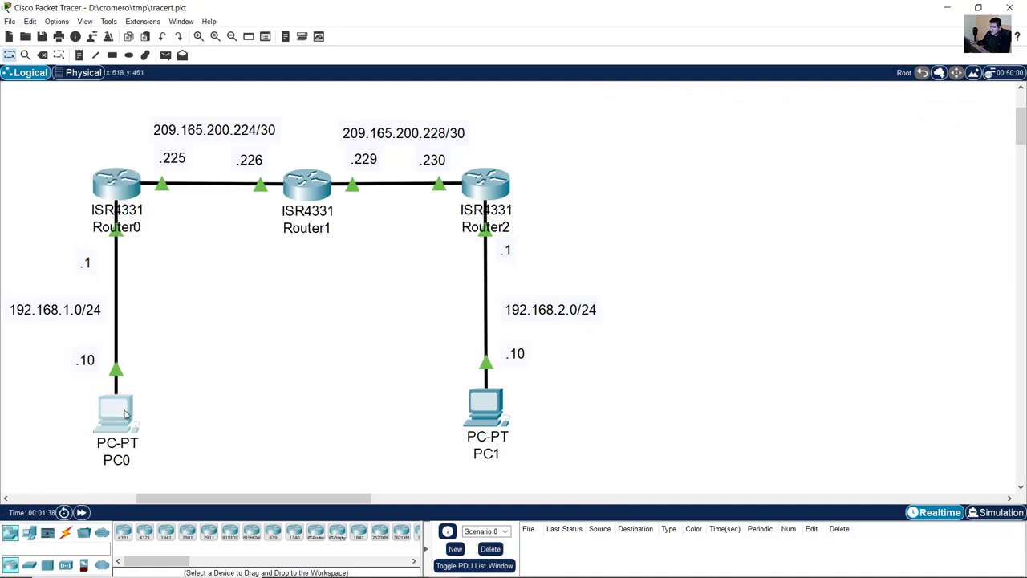
Step: Highlight the second hop's address, 209.165.200.226, in PC0's trace and mark the matching .226 interface label beside Router1
click(117, 412)
drag(933, 252, 840, 252)
drag(610, 267, 961, 267)
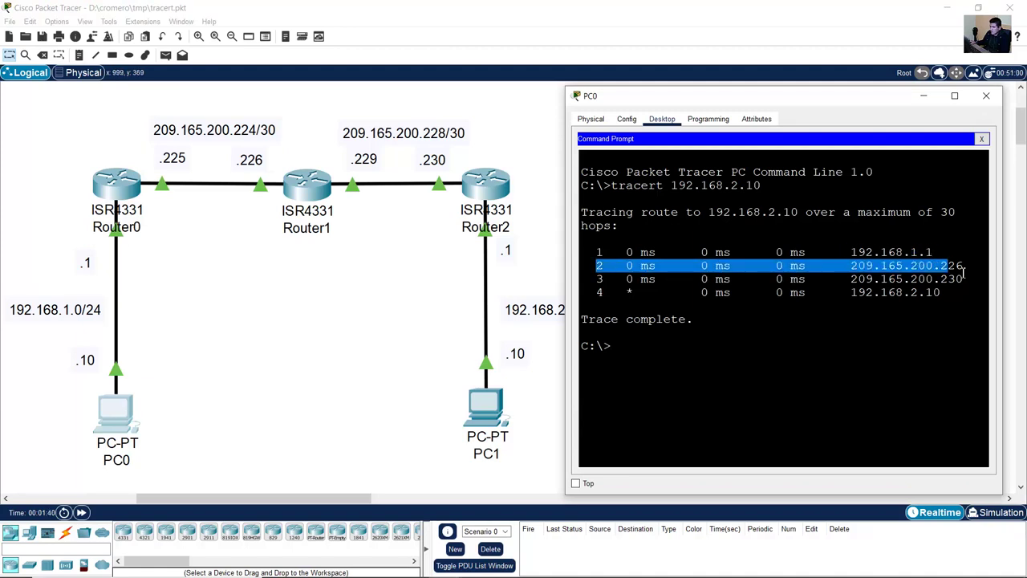
click(862, 268)
drag(851, 266, 960, 265)
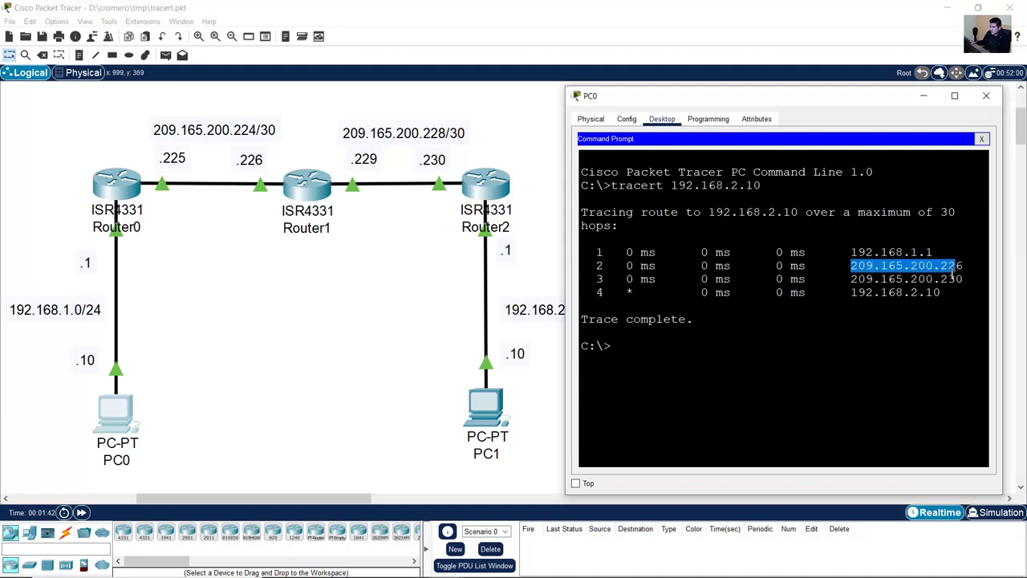
drag(268, 234, 232, 166)
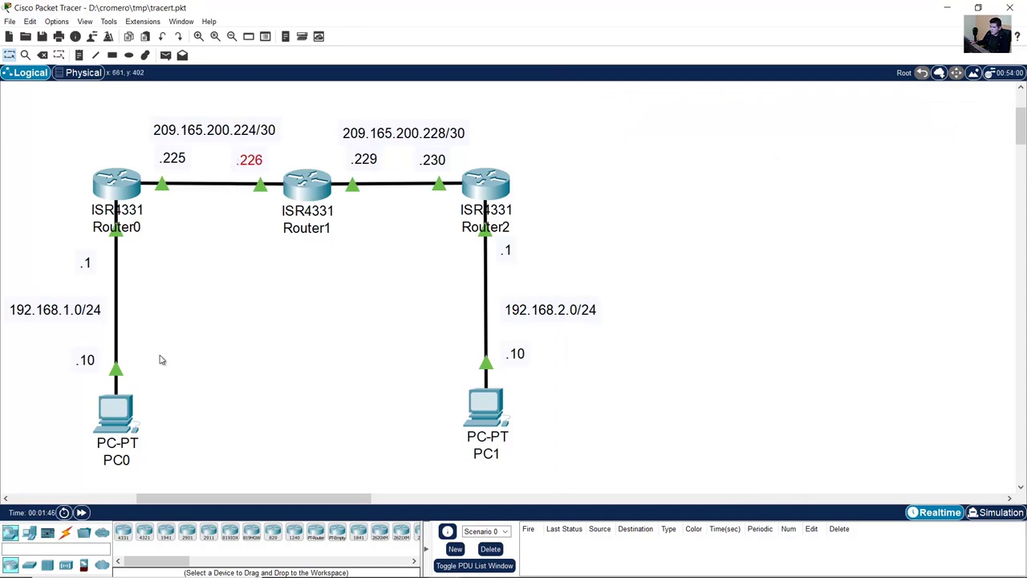
Step: Highlight the third hop, 209.165.200.230, in PC0's trace and outline the matching .230 interface label beside Router2
click(115, 412)
click(594, 279)
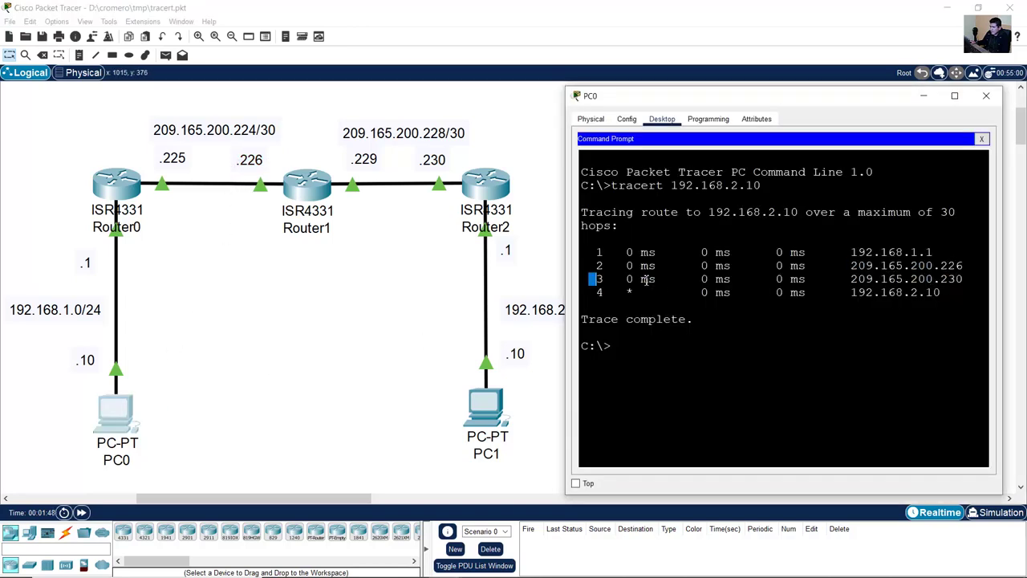
drag(646, 279, 971, 279)
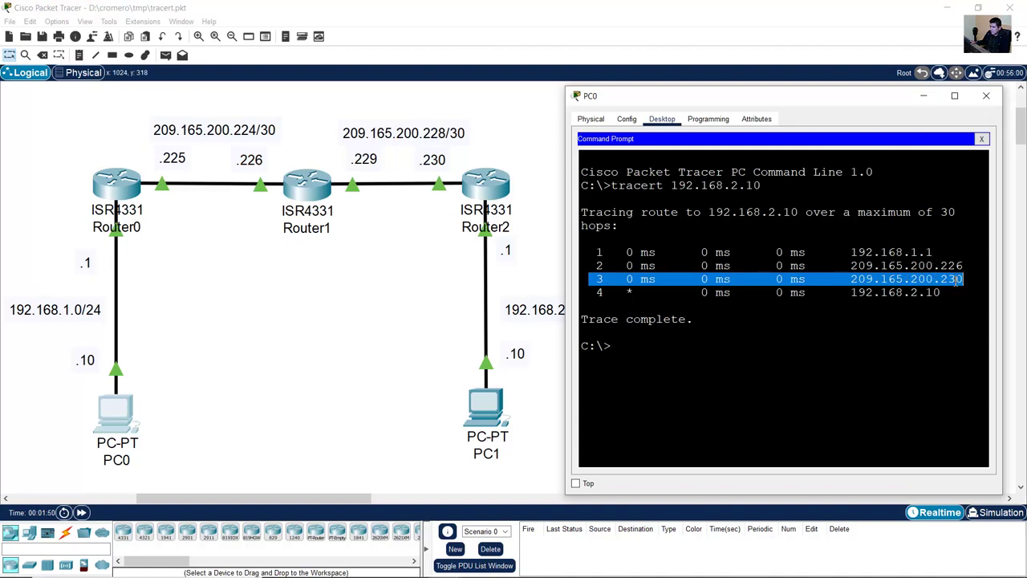
click(449, 234)
drag(449, 232, 400, 146)
Step: Highlight the fourth hop, 192.168.2.10, in PC0's trace and outline PC1 with its .10 label as the destination
click(130, 412)
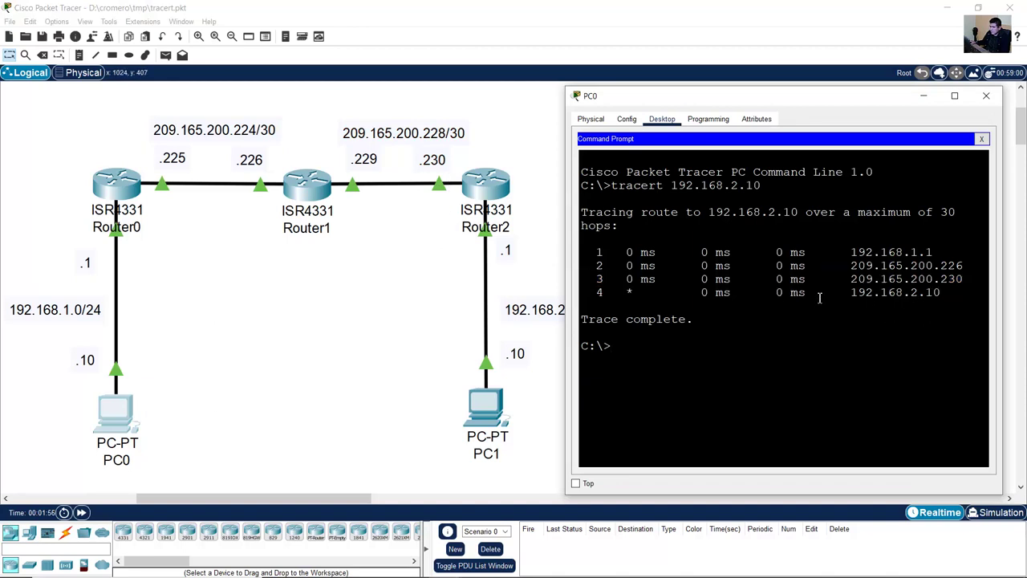
drag(594, 299, 963, 299)
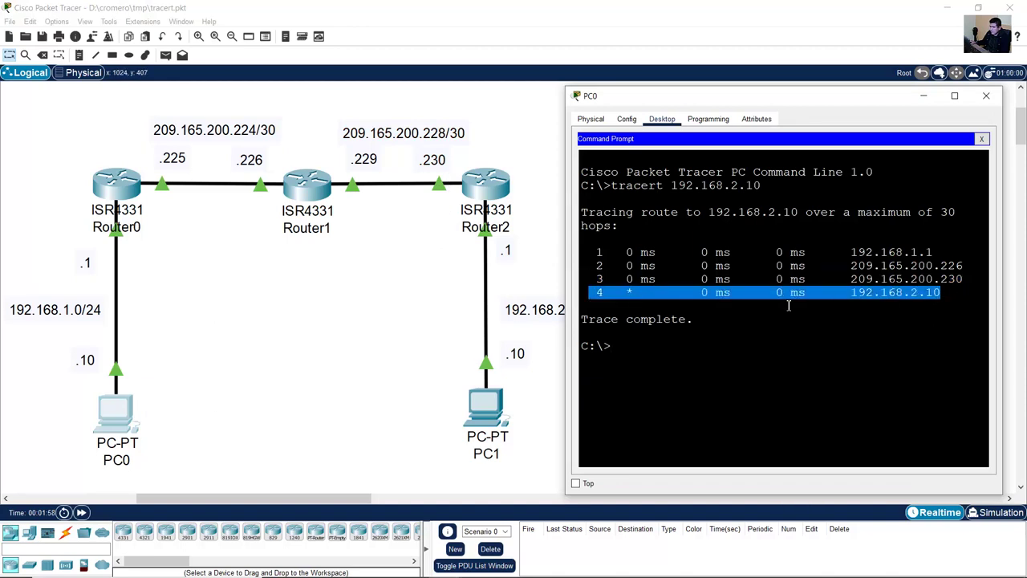
click(445, 323)
drag(407, 340, 592, 464)
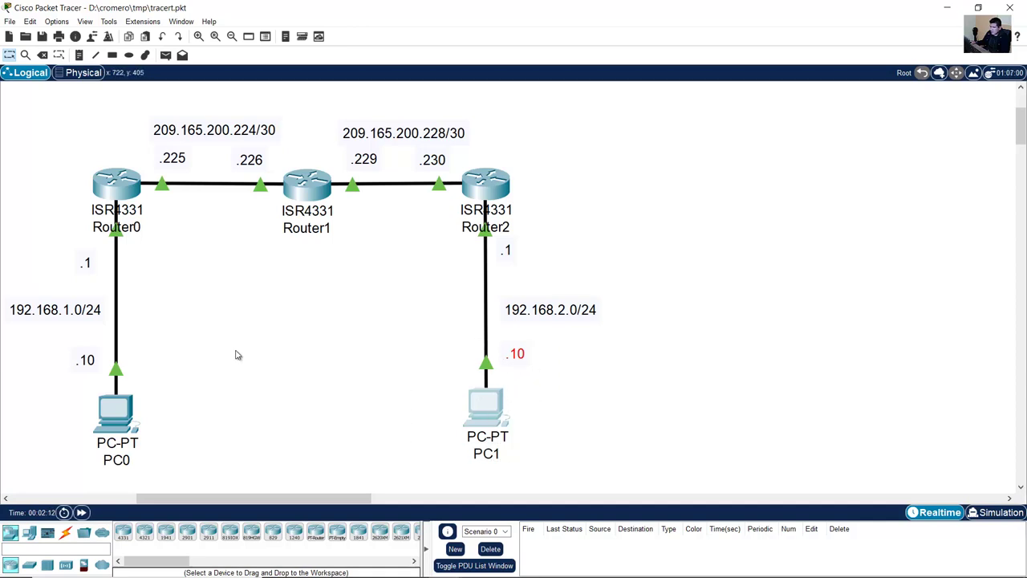
click(237, 354)
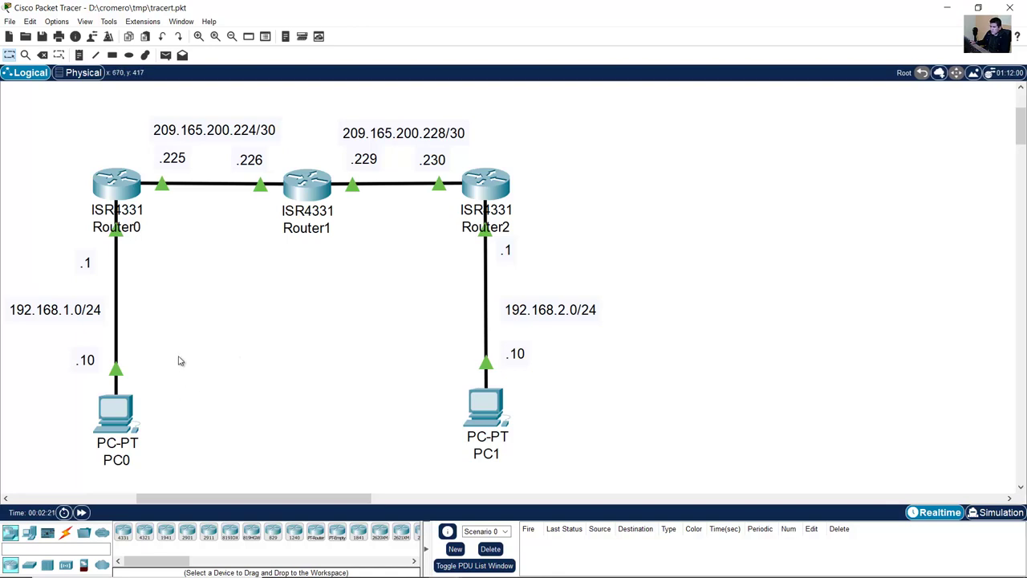
Step: Outline PC0, then the .225, .229 and Router2 .1 interface labels to point out the interfaces missing from the trace
drag(192, 335, 63, 455)
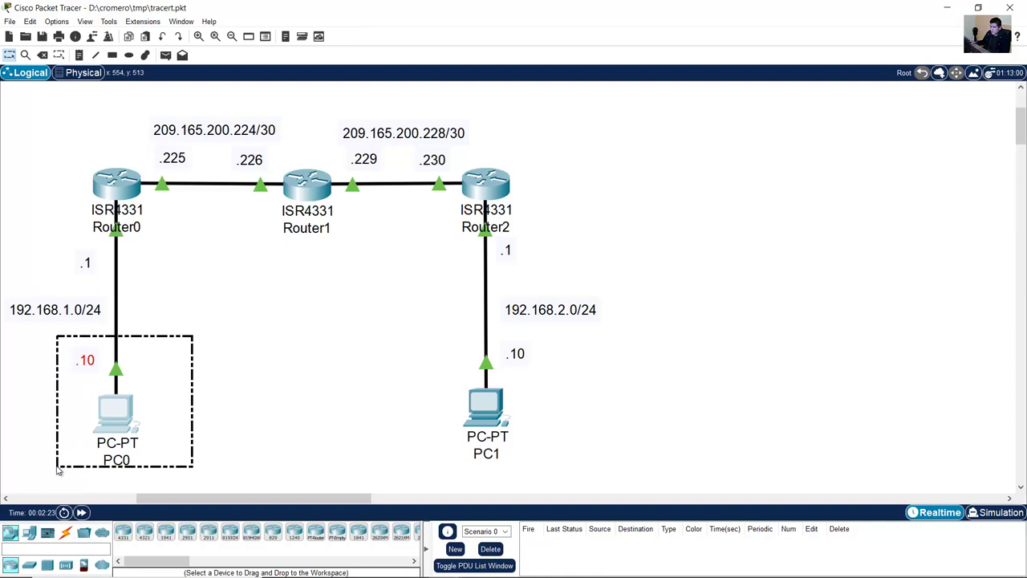
click(144, 259)
drag(191, 223, 163, 158)
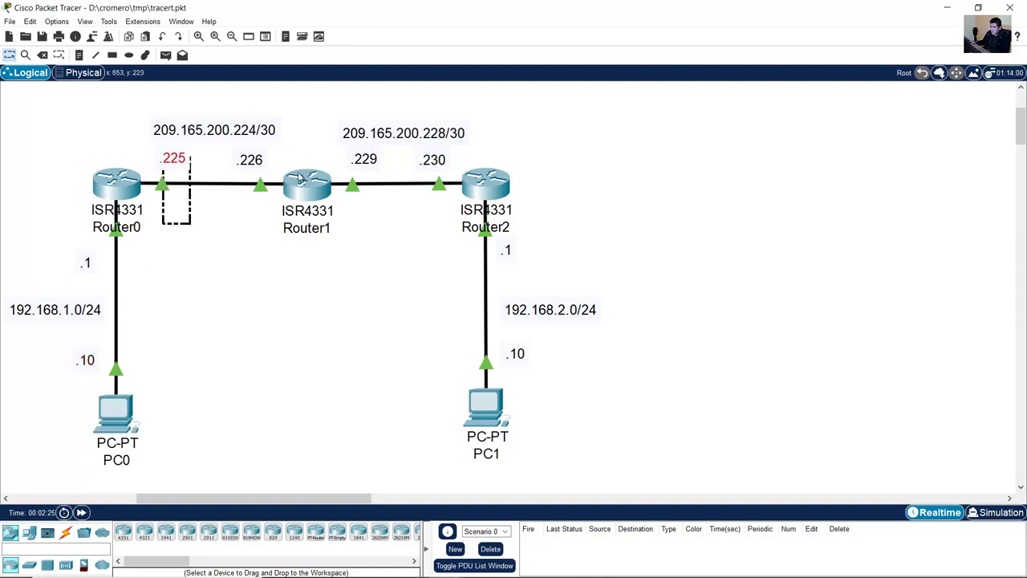
drag(379, 228, 345, 151)
drag(560, 267, 476, 224)
Step: Return to the 4.7.1 activity instructions and highlight the prompt to list the traceroute hops belonging to the local ISP
click(715, 254)
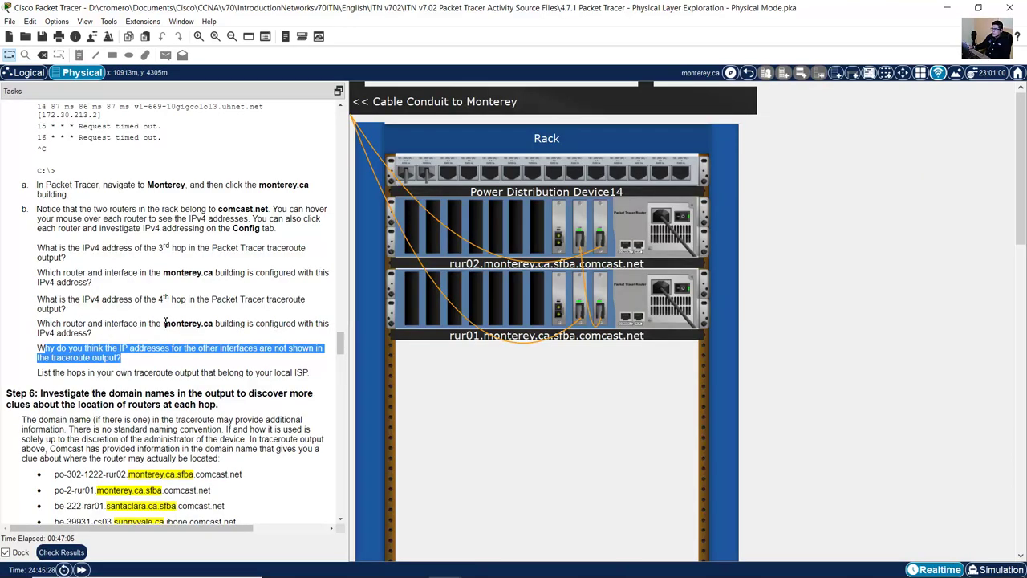
scroll(132, 343, down, 1)
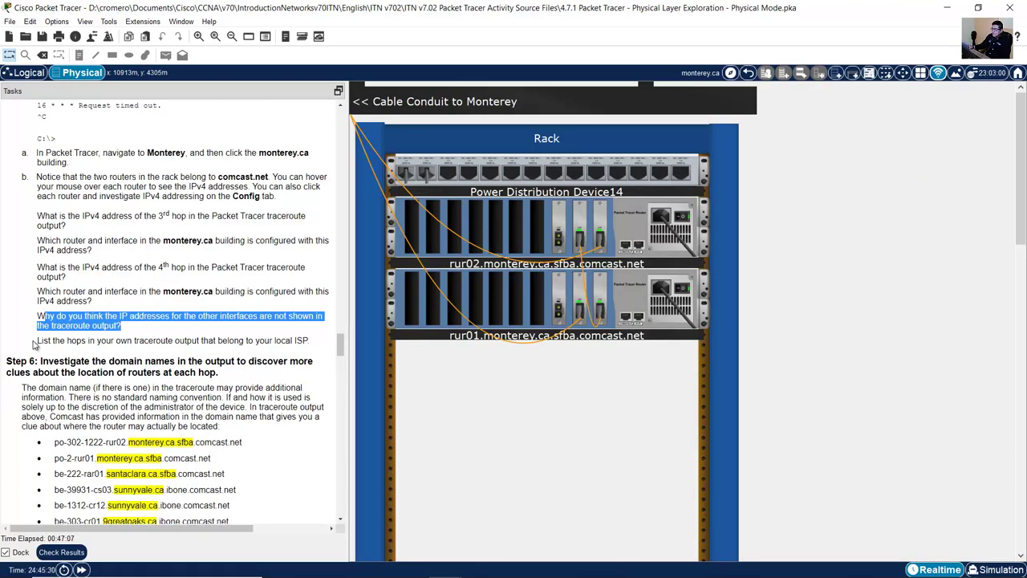
drag(38, 340, 311, 340)
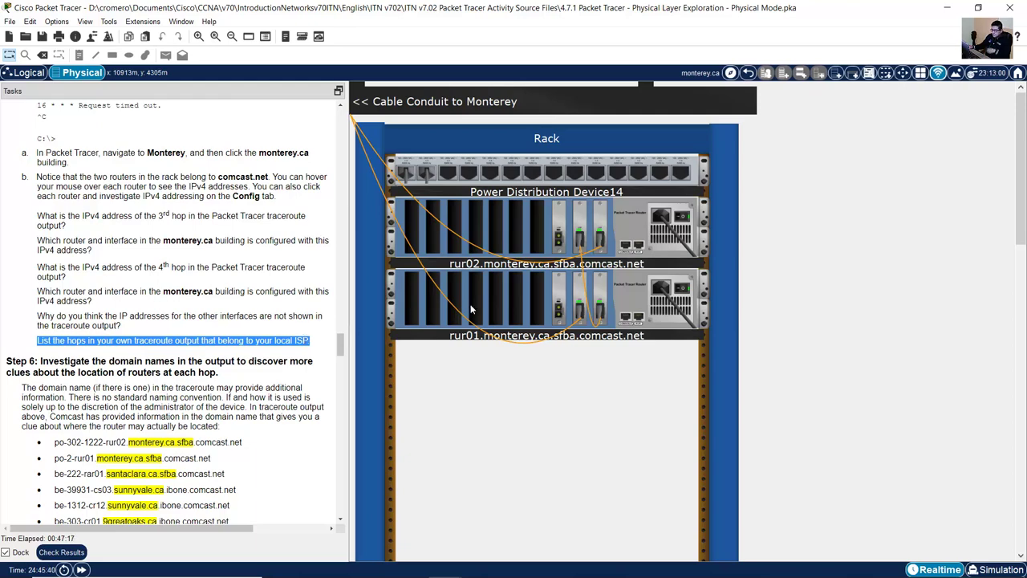
key(super+d)
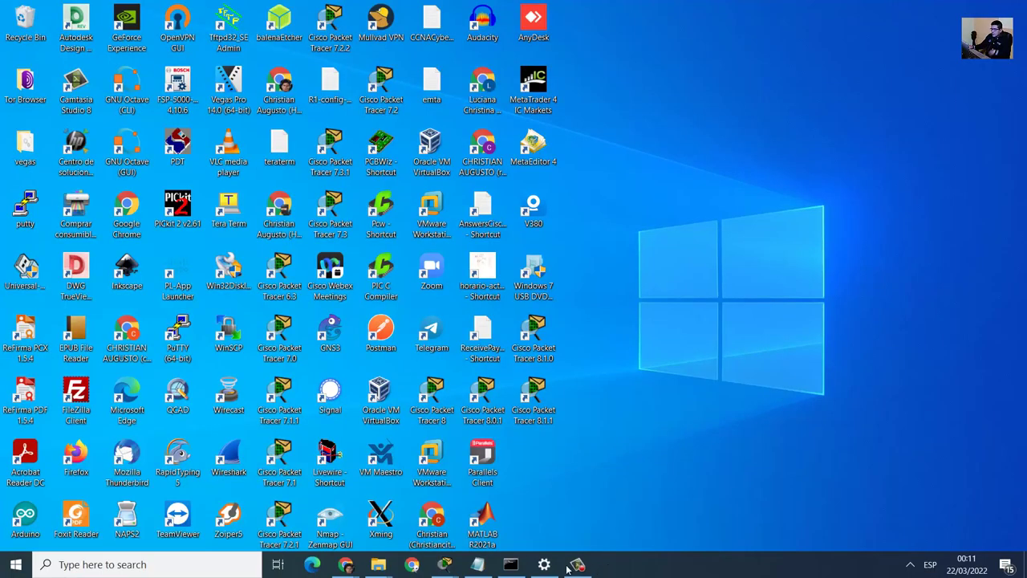
click(509, 563)
drag(277, 274, 534, 401)
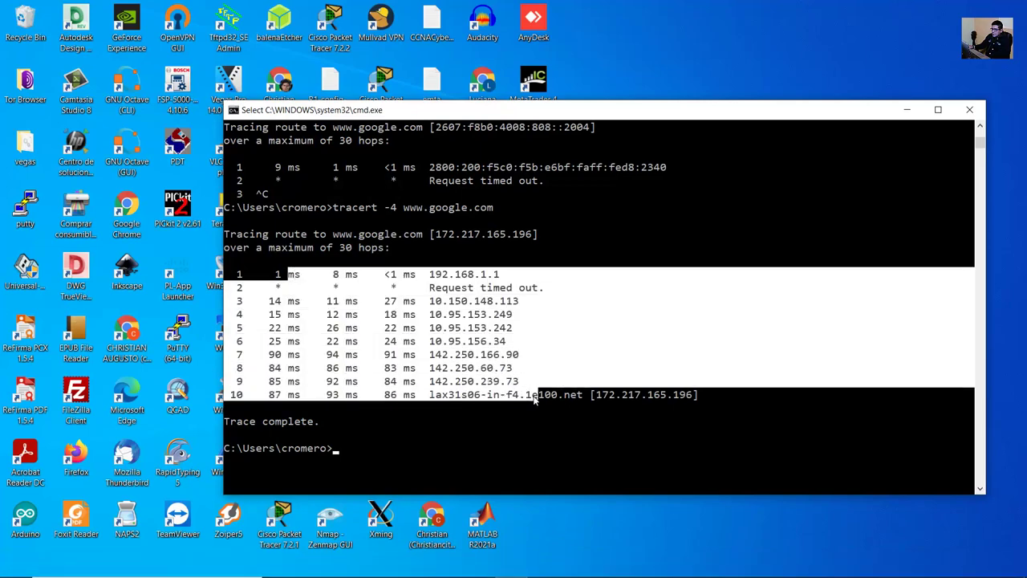
click(457, 367)
drag(276, 275, 717, 395)
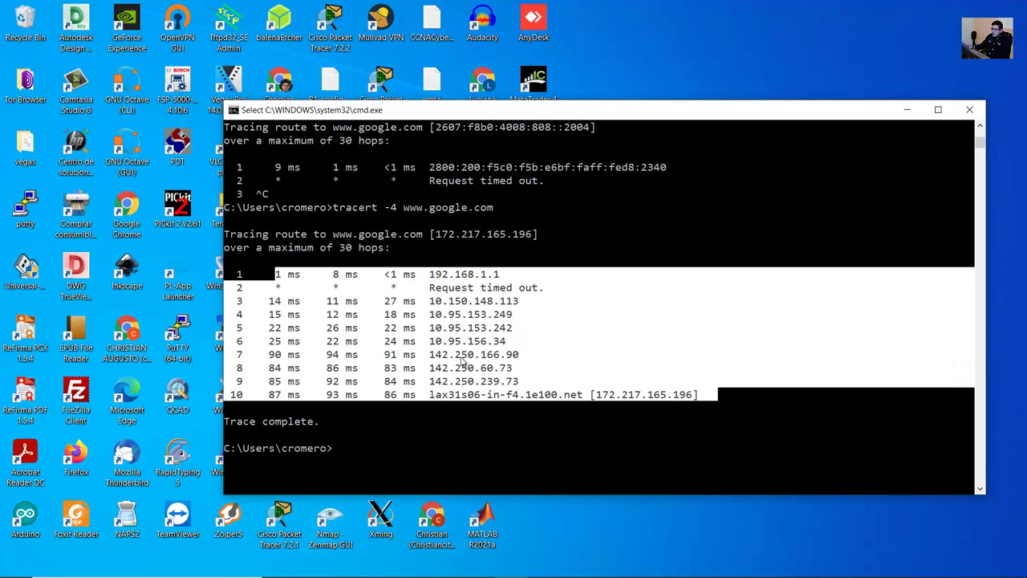
right_click(488, 360)
scroll(490, 358, up, 14)
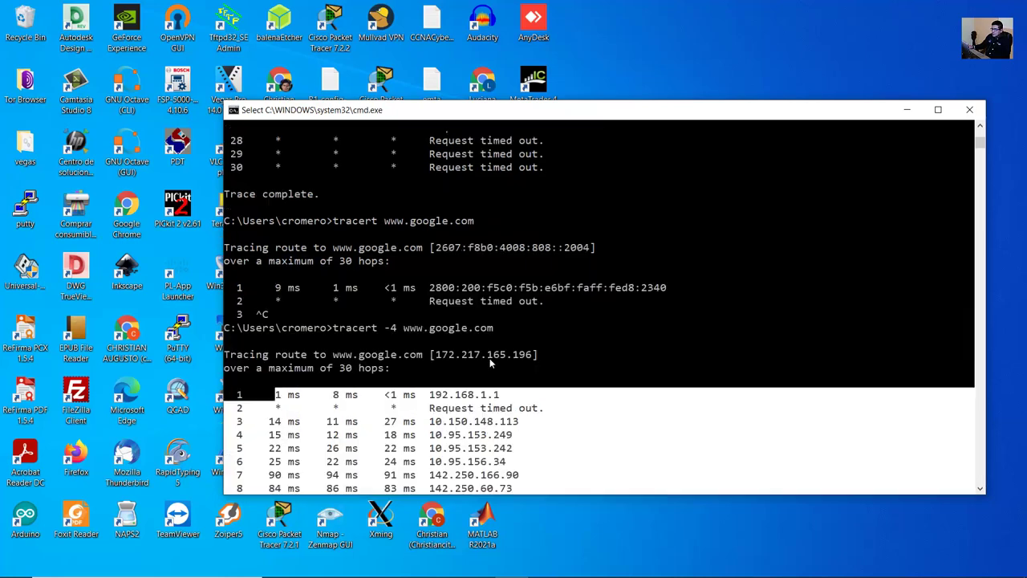
drag(353, 239, 560, 401)
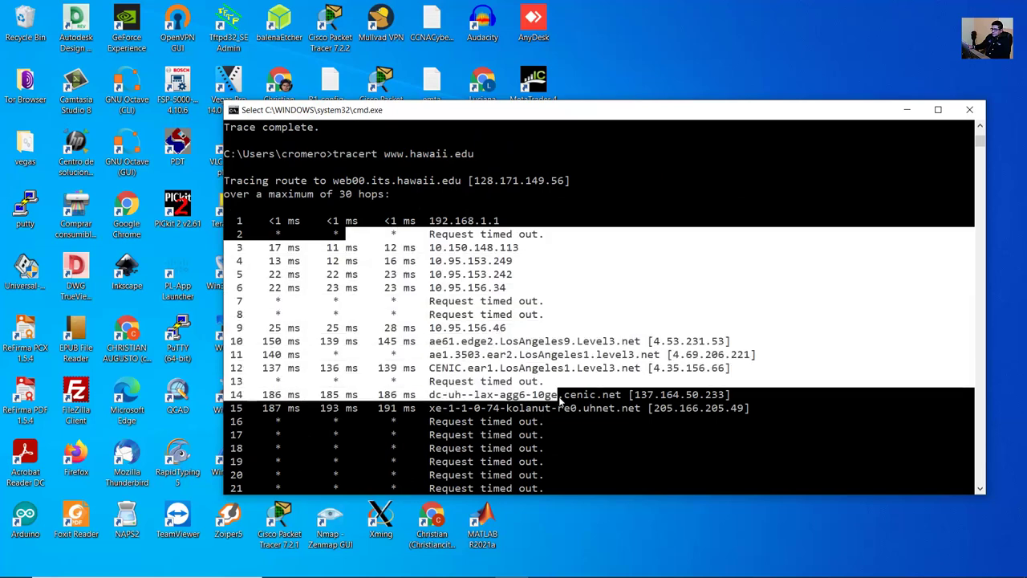
scroll(564, 397, down, 2)
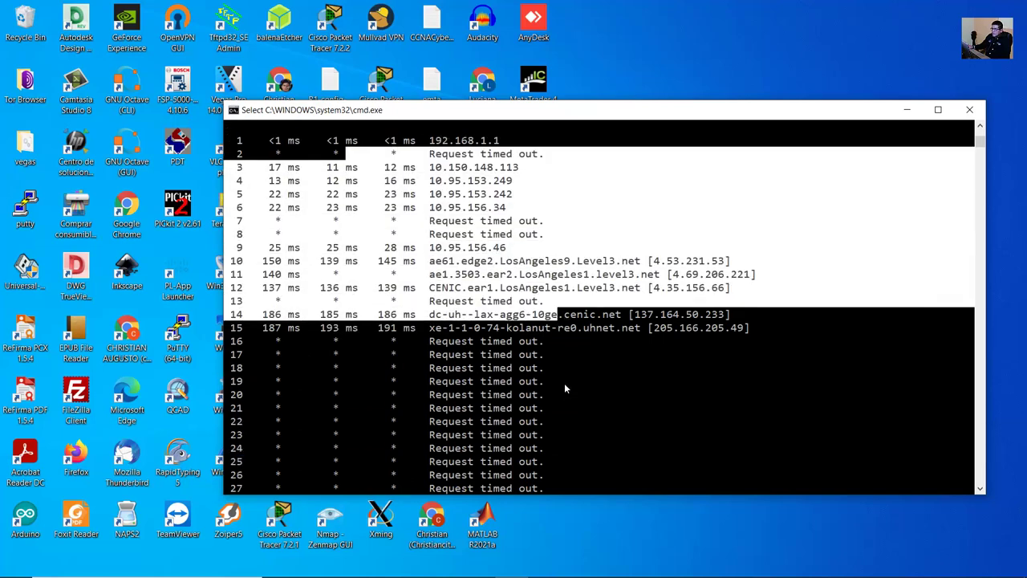
scroll(565, 382, down, 11)
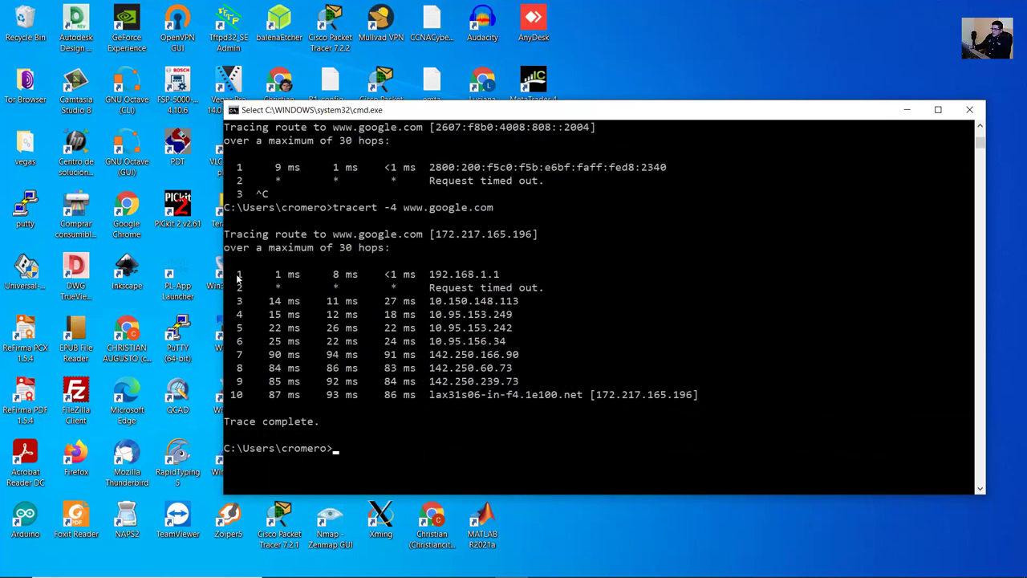
drag(233, 274, 514, 367)
click(496, 341)
drag(241, 289, 544, 341)
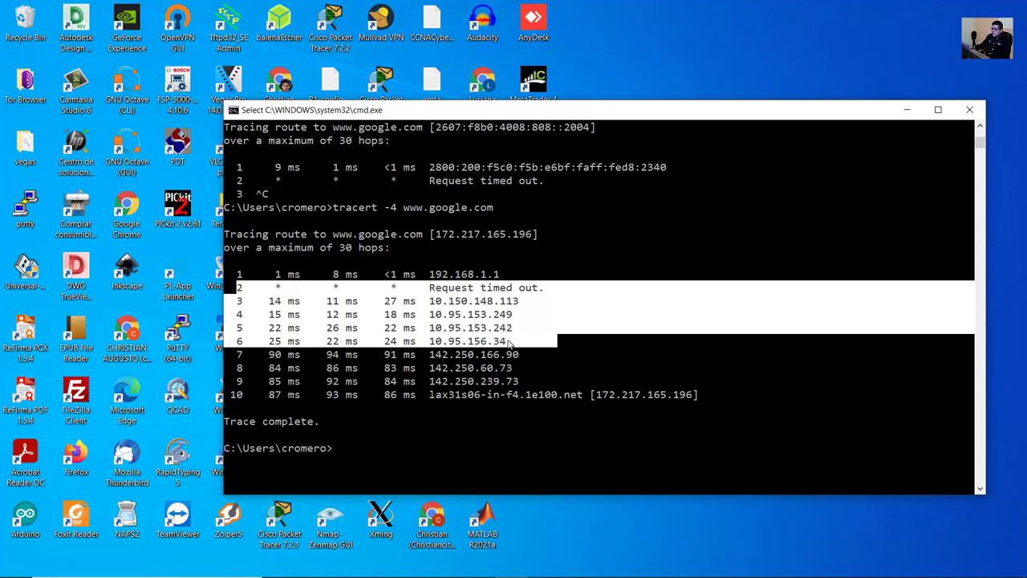
drag(509, 342, 283, 299)
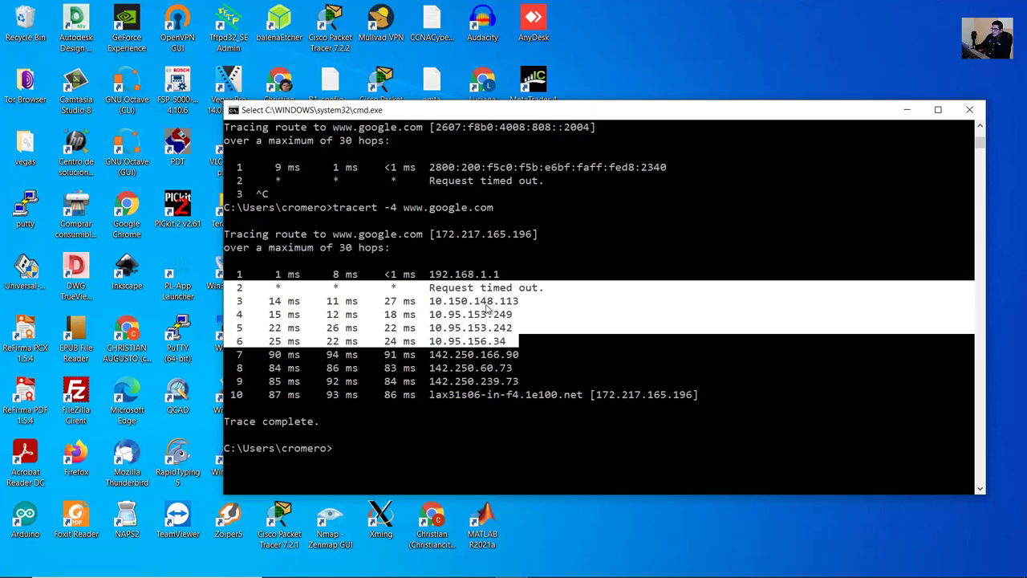
scroll(484, 330, up, 5)
scroll(485, 330, down, 15)
scroll(484, 330, up, 2)
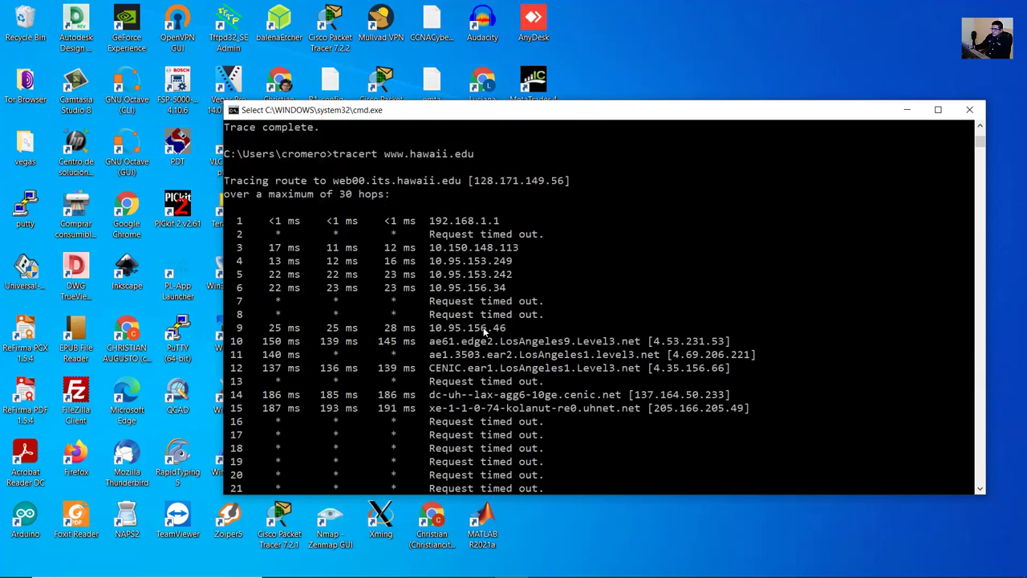
drag(260, 239, 562, 327)
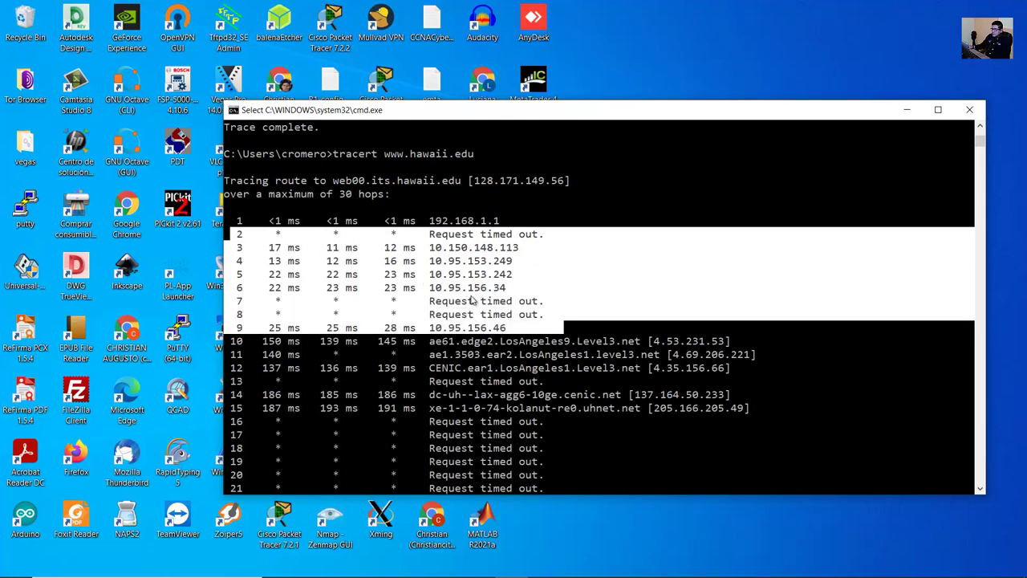
scroll(471, 301, up, 13)
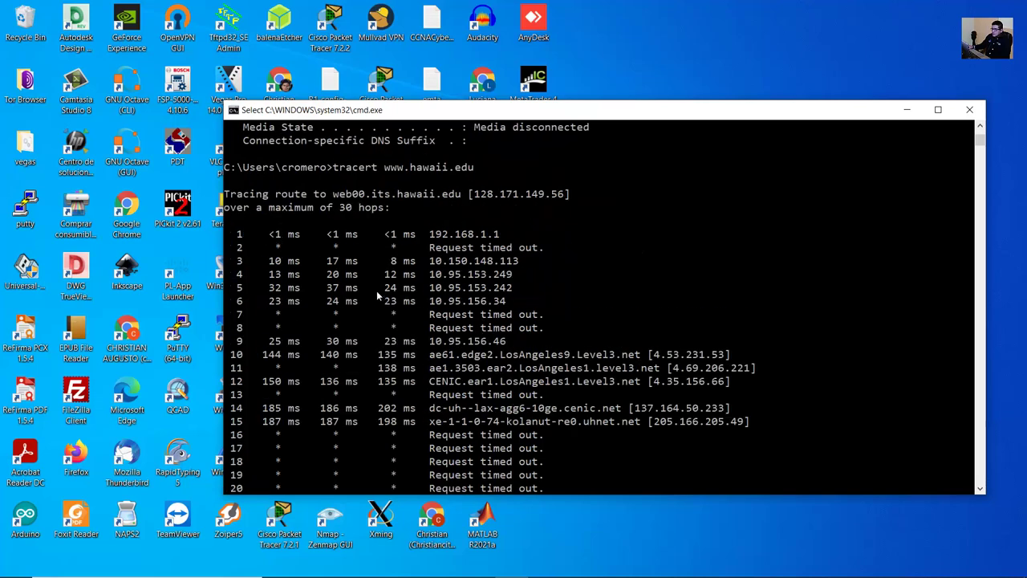
drag(238, 263, 565, 342)
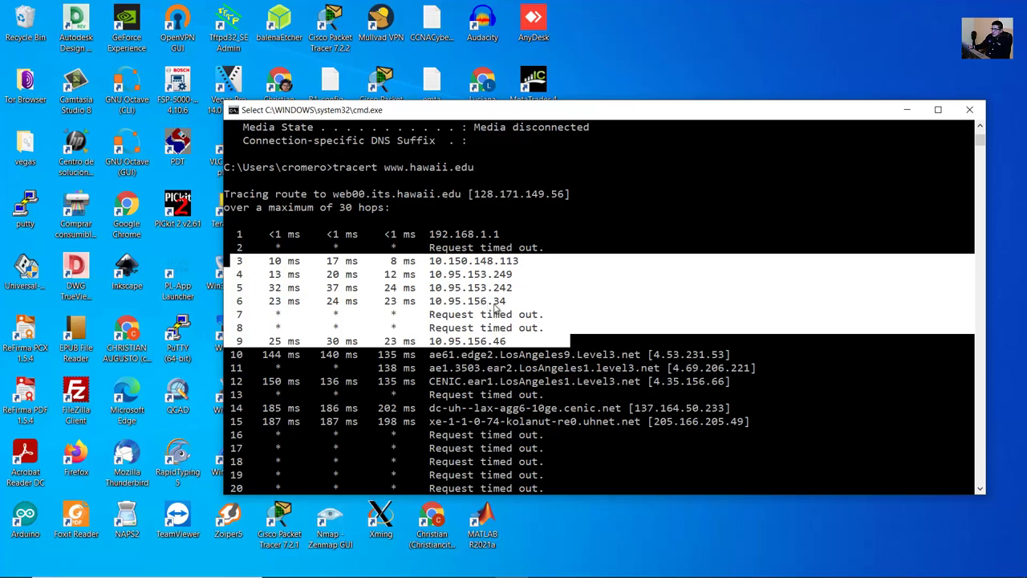
click(501, 319)
drag(507, 342, 222, 251)
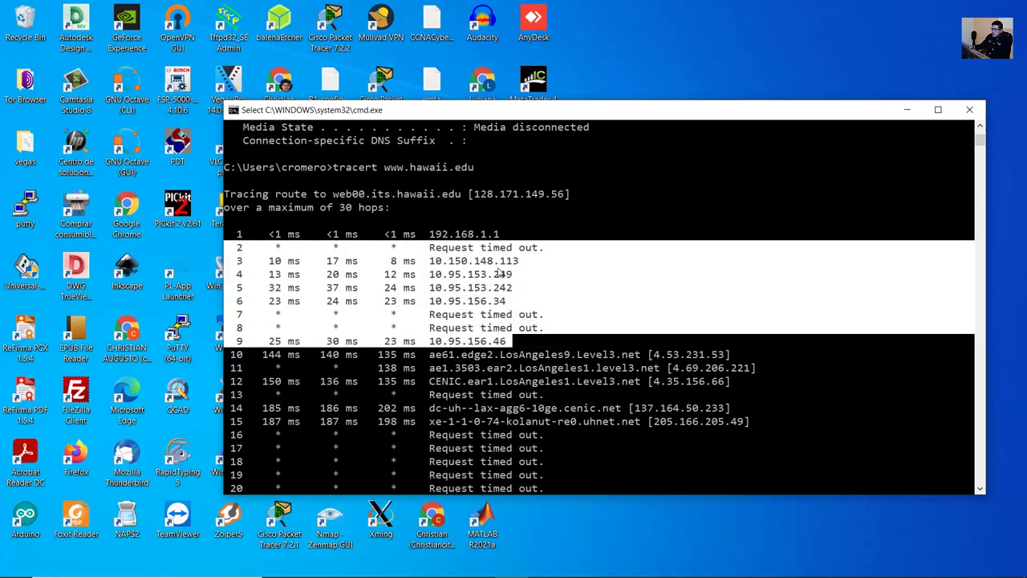
scroll(478, 292, down, 20)
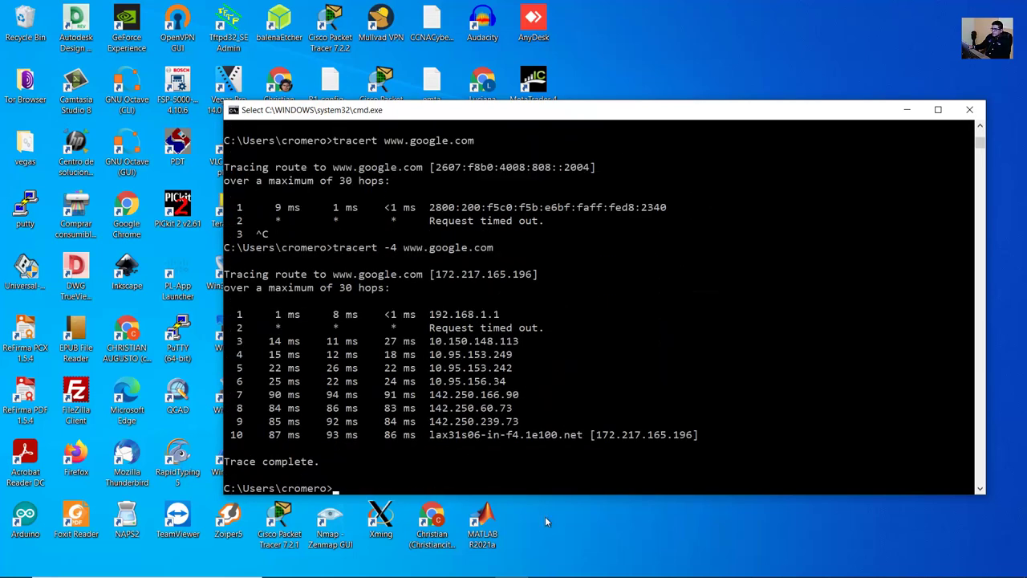
click(445, 564)
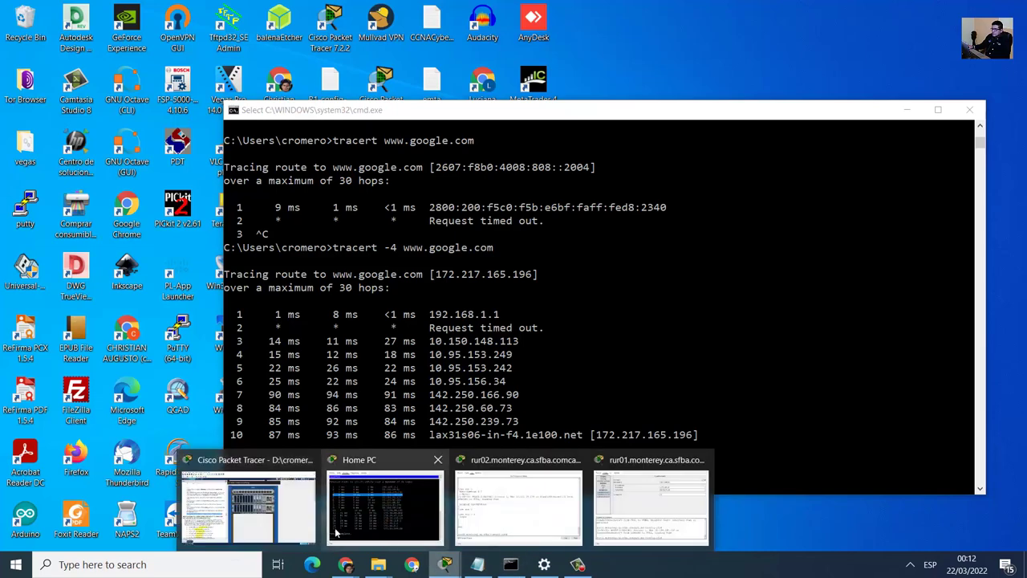
click(267, 517)
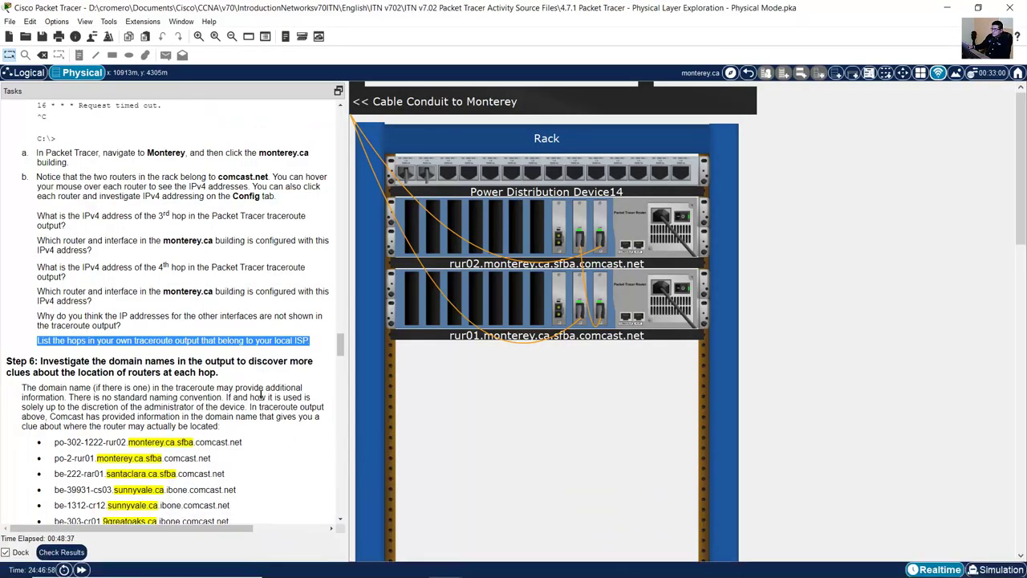
scroll(258, 398, down, 1)
scroll(258, 398, up, 4)
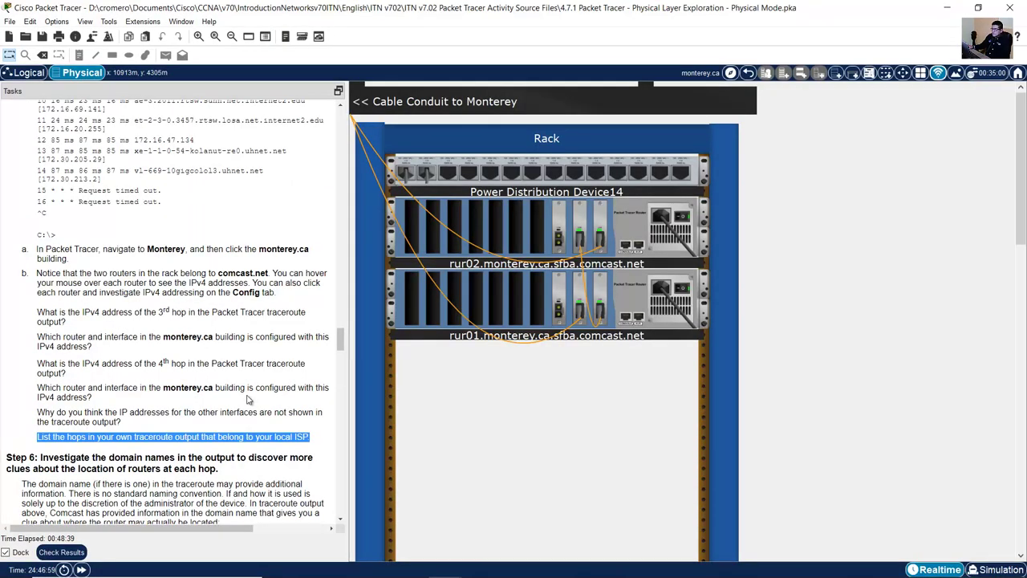
scroll(248, 398, up, 8)
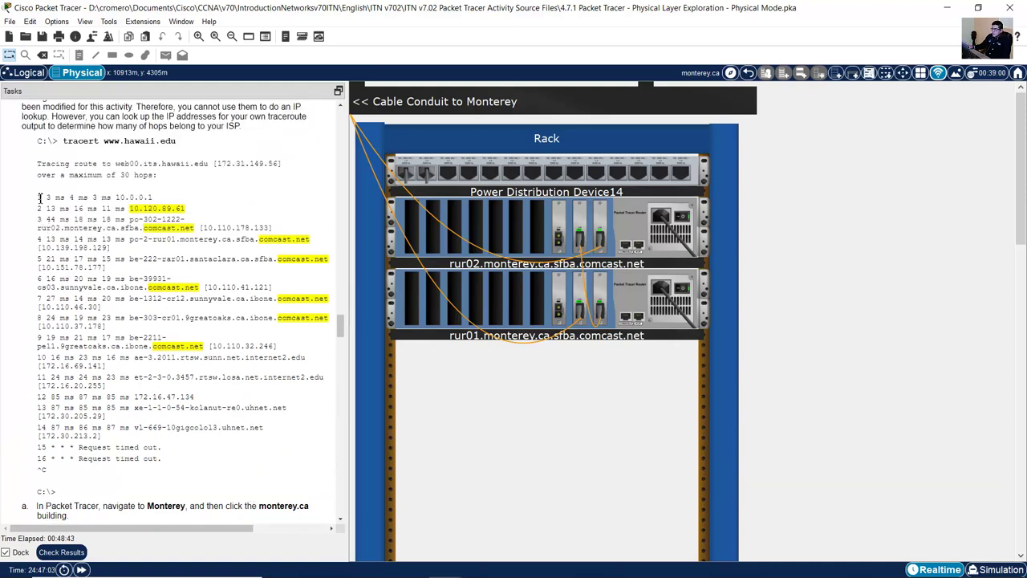
drag(39, 197, 233, 465)
click(171, 363)
drag(38, 218, 266, 344)
click(266, 343)
drag(38, 220, 280, 347)
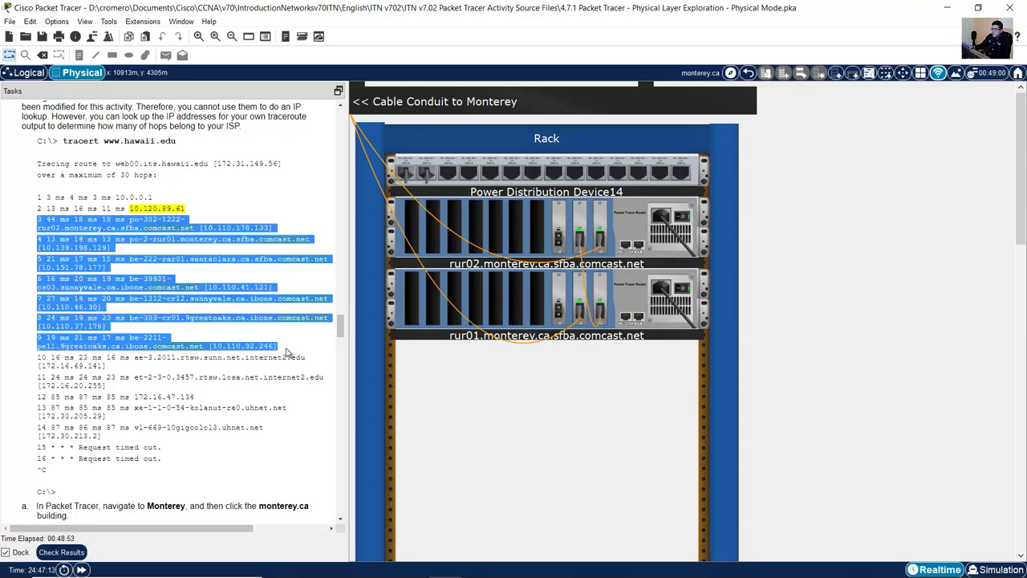
Step: Highlight the comcast.net domain in the sample trace's hops one after another, through hop 9
click(276, 342)
drag(166, 231, 333, 263)
drag(83, 286, 138, 287)
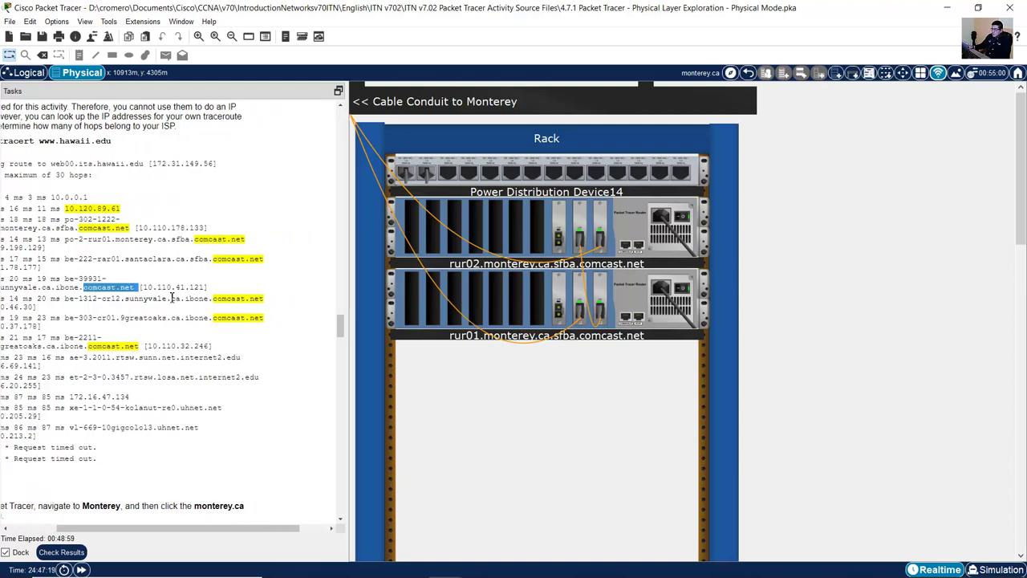
drag(215, 297, 256, 318)
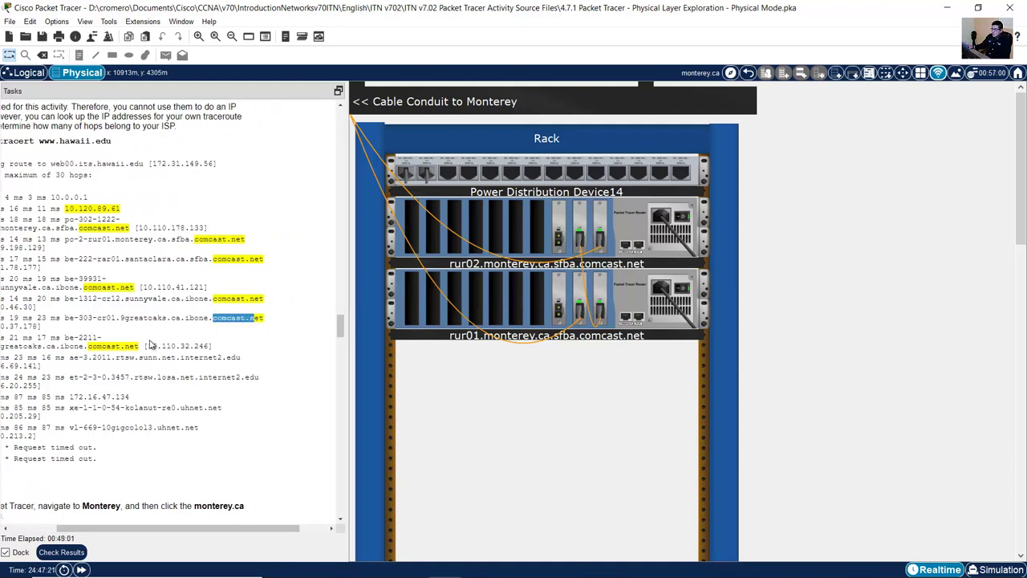
drag(92, 346, 137, 346)
mouse_move(186, 534)
mouse_down()
mouse_move(137, 533)
mouse_move(198, 527)
mouse_up()
click(215, 350)
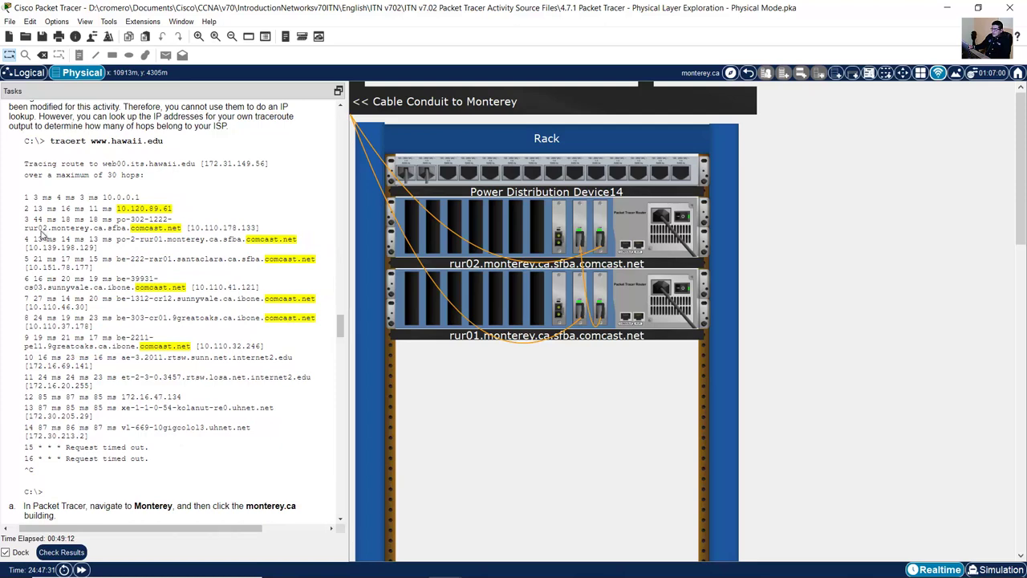
Step: Highlight hops 2 to 9 of the sample trace as a block, and narrow the highlight to hops 3 to 9
drag(72, 243, 265, 351)
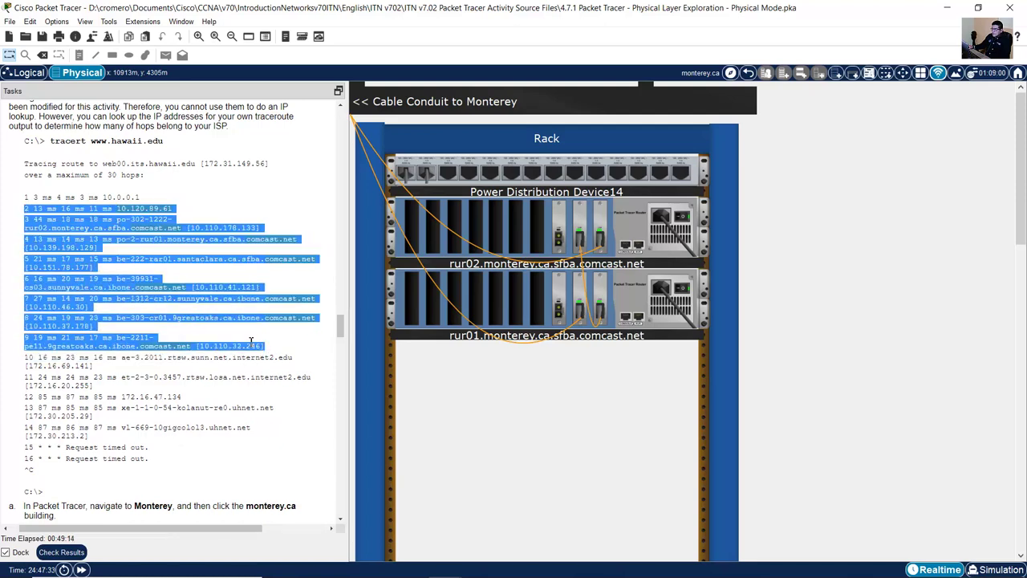
click(200, 290)
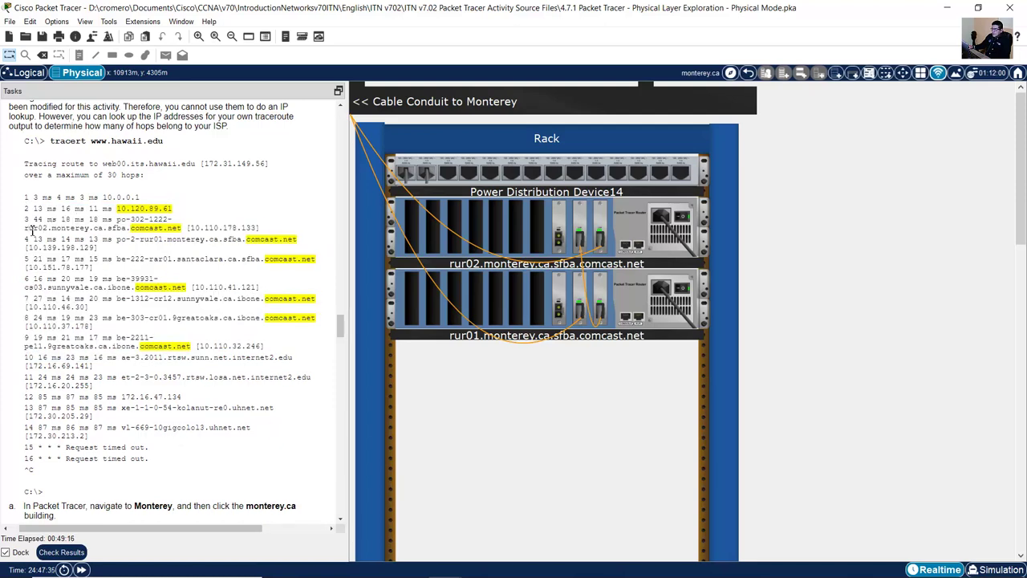
drag(24, 228, 251, 350)
click(270, 346)
drag(24, 227, 276, 355)
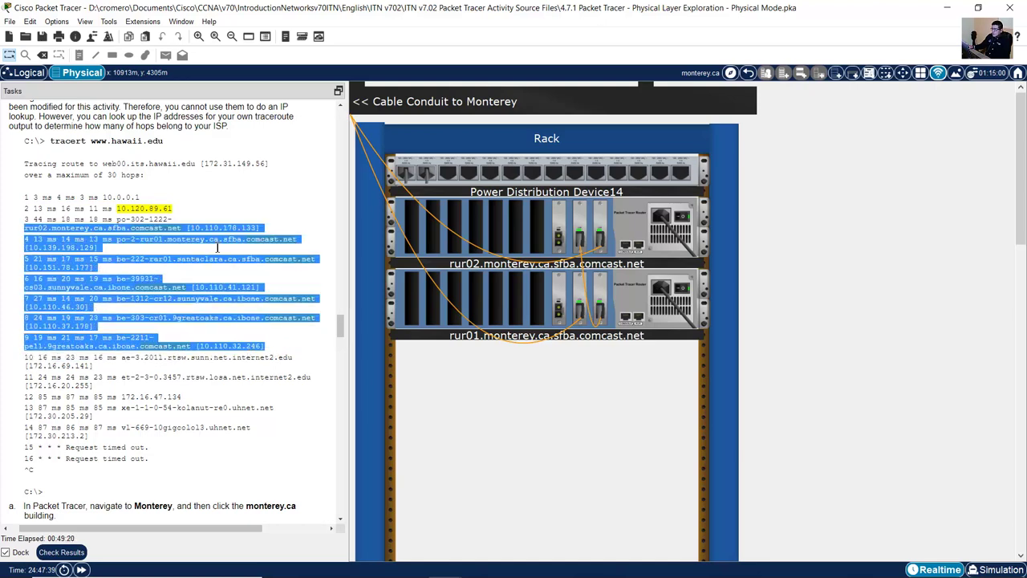
click(178, 228)
drag(26, 223, 281, 353)
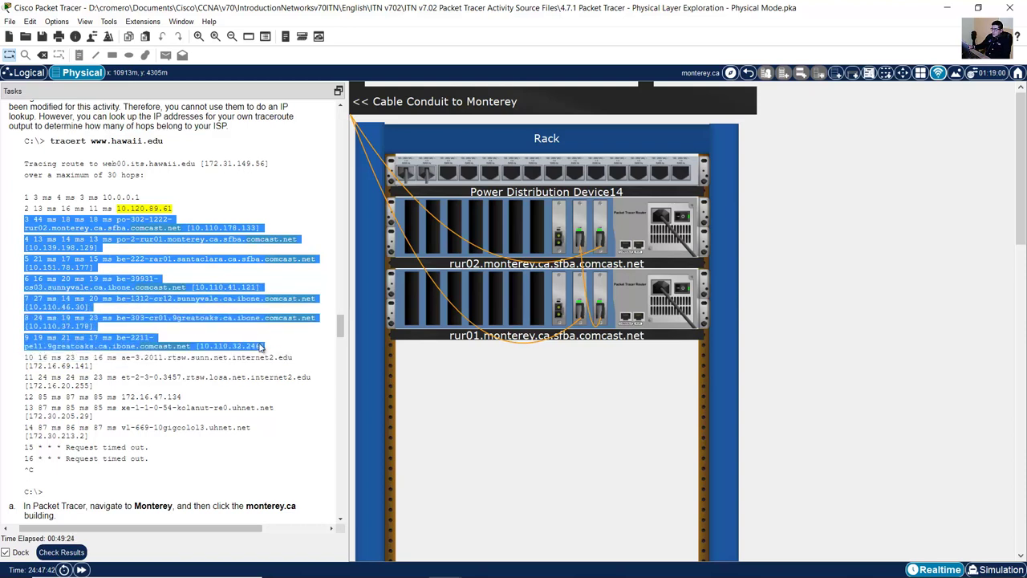
Step: Point out the comcast.net names again in hops 3 to 9 of the sample trace
click(214, 317)
drag(132, 286, 295, 301)
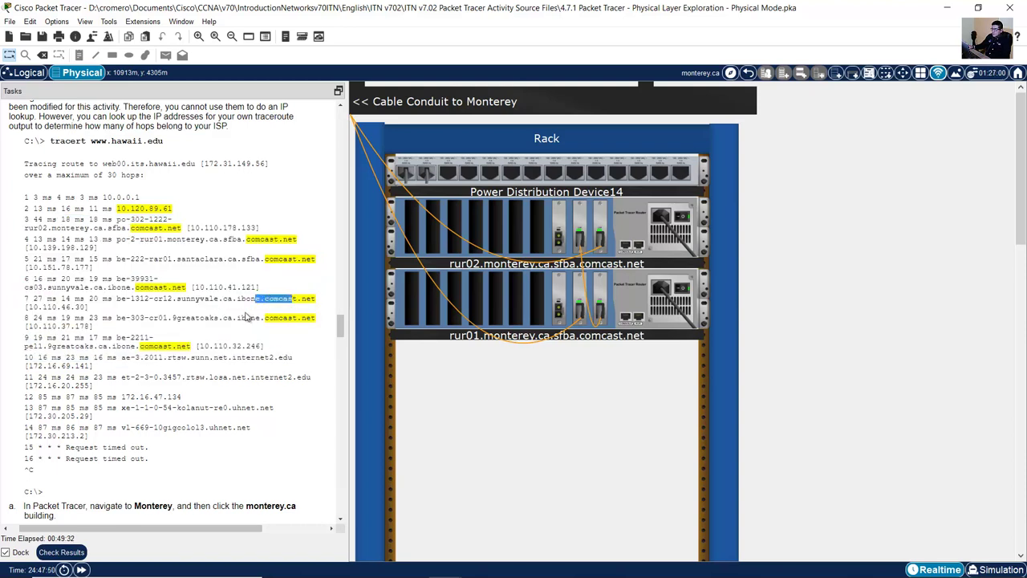
click(233, 315)
drag(127, 229, 286, 241)
drag(265, 259, 302, 260)
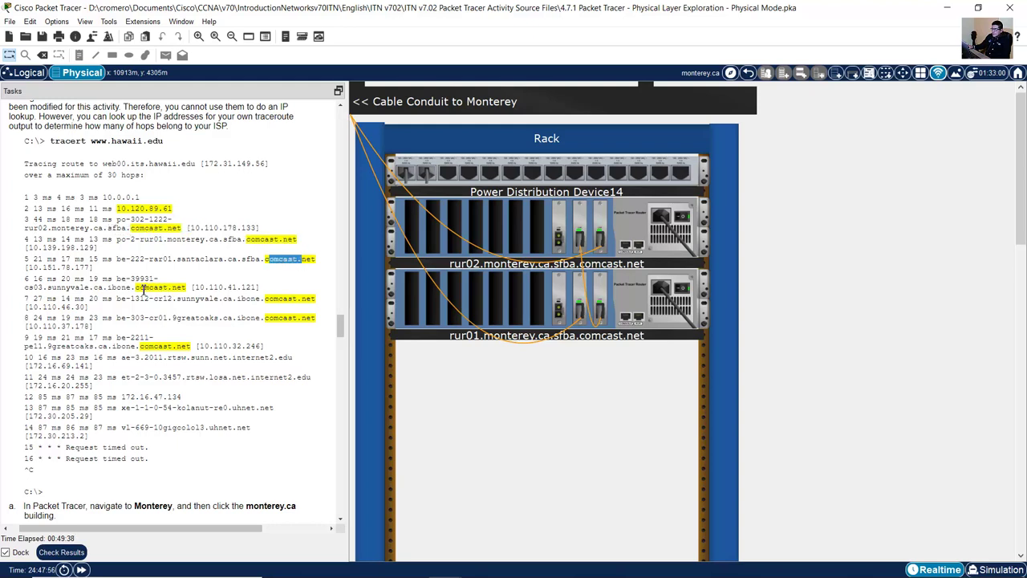
drag(138, 287, 192, 288)
drag(264, 299, 286, 319)
drag(24, 345, 207, 346)
click(245, 345)
Step: Check the command prompt briefly, return to the activity instructions and highlight the Step 6 heading about investigating domain names
click(951, 7)
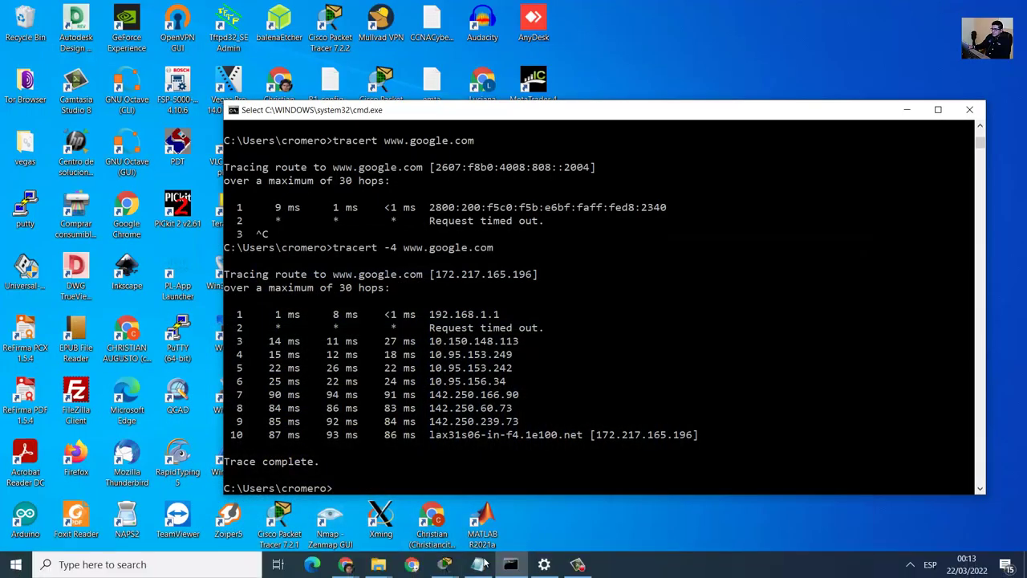
click(445, 564)
click(307, 523)
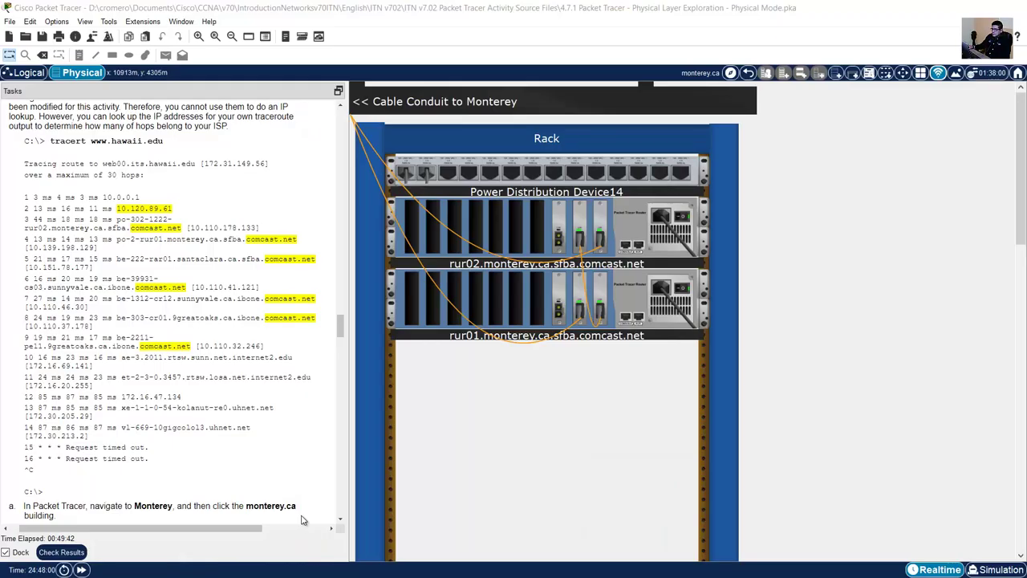
scroll(233, 350, down, 10)
scroll(233, 350, down, 2)
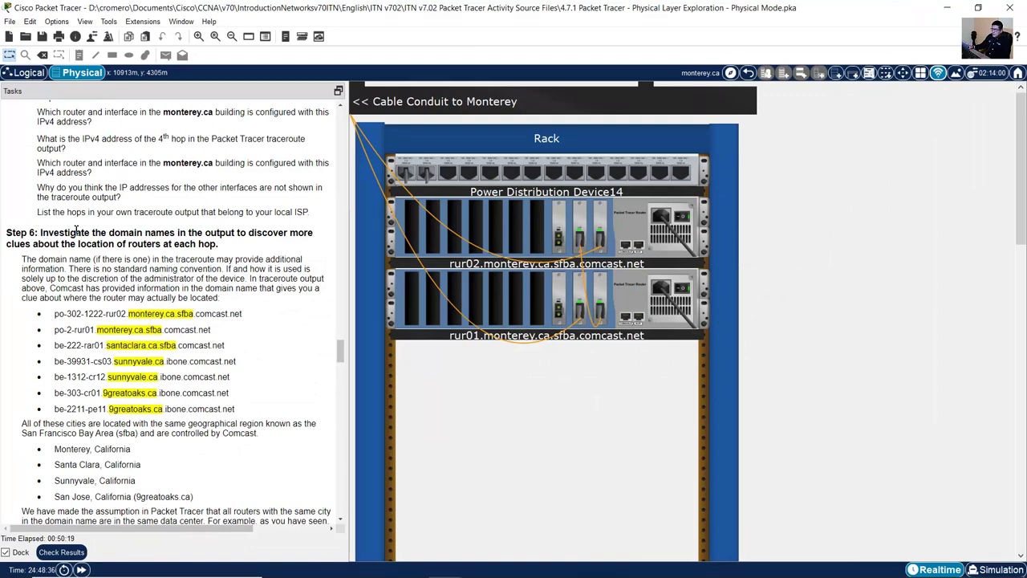
drag(39, 232, 227, 243)
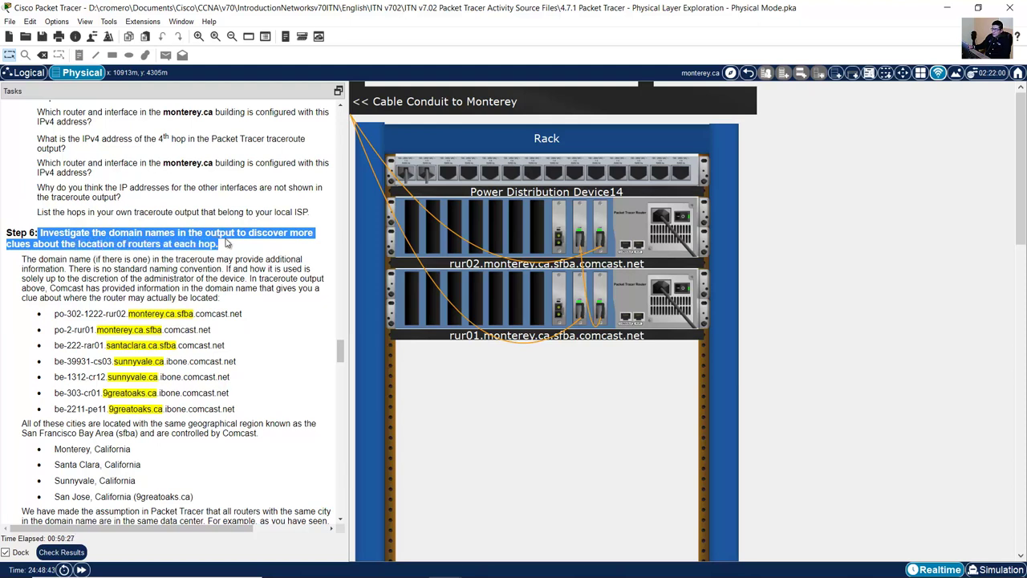
Step: Read and highlight the Step 6 paragraph on how traceroute domain names give clues about router locations
scroll(211, 269, down, 3)
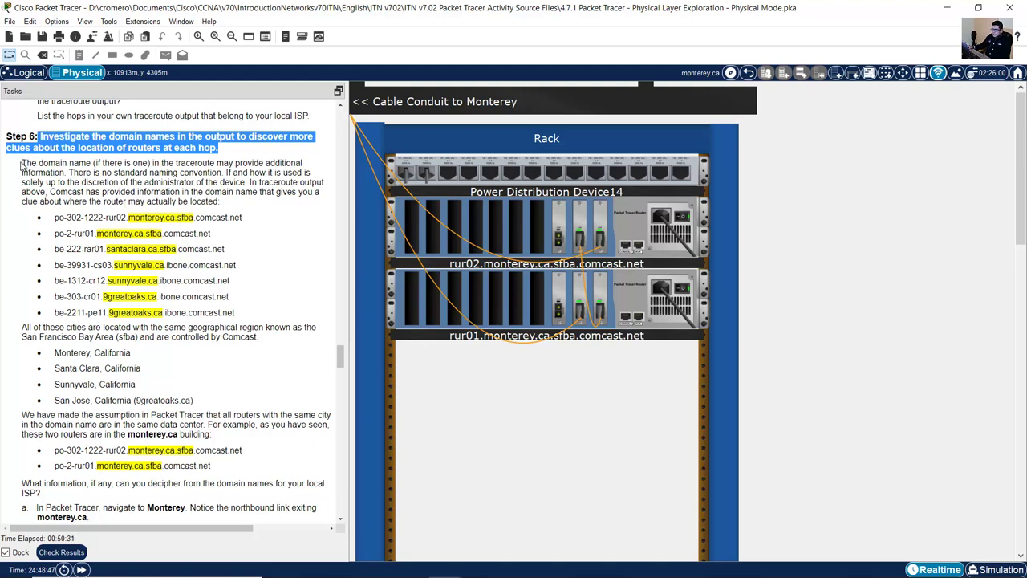
drag(23, 165, 309, 193)
drag(171, 197, 237, 205)
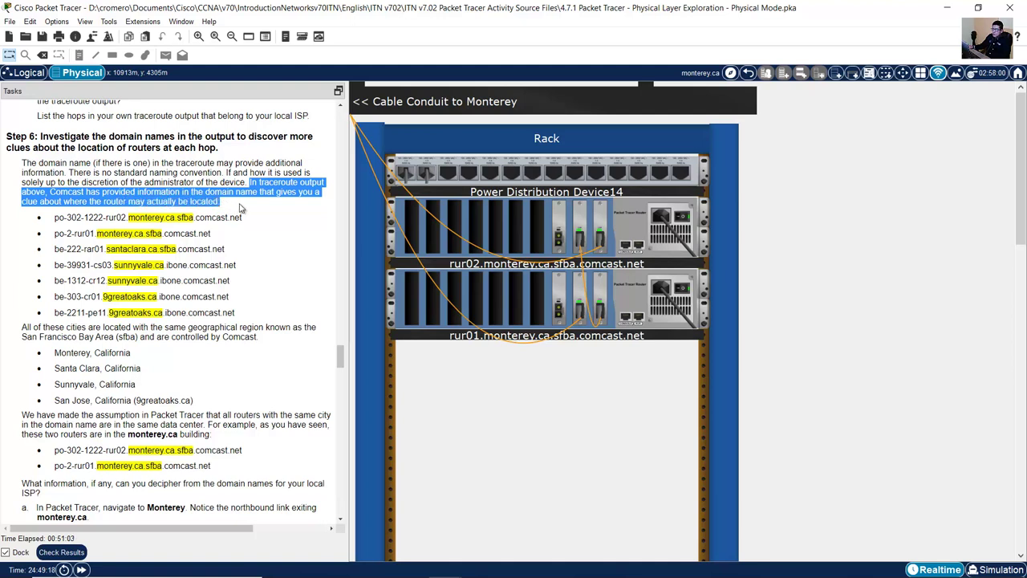
click(237, 216)
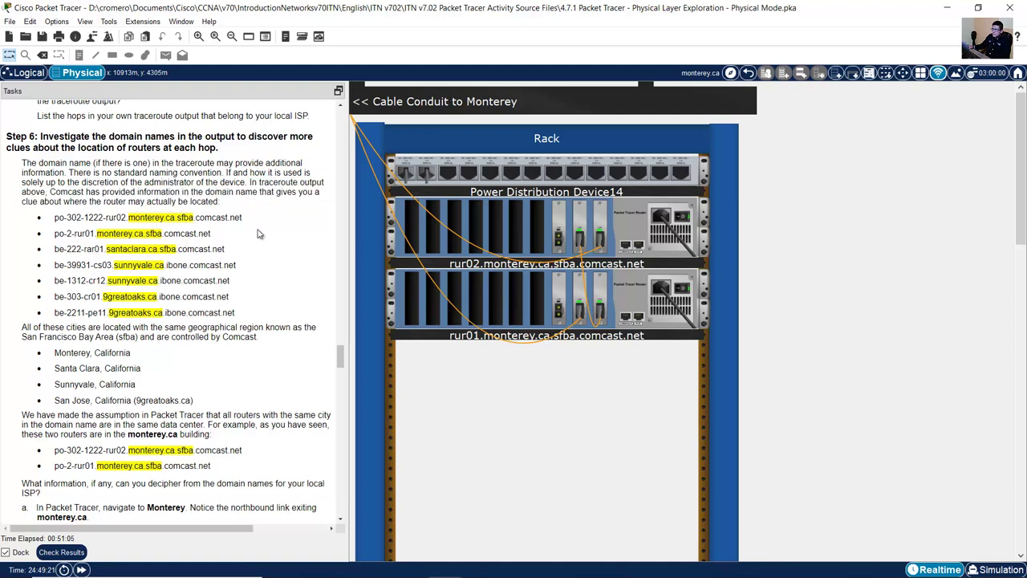
Step: Highlight the list of Comcast router domain names in Step 6, starting from po-302-1222-rur02.monterey.ca.sfba.comcast.net
drag(54, 217, 258, 313)
click(191, 296)
drag(54, 217, 274, 300)
click(224, 250)
scroll(233, 265, up, 1)
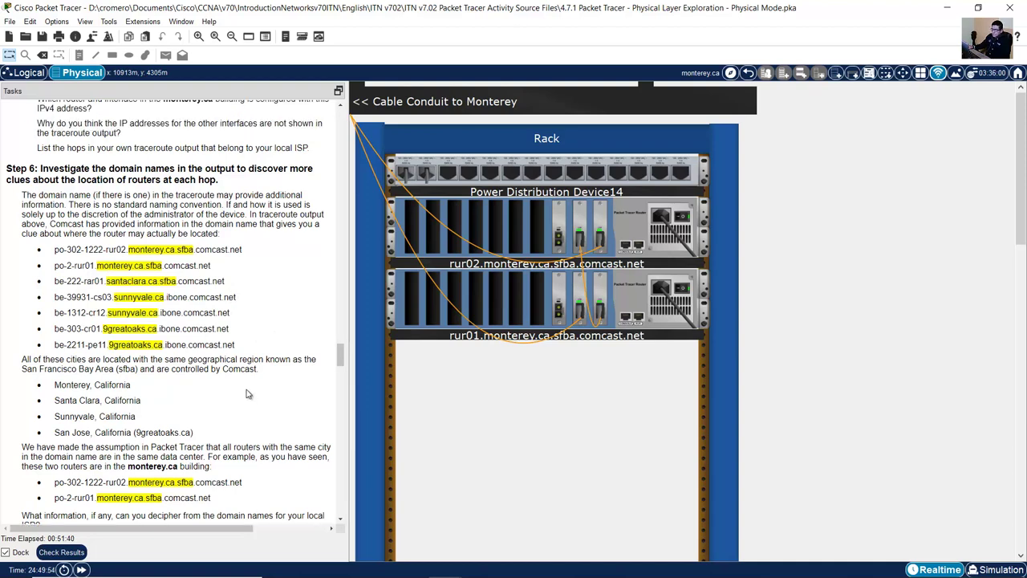
scroll(247, 394, up, 15)
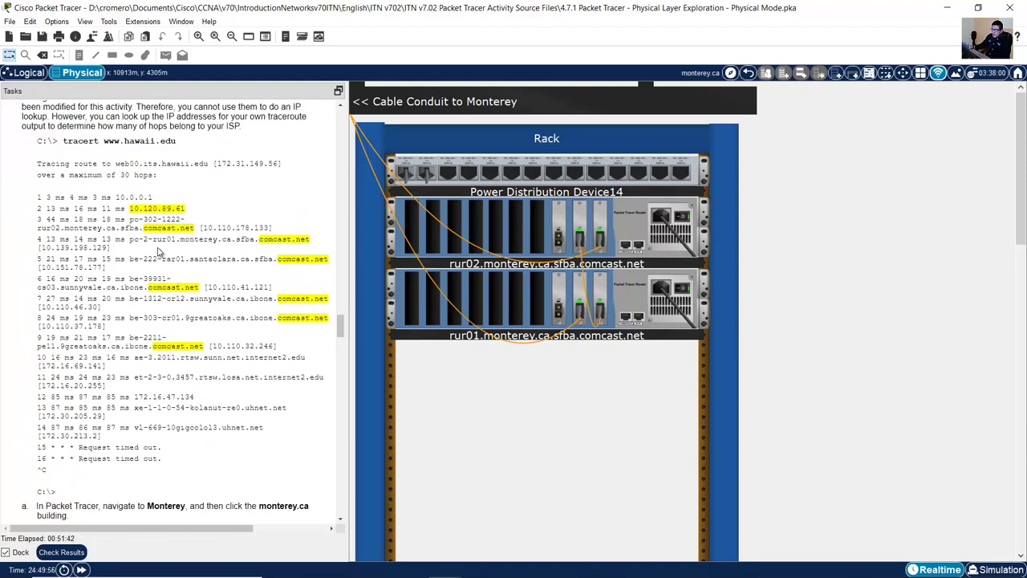
mouse_move(51, 166)
mouse_down()
mouse_move(313, 397)
mouse_move(213, 457)
mouse_move(164, 459)
mouse_up()
click(188, 319)
double_click(98, 230)
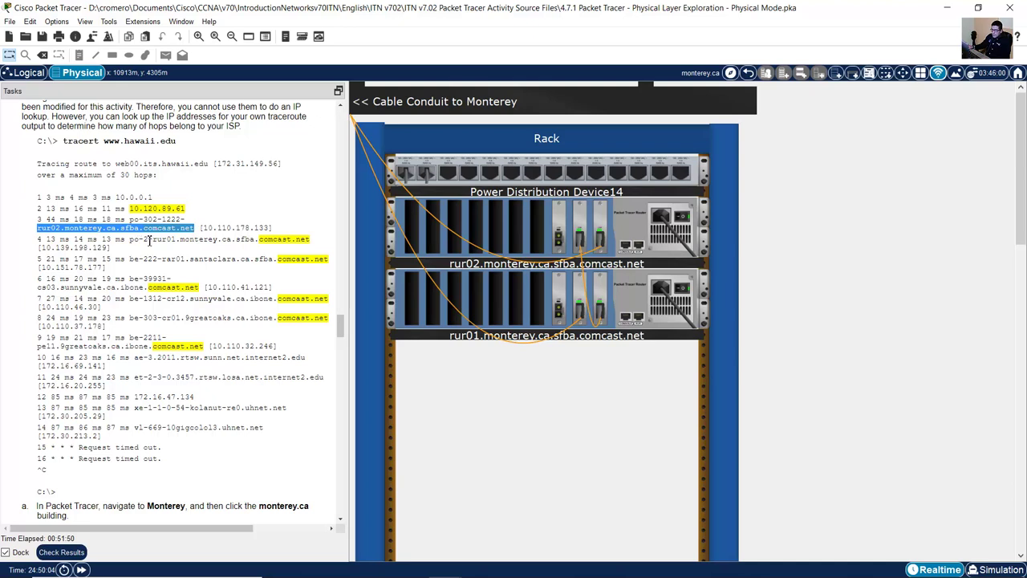
drag(133, 239, 319, 240)
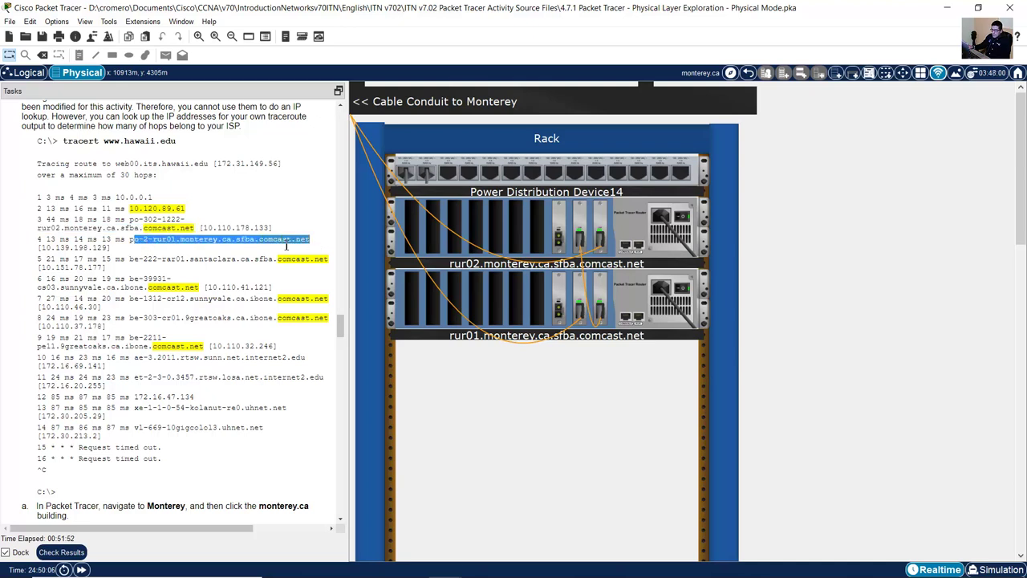
drag(133, 259, 327, 259)
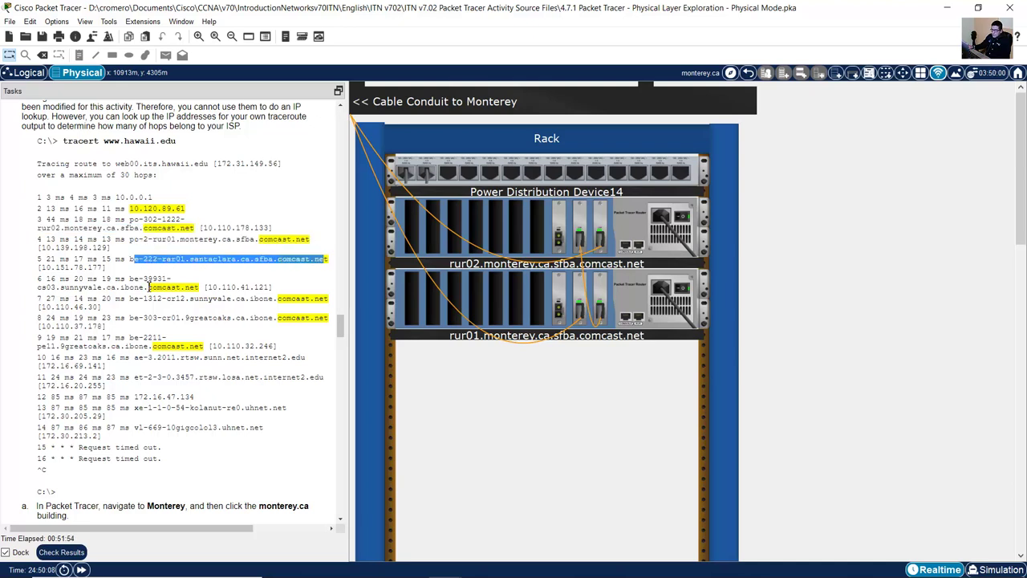
drag(106, 288, 283, 300)
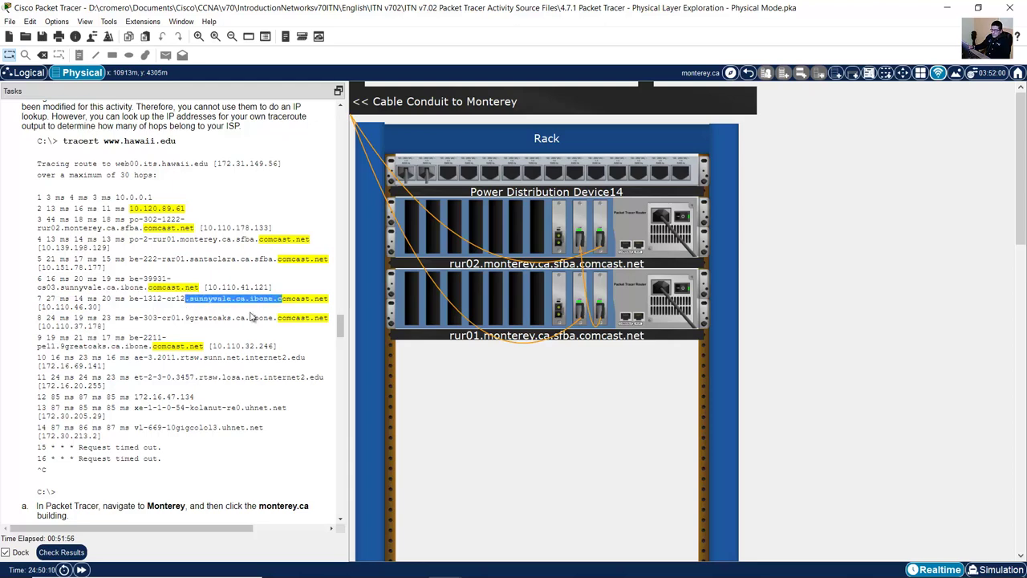
Step: Go back to Step 6 and highlight the full list of Comcast router names, from po-302-1222-rur02 to be-2211-pe11
scroll(143, 270, down, 12)
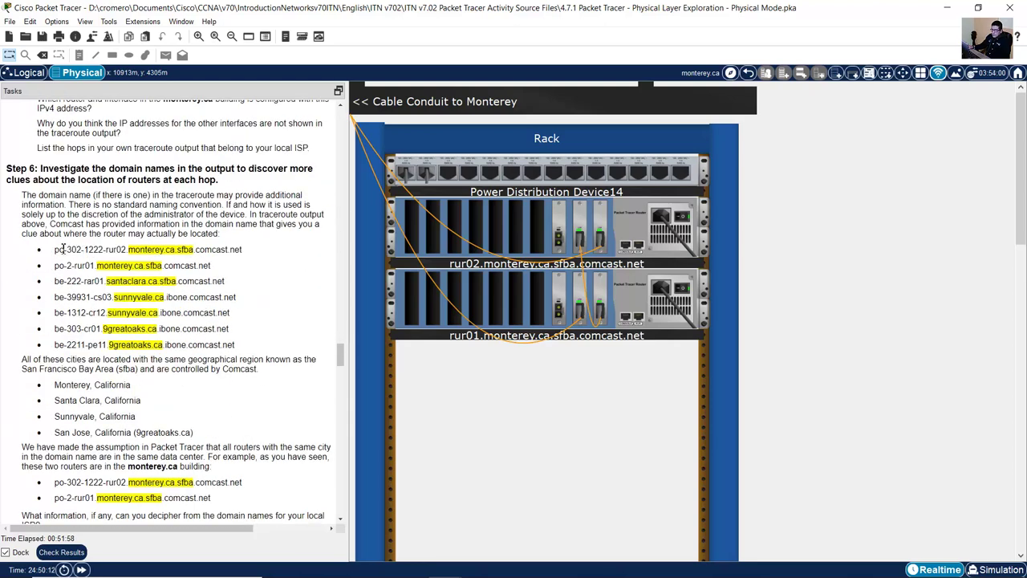
drag(55, 251, 245, 343)
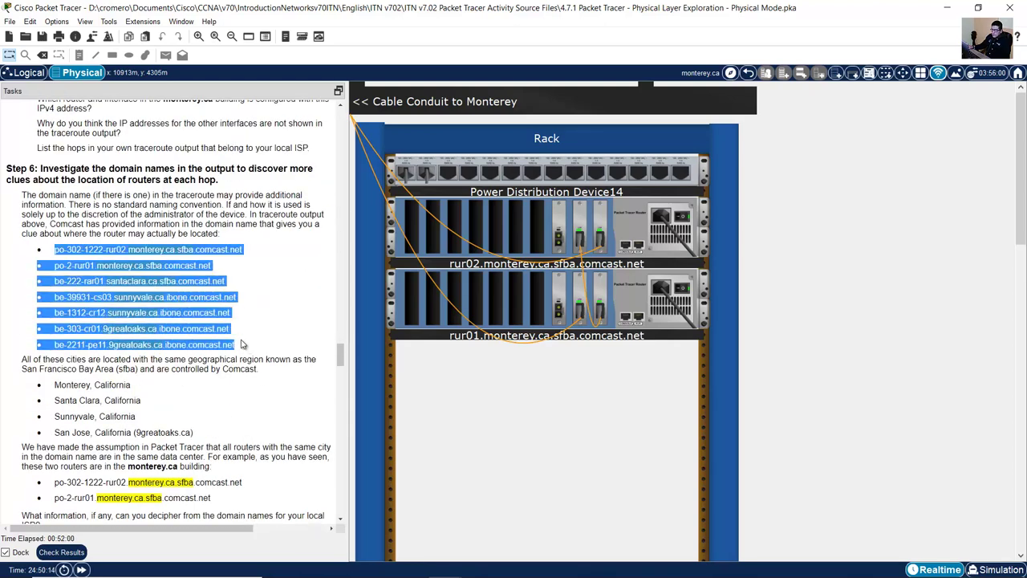
click(218, 300)
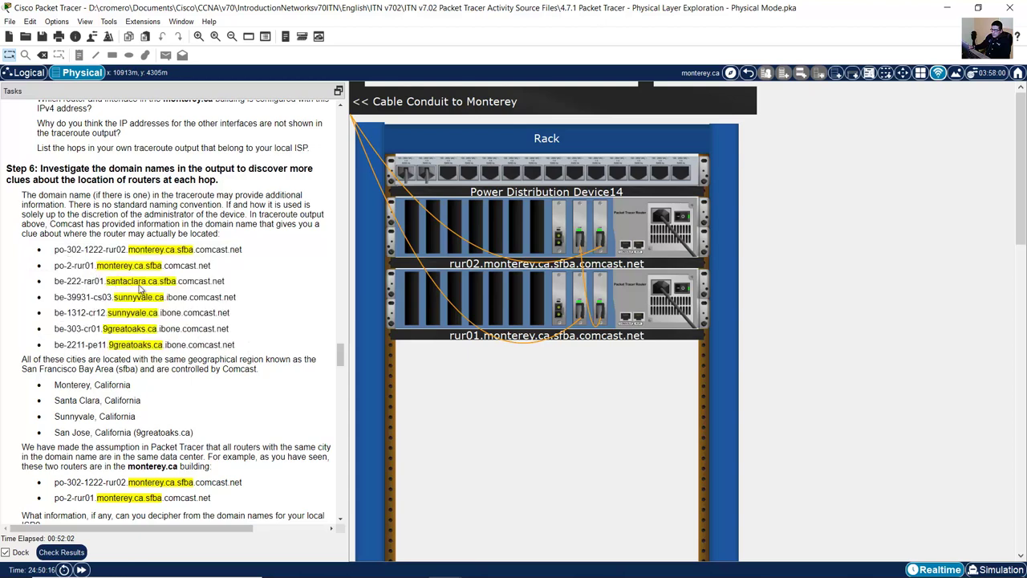
drag(55, 249, 239, 345)
click(56, 250)
drag(57, 250, 247, 346)
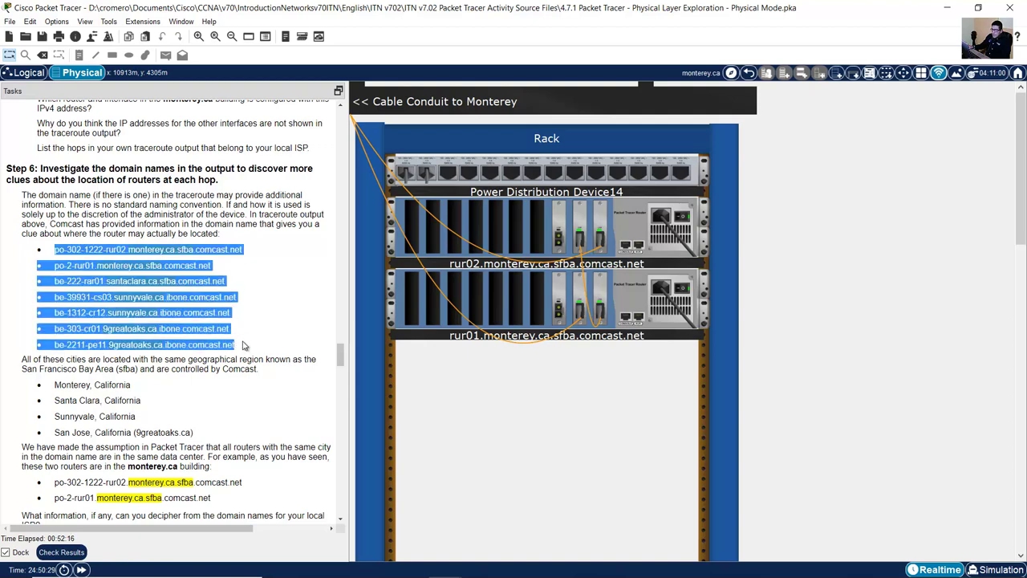
click(245, 345)
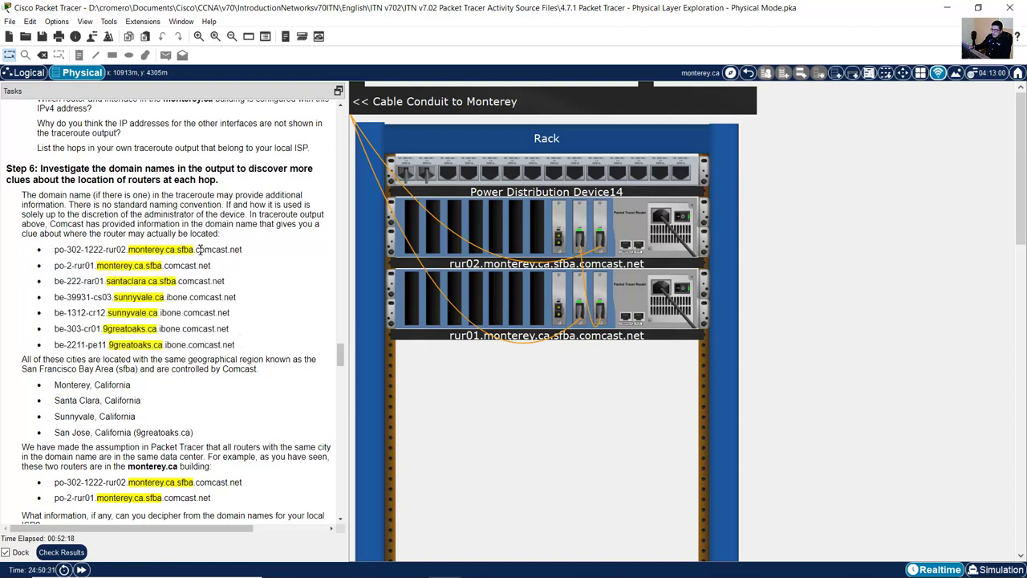
Step: Highlight the comcast.net and monterey.ca.sfba parts of the first router name in the Step 6 list
drag(195, 251, 250, 253)
click(129, 250)
drag(129, 249, 193, 250)
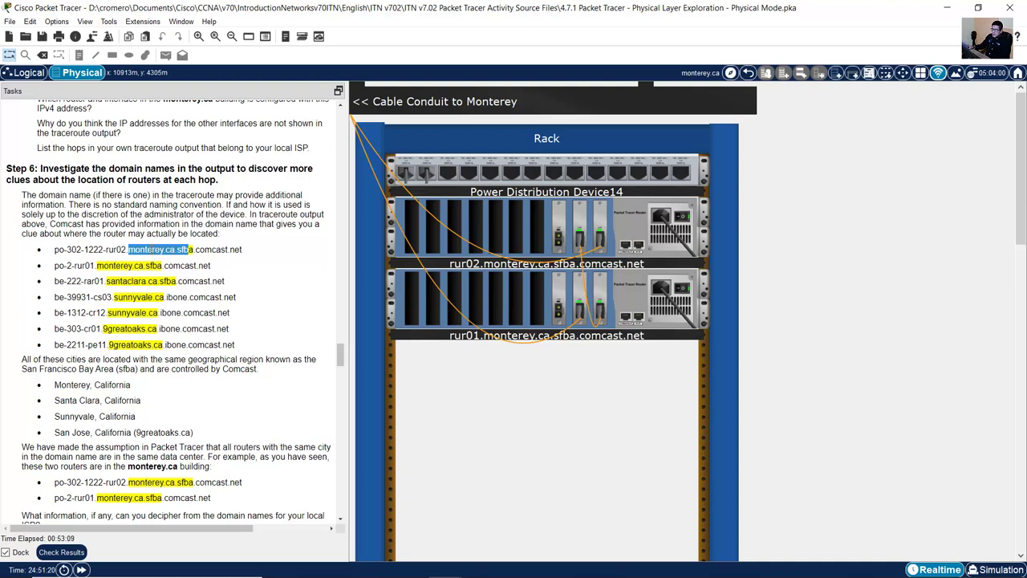
click(160, 253)
Step: Read and highlight the sentence placing all the cities in the San Francisco Bay Area under Comcast's control
scroll(160, 257, down, 3)
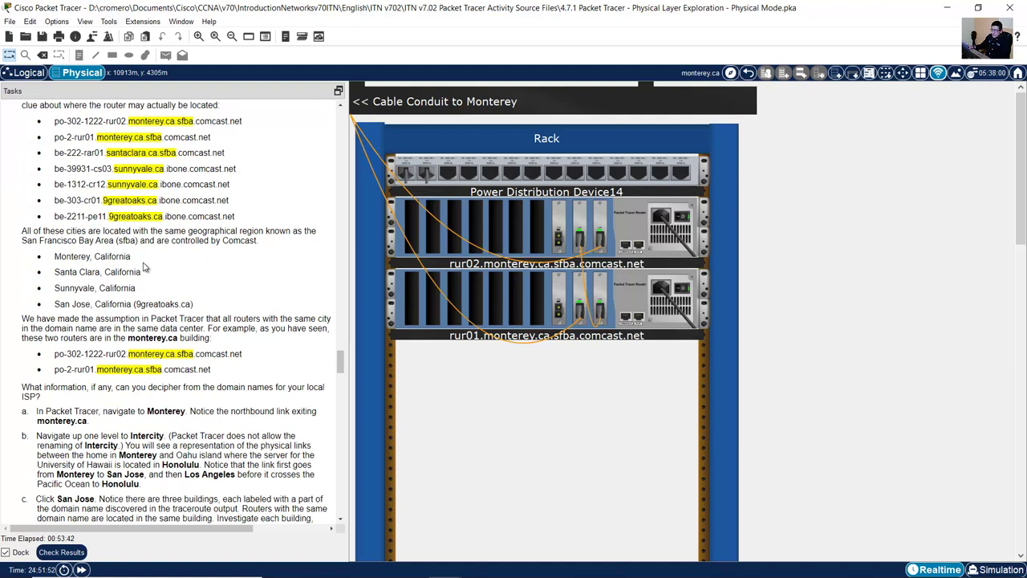
drag(23, 232, 165, 230)
click(174, 231)
drag(234, 228, 122, 240)
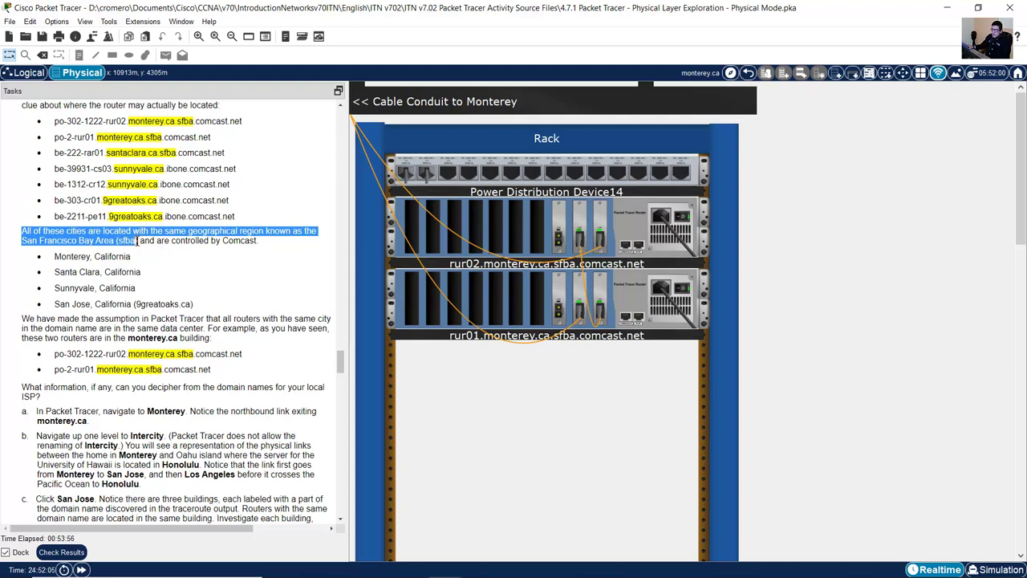
drag(138, 240, 253, 240)
Step: Match the sfba label in the Monterey and Santa Clara router names with the words San Francisco Bay Area (sfba)
scroll(227, 247, up, 1)
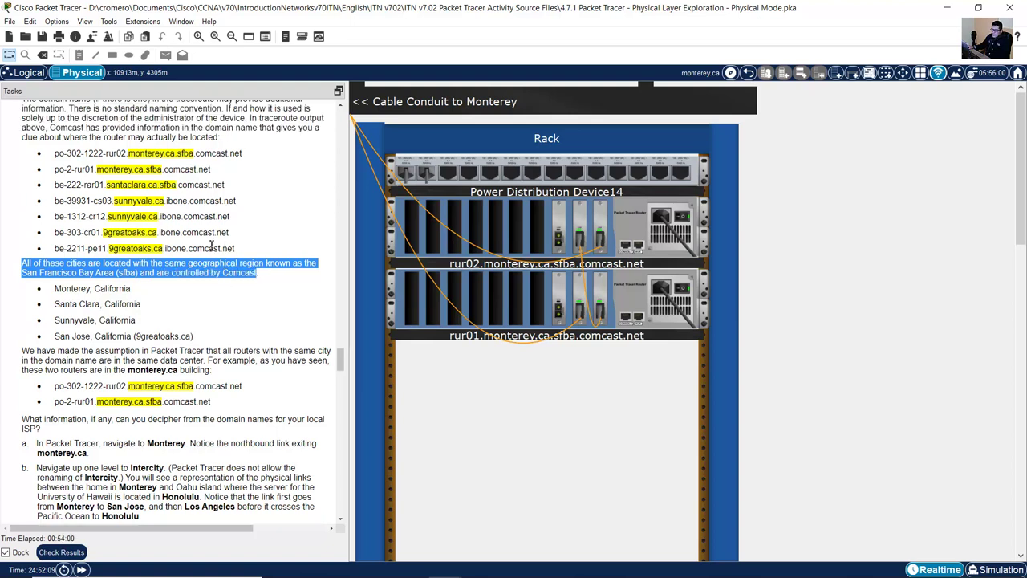
click(186, 156)
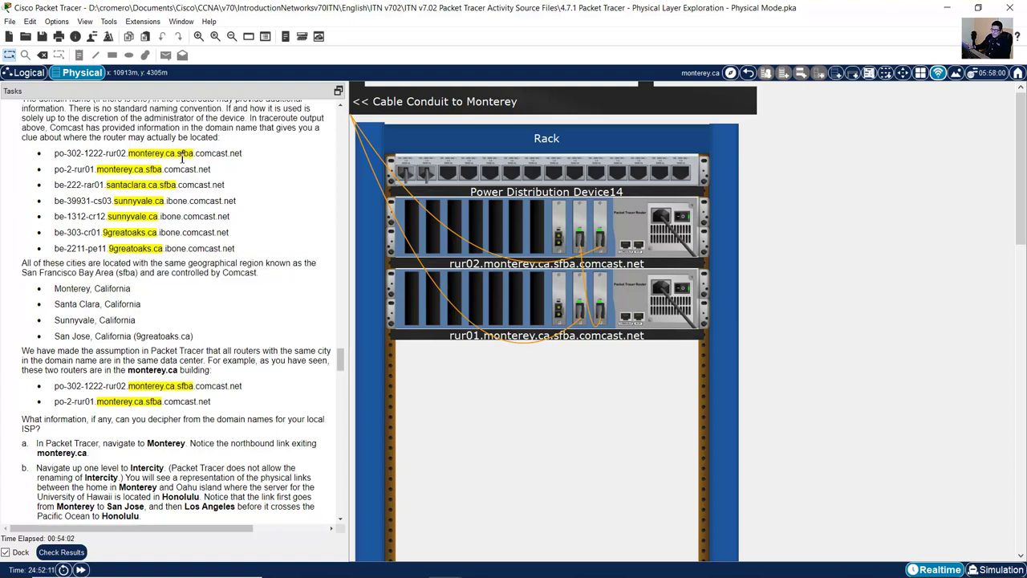
drag(179, 154, 189, 156)
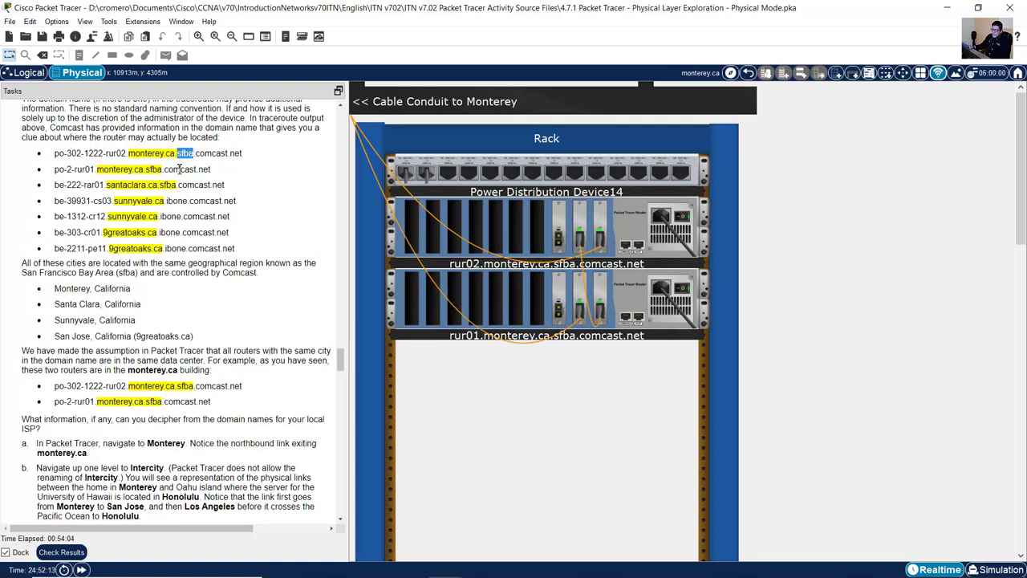
click(148, 183)
drag(145, 170, 172, 187)
drag(26, 273, 133, 273)
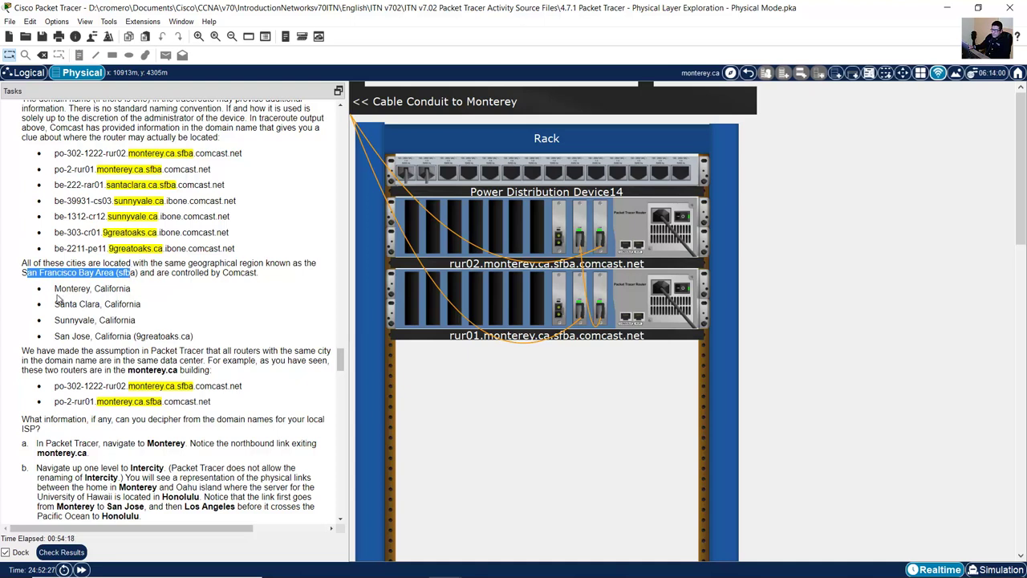
Step: Match Monterey, California and Santa Clara, California with the monterey.ca and santaclara.ca parts of the router names
drag(54, 289, 152, 290)
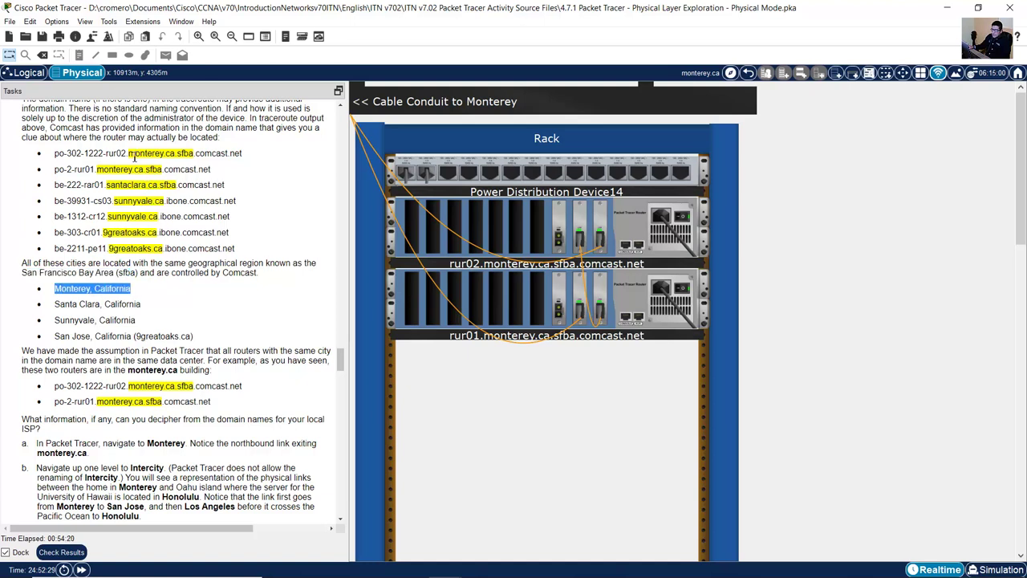
drag(129, 154, 176, 157)
drag(60, 304, 143, 306)
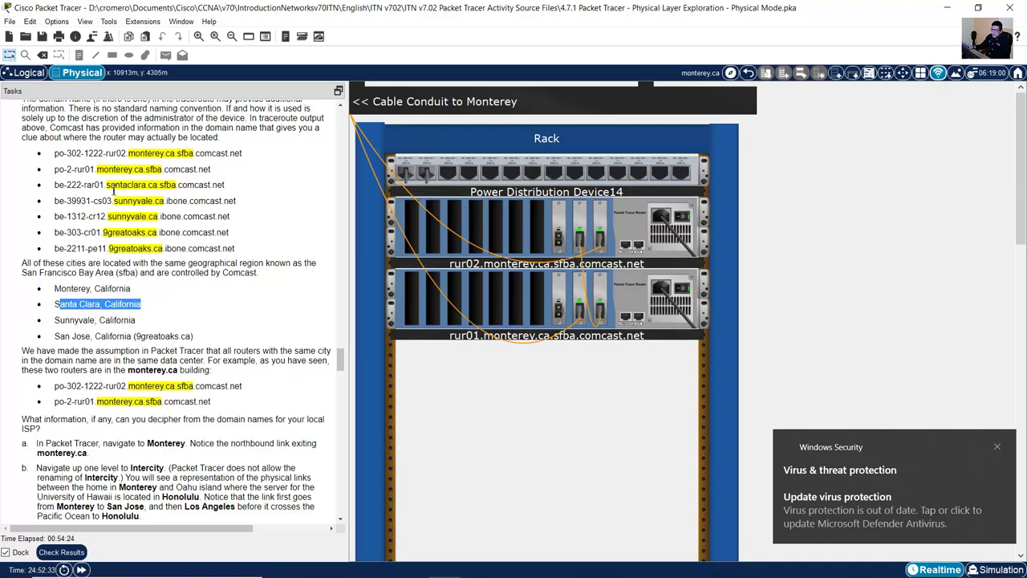
drag(110, 185, 157, 185)
Step: Match Sunnyvale, California and San Jose, California with the sunnyvale.ca and 9greatoaks.ca parts of the router names
click(56, 320)
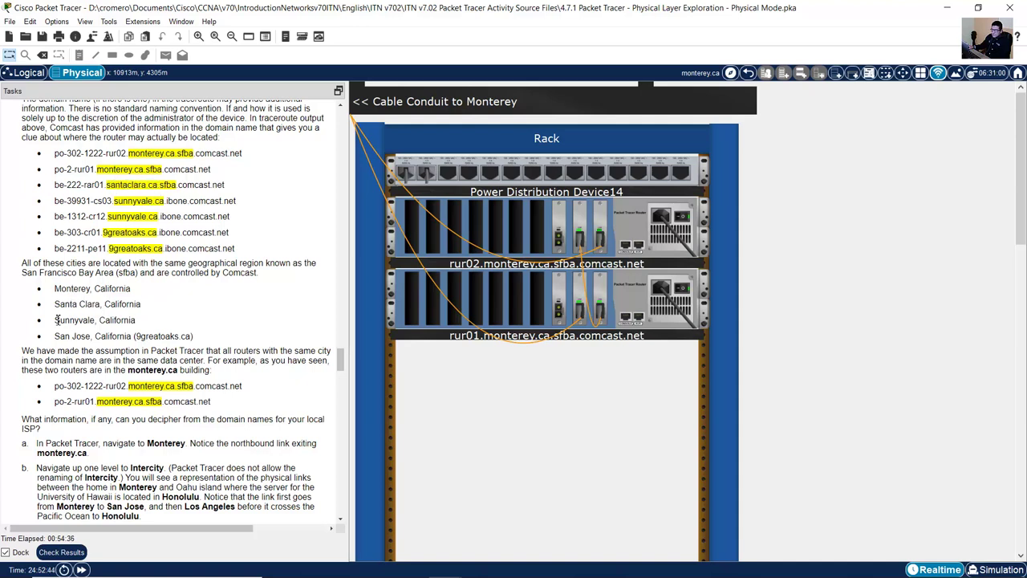
drag(55, 320, 146, 320)
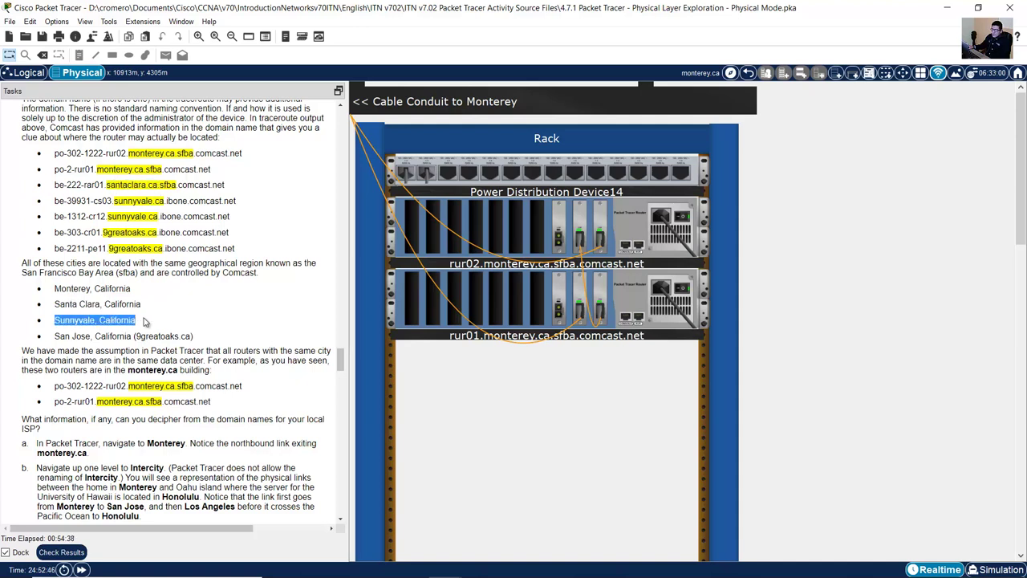
drag(110, 216, 160, 217)
drag(54, 337, 154, 336)
click(197, 319)
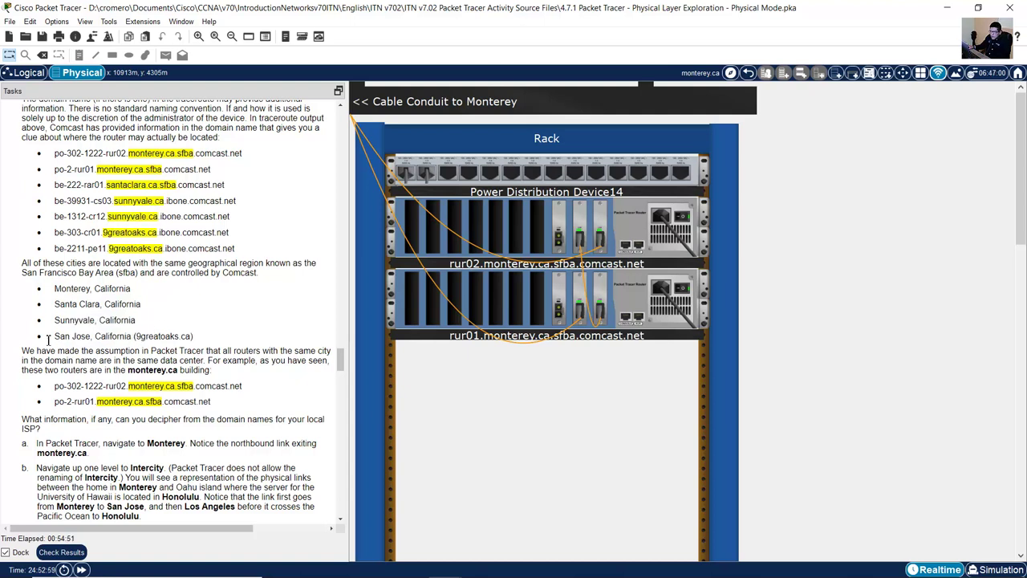
drag(54, 337, 140, 336)
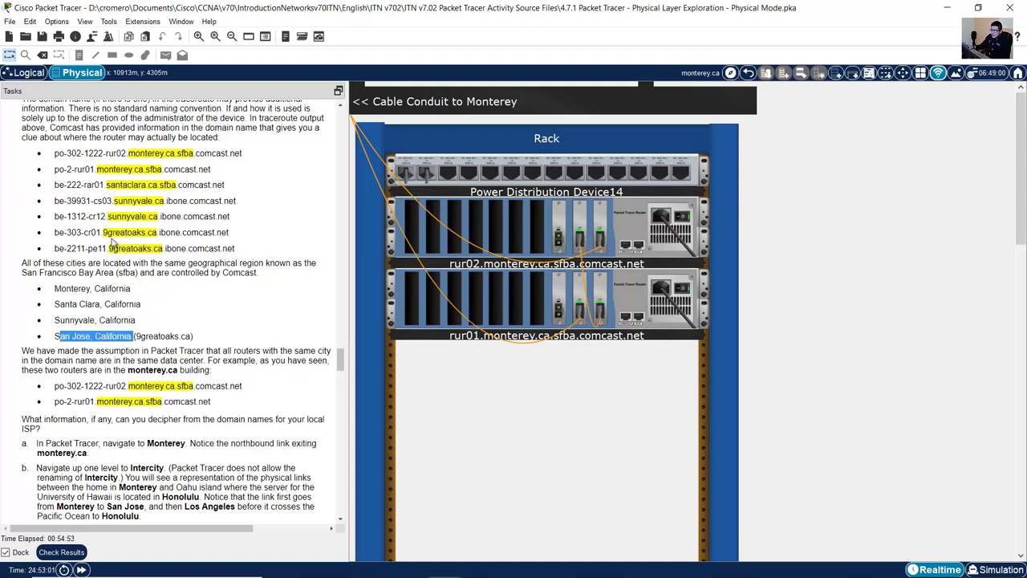
drag(112, 232, 156, 248)
click(160, 248)
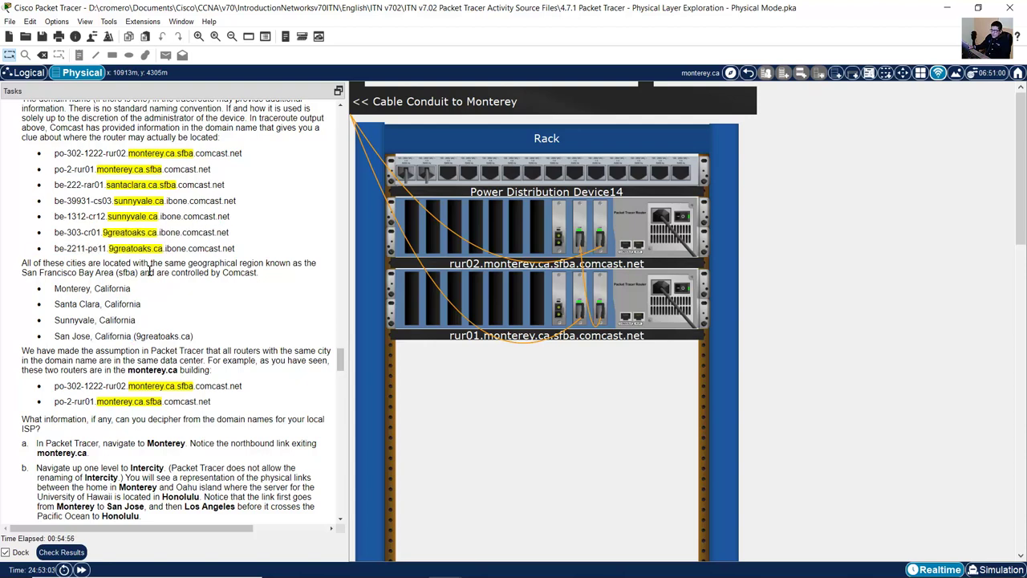
Step: Read and highlight the paragraph assuming that routers with the same city in their domain name share a data center
scroll(216, 303, down, 2)
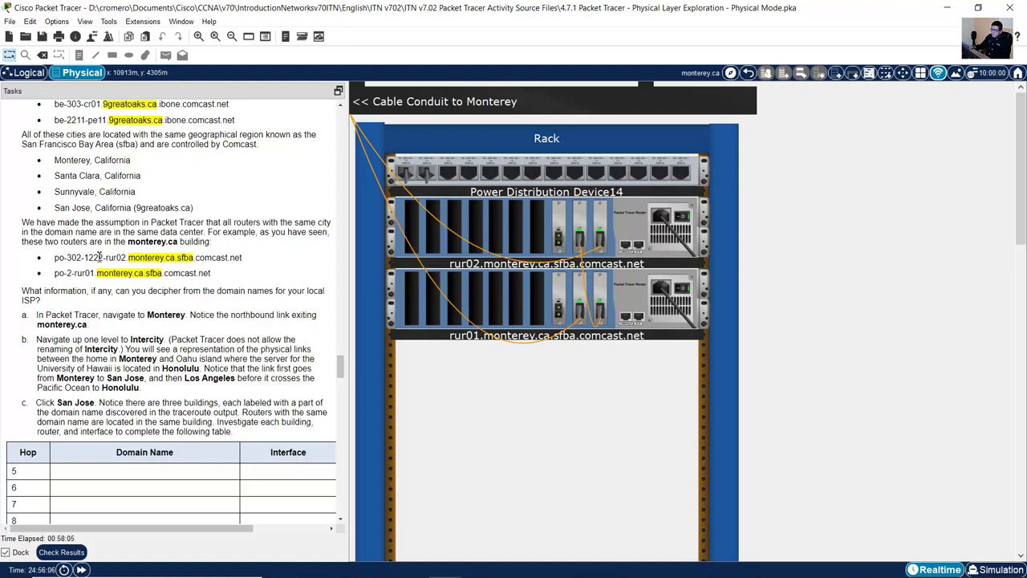
drag(25, 226, 189, 232)
drag(193, 231, 315, 232)
click(218, 231)
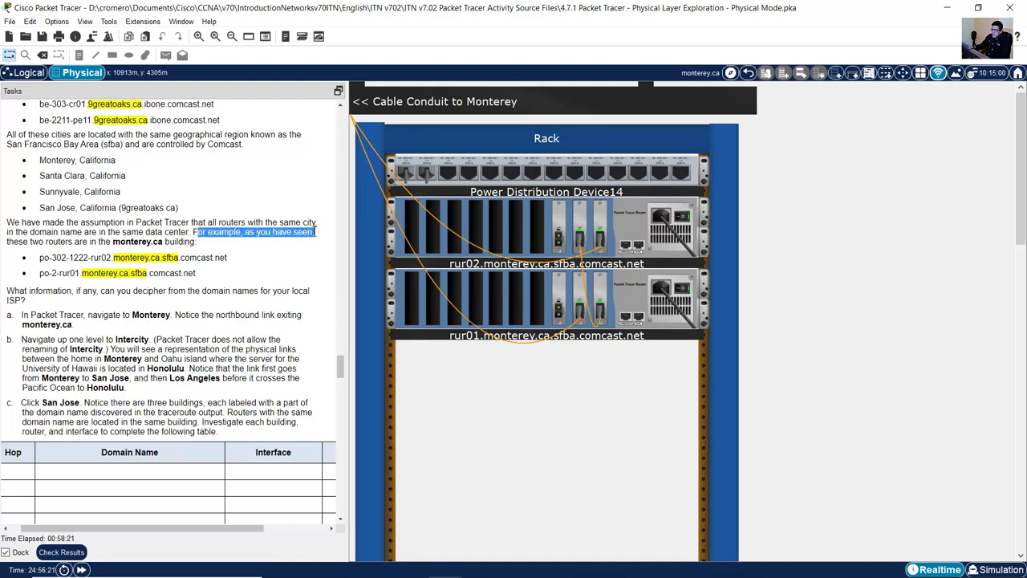
drag(14, 242, 196, 241)
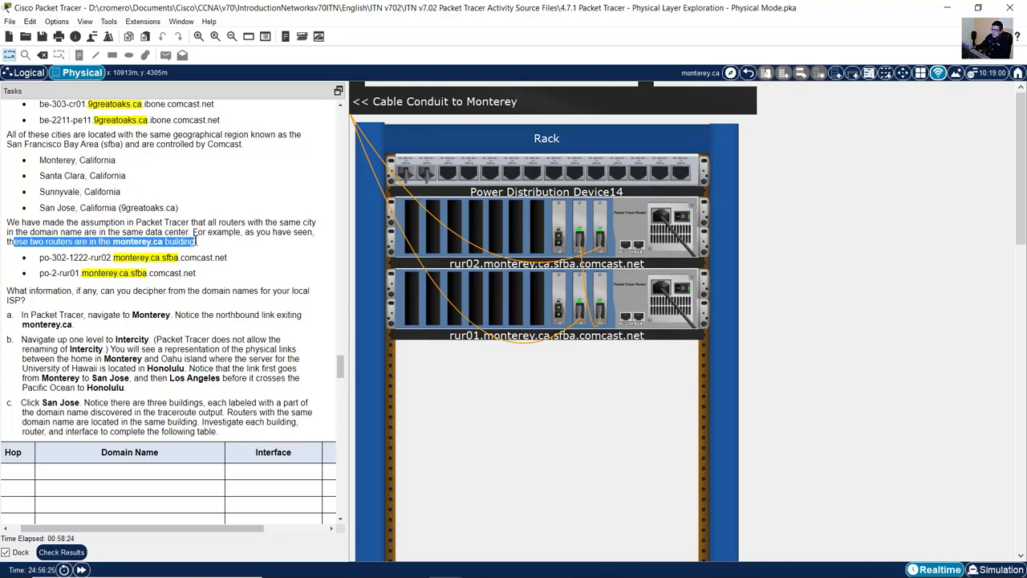
Step: Highlight the two example router names in the monterey.ca building and their monterey.ca.sfba parts, rechecking the preceding instructions
drag(40, 257, 223, 272)
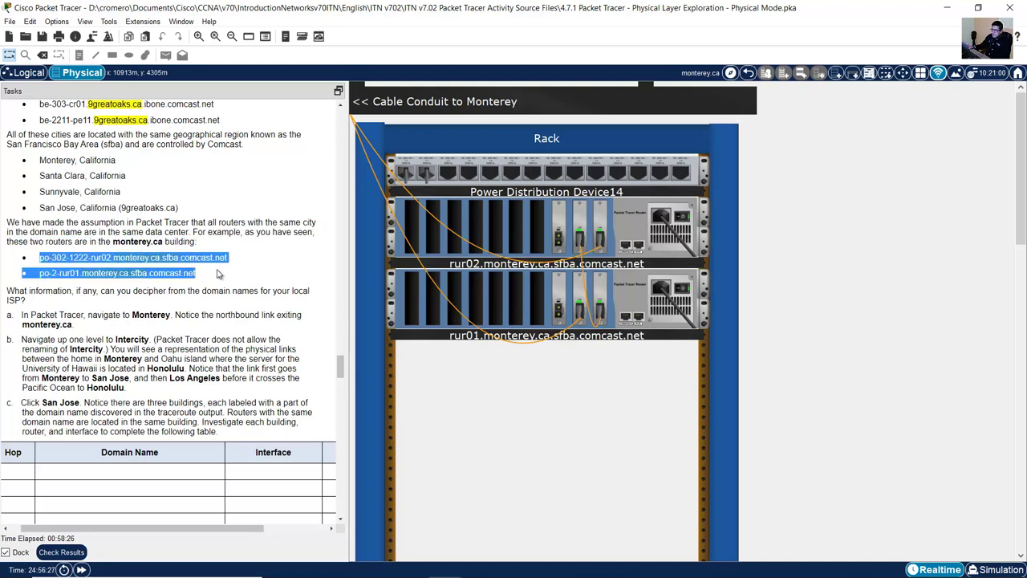
click(118, 260)
drag(124, 258, 183, 259)
drag(83, 273, 206, 274)
mouse_move(205, 274)
mouse_down()
mouse_move(8, 262)
mouse_move(209, 273)
mouse_up()
click(117, 258)
click(249, 276)
scroll(255, 276, up, 9)
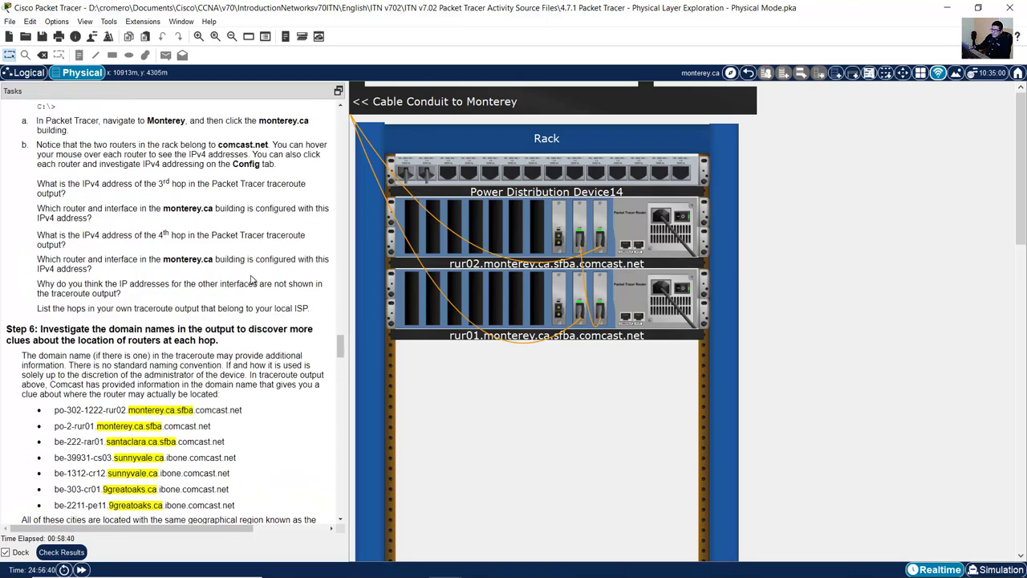
scroll(255, 275, down, 9)
Step: Switch to the untitled Notepad notes and highlight the domain name be-1312-cr12.sunnyvale.ca.ibone.comcast.net
mouse_move(450, 571)
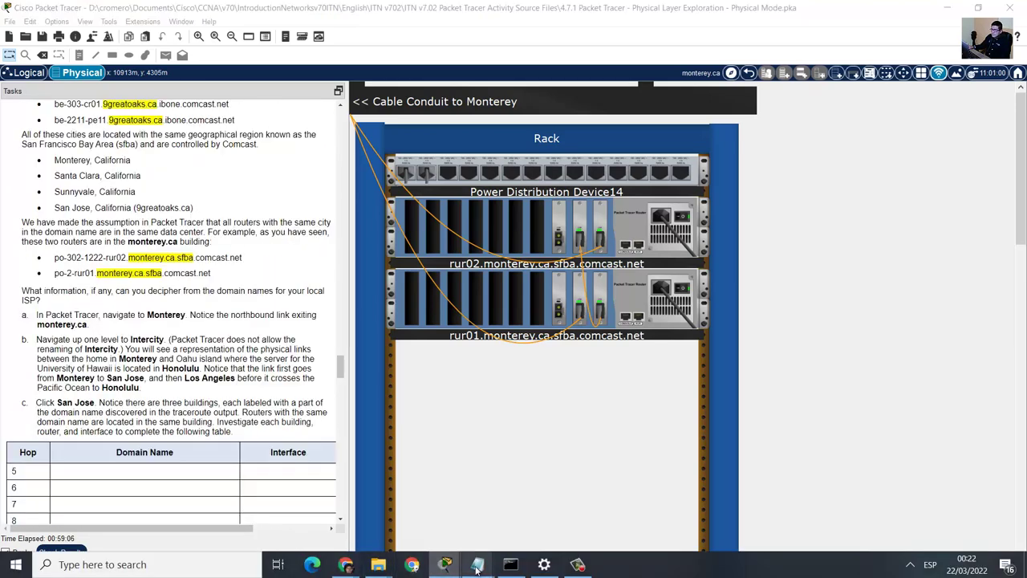
click(514, 508)
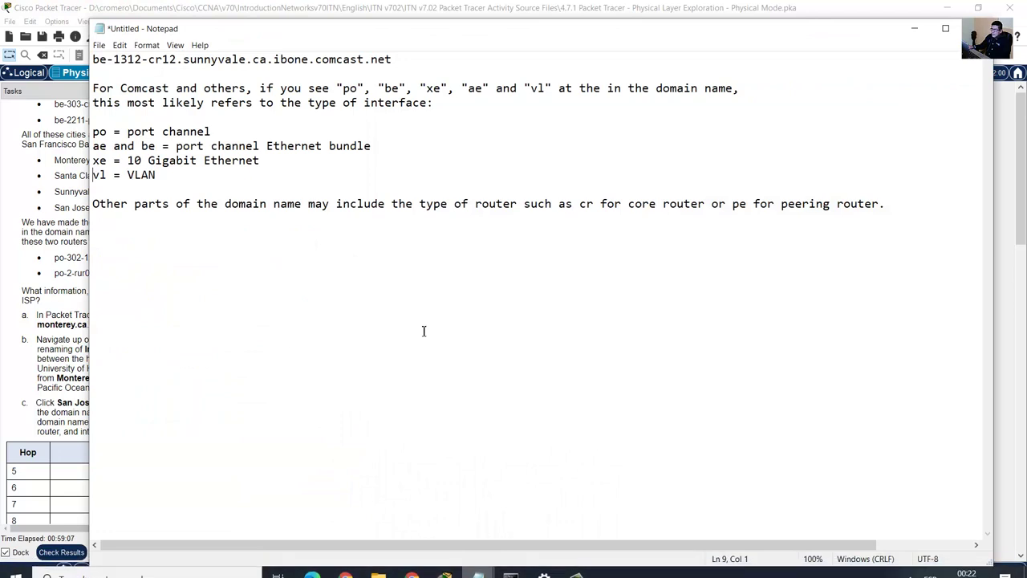
click(440, 64)
shift+click(93, 61)
click(145, 65)
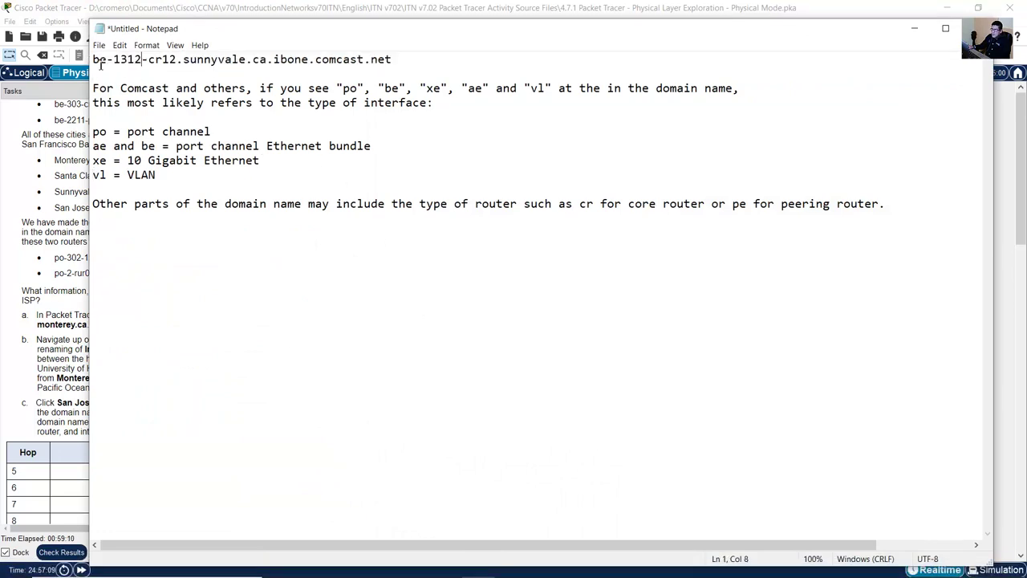
drag(93, 61, 392, 61)
Step: Read and highlight the notes explaining the domain name prefixes po, ae, be, xe and vl as interface types
drag(93, 88, 736, 89)
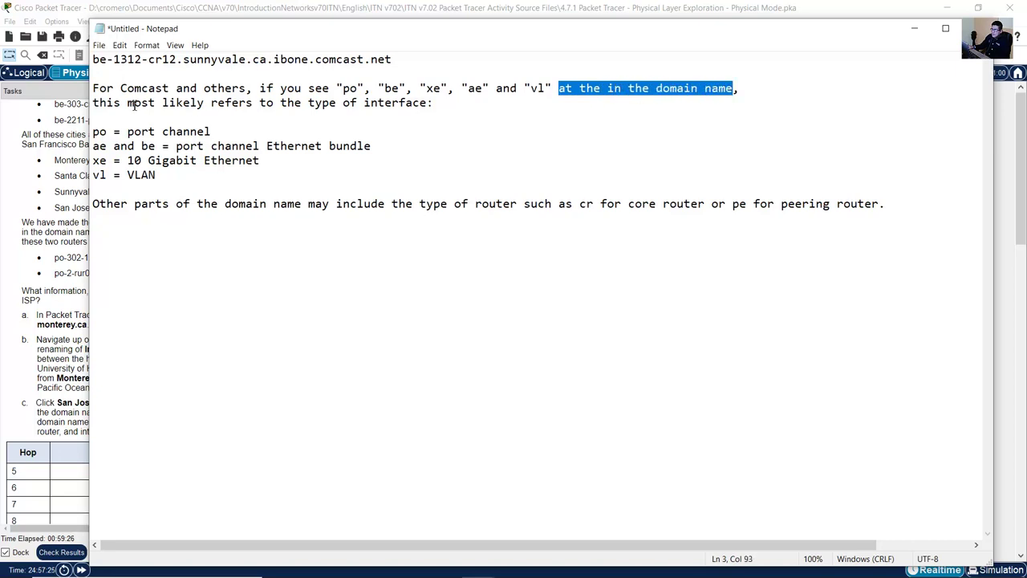
drag(99, 104, 432, 109)
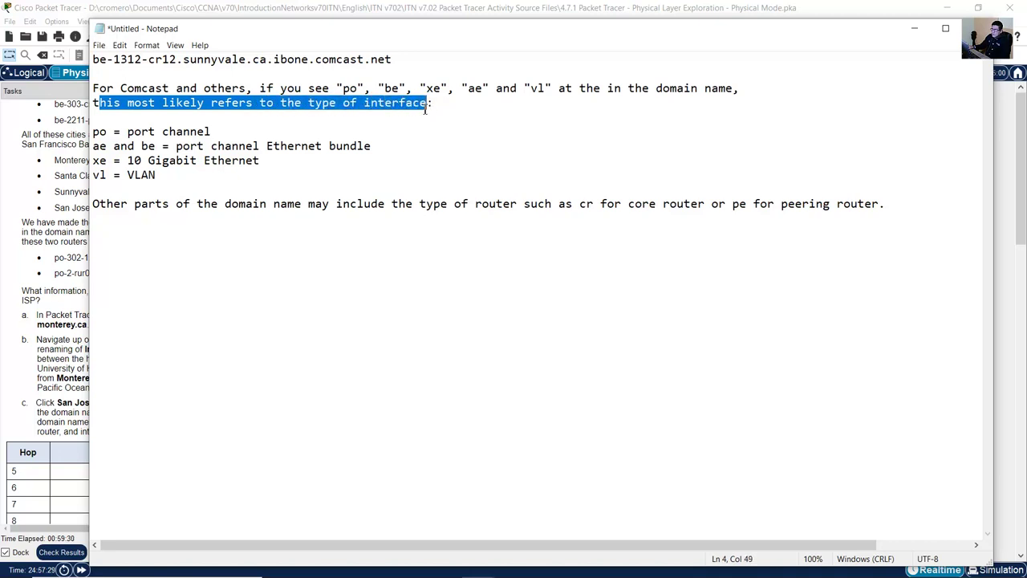
double_click(101, 133)
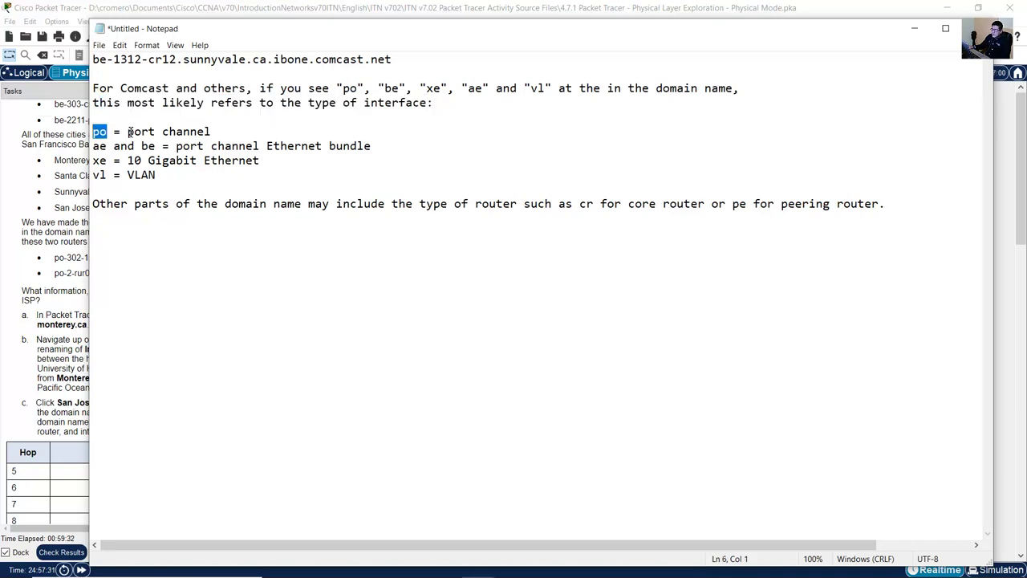
drag(128, 132, 207, 134)
double_click(100, 147)
double_click(149, 147)
drag(186, 147, 383, 150)
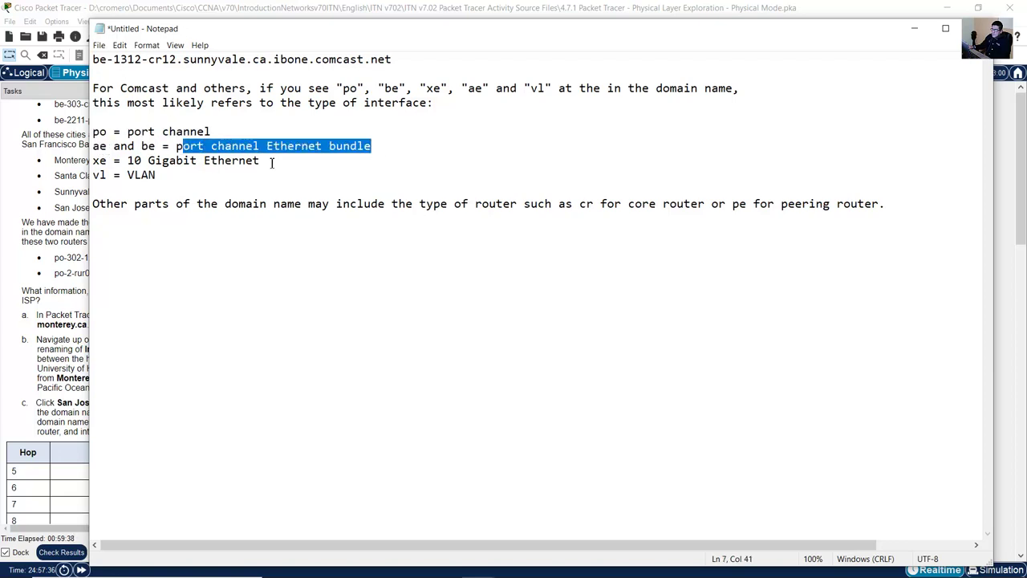
click(101, 161)
click(128, 162)
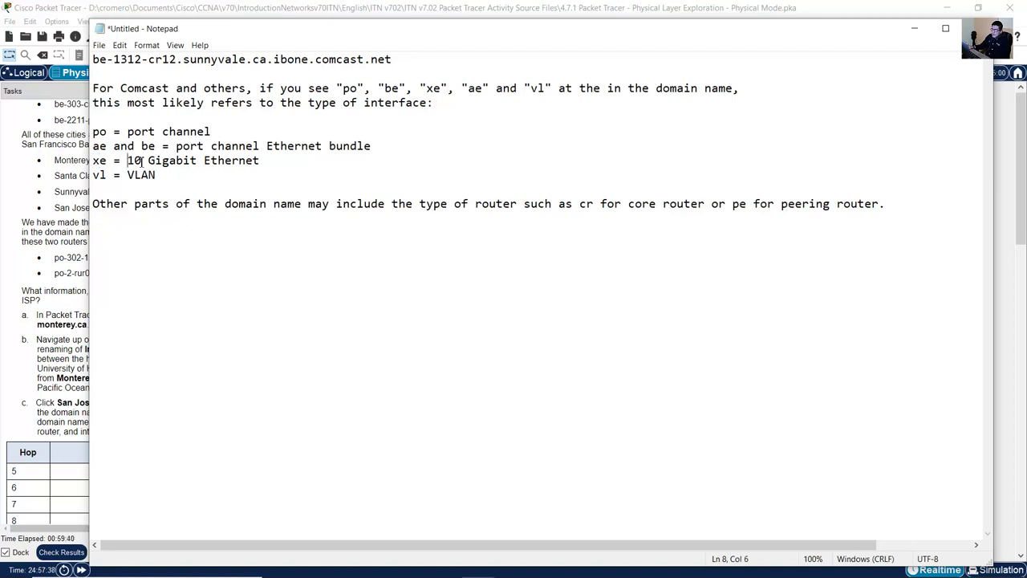
drag(128, 162, 265, 161)
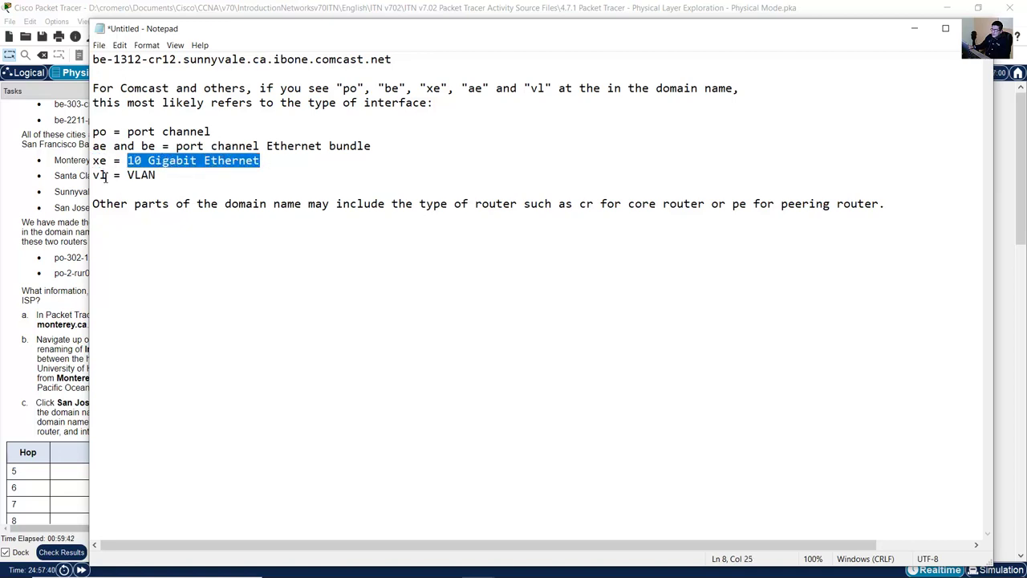
drag(107, 176, 153, 175)
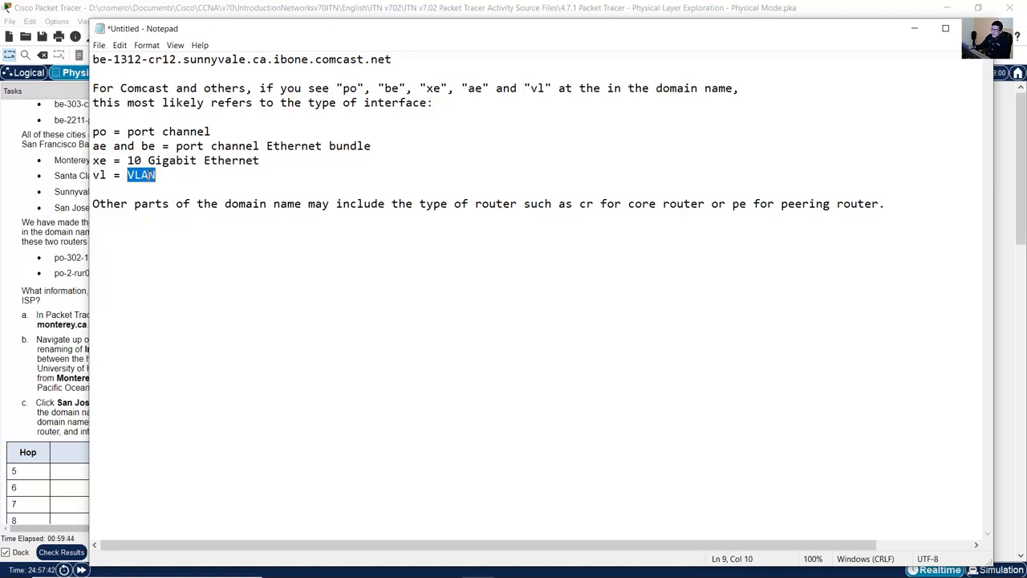
Step: Match be and cr in the sample Sunnyvale domain name with the notes on port channel Ethernet bundles and core routers
drag(93, 203, 218, 205)
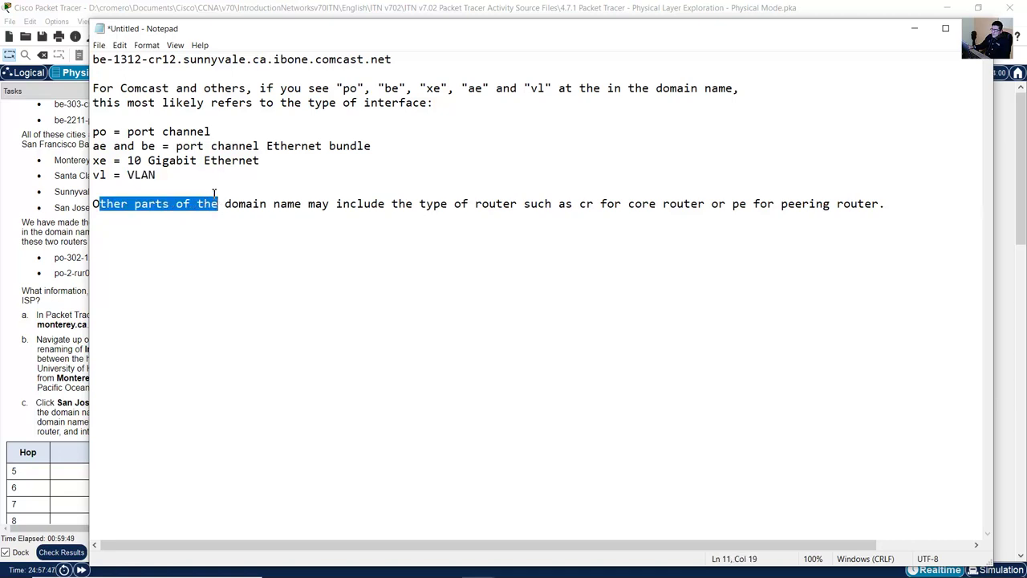
click(205, 183)
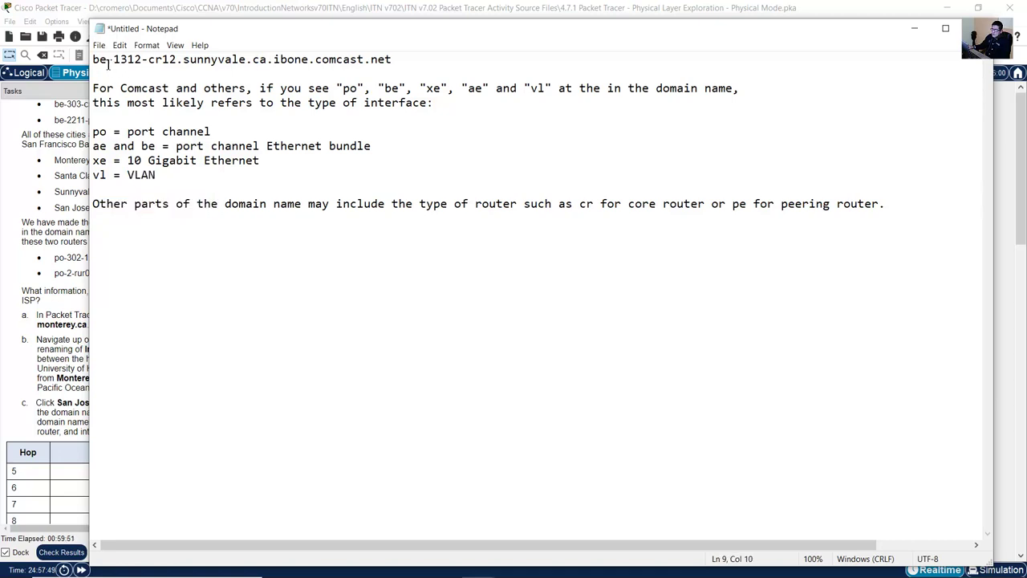
drag(106, 61, 100, 60)
drag(183, 146, 371, 143)
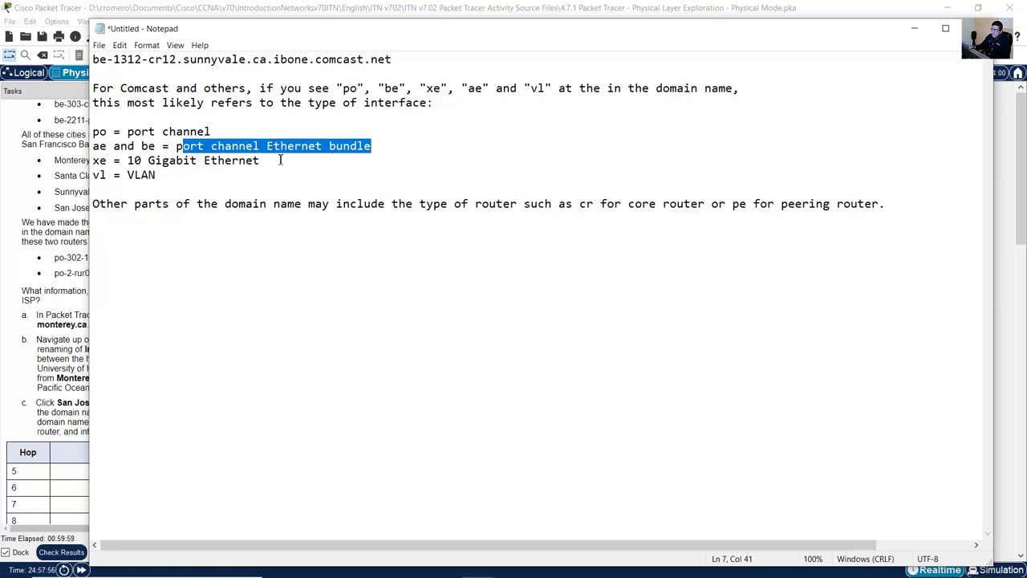
drag(106, 203, 883, 204)
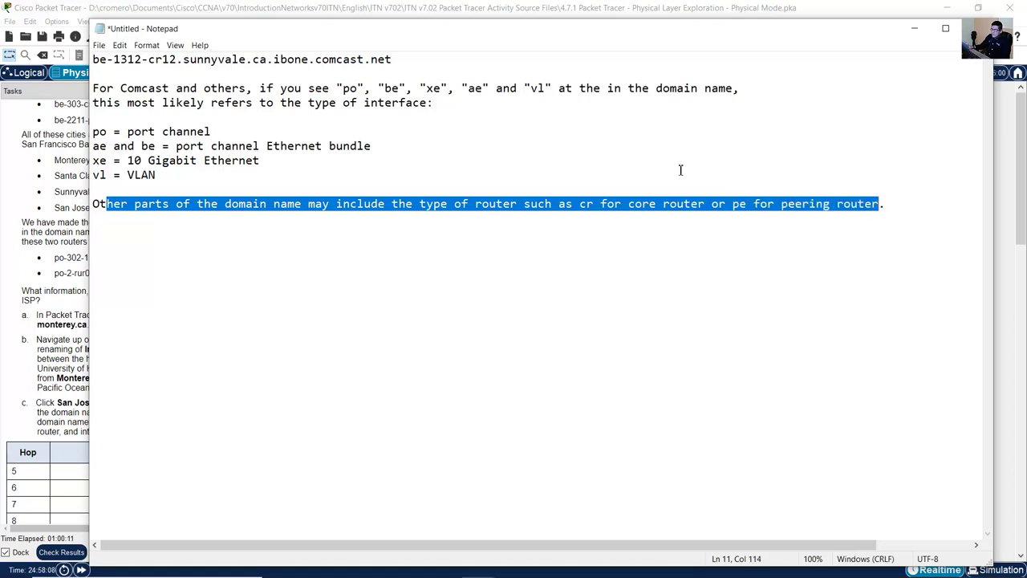
drag(148, 60, 164, 68)
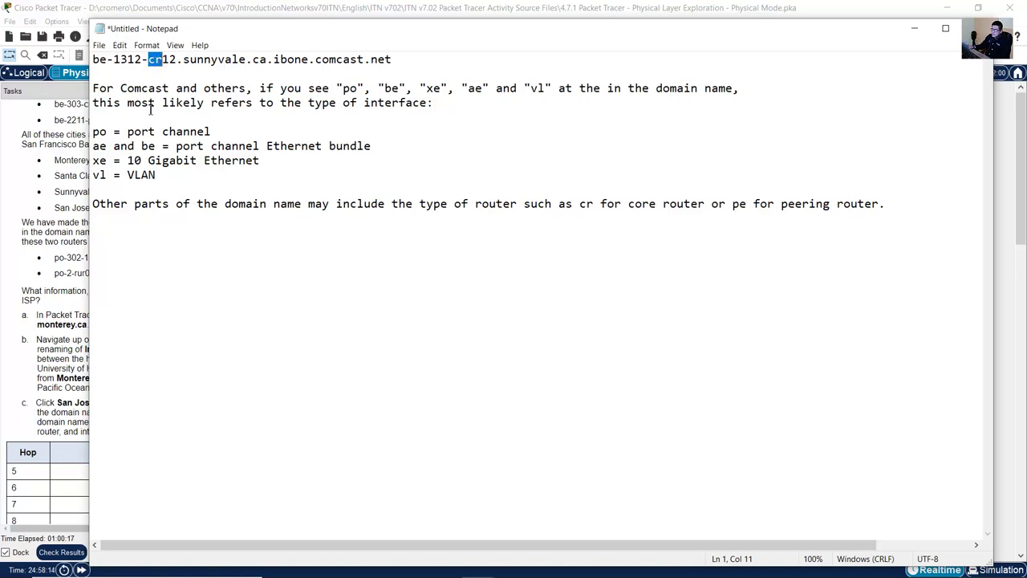
drag(131, 146, 380, 143)
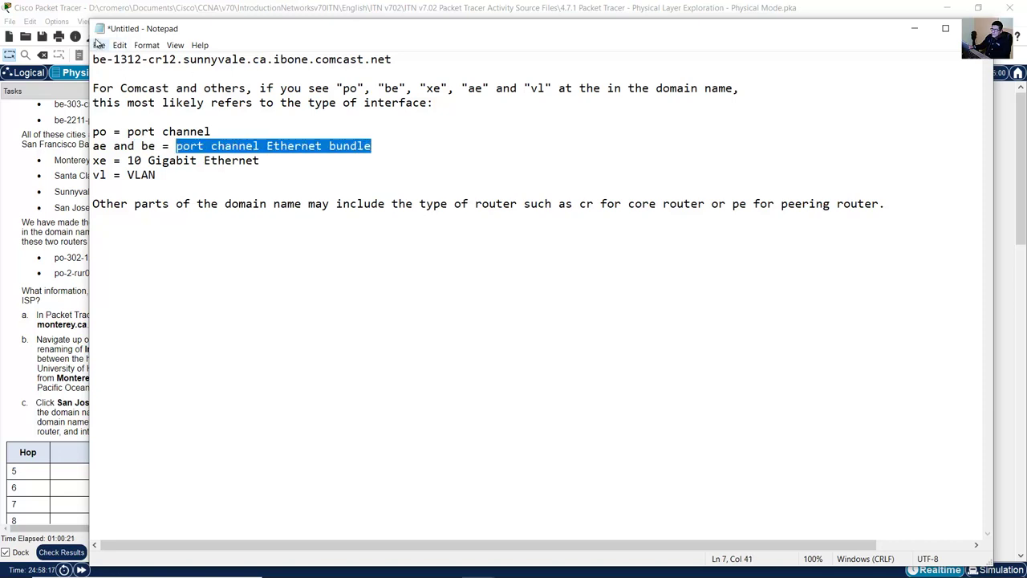
Step: Break down the sample domain name by highlighting its interface, router, sunnyvale.ca and comcast.net parts in turn
drag(93, 59, 107, 62)
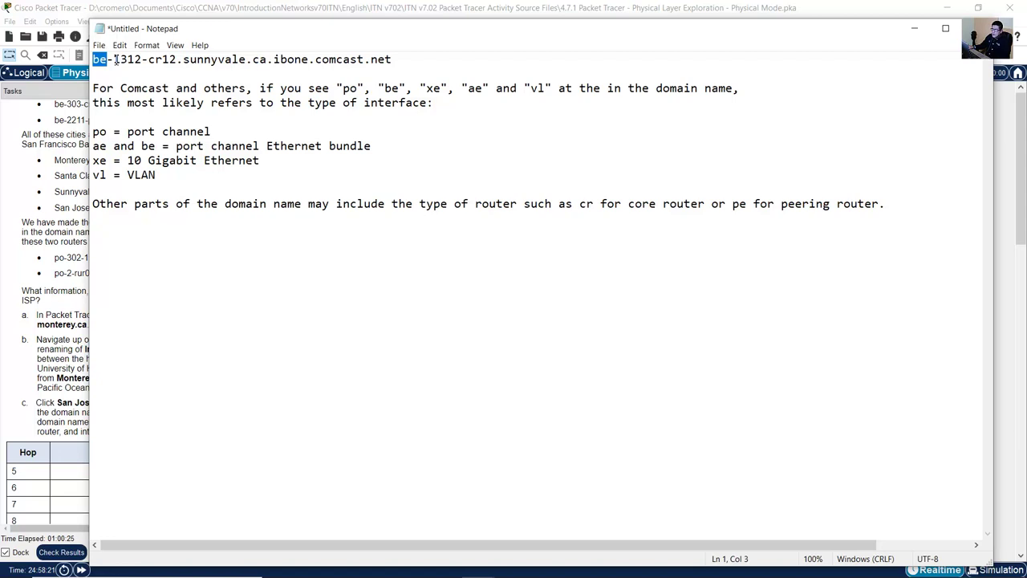
drag(114, 60, 158, 61)
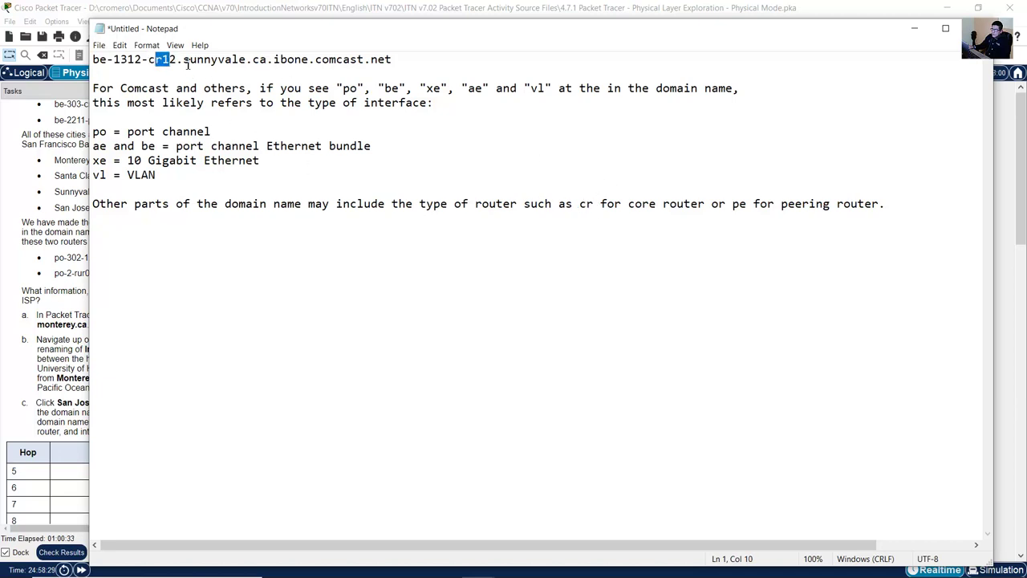
drag(184, 61, 269, 59)
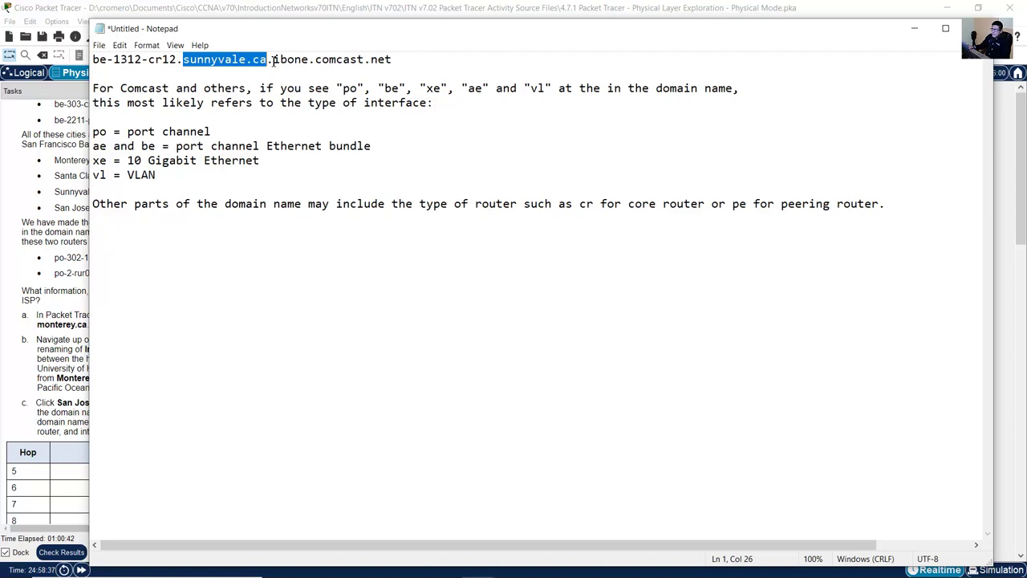
click(224, 60)
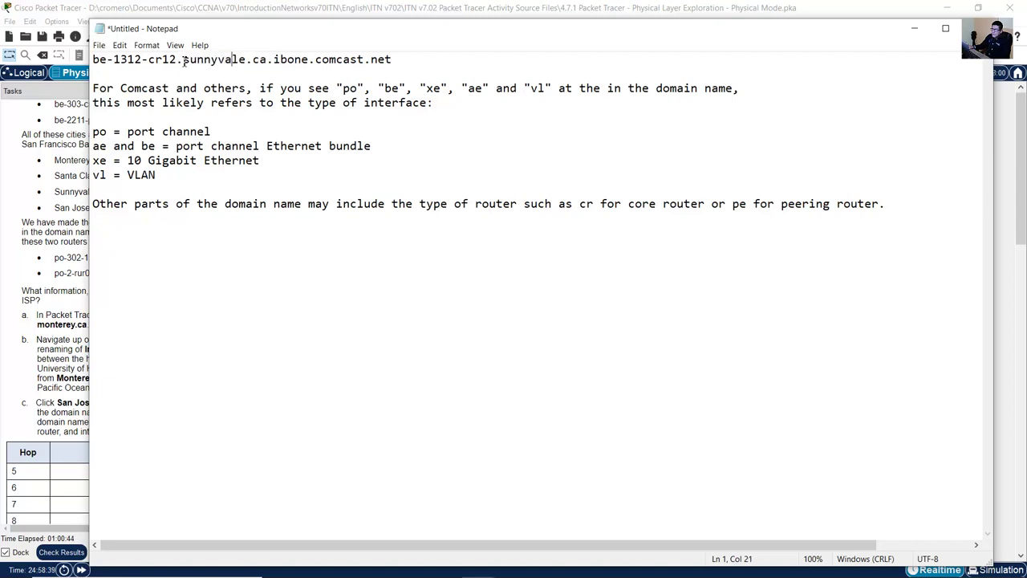
drag(284, 61, 424, 64)
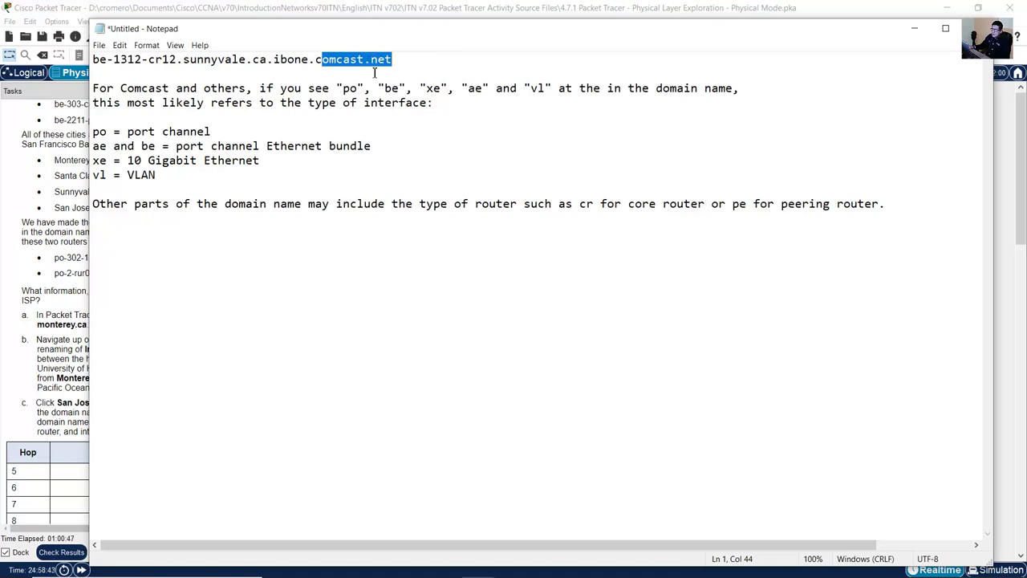
Step: Return to Packet Tracer and highlight the question about what can be deciphered from the local ISP's domain names
click(914, 28)
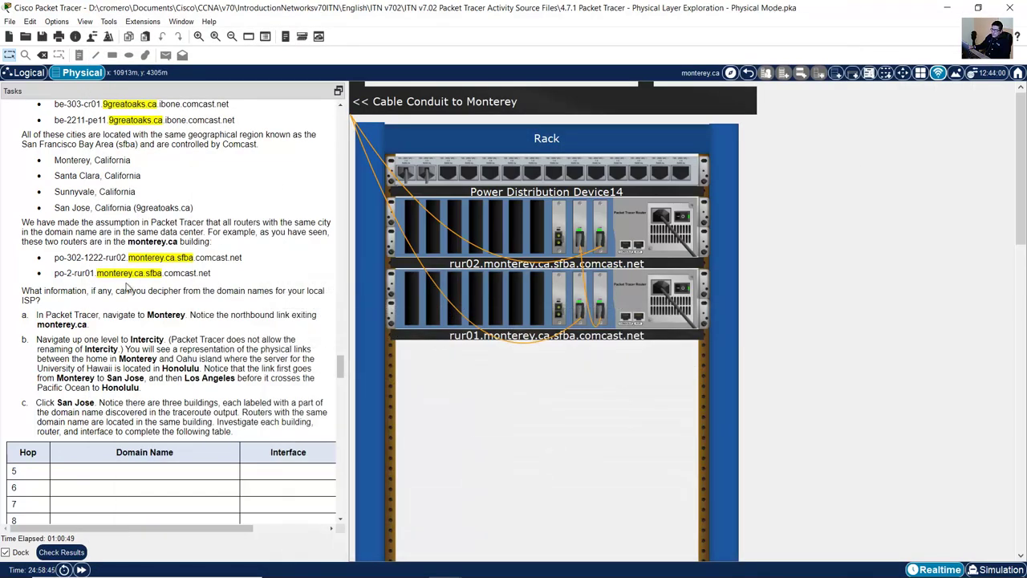
scroll(161, 305, down, 2)
drag(23, 227, 136, 229)
click(29, 227)
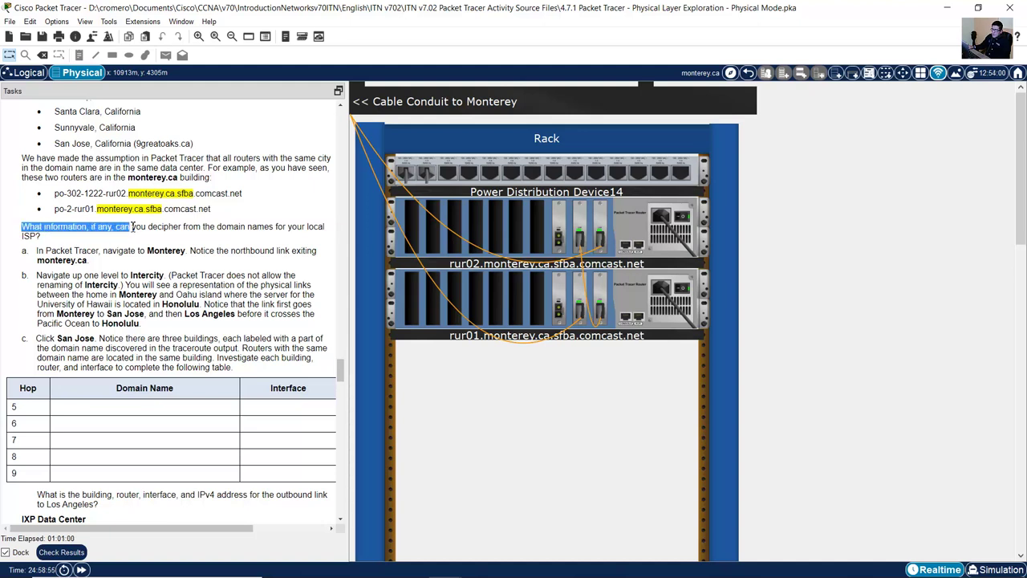
click(200, 226)
drag(200, 226, 75, 240)
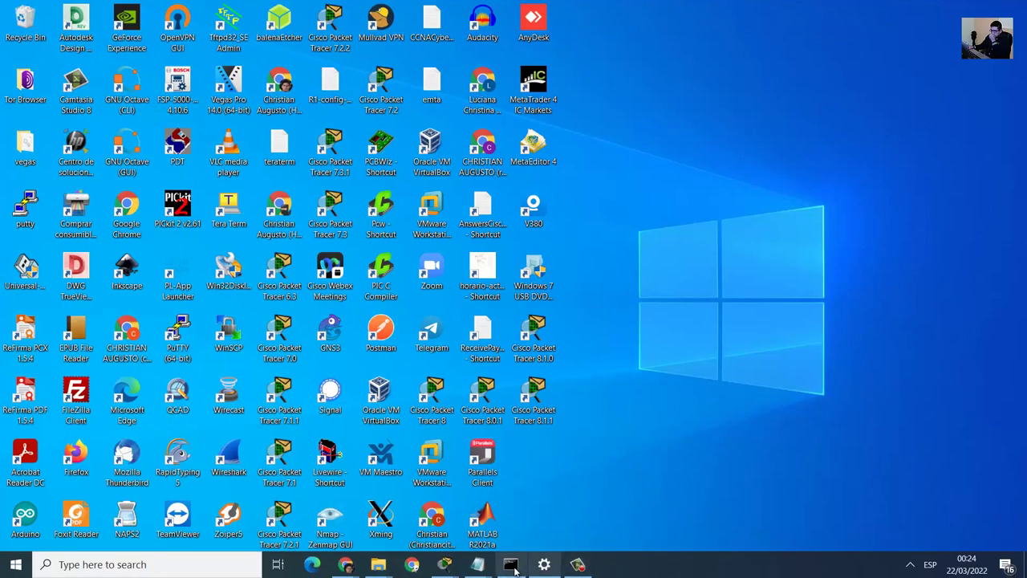
click(511, 564)
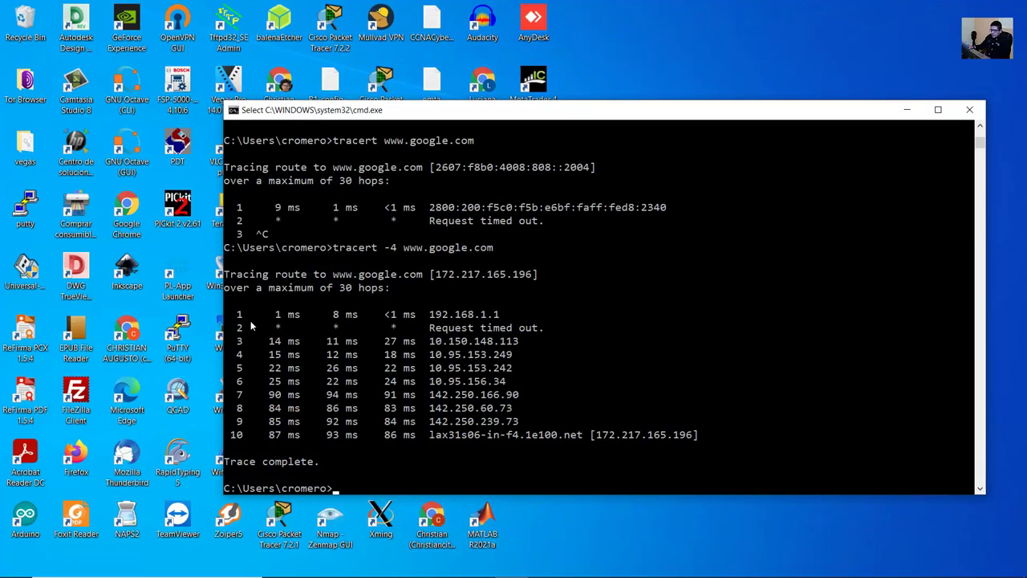
drag(241, 317, 542, 382)
scroll(535, 357, up, 14)
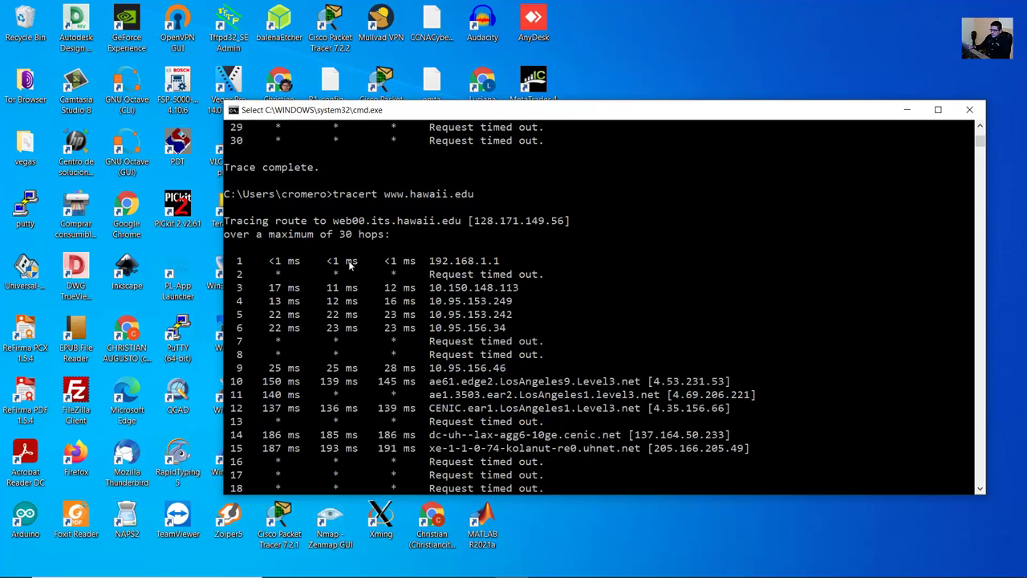
scroll(351, 265, down, 13)
scroll(401, 281, up, 1)
scroll(466, 293, down, 2)
scroll(499, 300, up, 1)
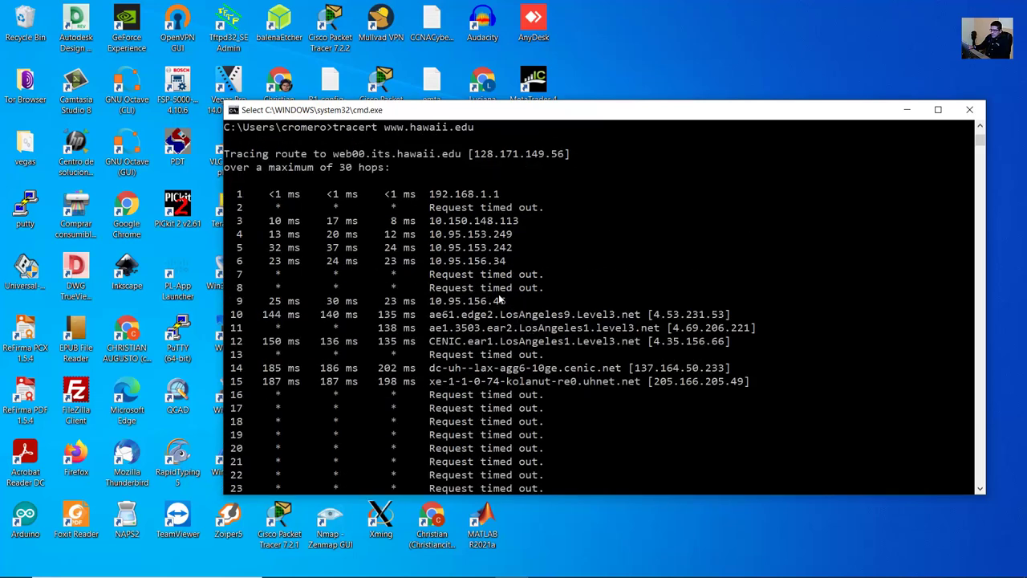
drag(371, 203, 527, 277)
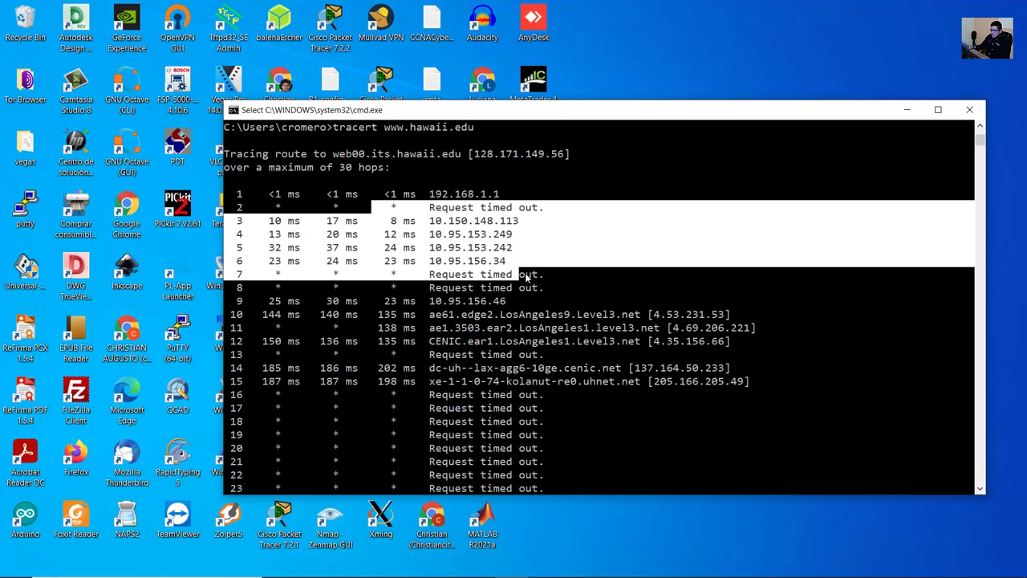
click(638, 277)
scroll(638, 277, down, 20)
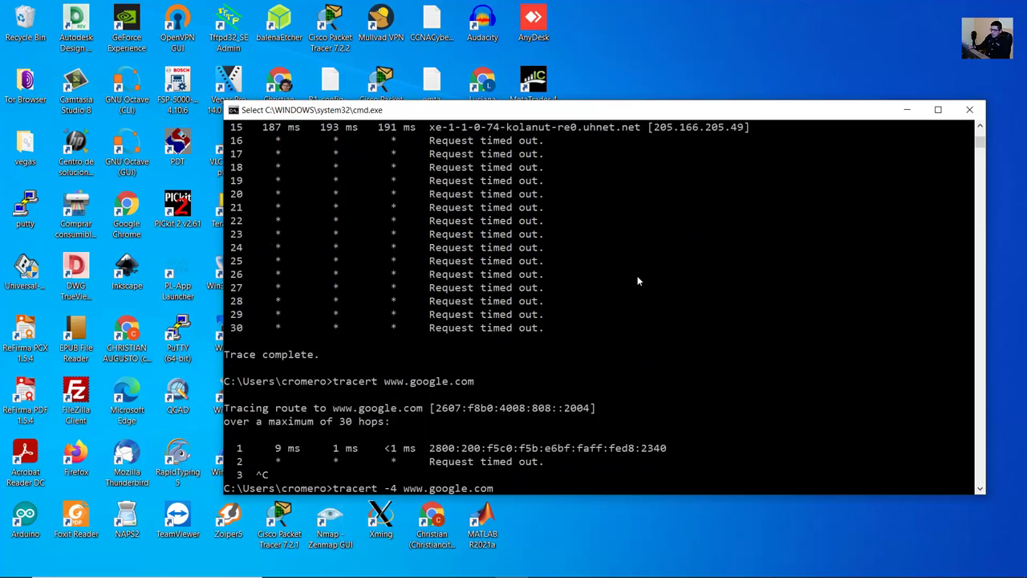
scroll(637, 275, down, 3)
scroll(636, 276, up, 15)
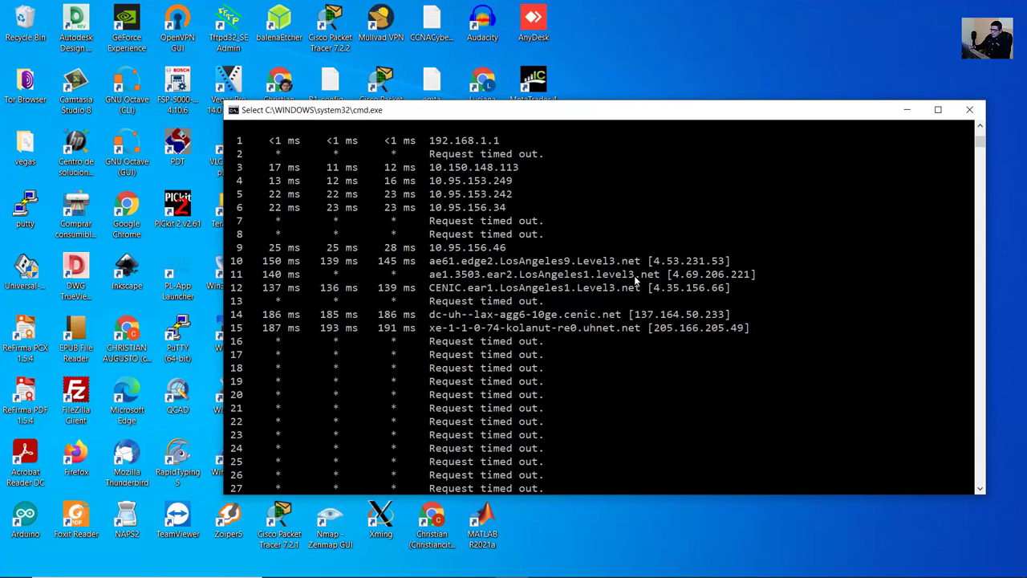
scroll(633, 276, up, 5)
scroll(633, 275, down, 14)
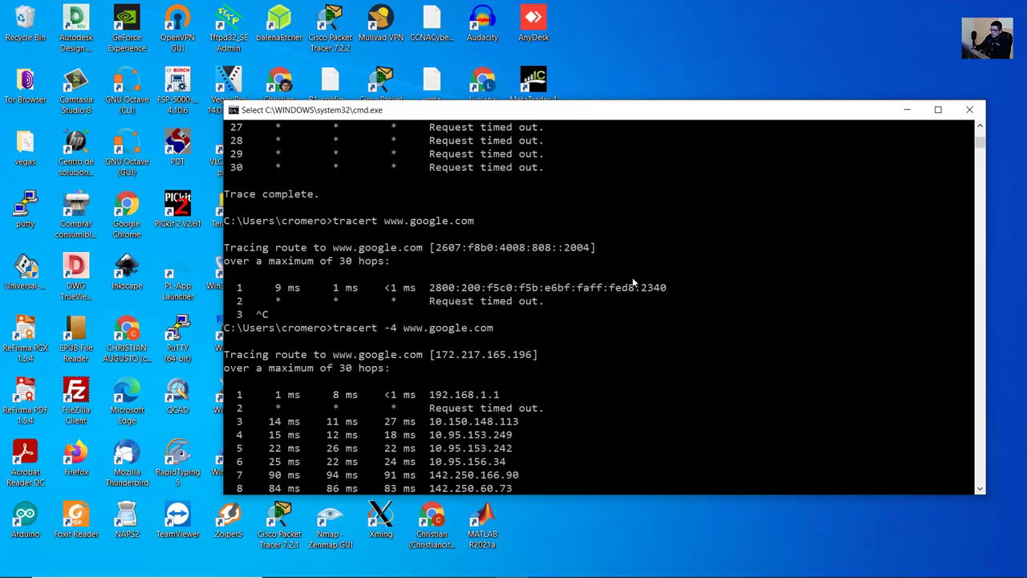
scroll(625, 281, down, 5)
scroll(618, 285, up, 8)
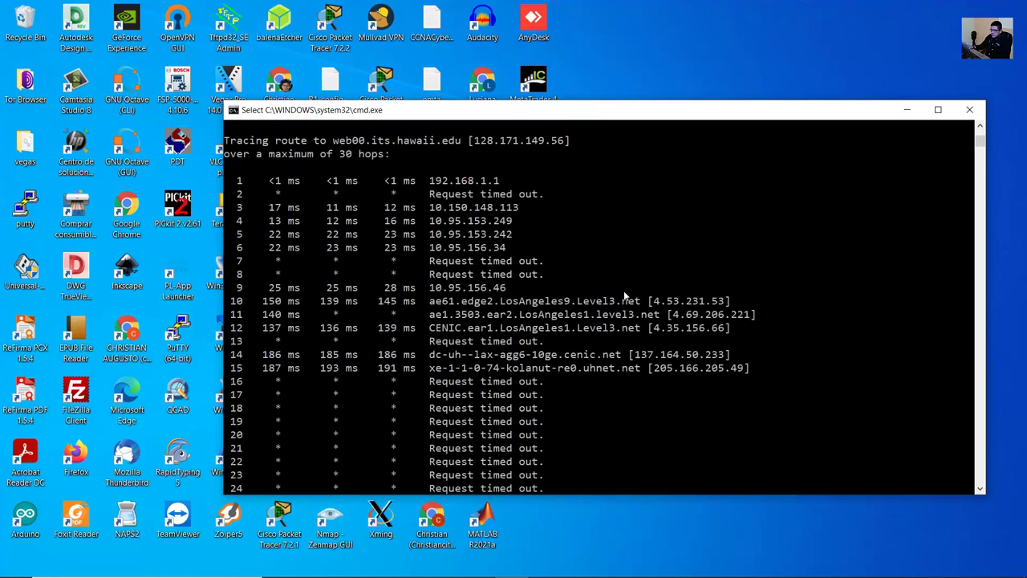
scroll(624, 291, up, 9)
scroll(624, 291, down, 11)
click(624, 289)
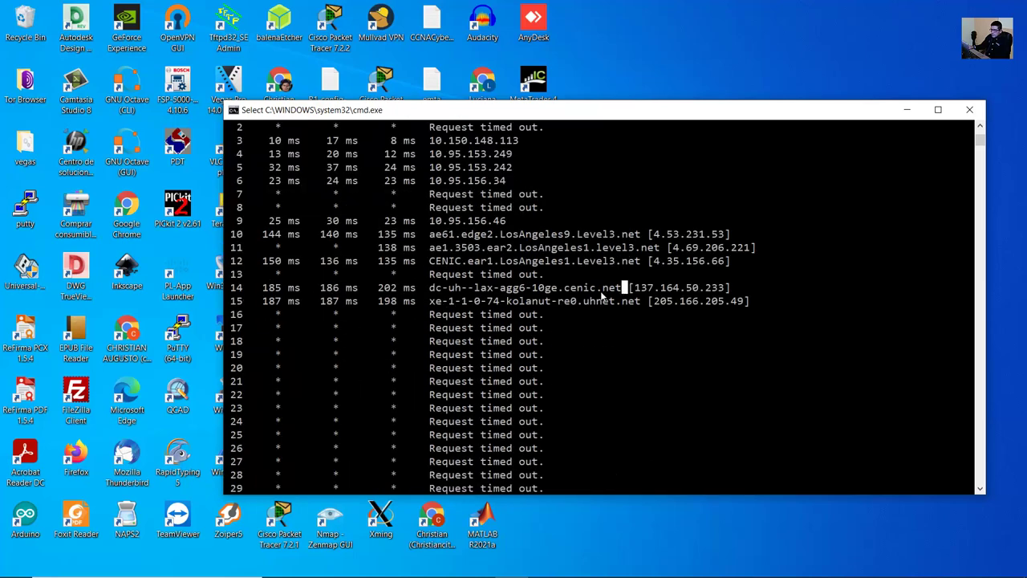
scroll(539, 288, up, 1)
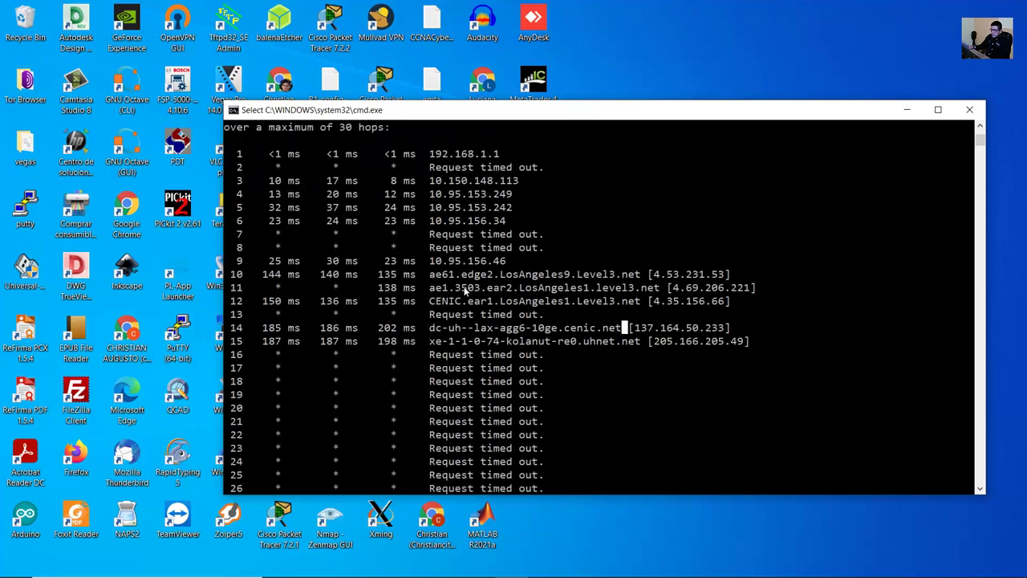
drag(425, 274, 713, 281)
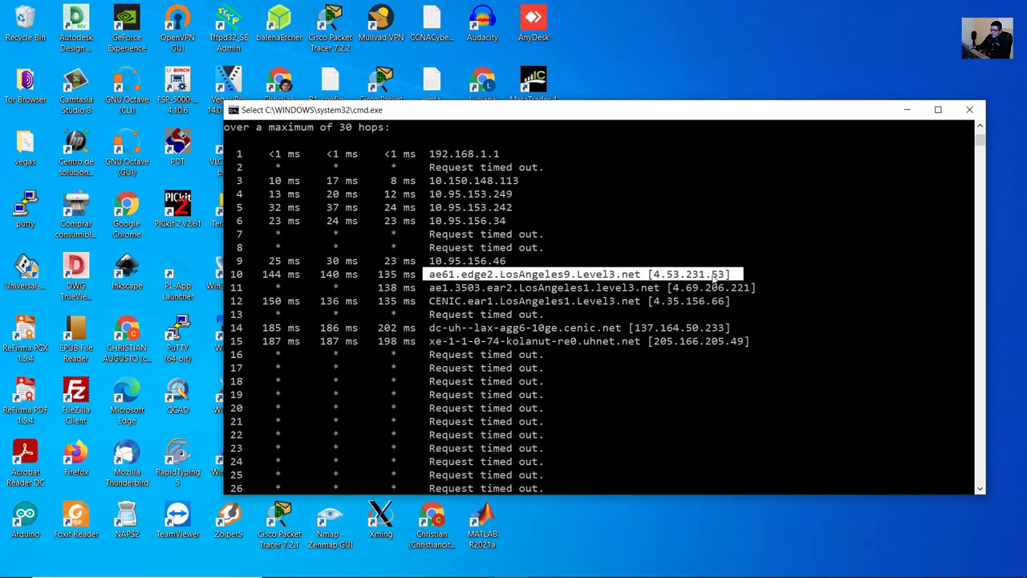
drag(431, 274, 457, 277)
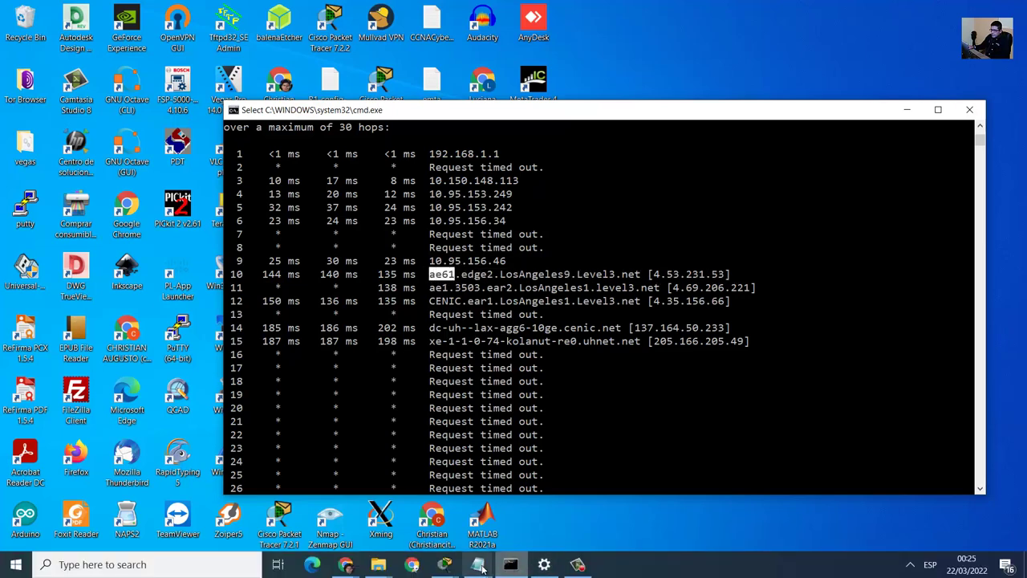
Step: Look up the ae prefix in the Notepad notes, highlight its port channel Ethernet bundle definition, and return to the Command Prompt
click(477, 564)
click(527, 506)
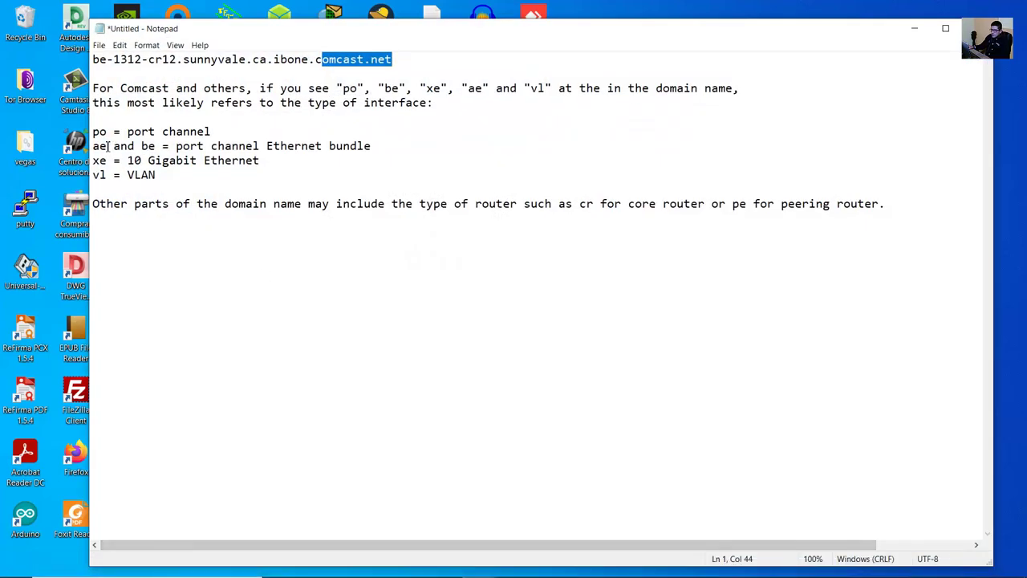
drag(99, 149, 393, 149)
click(913, 28)
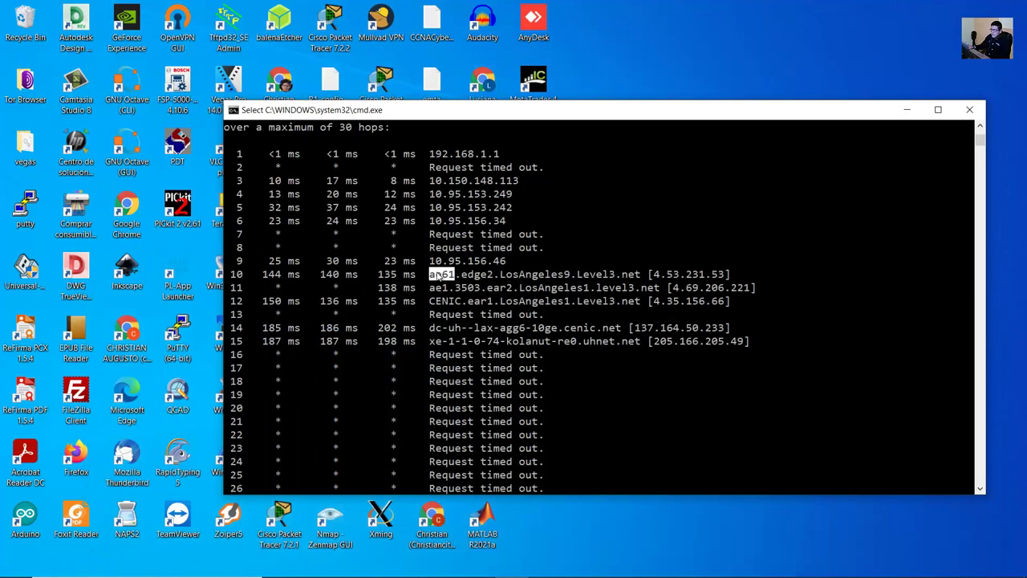
Step: Highlight the remaining parts of hop 10's domain name, including LosAngeles9 and Level3.net
drag(446, 277, 456, 281)
drag(461, 277, 575, 280)
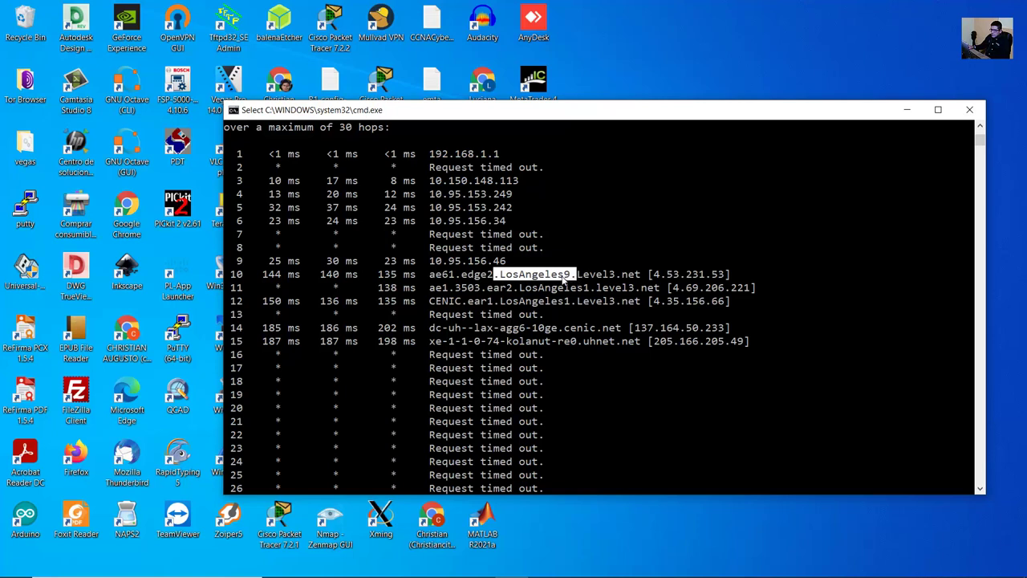
click(562, 277)
click(572, 277)
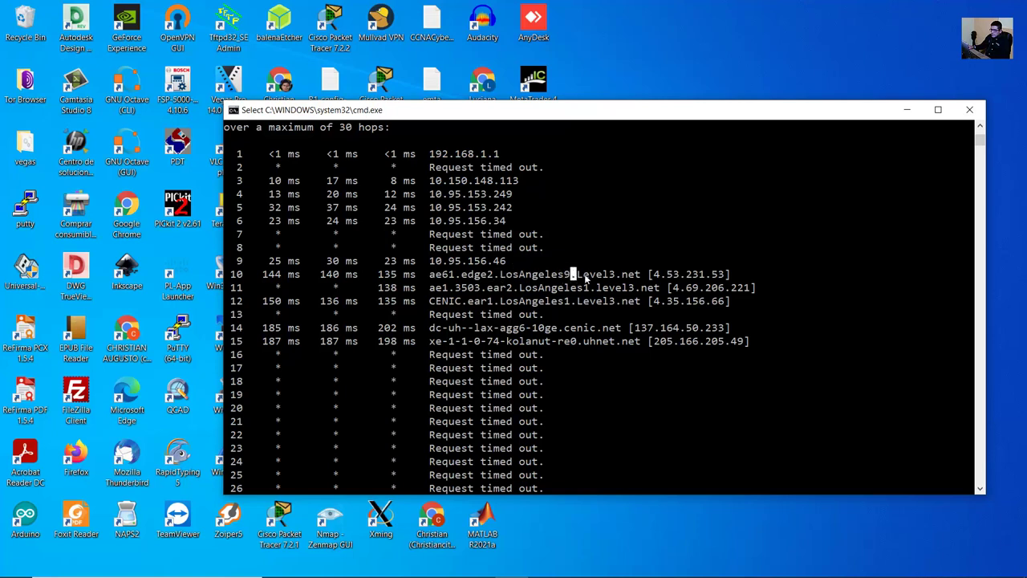
click(580, 277)
drag(580, 275, 639, 277)
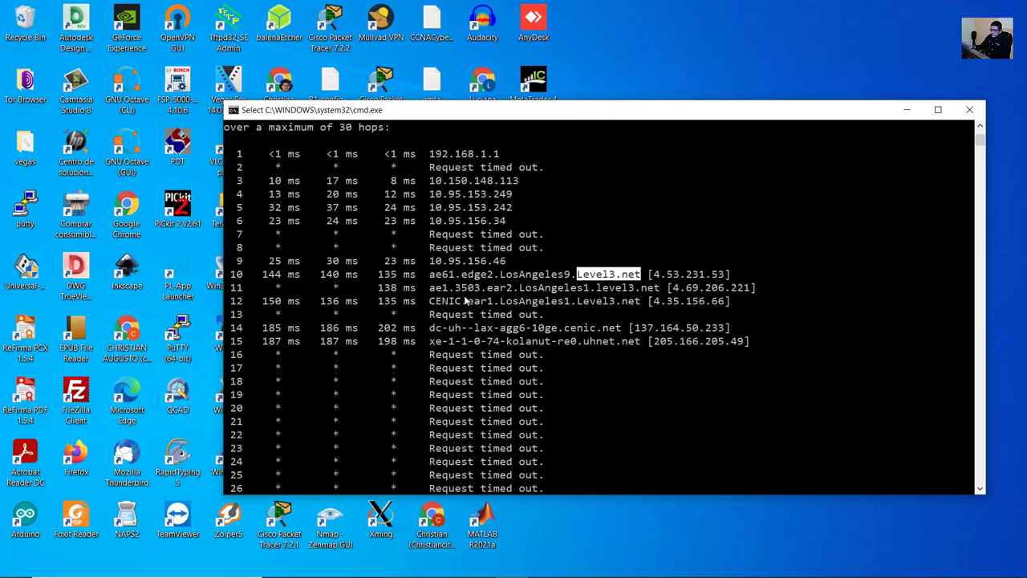
Step: Look up hop 15's xe prefix in the Notepad notes, highlighting its 10 Gigabit Ethernet definition, and highlight uhnet.net back in the trace
mouse_move(431, 346)
mouse_down()
mouse_move(446, 336)
mouse_move(441, 345)
mouse_up()
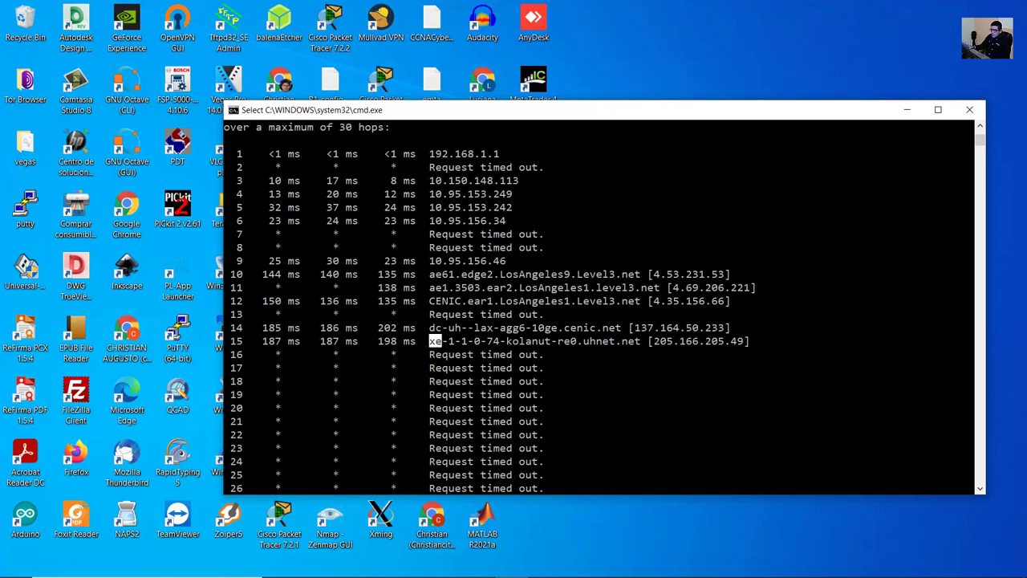
mouse_move(477, 565)
click(413, 506)
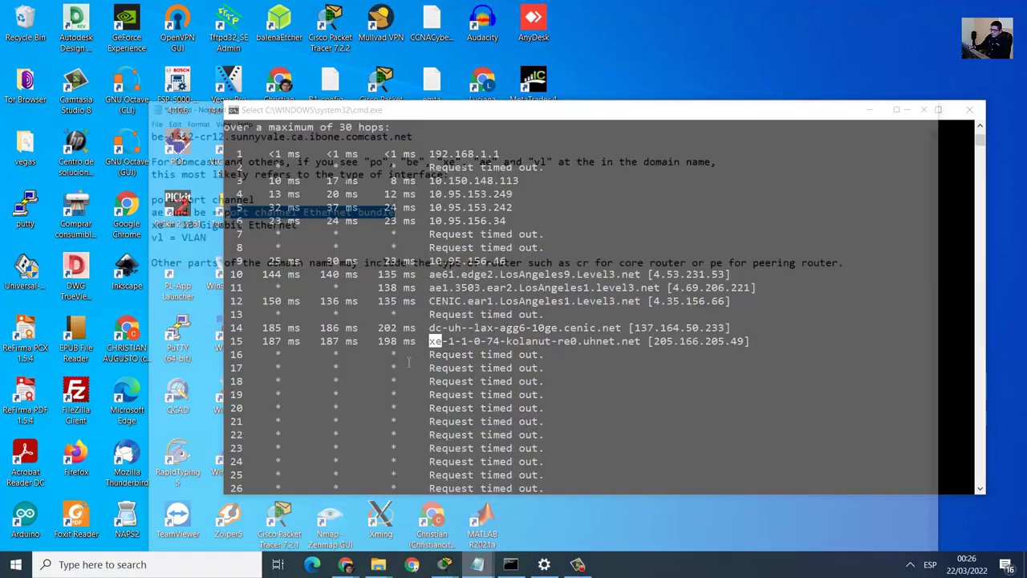
drag(93, 165, 284, 166)
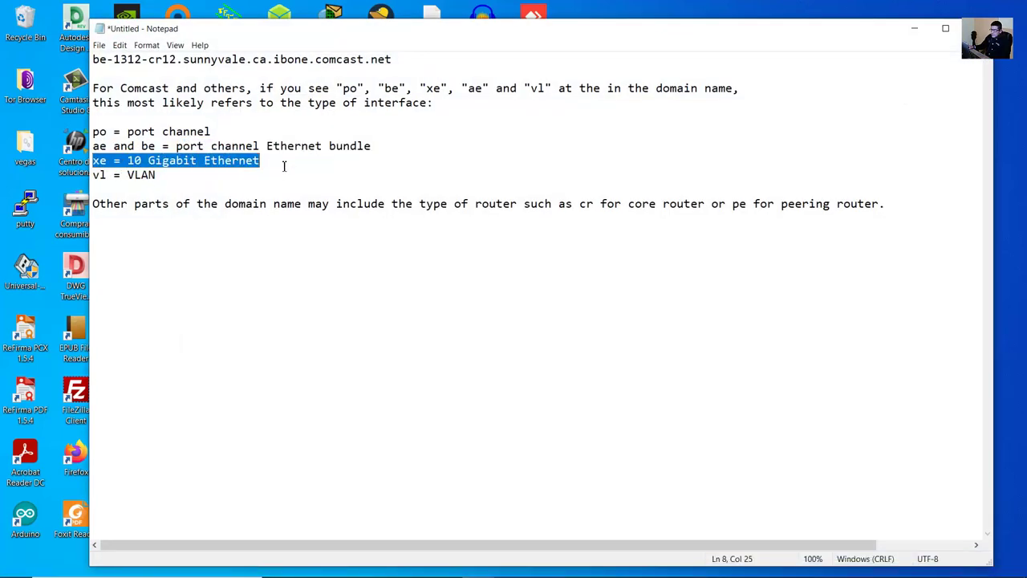
click(914, 28)
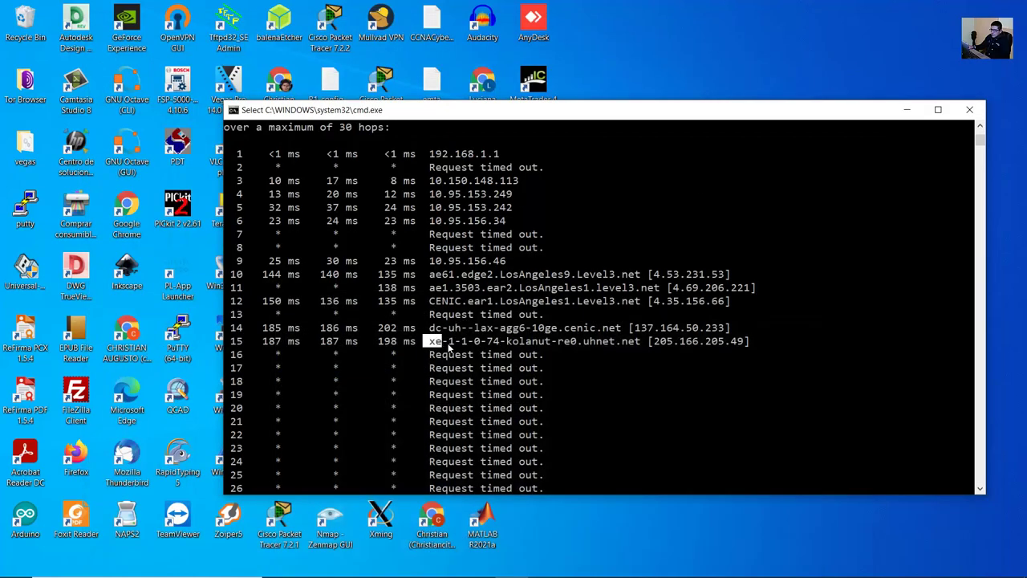
drag(451, 342, 641, 345)
click(588, 342)
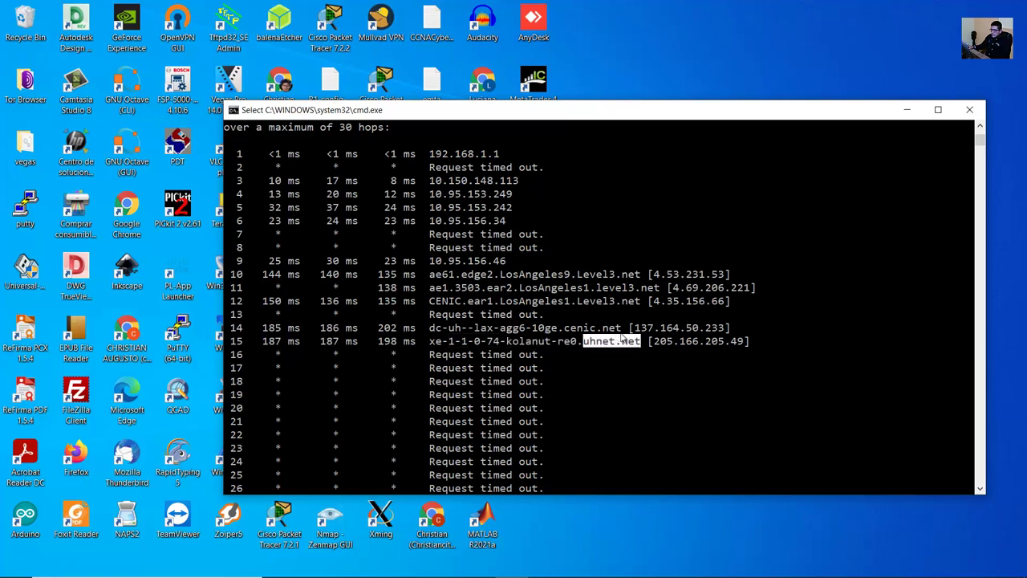
Step: Return to Packet Tracer and highlight the step a instruction to navigate to Monterey
key(alt+Tab)
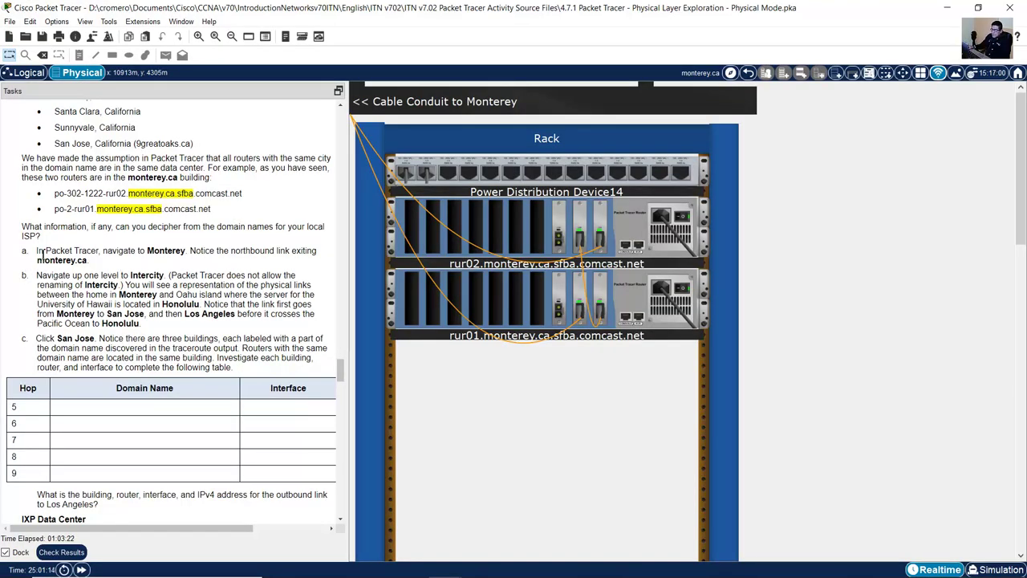
drag(37, 251, 181, 252)
click(100, 257)
drag(37, 251, 196, 252)
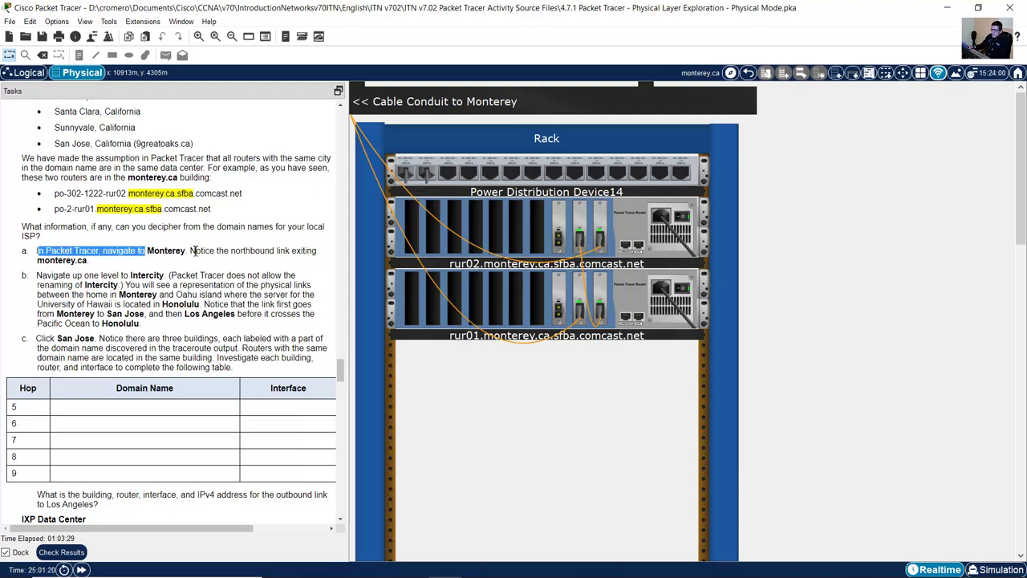
click(200, 252)
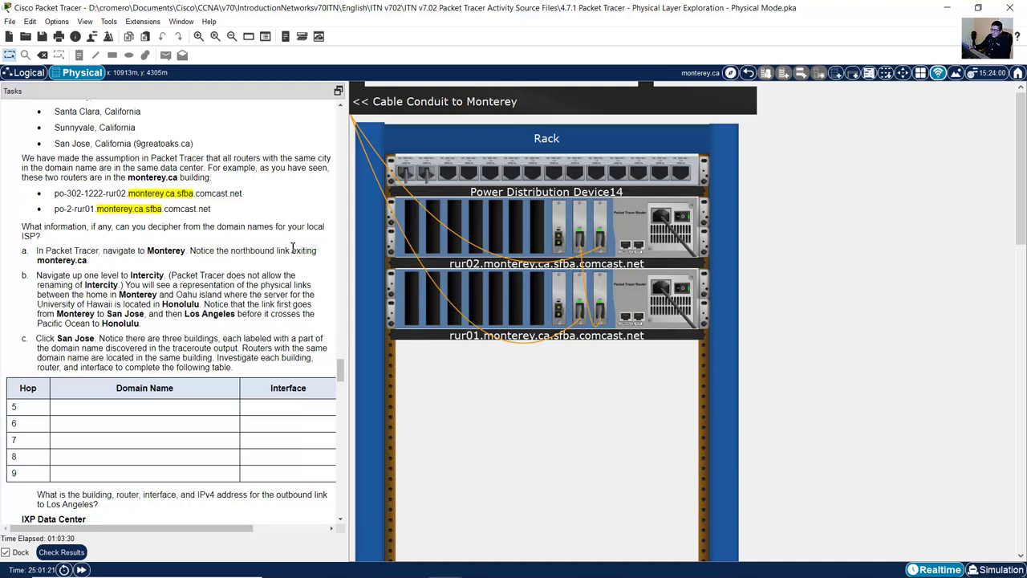
Step: Go up to the Monterey level and follow the northbound link exiting the monterey.ca building
click(747, 74)
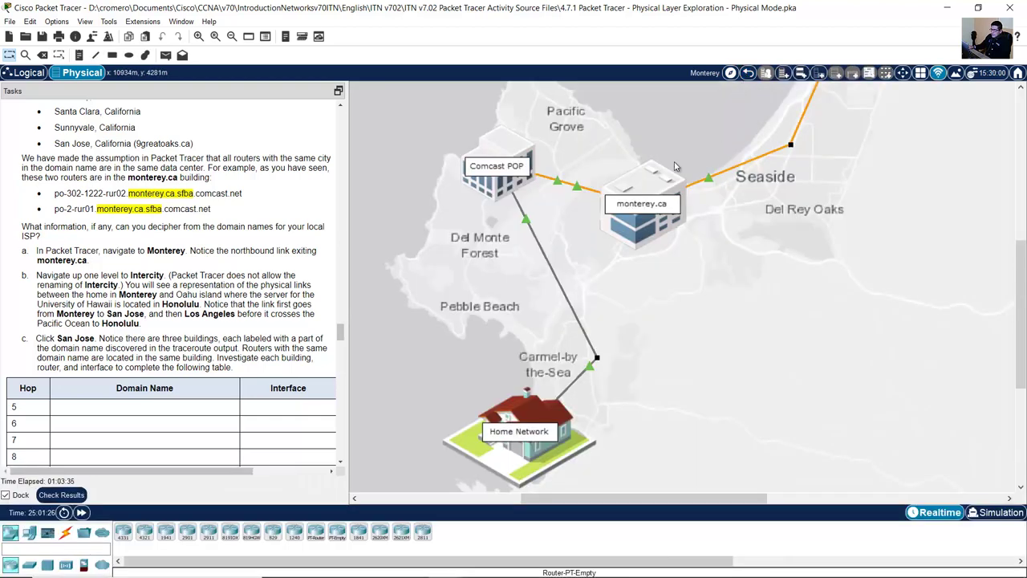
scroll(720, 203, up, 10)
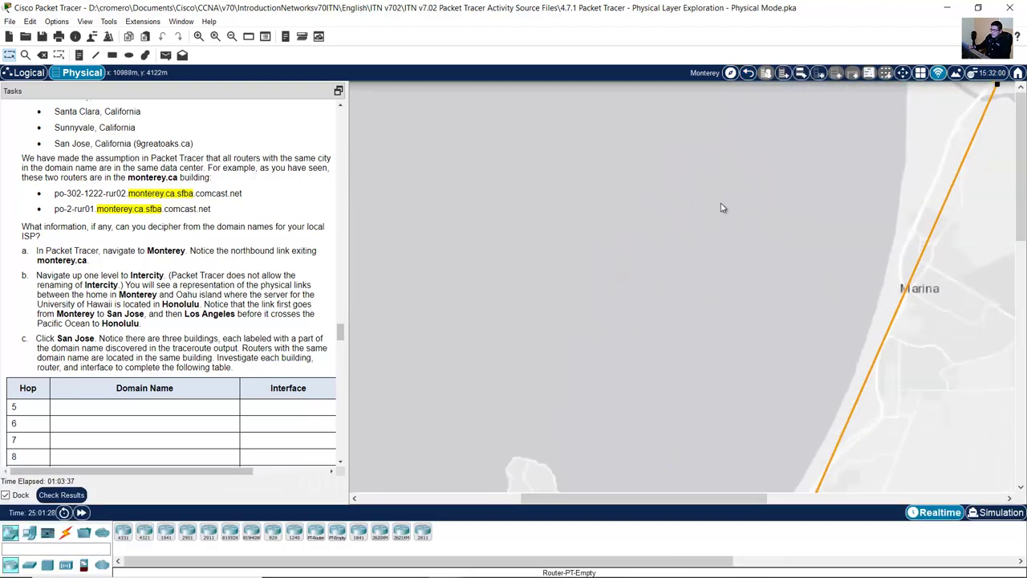
scroll(671, 495, right, 5)
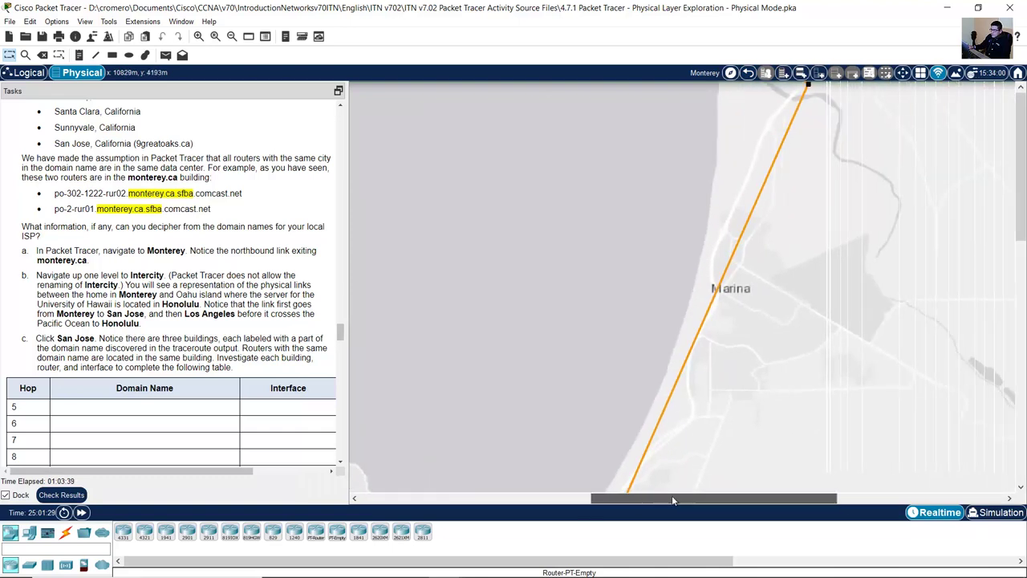
scroll(812, 304, down, 5)
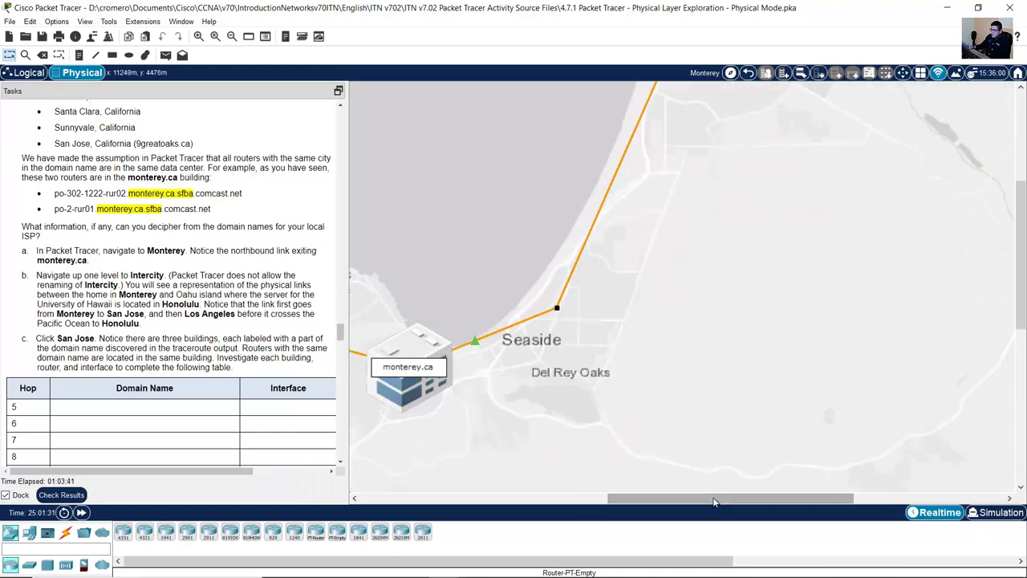
scroll(650, 499, left, 3)
scroll(652, 505, left, 4)
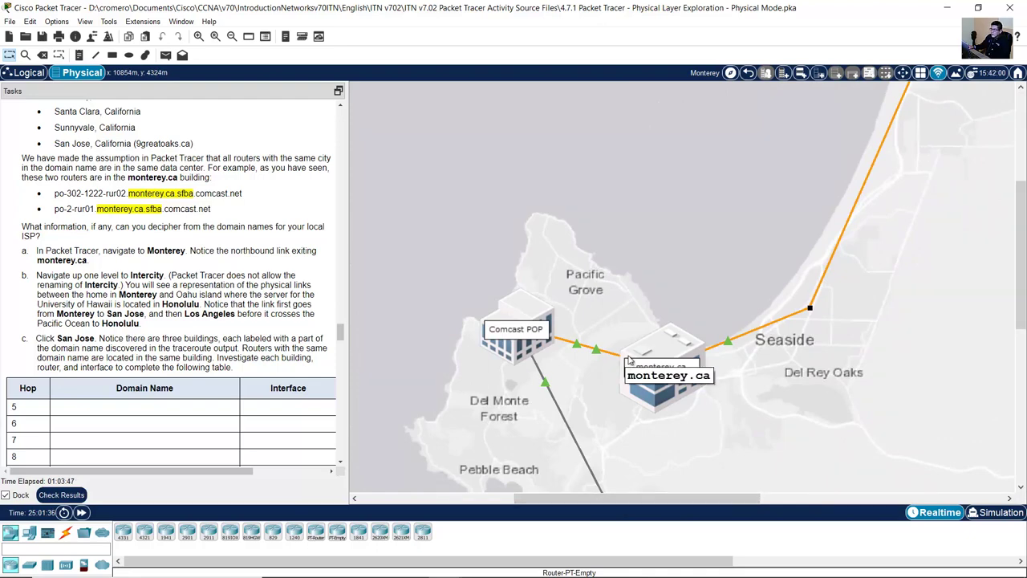
scroll(626, 363, down, 3)
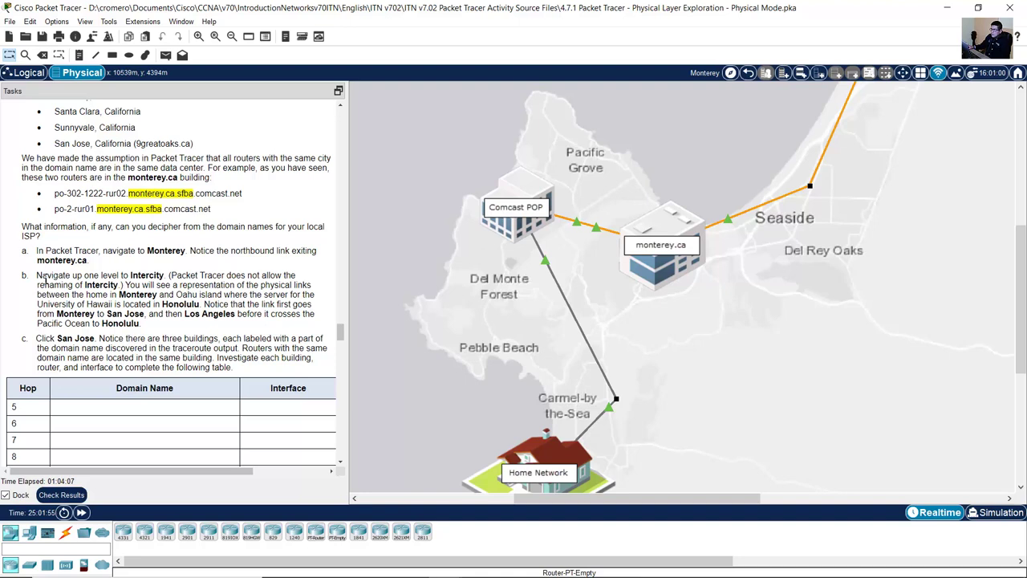
Step: Highlight the step b navigation instruction, go up to the Intercity level and examine the California links between Monterey, San Jose and Los Angeles
drag(42, 277, 168, 276)
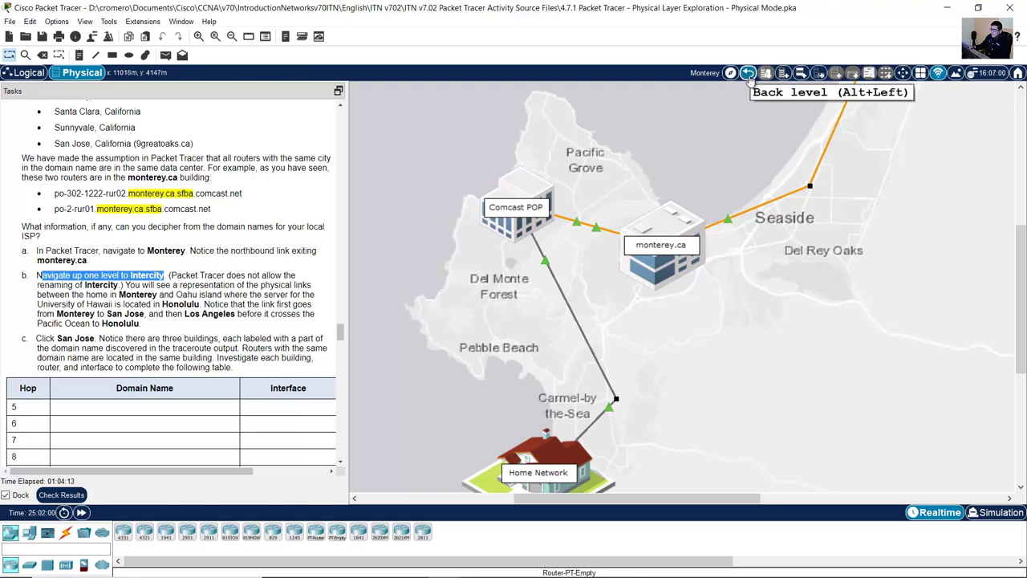
click(748, 73)
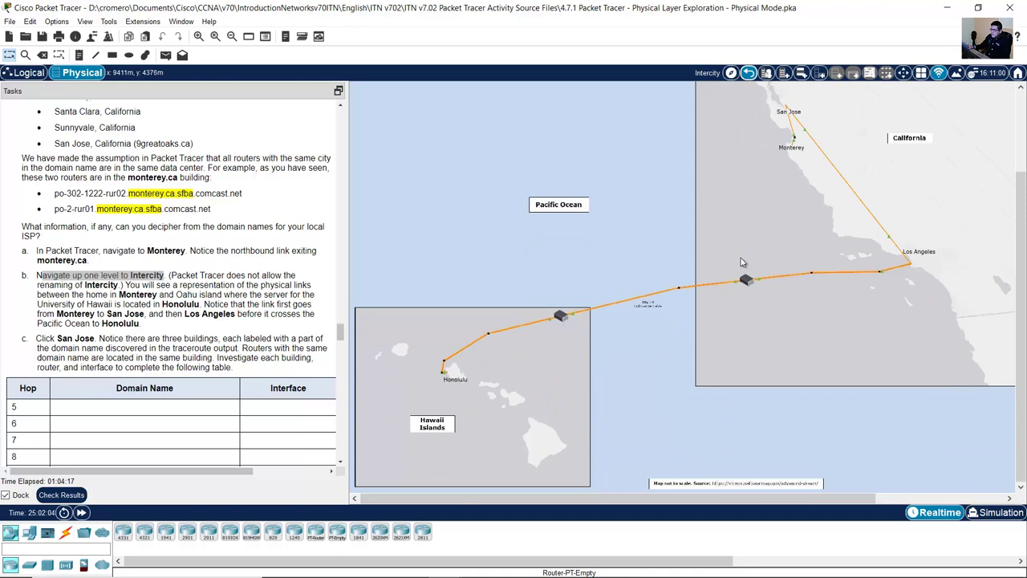
click(199, 37)
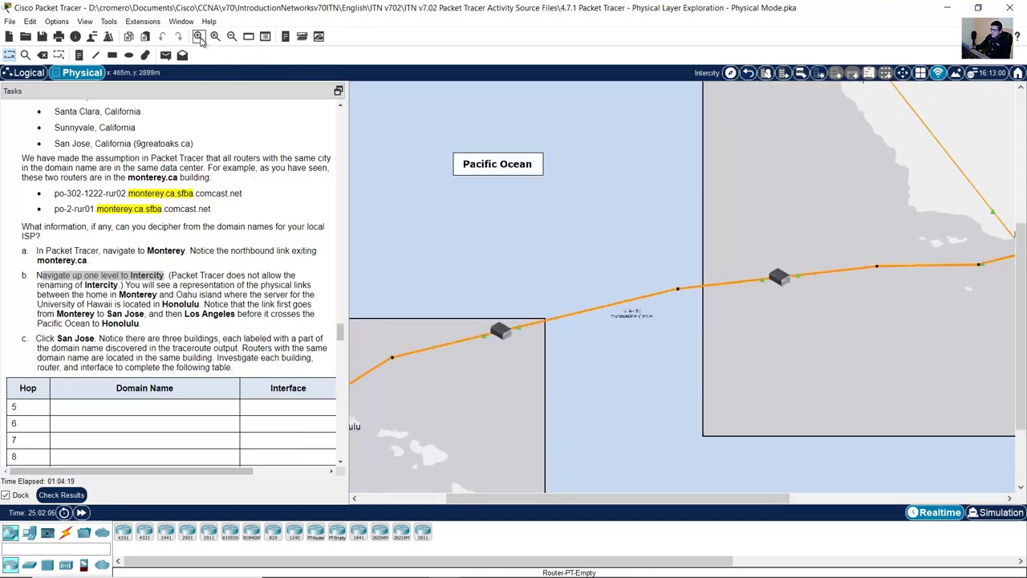
click(199, 37)
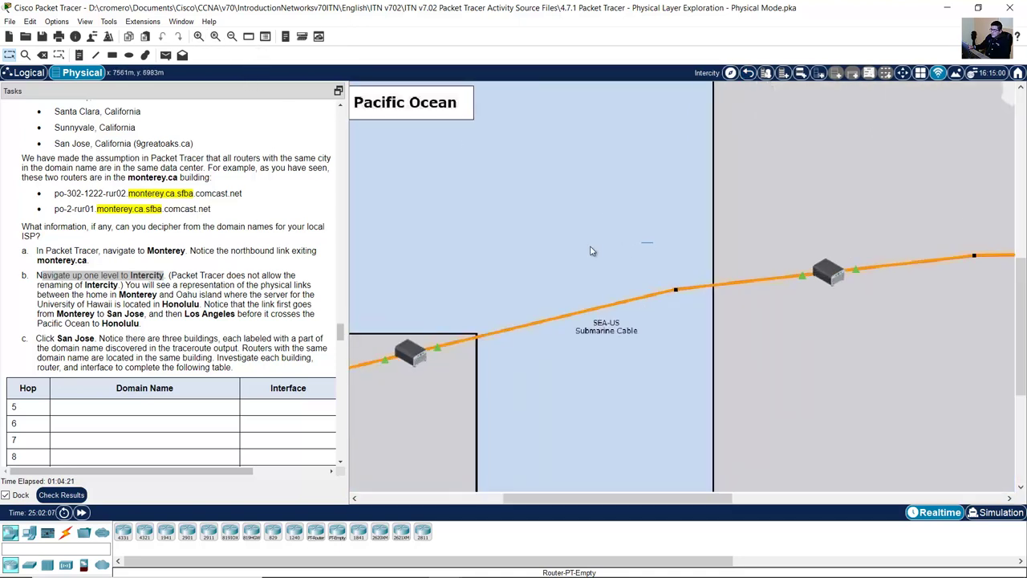
drag(706, 497, 795, 498)
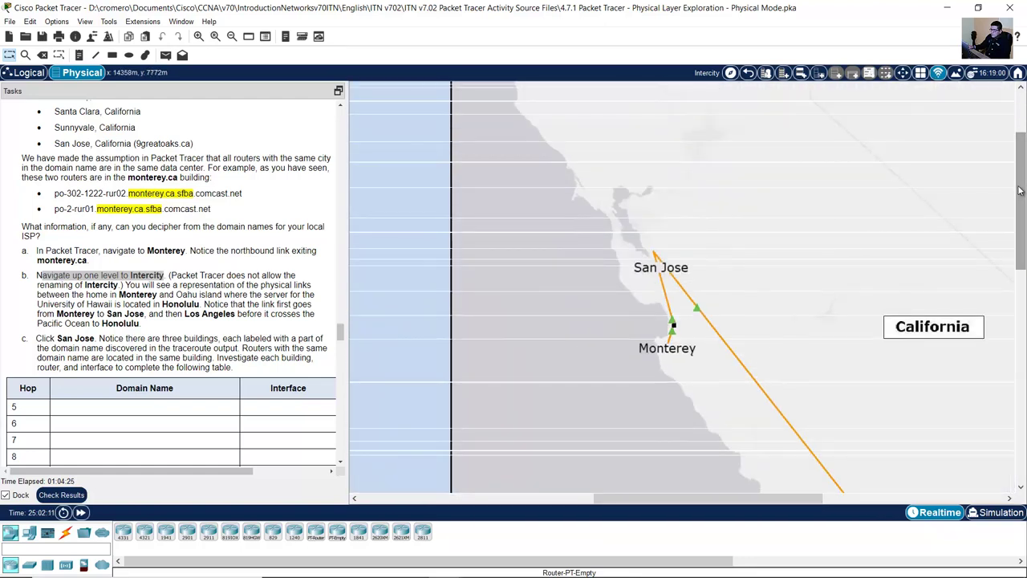
drag(1019, 190, 1023, 400)
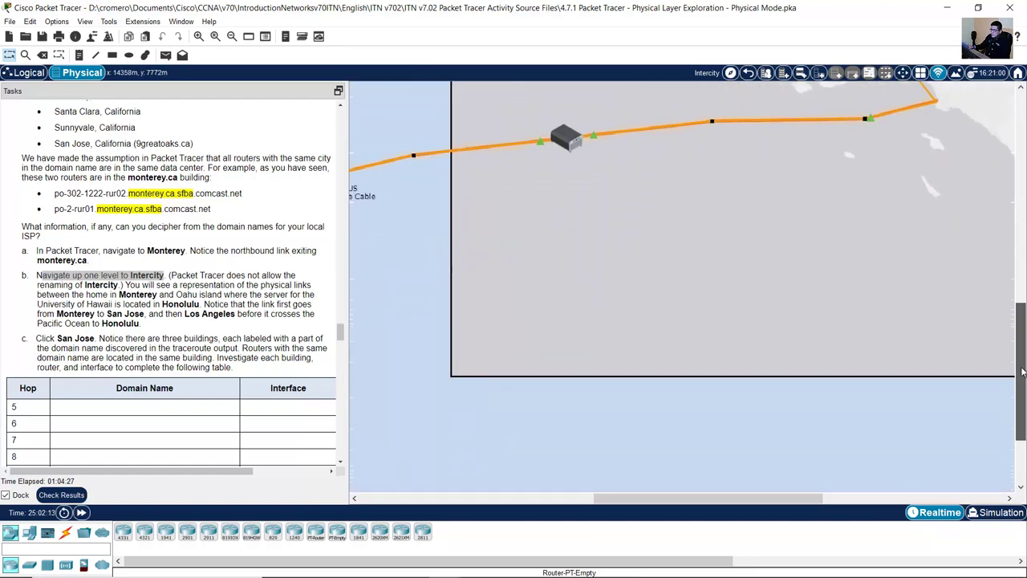
drag(758, 498, 796, 499)
drag(1022, 371, 1022, 221)
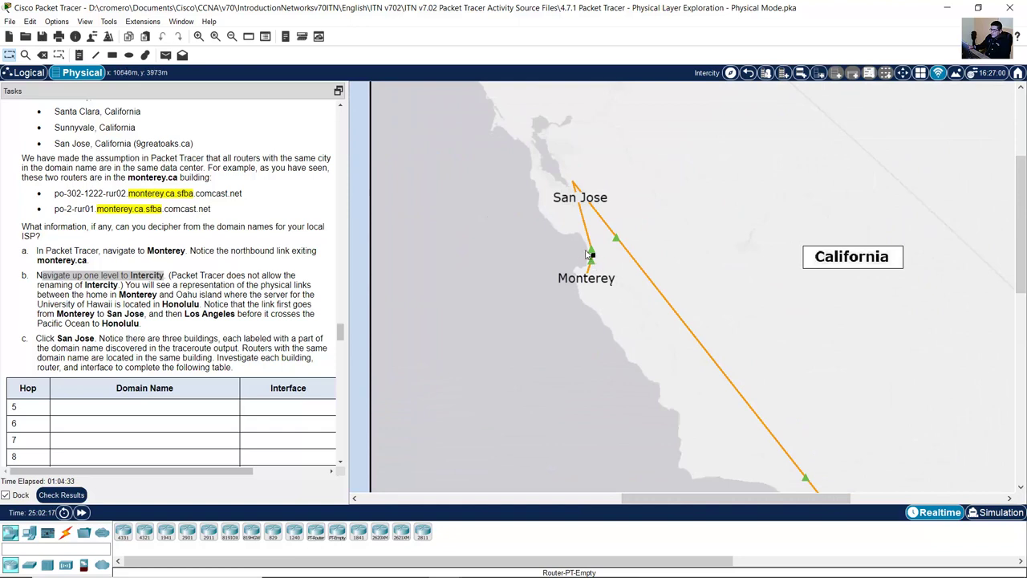
Step: Highlight the sentence about the physical links between Monterey and Honolulu, and follow the submarine cable from Los Angeles to Honolulu
click(138, 285)
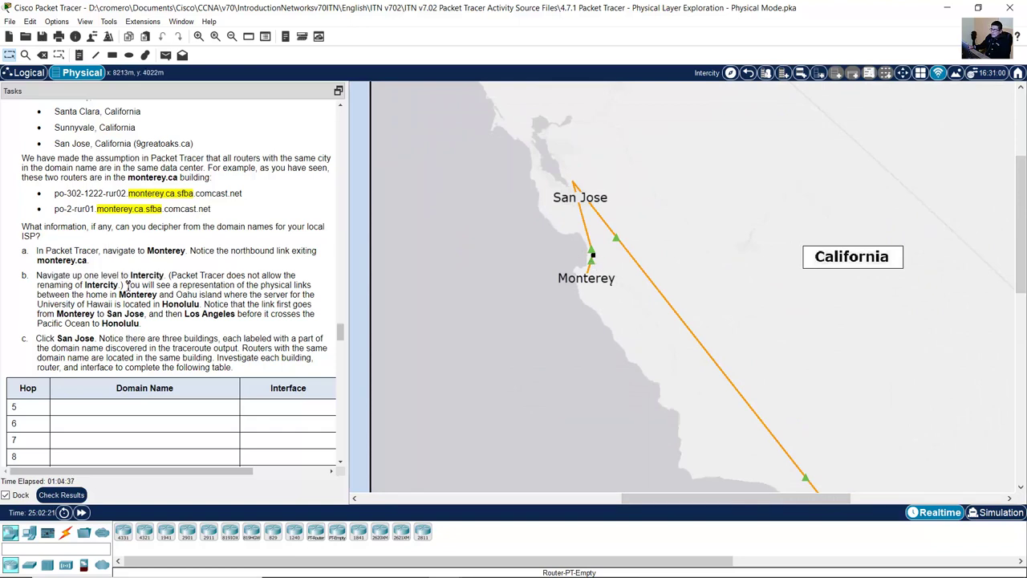
drag(126, 285, 187, 304)
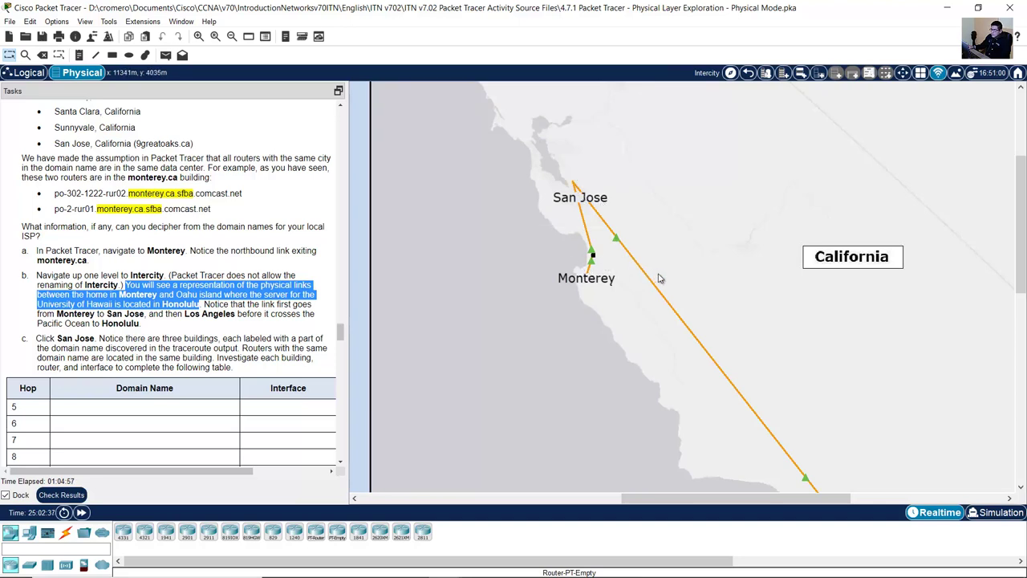
scroll(857, 229, down, 5)
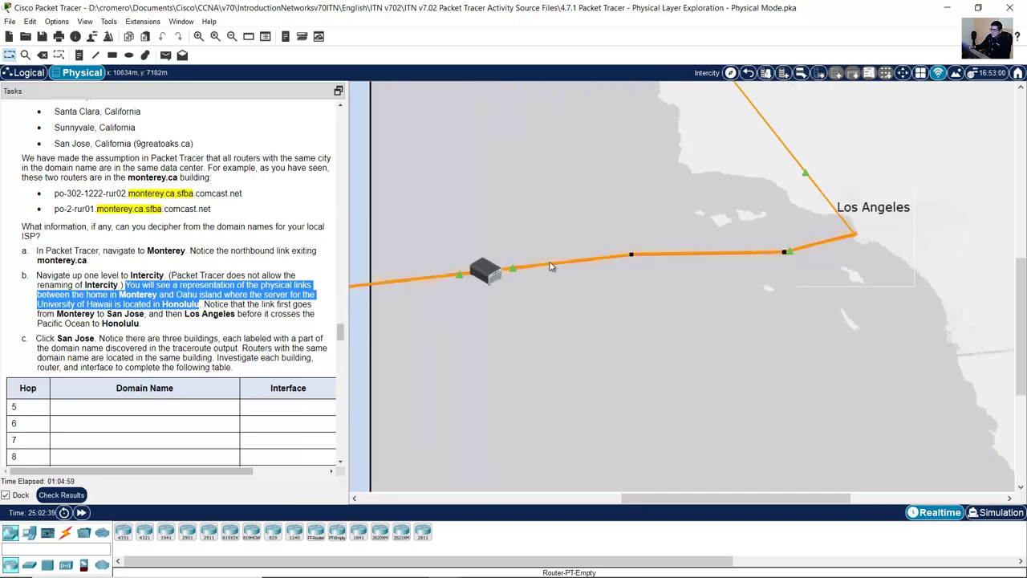
drag(702, 500, 543, 501)
scroll(614, 433, down, 2)
scroll(437, 314, down, 1)
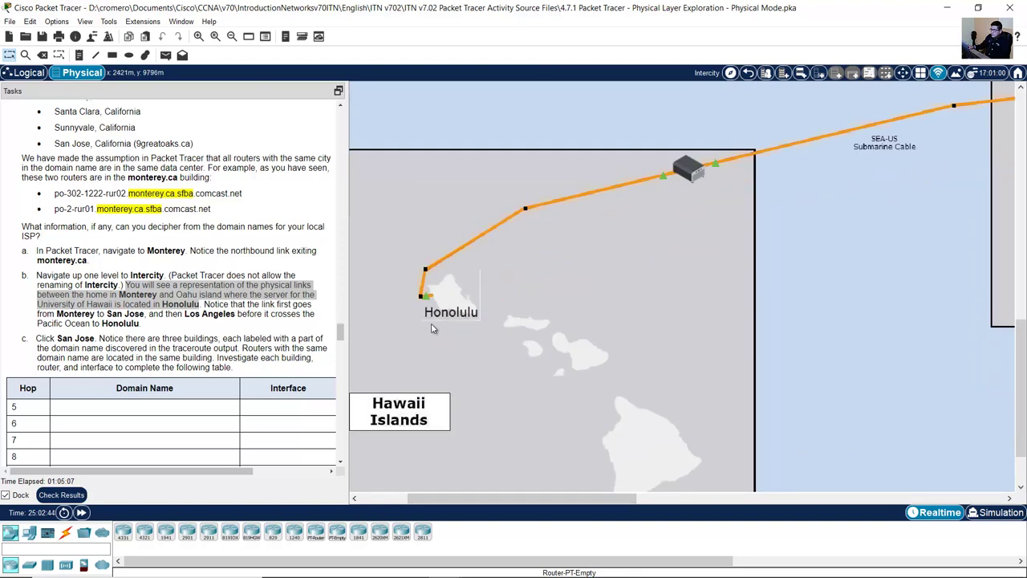
scroll(481, 440, left, 3)
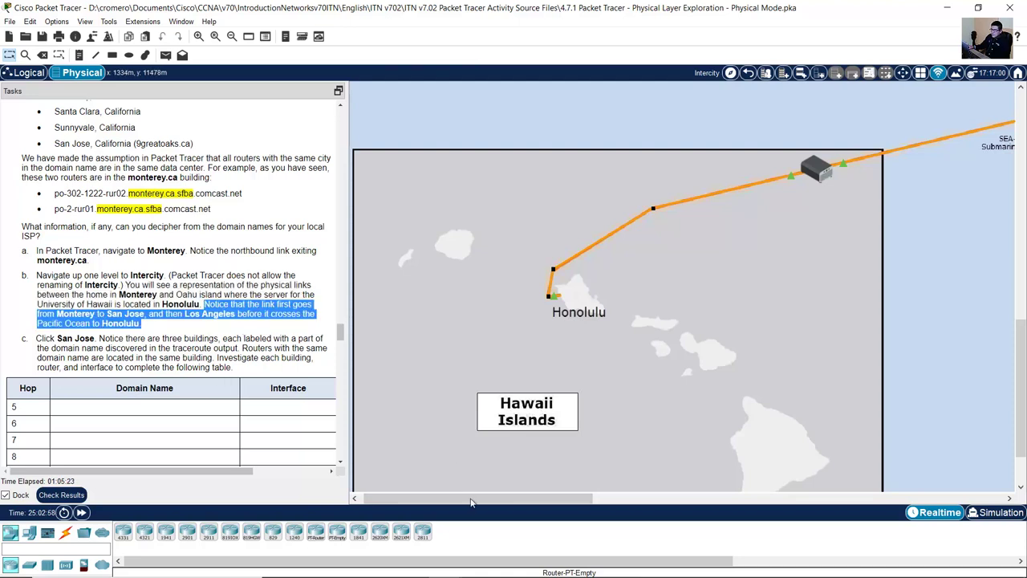
Step: Highlight the sentence describing the link's route, retrace it from Monterey through San Jose and Los Angeles to Honolulu, and bring up the step c table
click(206, 313)
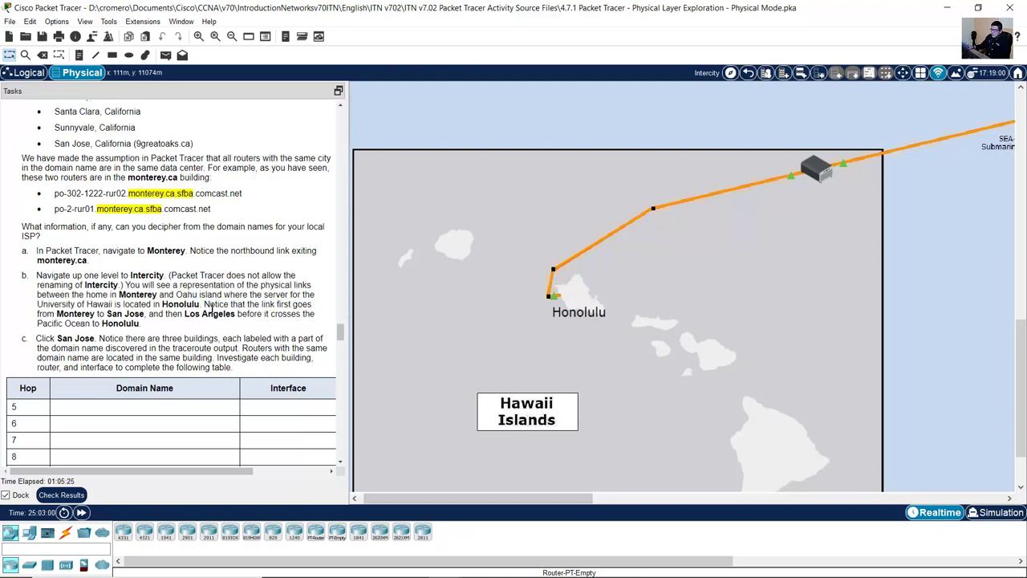
drag(205, 308, 138, 324)
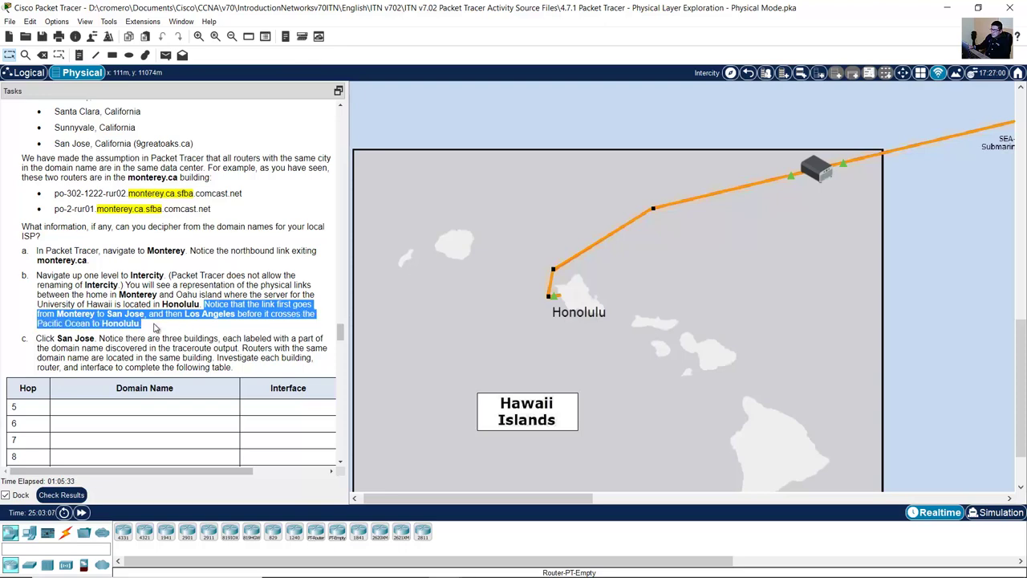
drag(474, 497, 682, 497)
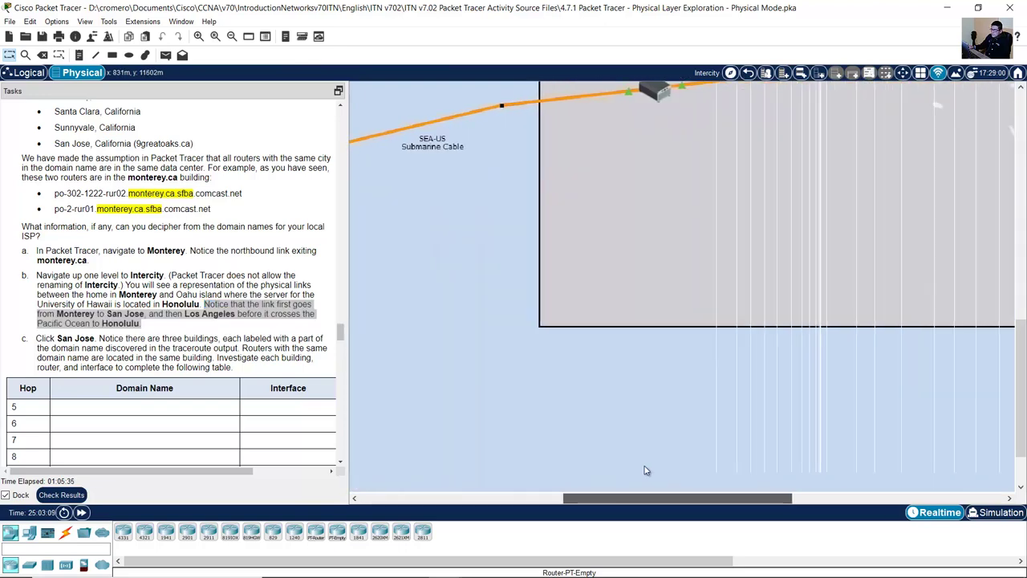
scroll(798, 331, up, 5)
scroll(798, 331, up, 3)
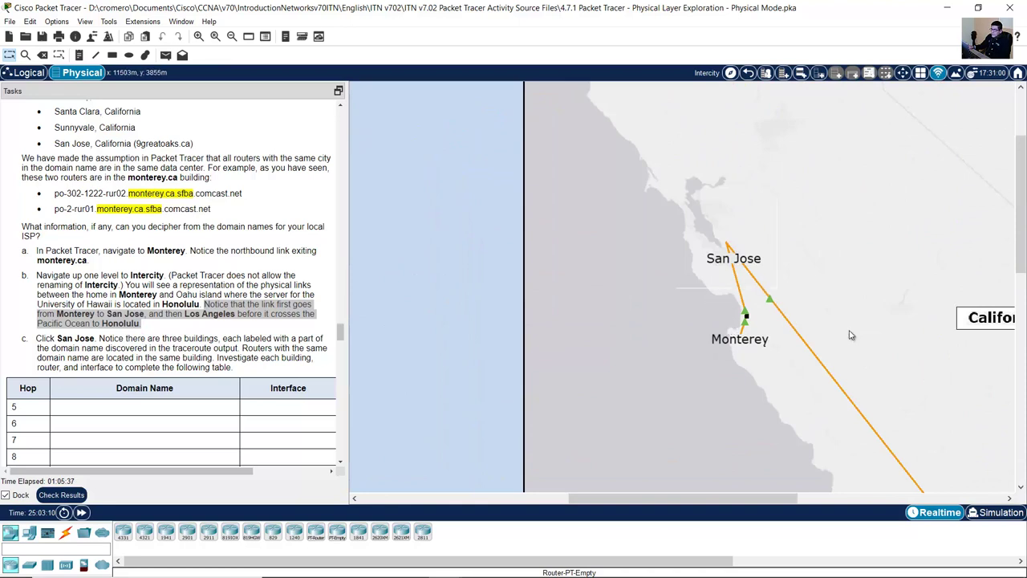
scroll(946, 278, down, 5)
drag(665, 498, 565, 501)
scroll(453, 224, down, 4)
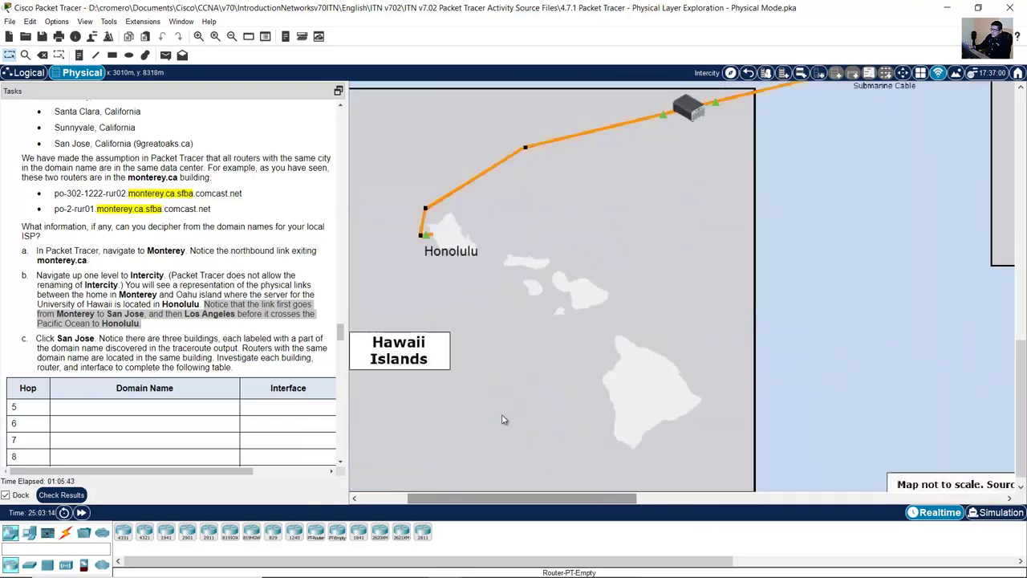
scroll(163, 306, down, 3)
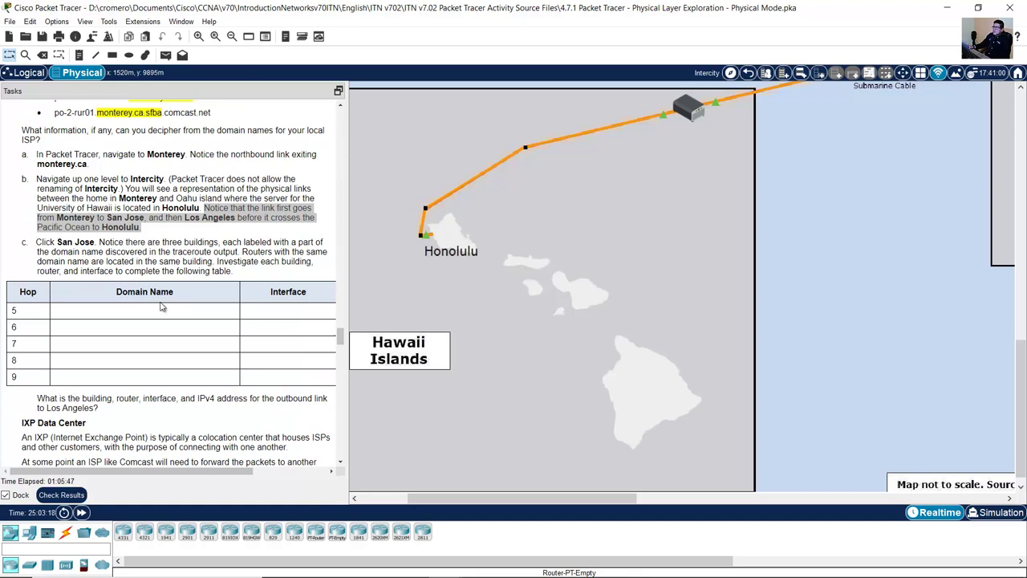
Step: Highlight the step c instruction about San Jose, enter San Jose from the Intercity map, and enlarge the view around its three buildings
drag(43, 242, 217, 242)
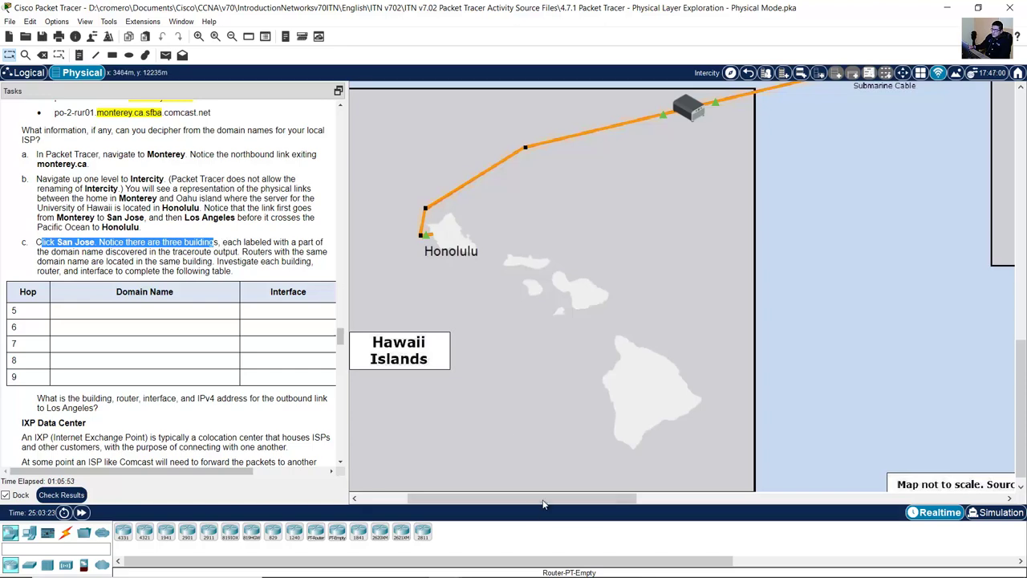
drag(542, 498, 710, 498)
scroll(586, 282, up, 5)
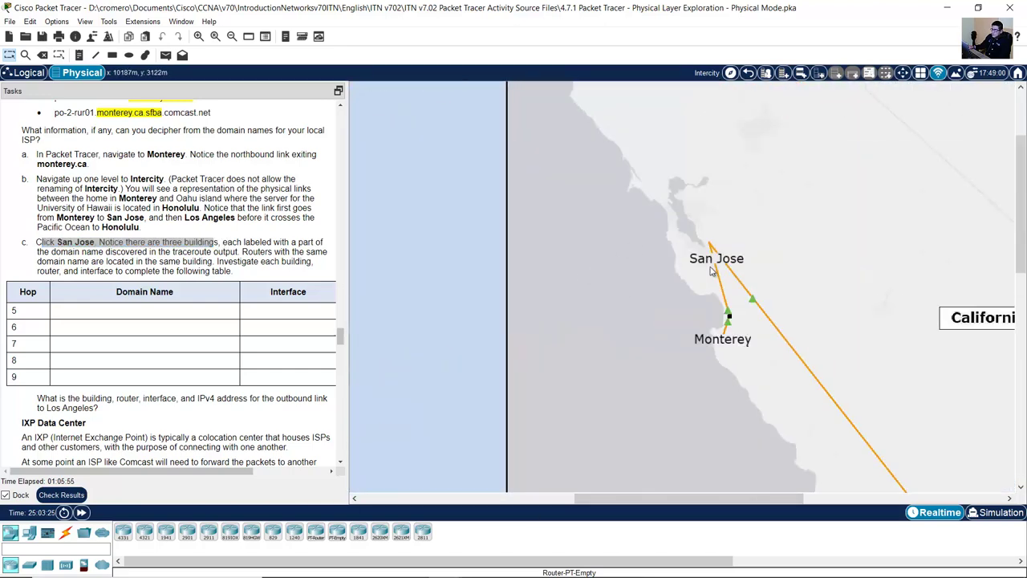
click(717, 262)
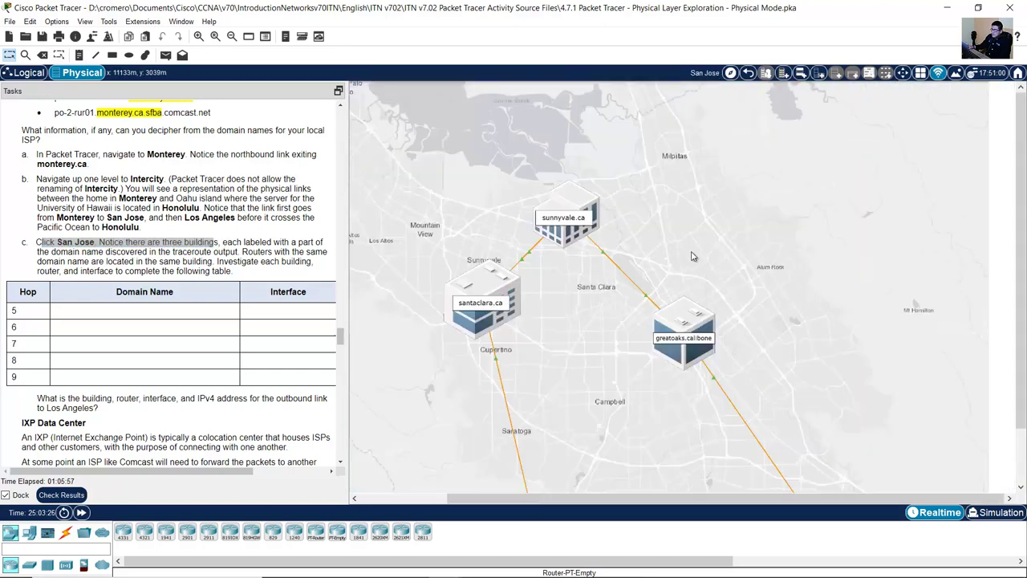
click(199, 36)
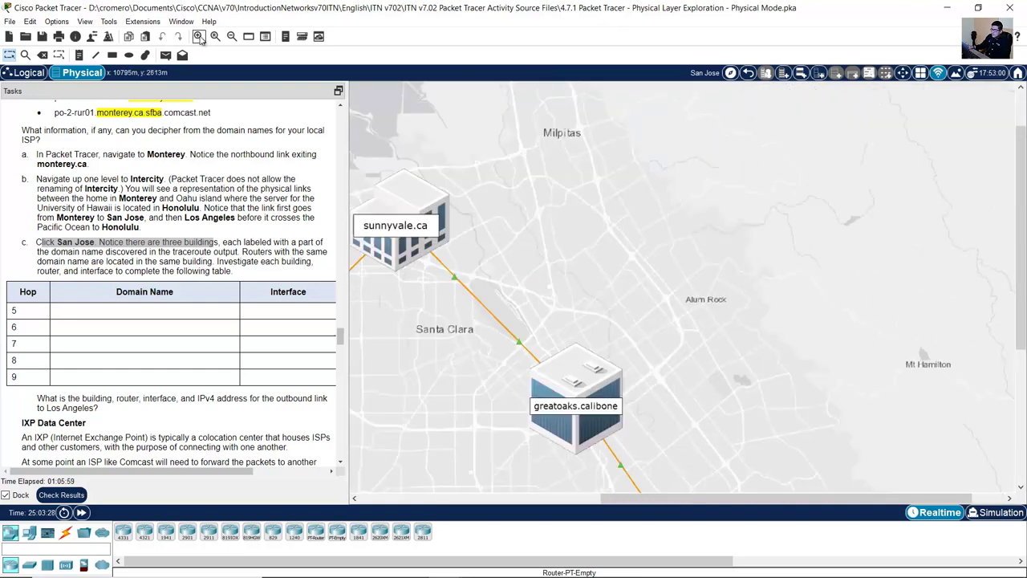
drag(691, 502, 547, 499)
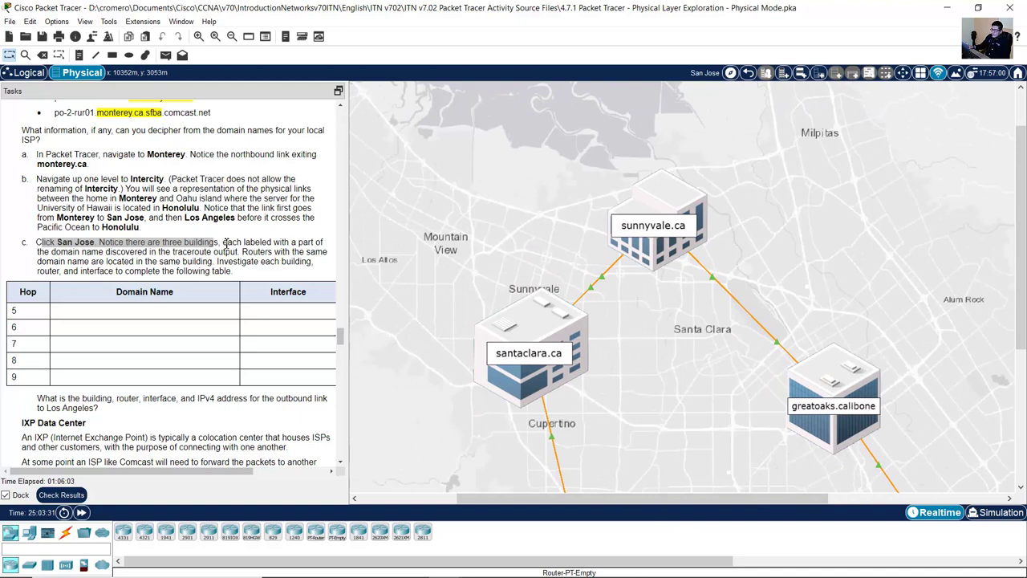
Step: Highlight the step c sentences on building labels and on investigating each building, router and interface, and the hop table's column headings
mouse_move(226, 243)
mouse_down()
mouse_move(315, 244)
mouse_move(102, 252)
mouse_move(228, 252)
mouse_up()
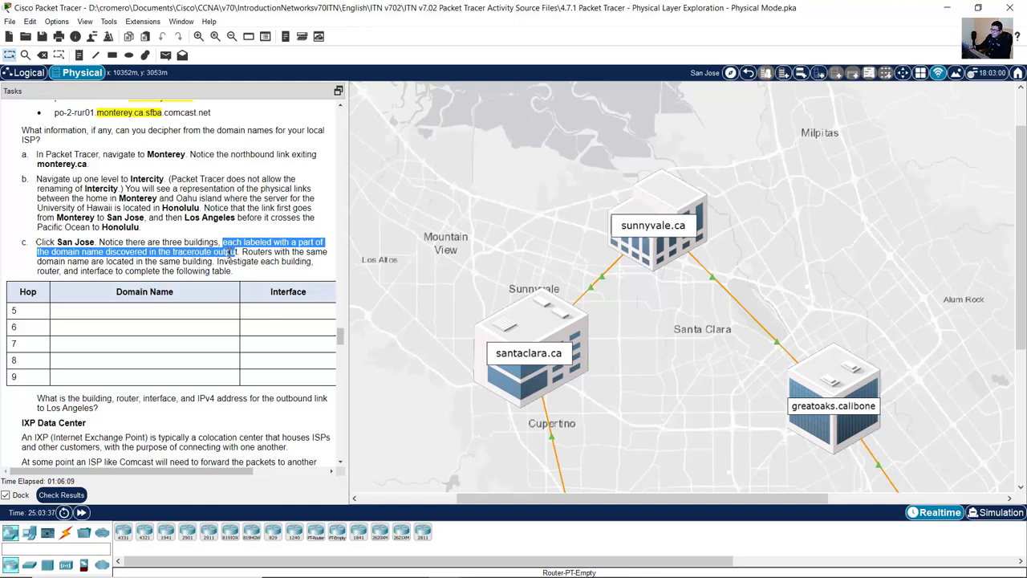
drag(242, 252, 243, 274)
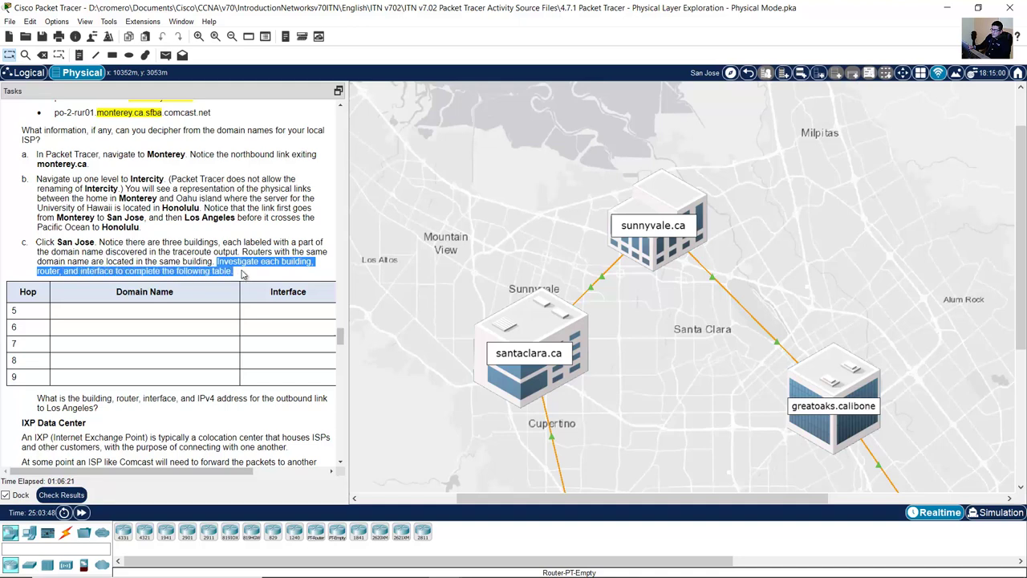
scroll(234, 273, down, 2)
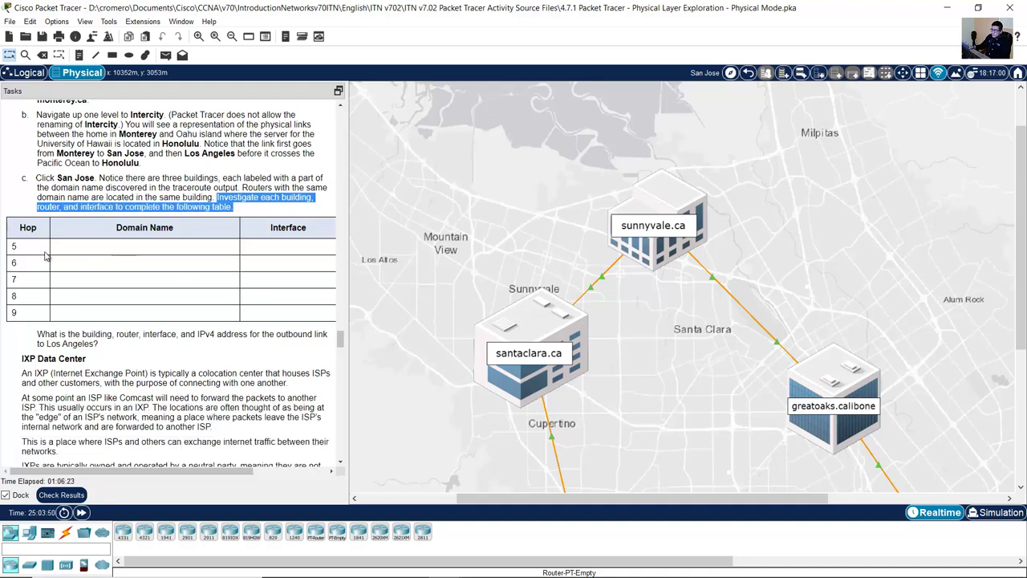
drag(12, 251, 46, 235)
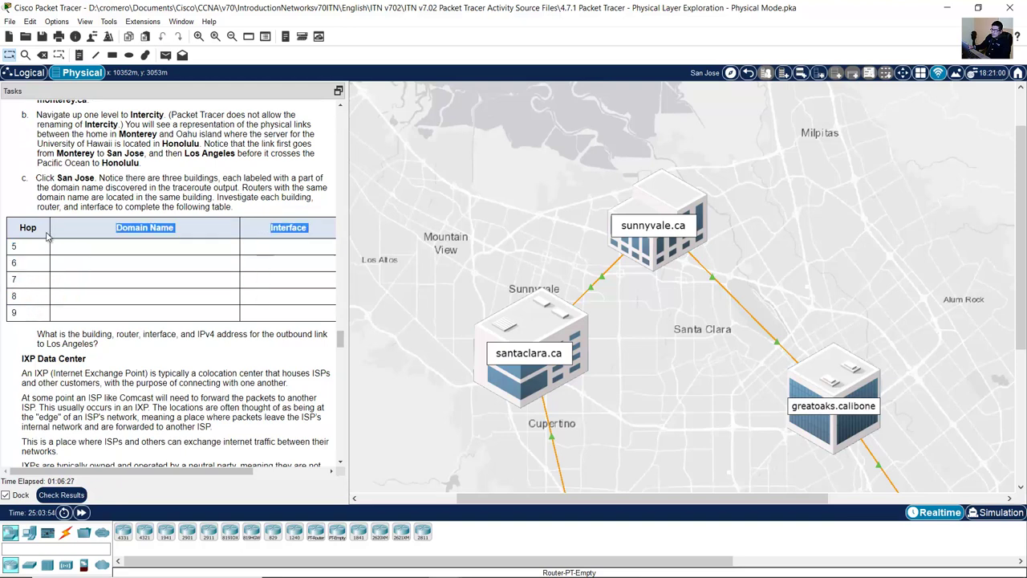
click(157, 242)
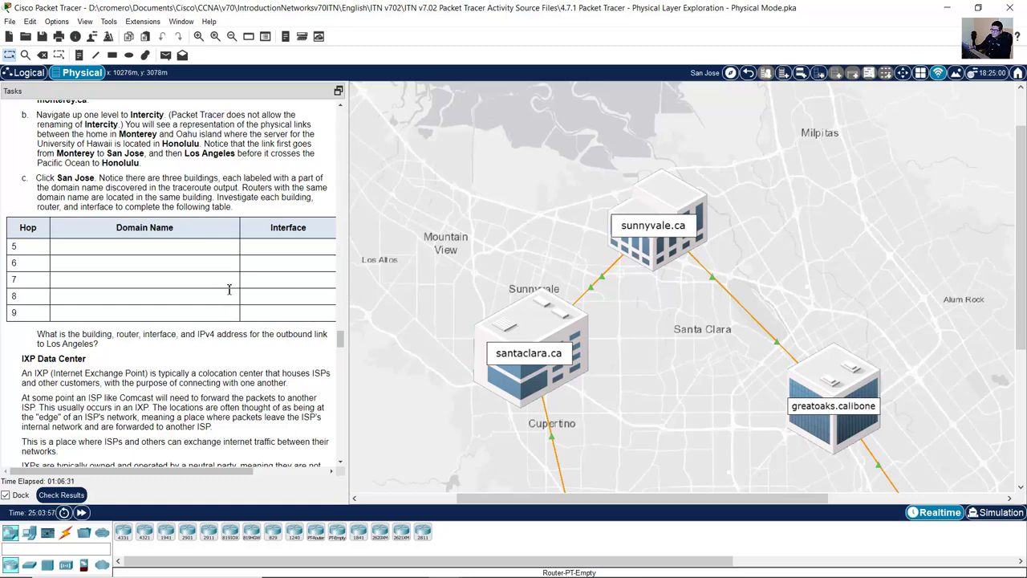
Step: Find hop 5 in the Step 5 traceroute output, highlight its entry, and review the Step 6 domain names
scroll(229, 289, up, 6)
scroll(220, 297, down, 5)
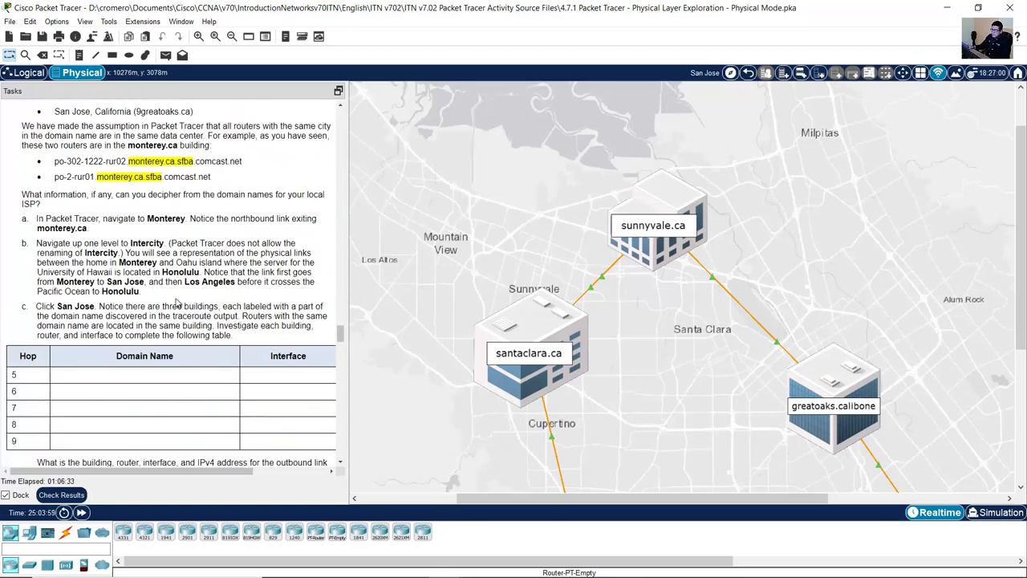
scroll(177, 302, down, 1)
scroll(164, 313, up, 10)
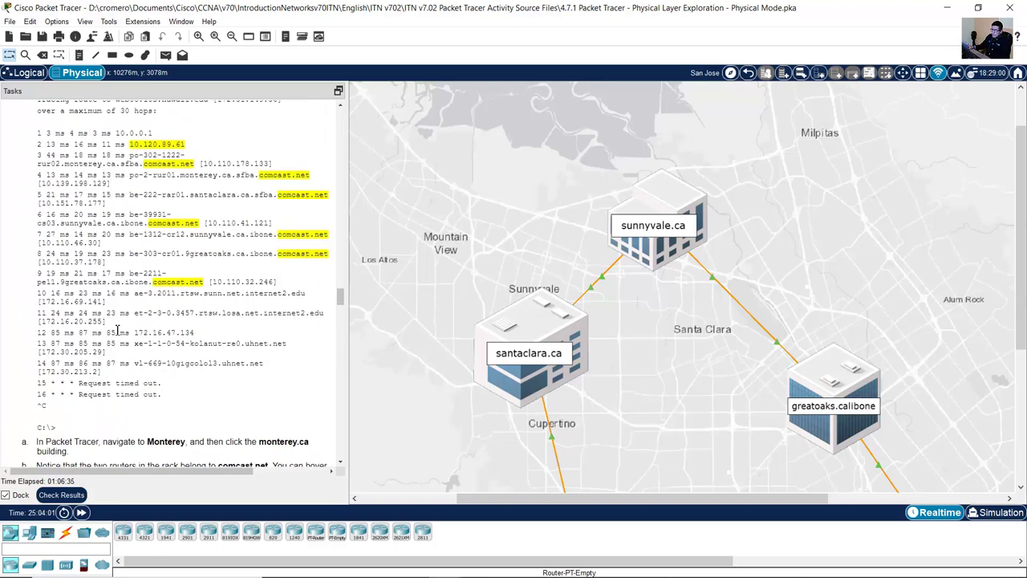
drag(39, 194, 149, 210)
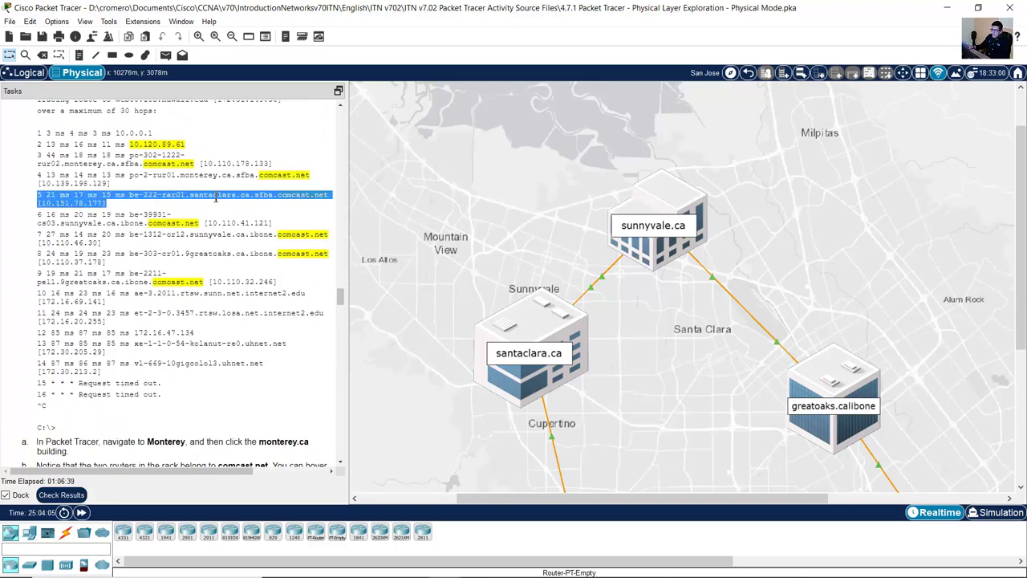
click(201, 195)
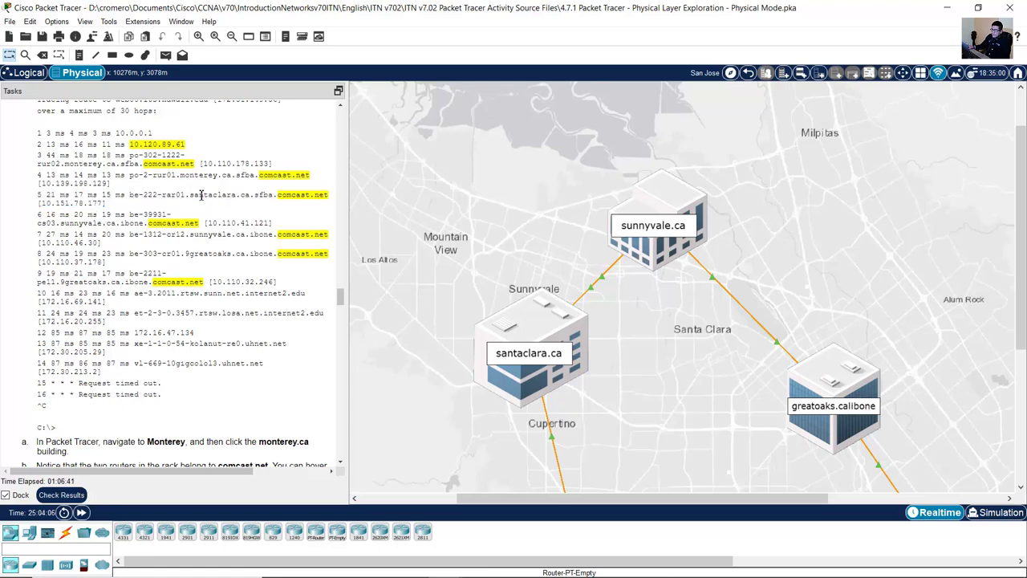
double_click(215, 197)
scroll(221, 207, down, 10)
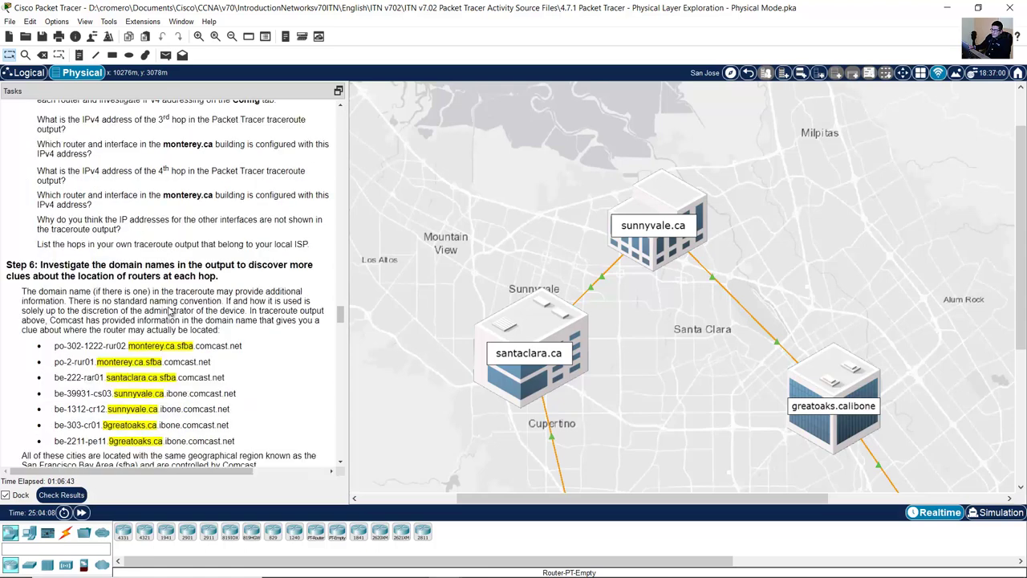
scroll(169, 311, down, 3)
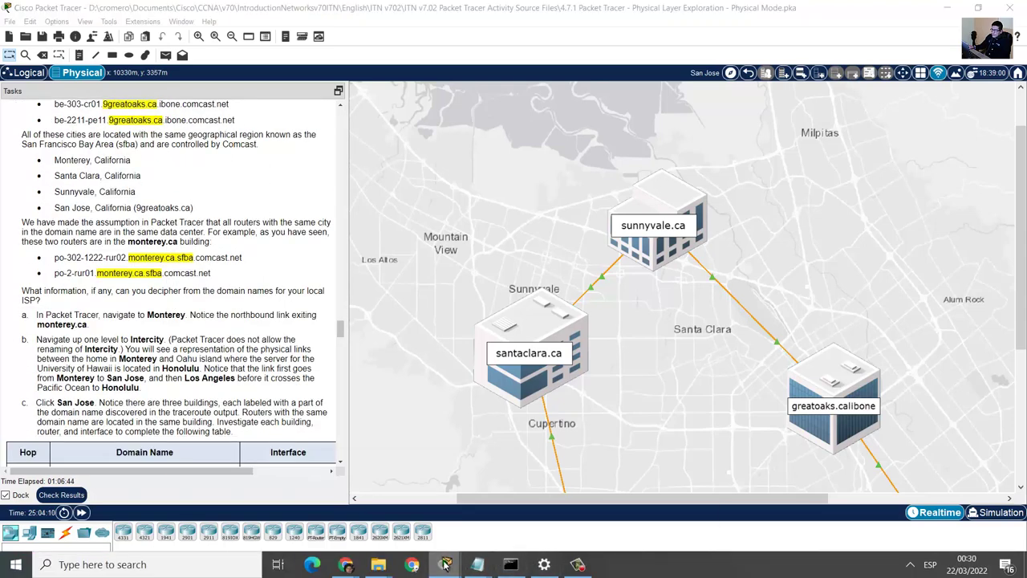
mouse_move(443, 562)
click(401, 511)
scroll(728, 332, down, 5)
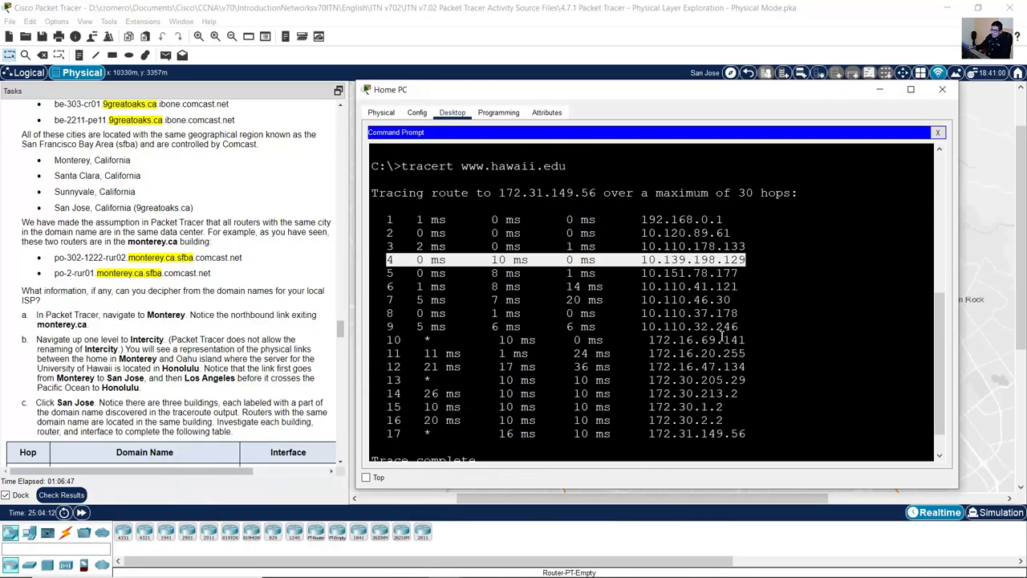
click(880, 90)
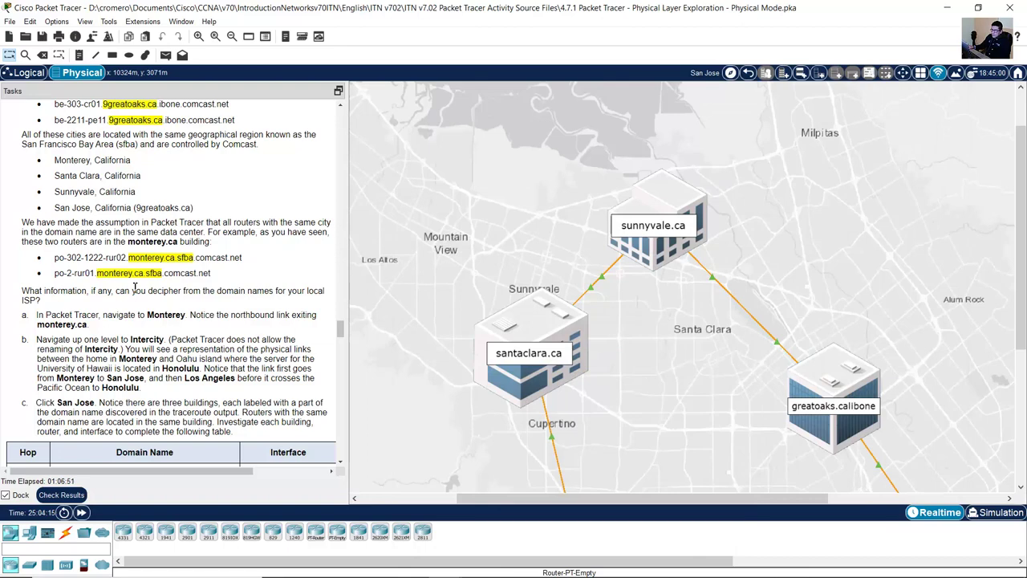
Step: Go back to the step c hop table and highlight its Domain Name and Interface column headings
scroll(135, 287, down, 6)
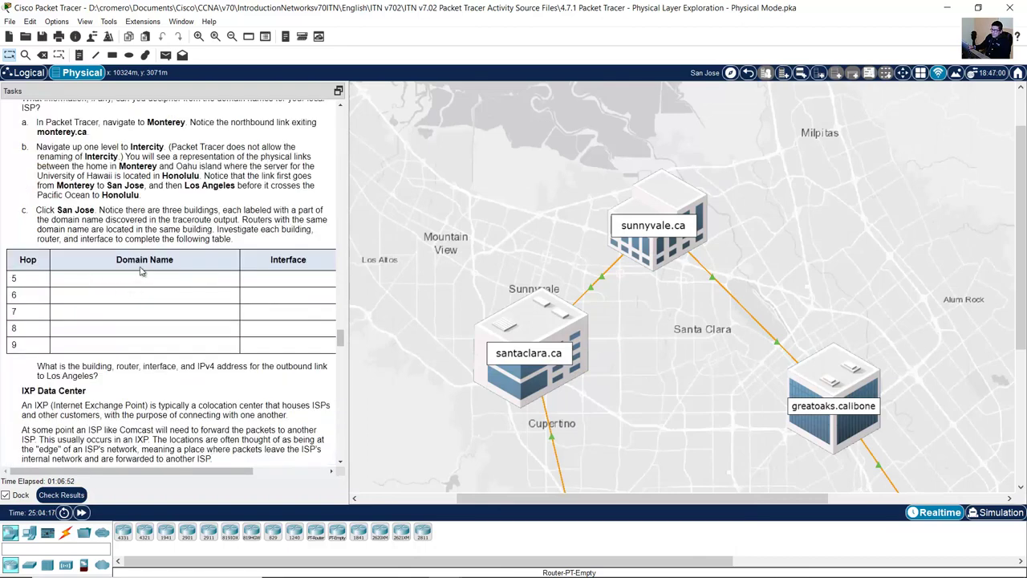
drag(132, 258, 177, 262)
drag(272, 260, 305, 260)
drag(217, 471, 299, 471)
drag(257, 259, 294, 261)
Step: Highlight the hop 5 domain santaclara.ca.sfba.comcast.net and its "be" interface prefix in the Step 5 traceroute output
scroll(181, 293, up, 15)
scroll(170, 295, up, 1)
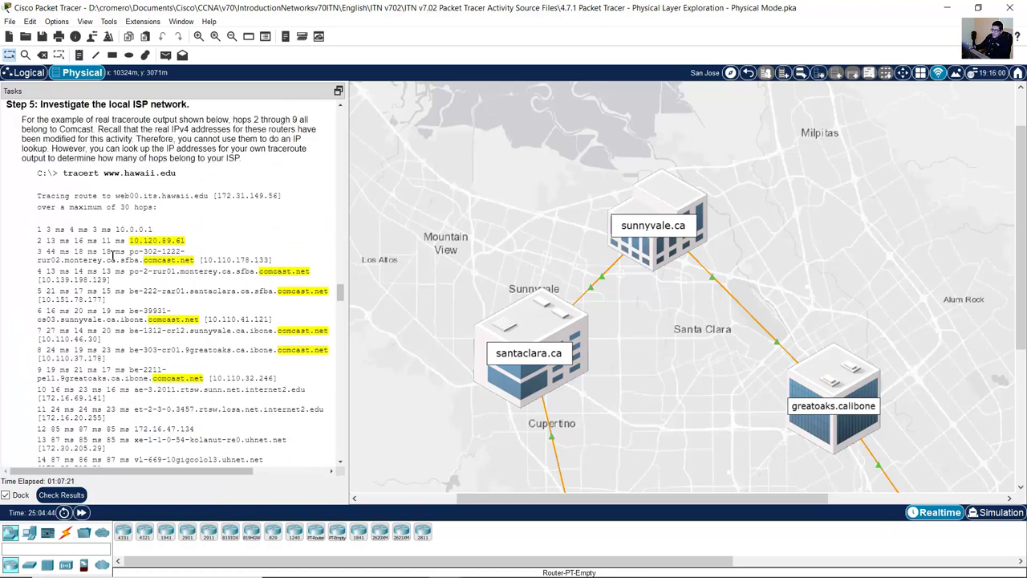
drag(40, 294, 250, 291)
click(206, 294)
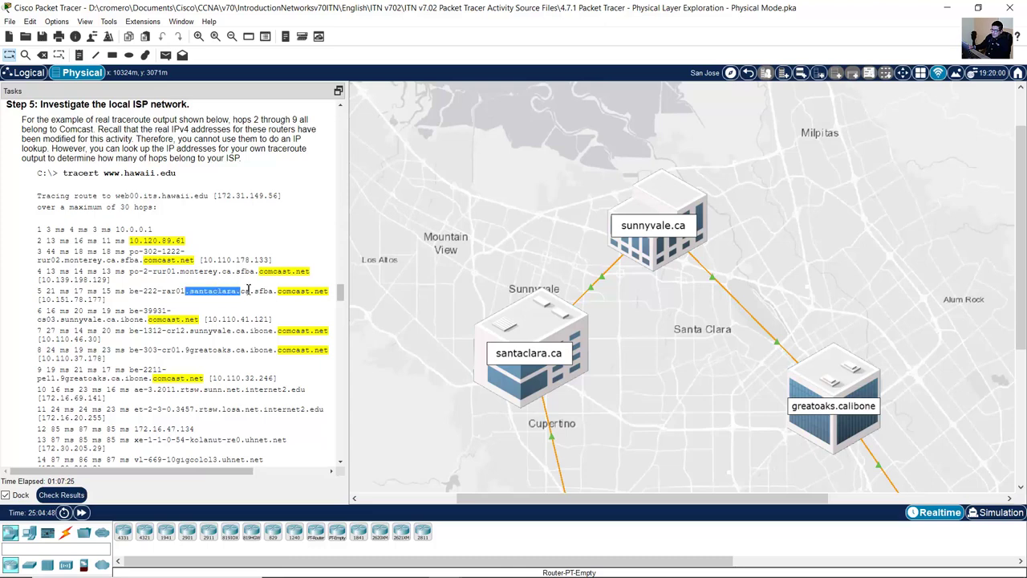
click(192, 294)
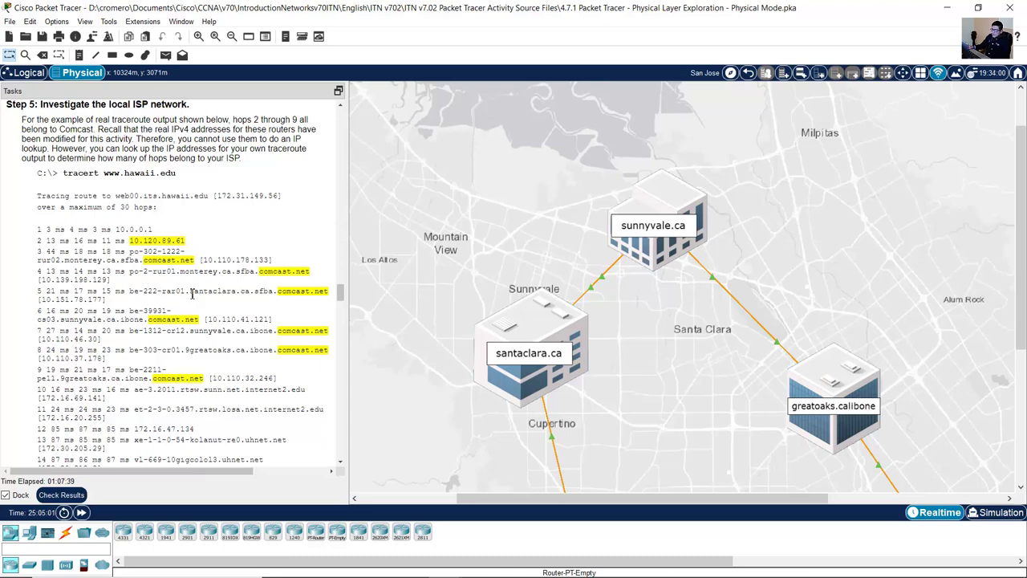
drag(193, 293, 257, 294)
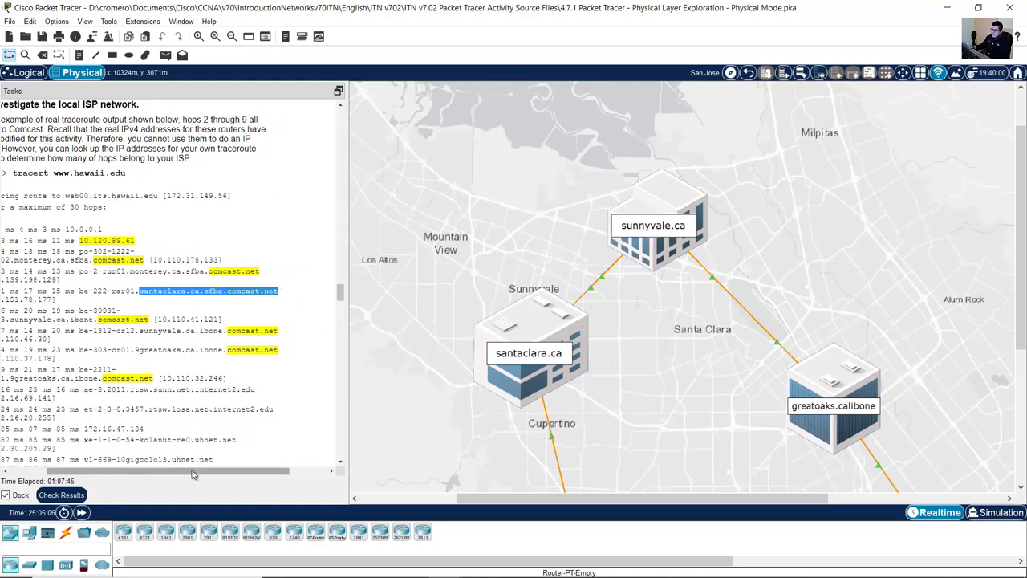
drag(200, 471, 163, 471)
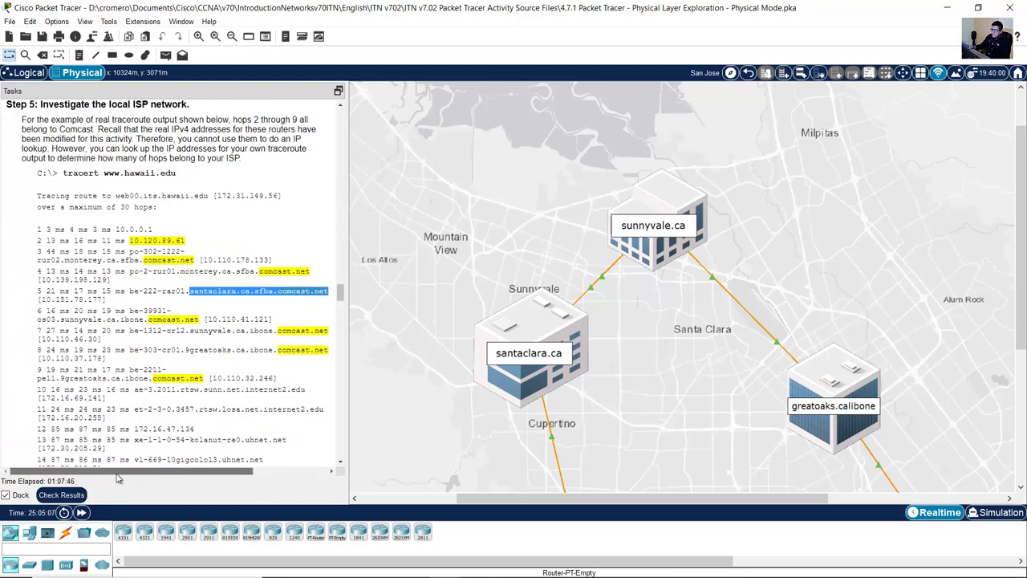
click(134, 292)
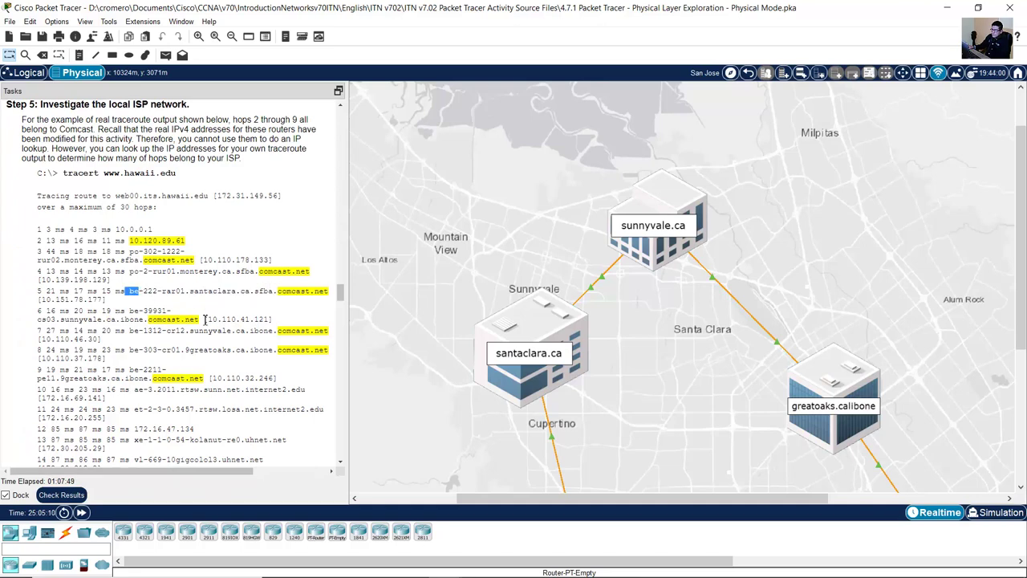
Step: Switch to the untitled Notepad notes, highlight the meaning of the "ae and be" prefixes, and minimize the notes
click(478, 564)
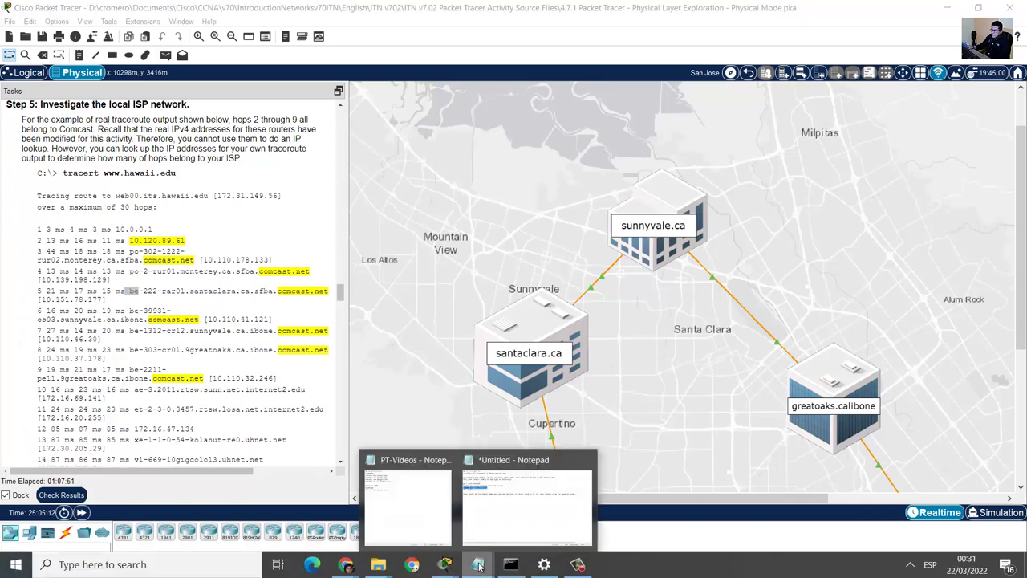
click(543, 492)
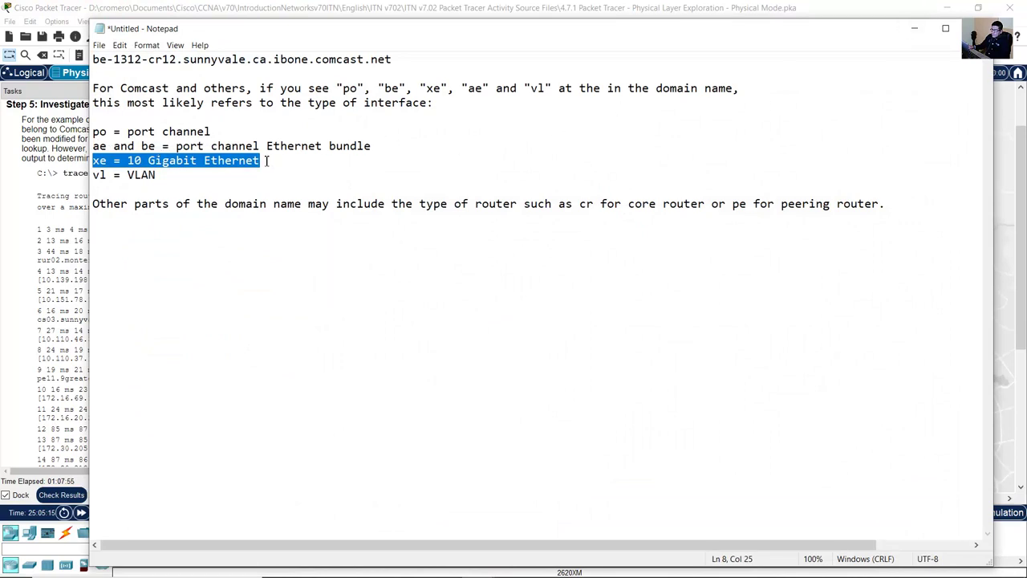
drag(148, 146, 368, 146)
click(910, 30)
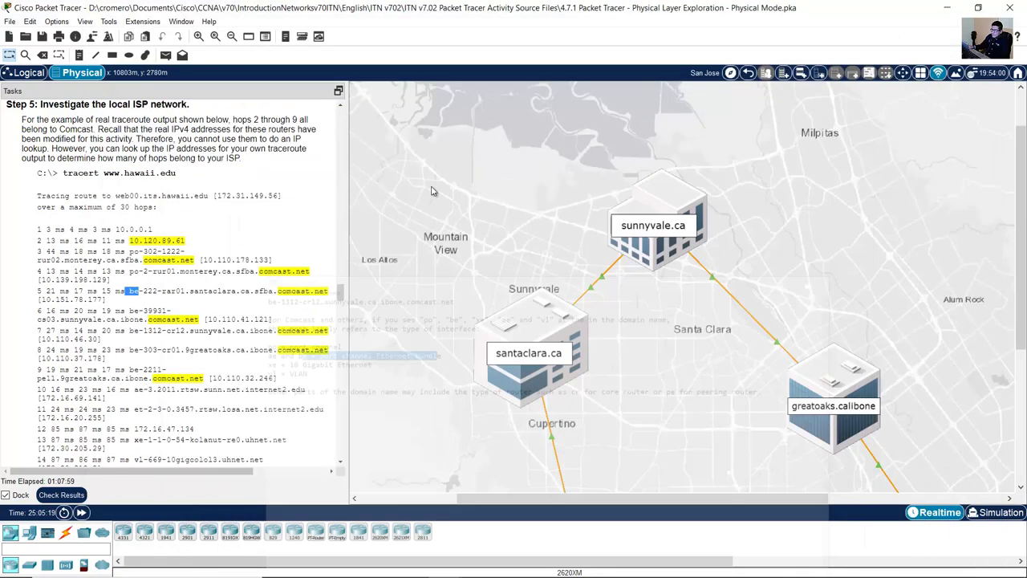
Step: Highlight hop 5's IPv4 address and full domain name in the traceroute output, and relate them to the step c table's Domain Name column
click(121, 304)
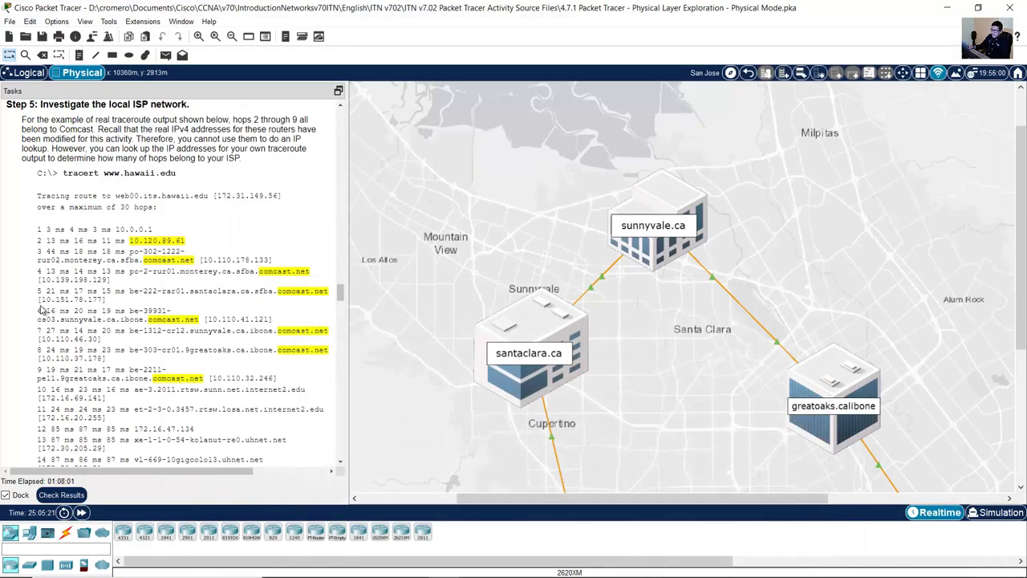
drag(37, 299, 109, 298)
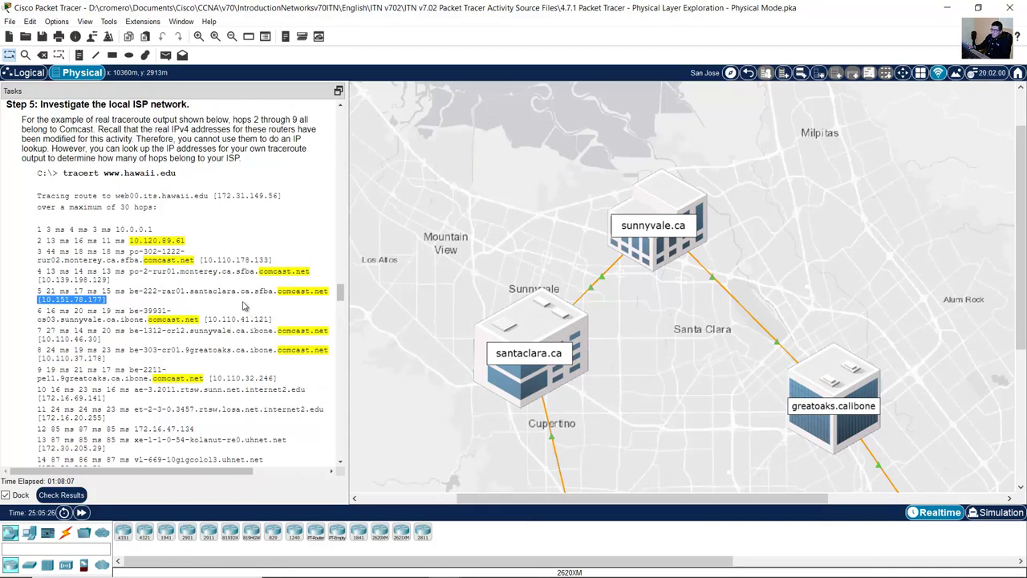
drag(130, 292, 321, 294)
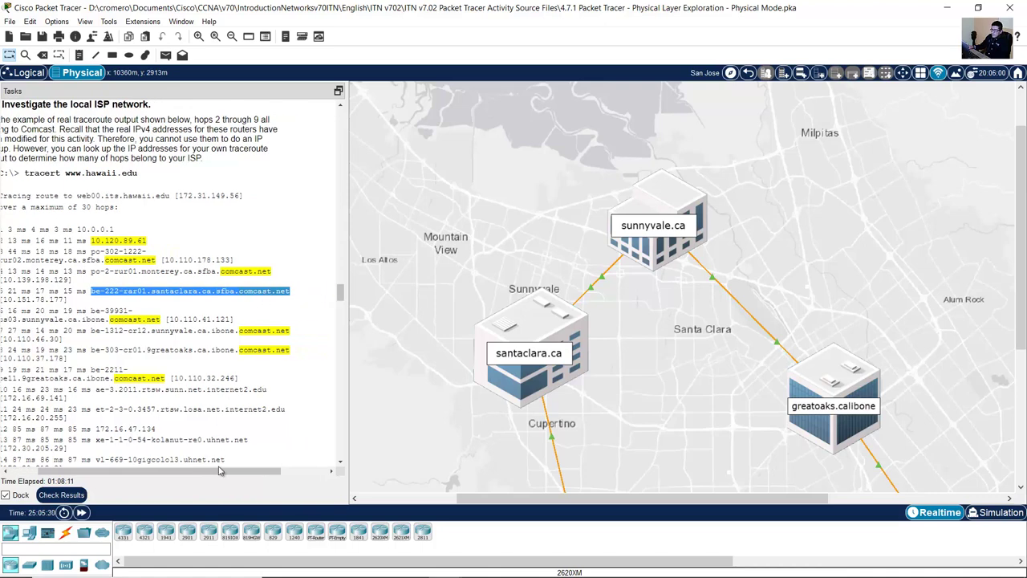
drag(219, 471, 175, 473)
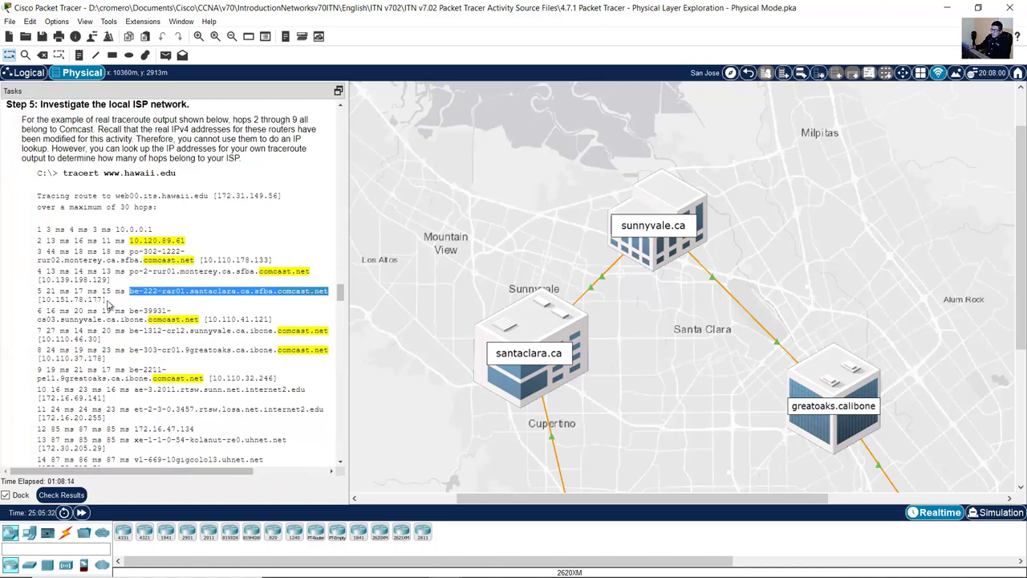
drag(109, 303, 35, 305)
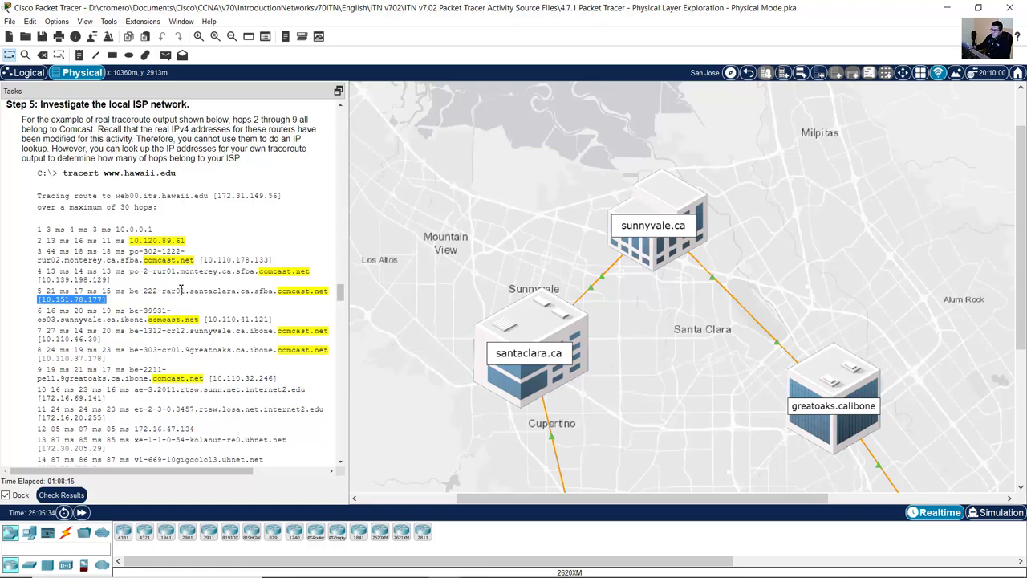
scroll(181, 290, down, 15)
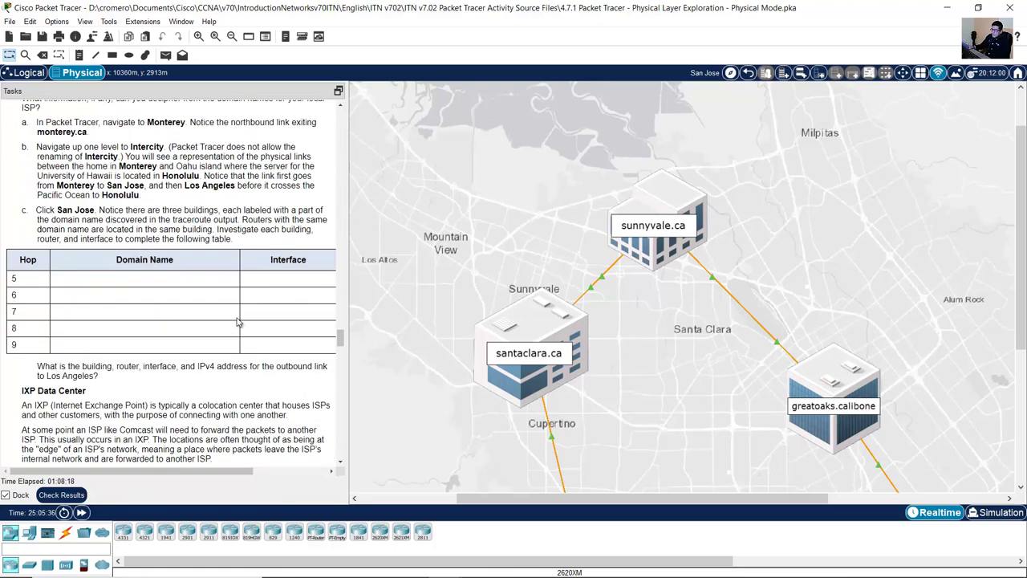
drag(115, 271, 207, 266)
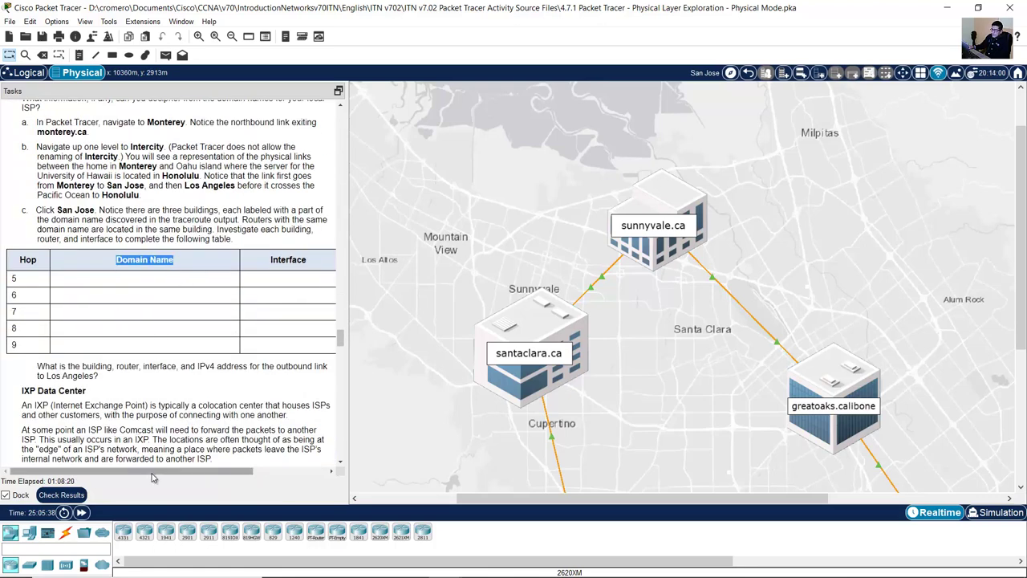
Step: Highlight the step c table's Interface heading, then enter the santaclara.ca building and open router rar01 in a widened window
drag(148, 472, 221, 472)
drag(266, 261, 223, 268)
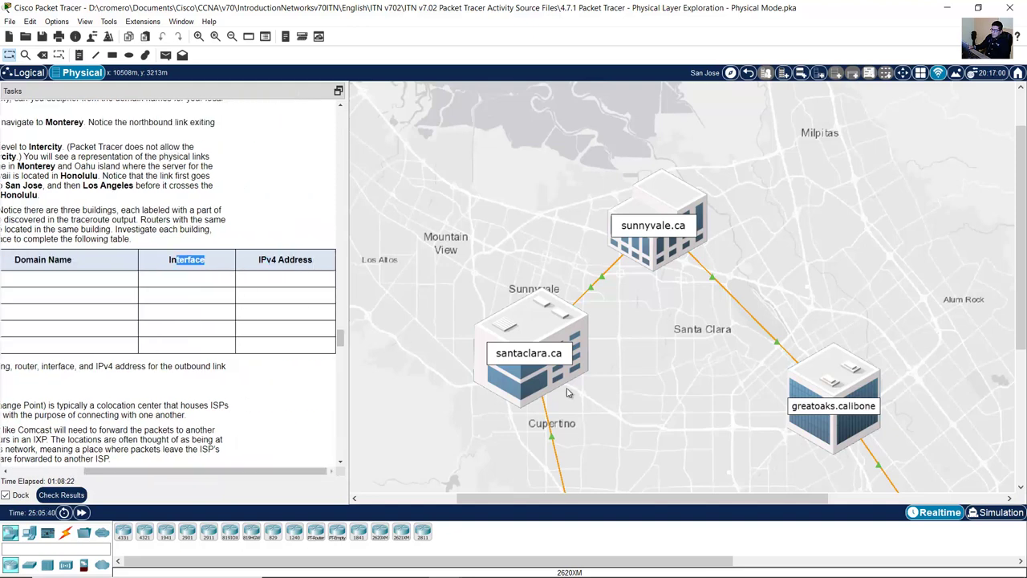
click(549, 327)
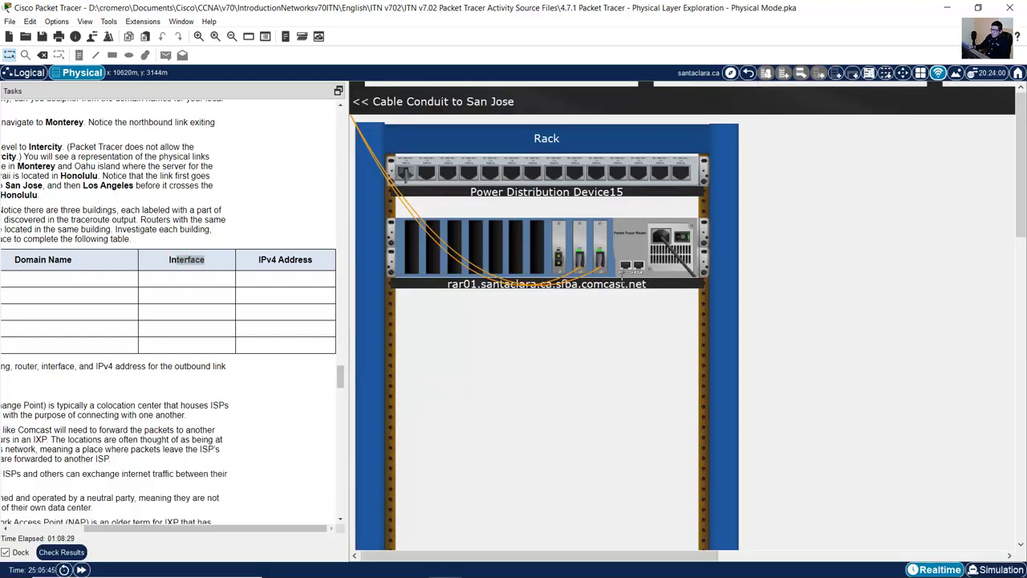
mouse_move(627, 255)
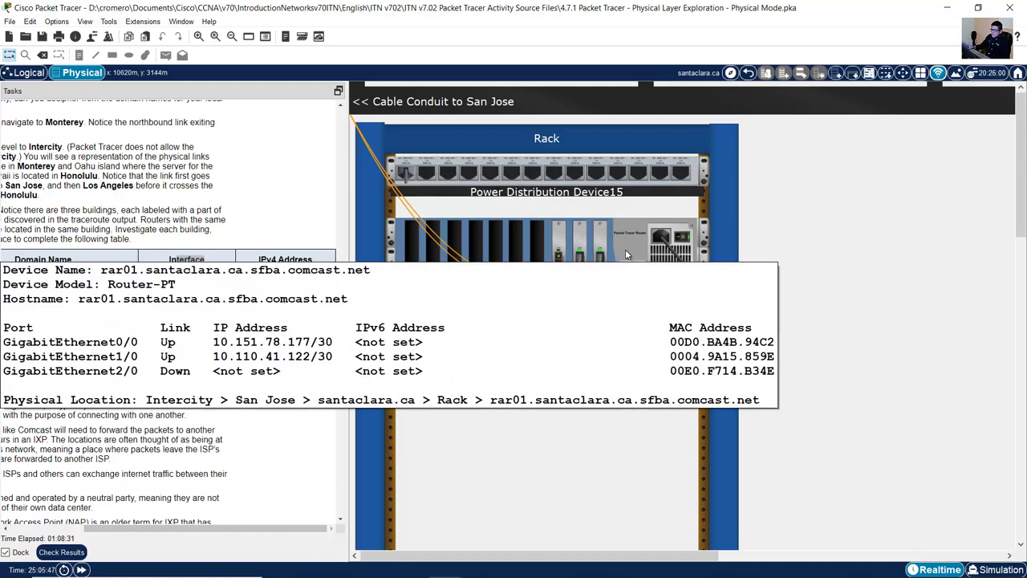
click(631, 248)
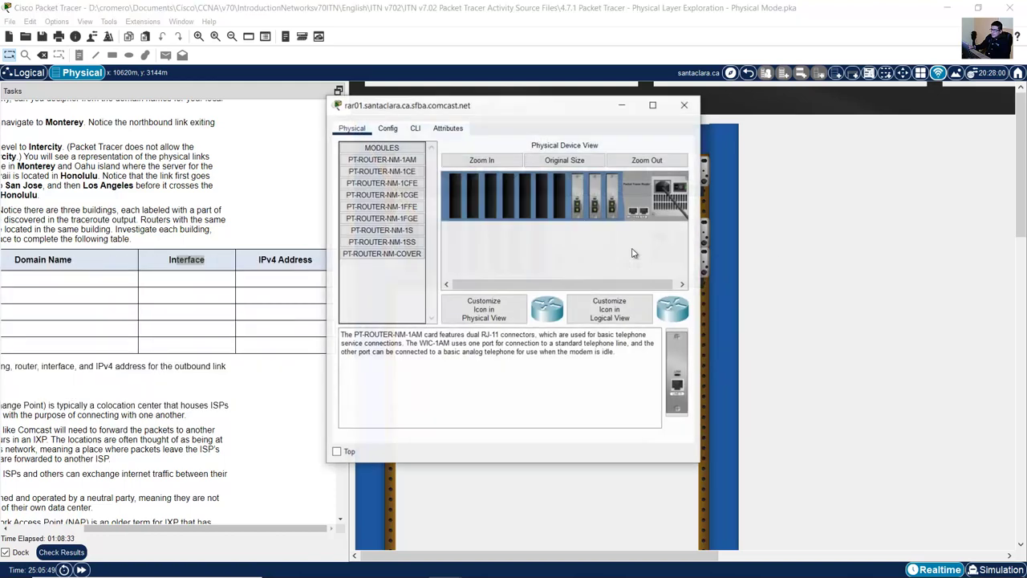
drag(493, 112, 551, 130)
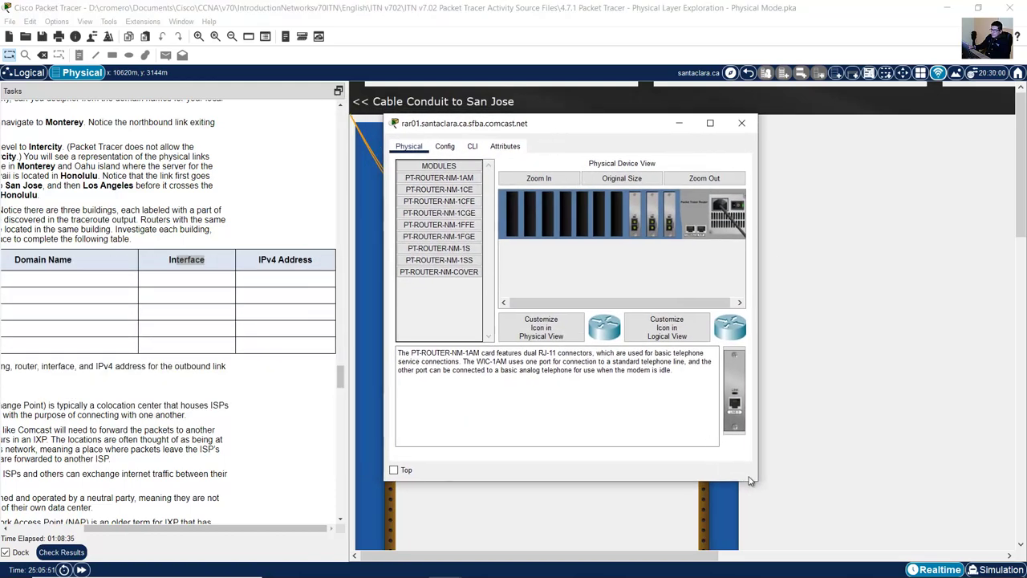
drag(758, 481, 938, 481)
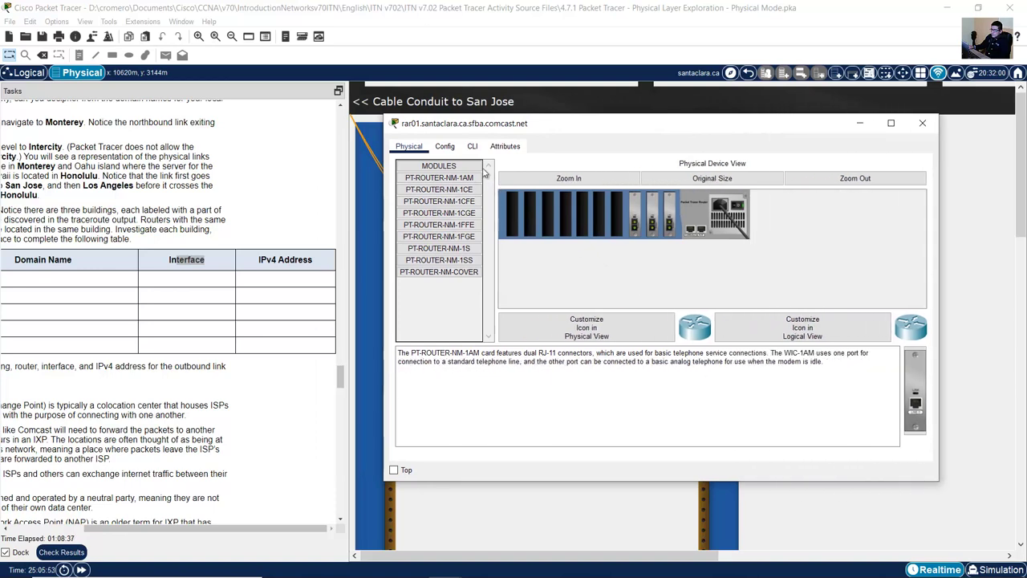
Step: Enter privileged EXEC mode in the rar01 router's command line and display its configuration with "show run"
click(473, 147)
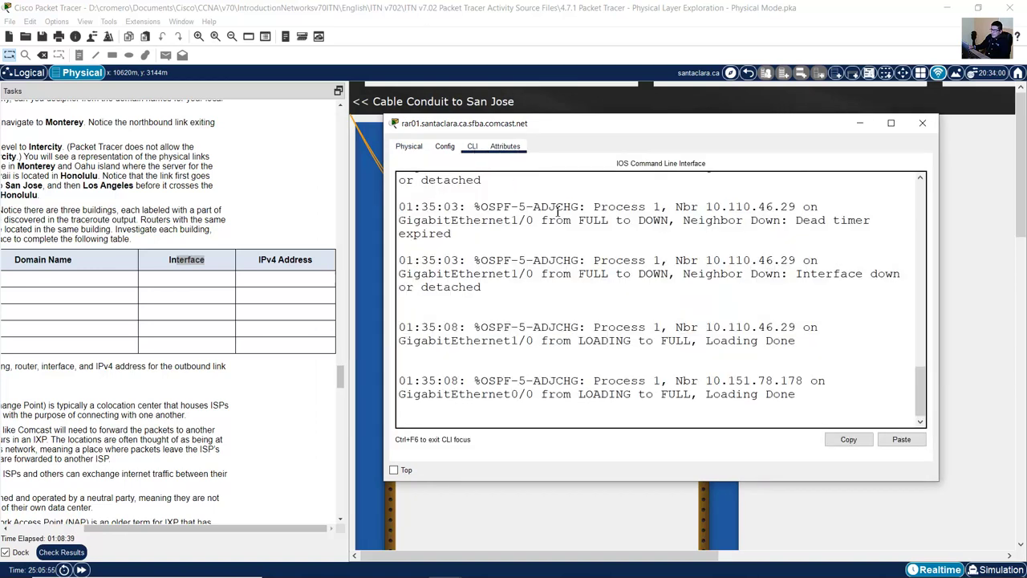
key(Return)
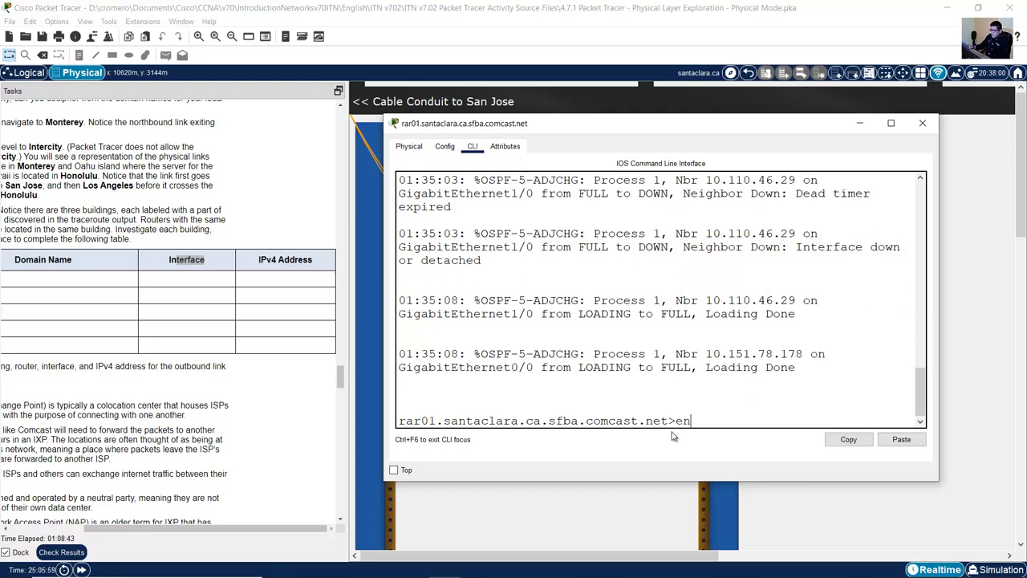
key(Return)
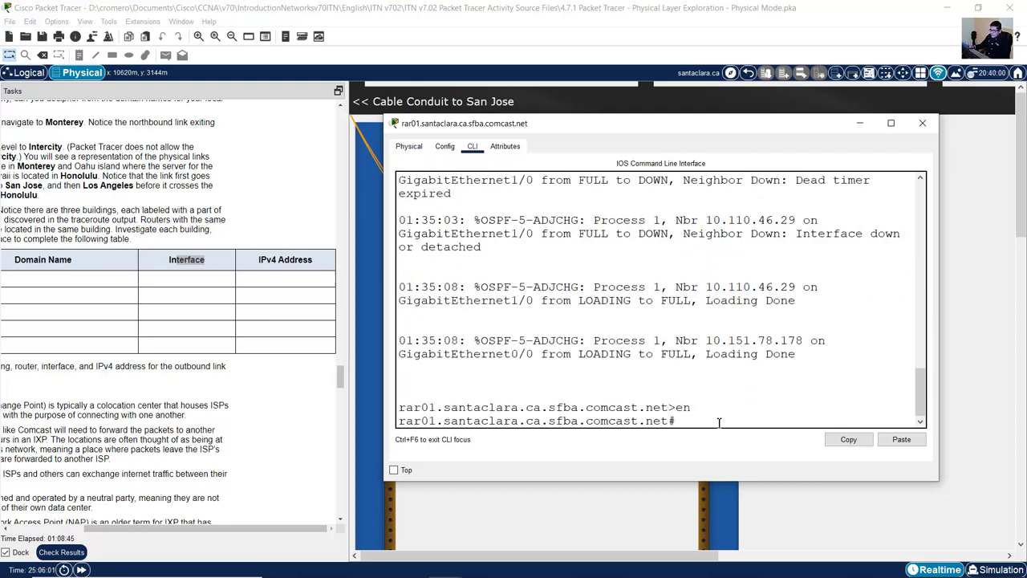
text(sho run)
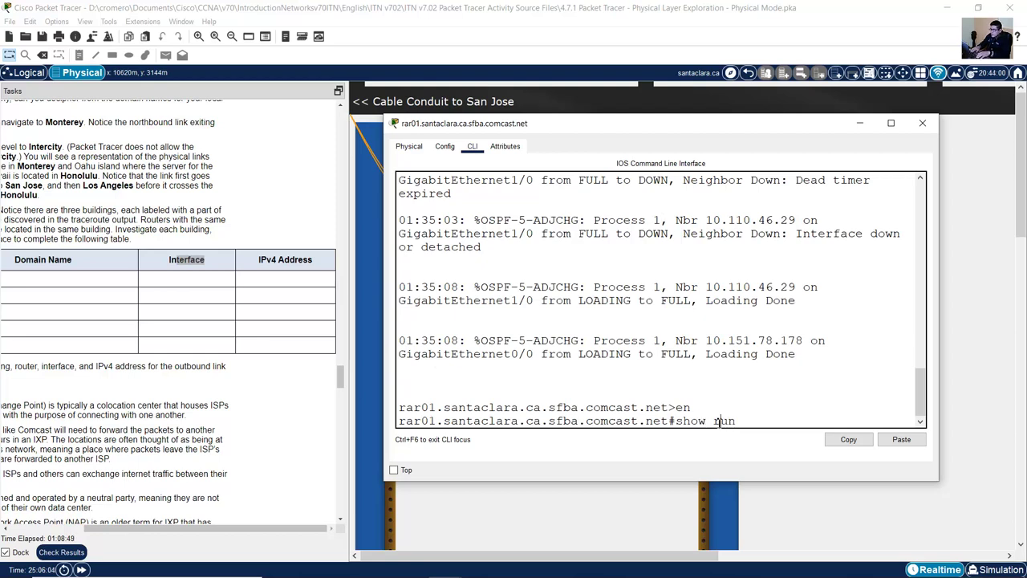
key(Return)
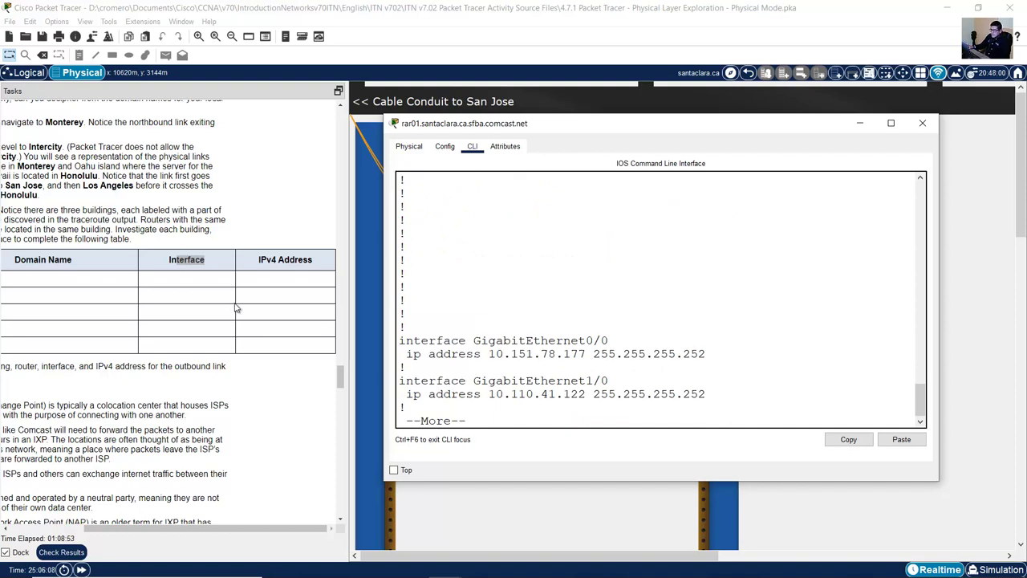
Step: Go back to the traceroute output and highlight hop 5's domain name and IPv4 address 10.151.78.177
scroll(237, 306, up, 10)
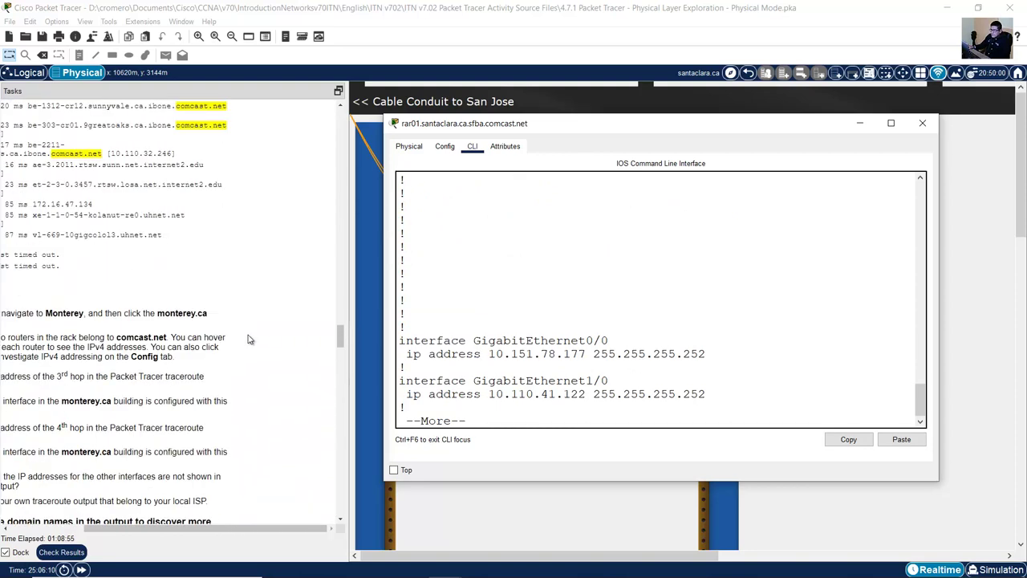
click(245, 525)
scroll(257, 517, up, 5)
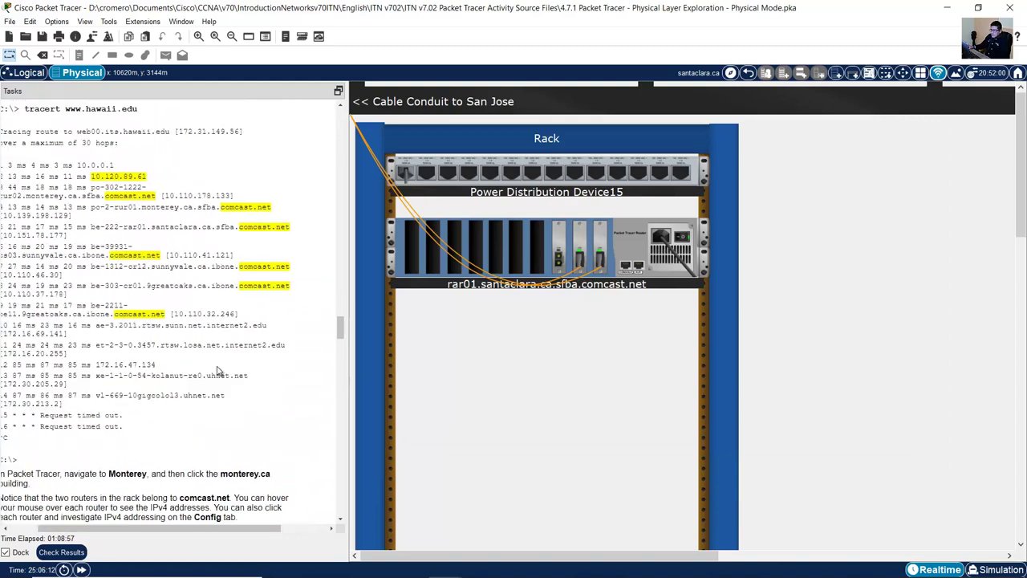
drag(269, 525, 241, 526)
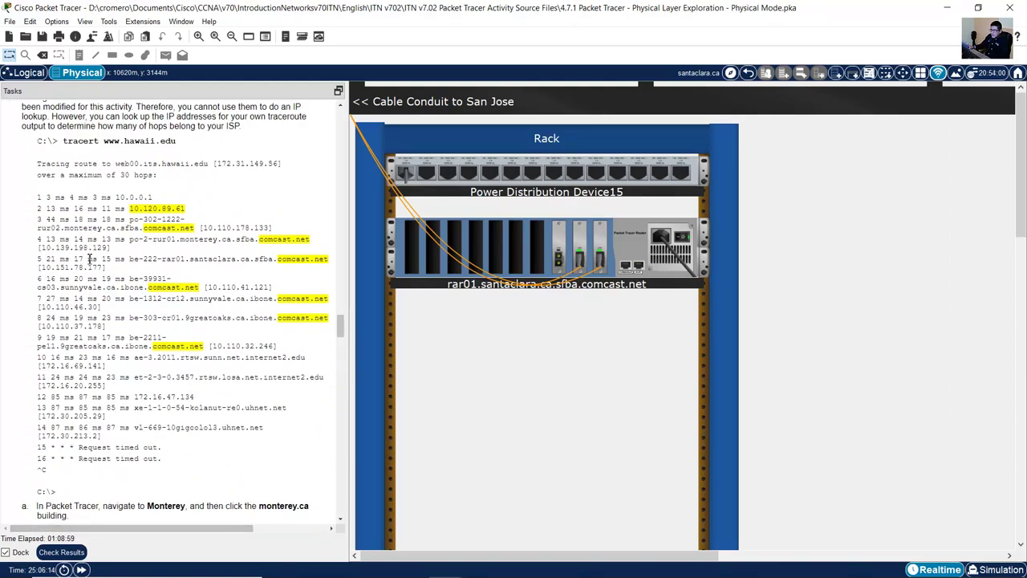
drag(69, 259, 264, 259)
click(265, 258)
drag(107, 270, 36, 276)
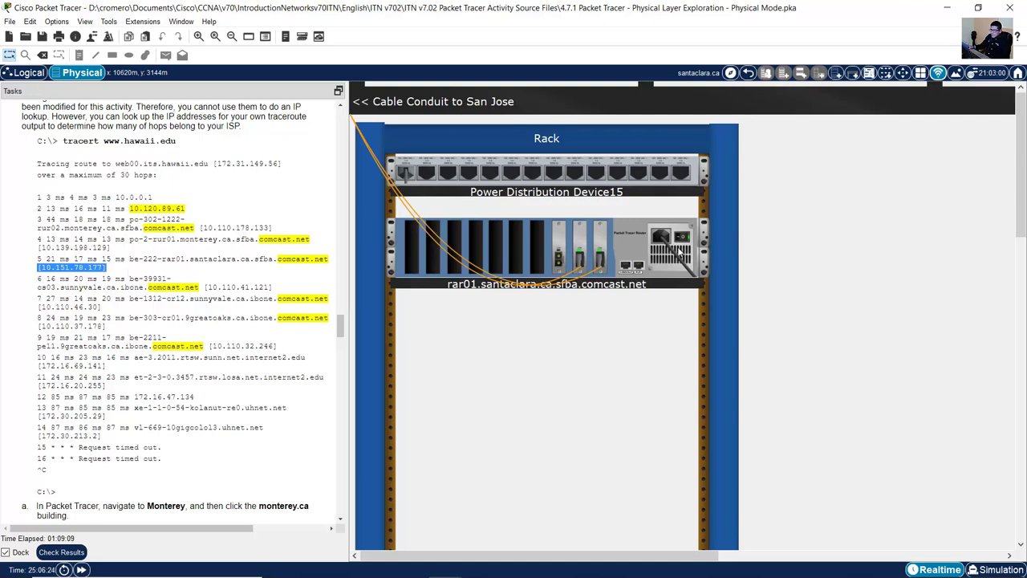
Step: Locate 10.151.78.177 in rar01's running configuration and highlight the address and its interface name, GigabitEthernet0/0
click(614, 241)
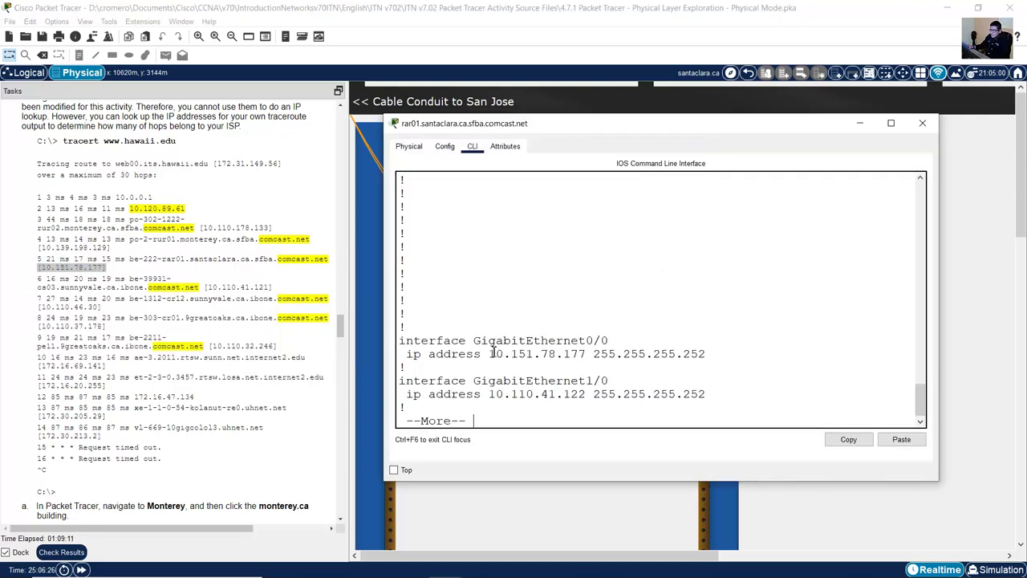
drag(489, 354, 588, 354)
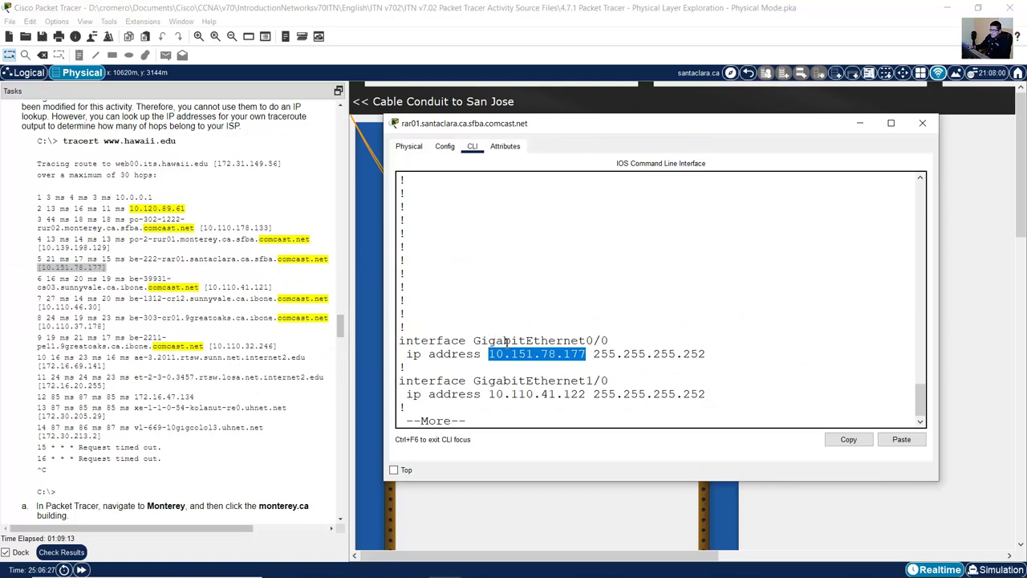
drag(474, 341, 608, 341)
Step: Return to the step c table, highlight its Interface and IPv4 Address columns, and mark hop 6
scroll(252, 347, down, 10)
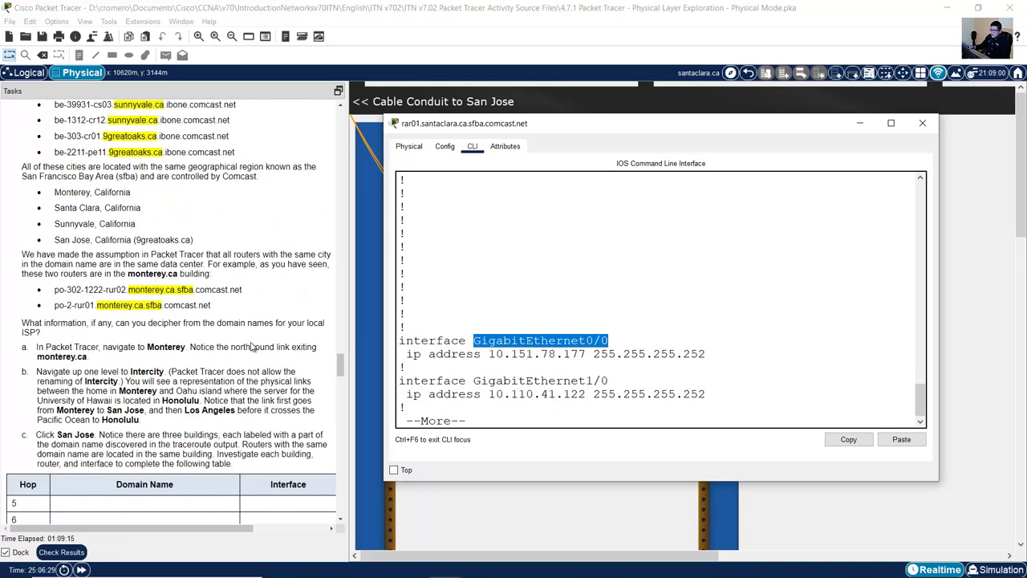
scroll(252, 347, down, 5)
drag(294, 272, 349, 261)
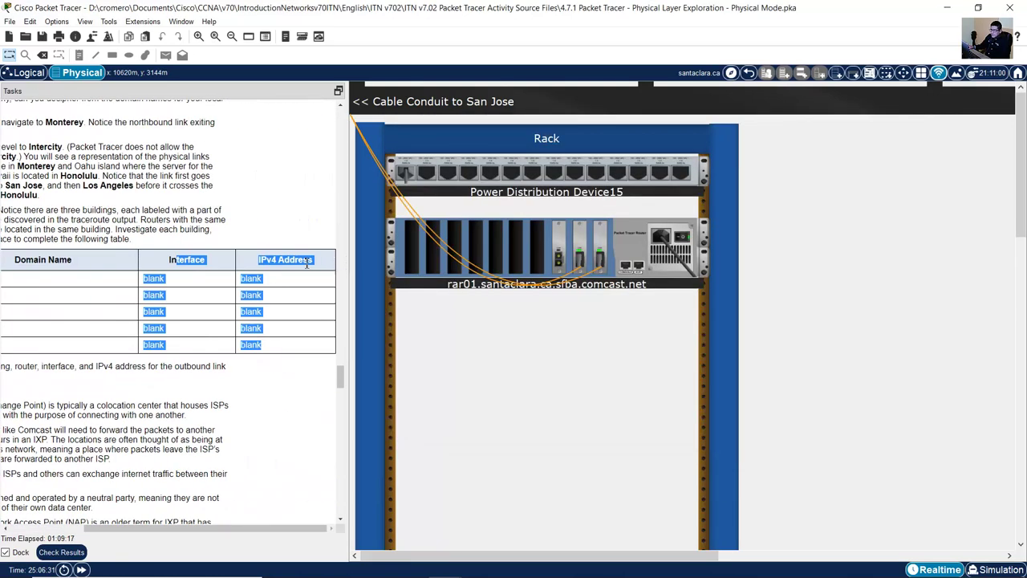
click(221, 276)
drag(281, 530, 178, 530)
double_click(30, 298)
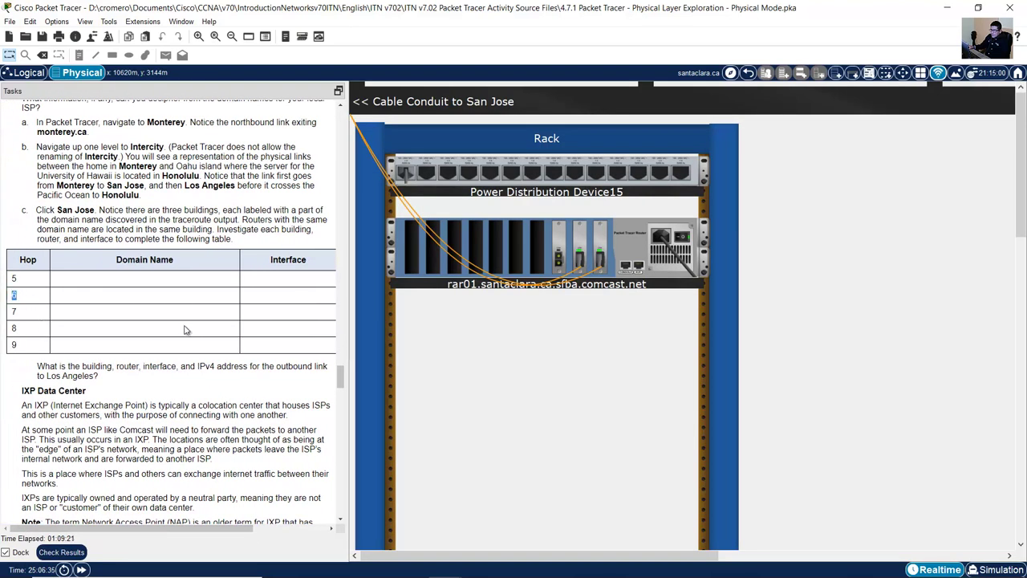
Step: Highlight hop 6's domain name cs03.sunnyvale.ca.ibone.comcast.net and IPv4 address 10.110.41.121 in the traceroute output
drag(341, 372, 344, 327)
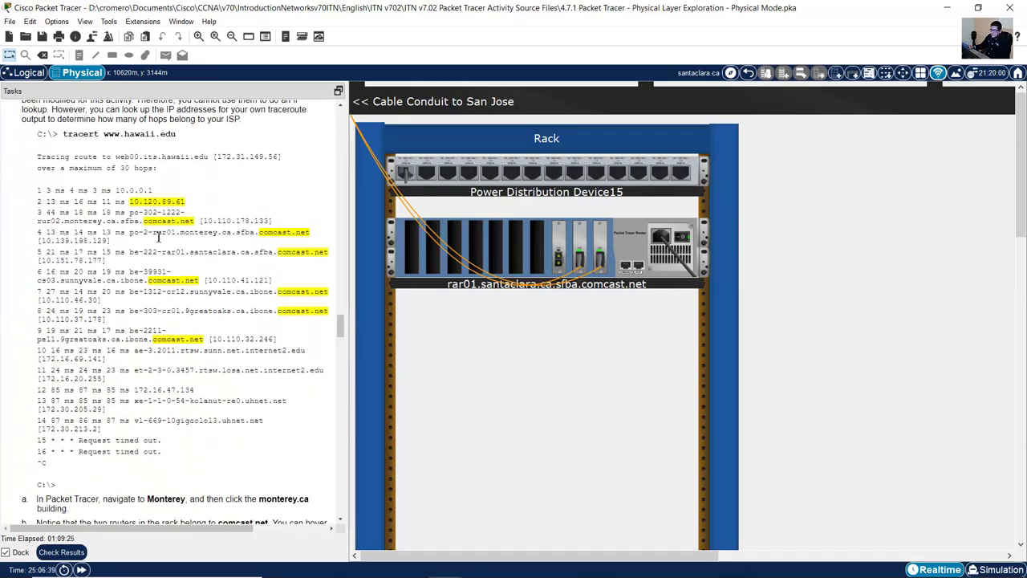
drag(38, 273, 274, 280)
click(121, 272)
drag(37, 281, 272, 280)
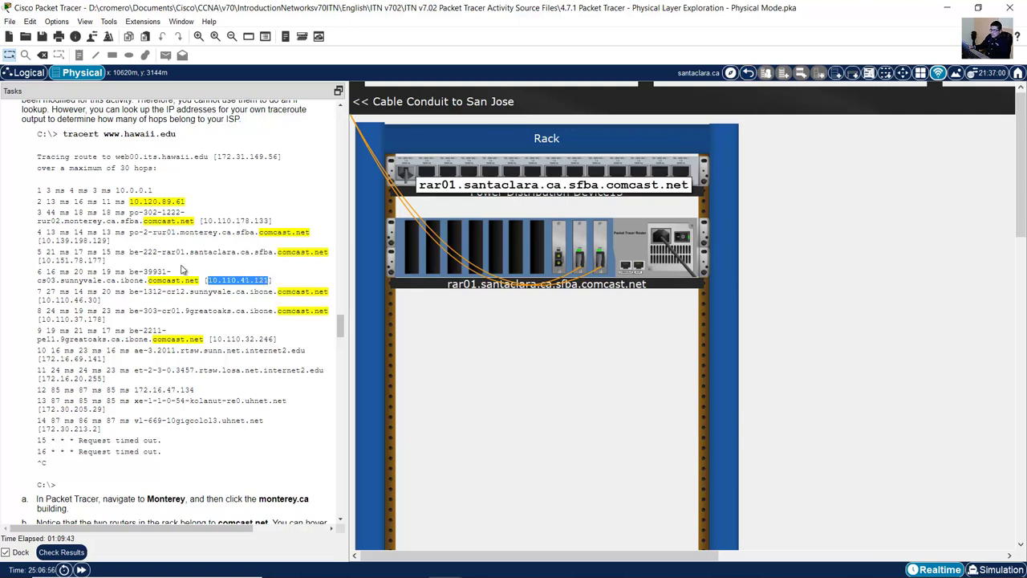
drag(47, 280, 241, 280)
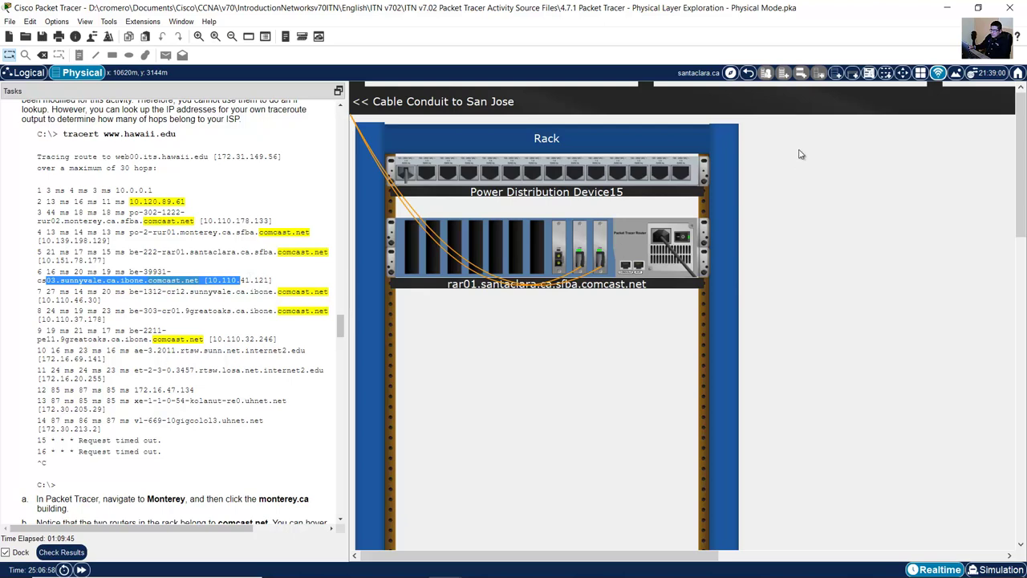
Step: Go back up to San Jose and enter the sunnyvale.ca building, highlighting hop 6's "sunnyvale" label and IPv4 address in the traceroute output
click(747, 76)
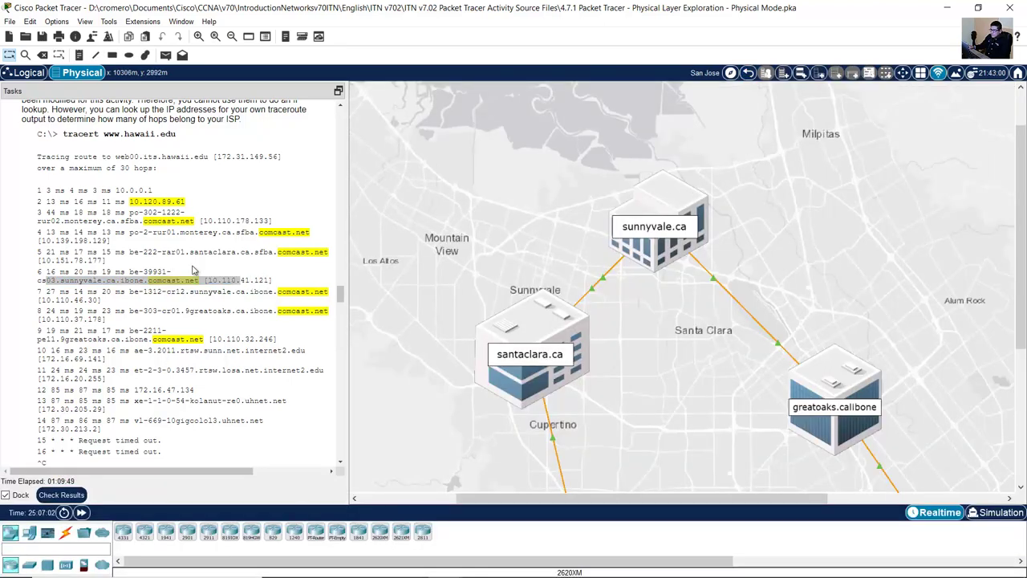
click(69, 285)
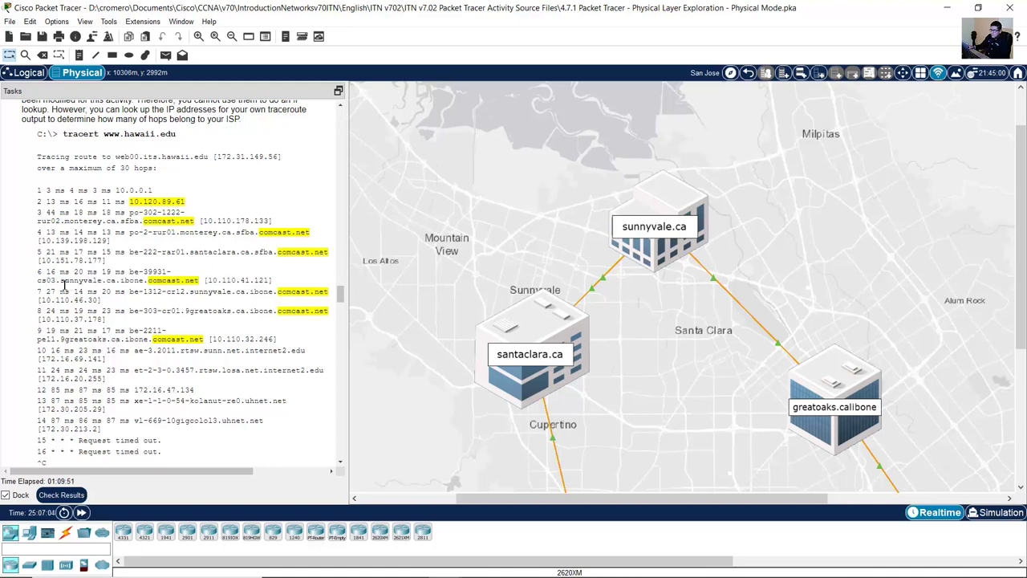
drag(61, 282, 102, 281)
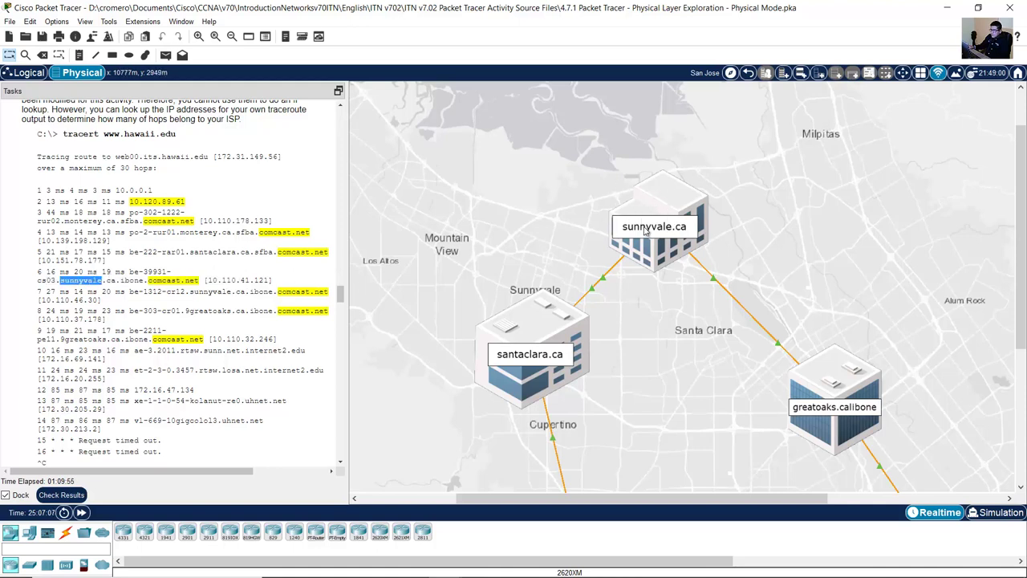
click(668, 192)
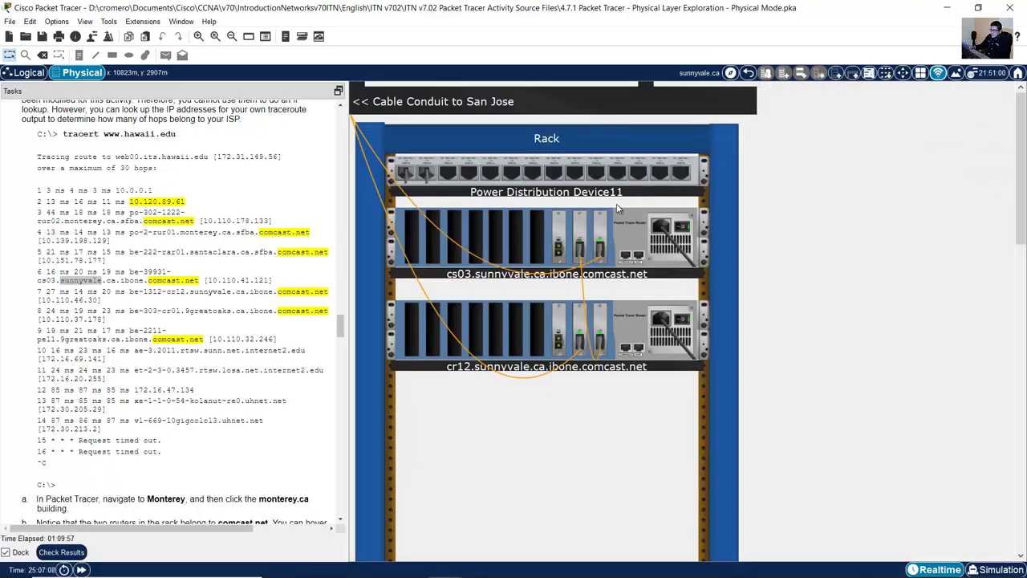
drag(207, 279, 270, 281)
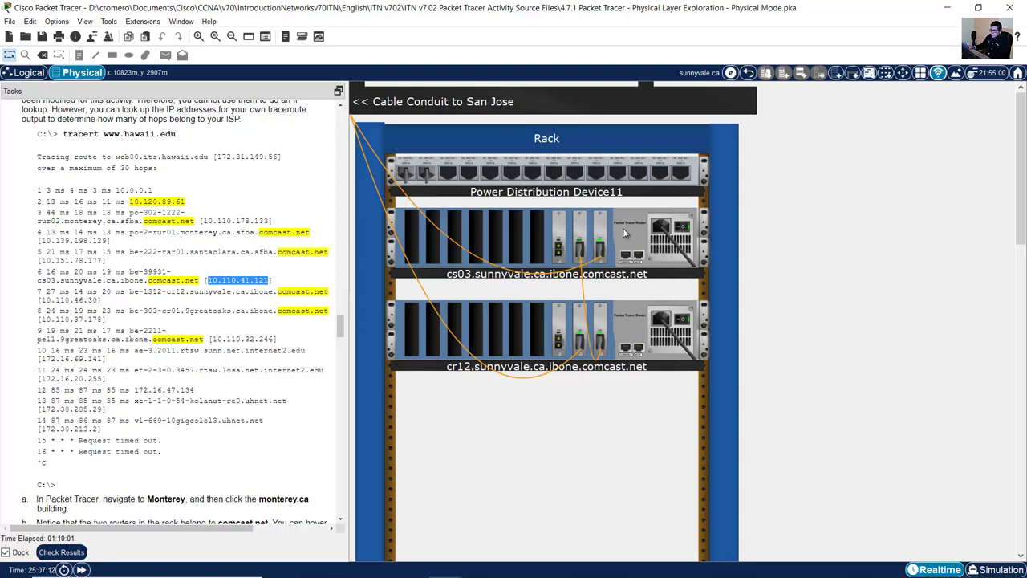
Step: Open router cs03's command line in the sunnyvale.ca rack, widen its window, and enter privileged EXEC mode
mouse_move(624, 233)
click(630, 225)
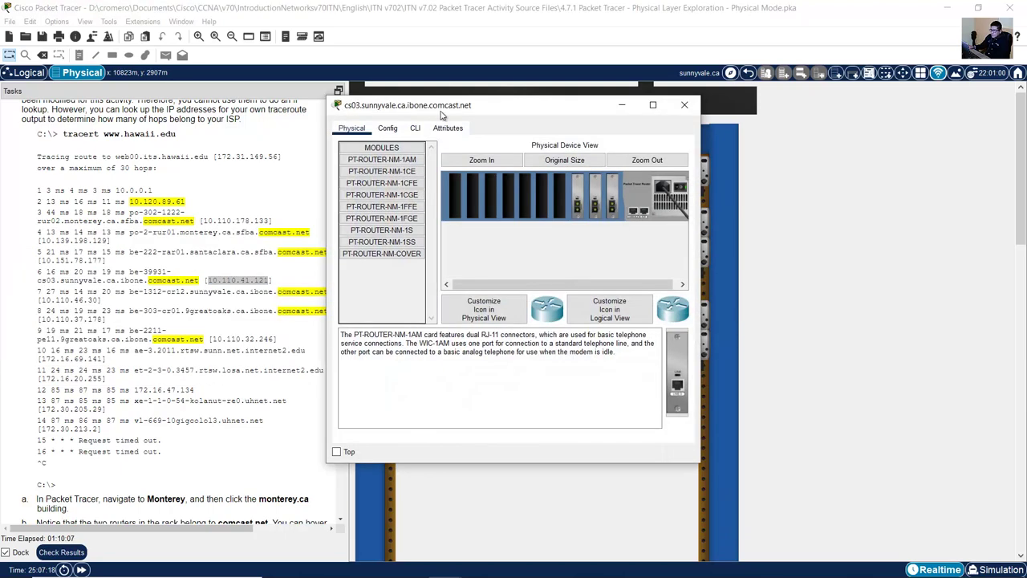
drag(485, 114, 628, 140)
click(565, 154)
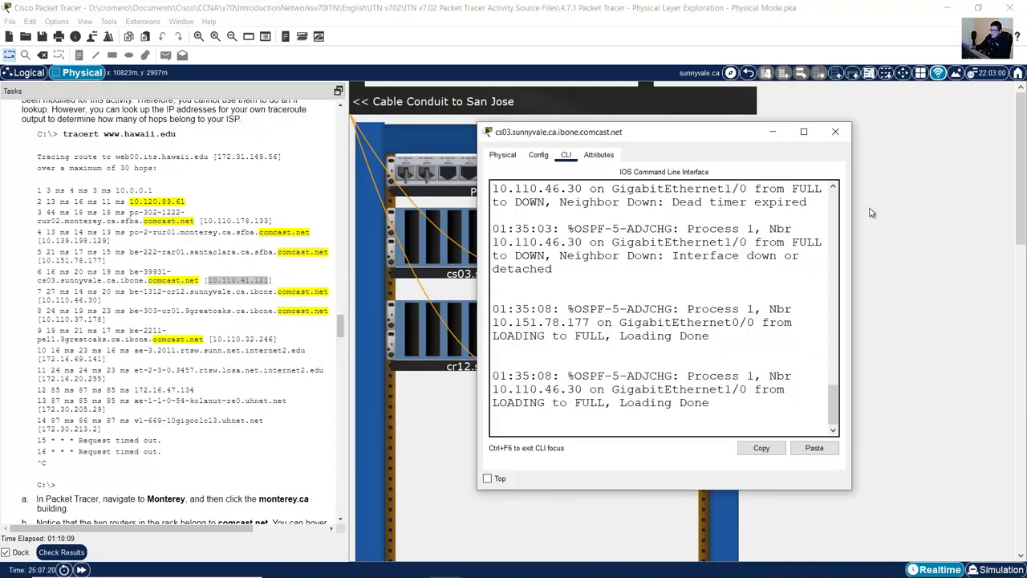
drag(882, 208, 996, 215)
key(Return)
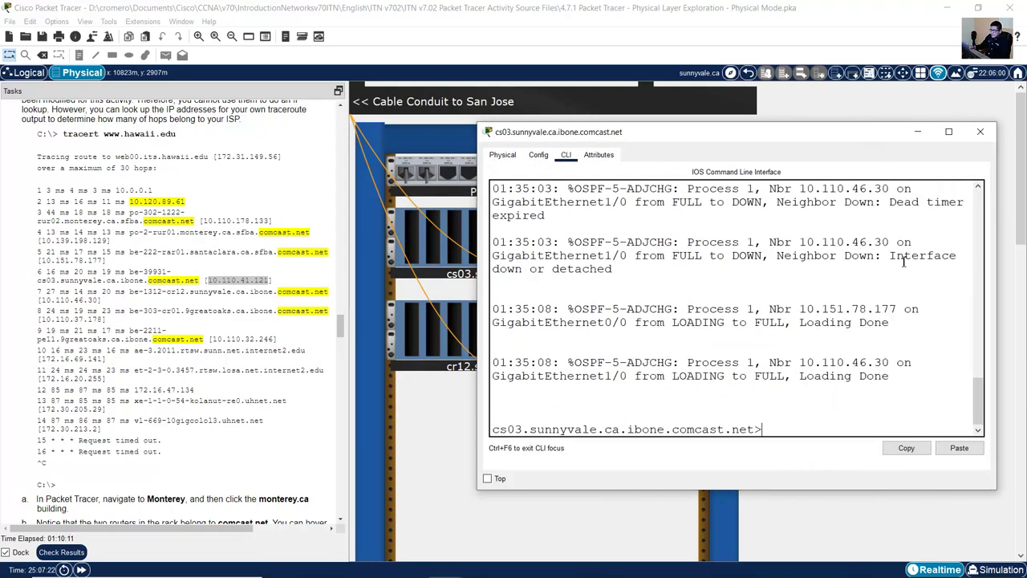
text(en)
key(Return)
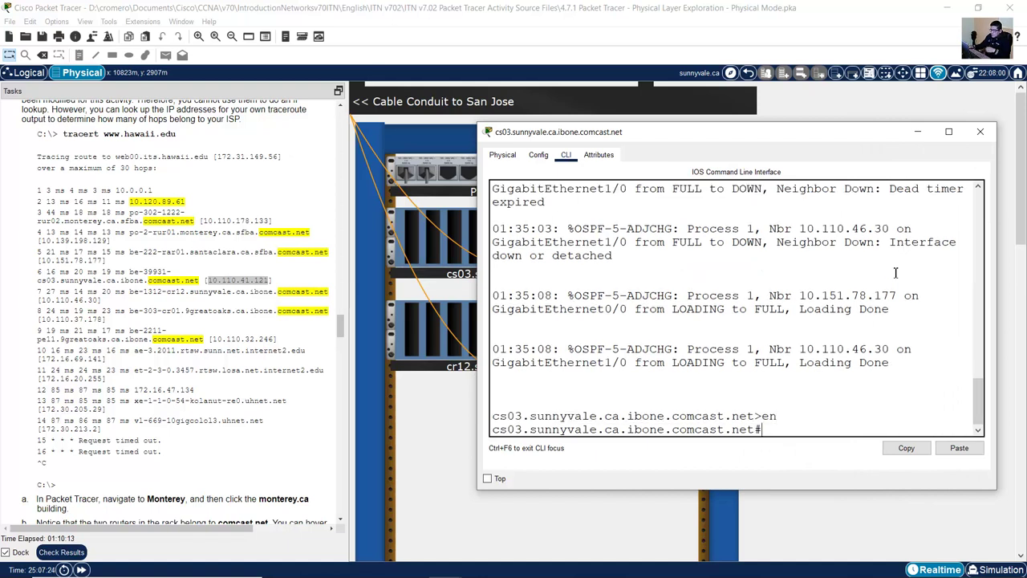